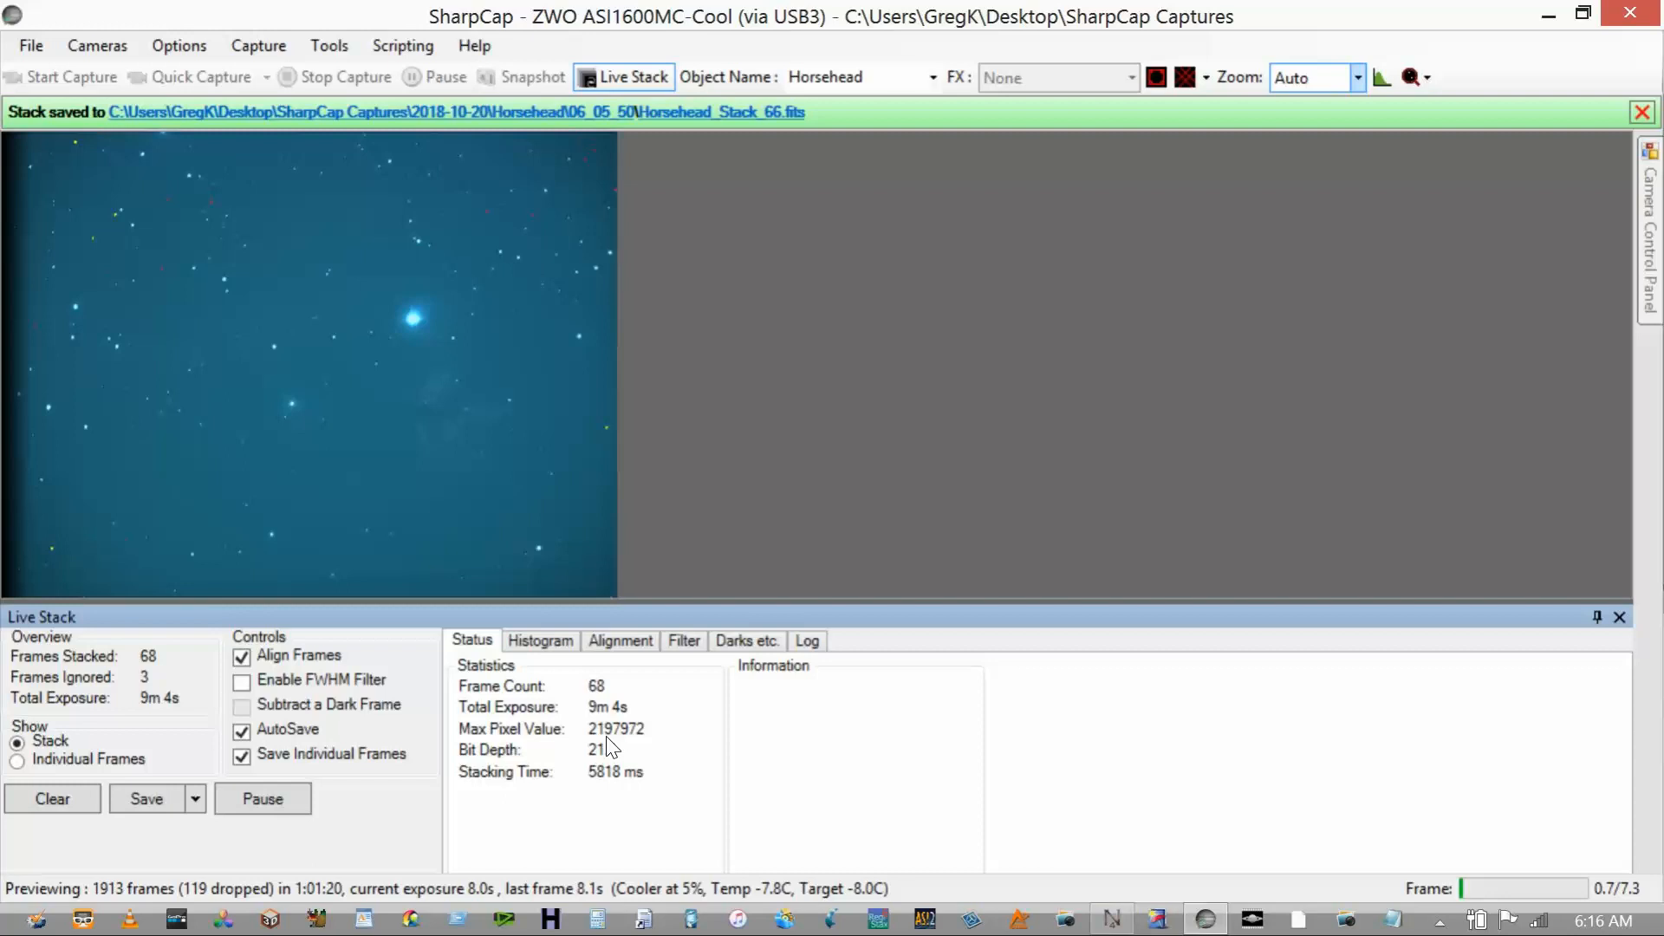
# - Look through the files in the m42 03_19_05 folder and view the M42-2minutesLIVEStack-RASA11NoCurves image full screen
pyautogui.moveTo(472, 472)
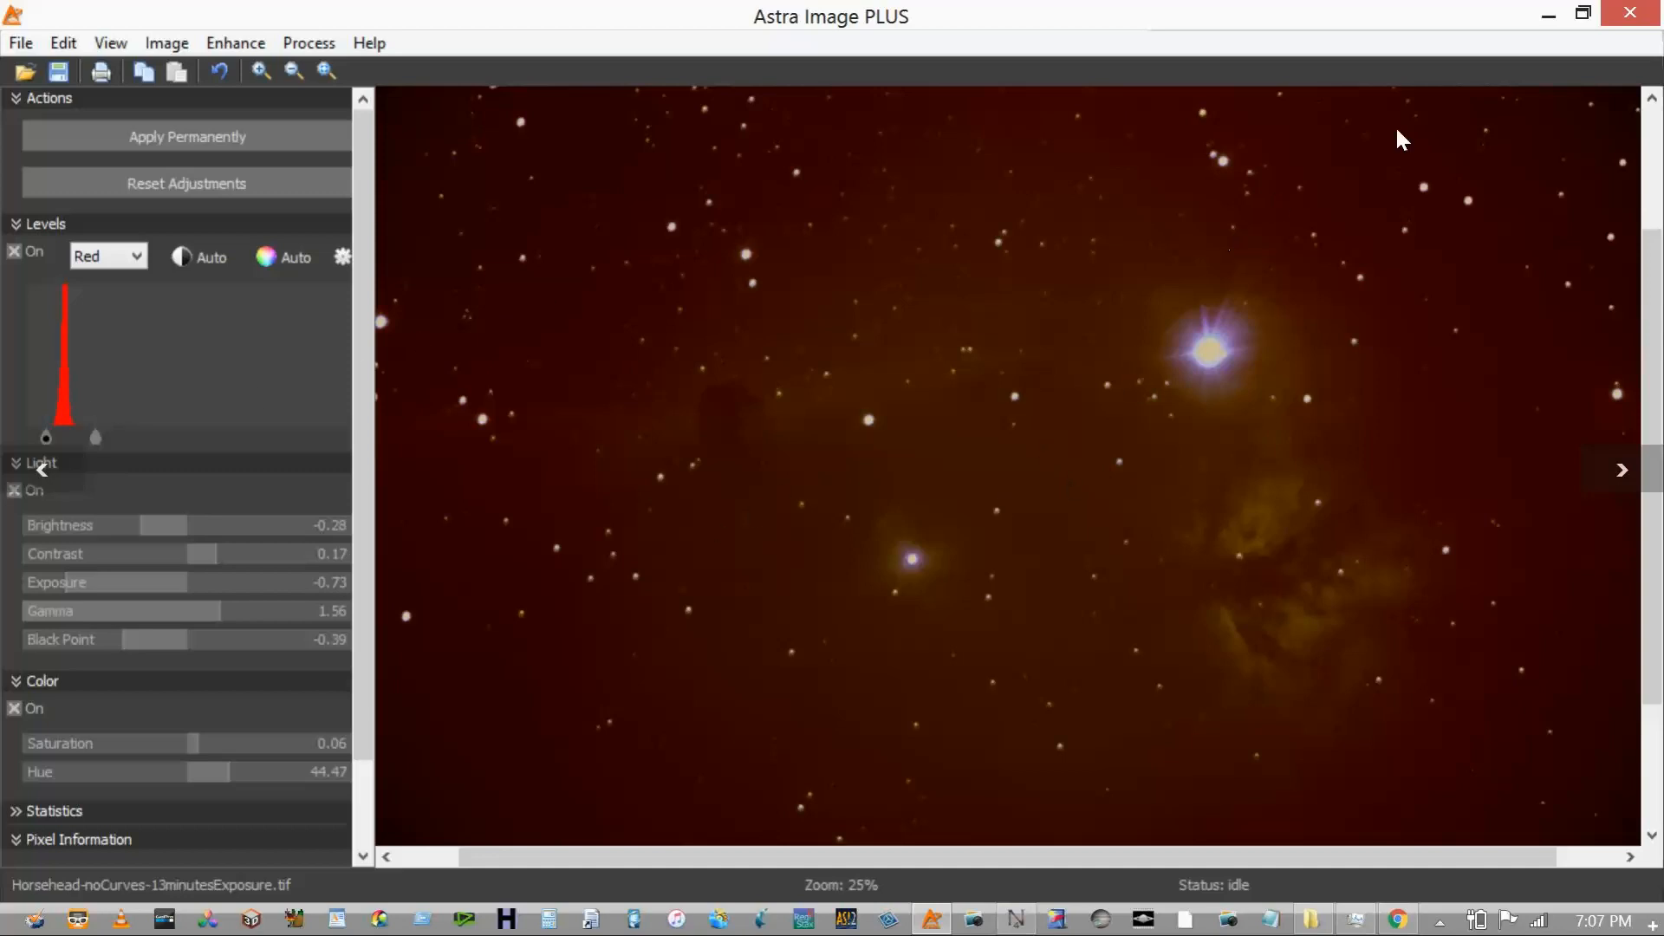
pyautogui.moveTo(3, 7)
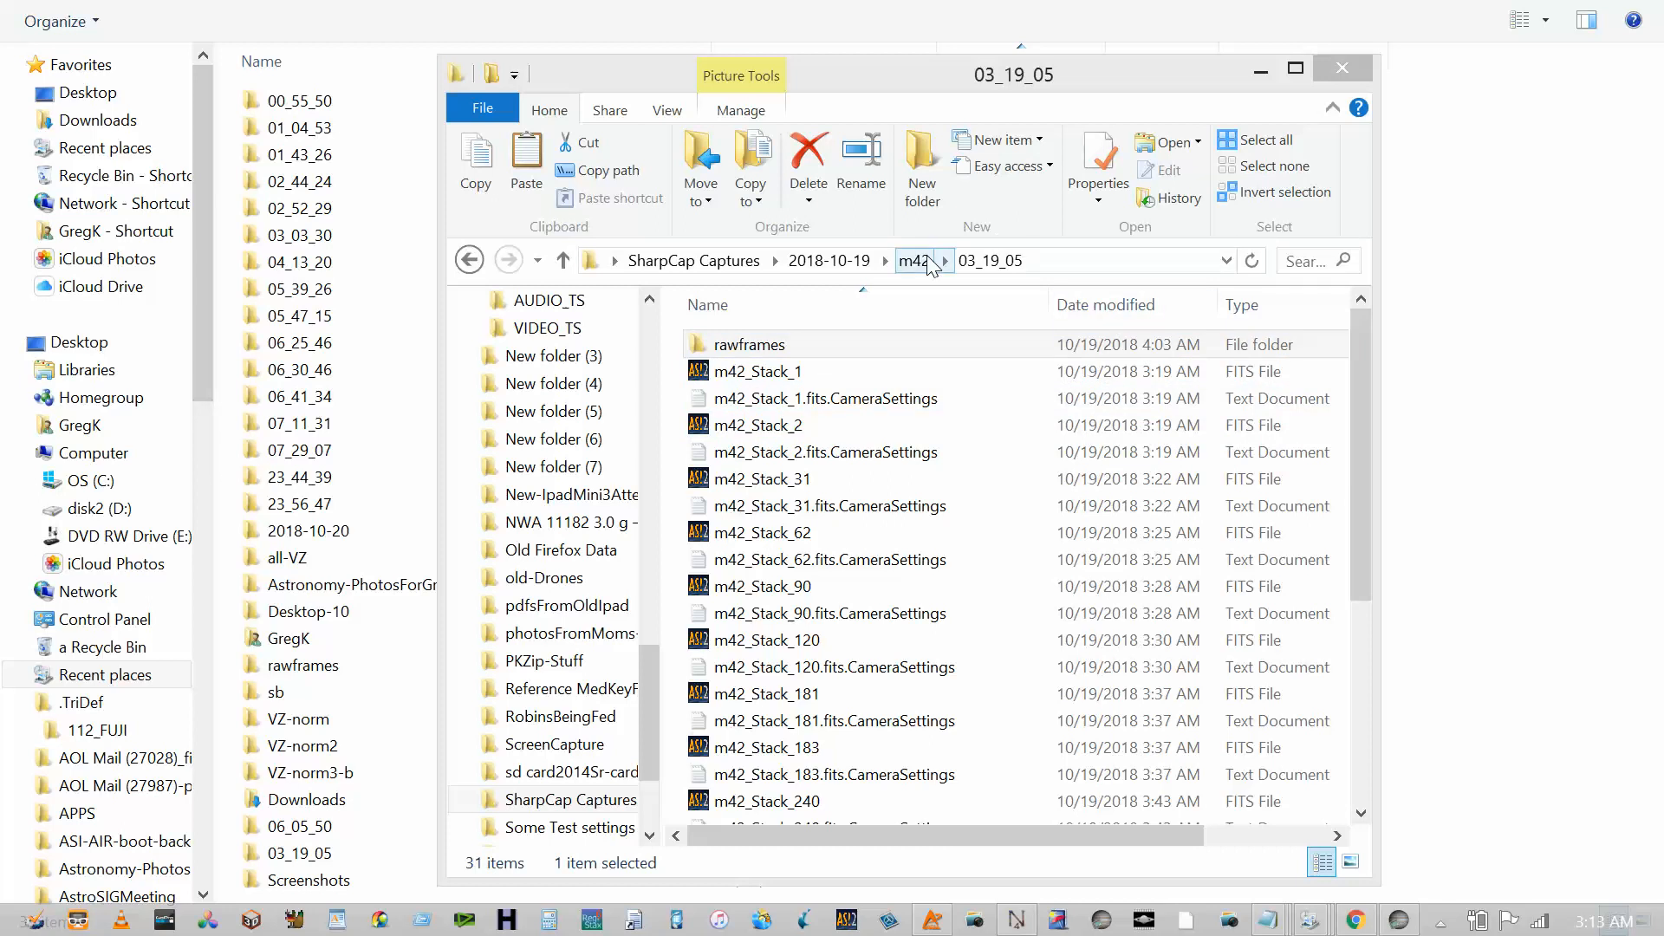
pyautogui.click(876, 397)
pyautogui.scroll(-4, 878, 398)
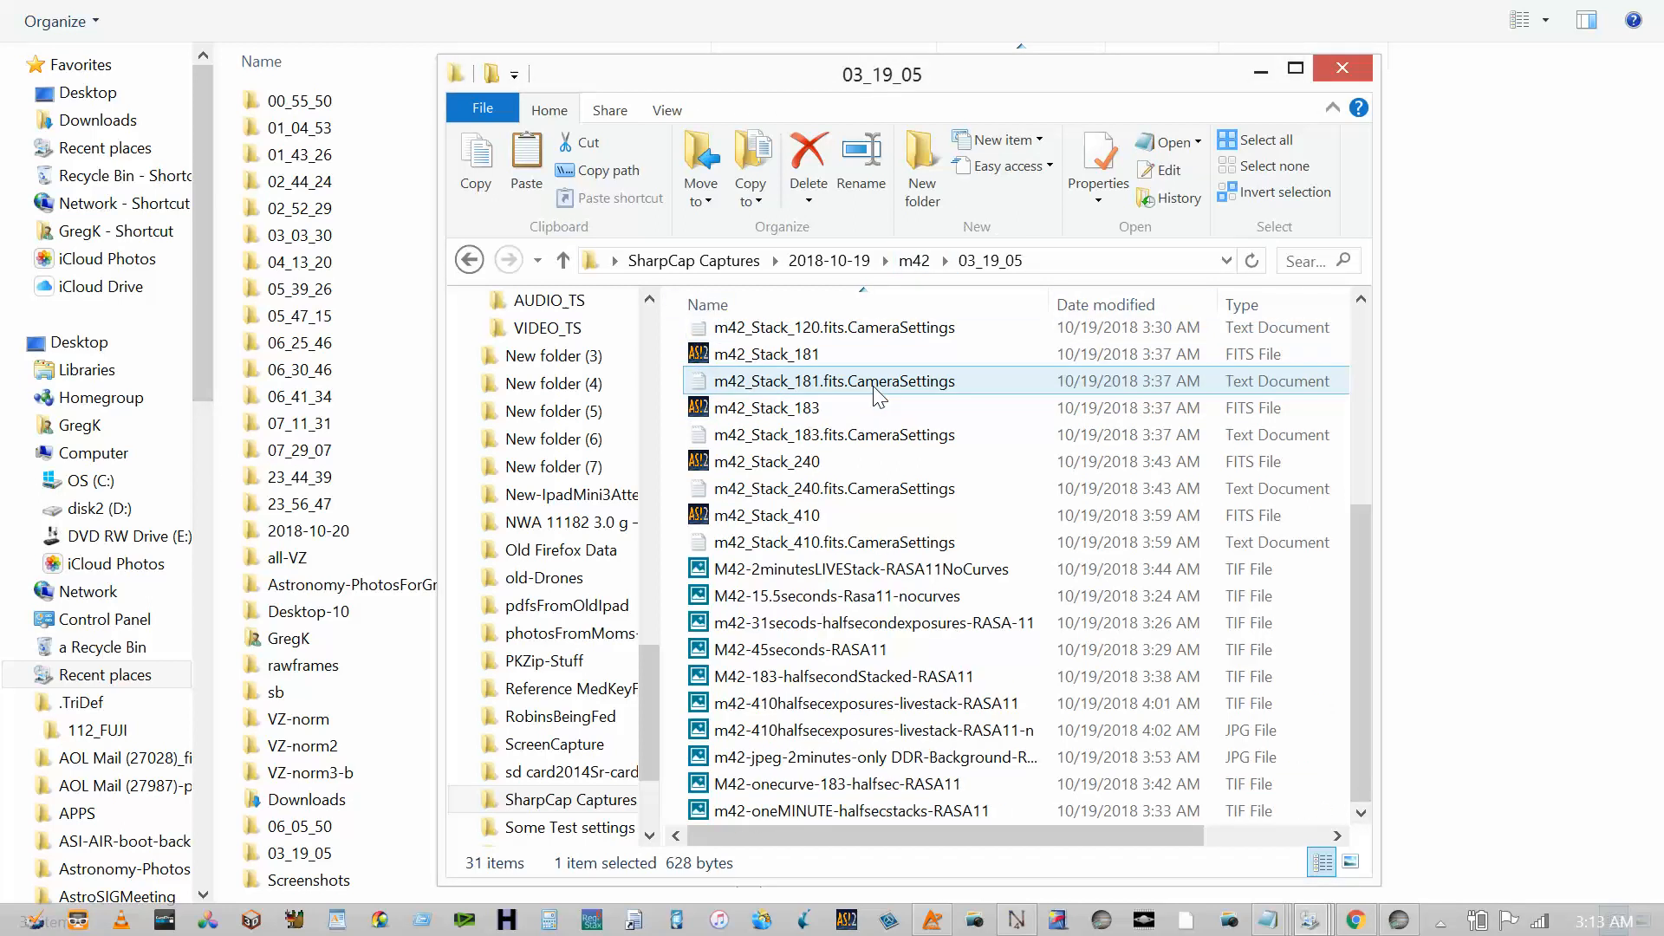
pyautogui.scroll(4, 876, 397)
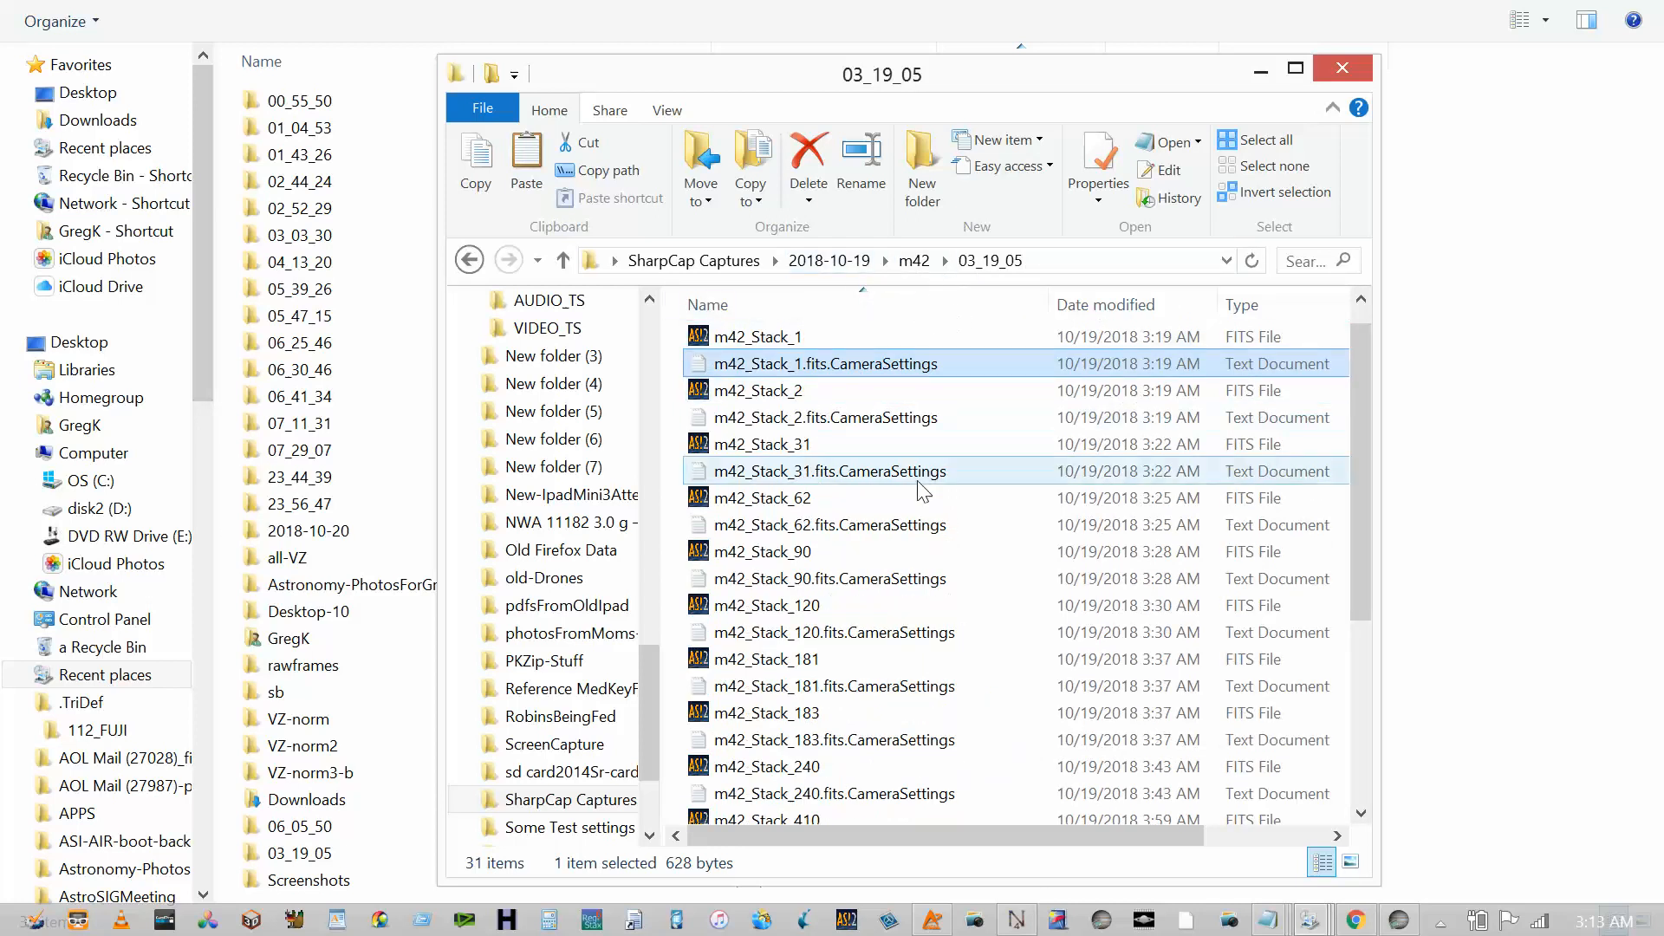
pyautogui.scroll(-4, 921, 491)
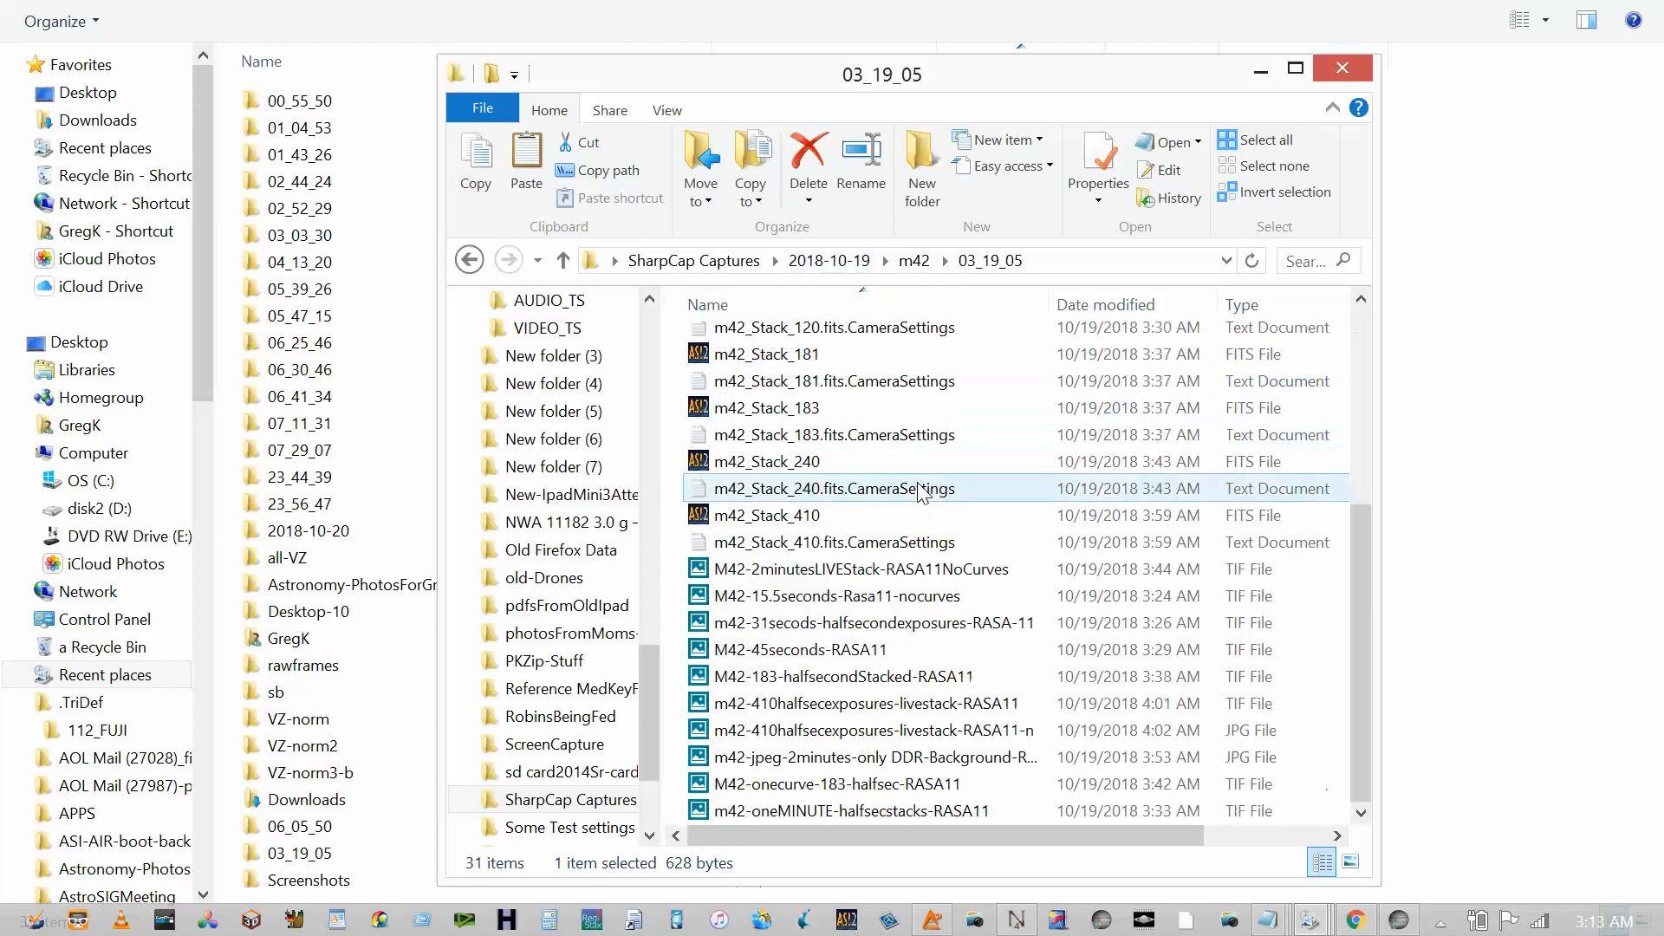
pyautogui.click(956, 573)
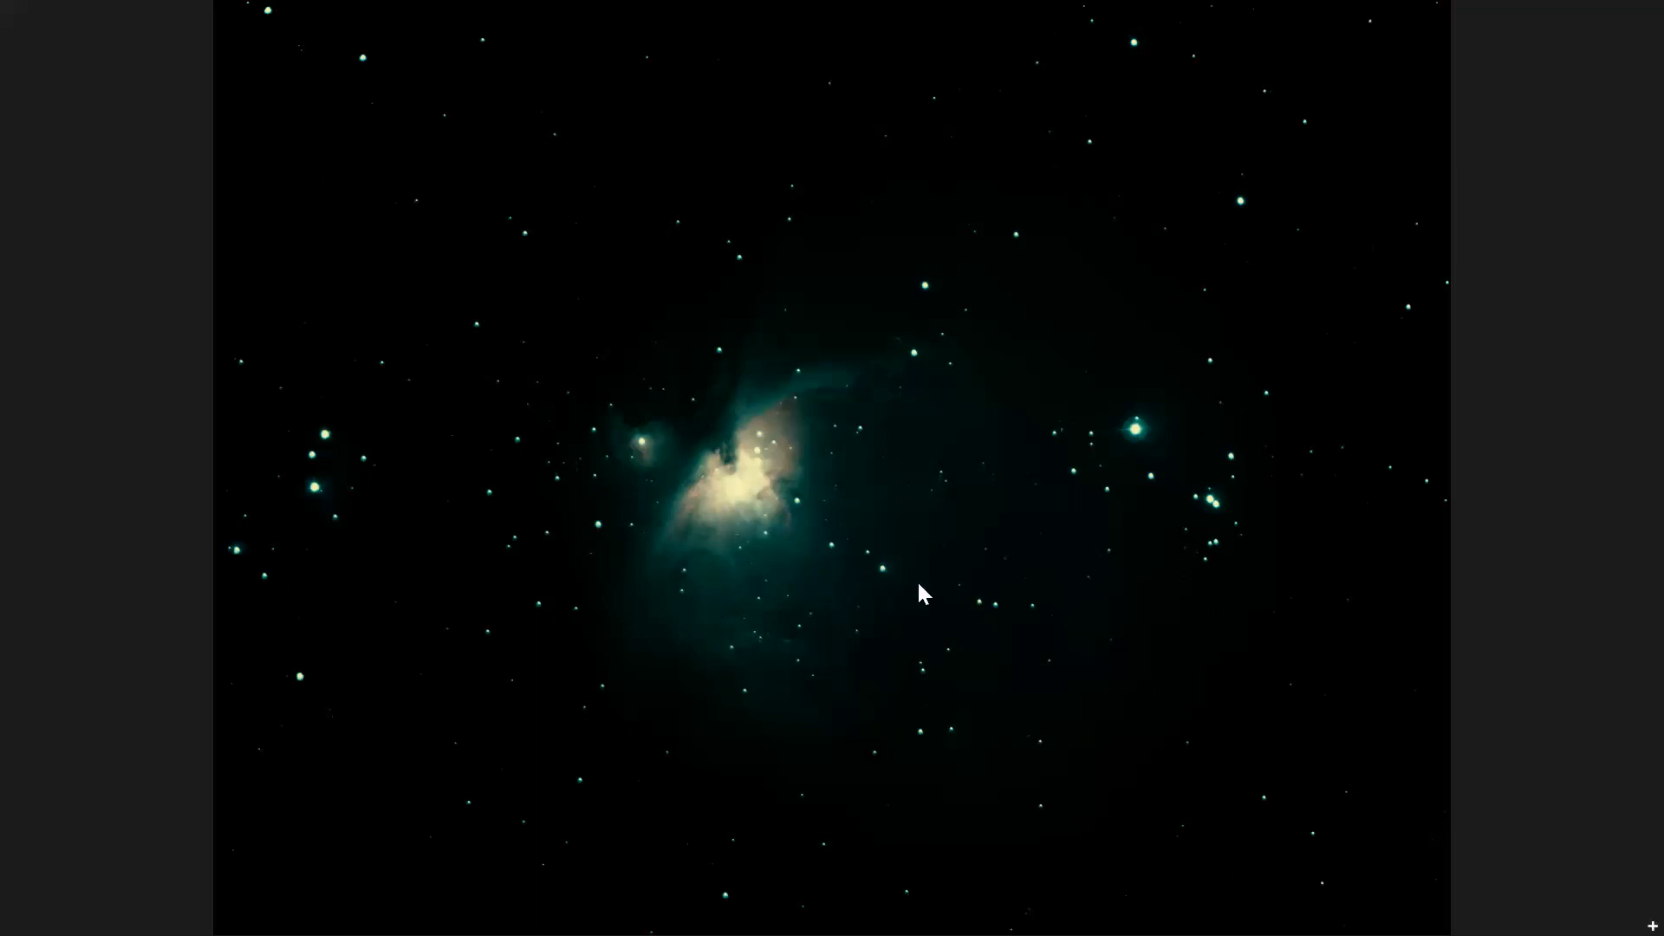
pyautogui.click(10, 12)
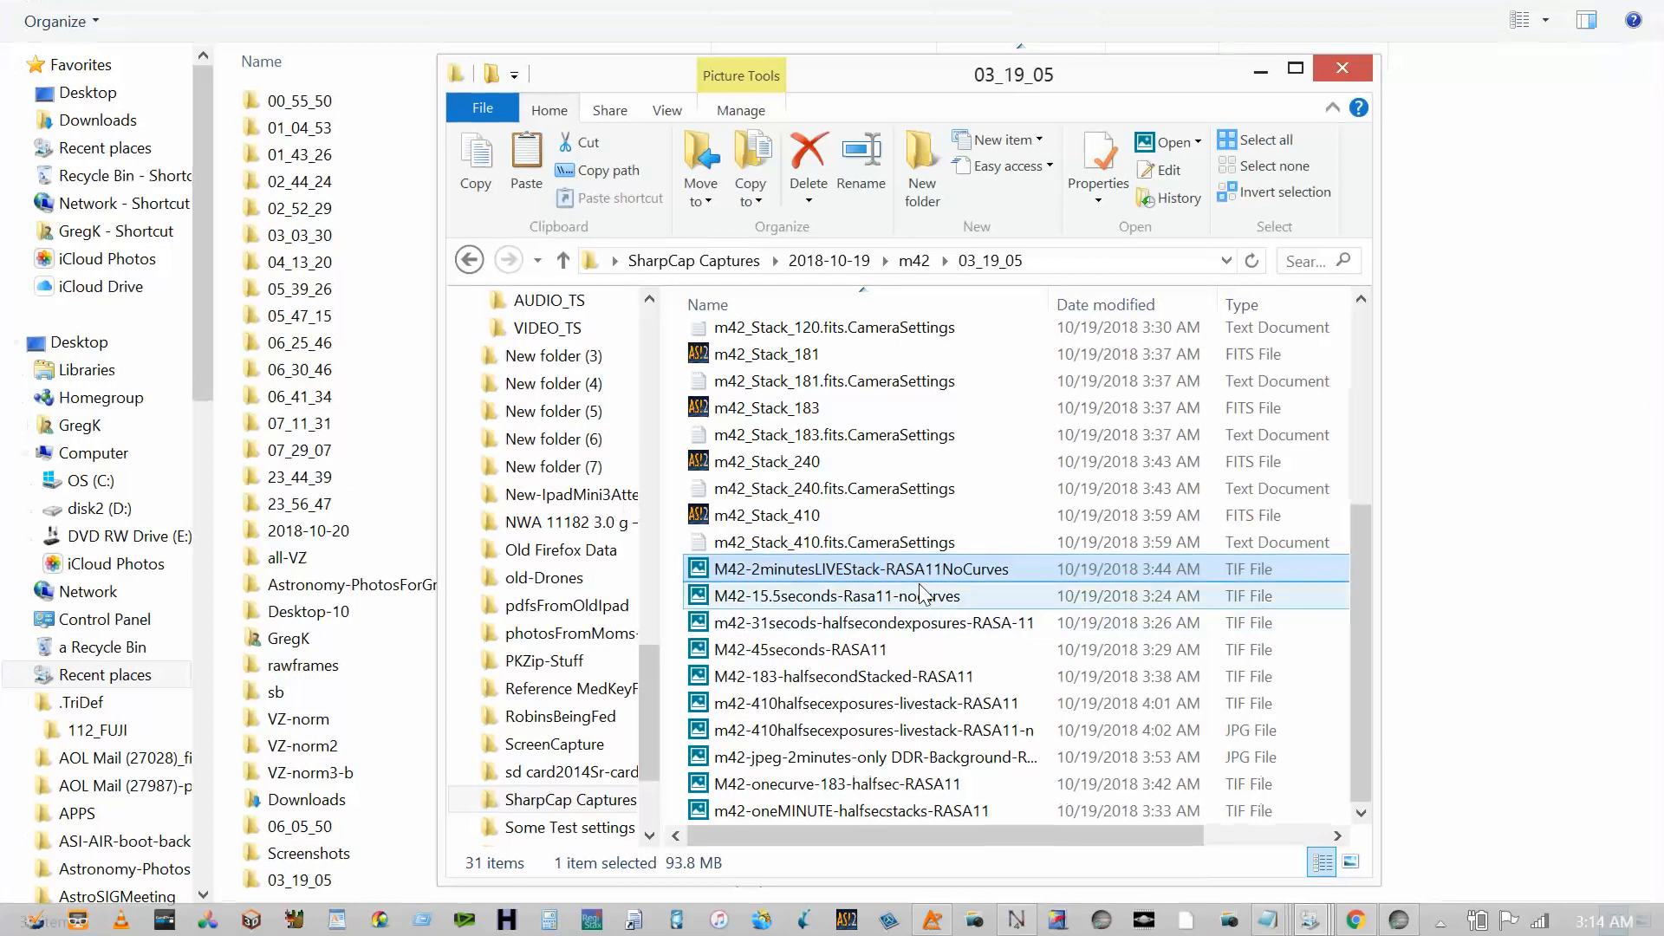
pyautogui.moveTo(920, 592)
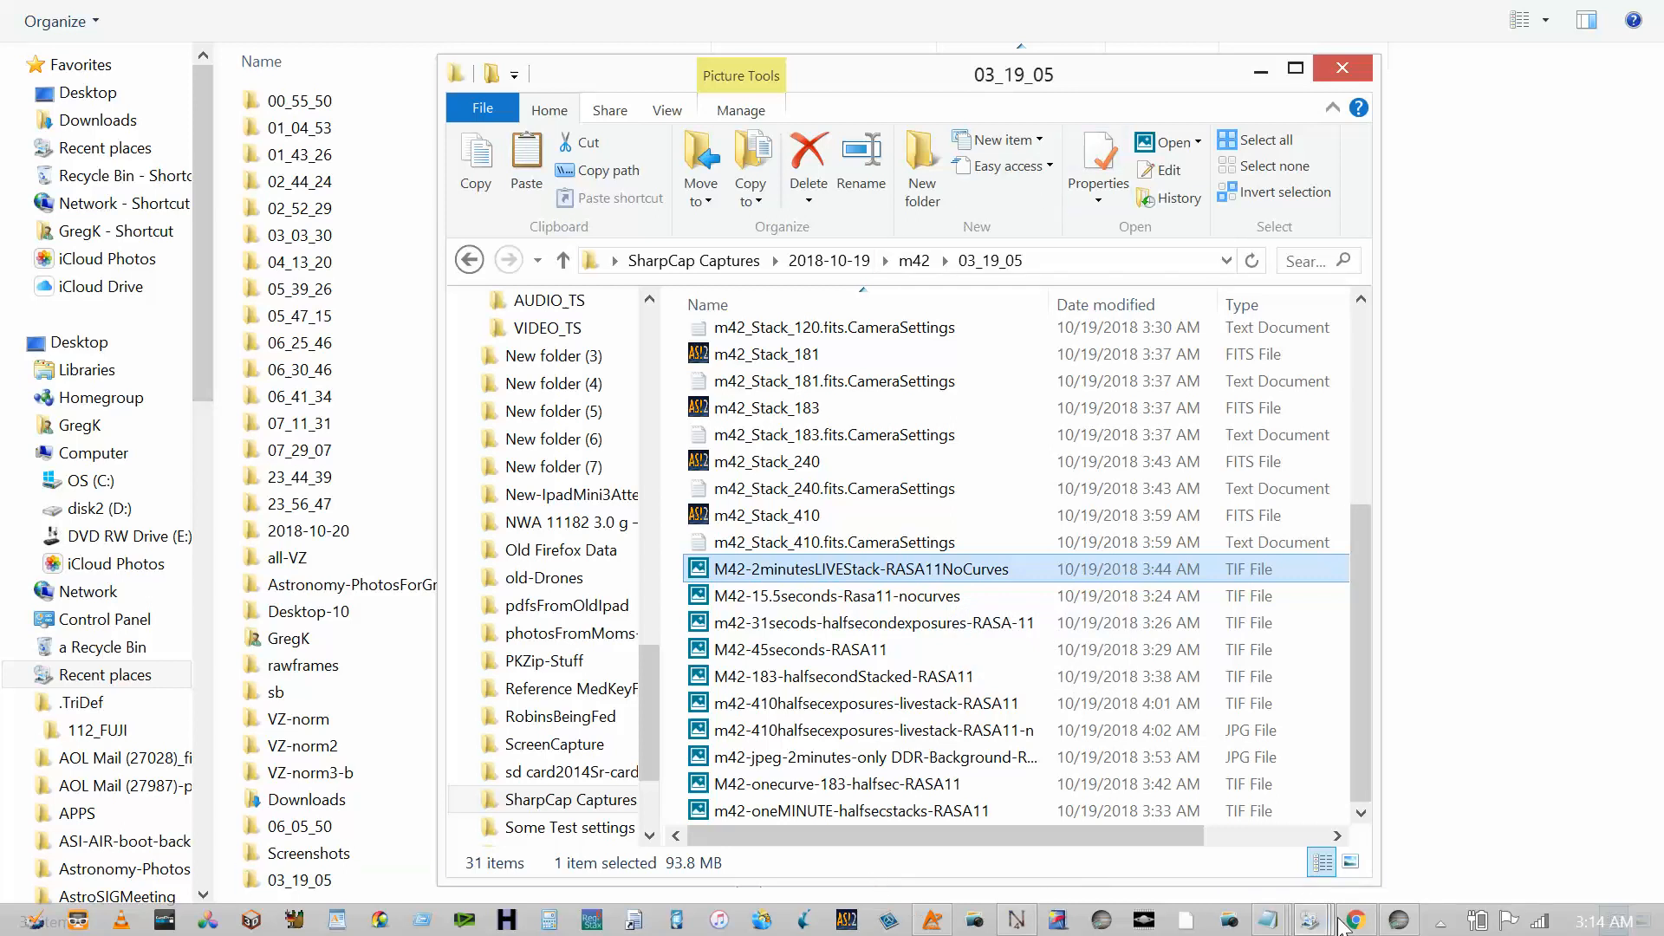
# - Switch to SharpCap Pro, close the connected camera and open the Folder Monitor Camera
pyautogui.click(1397, 920)
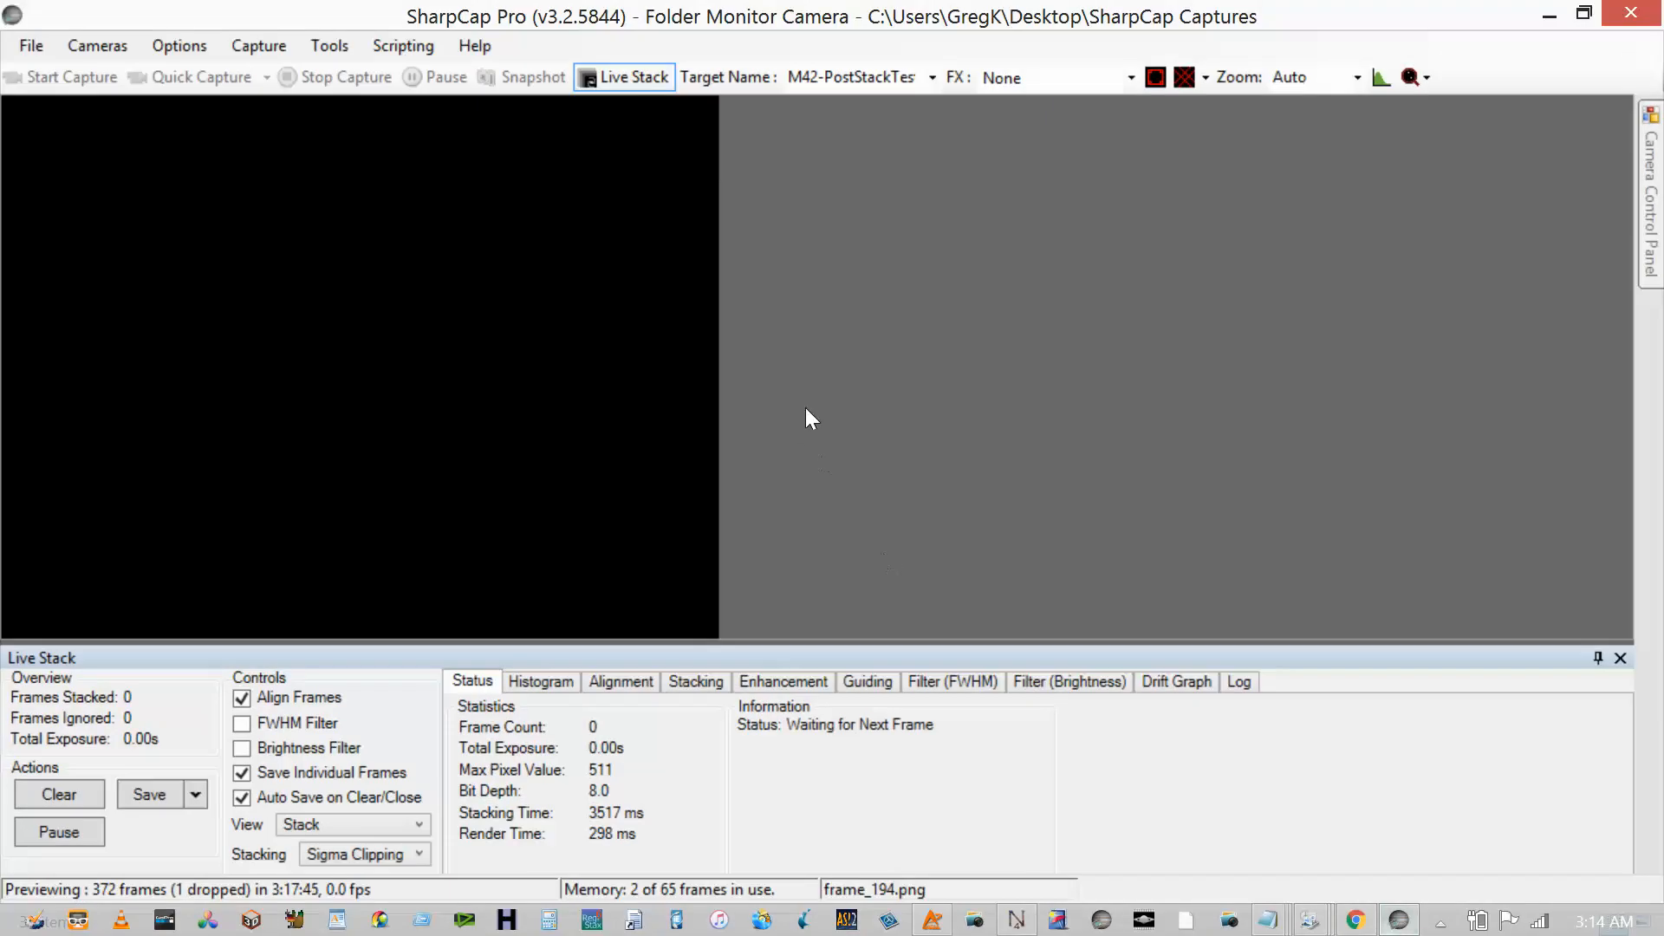
pyautogui.doubleClick(1071, 16)
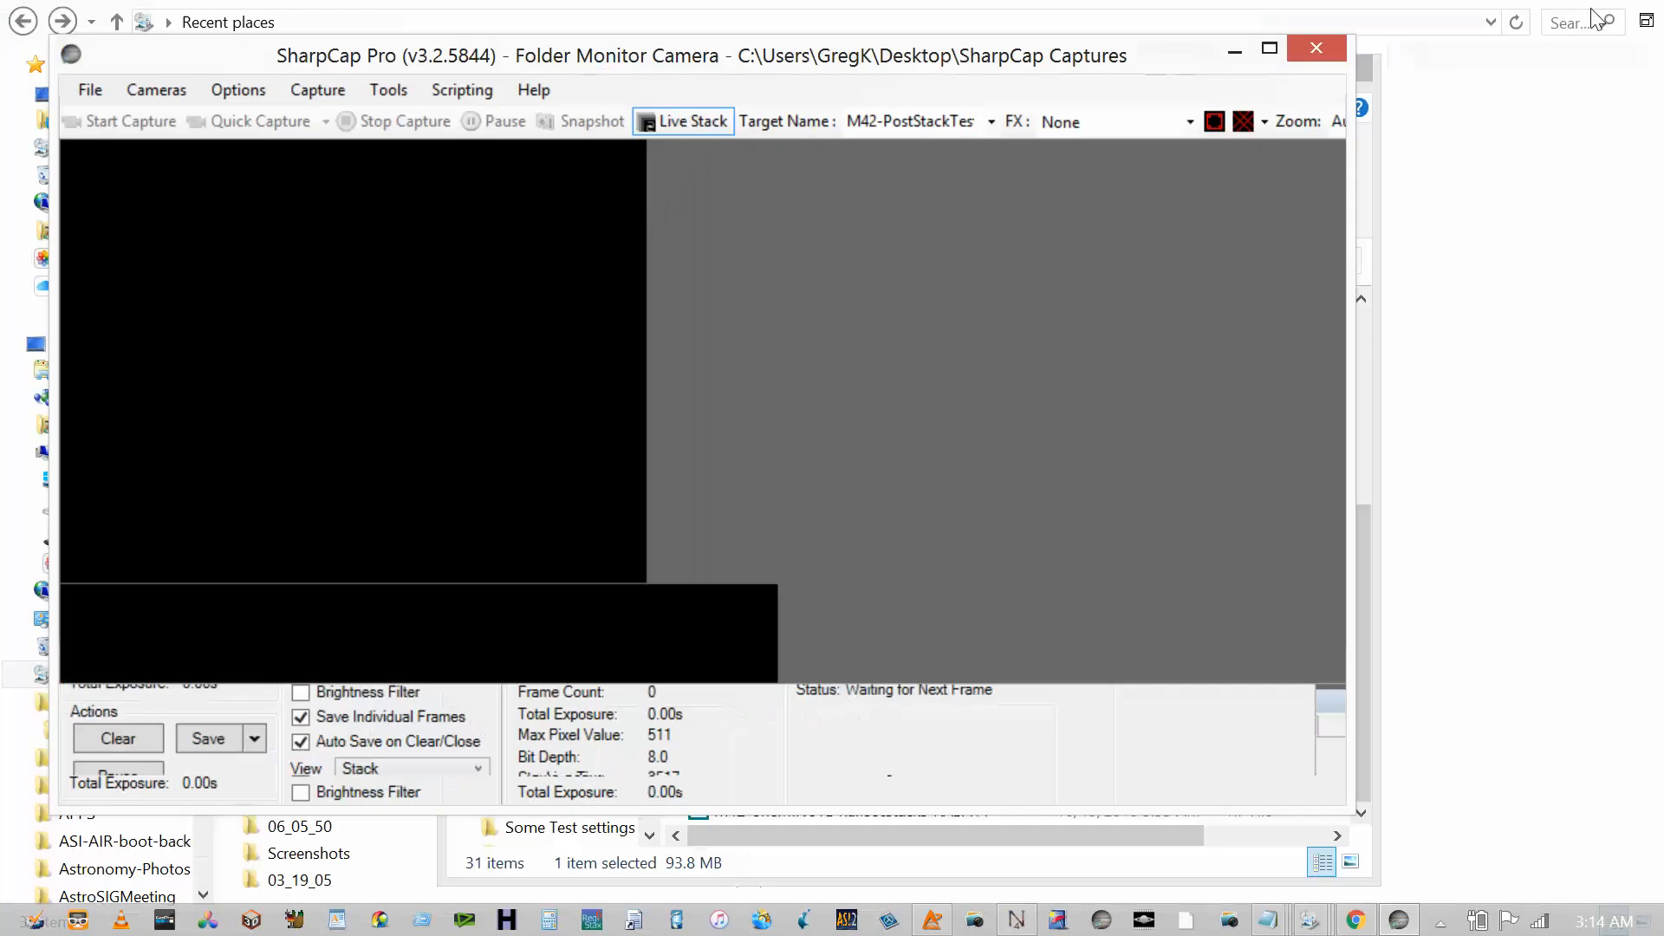
pyautogui.doubleClick(852, 43)
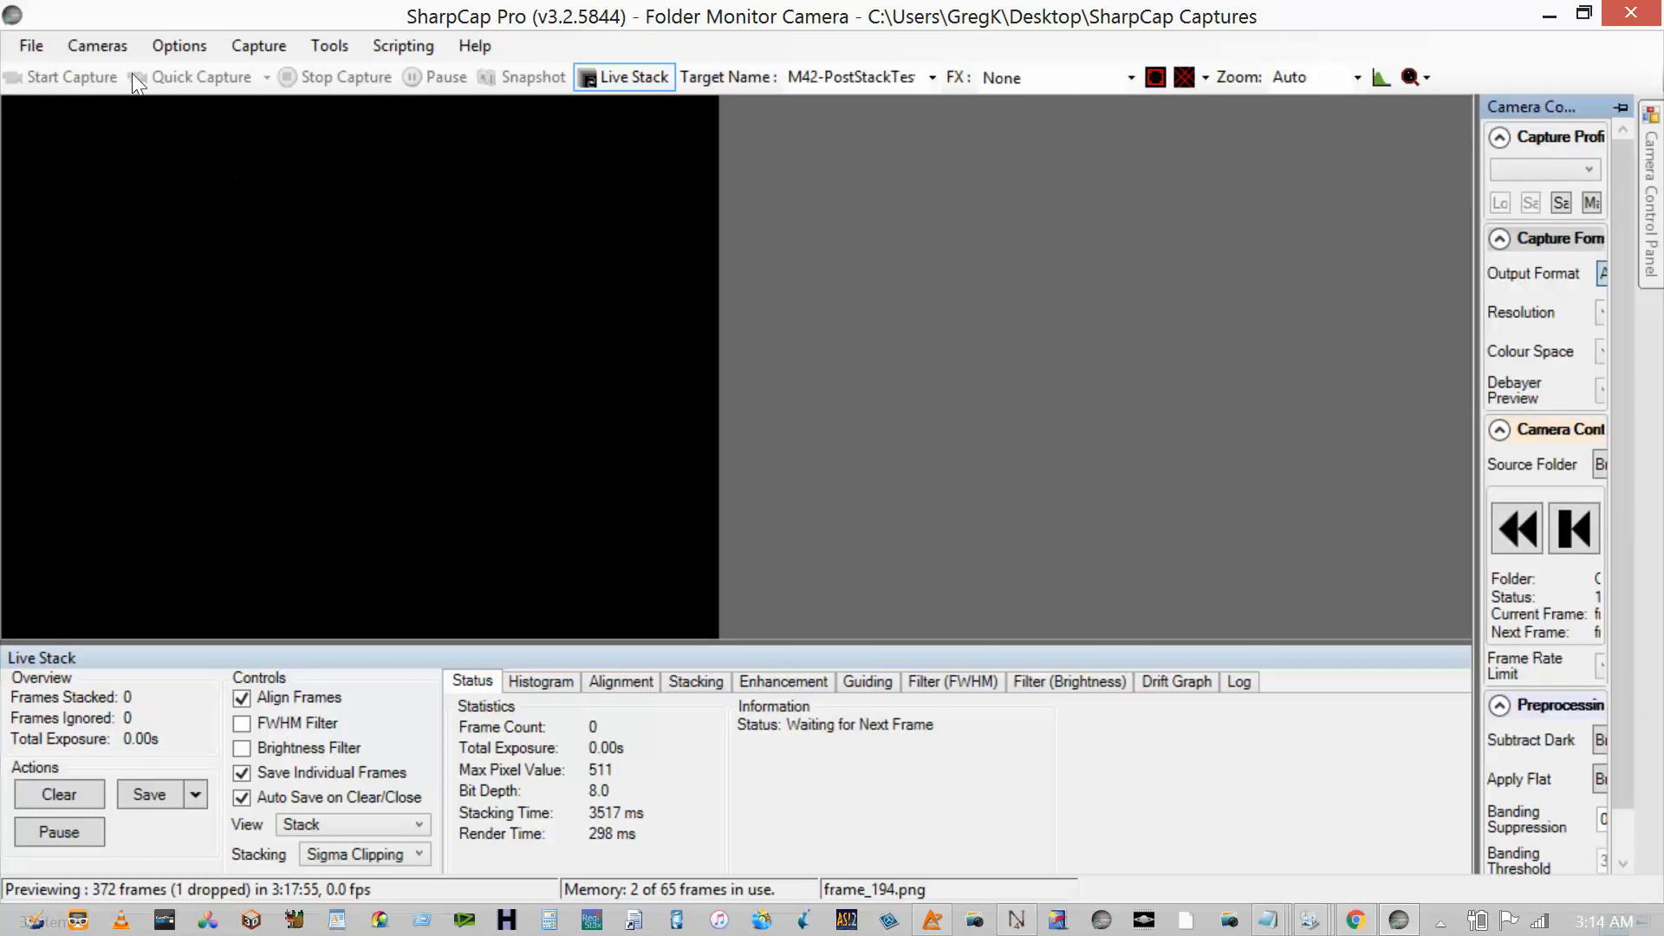
pyautogui.click(81, 43)
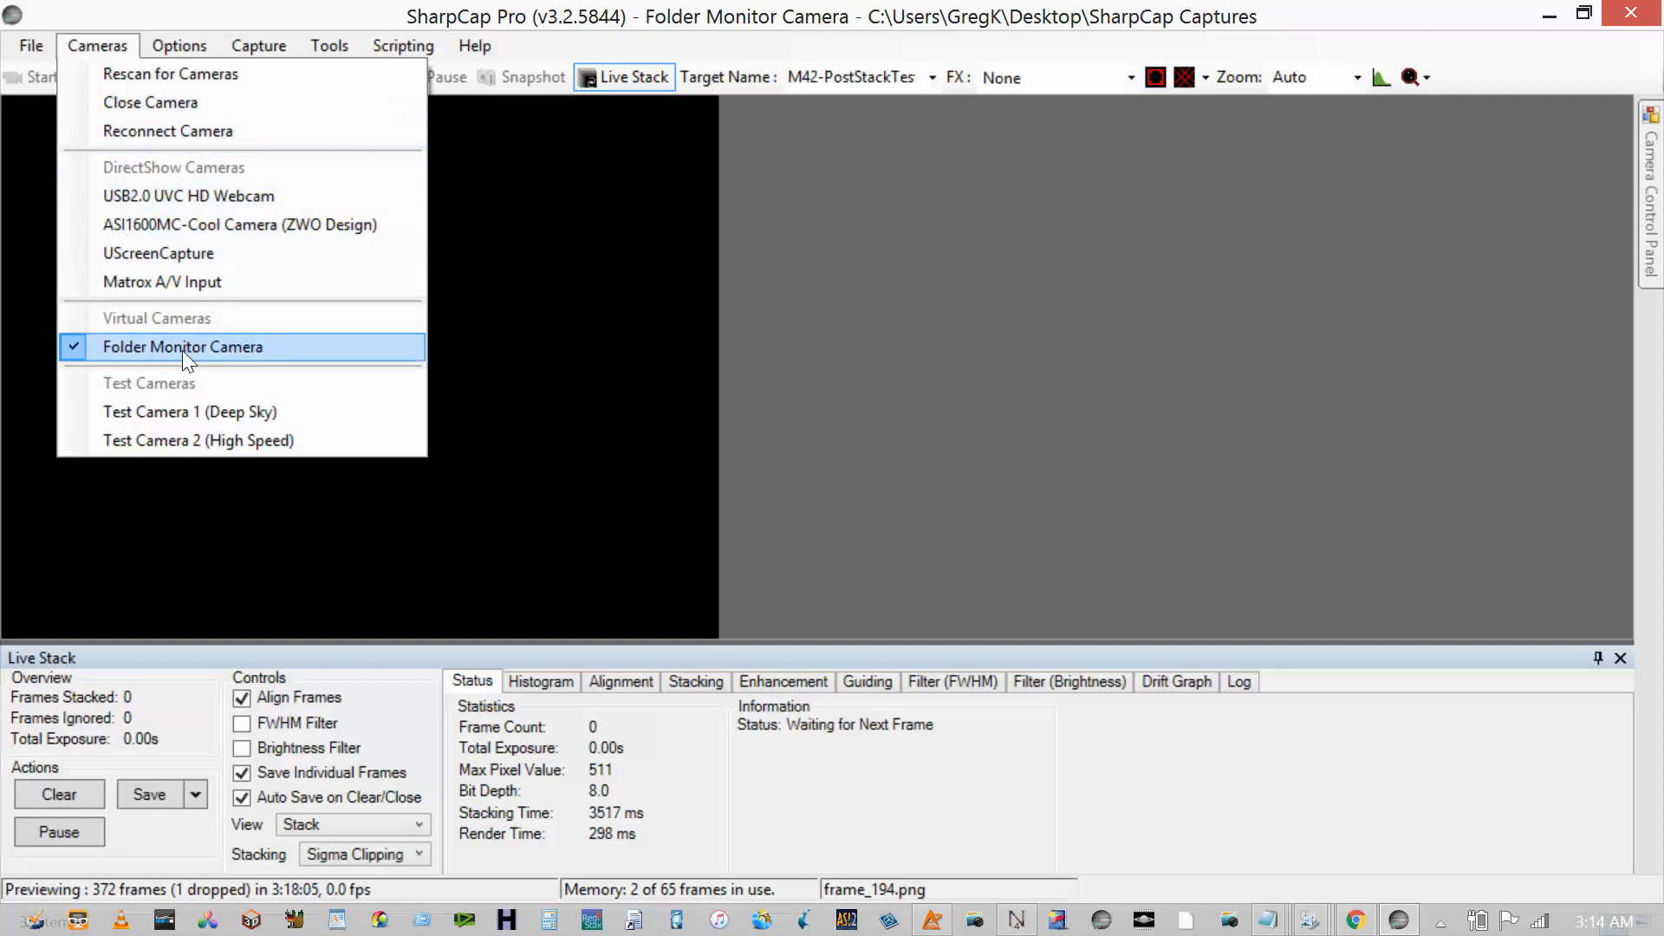
pyautogui.click(118, 226)
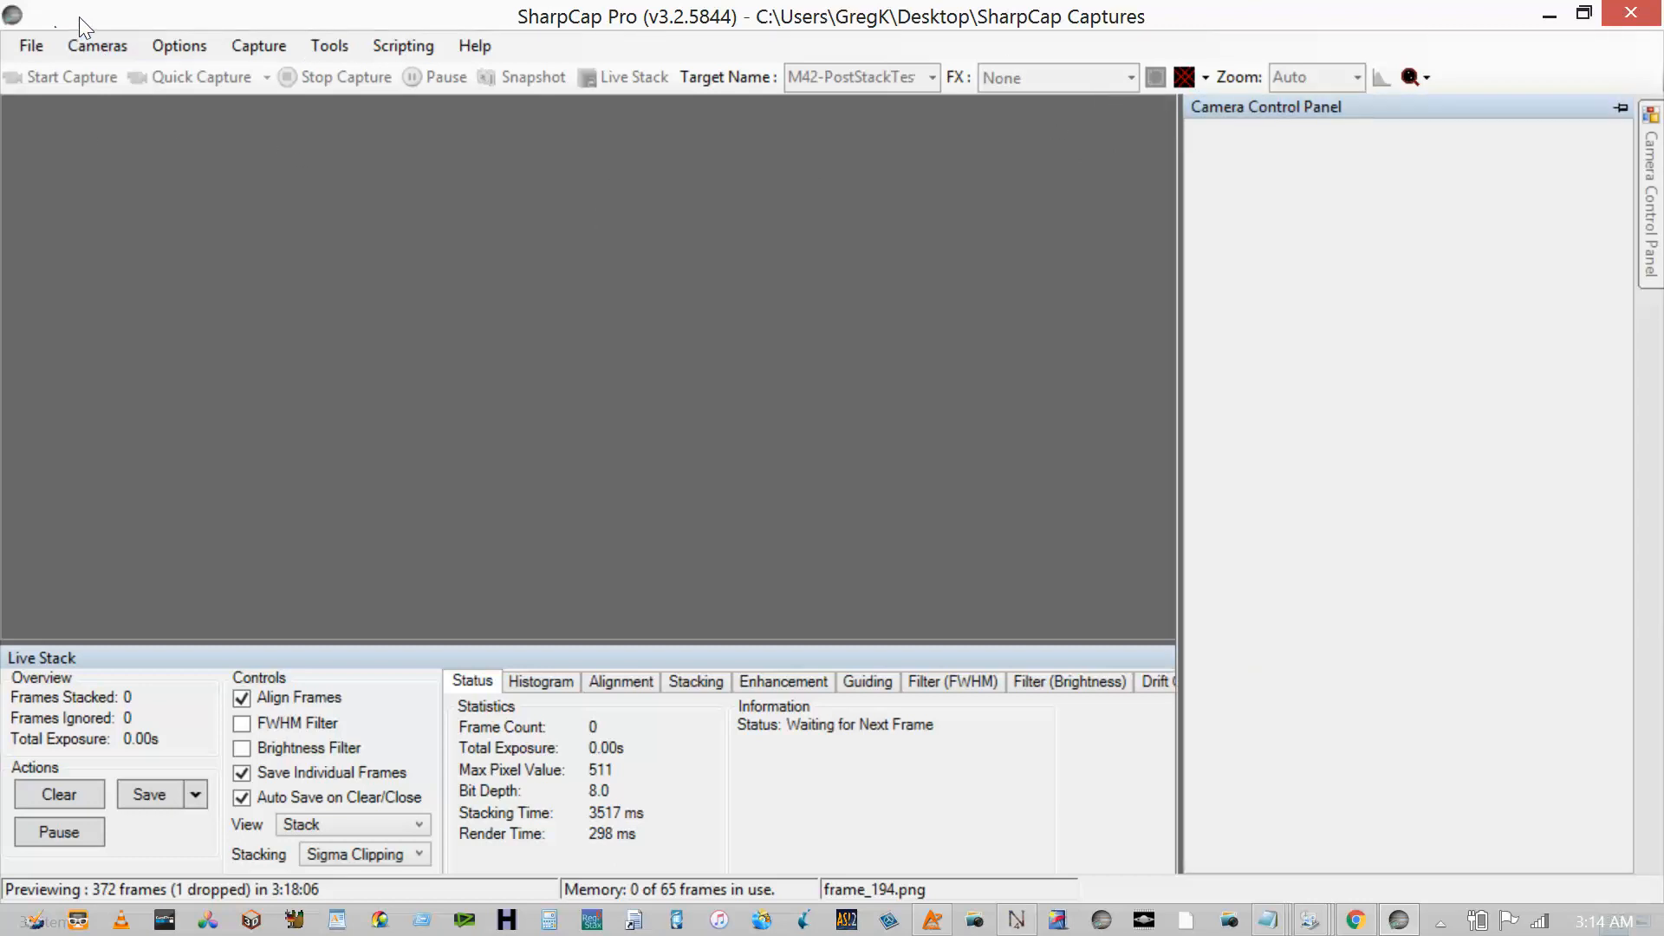
pyautogui.click(91, 45)
pyautogui.press('Down')
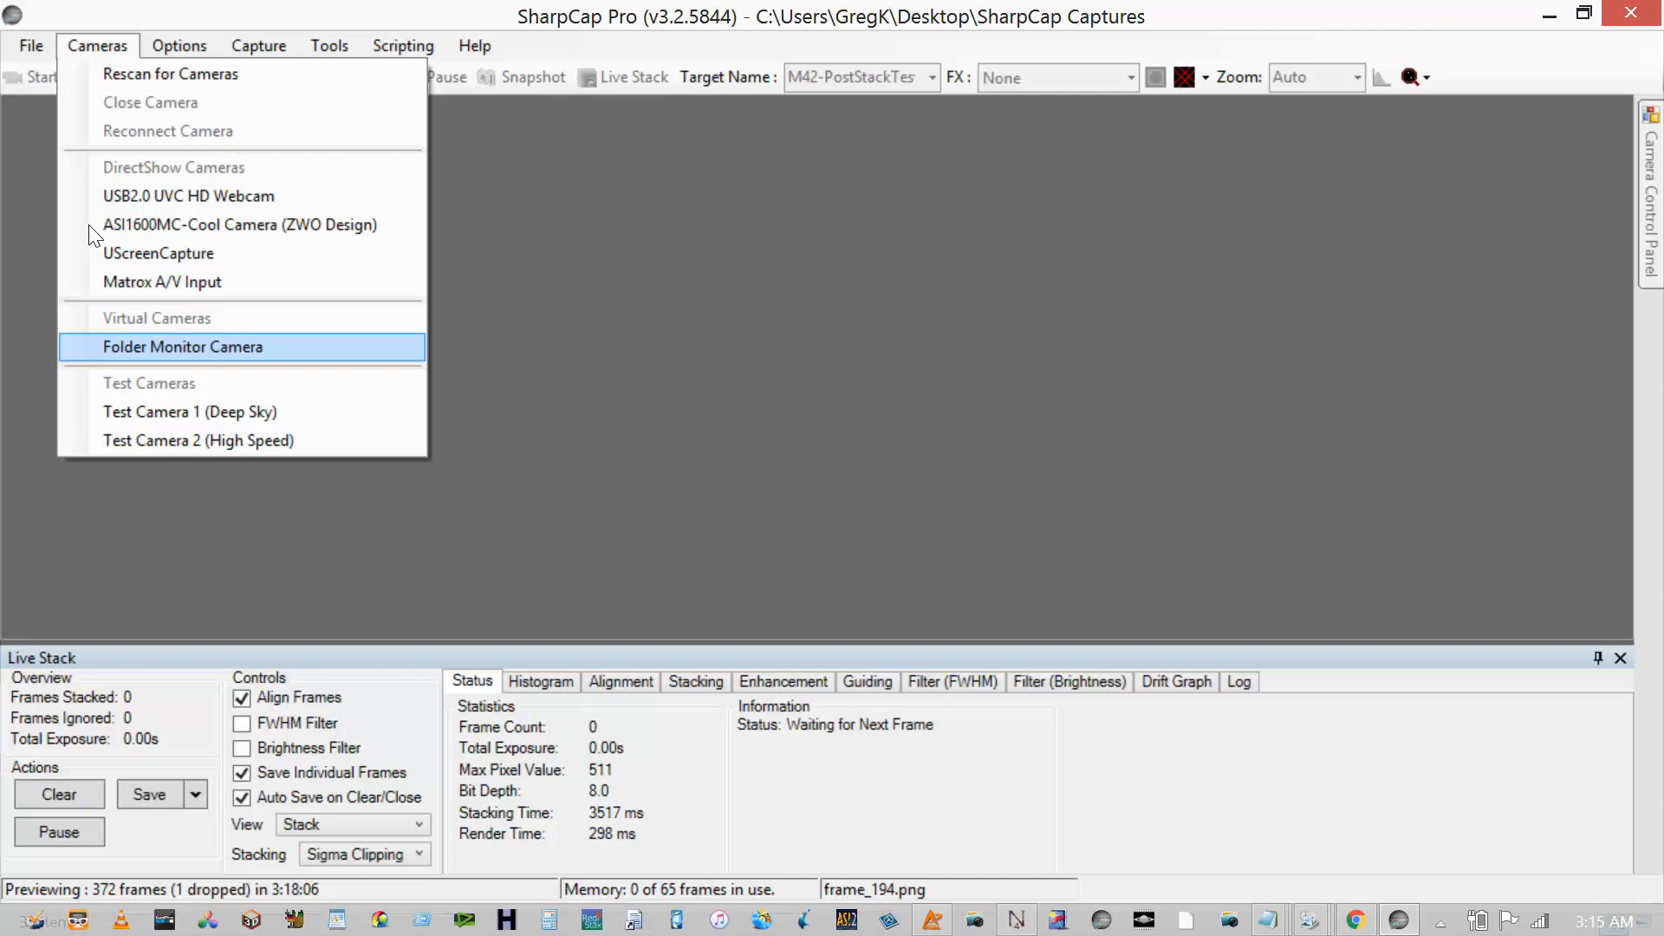
pyautogui.press('Return')
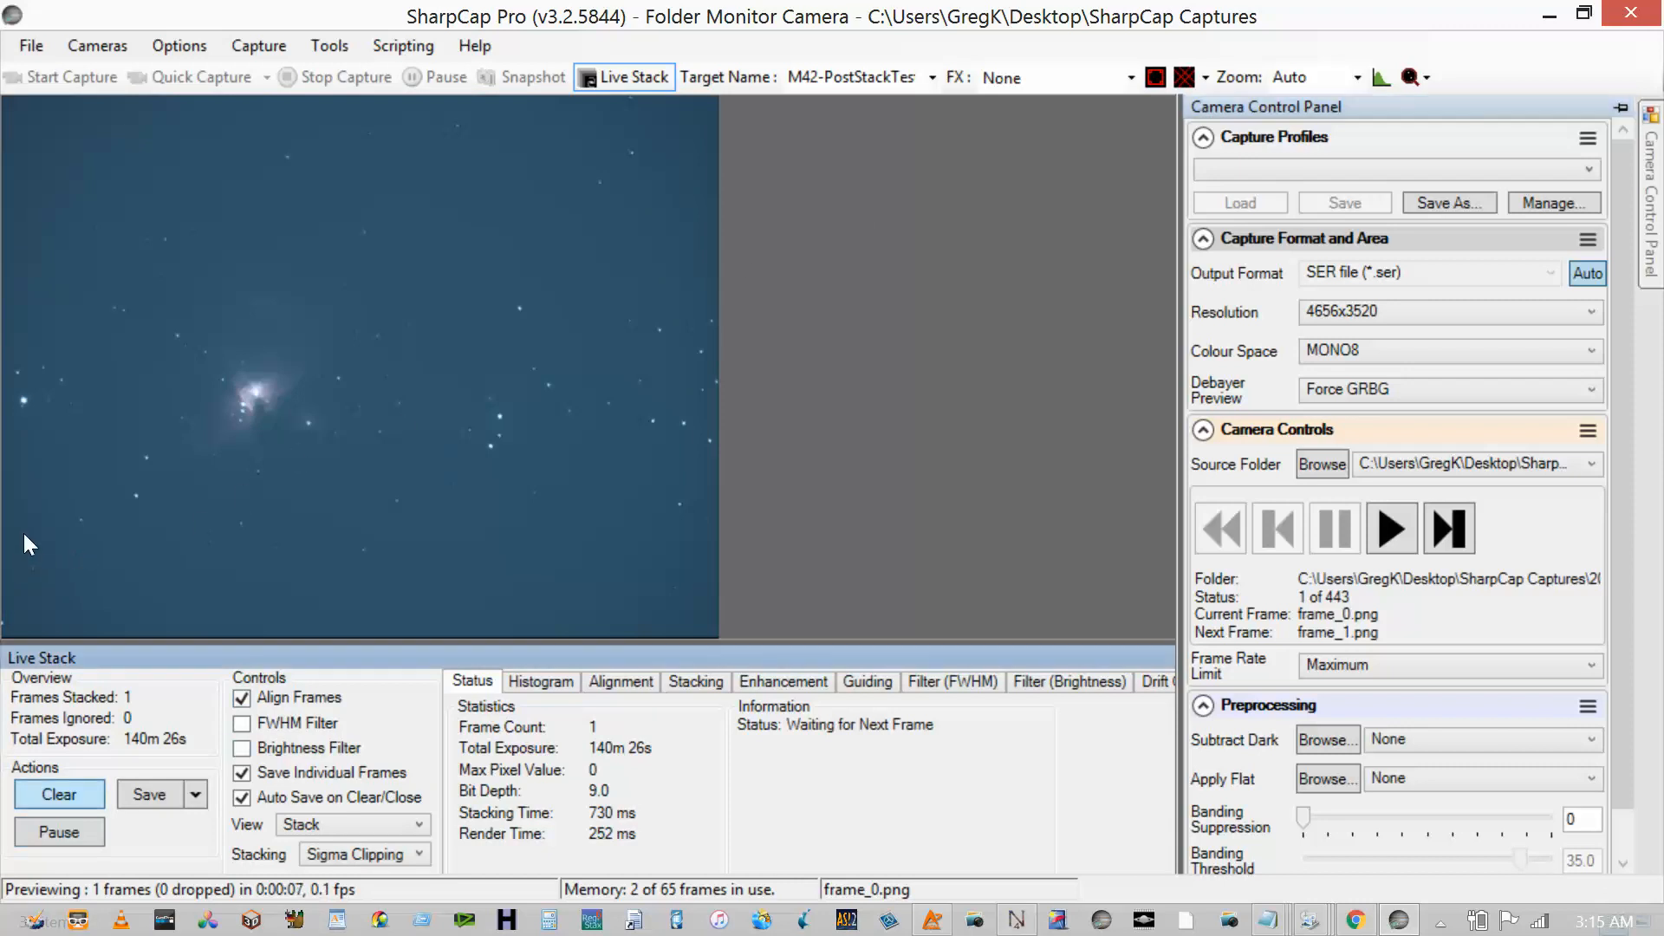
# - Clear the live stack and browse for a new camera source in SharpCap Captures, 2018-10-19, m42
pyautogui.click(59, 794)
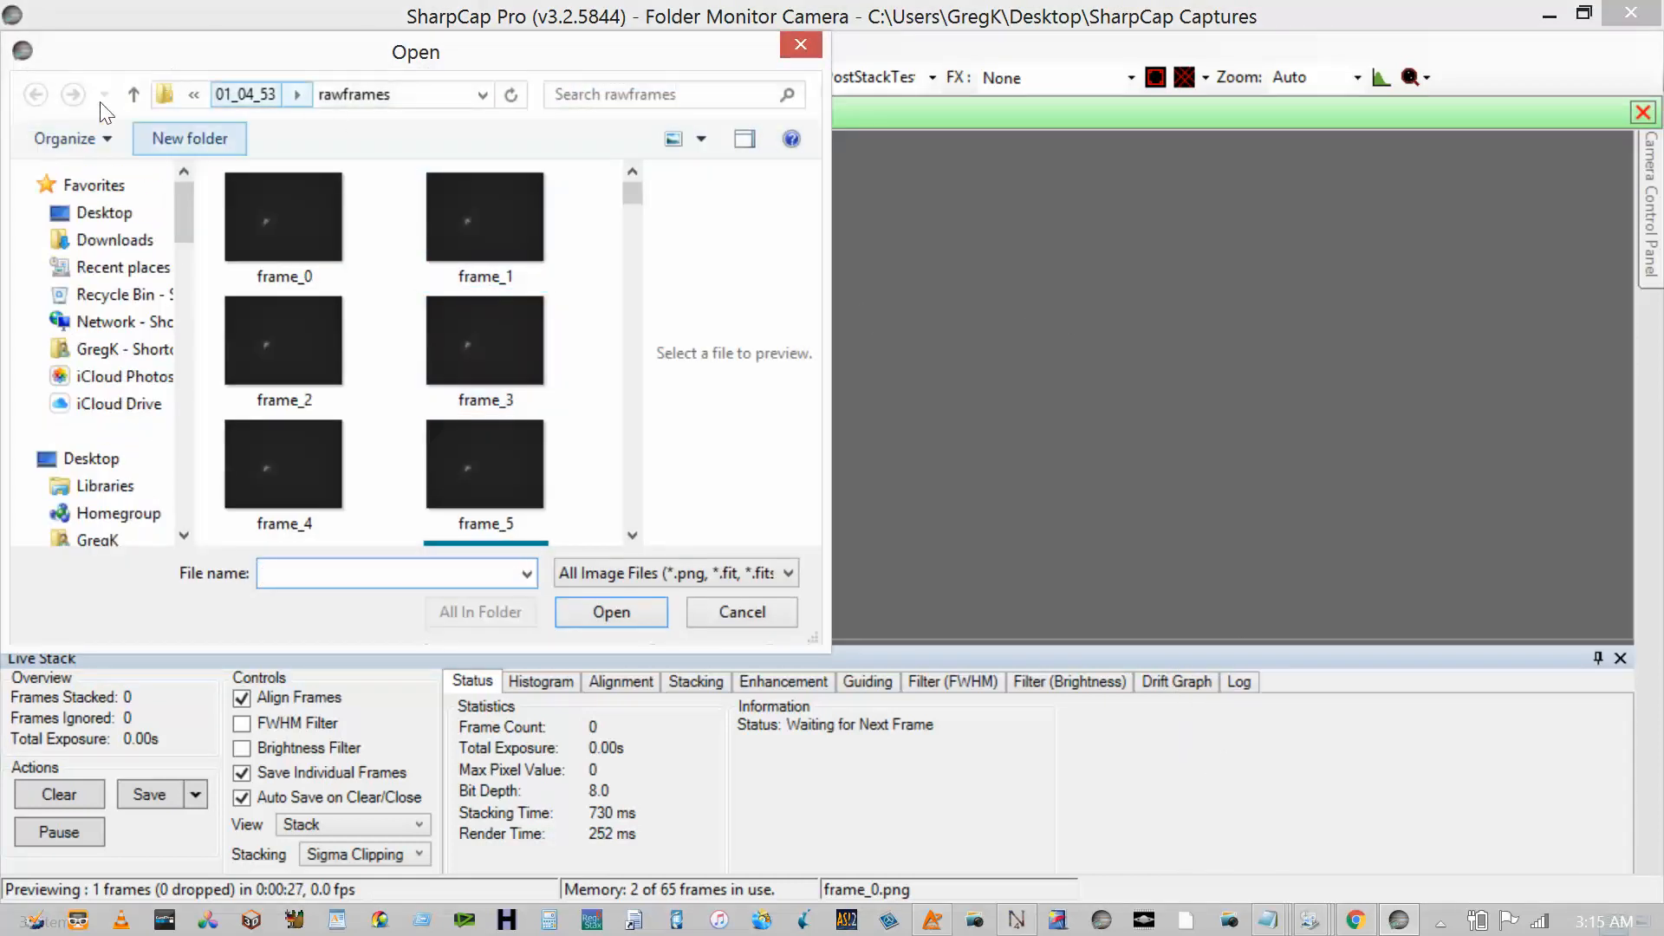
pyautogui.click(252, 94)
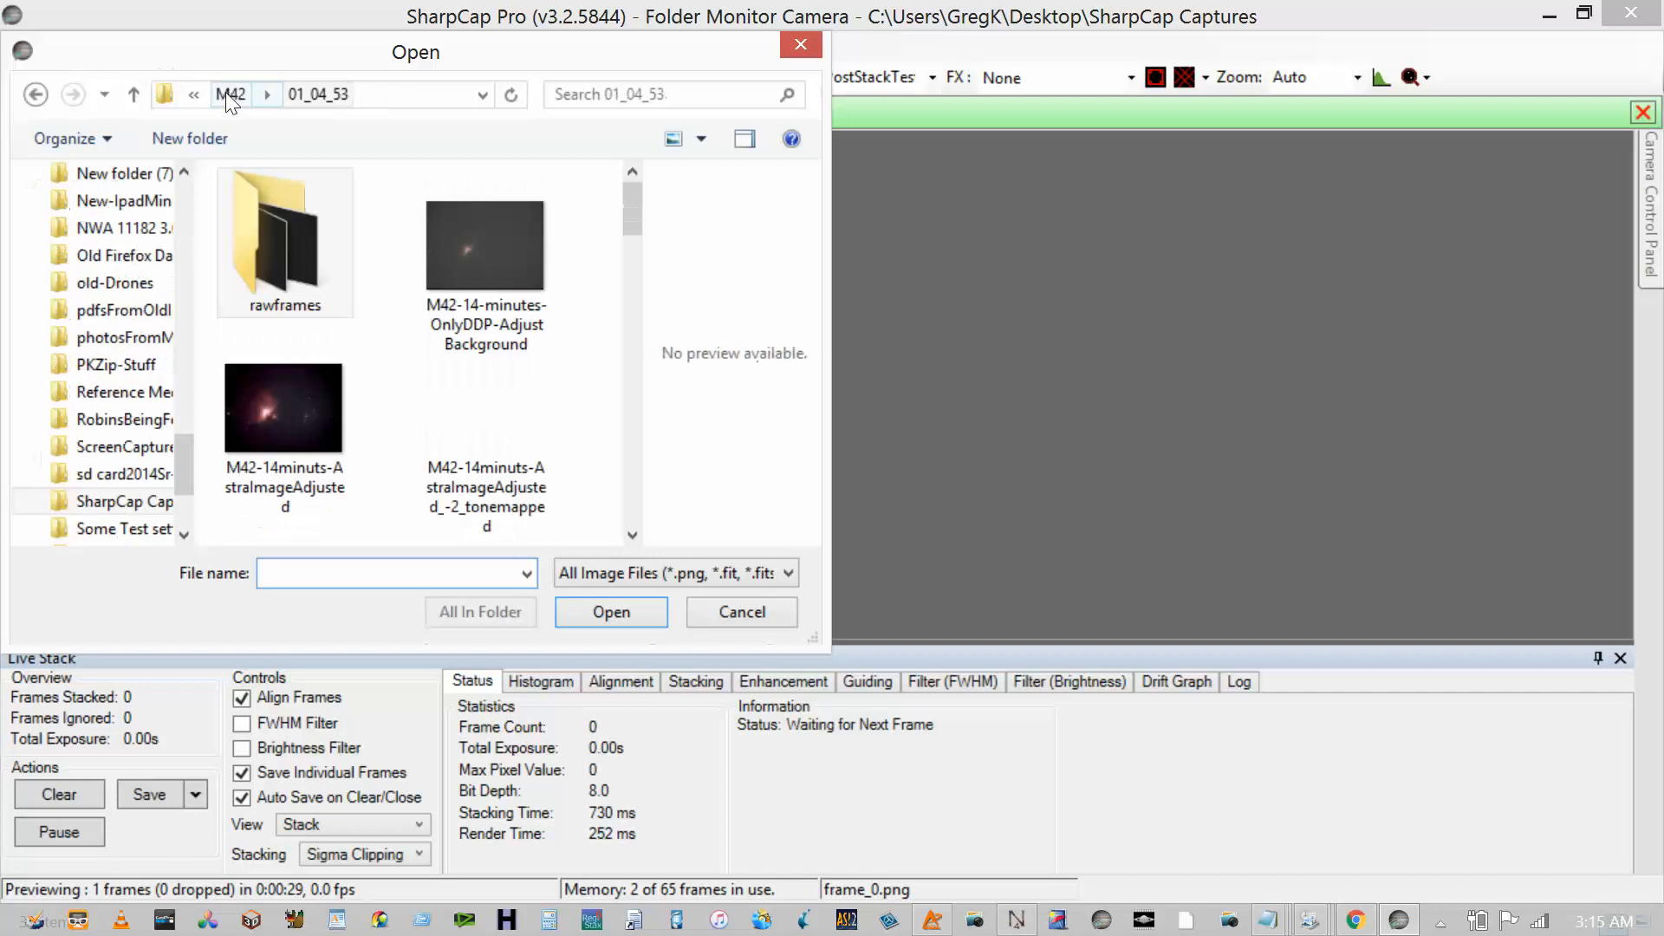
pyautogui.click(225, 94)
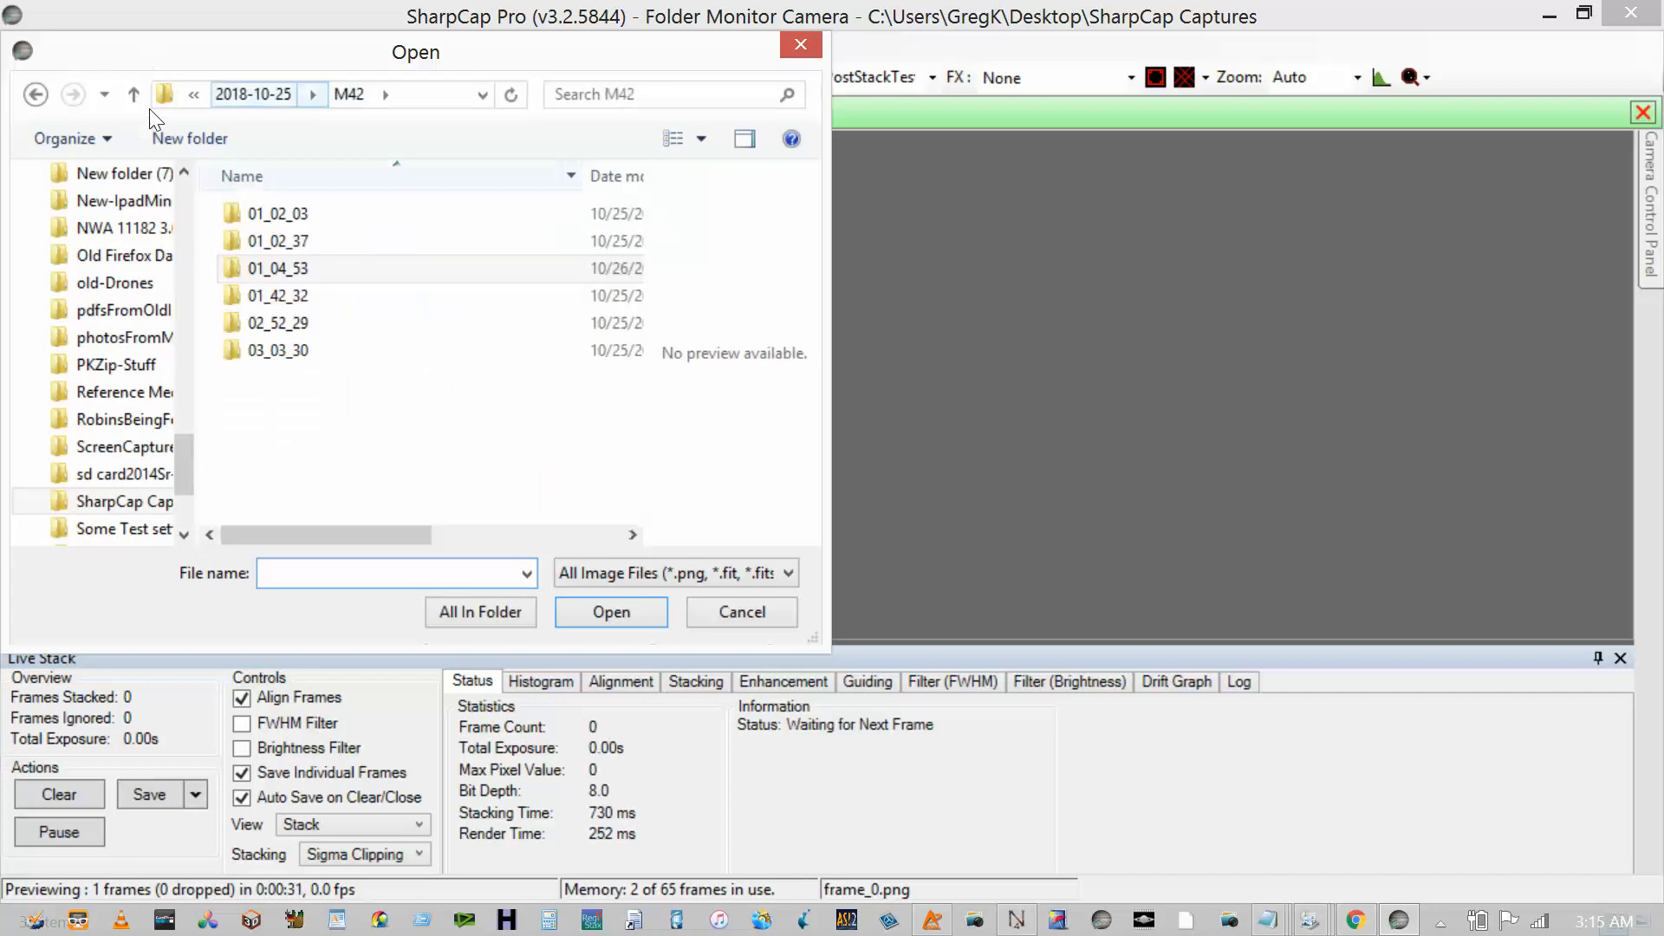
pyautogui.click(256, 95)
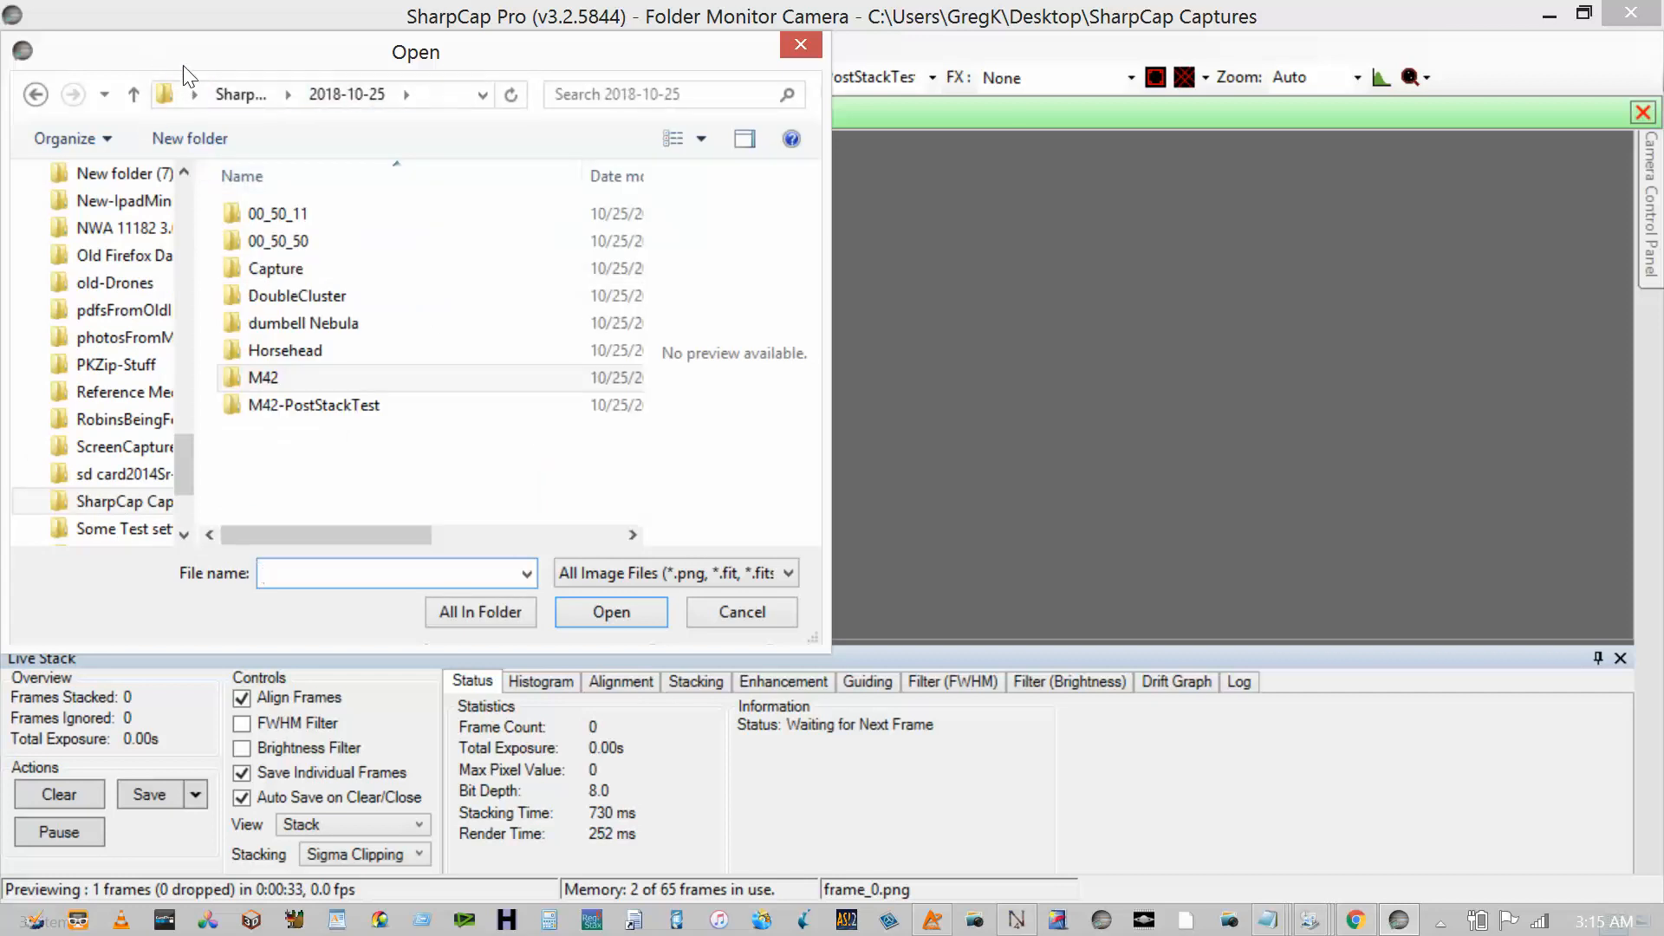
pyautogui.click(286, 94)
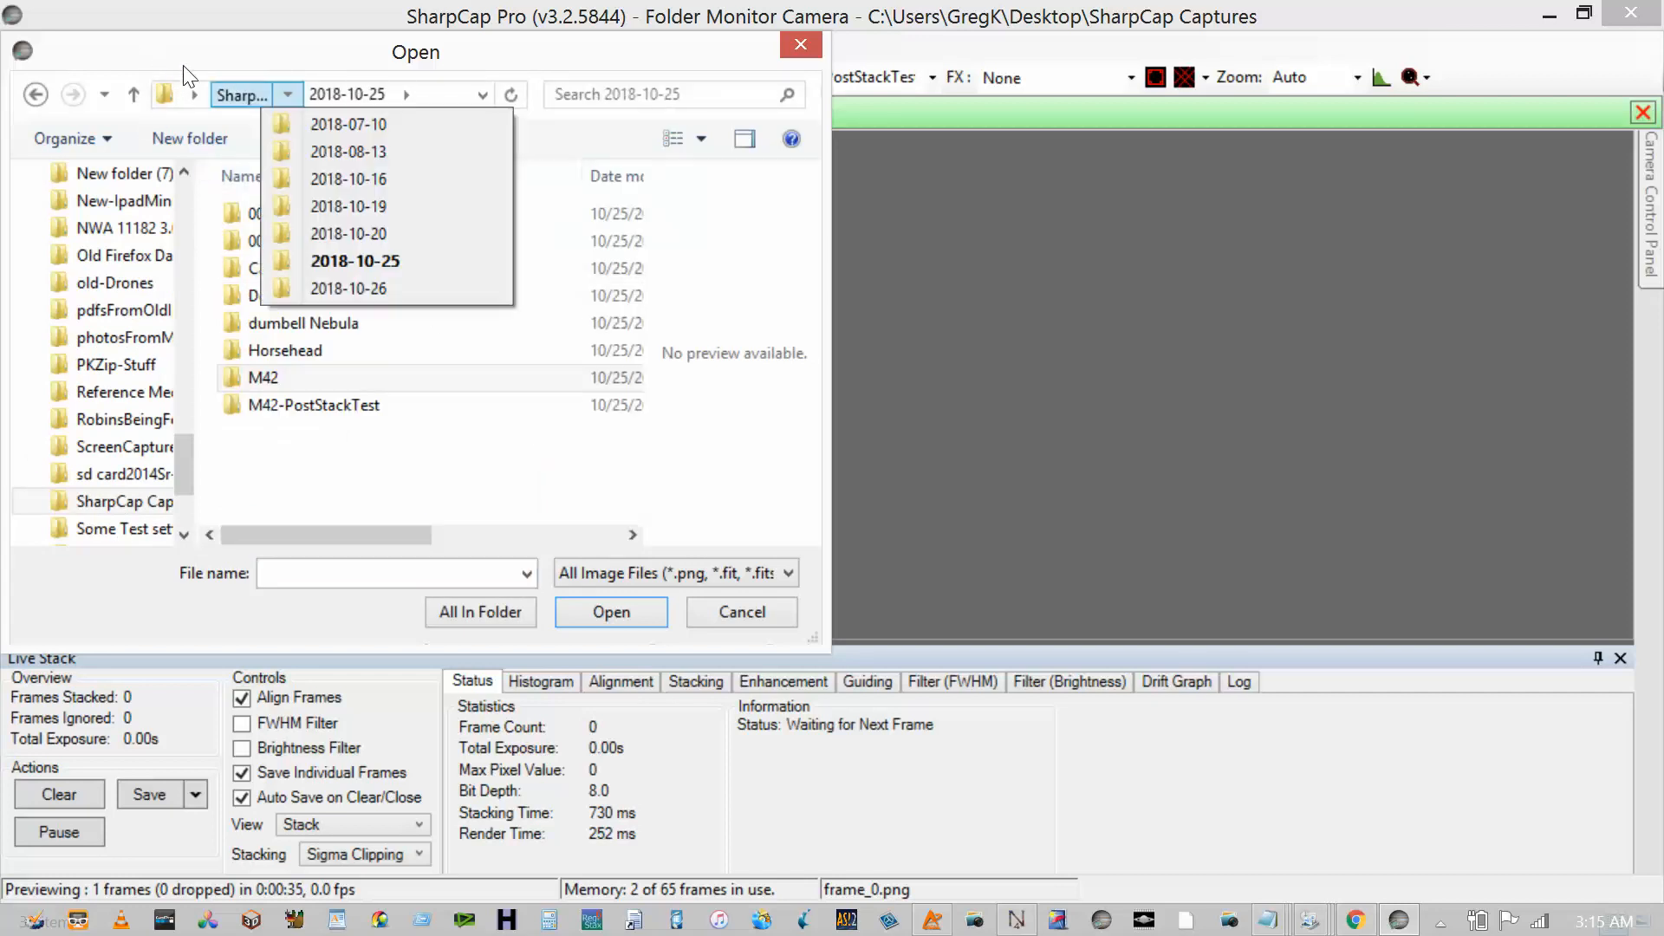
pyautogui.click(176, 63)
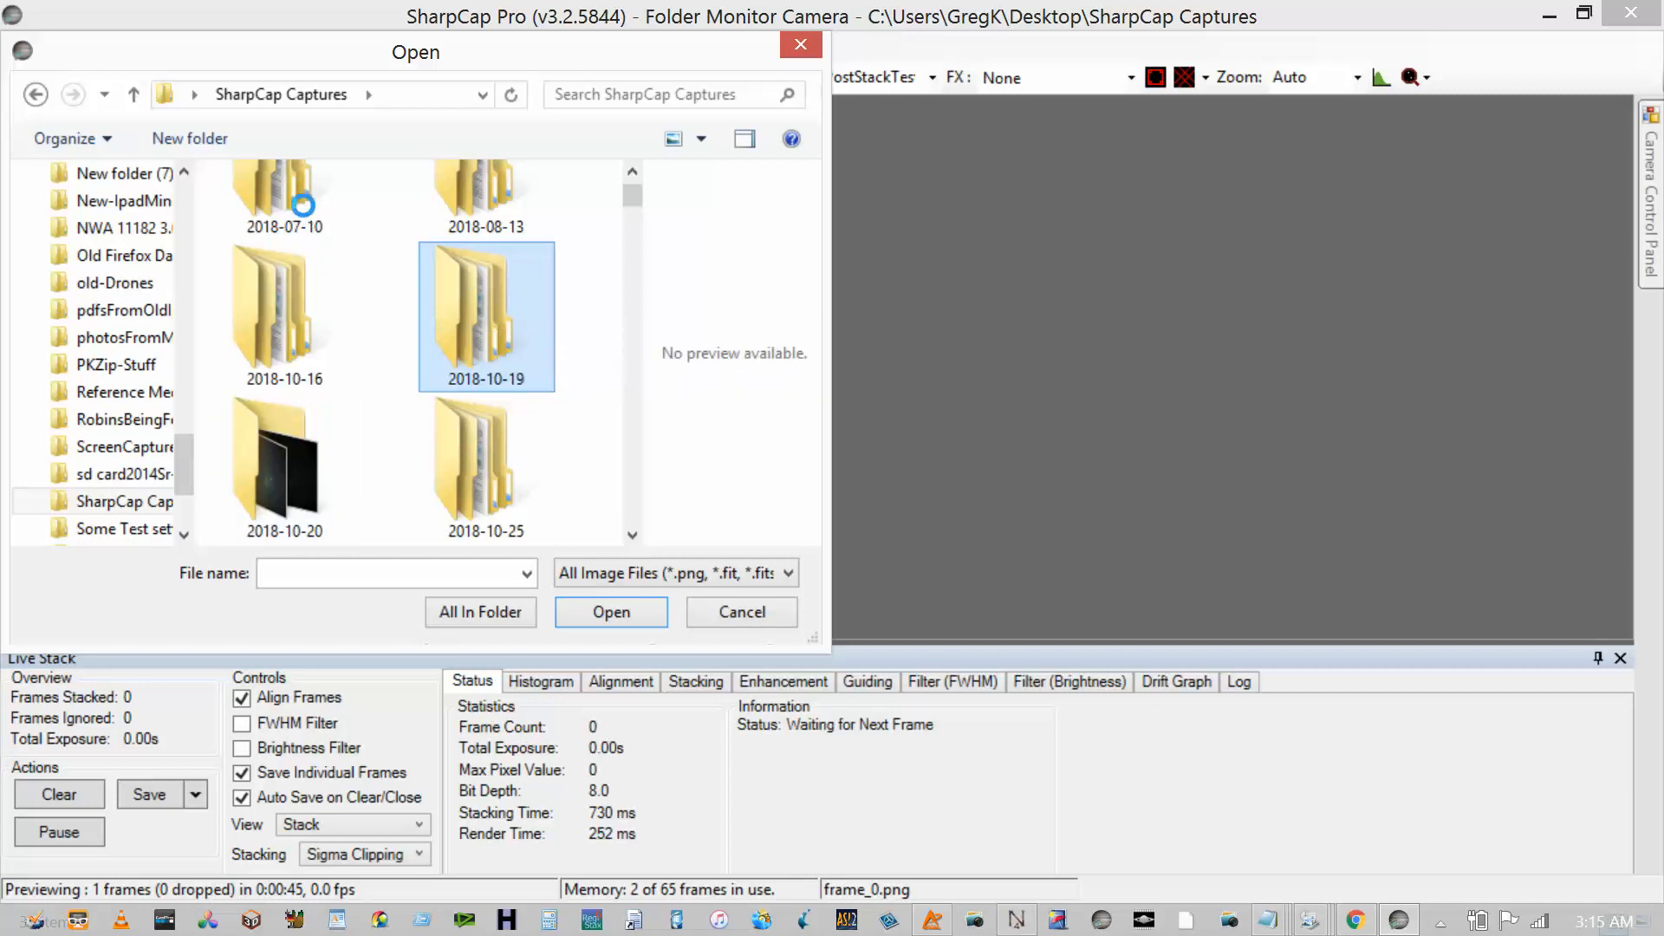
pyautogui.press('Return')
pyautogui.press('Up')
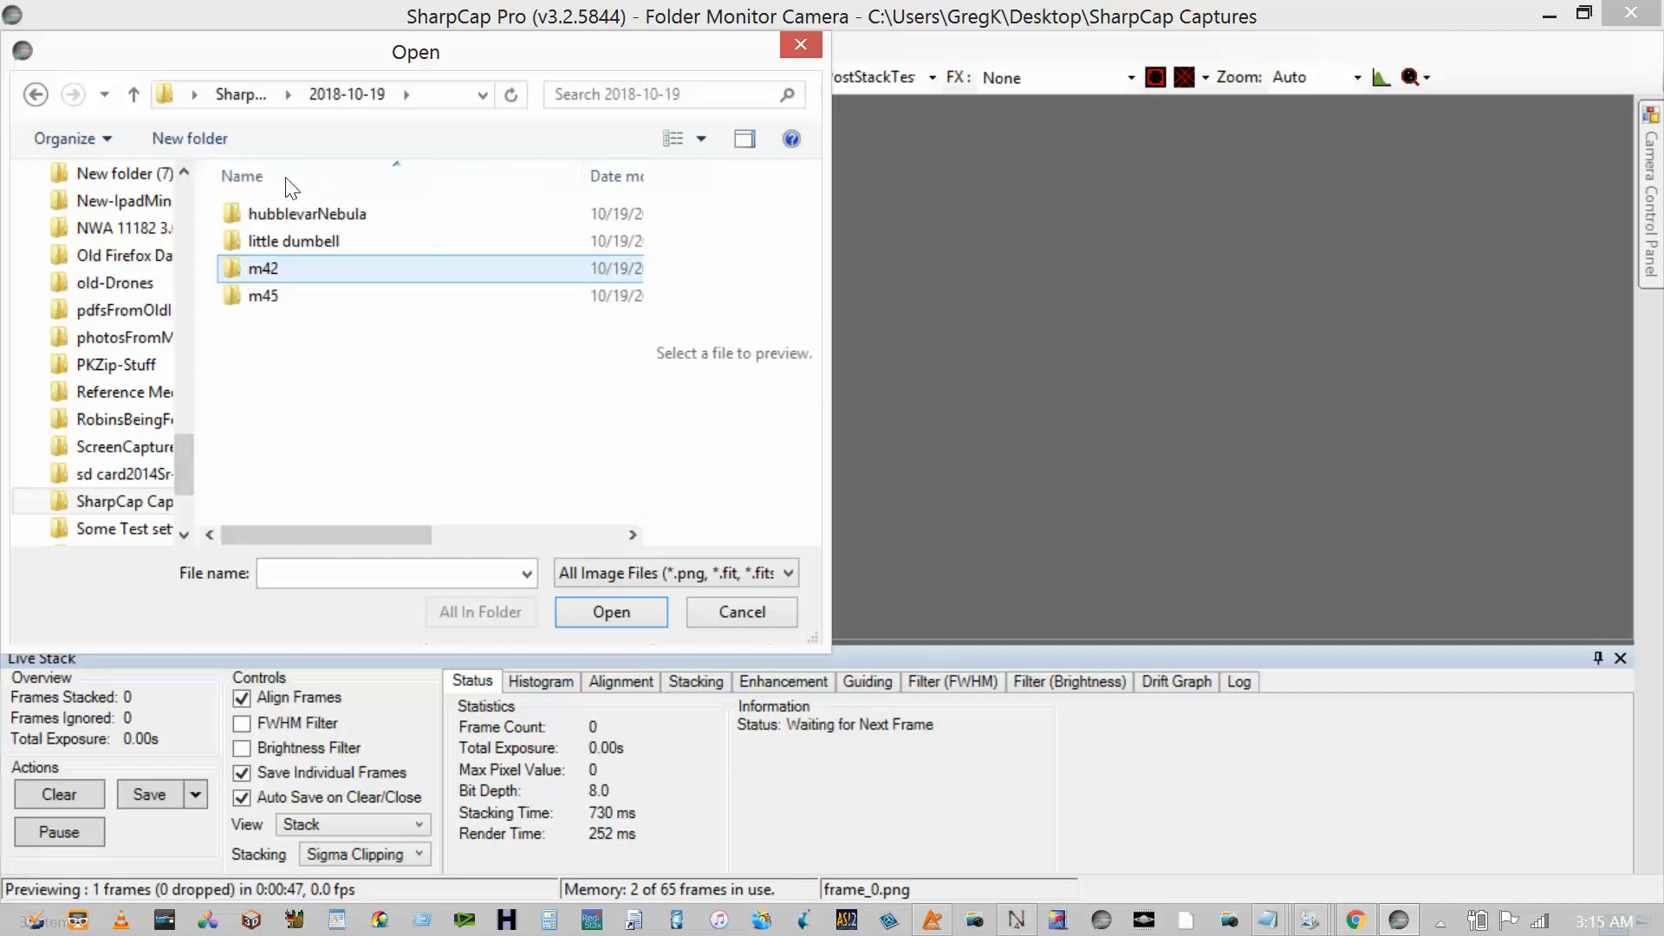
pyautogui.press('Return')
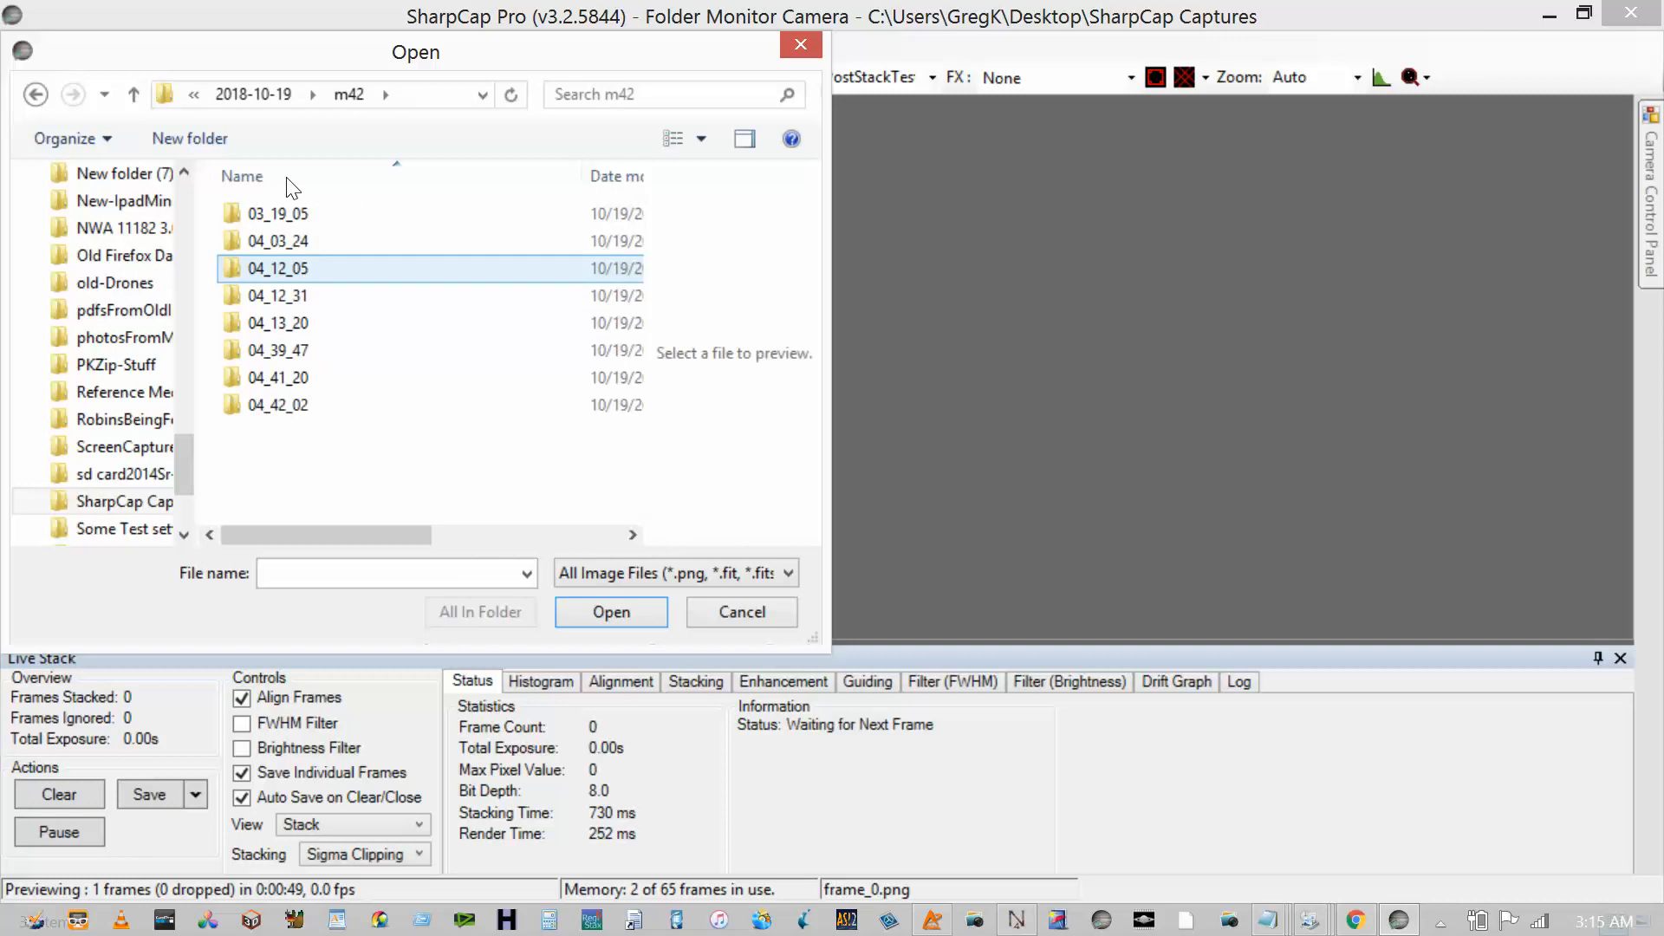
# - Open the 04_42_02 session folder within m42
pyautogui.press('Down')
pyautogui.press('Down')
pyautogui.press('Down')
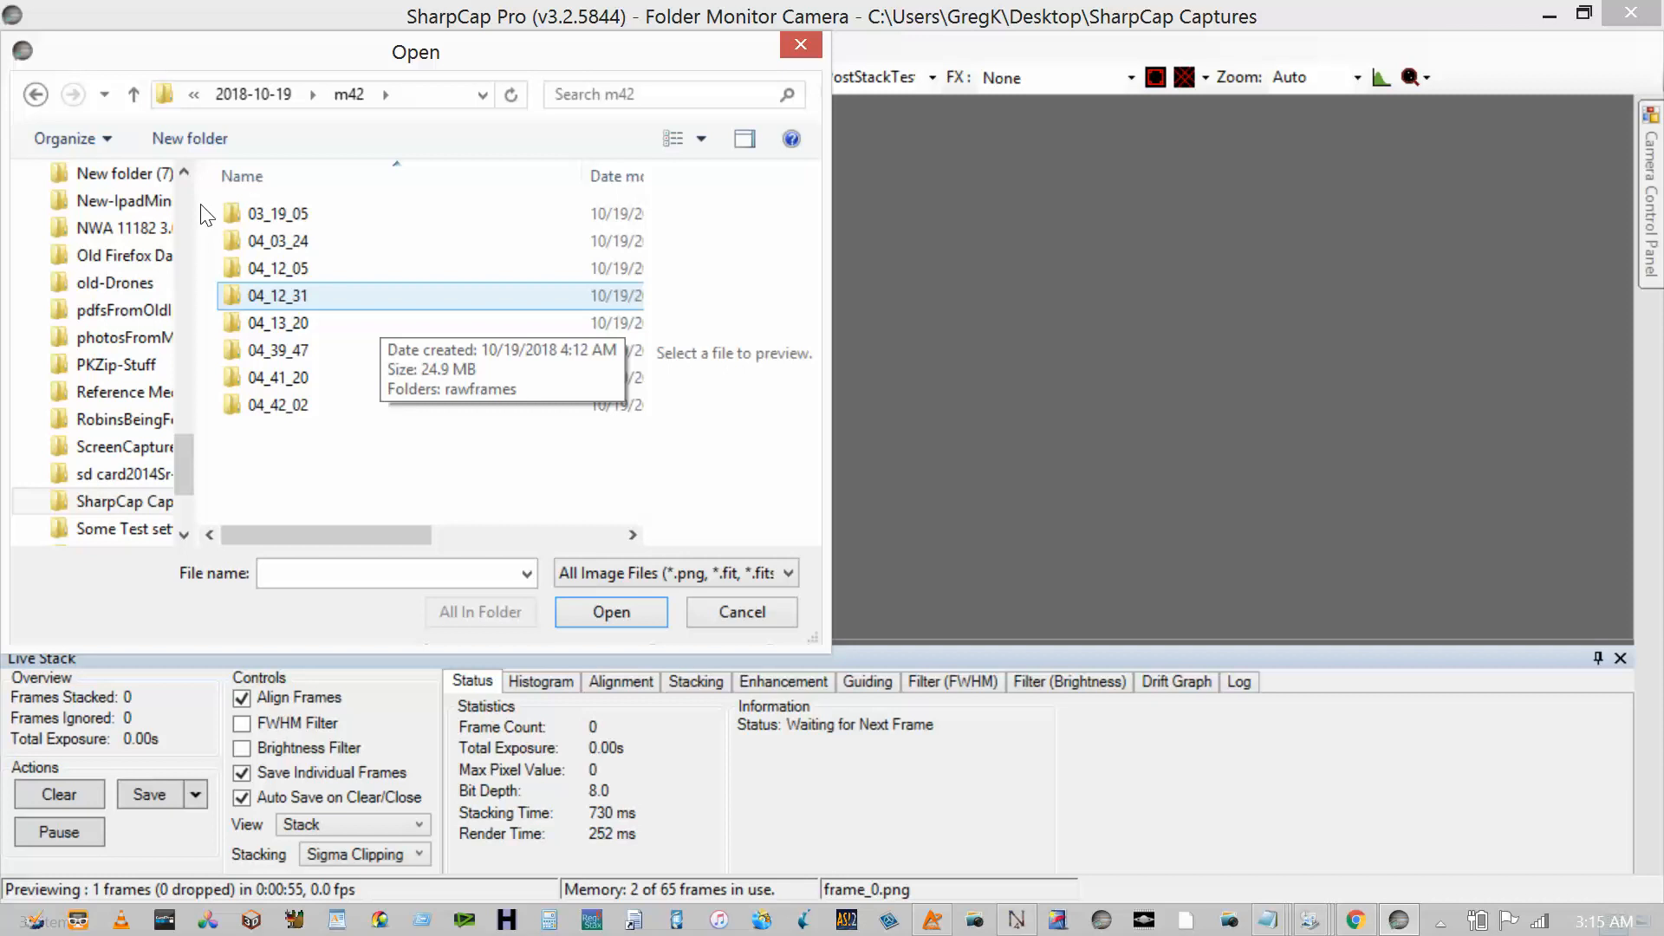
pyautogui.press('Down')
pyautogui.press('Down')
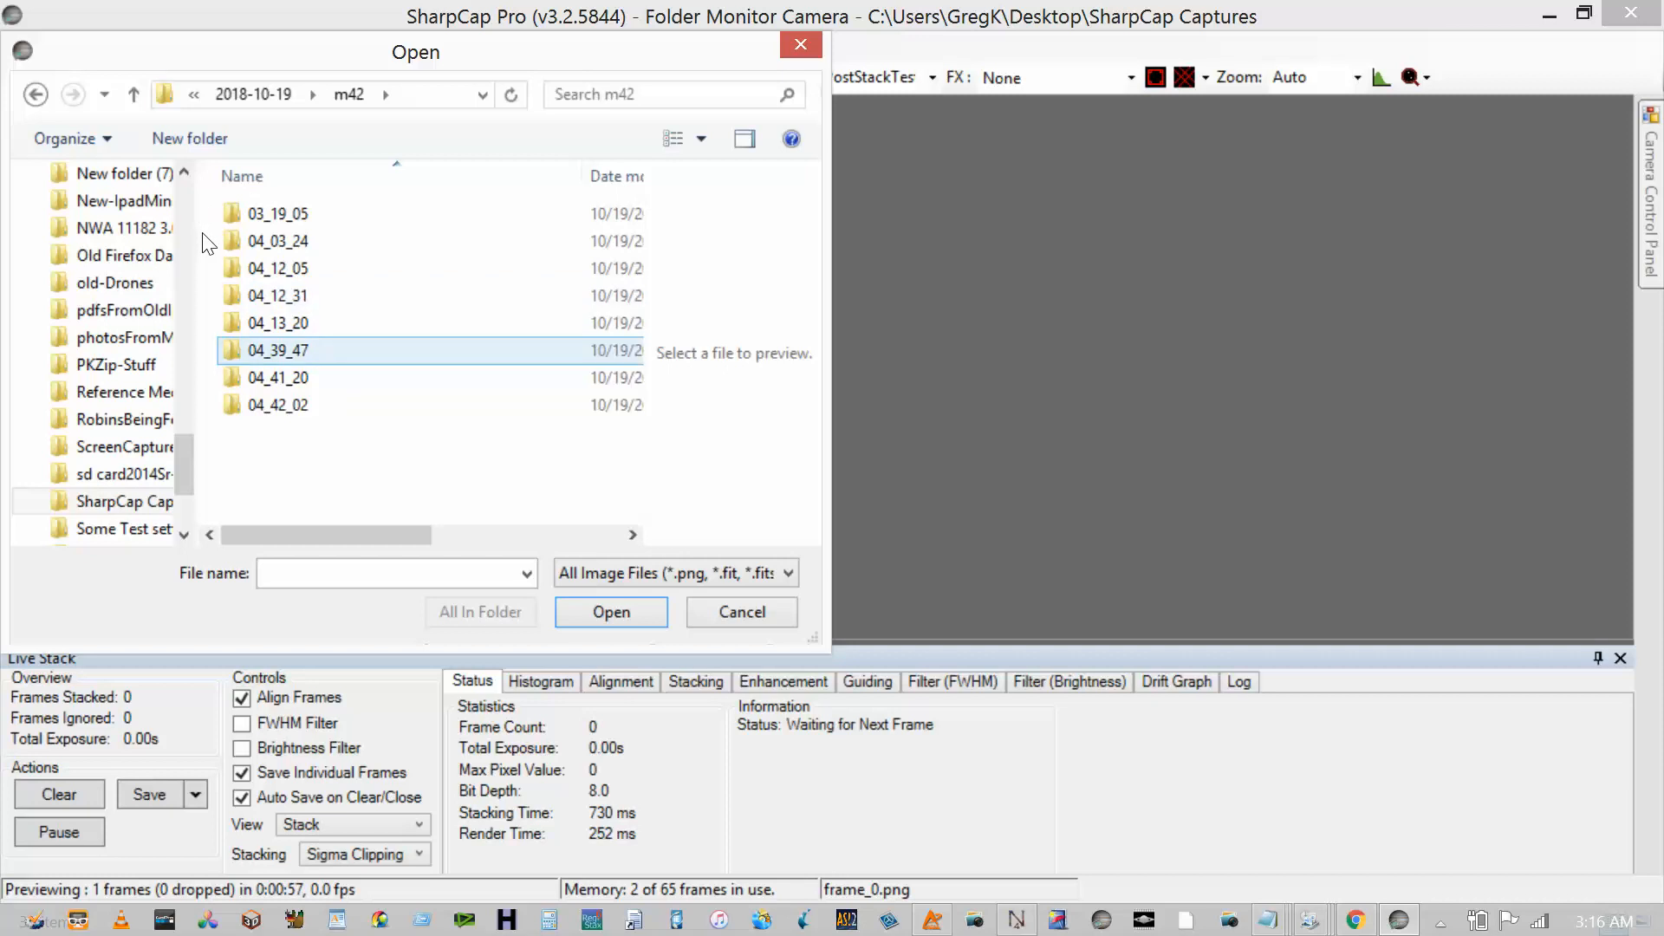
pyautogui.press('Up')
pyautogui.press('Down')
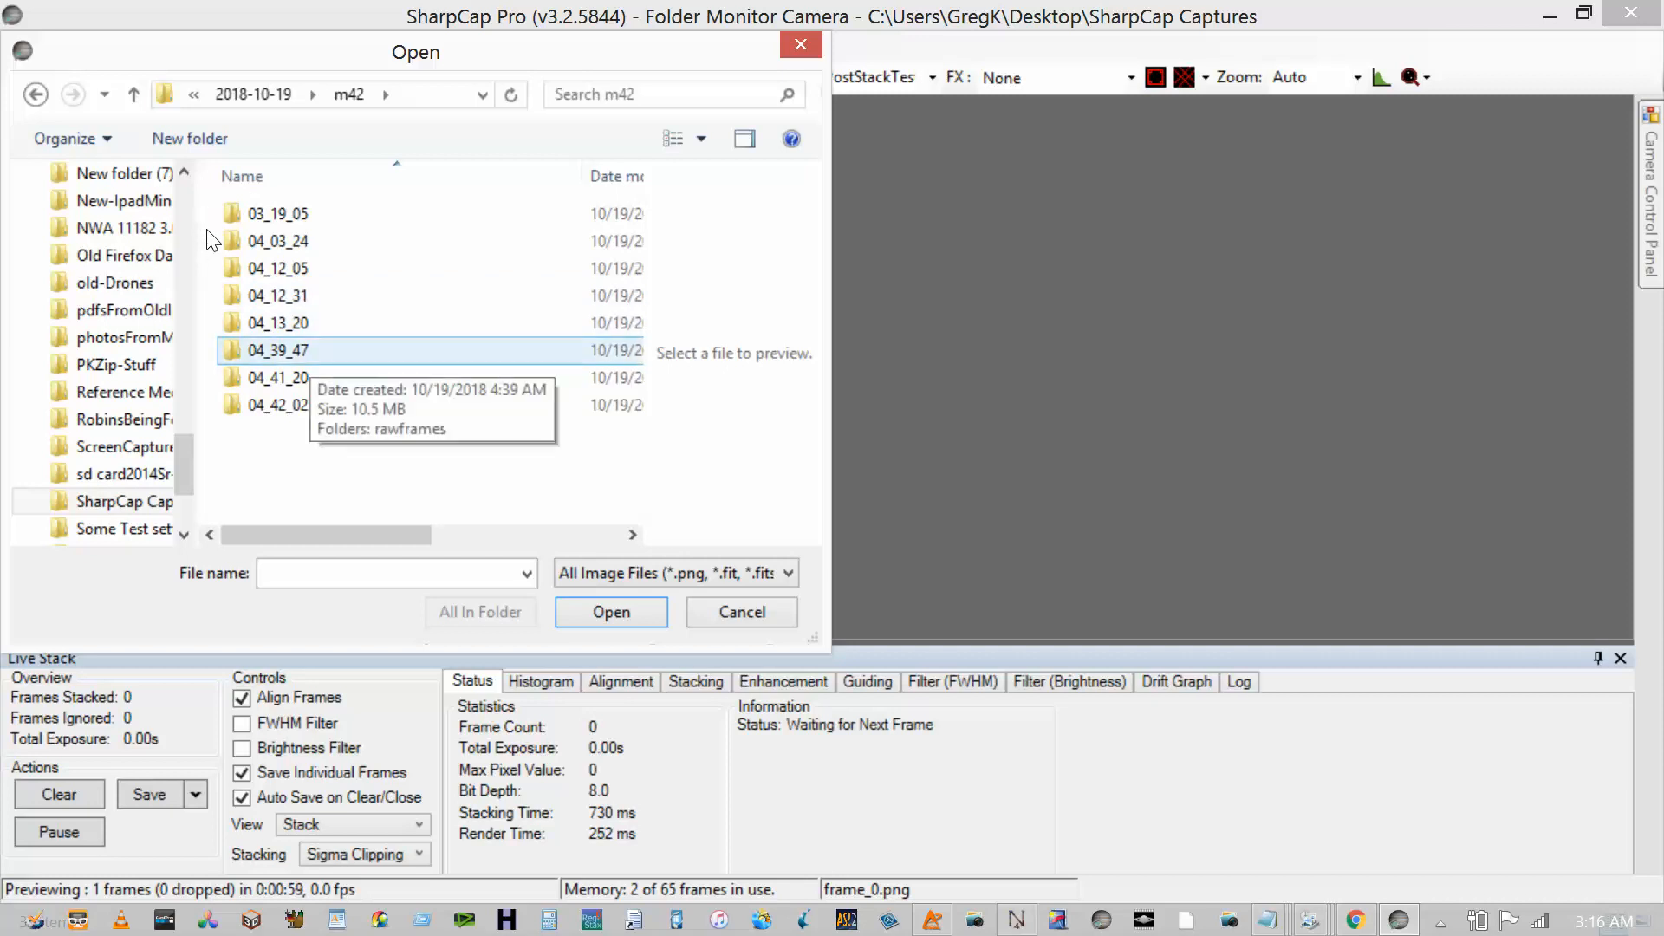
pyautogui.press('Up')
pyautogui.press('Down')
pyautogui.press('Down')
pyautogui.press('Down')
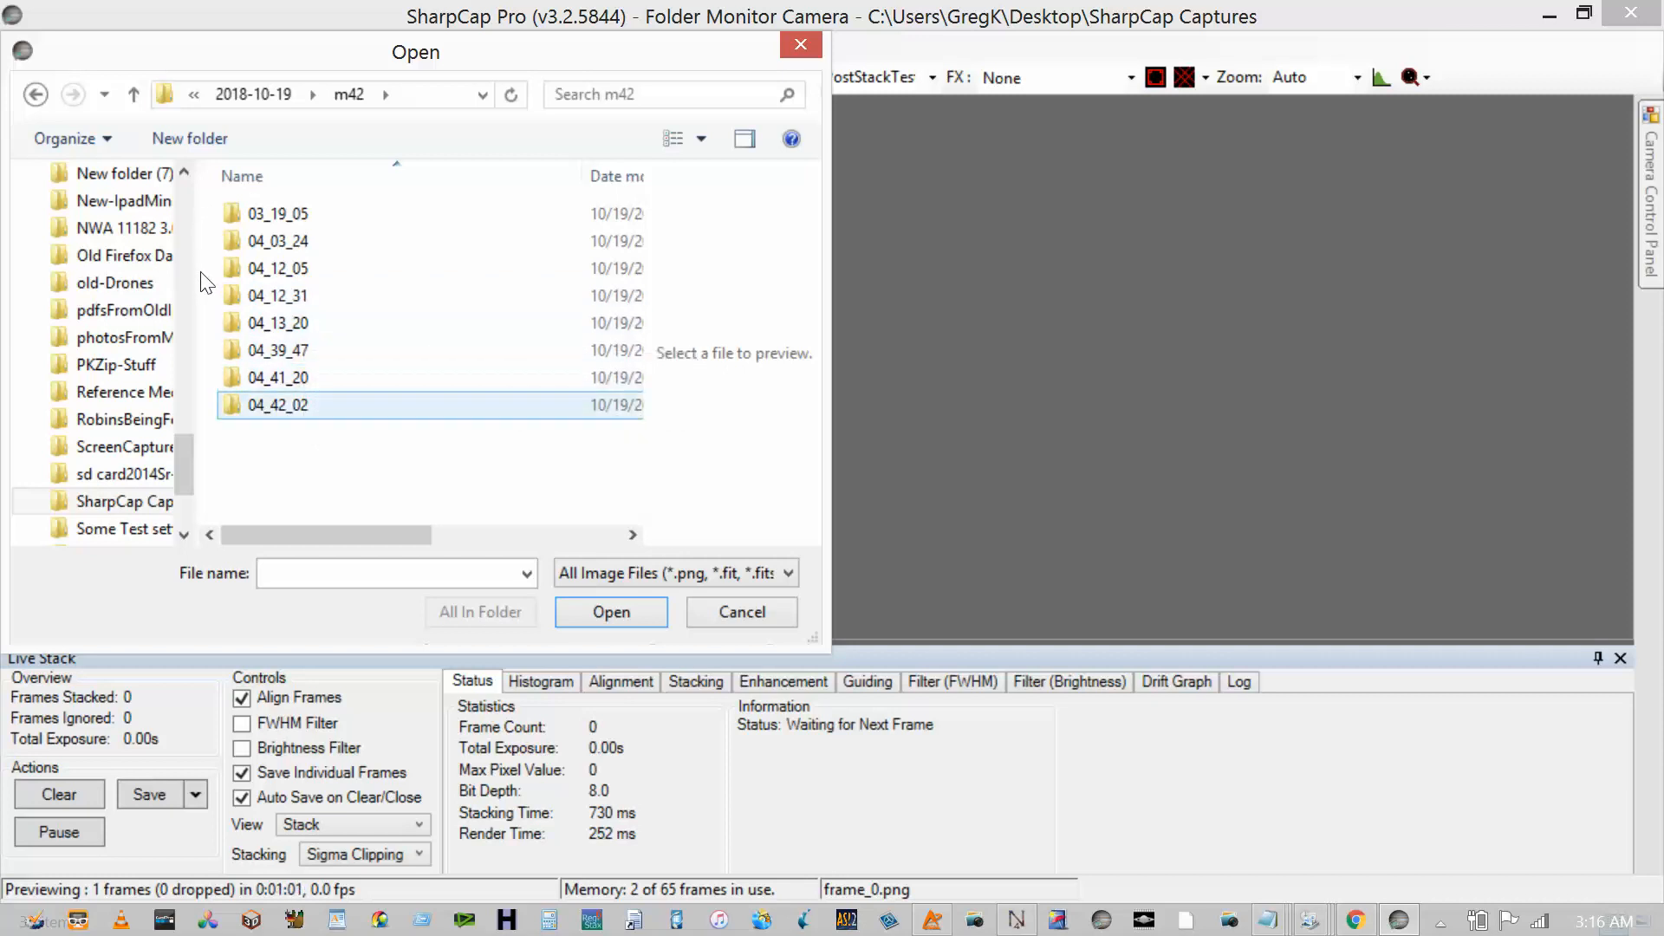
pyautogui.press('Return')
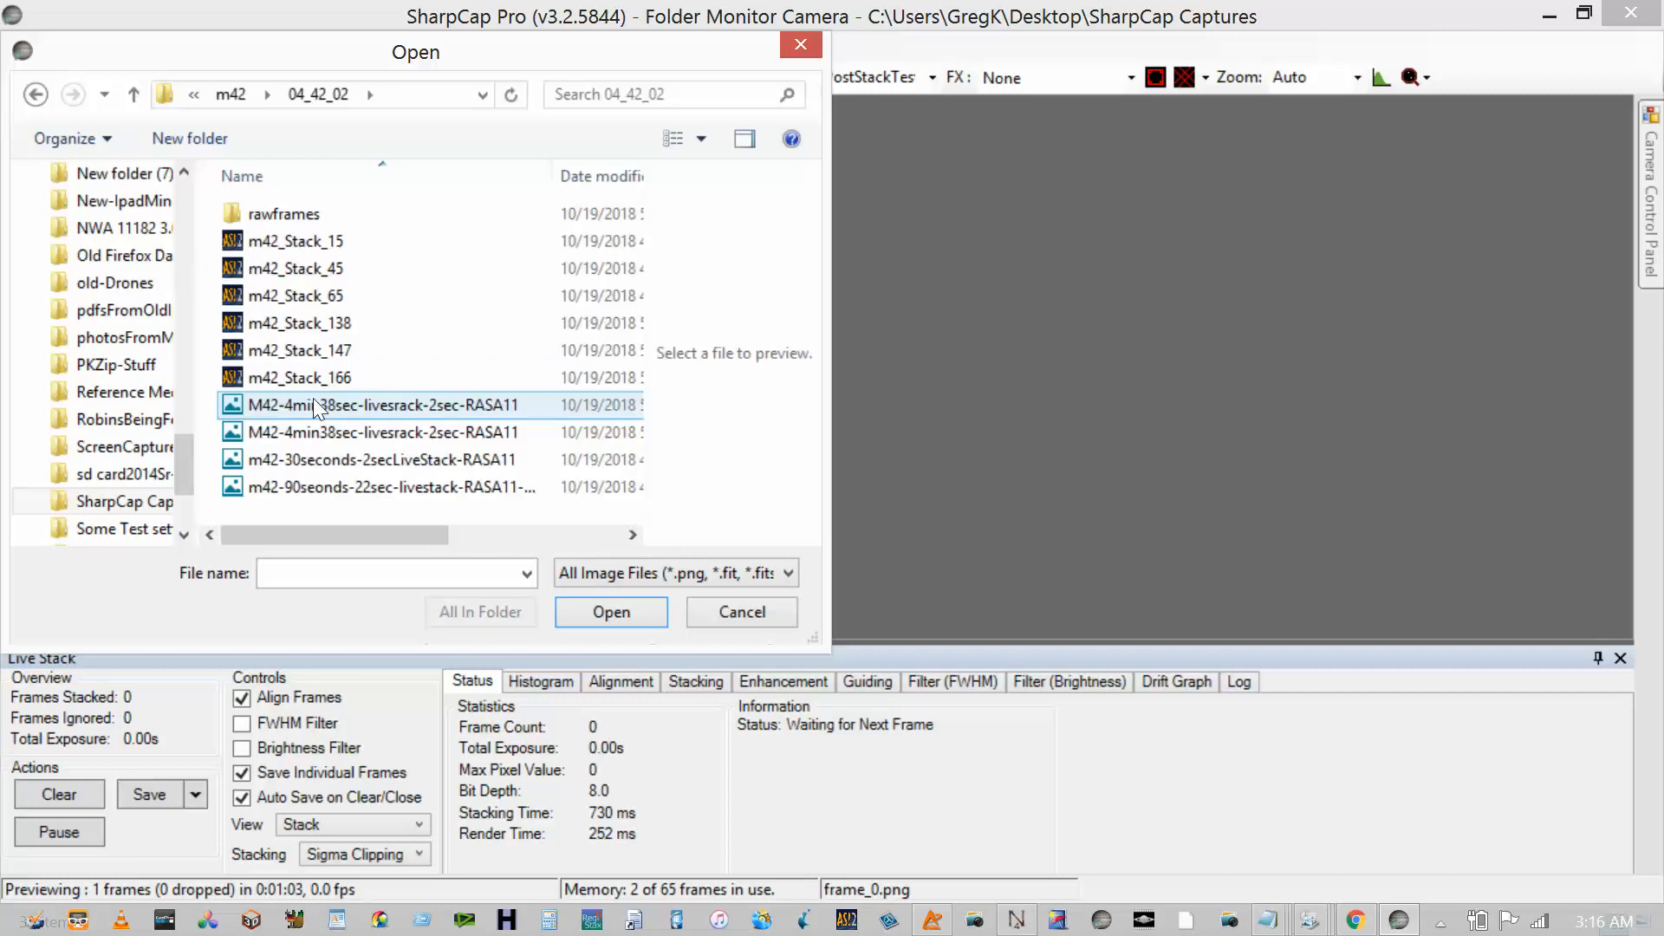
# - Load the saved image m42-90seonds-22sec-livestack-RASA11 from 04_42_02 into the Folder Monitor Camera
pyautogui.hscroll(3, 397, 414)
pyautogui.hscroll(-3, 397, 414)
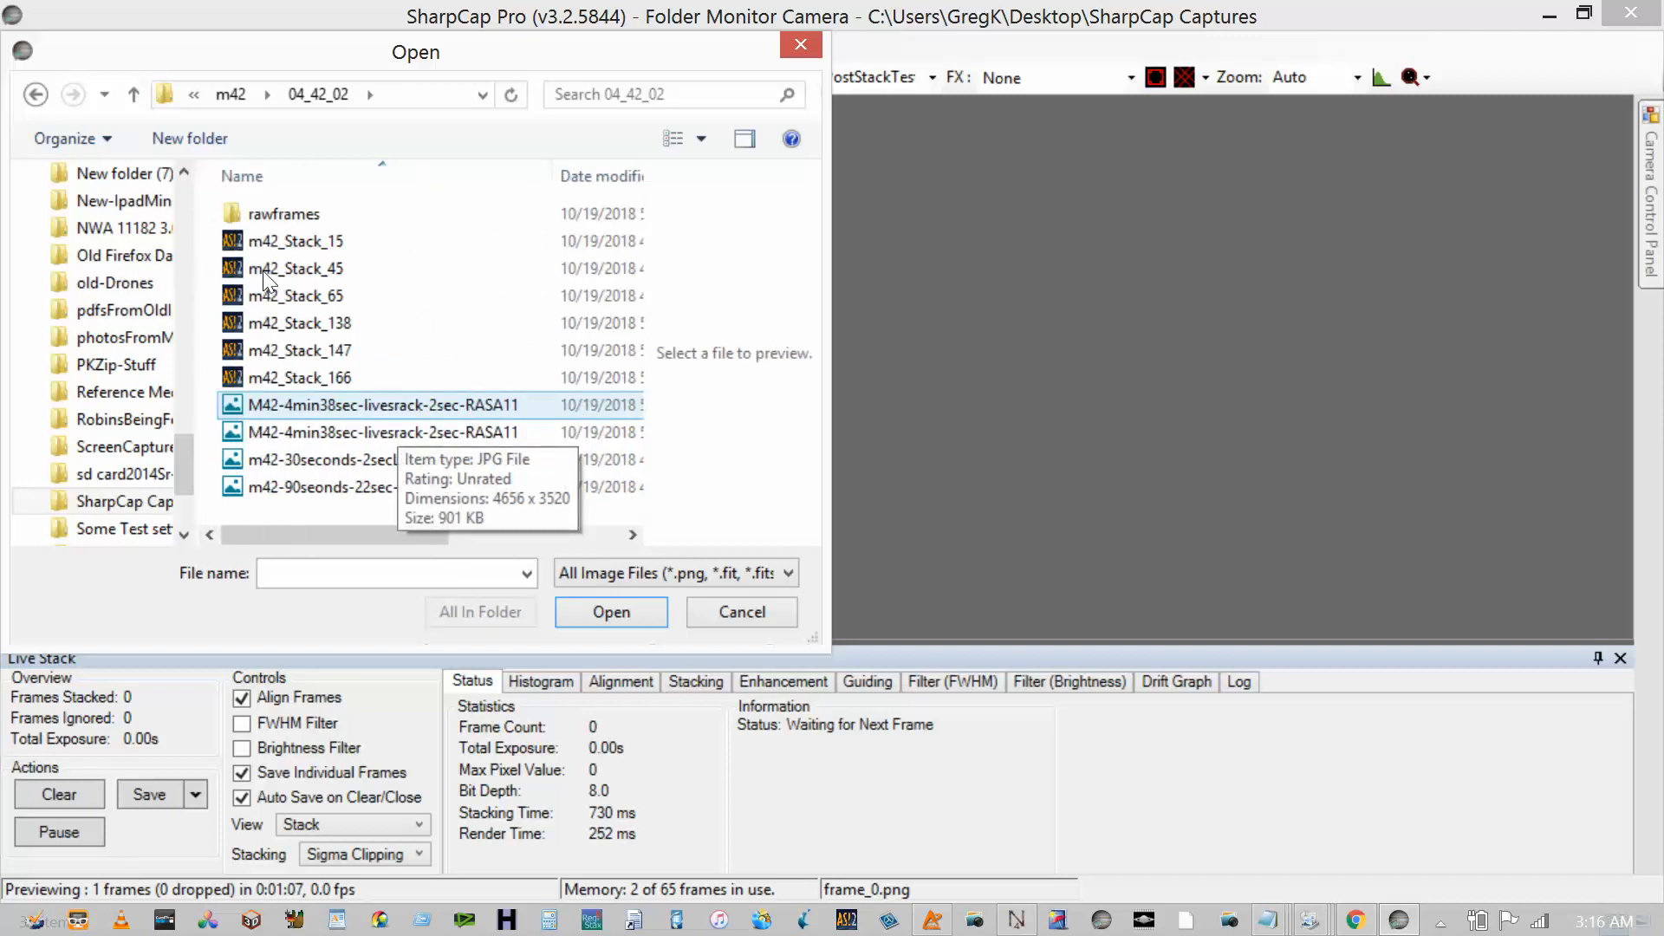
pyautogui.press('Up')
pyautogui.press('Up')
pyautogui.press('Up')
pyautogui.press('Up')
pyautogui.press('Up')
pyautogui.press('Up')
pyautogui.press('Up')
pyautogui.press('Down')
pyautogui.press('Down')
pyautogui.press('Down')
pyautogui.press('Down')
pyautogui.press('Down')
pyautogui.press('Down')
pyautogui.press('Down')
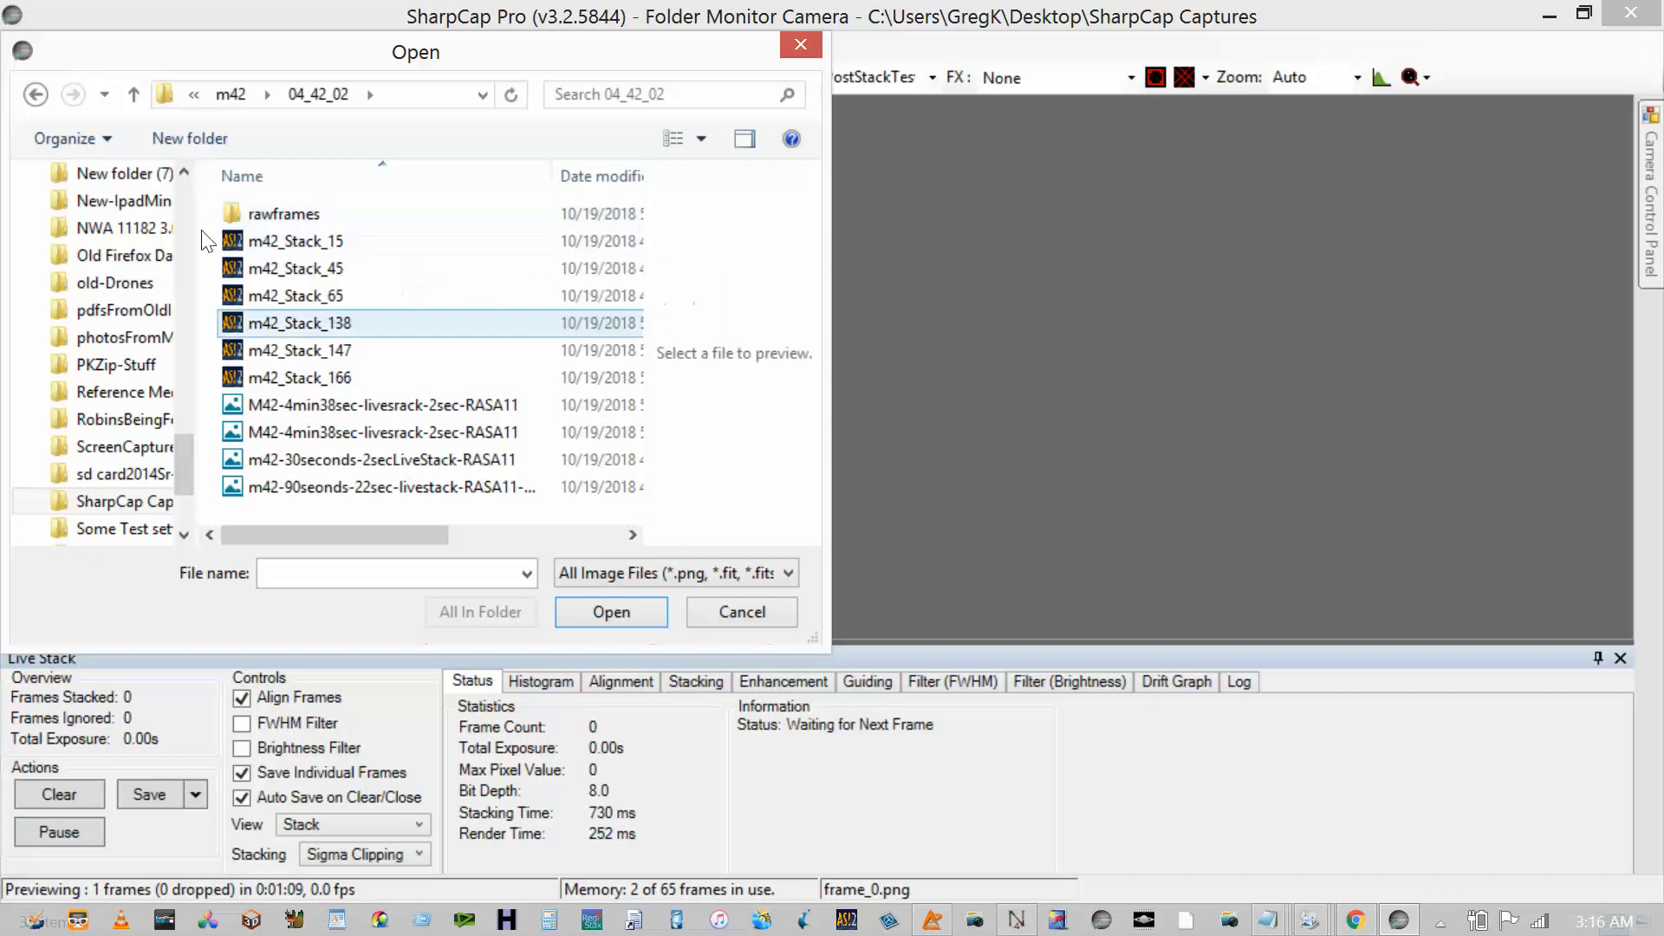
pyautogui.press('Return')
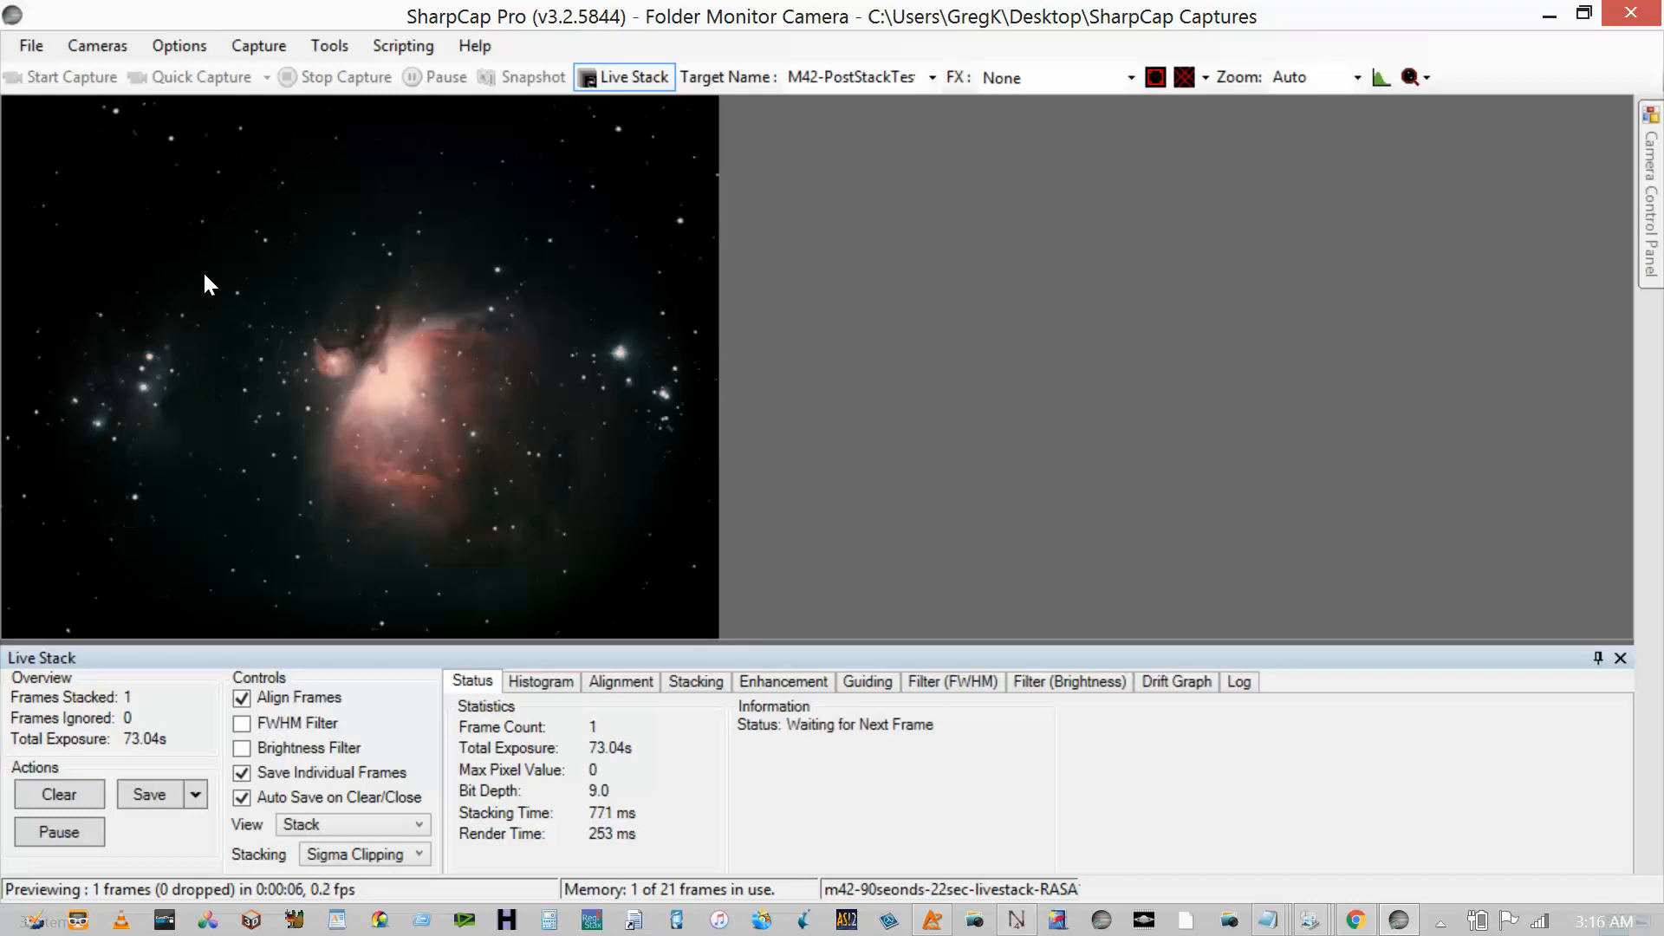
# - Browse for a new source in the Camera Control Panel and open the rawframes folder inside 04_42_02
pyautogui.click(1661, 190)
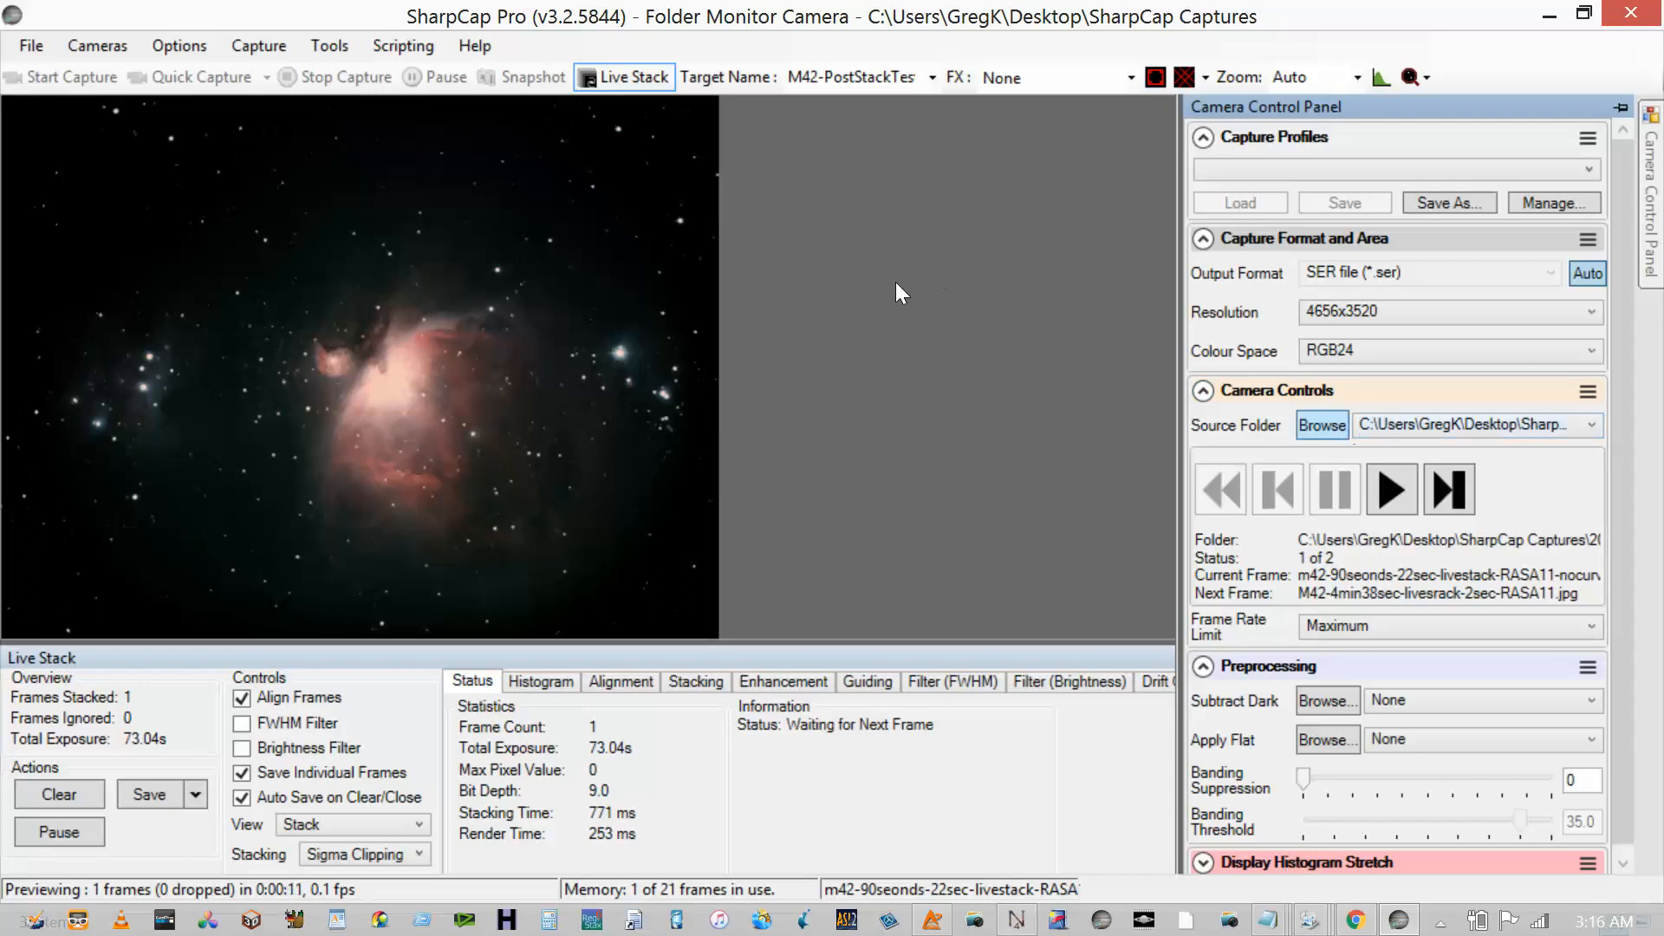
pyautogui.click(1344, 424)
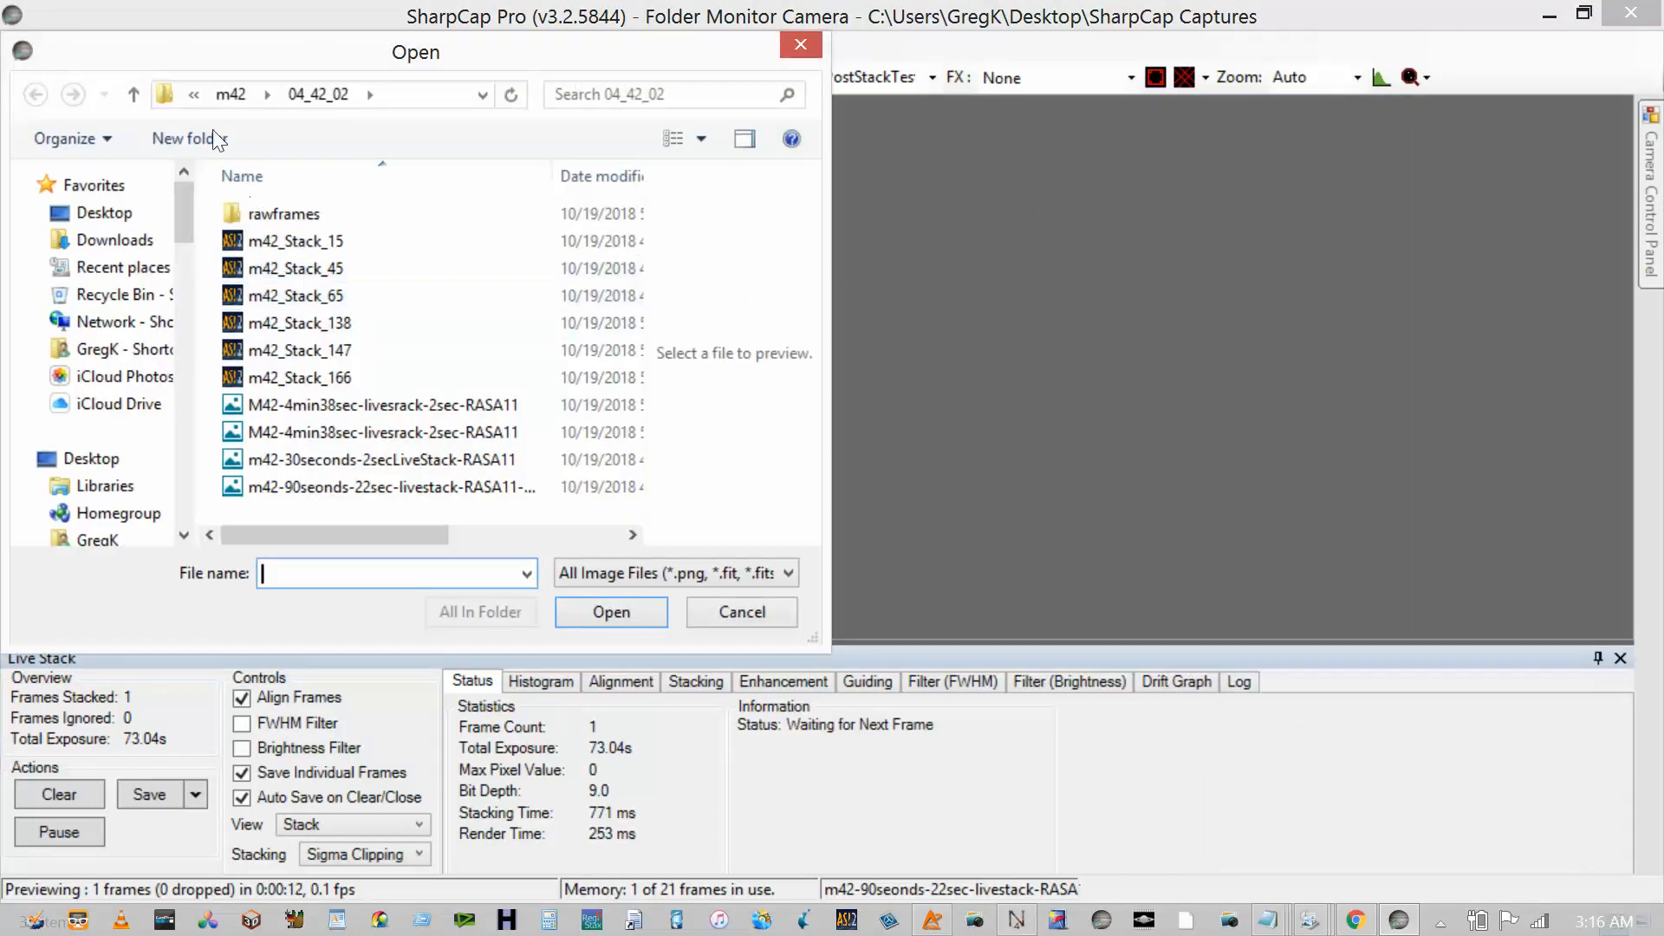
pyautogui.click(298, 221)
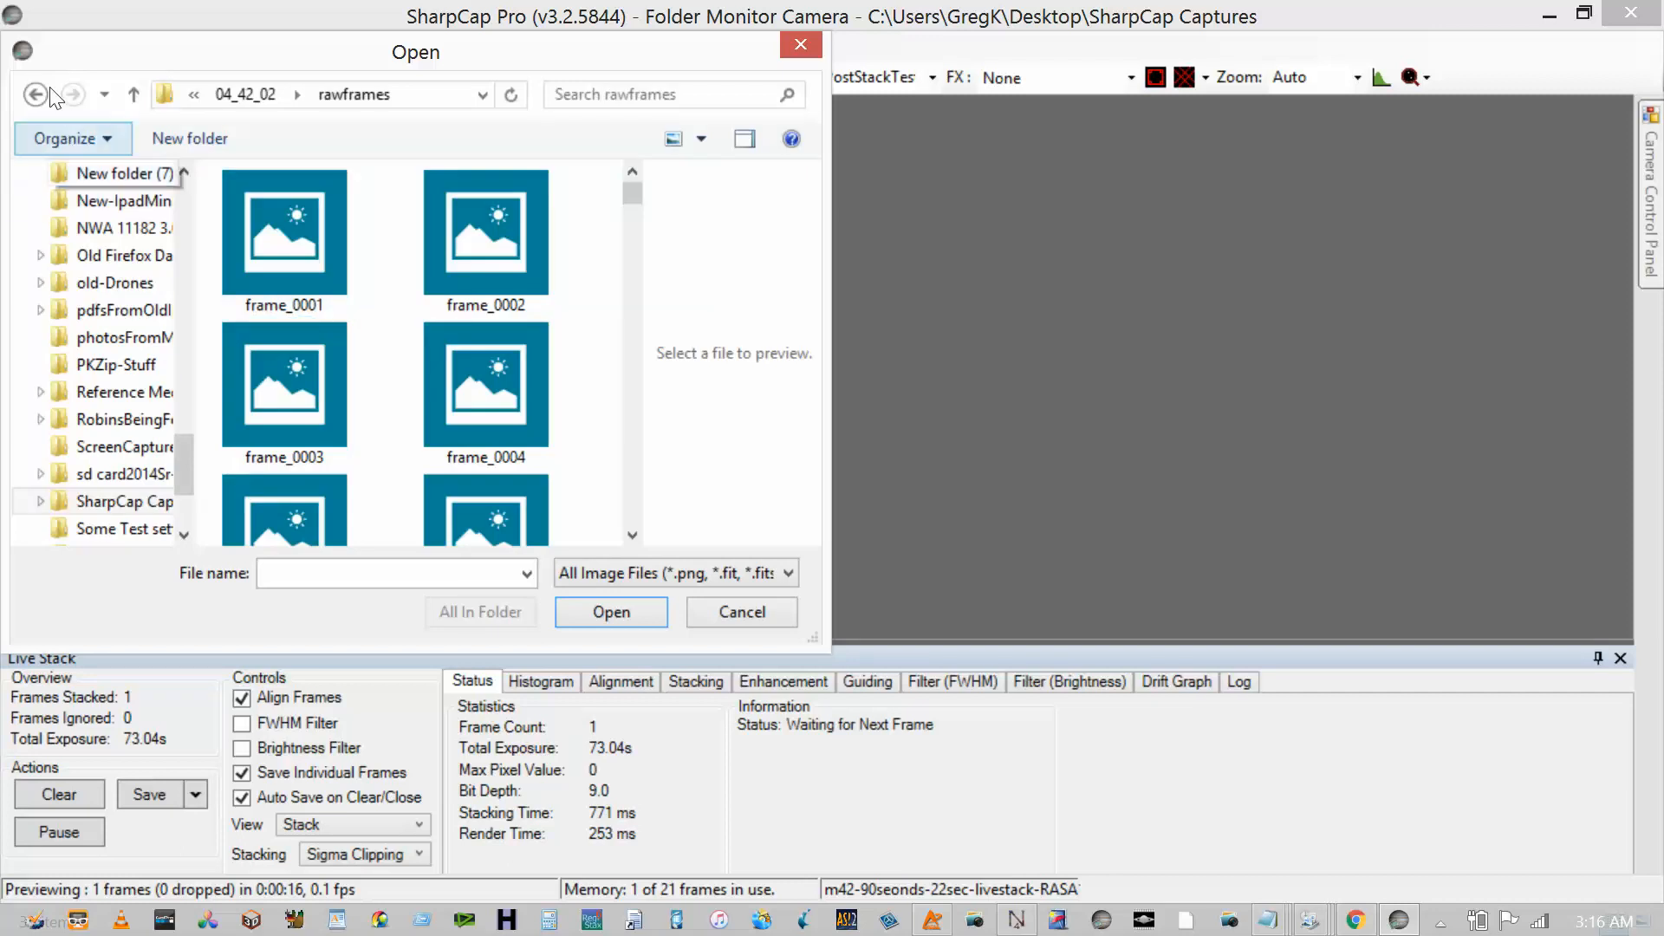
pyautogui.click(35, 94)
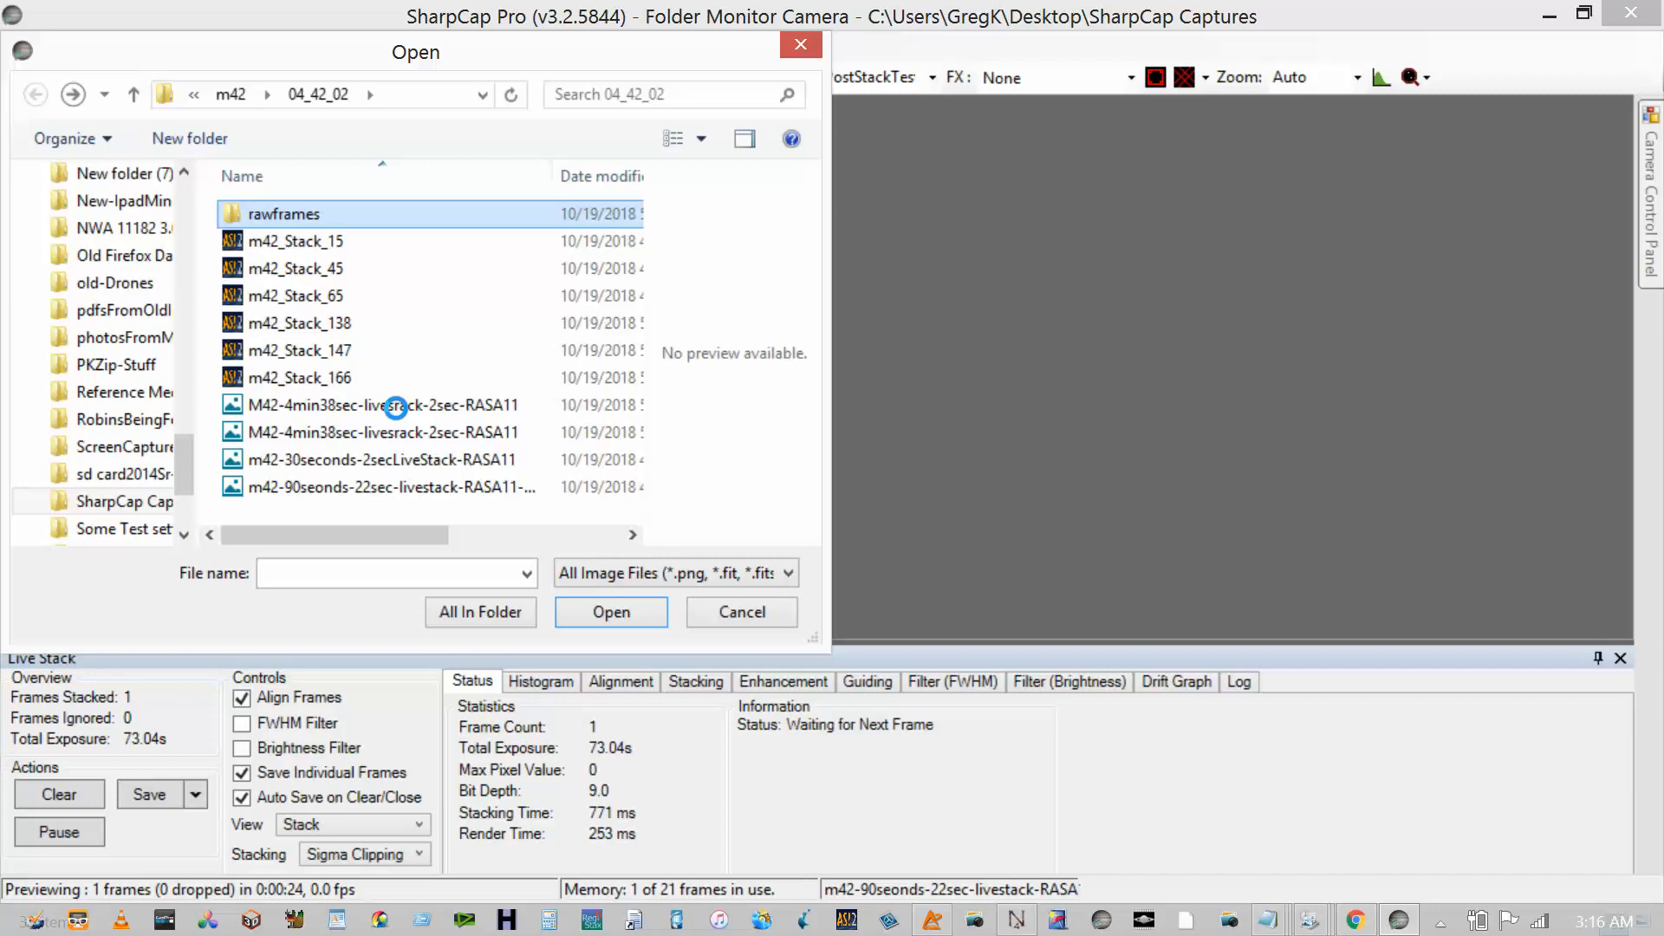
pyautogui.rightClick(396, 406)
pyautogui.press('Escape')
pyautogui.press('Return')
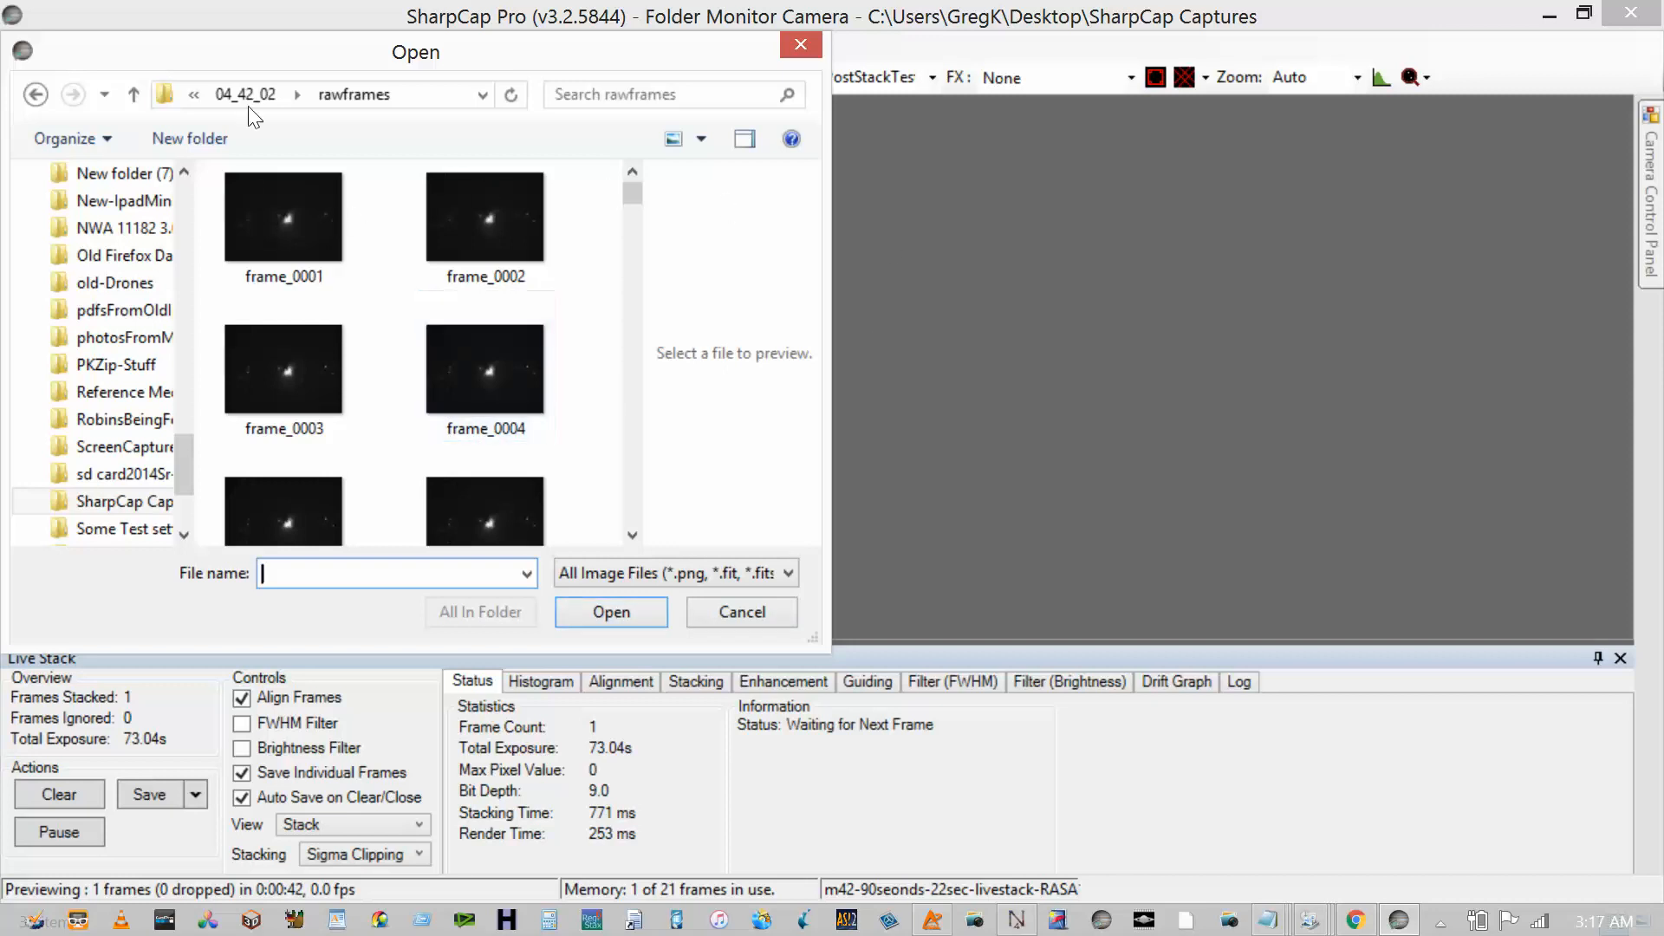
pyautogui.hotkey('alt', 'Up')
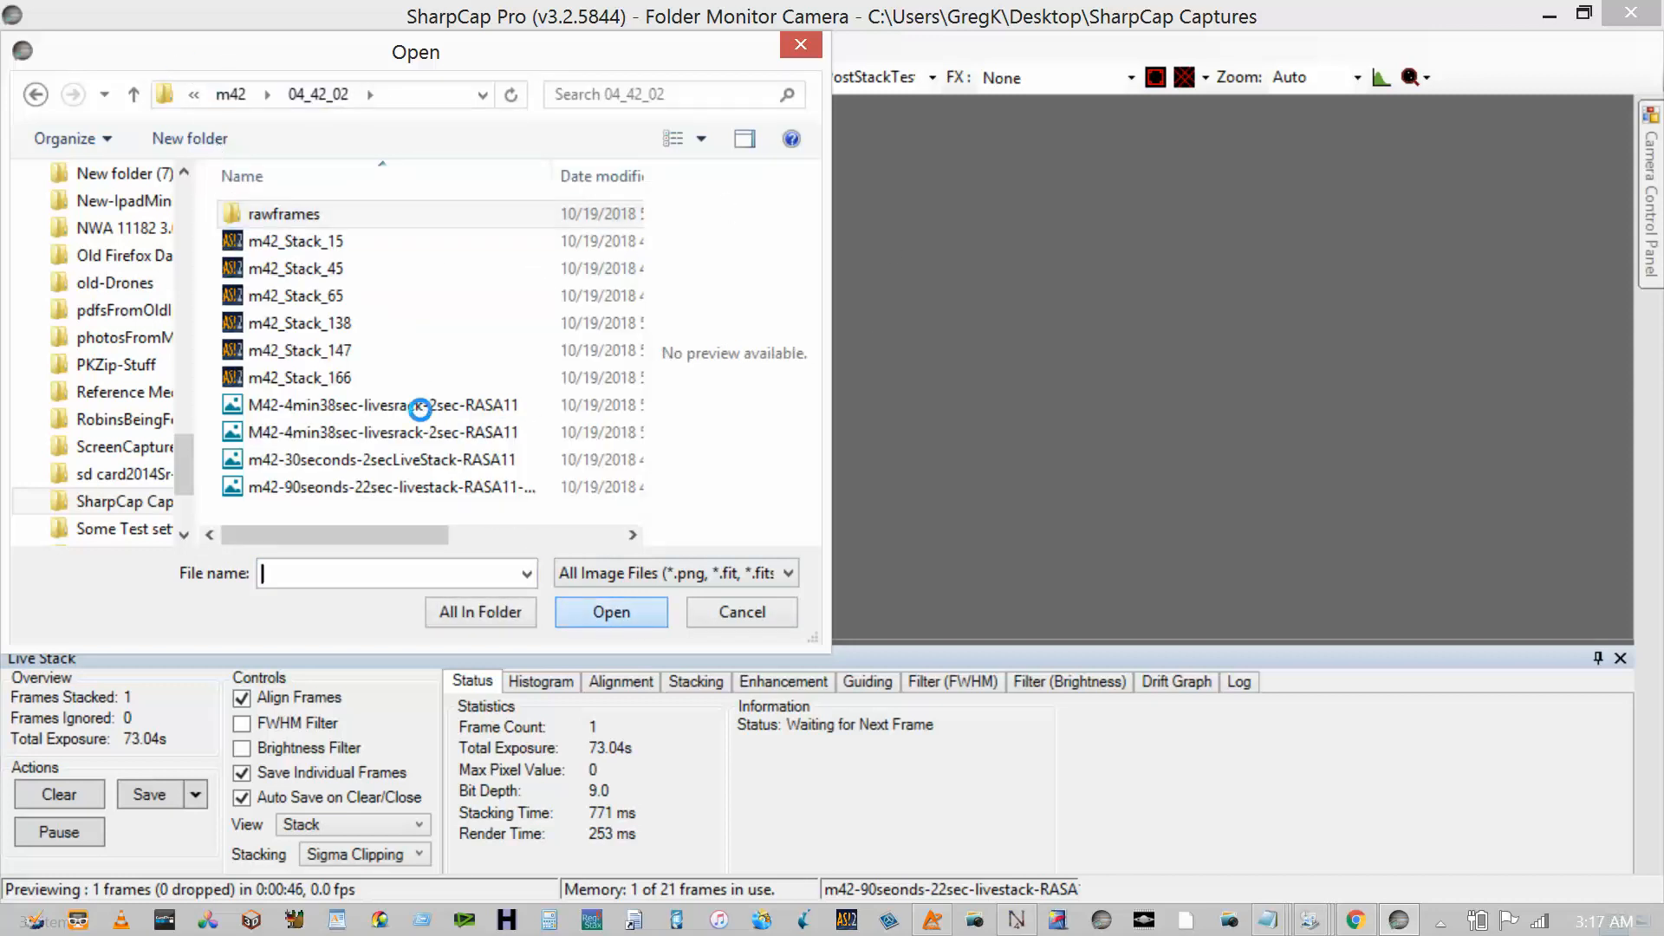
pyautogui.hotkey('alt', 'Left')
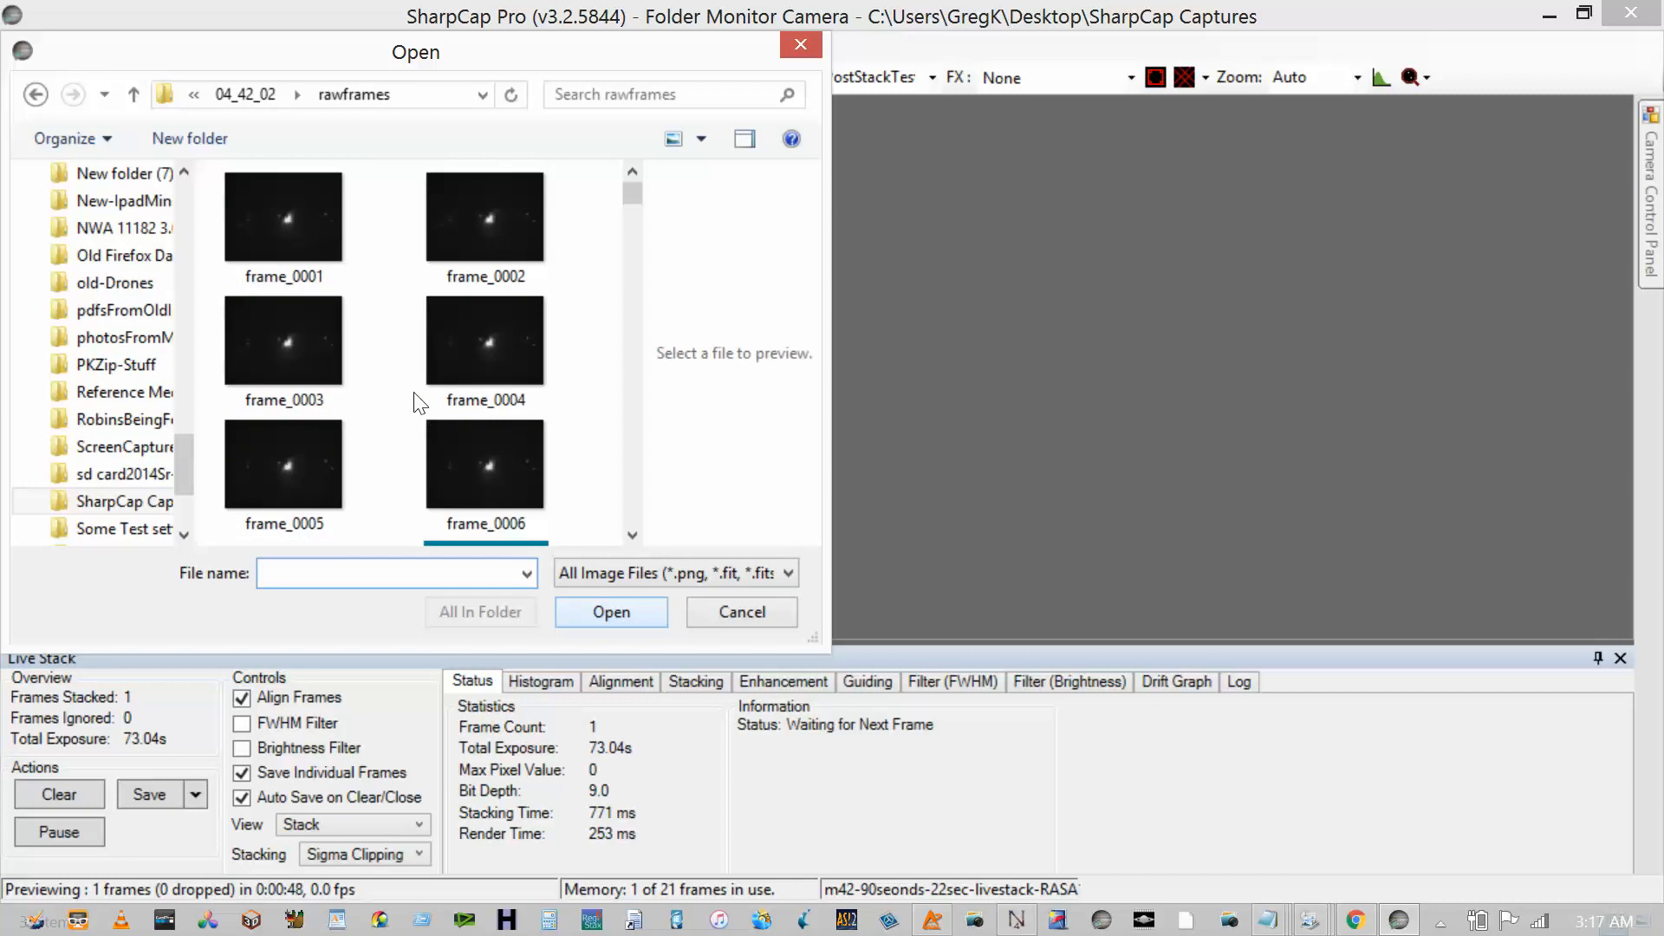
# - Load all .png files of the rawframes folder into the Folder Monitor Camera, starting from frame_0001
pyautogui.click(305, 249)
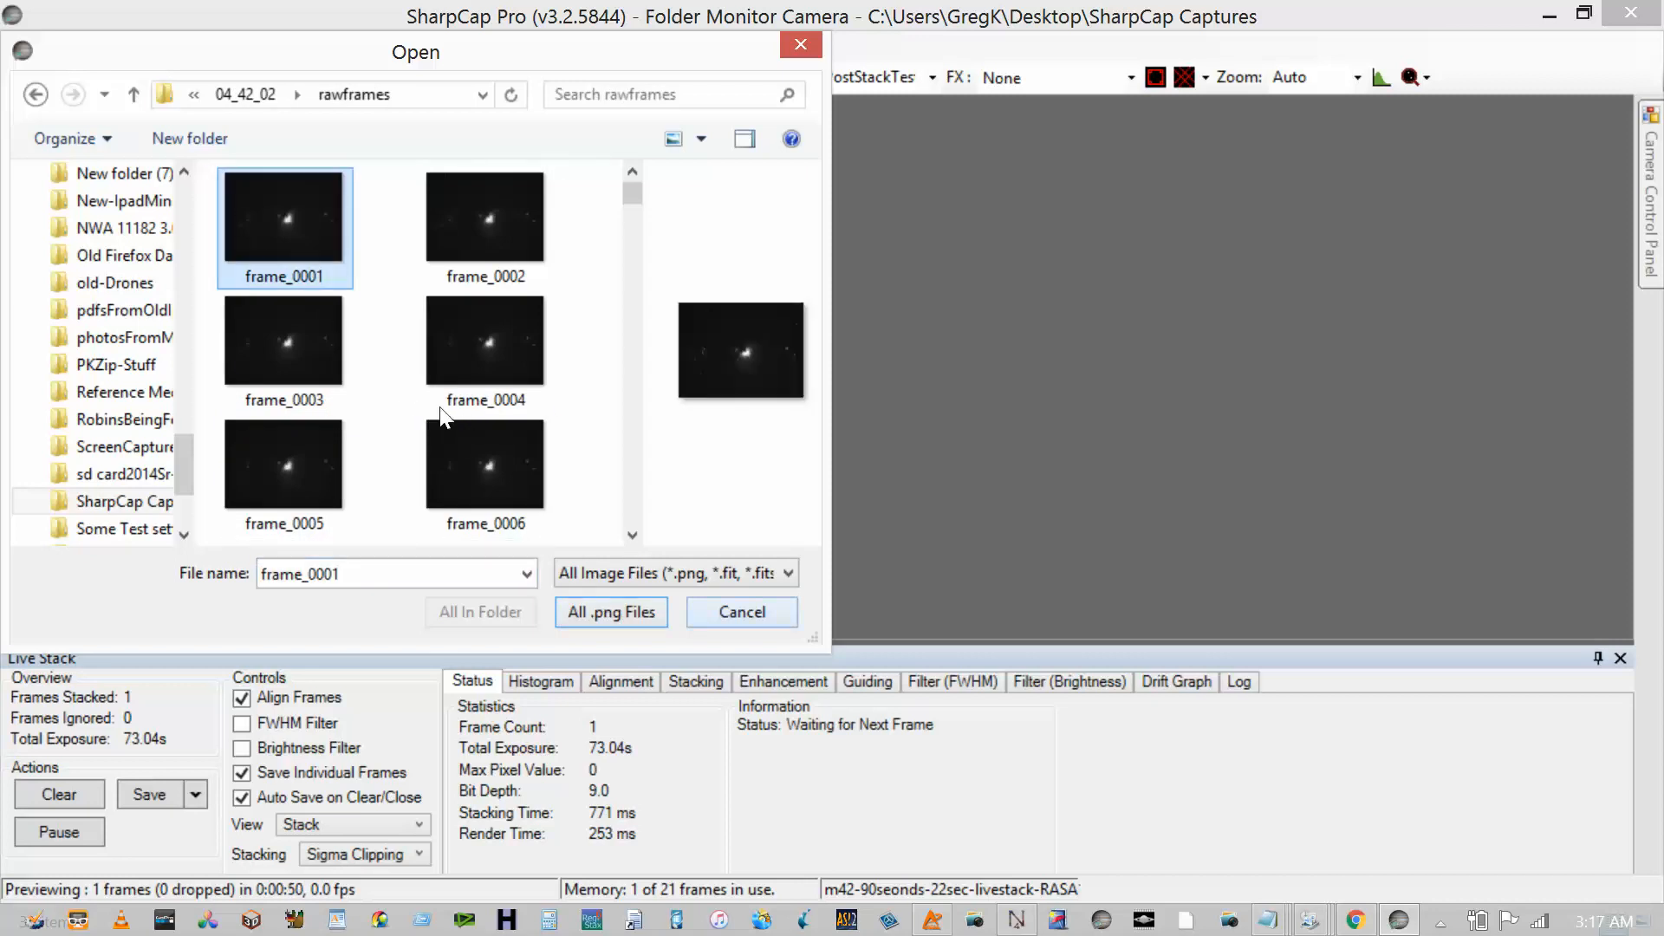
pyautogui.click(388, 403)
pyautogui.press('Return')
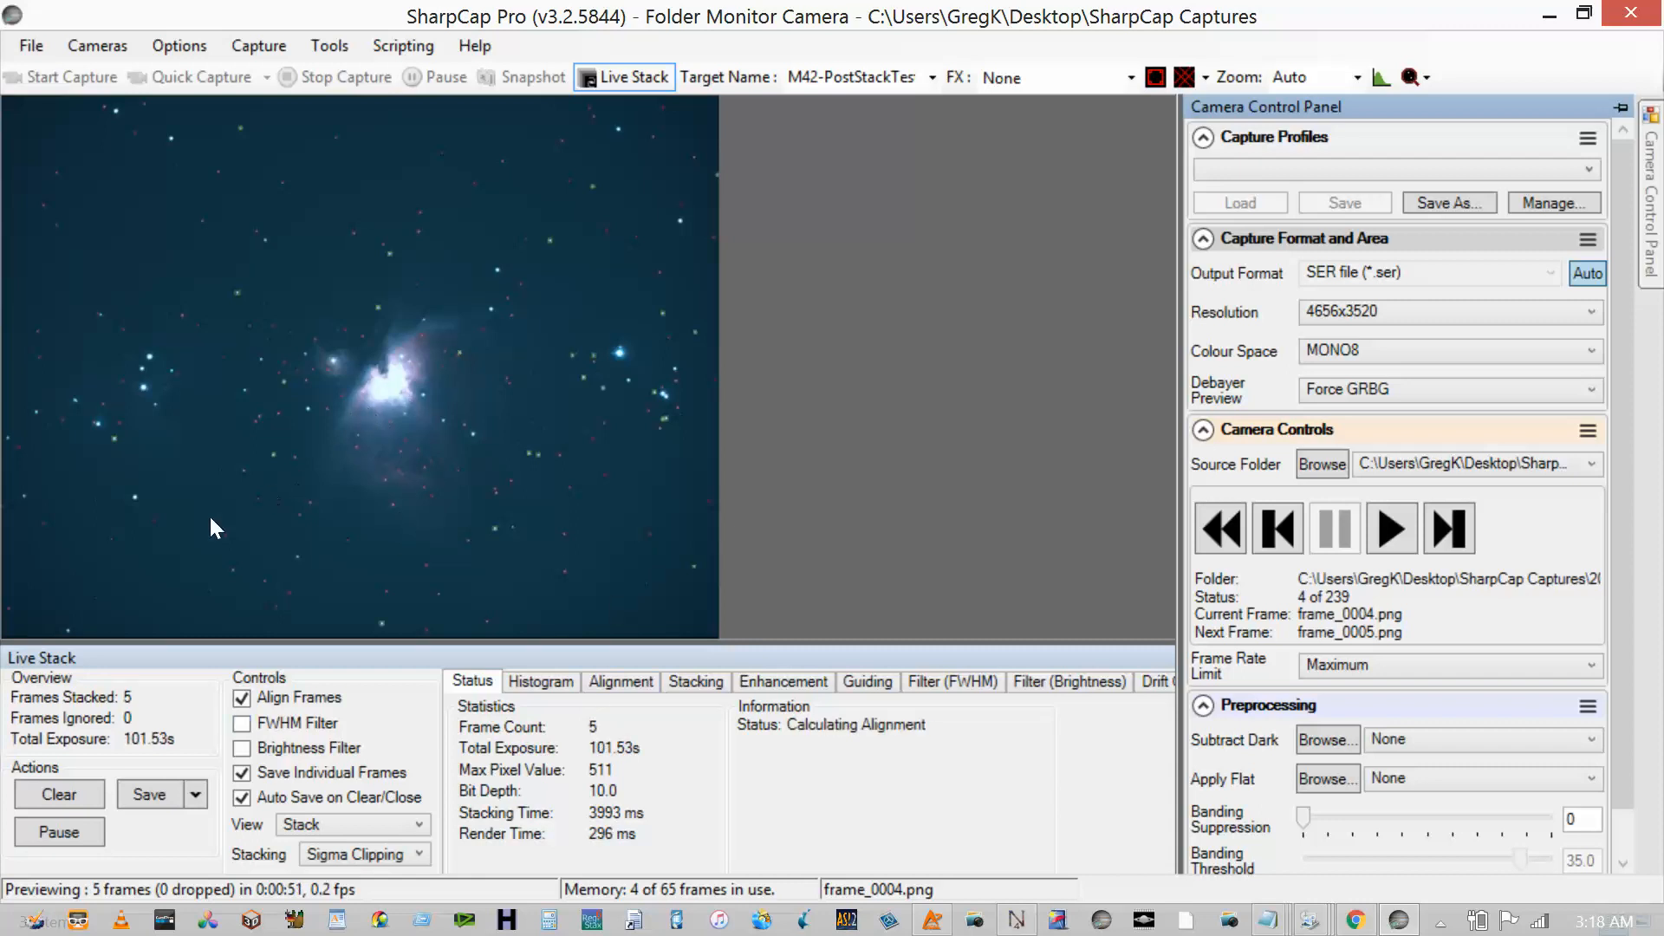
# - Pause the live stack, leave live stacking mode and play the raw frames as a plain preview
pyautogui.press('space')
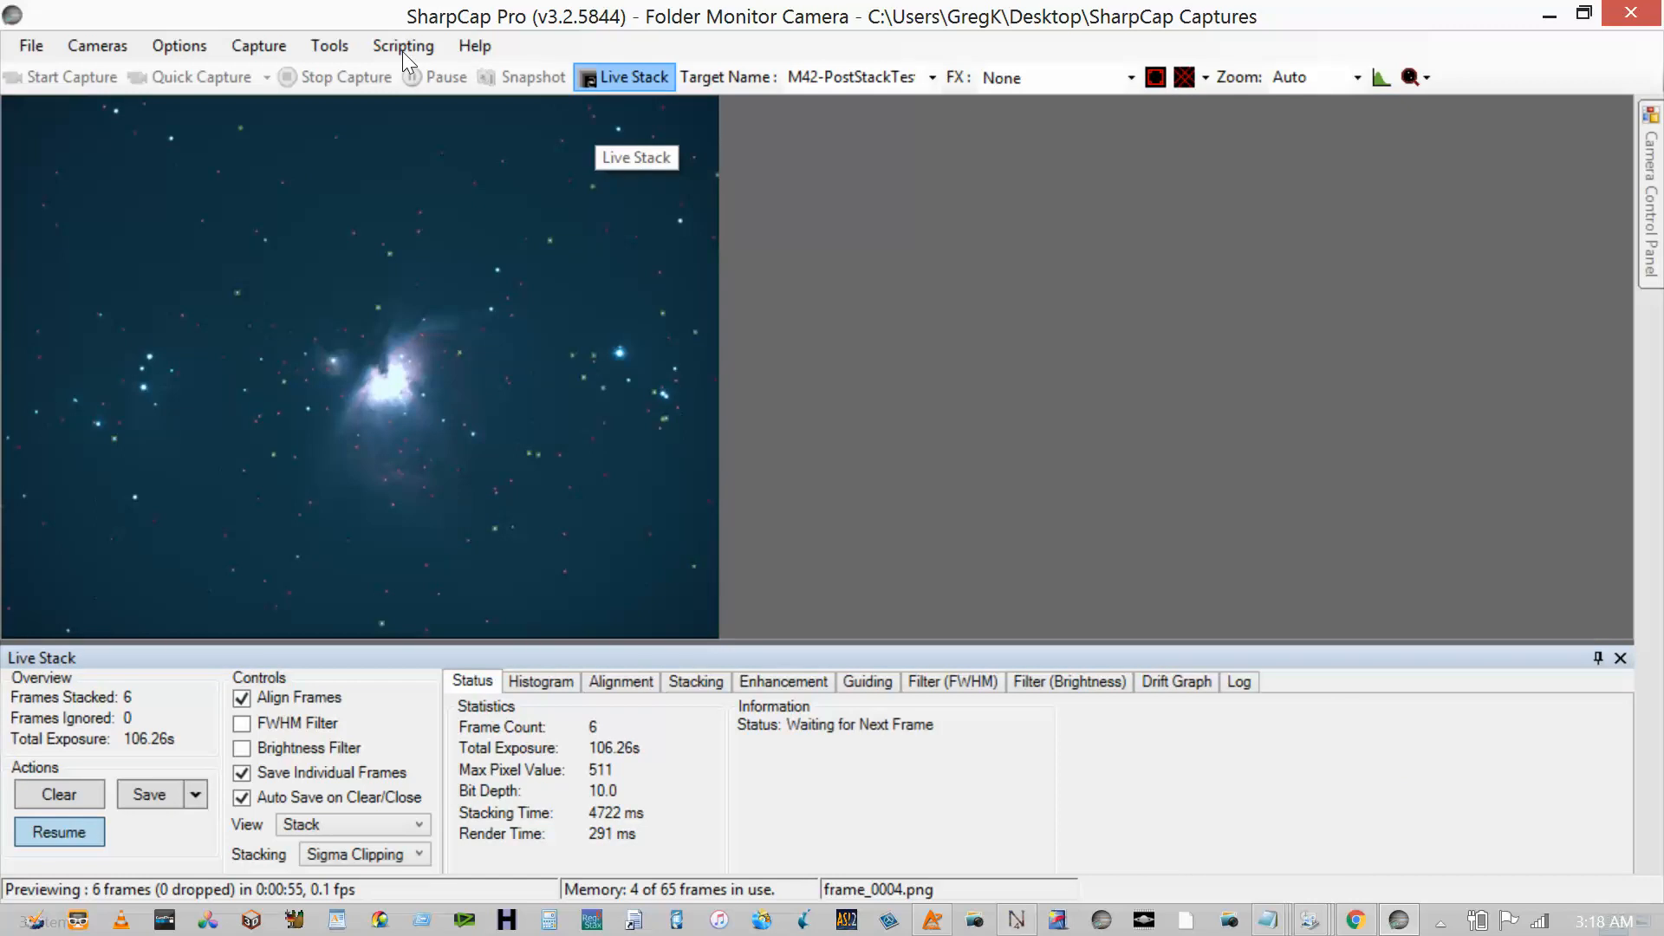
pyautogui.click(1621, 658)
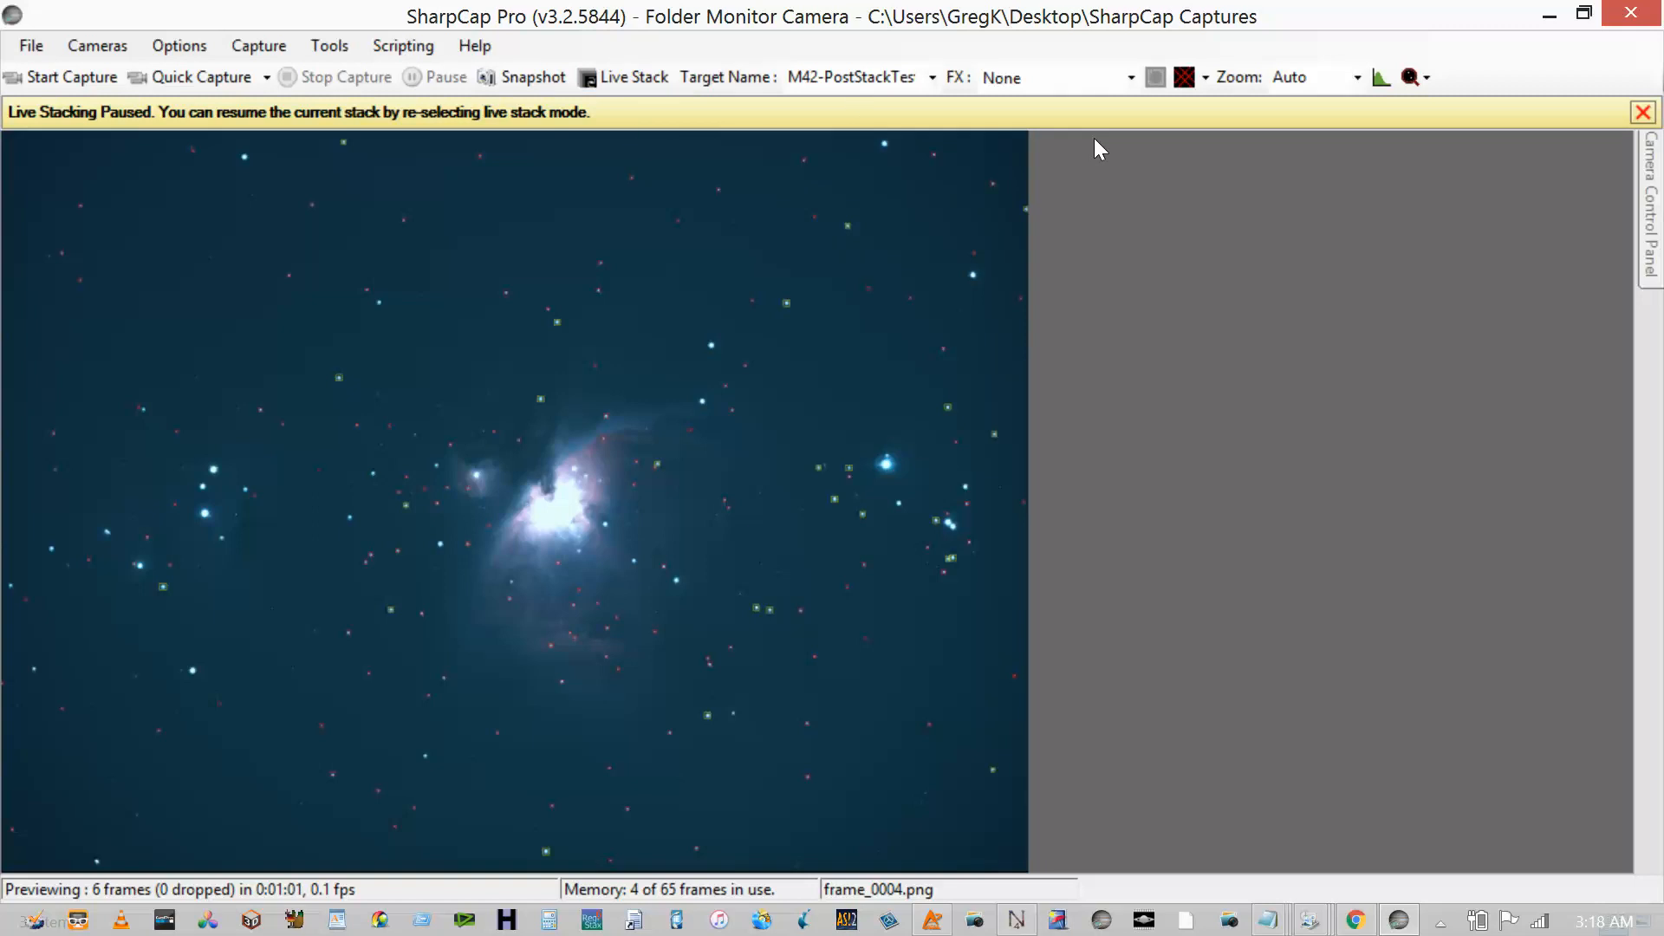
pyautogui.moveTo(1640, 206)
pyautogui.click(1391, 528)
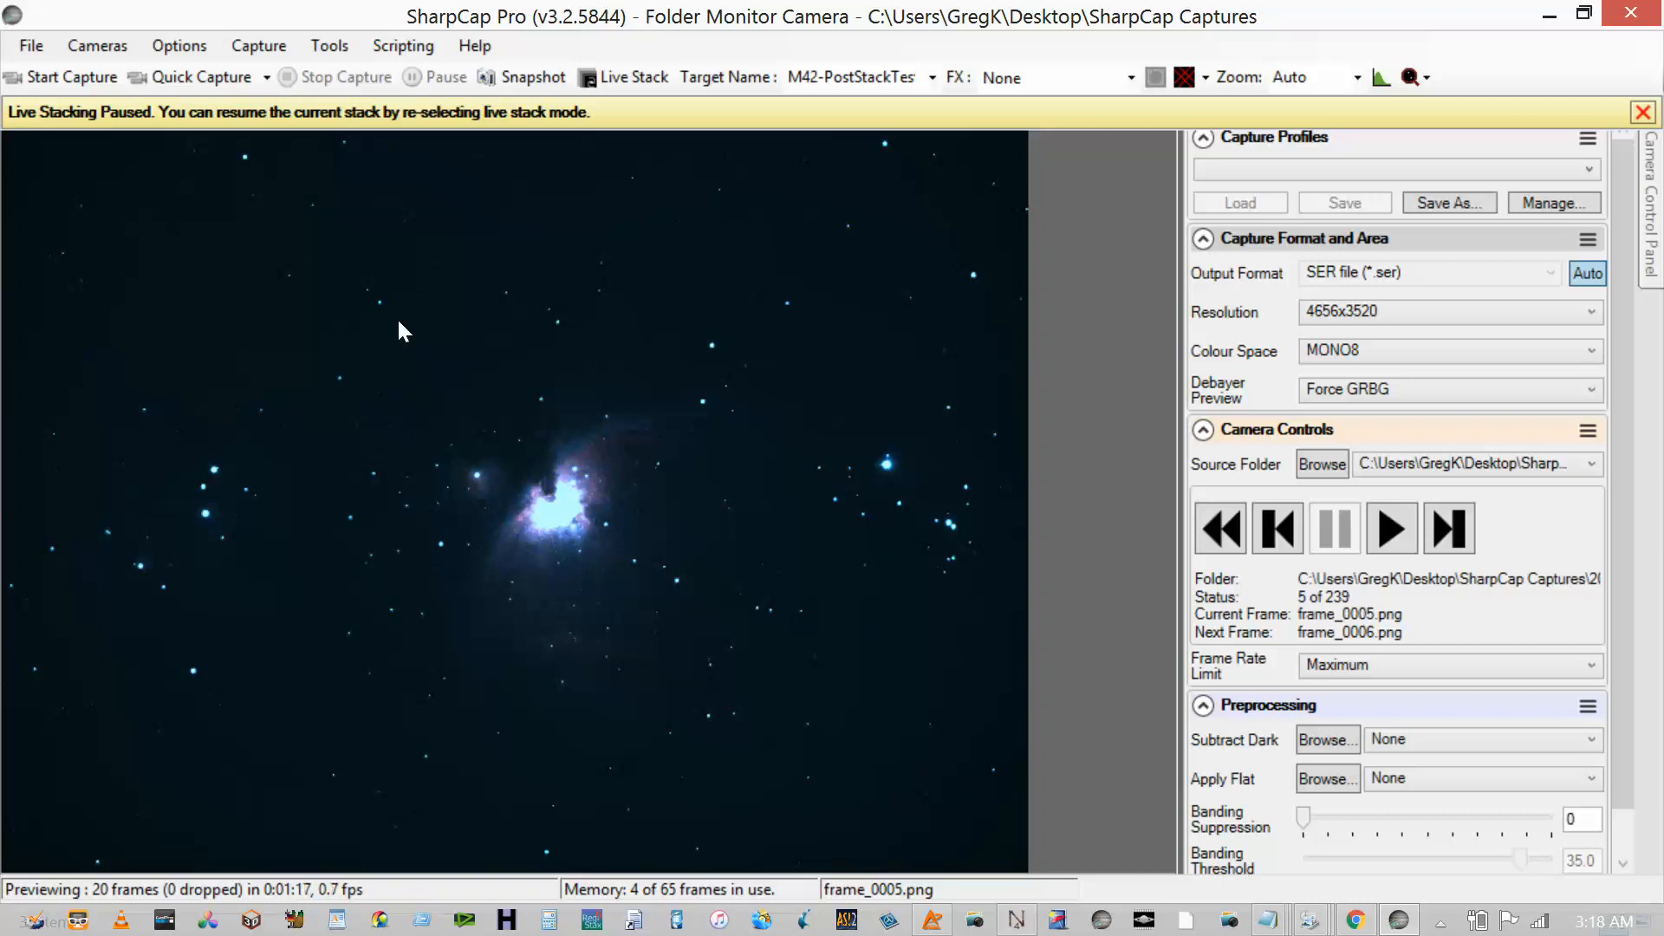
# - Return to live stacking, clear the paused stack and resume stacking with the raw frames playing
pyautogui.click(611, 85)
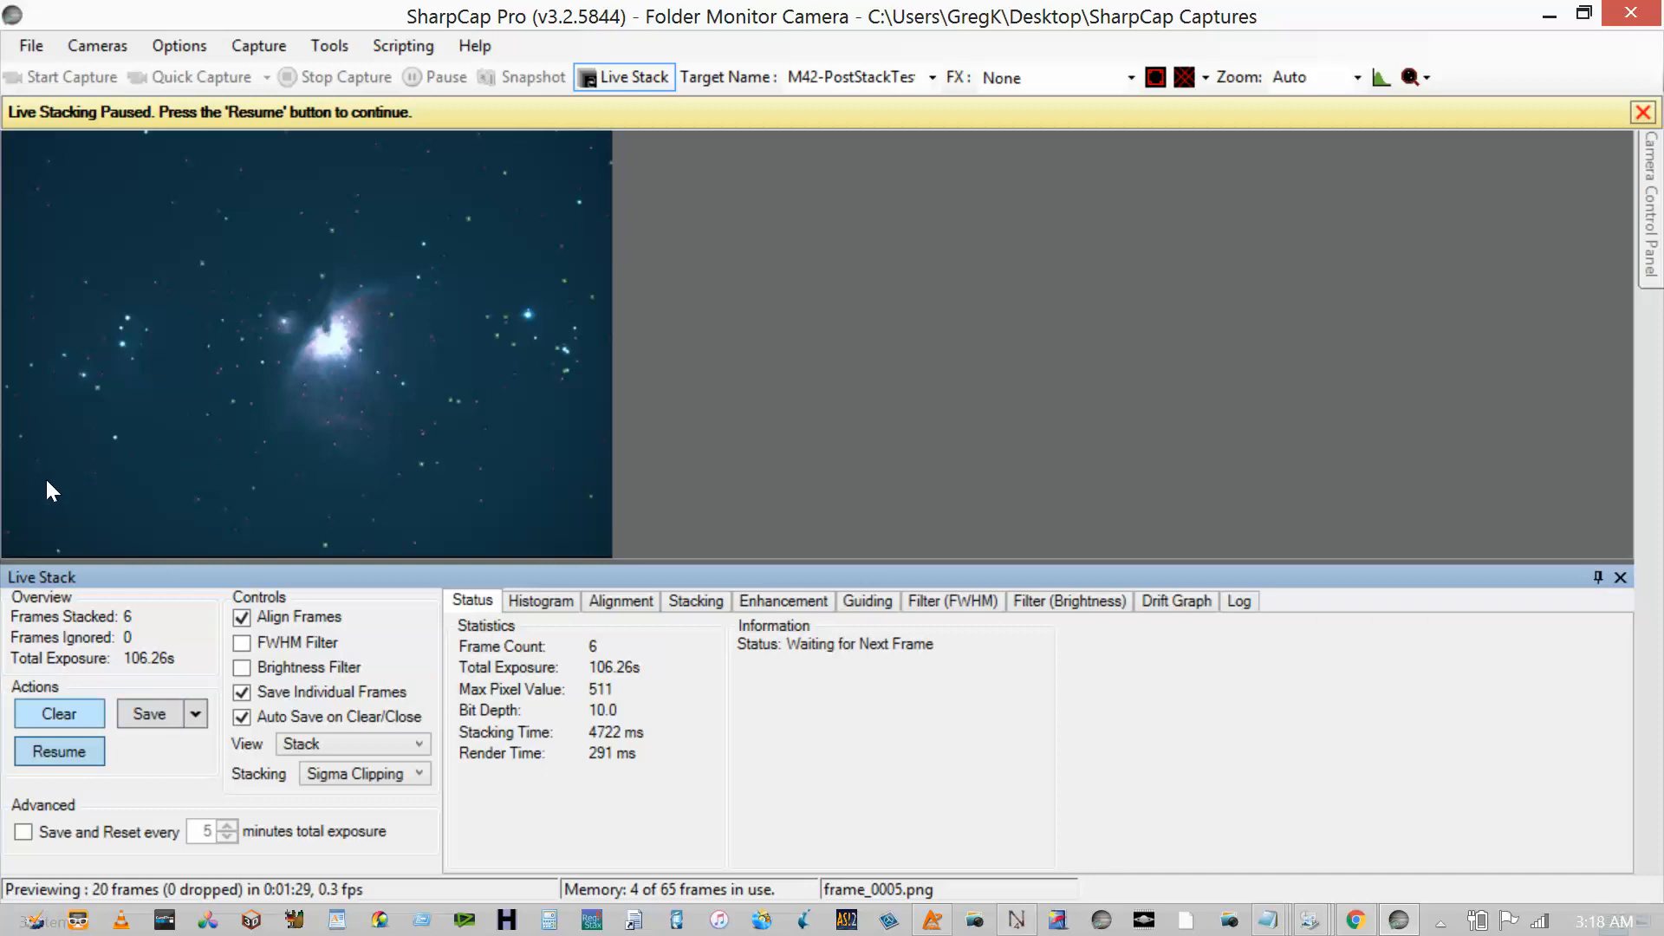
pyautogui.press('space')
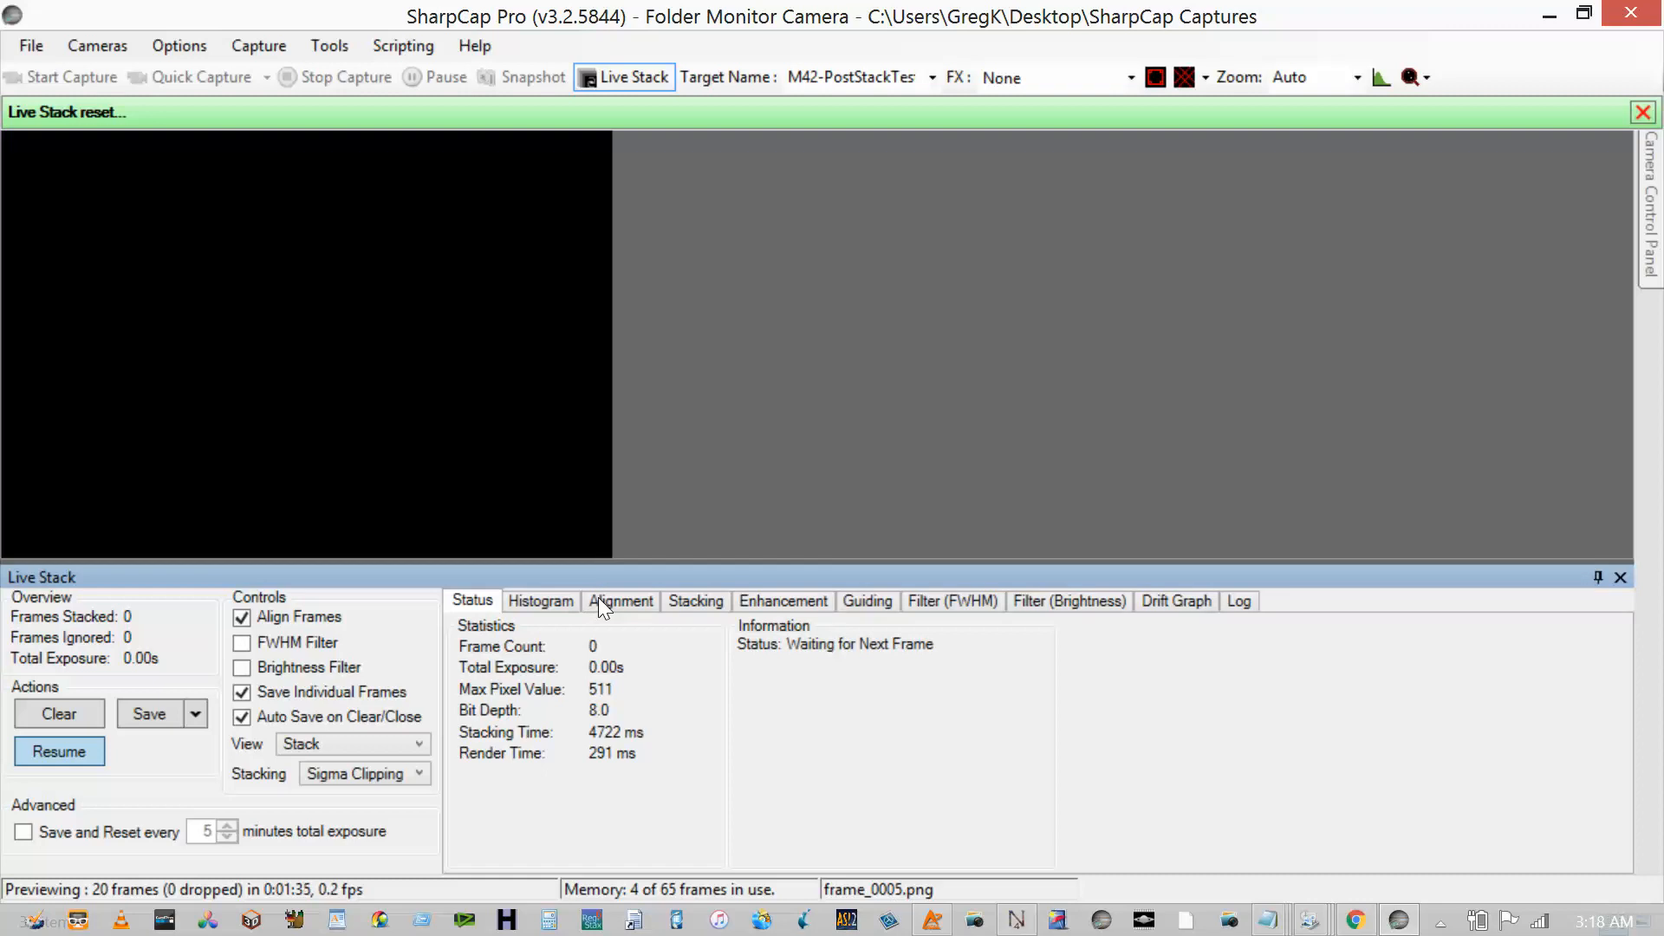
pyautogui.click(1649, 205)
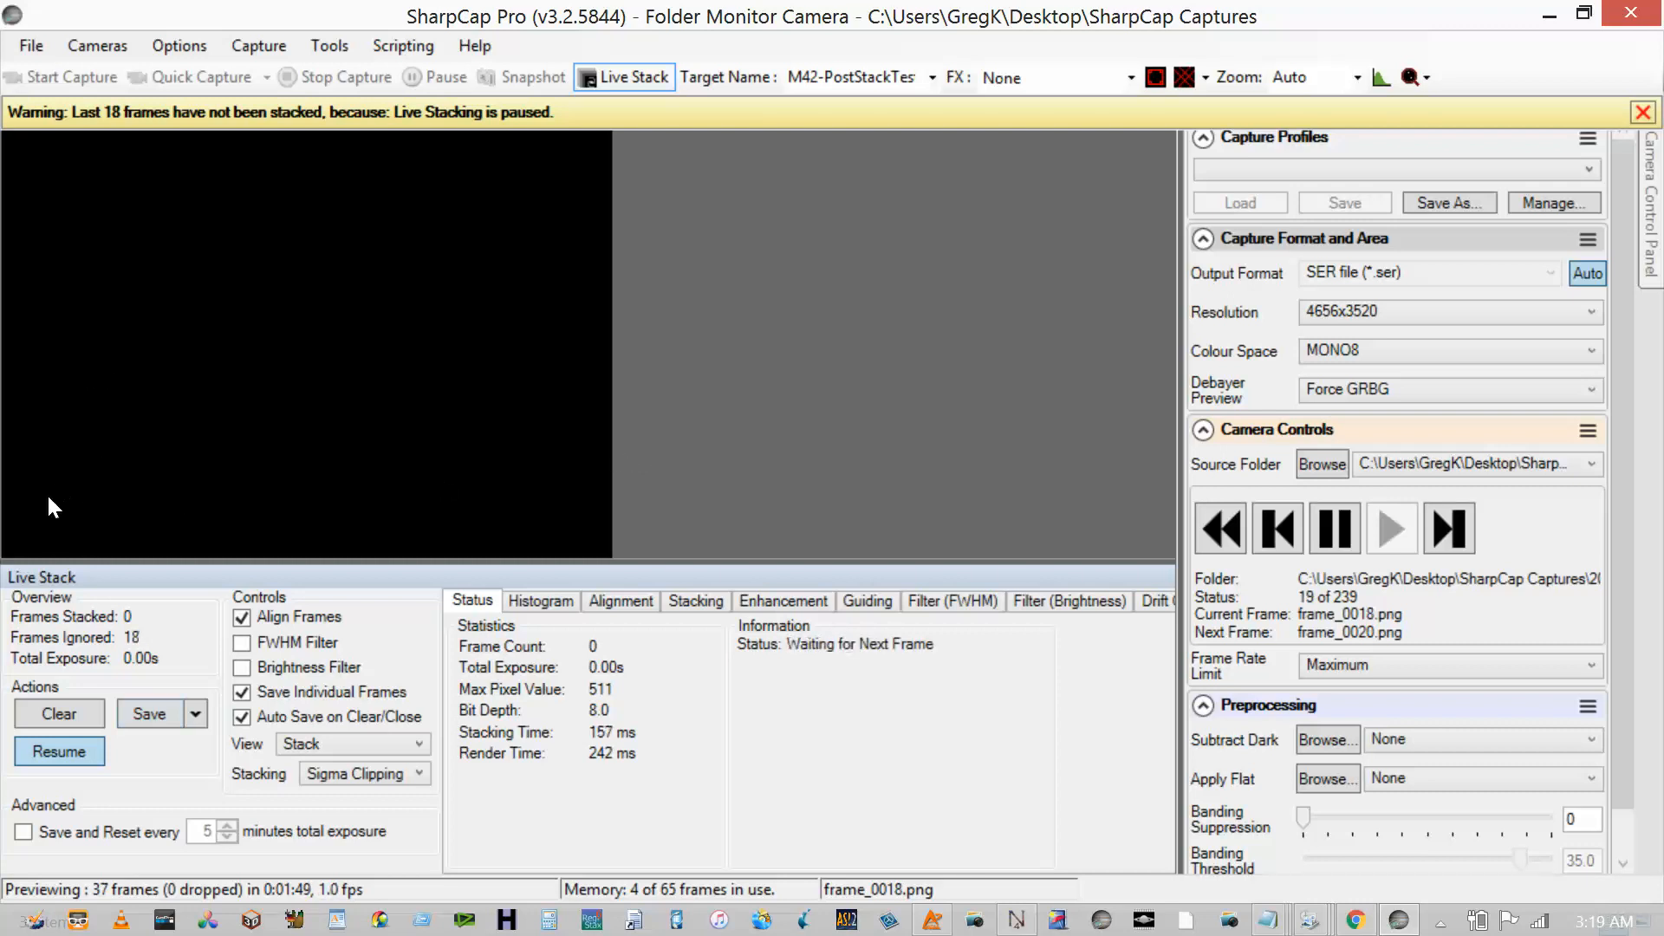
pyautogui.click(57, 751)
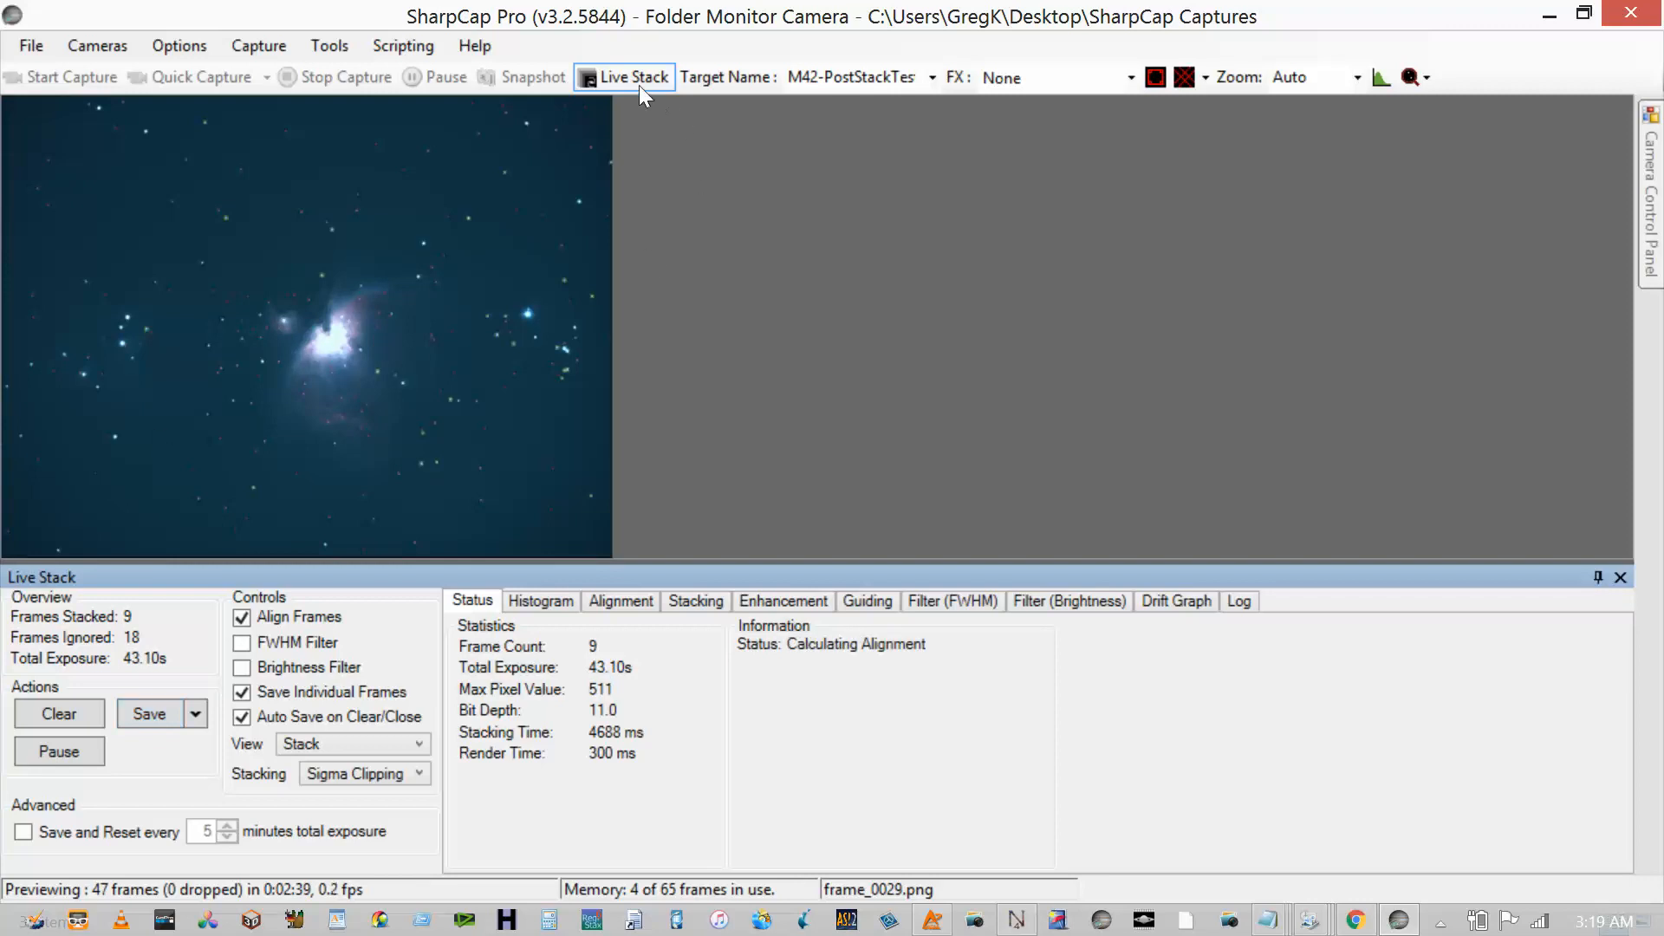
# - Turn off Save Individual Frames, then reset and pause the live stack
pyautogui.click(570, 68)
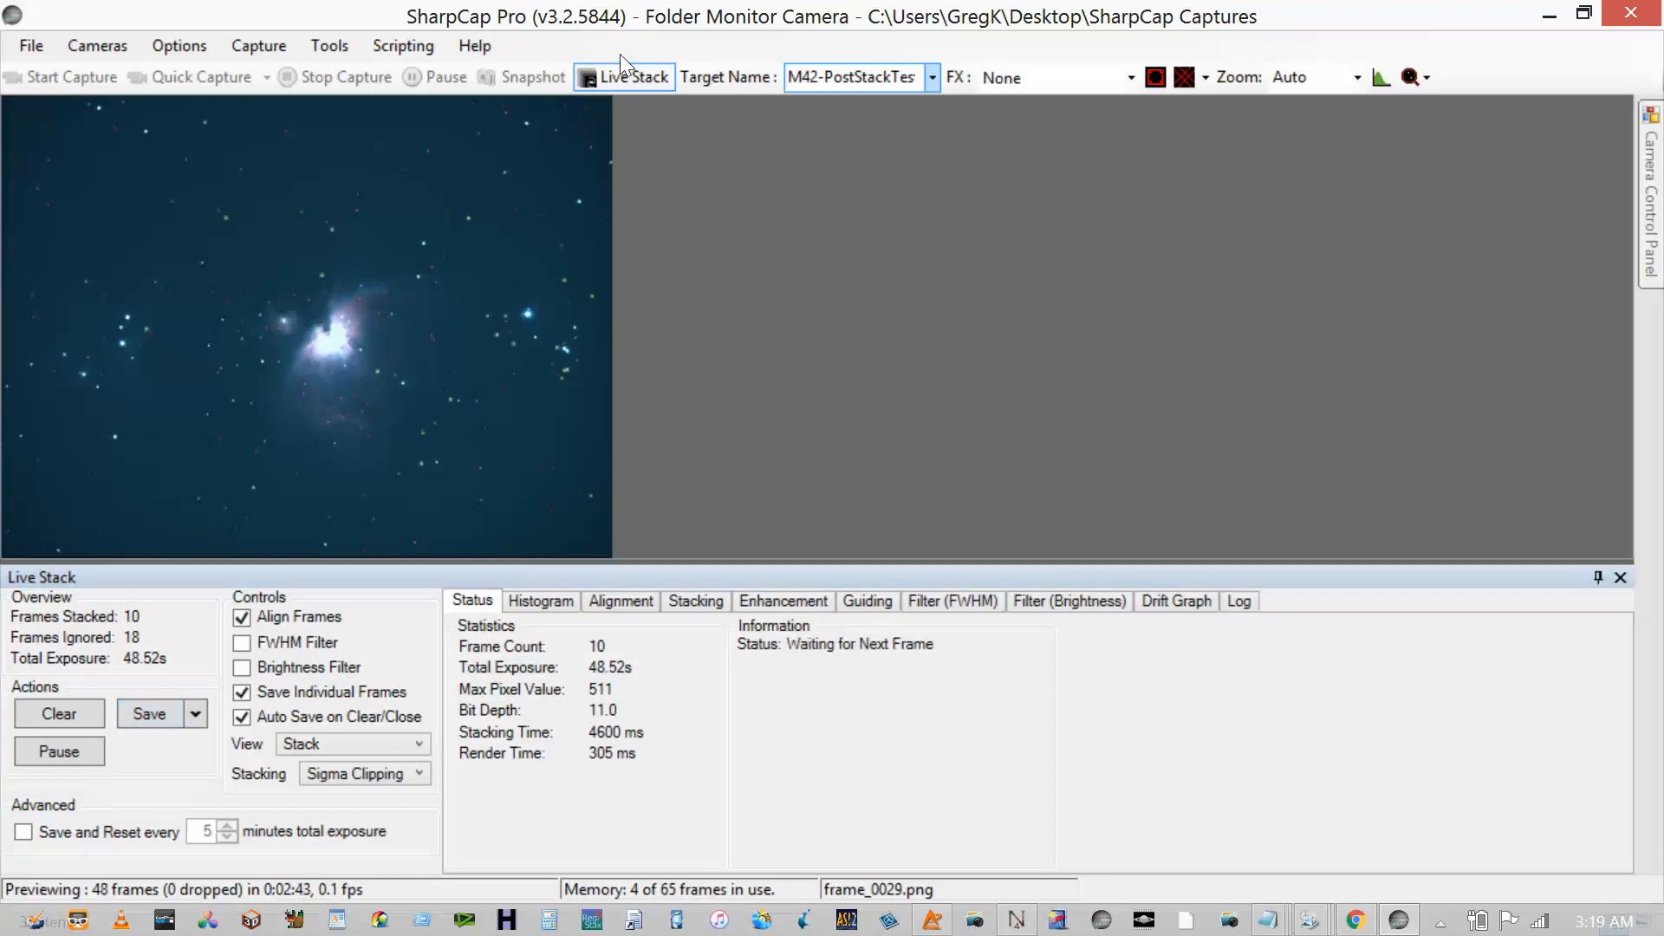
pyautogui.hotkey('ctrl', 'a')
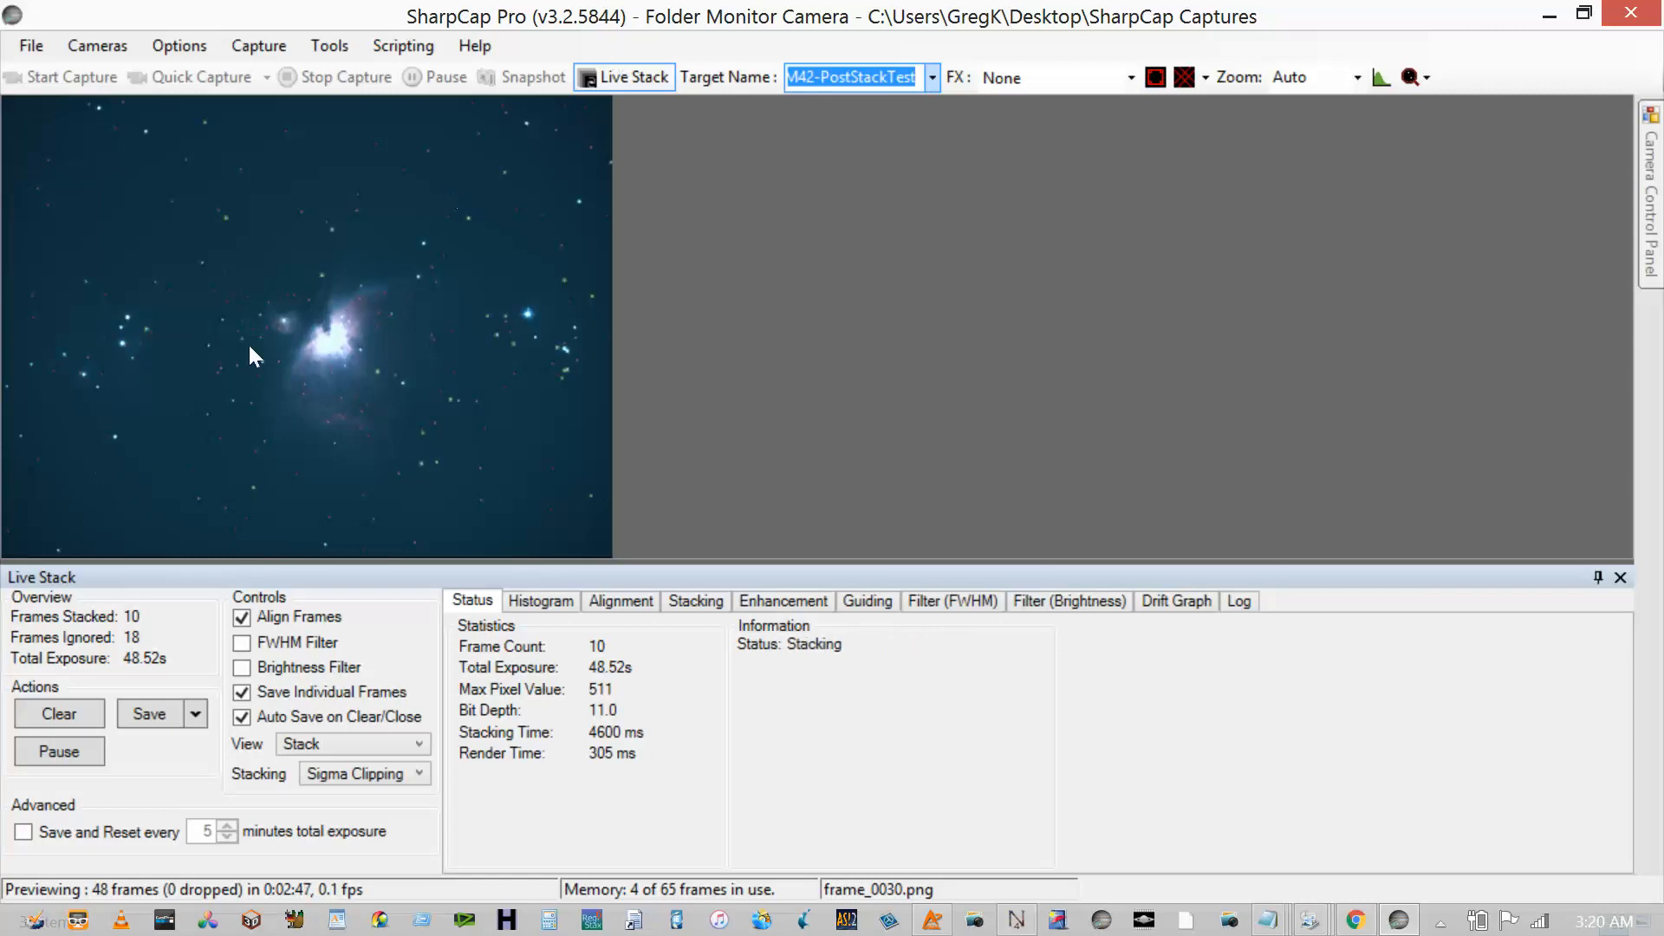
pyautogui.click(61, 757)
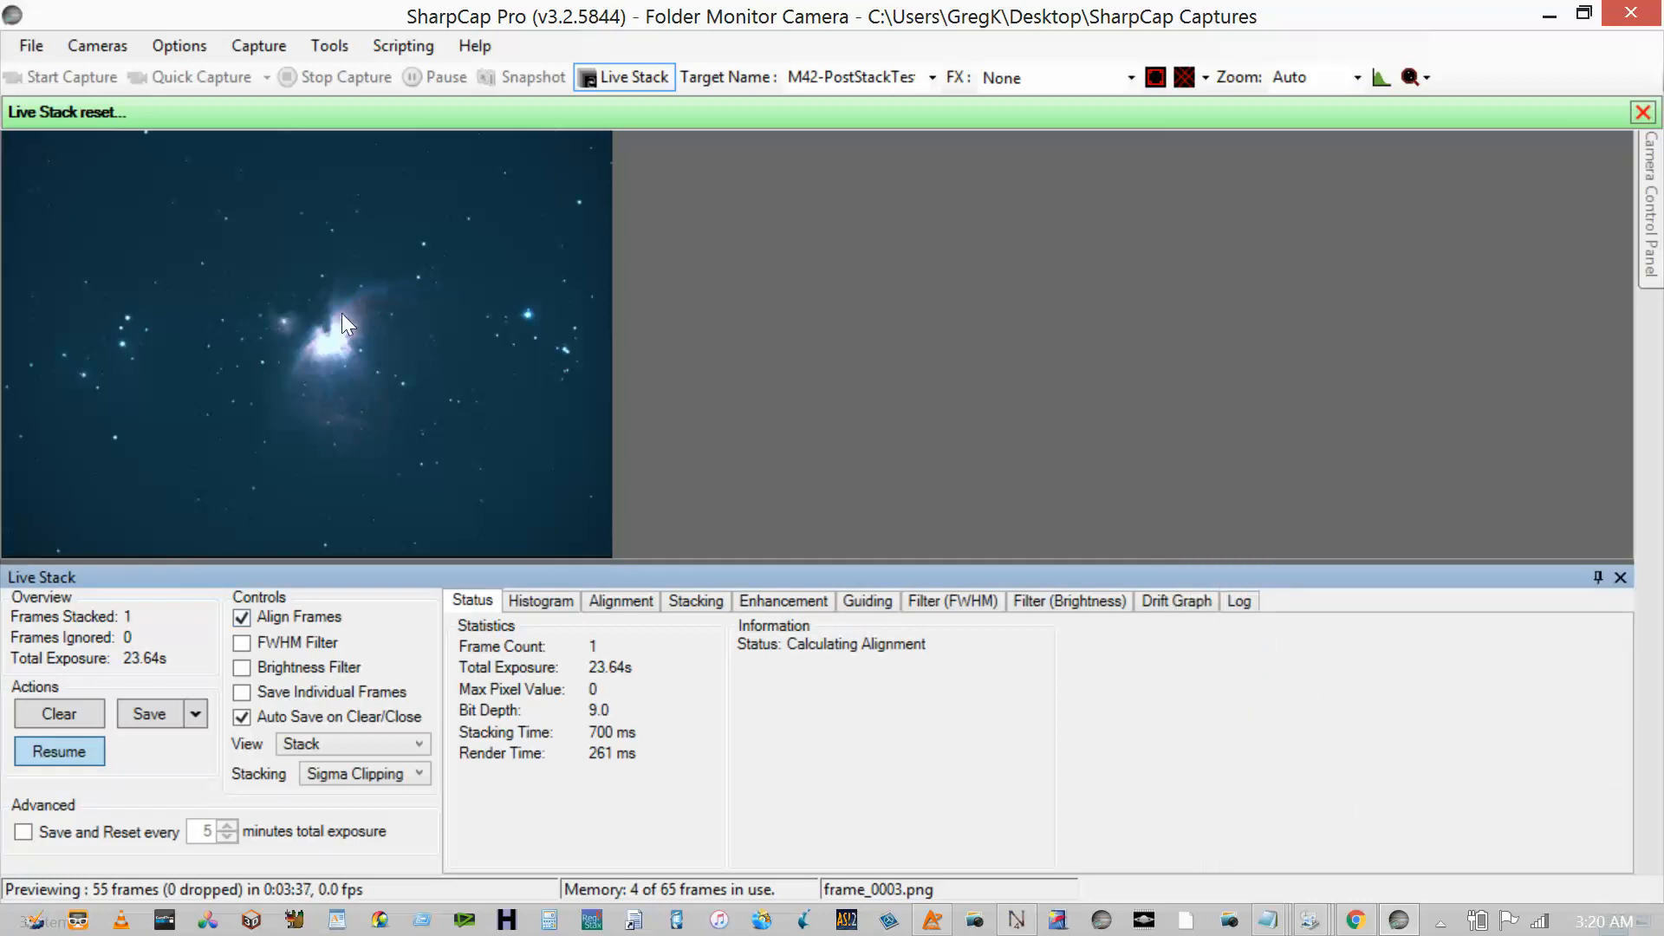
pyautogui.click(906, 87)
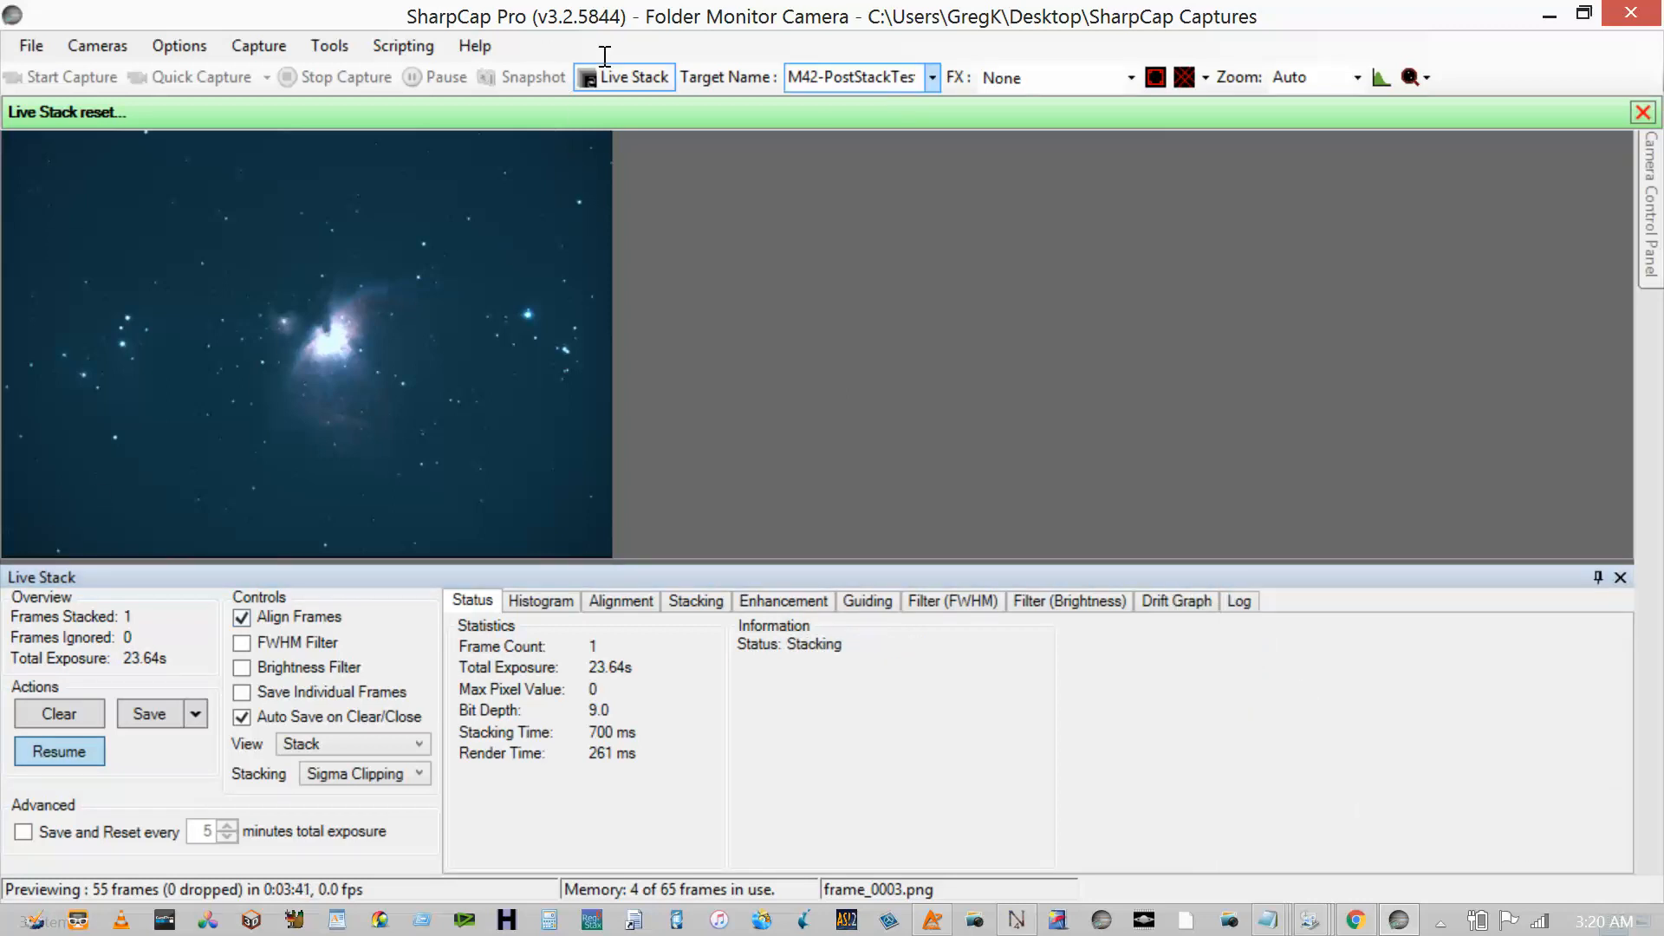
pyautogui.click(86, 309)
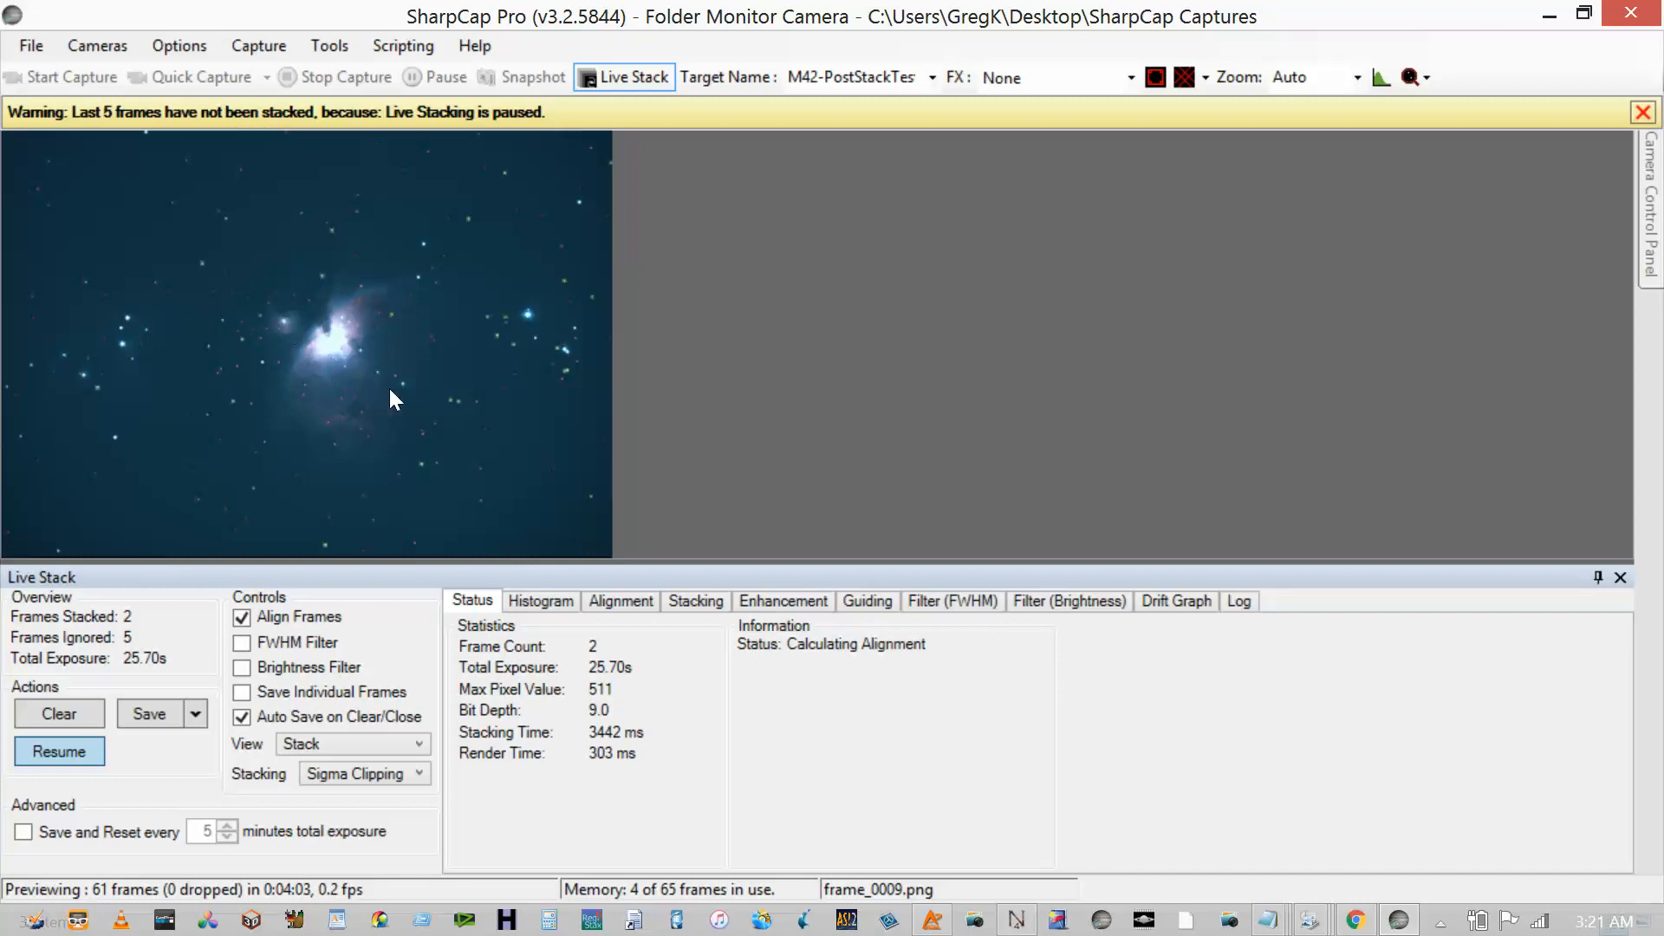
# - Set the alignment Black Level Threshold to 10 and switch Highlight Detected Stars off and on again
pyautogui.click(620, 600)
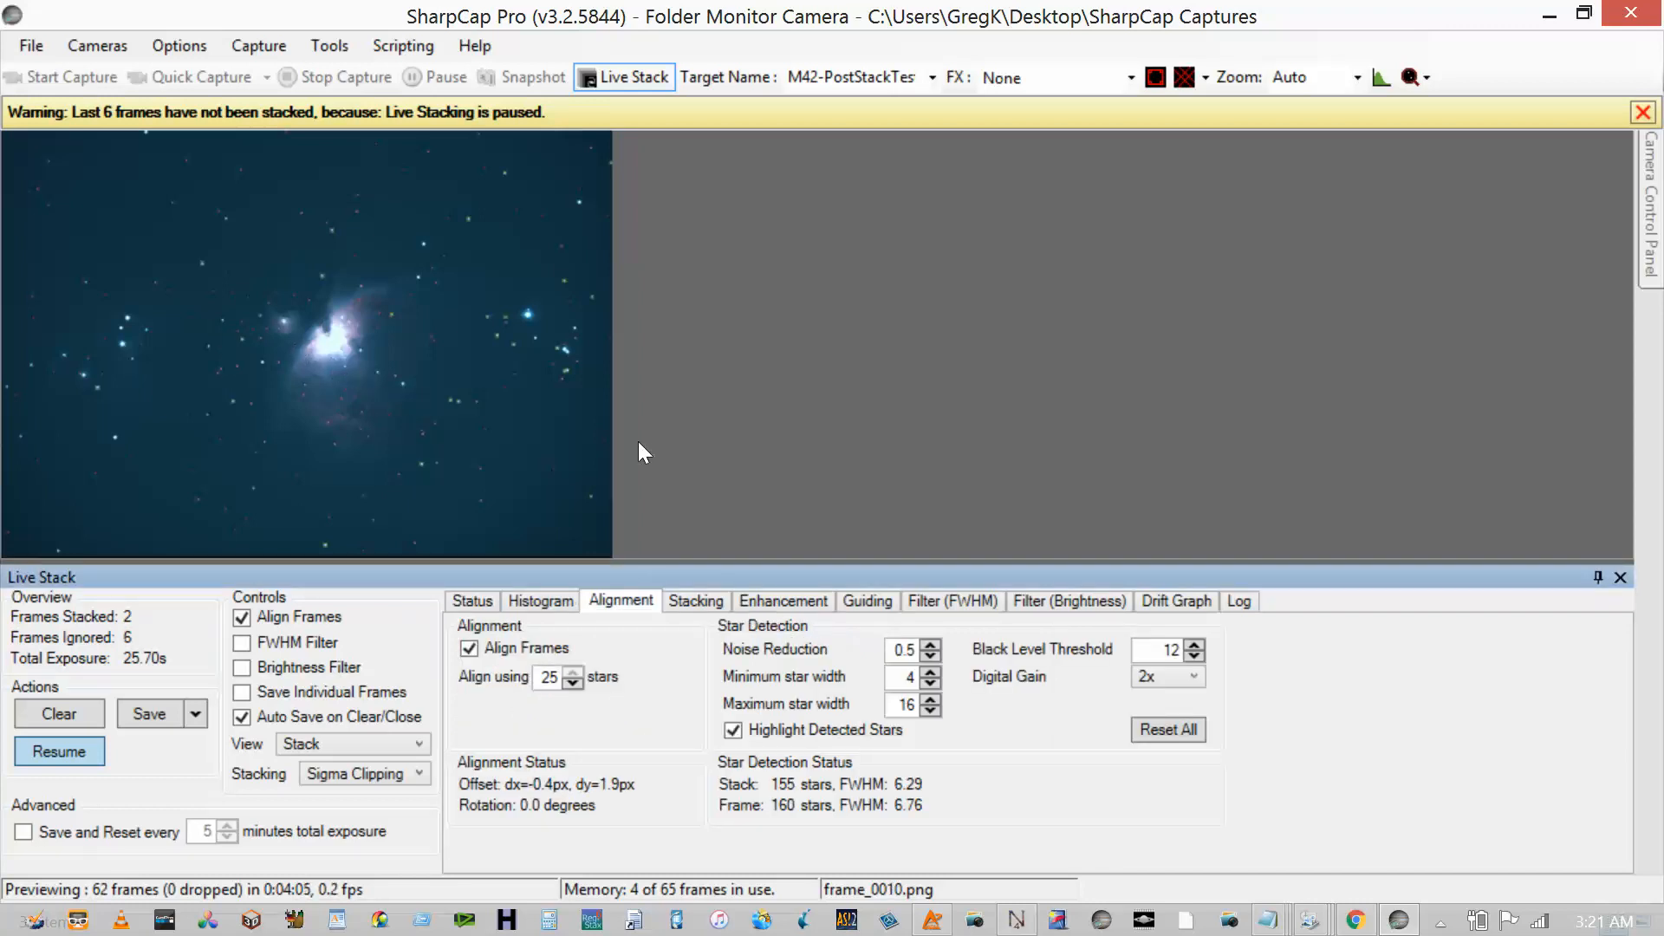
pyautogui.click(1194, 656)
pyautogui.click(1194, 656)
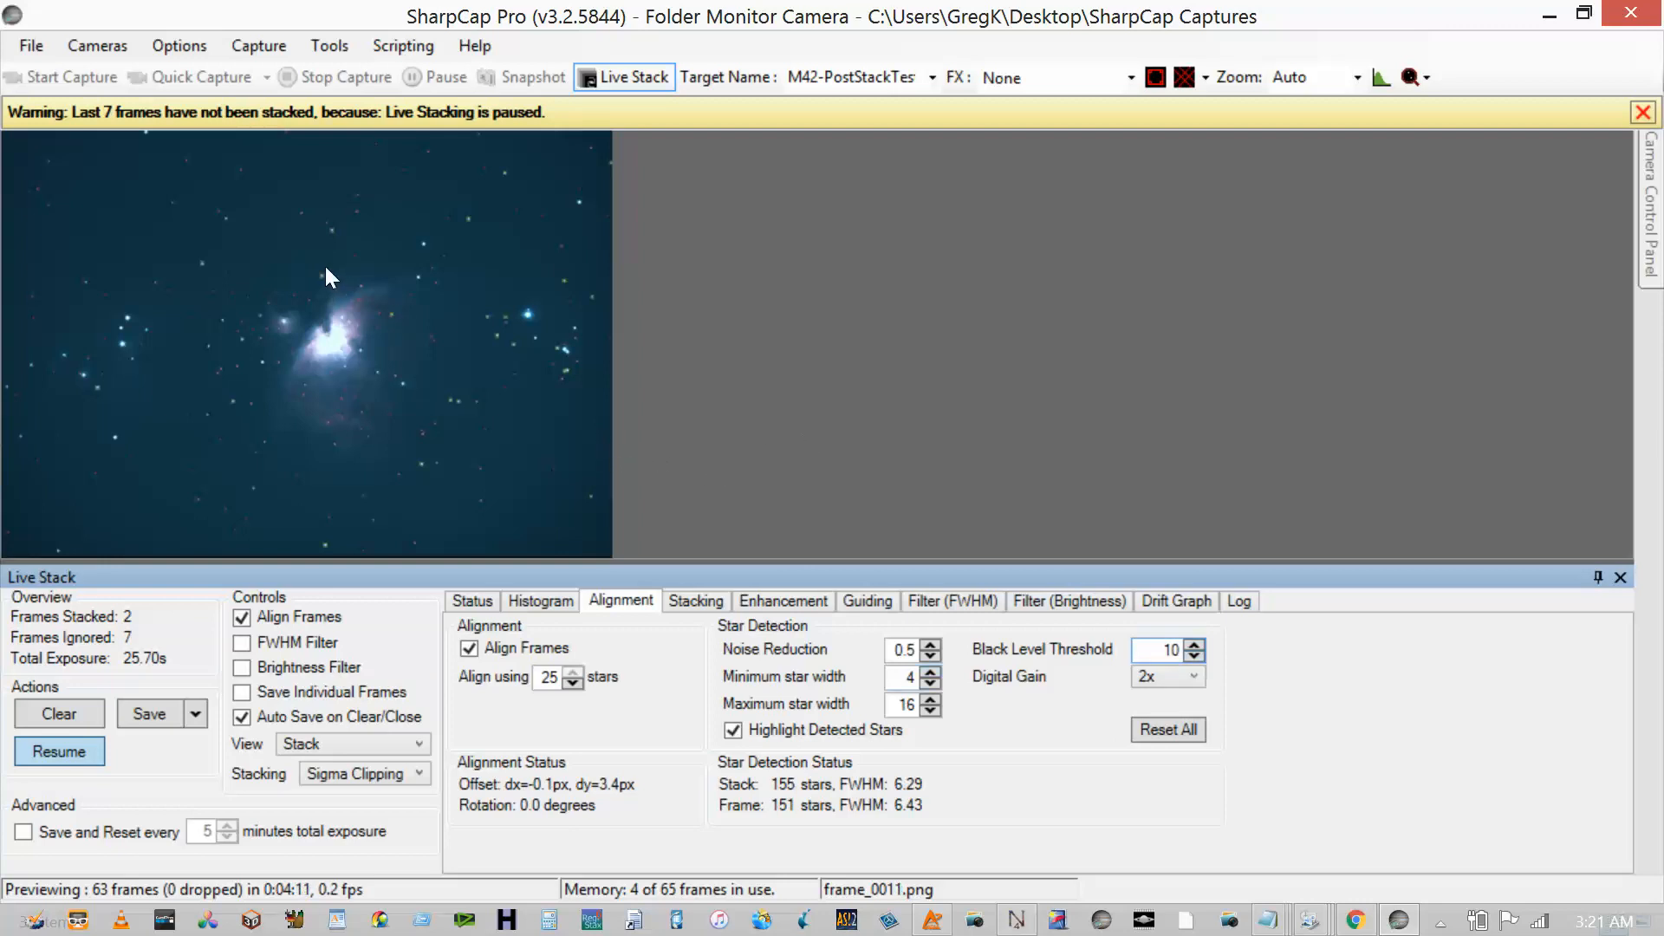
pyautogui.click(733, 730)
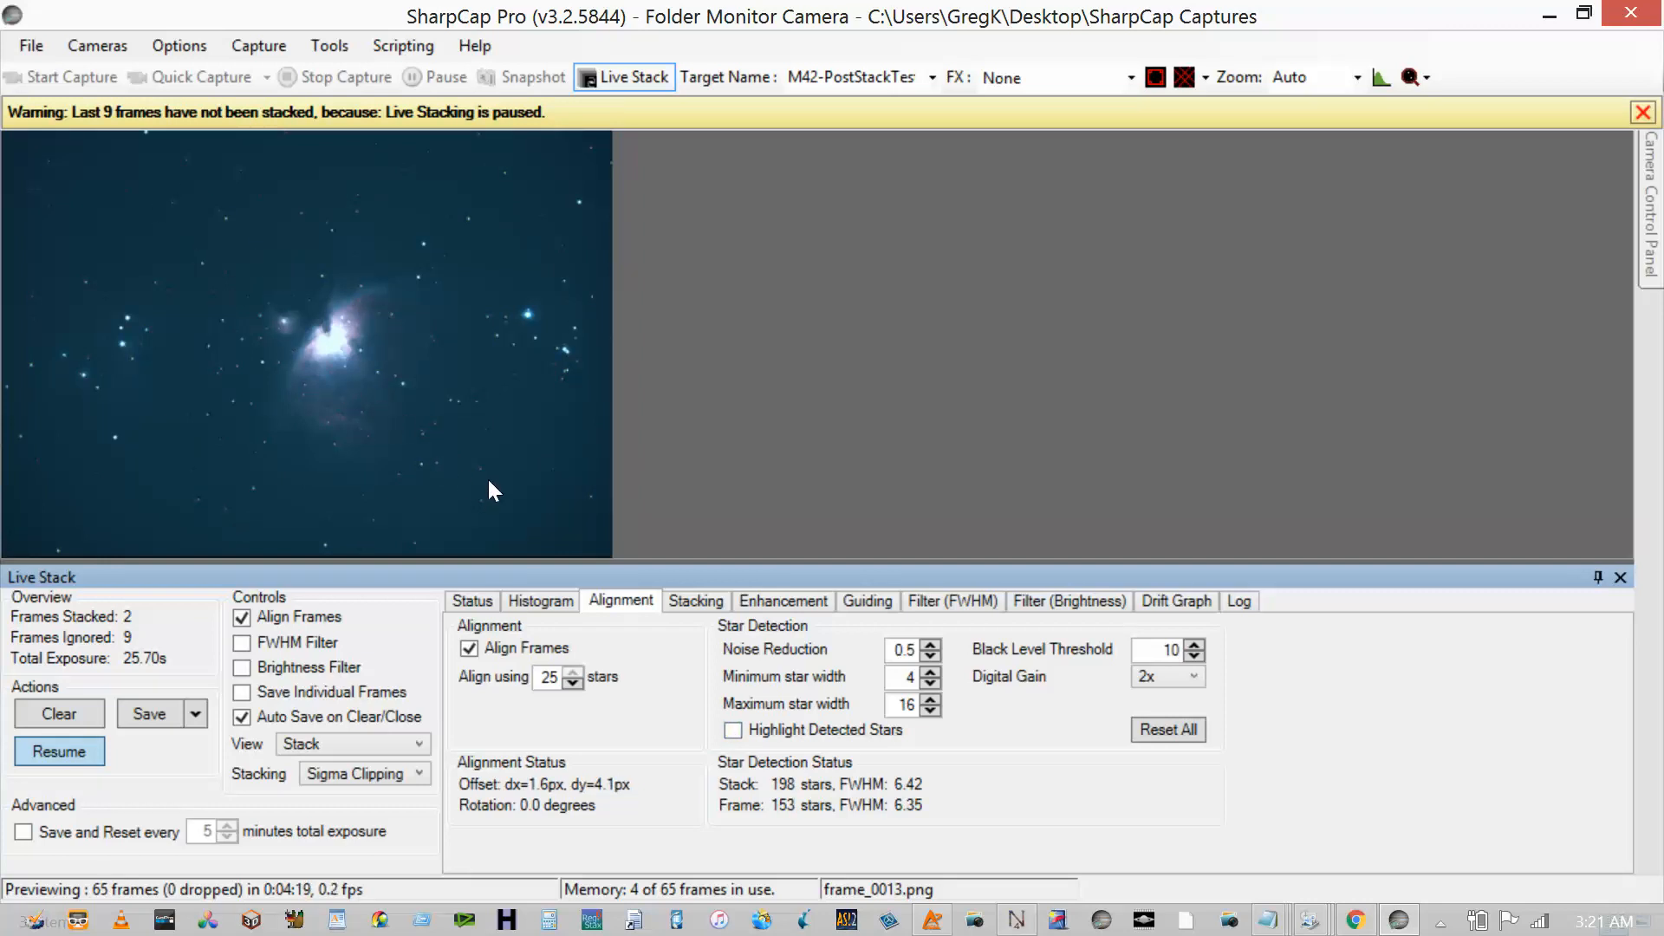
pyautogui.click(733, 731)
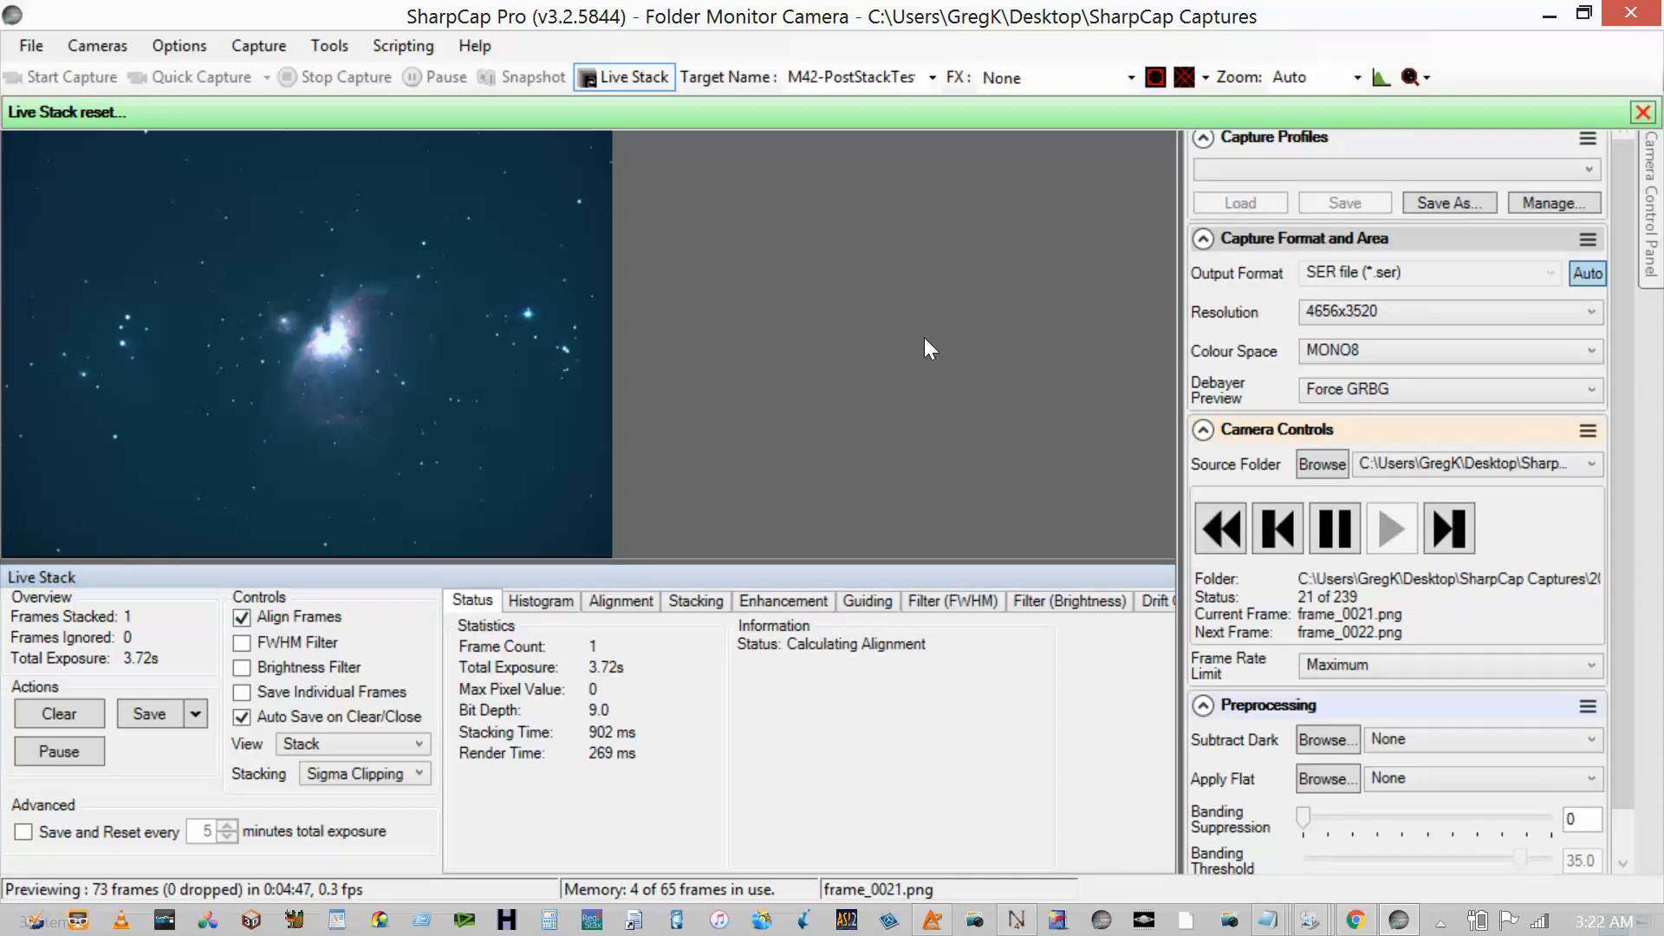
# - Rewind and pause the raw frame playback, and set the live stacking method to Default
pyautogui.click(1272, 537)
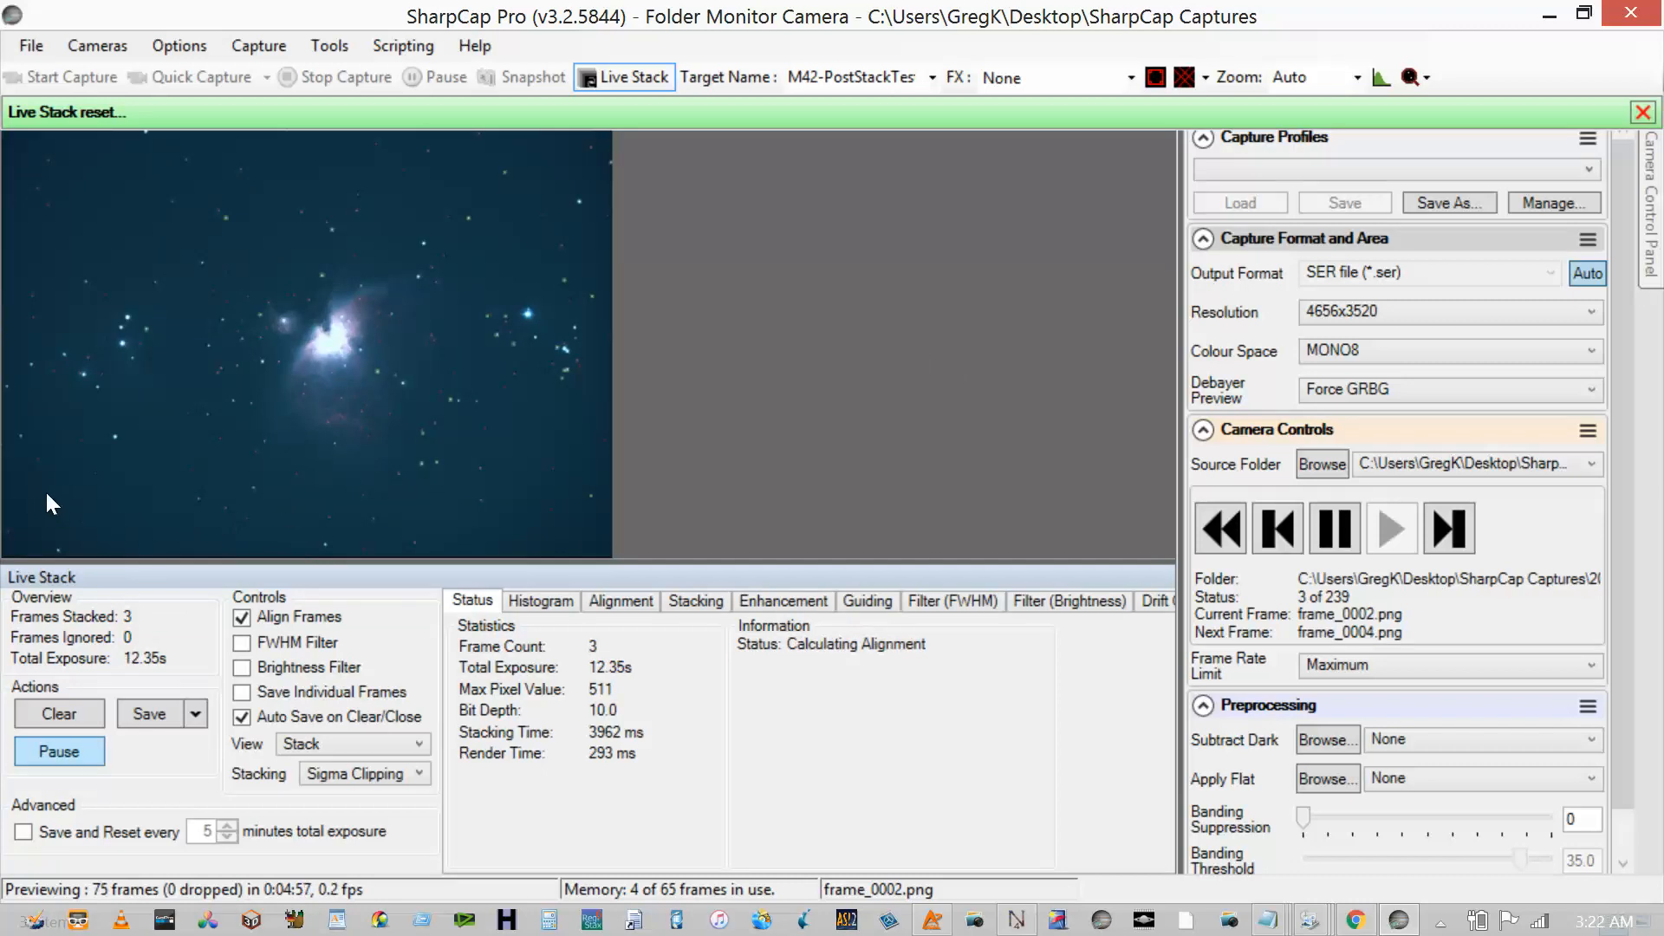
pyautogui.click(65, 745)
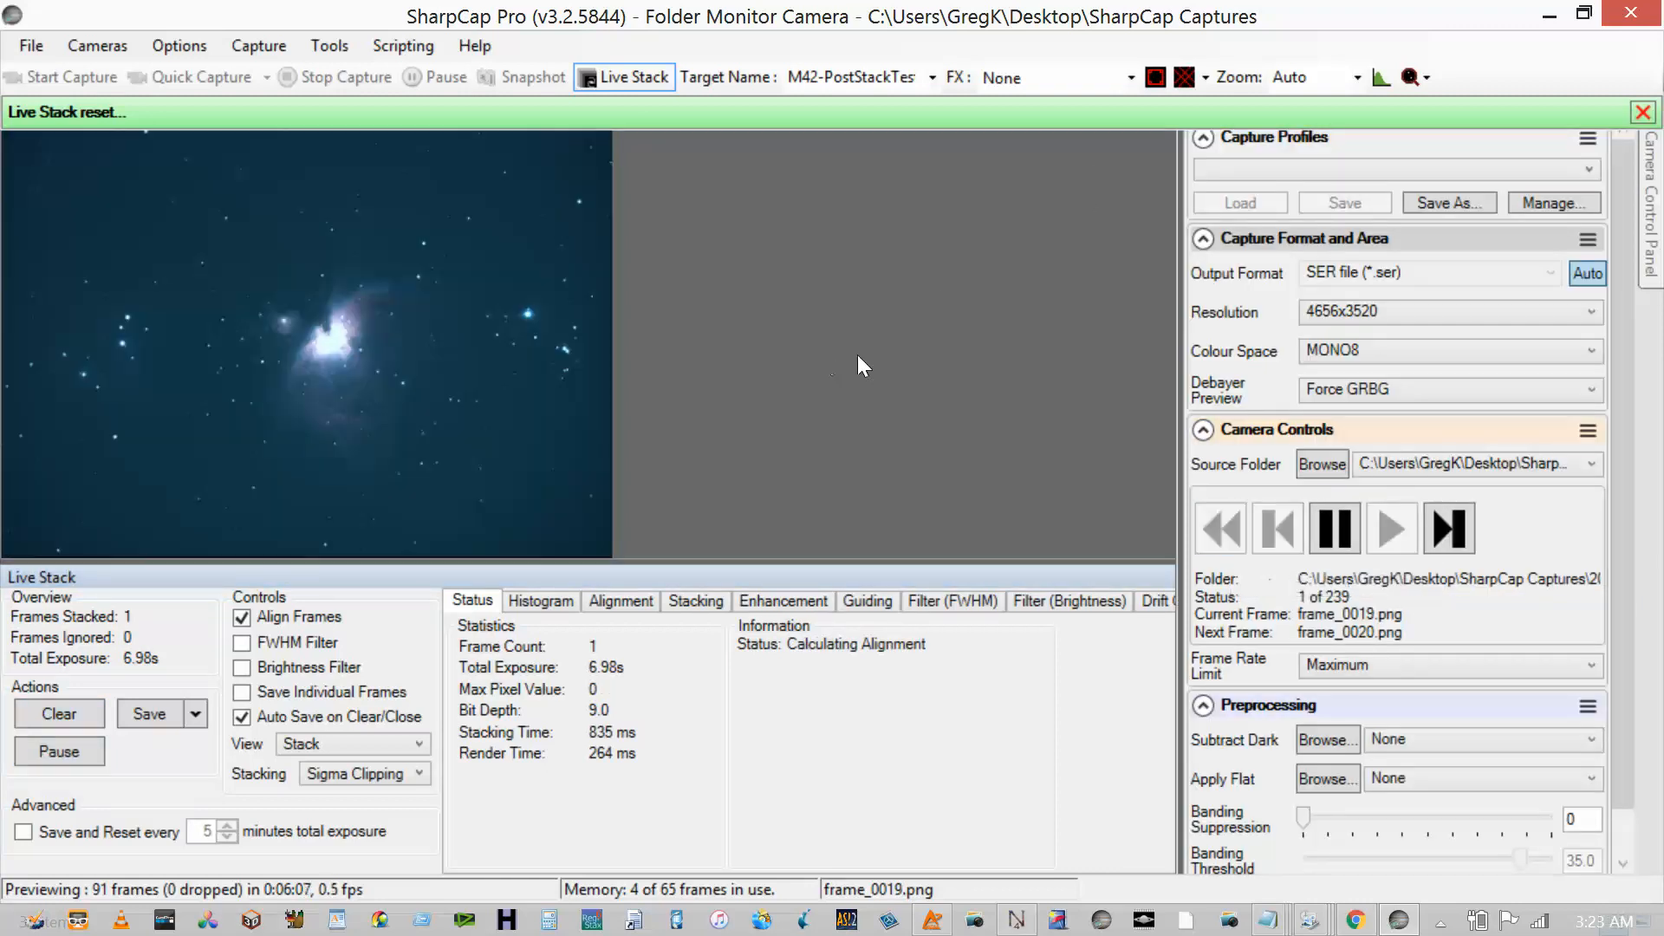
pyautogui.click(1339, 533)
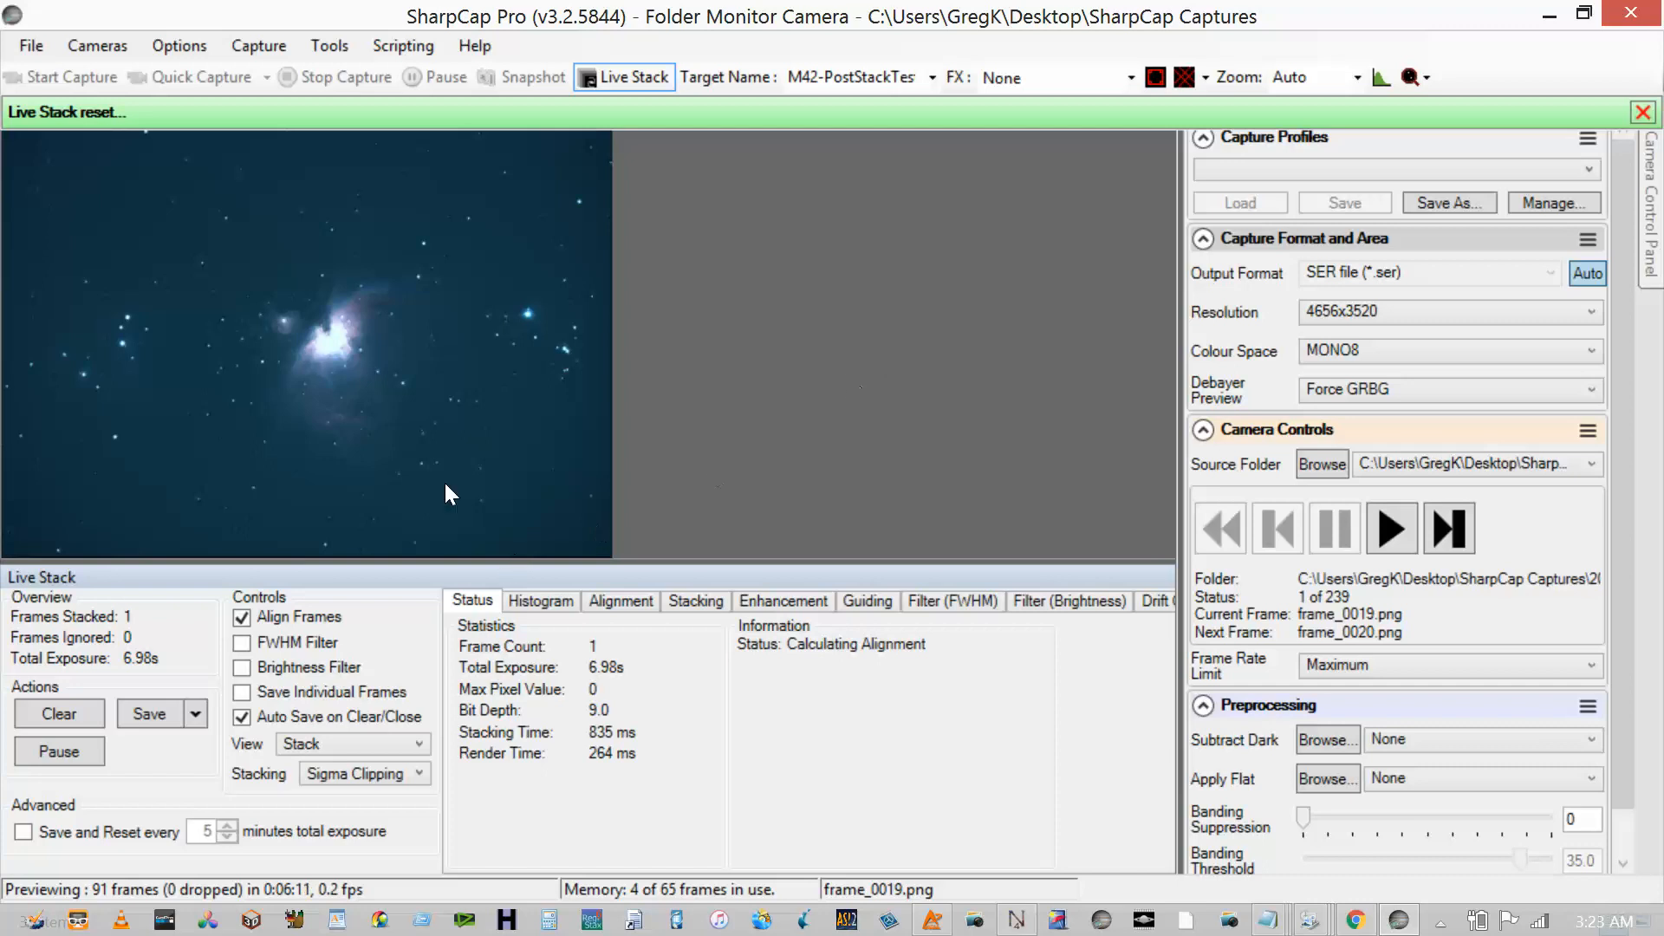
pyautogui.click(401, 784)
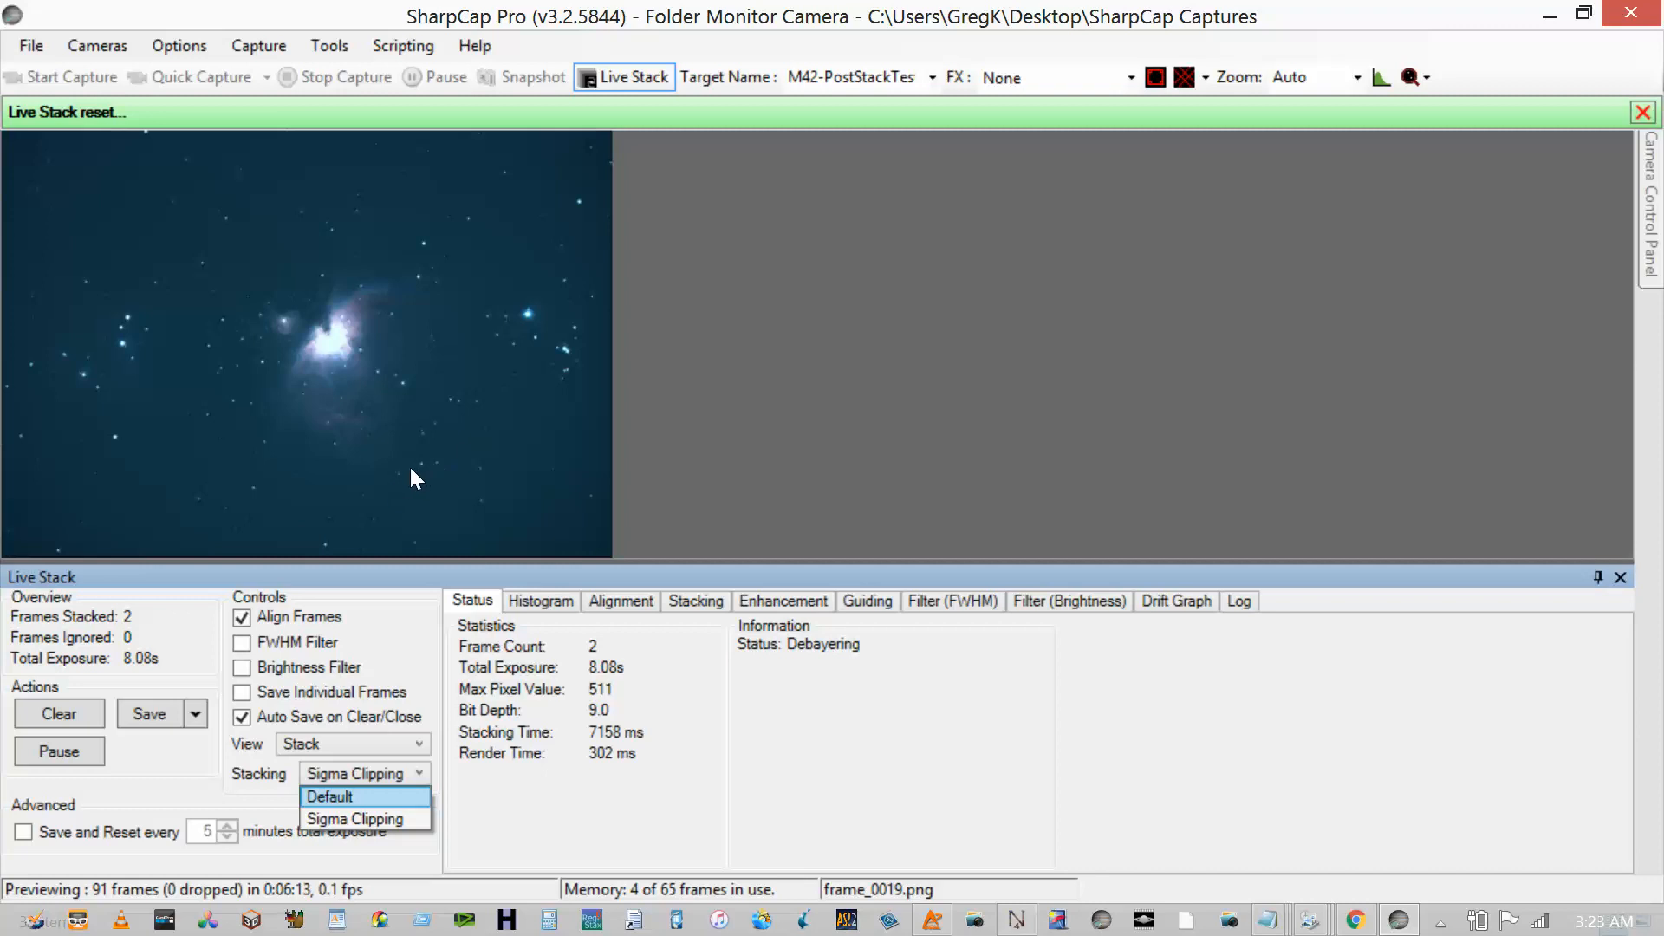
pyautogui.press('Return')
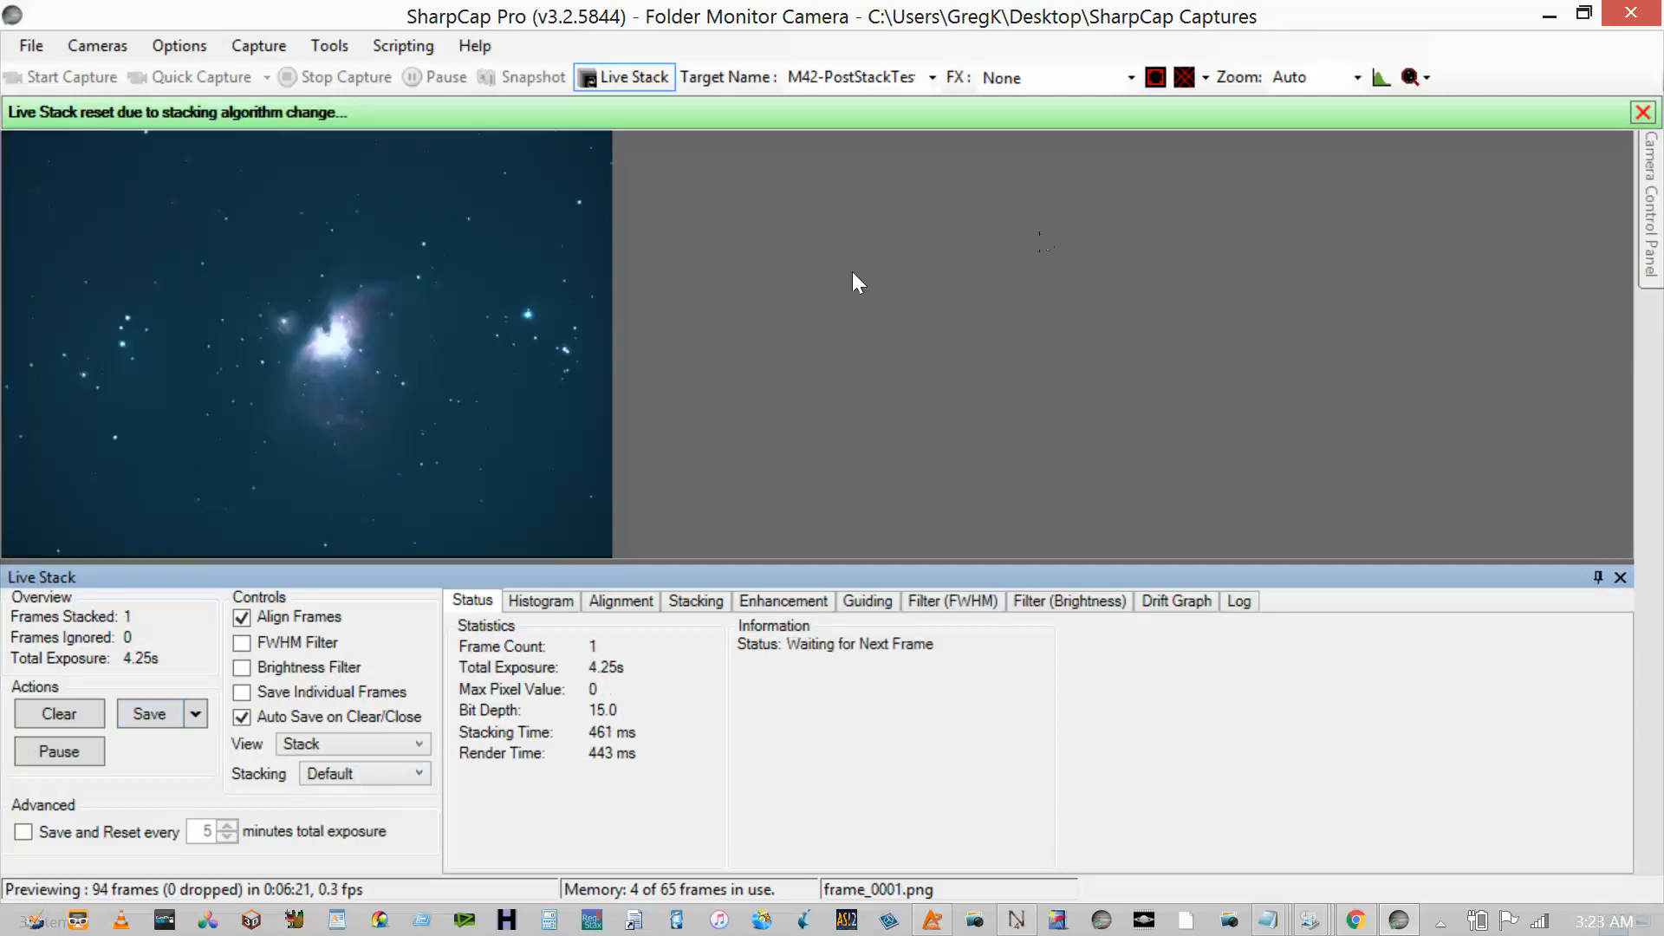
# - Save the live stack as a 16-bit FITS file and select it in its session folder 03_24_05
pyautogui.press('space')
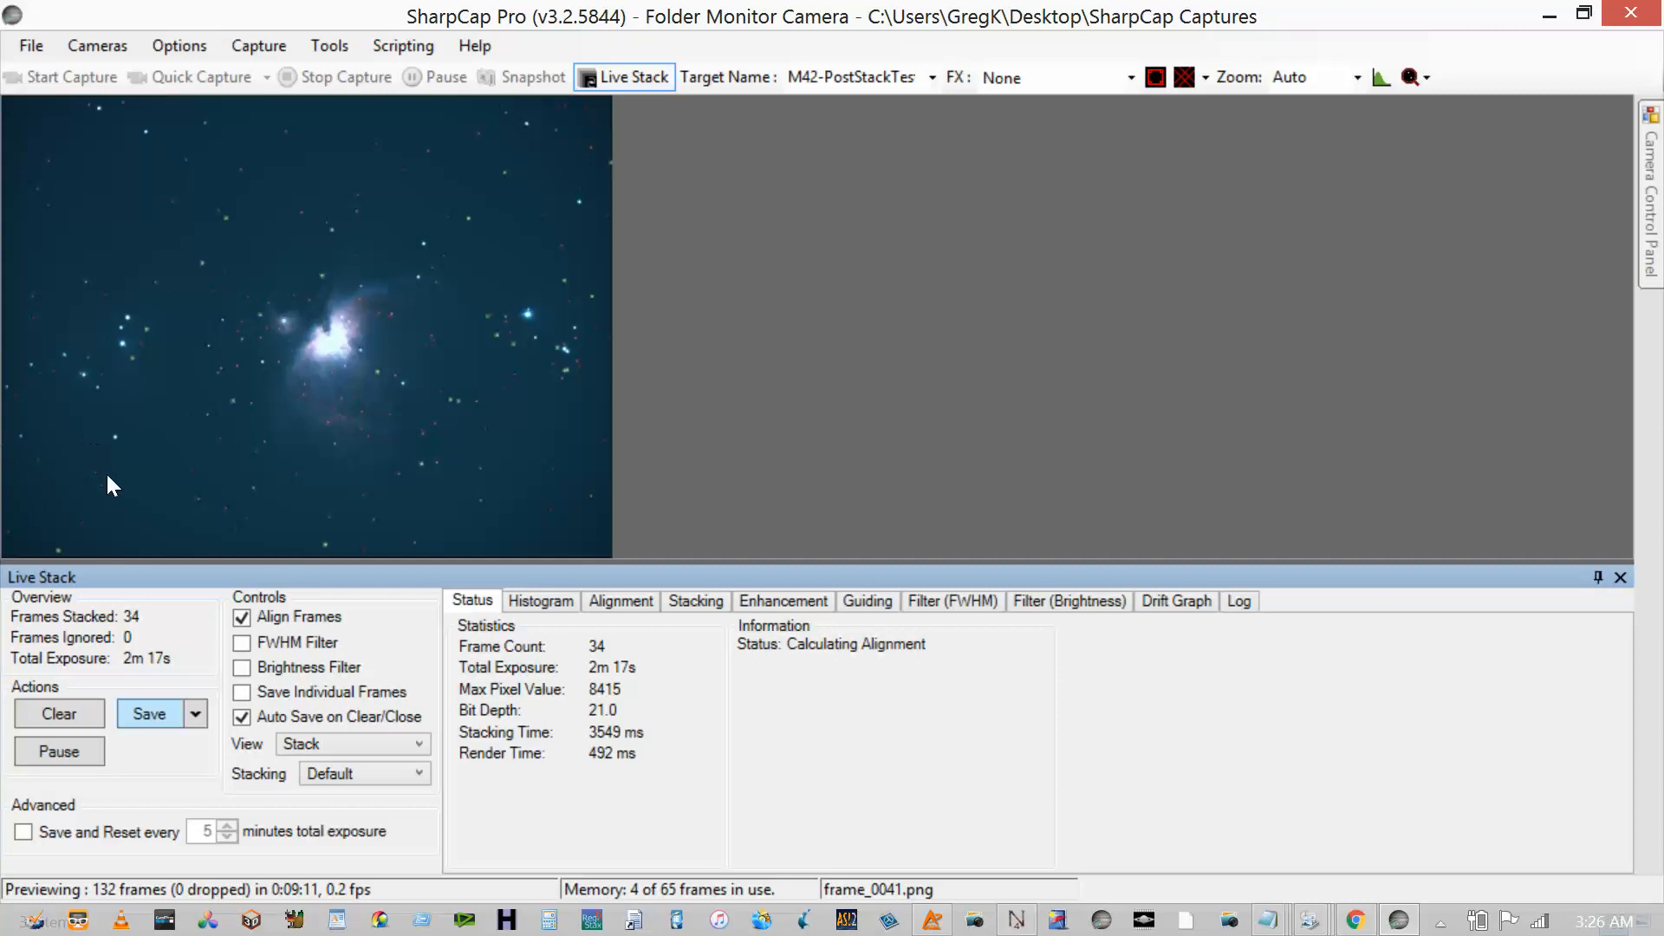
pyautogui.click(164, 726)
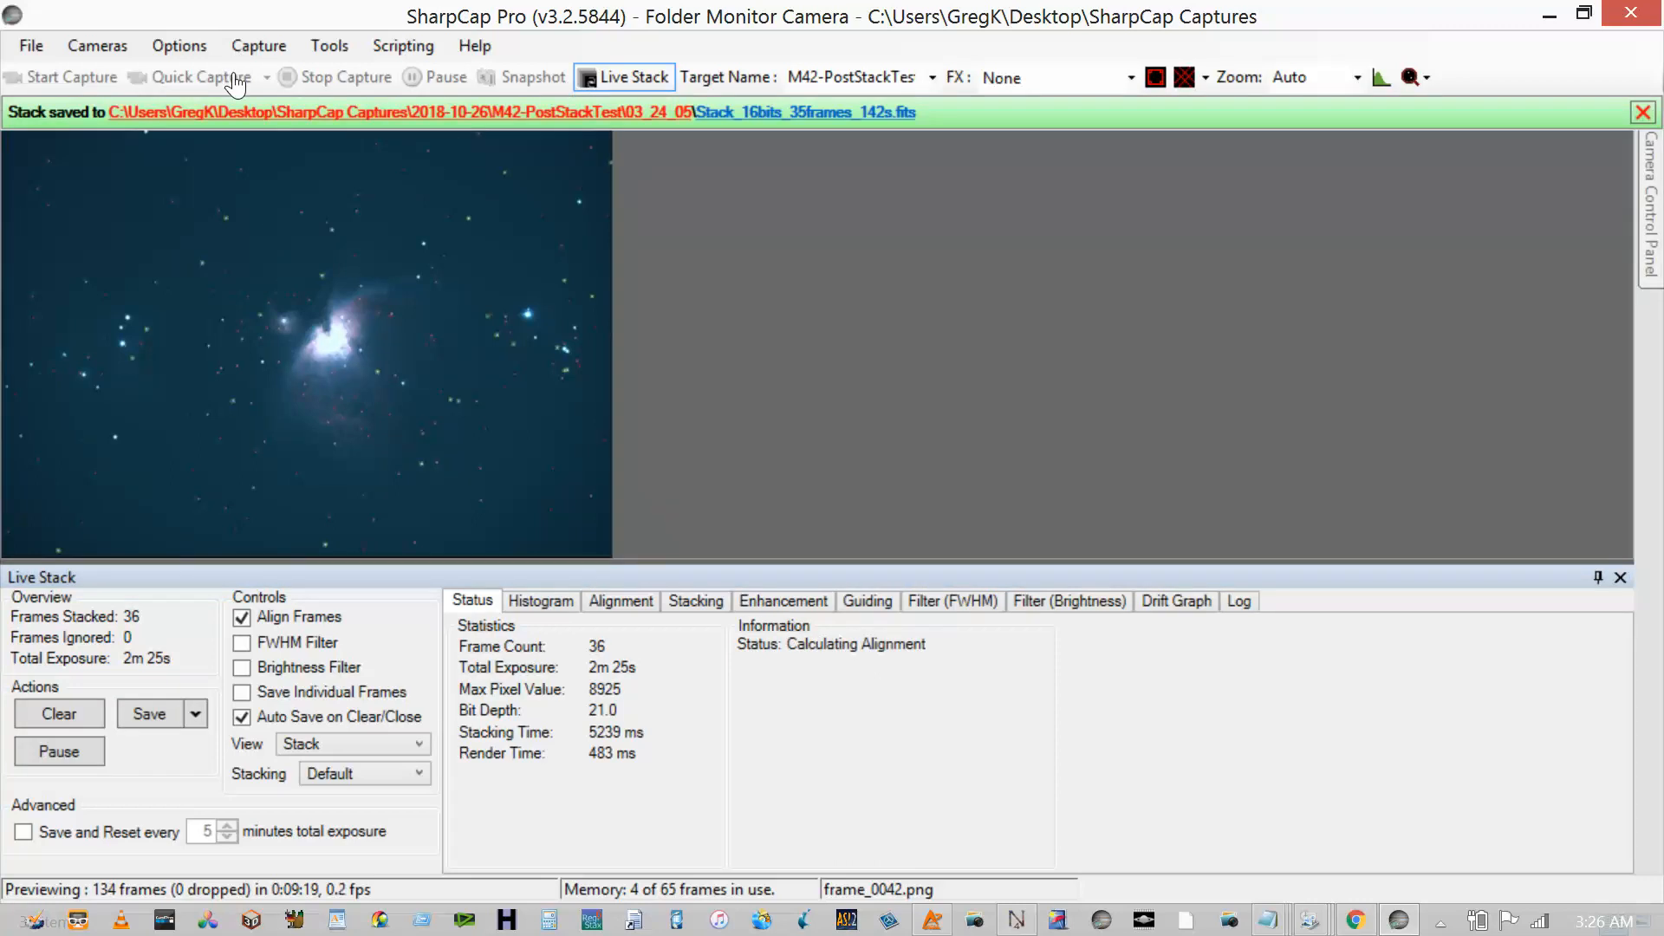
pyautogui.click(276, 112)
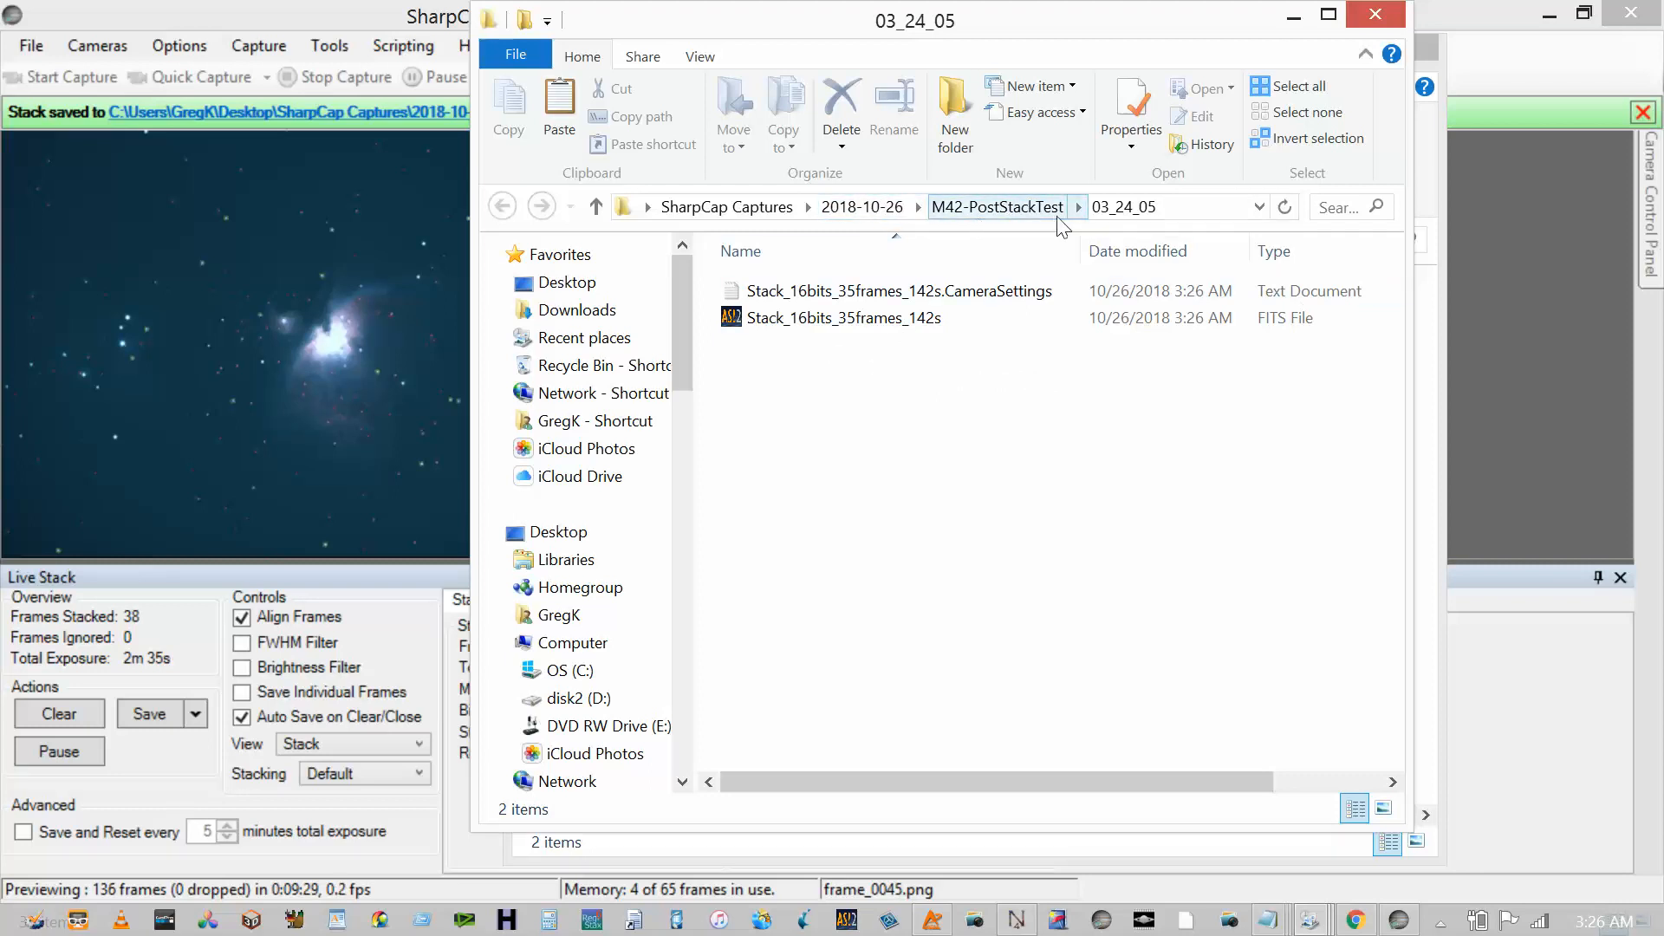
pyautogui.click(837, 332)
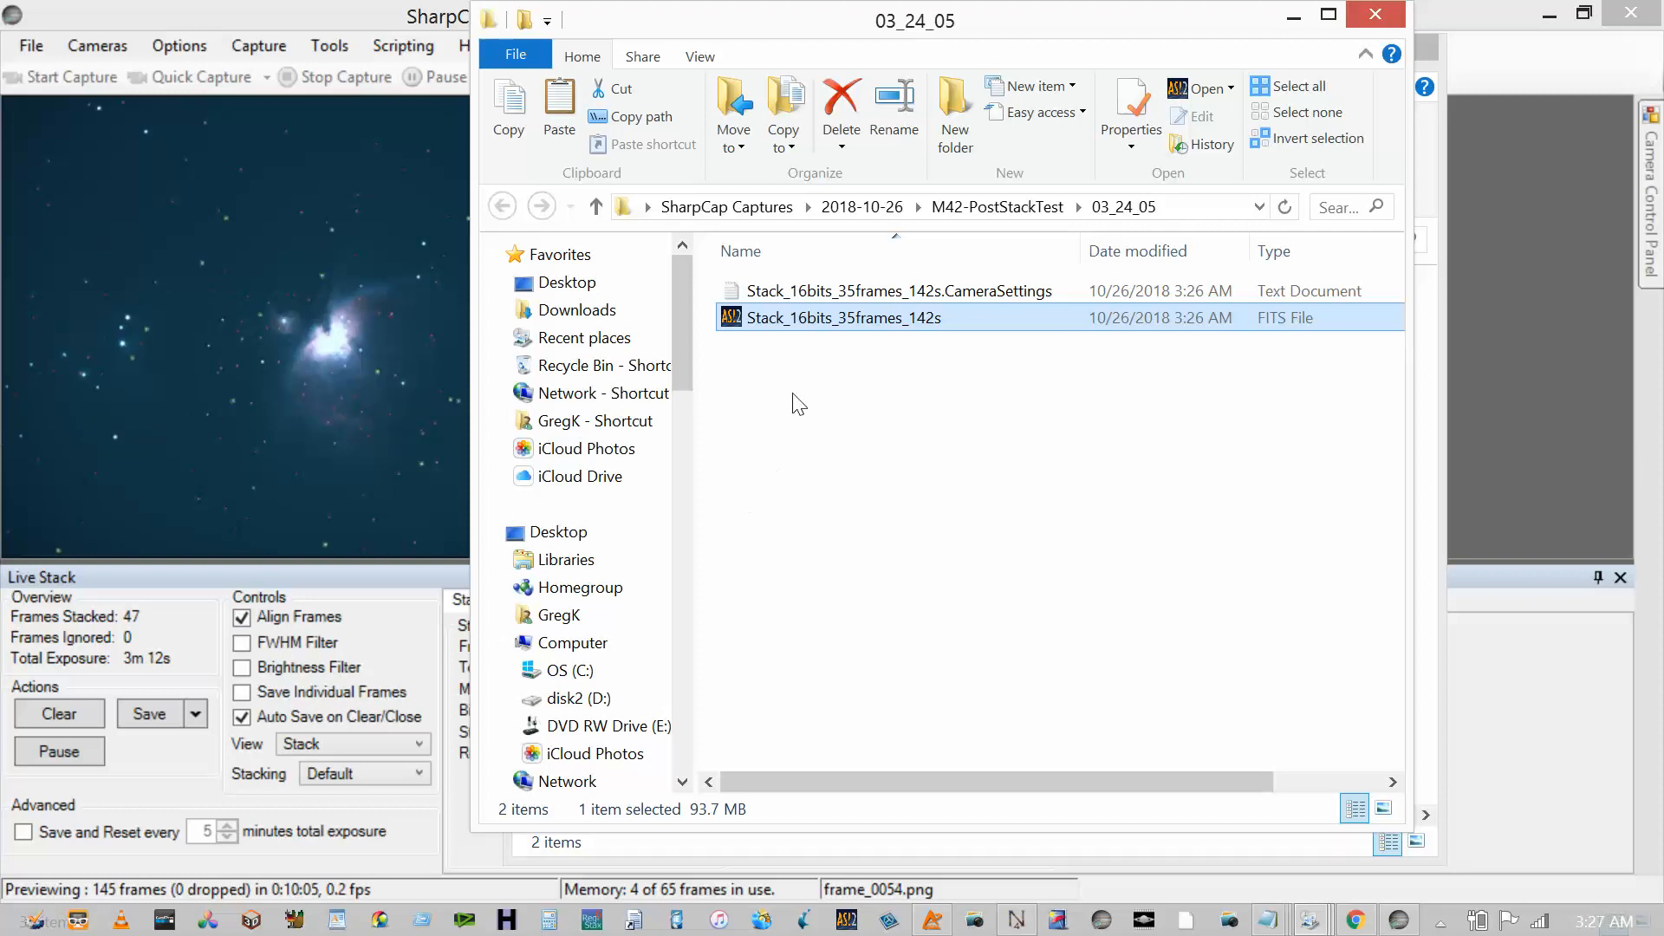
# - Switch to Nebulosity and open Stack_16bits_35frames_142s from SharpCap Captures, 2018-10-26, M42-PostStackTest, 03_24_05
pyautogui.click(1014, 922)
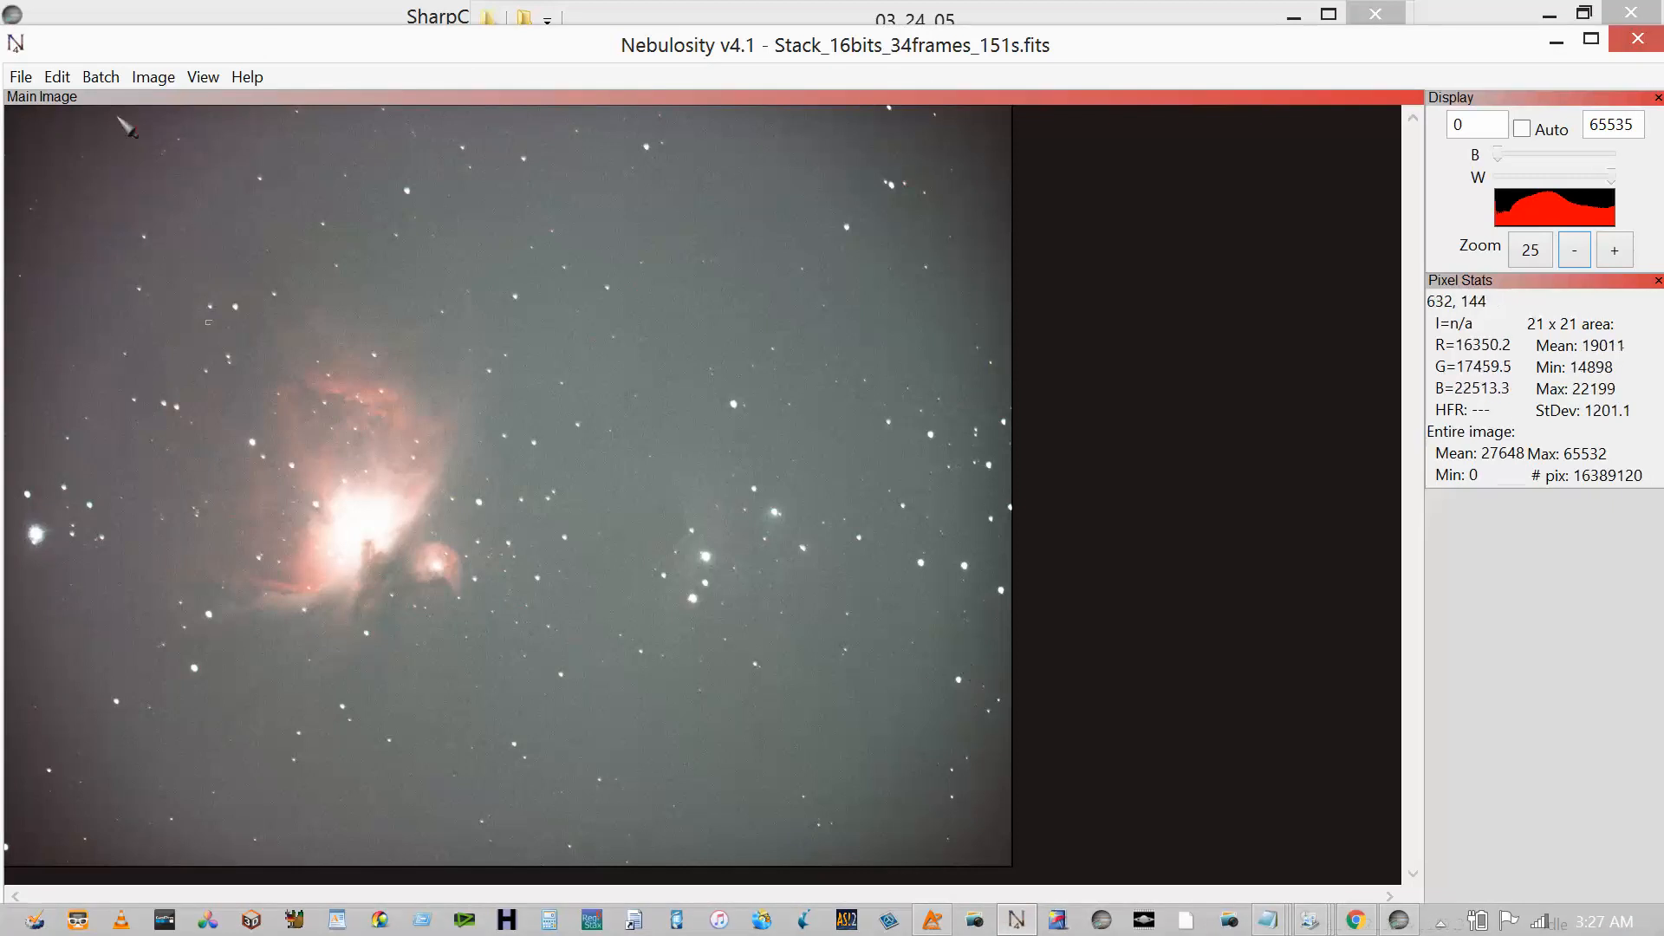
pyautogui.click(21, 77)
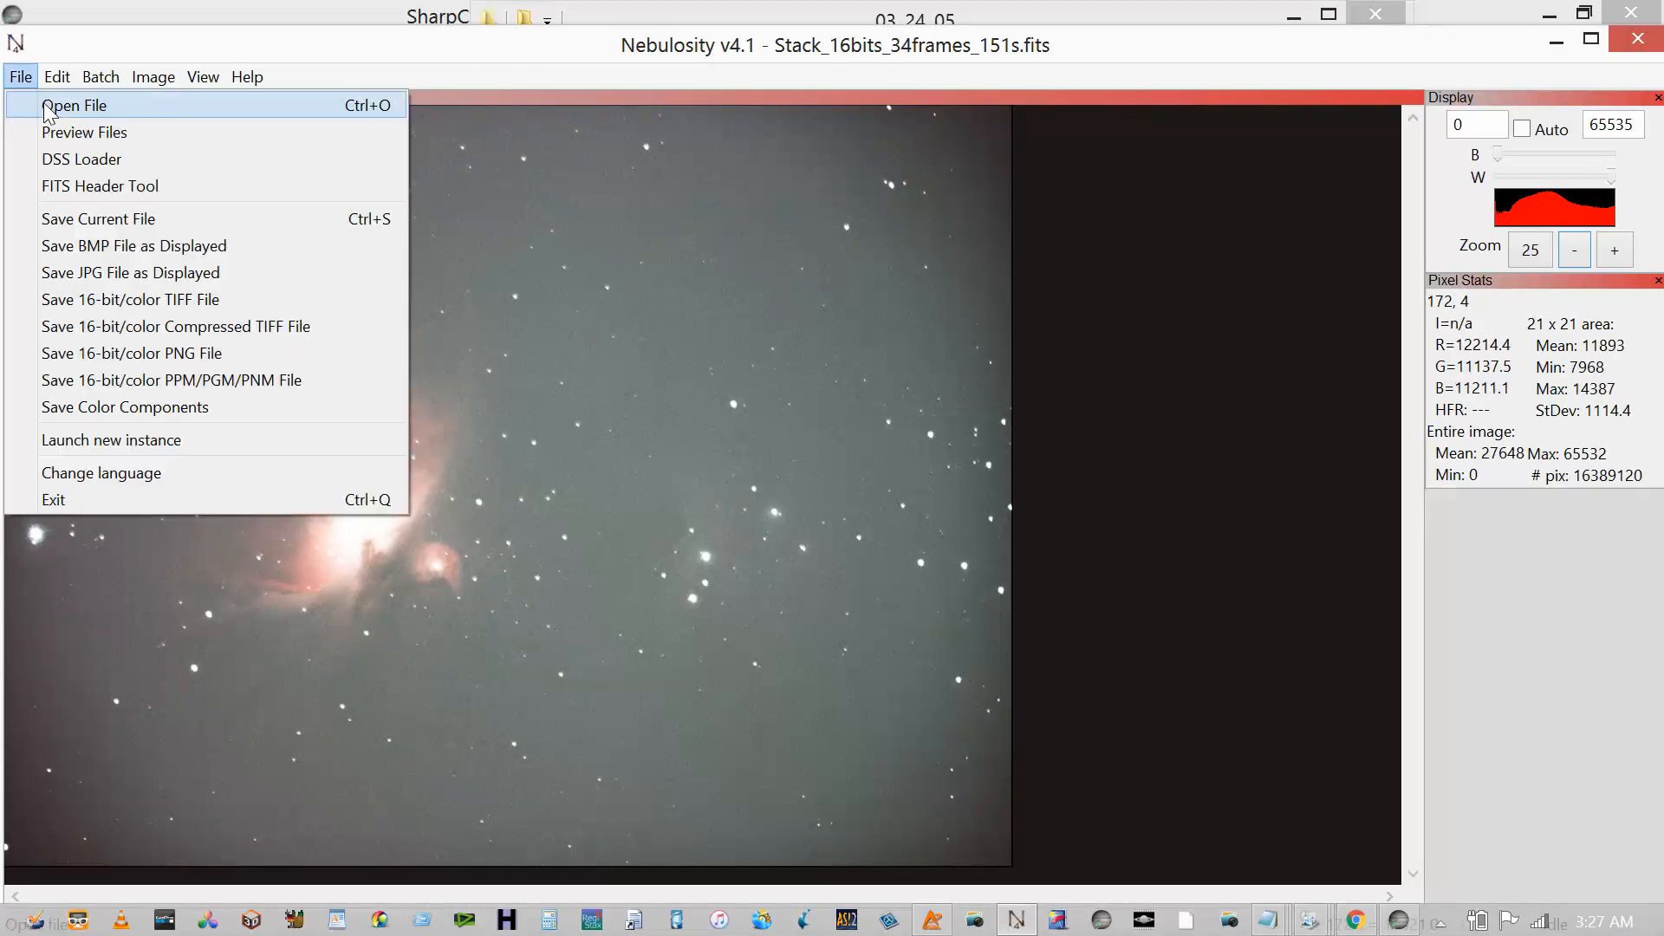
pyautogui.click(61, 104)
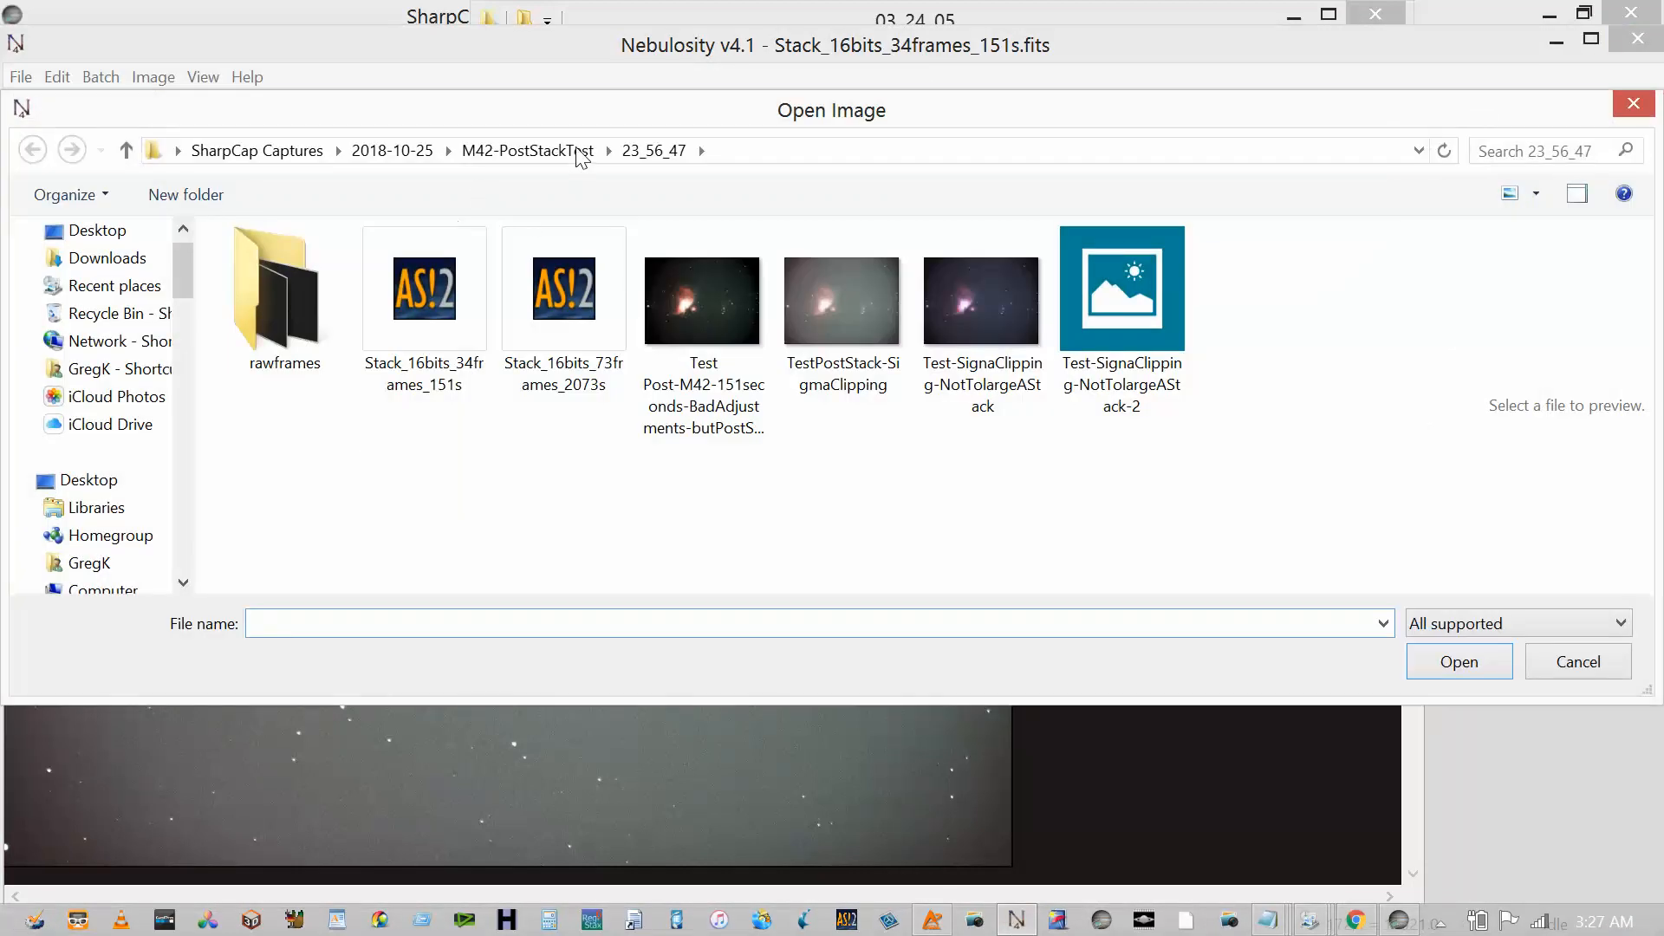
pyautogui.click(403, 152)
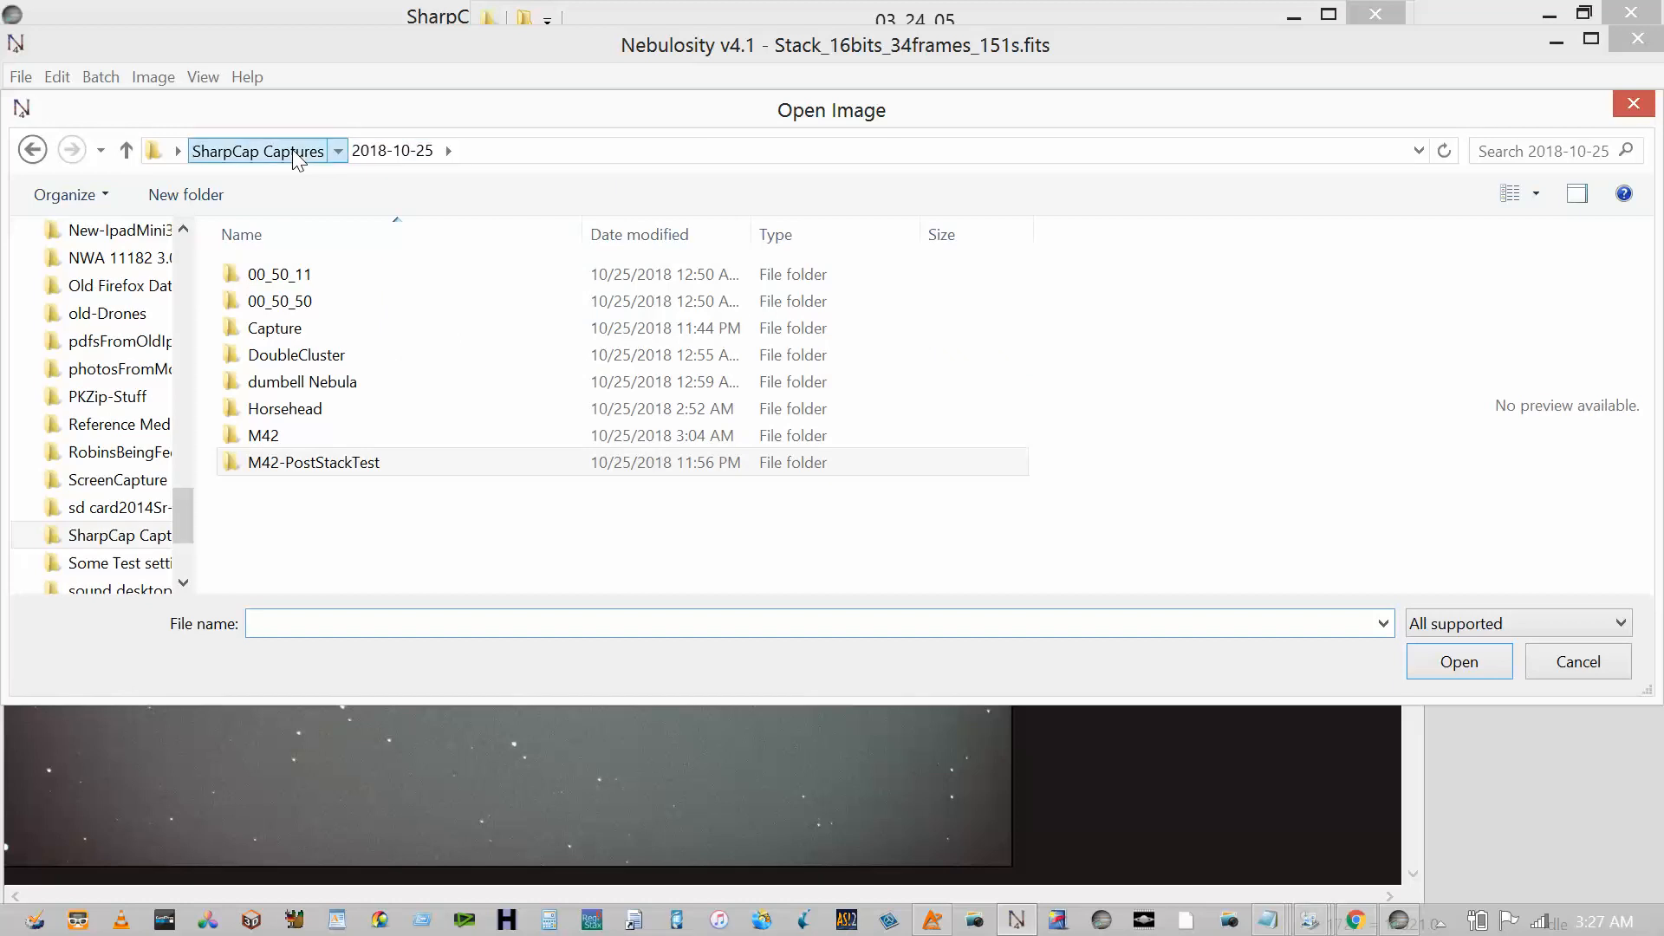
pyautogui.click(297, 151)
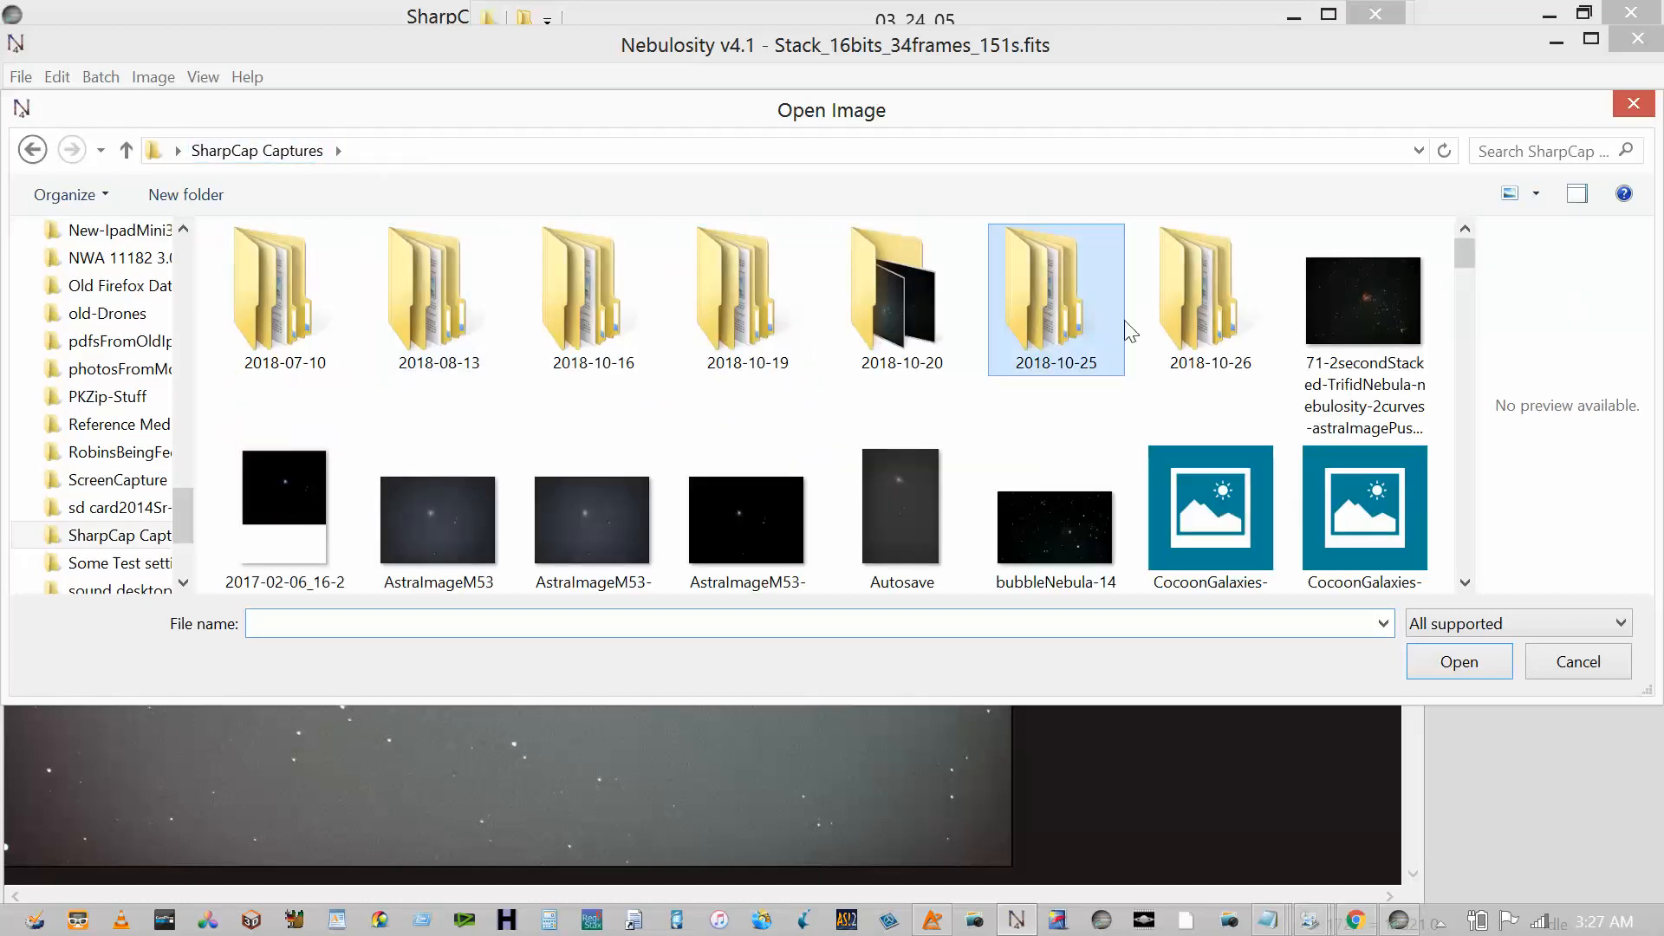
pyautogui.doubleClick(1186, 322)
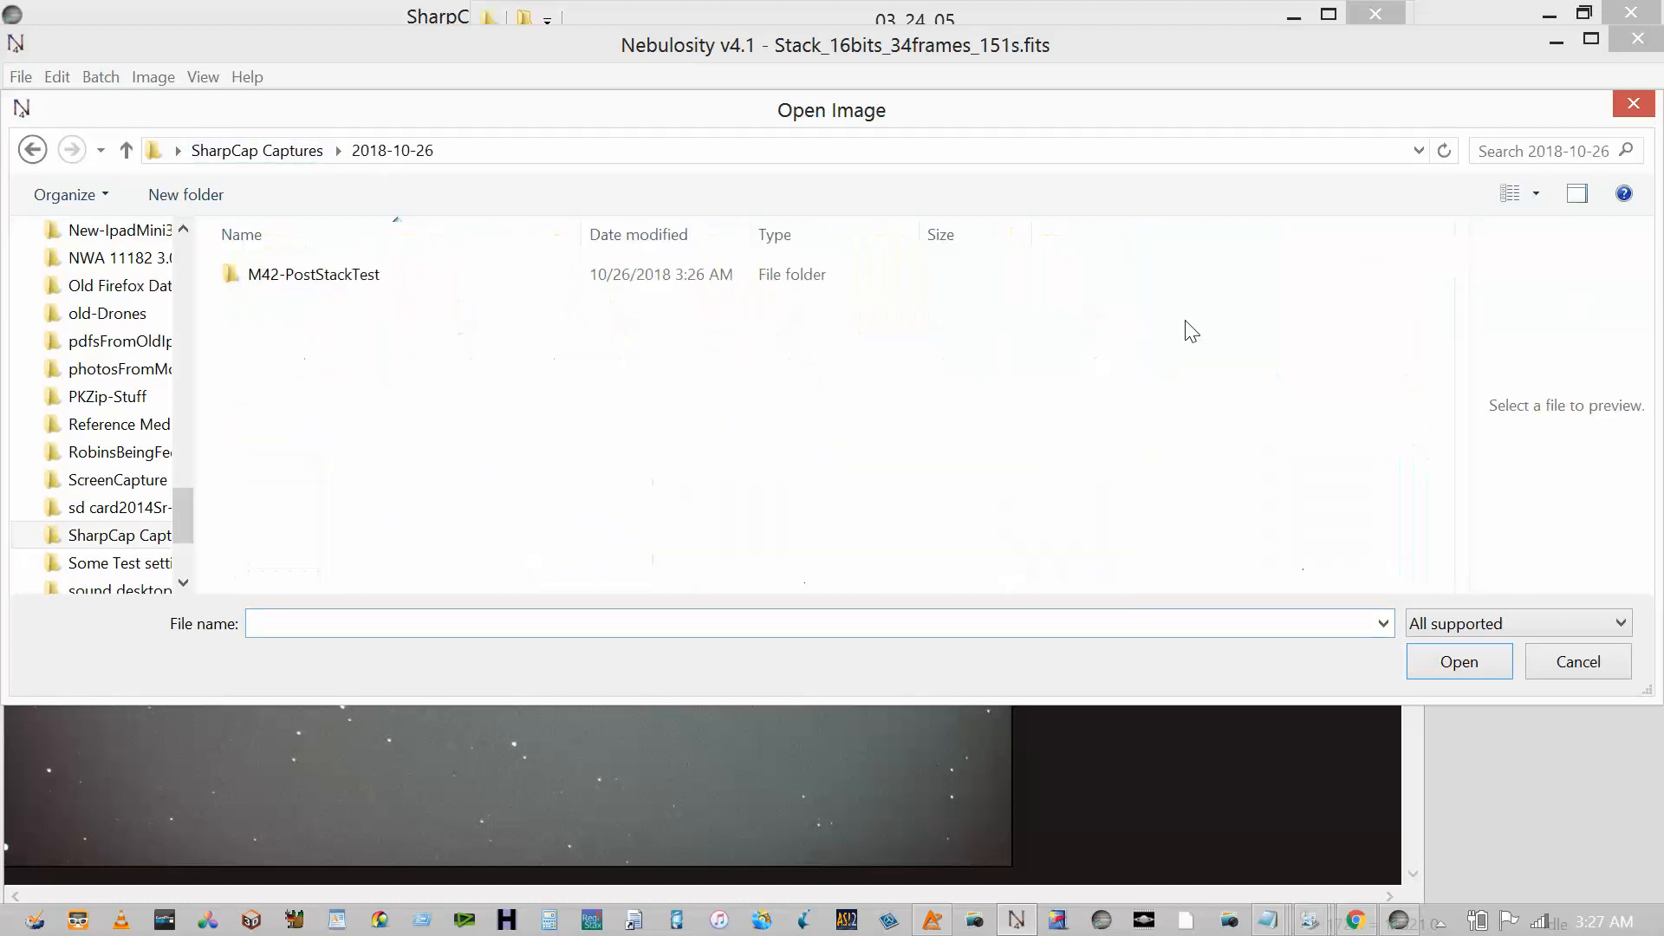
pyautogui.click(310, 277)
pyautogui.doubleClick(310, 276)
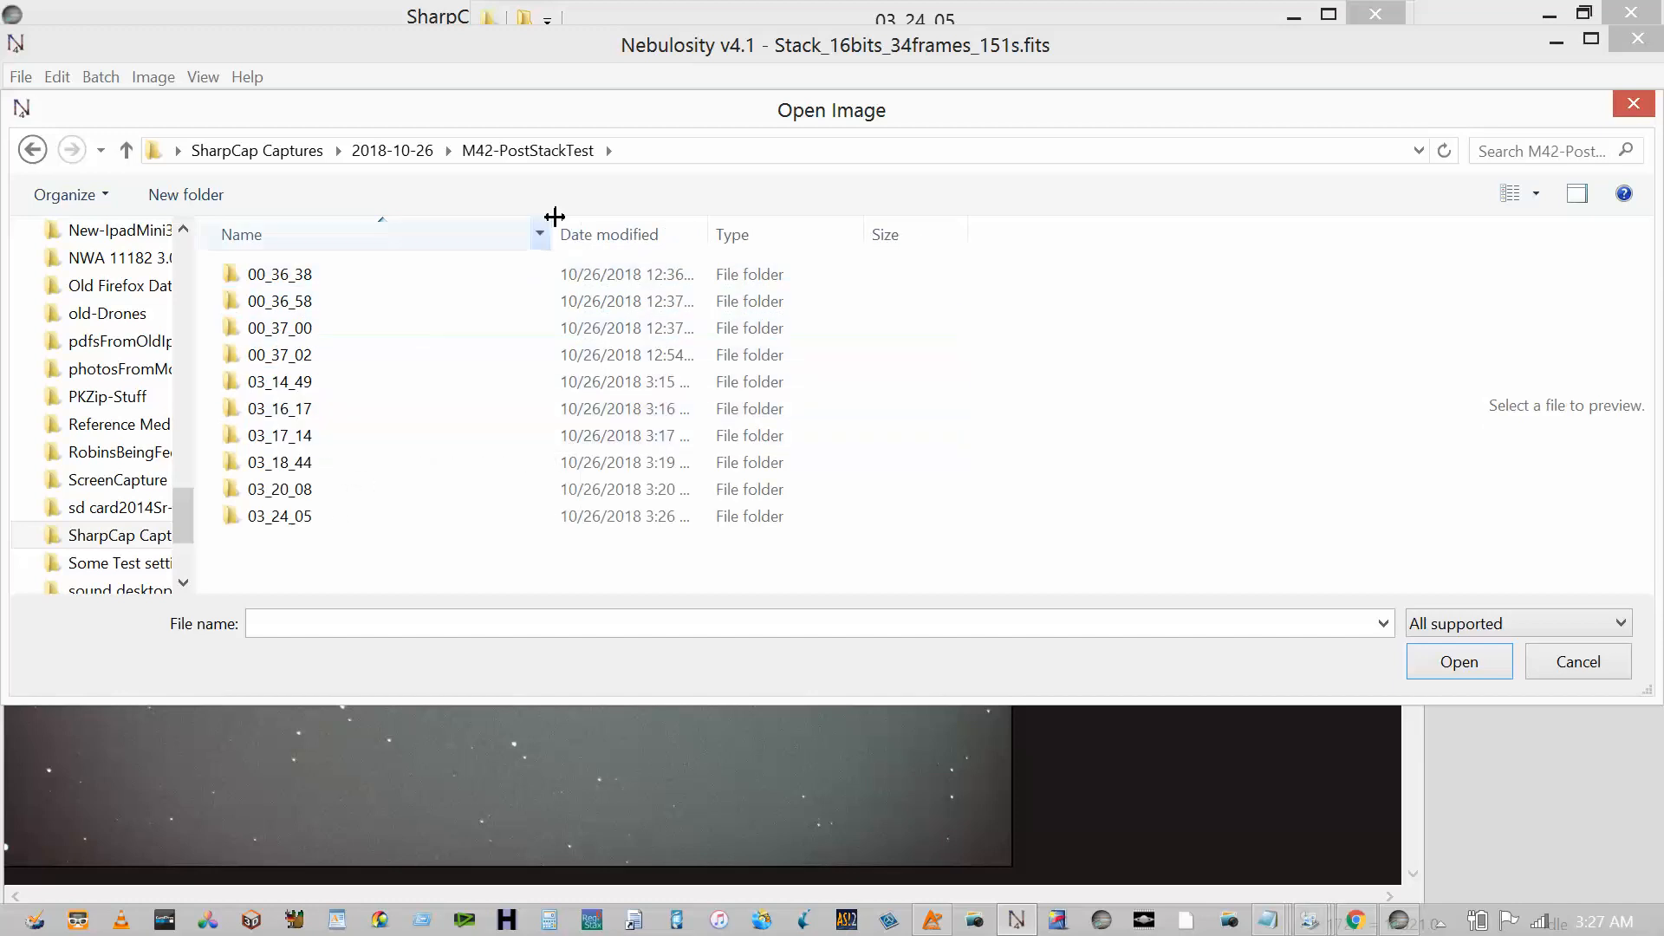
pyautogui.click(293, 518)
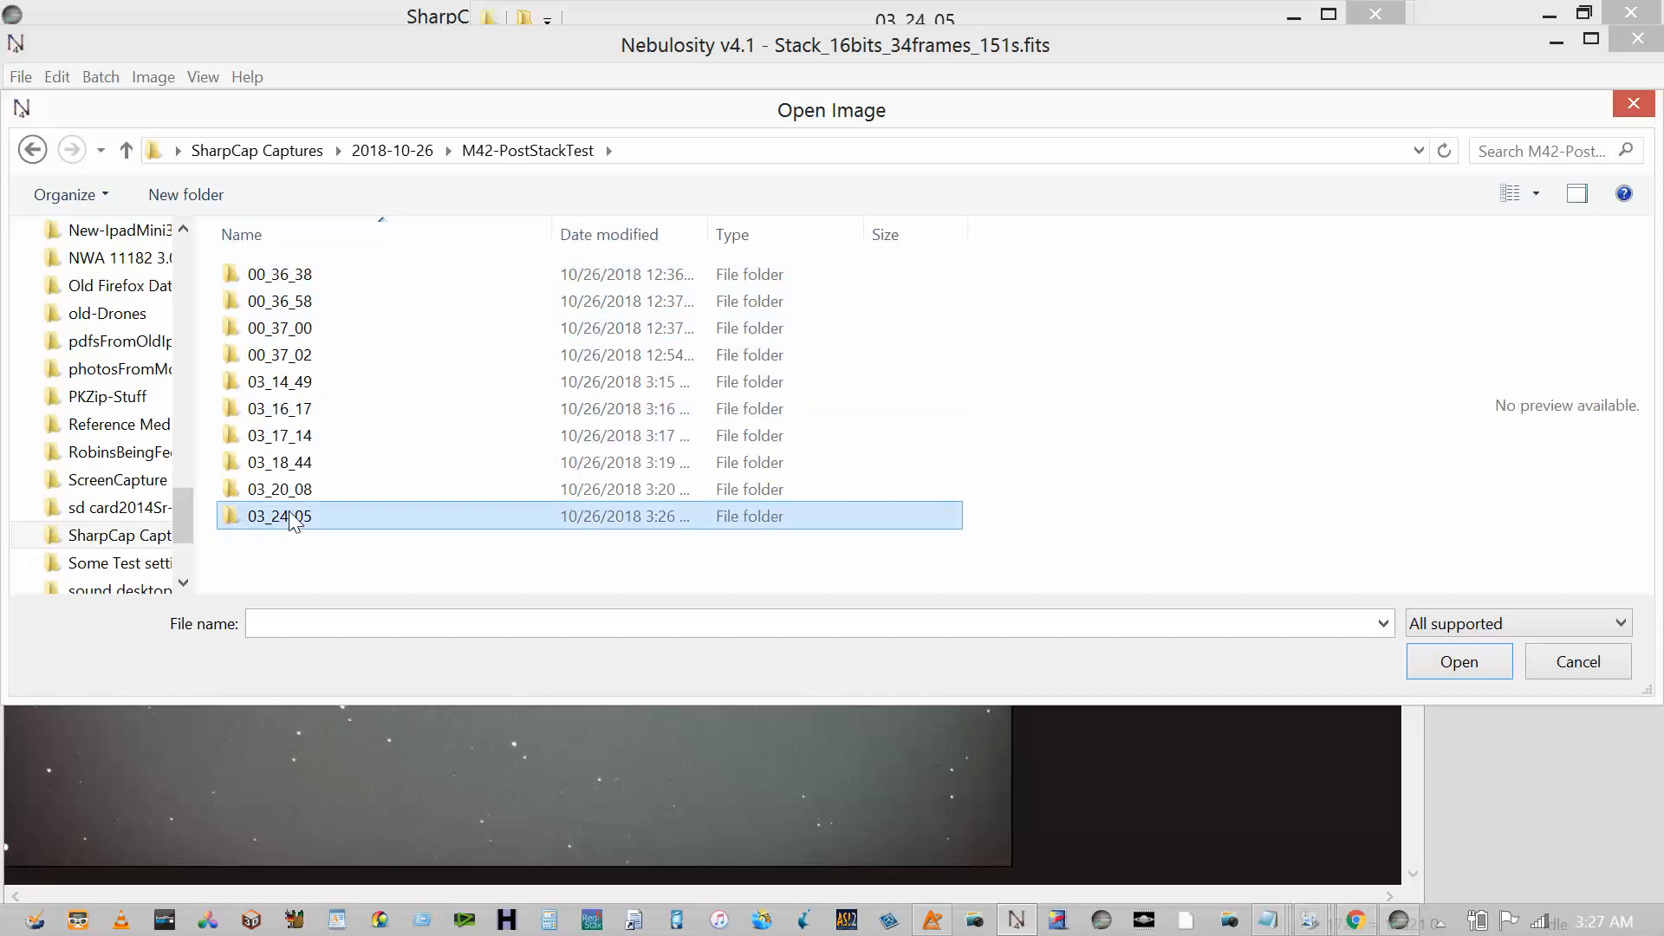
pyautogui.doubleClick(293, 516)
pyautogui.click(326, 277)
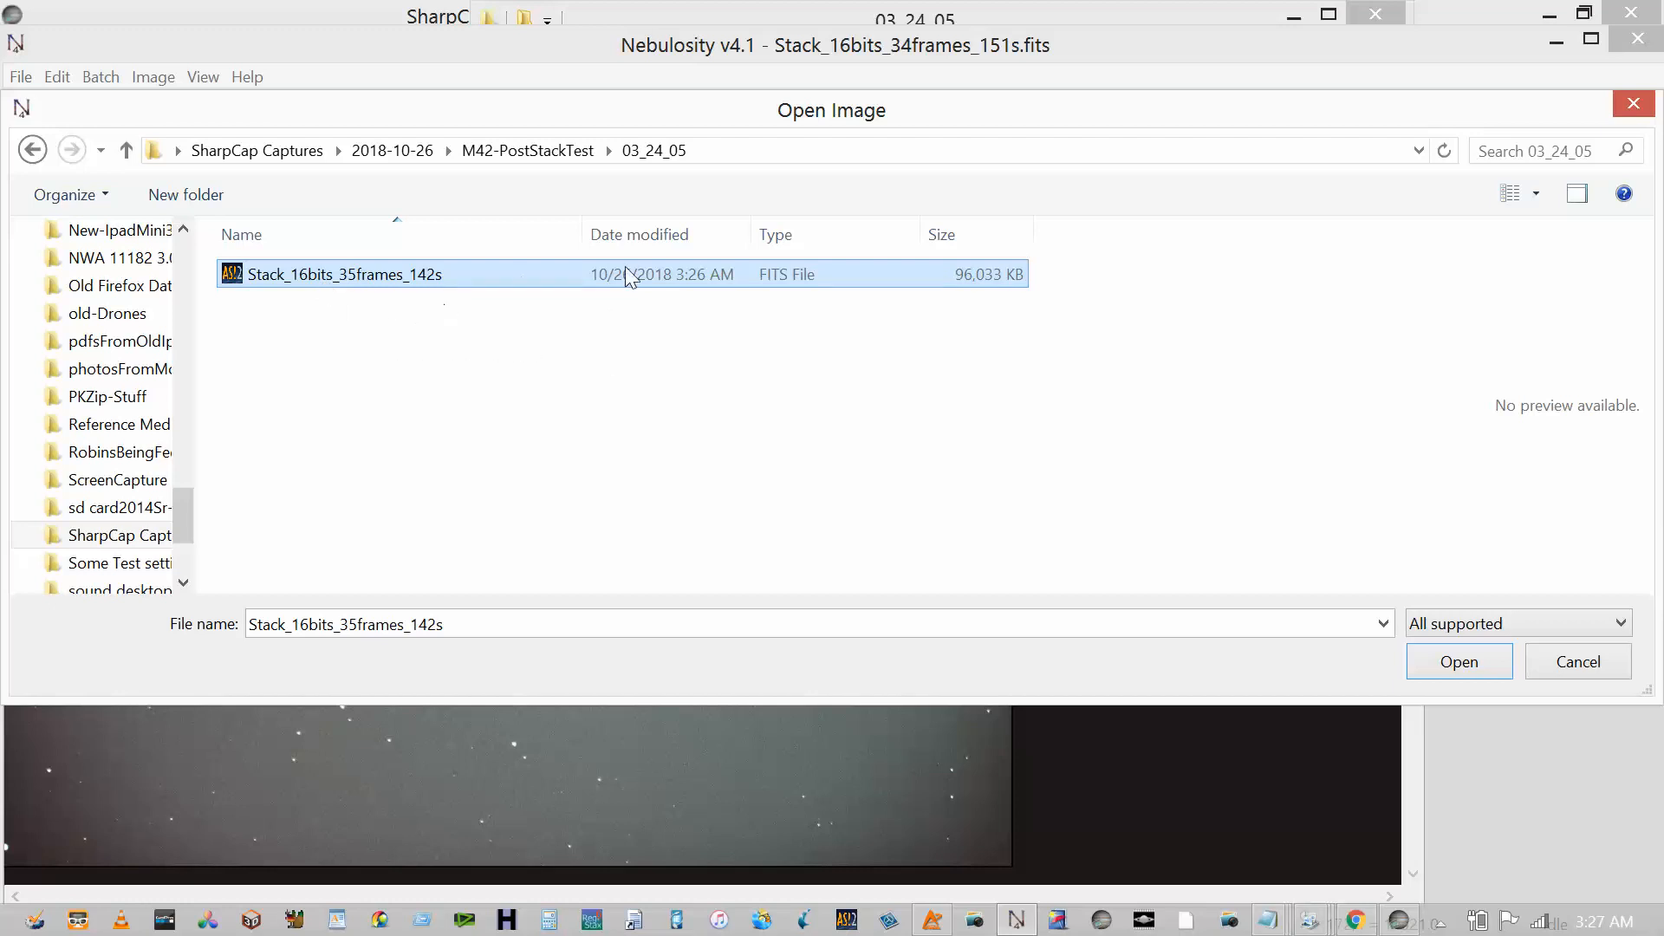
pyautogui.doubleClick(236, 276)
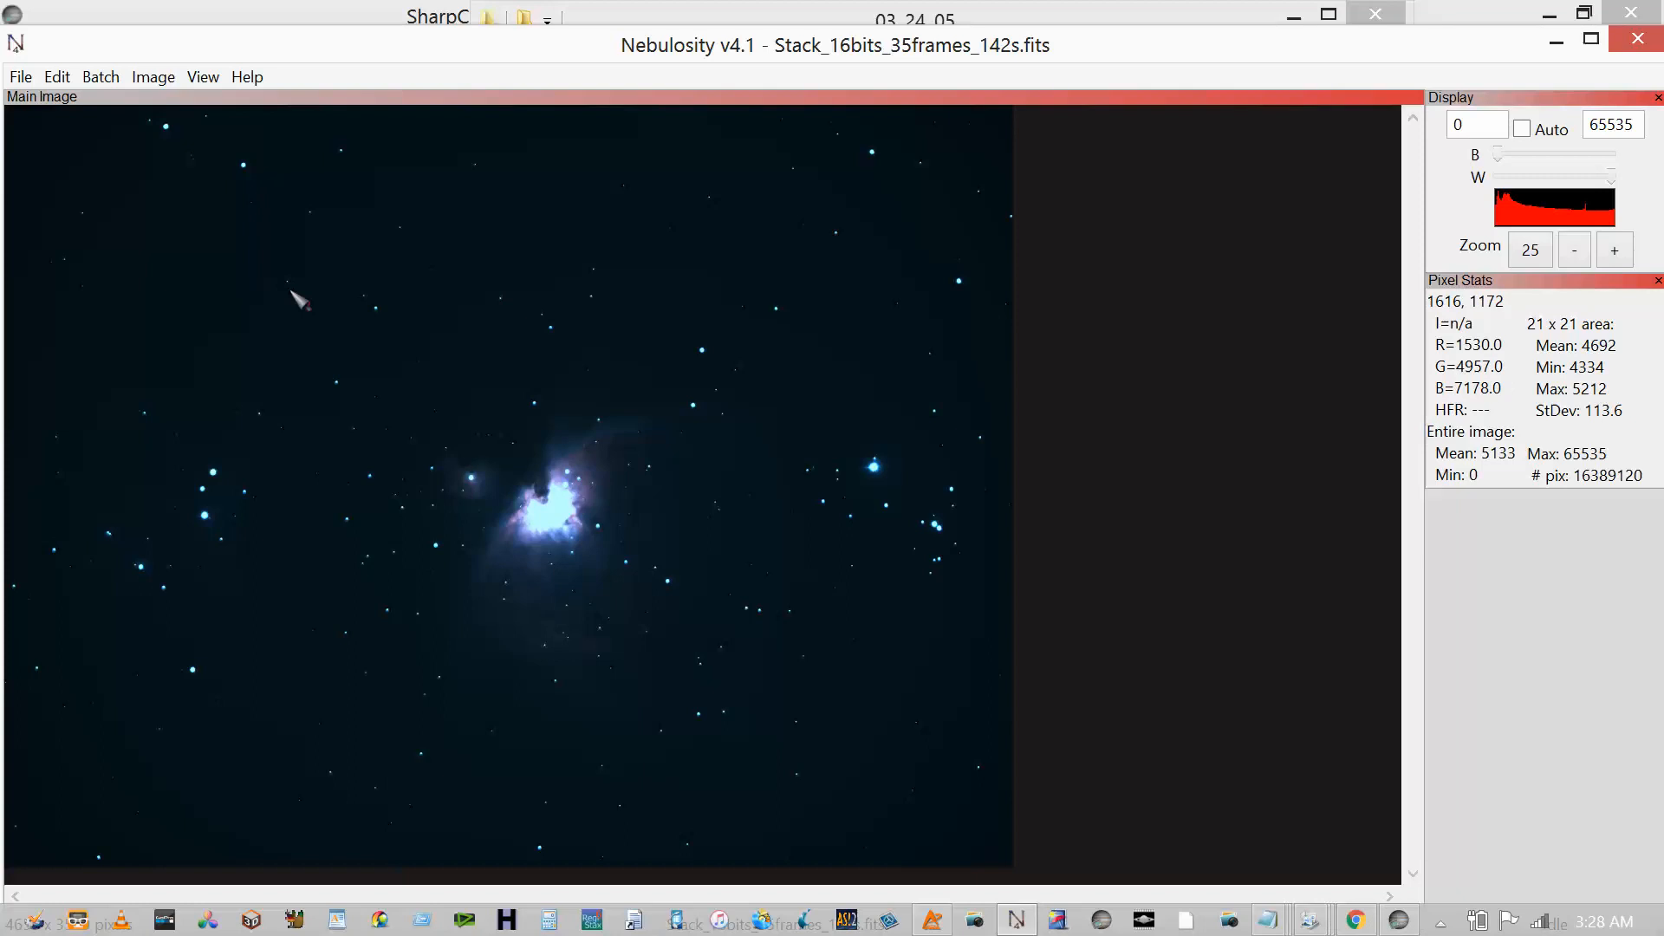
# - Apply Digital Development to the stack with Bkg 100, Xover 5133 and B-Power 1.00
pyautogui.click(141, 80)
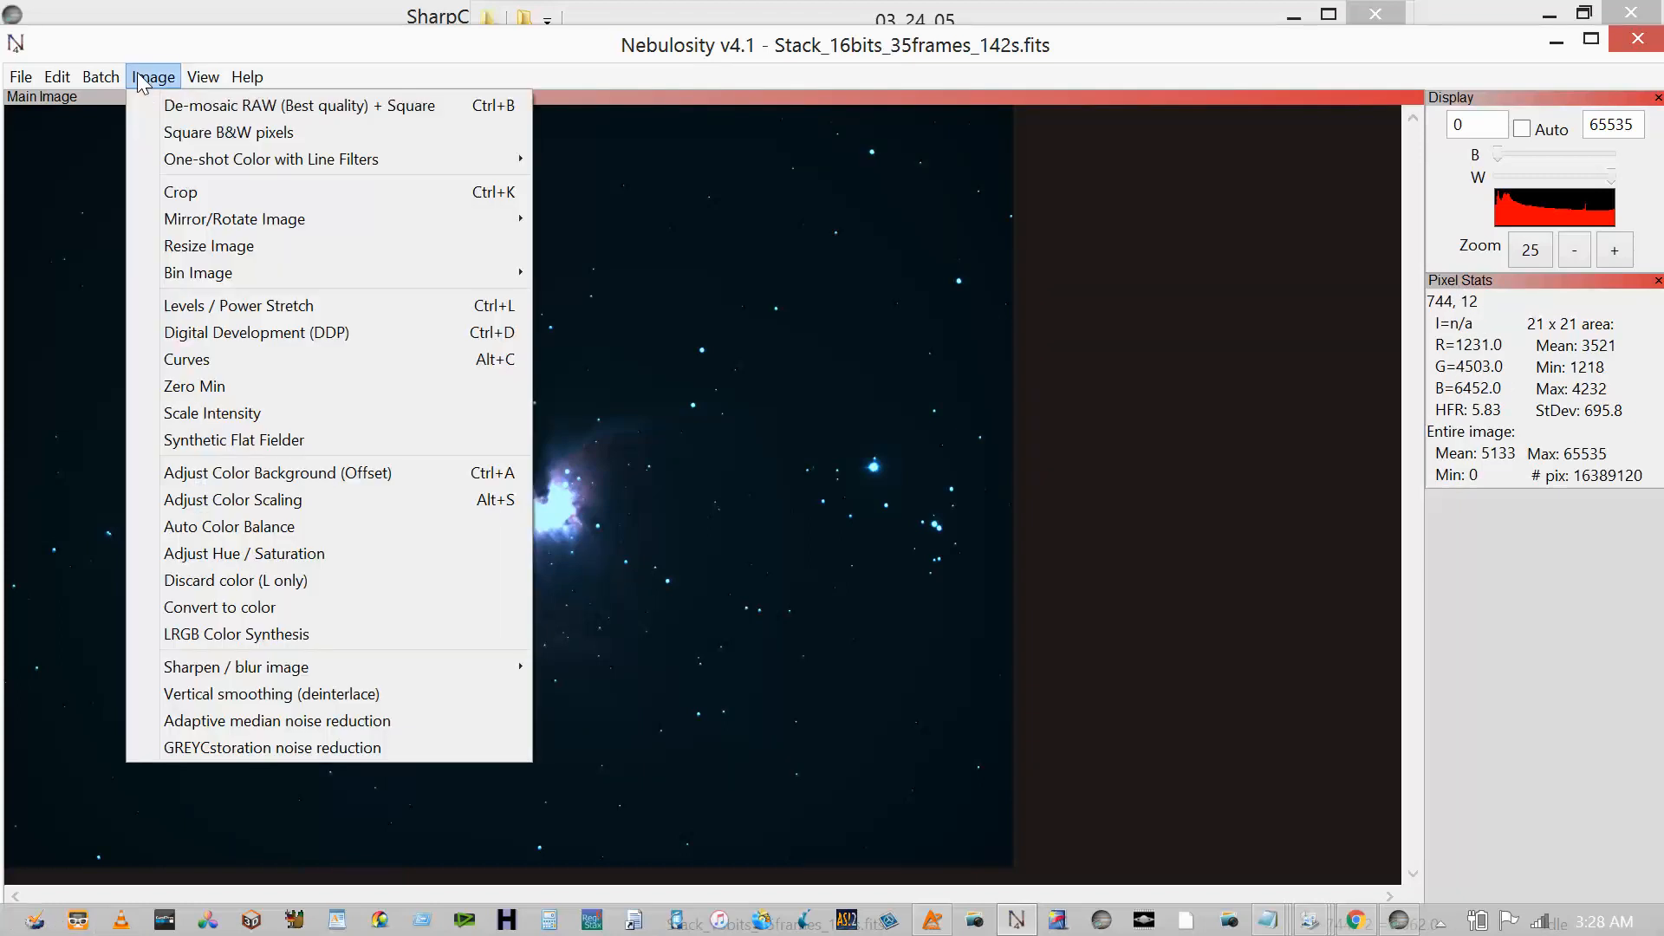
pyautogui.click(240, 332)
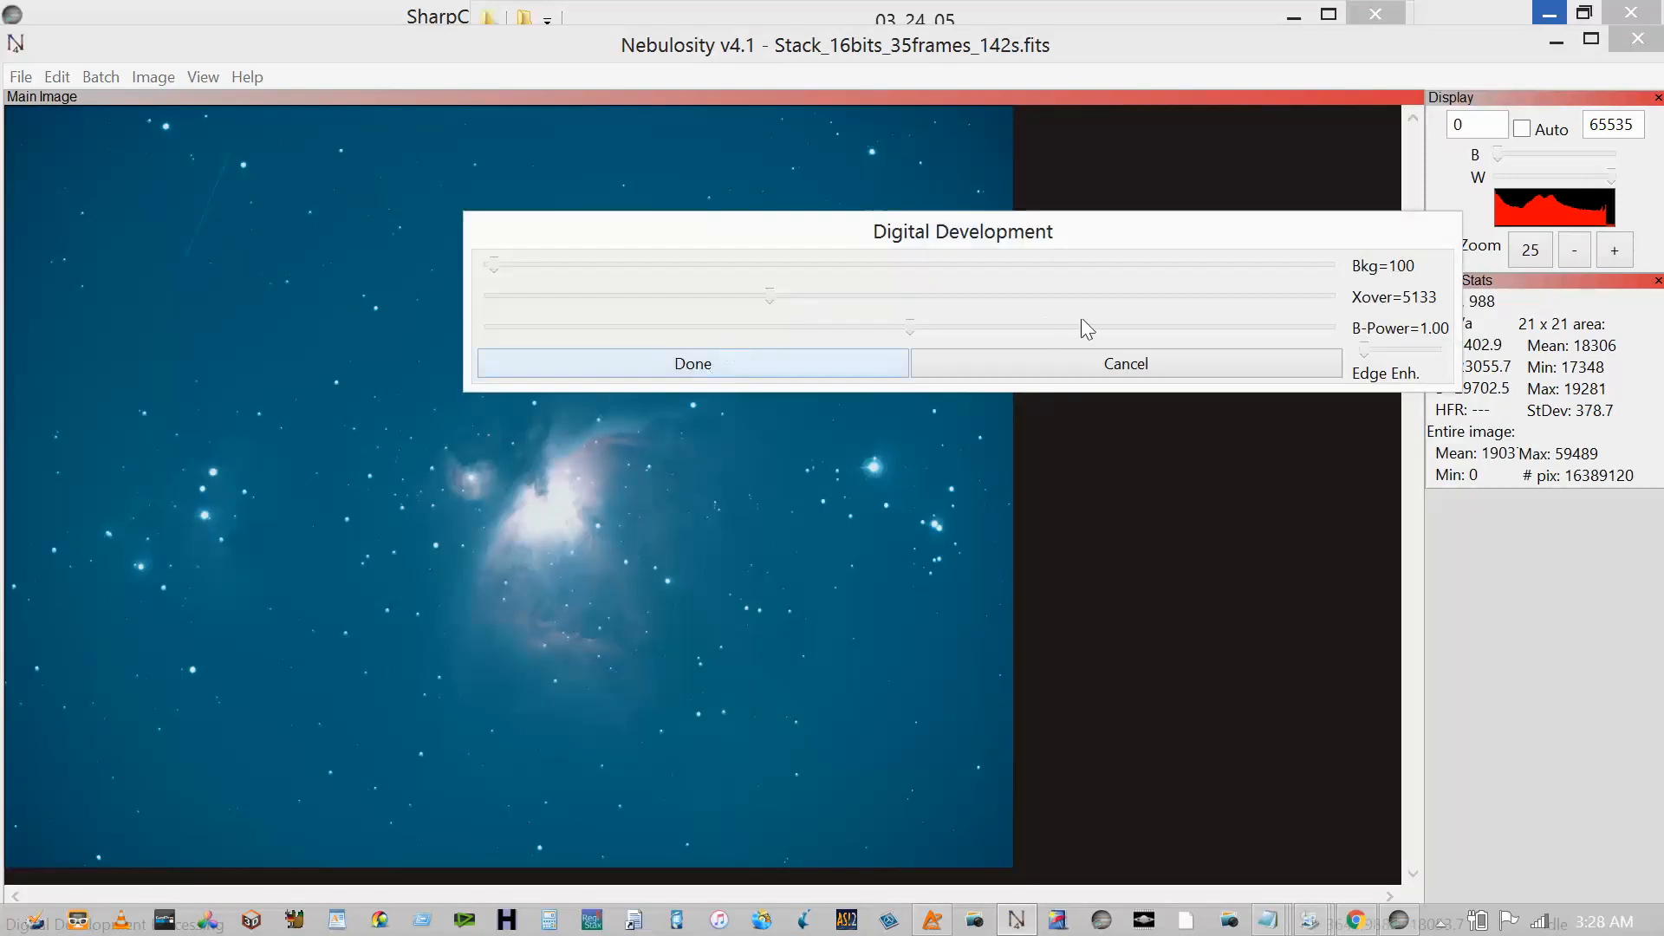
pyautogui.click(688, 364)
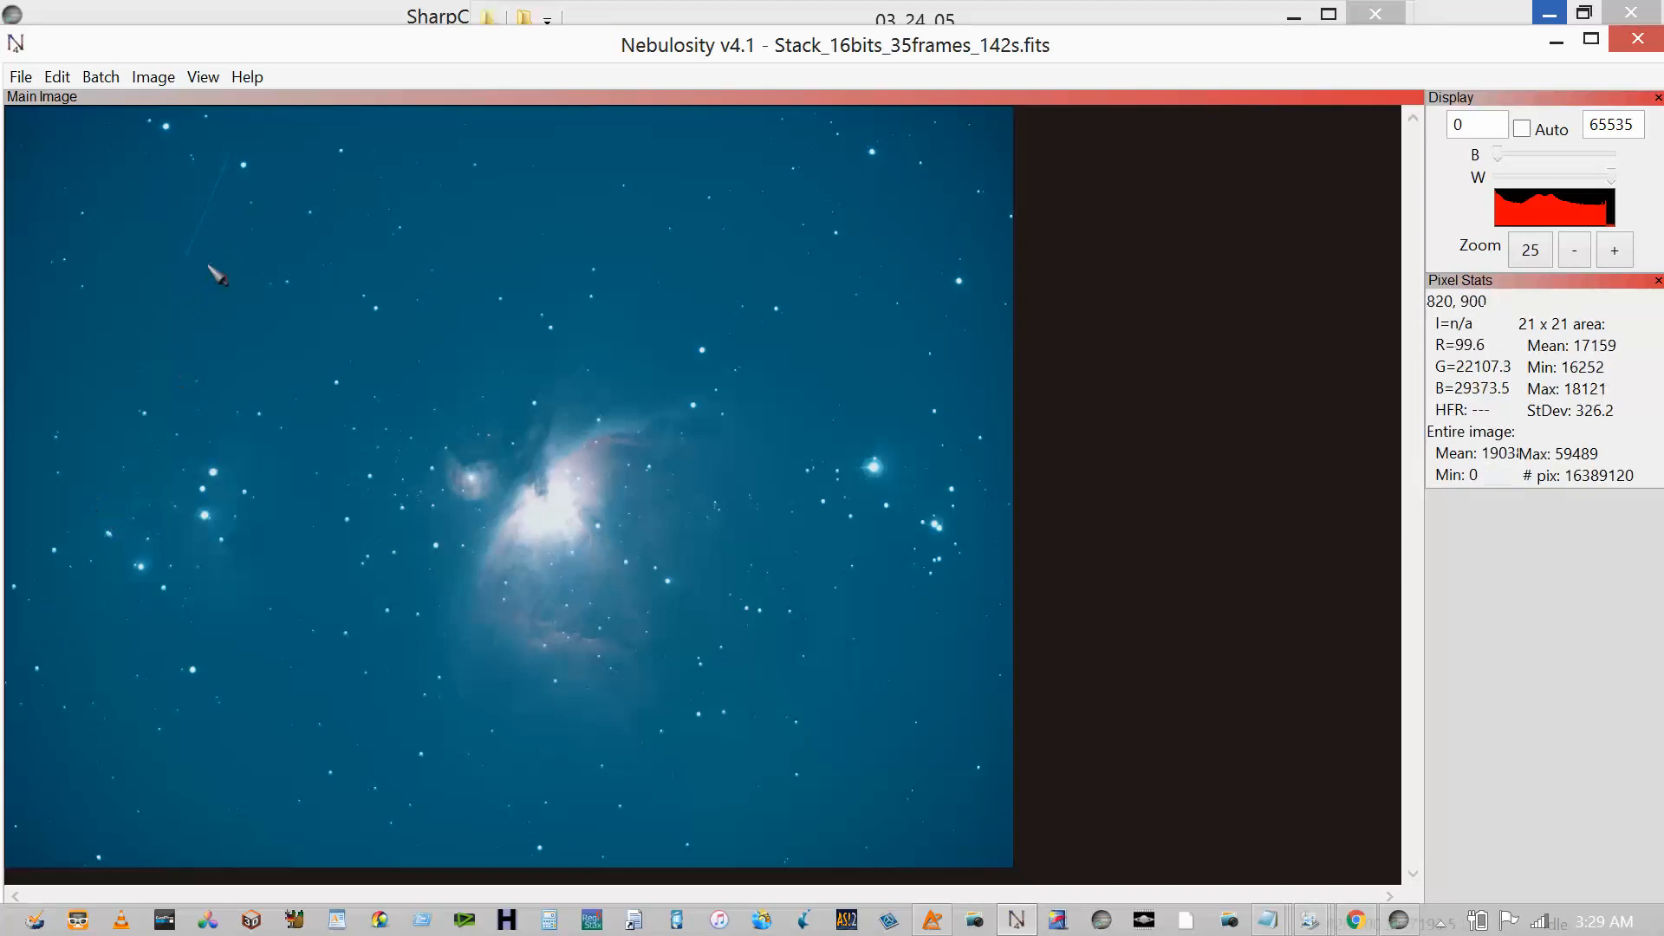
# - Adjust the stack's color background with offsets R=0, G=21968 and B=28744
pyautogui.click(156, 80)
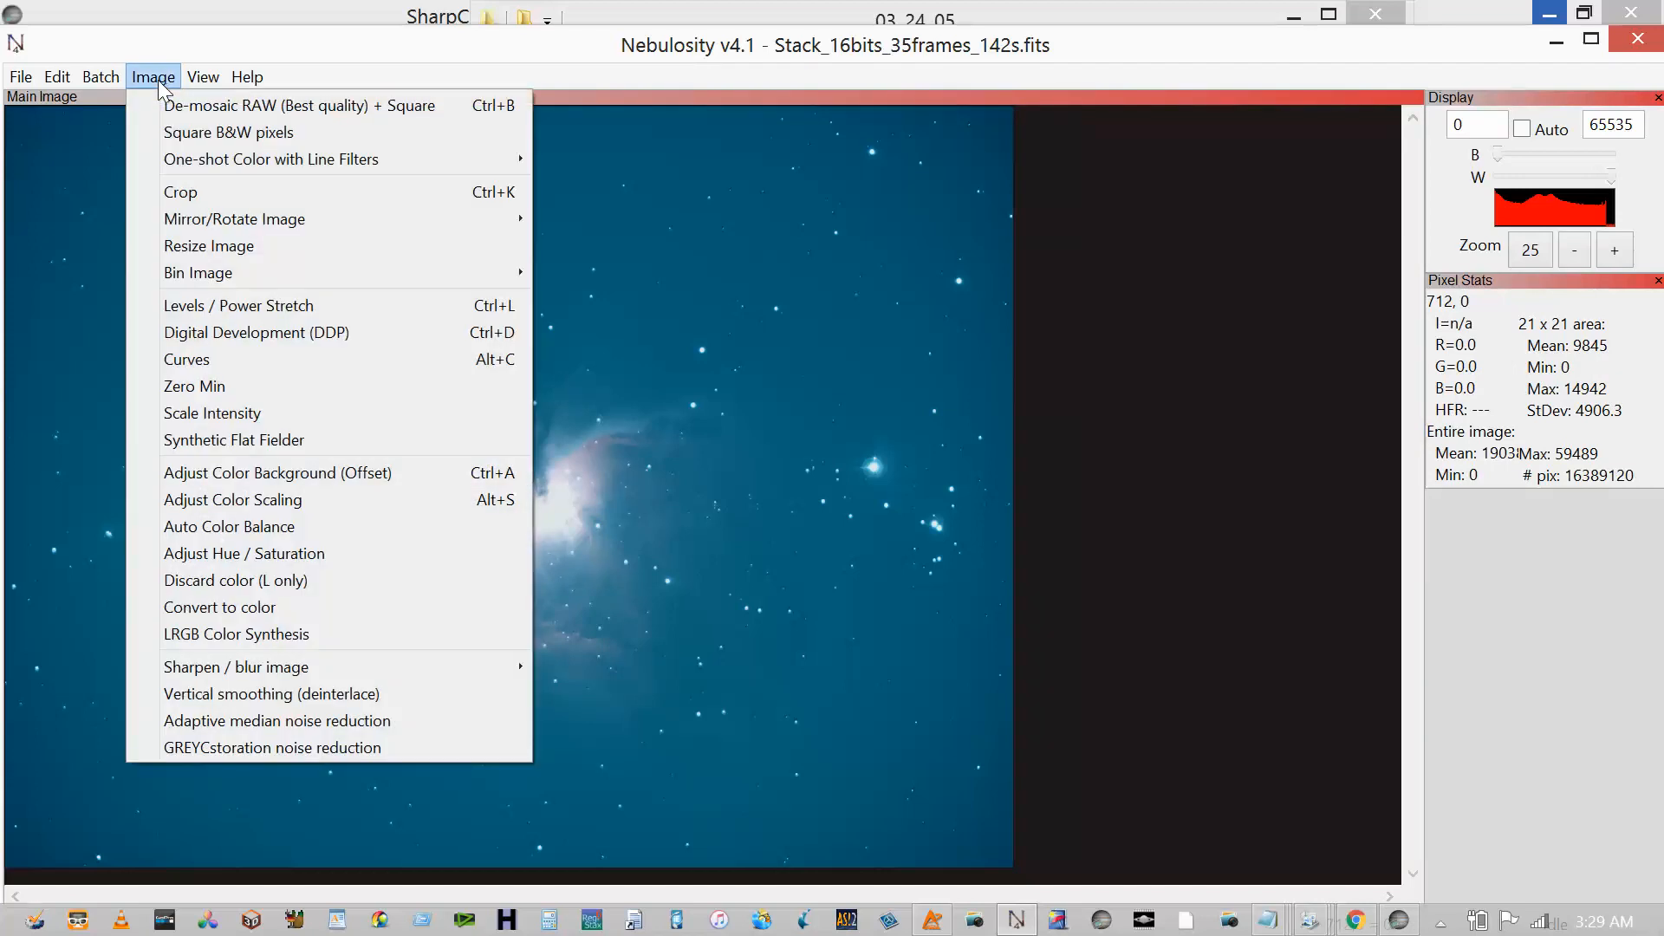
pyautogui.click(324, 475)
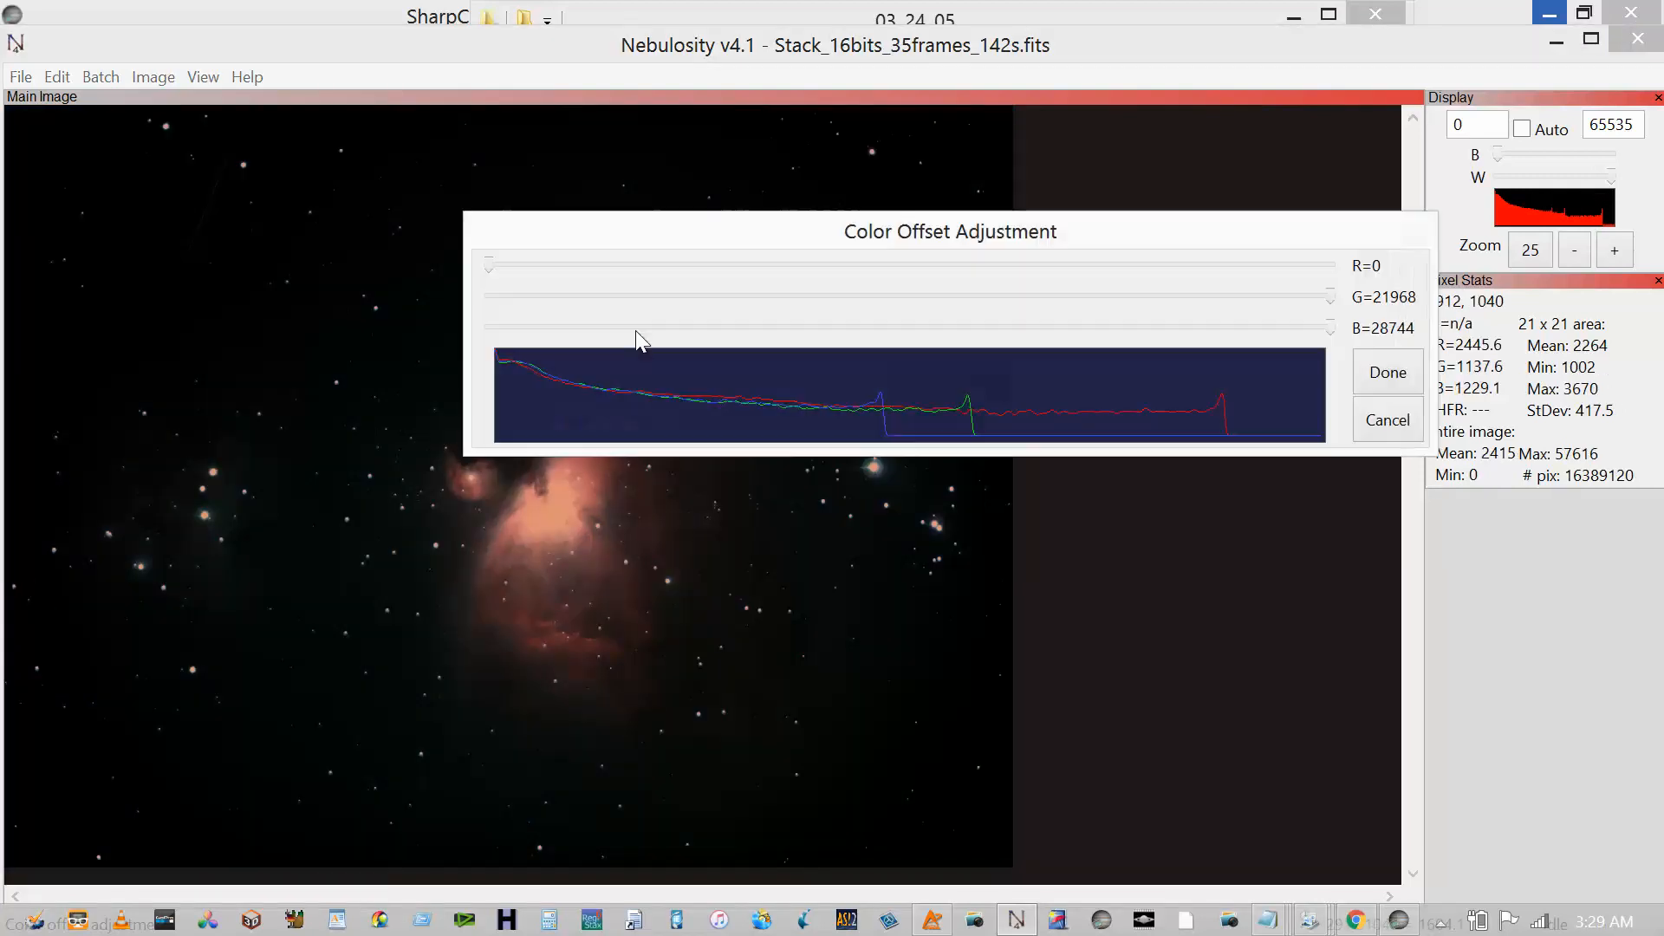
pyautogui.click(1381, 374)
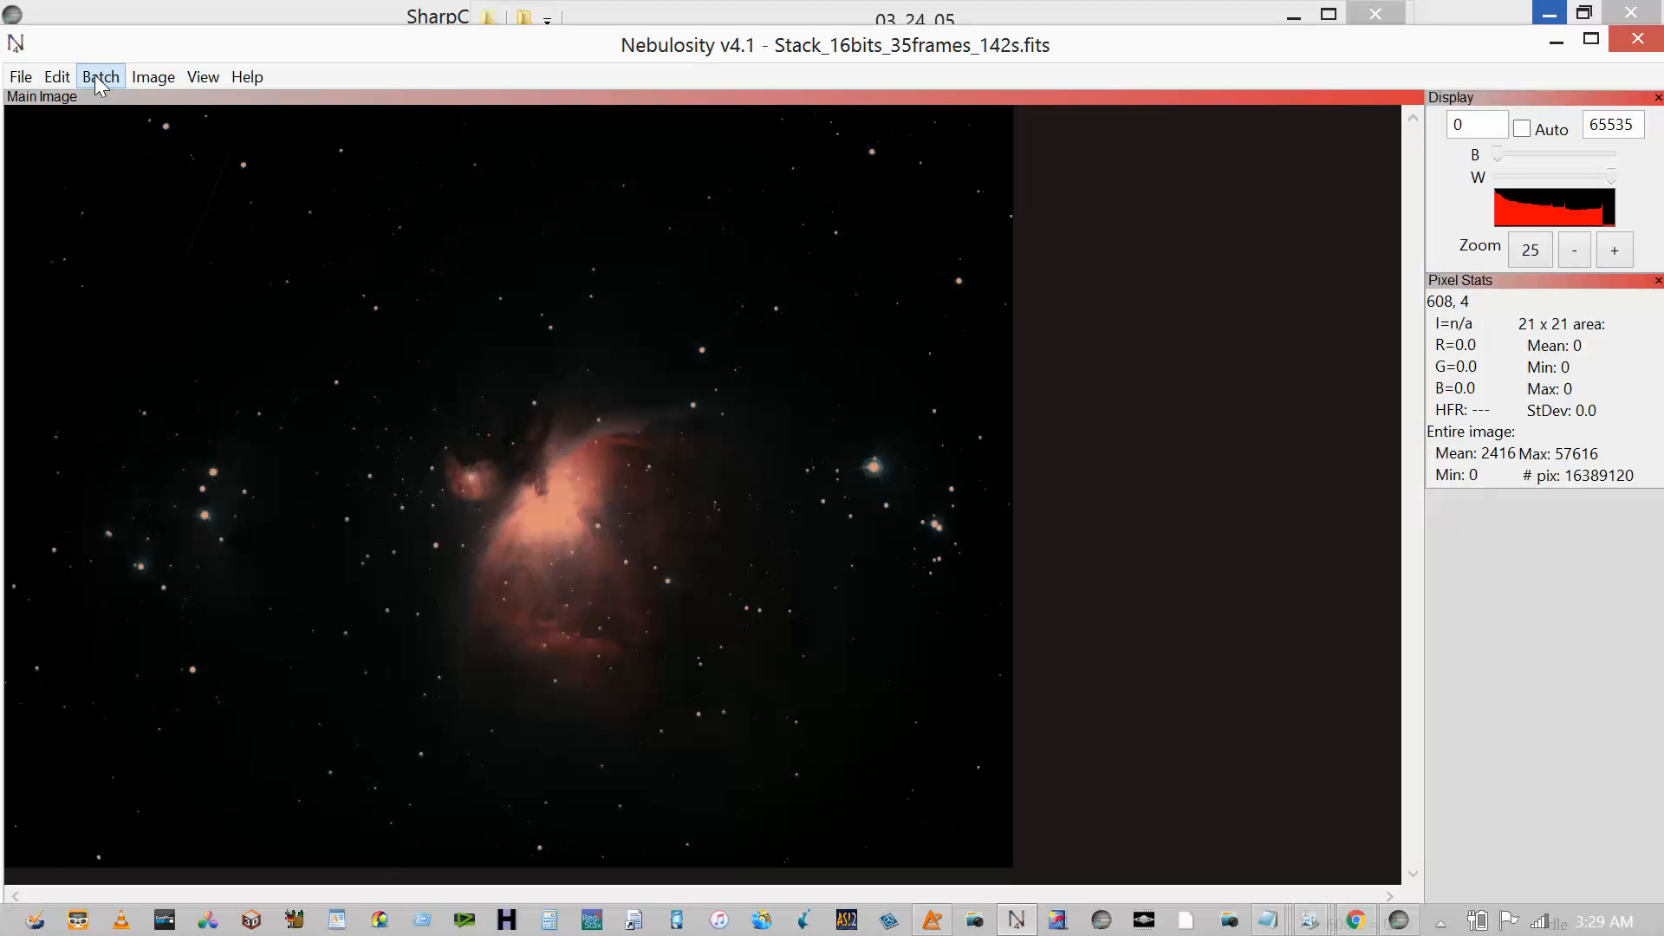
# - Save the processed image as a 16-bit/color TIFF named M42-PostStackingFromFolder-TEST in the 03_24_05 folder
pyautogui.click(142, 80)
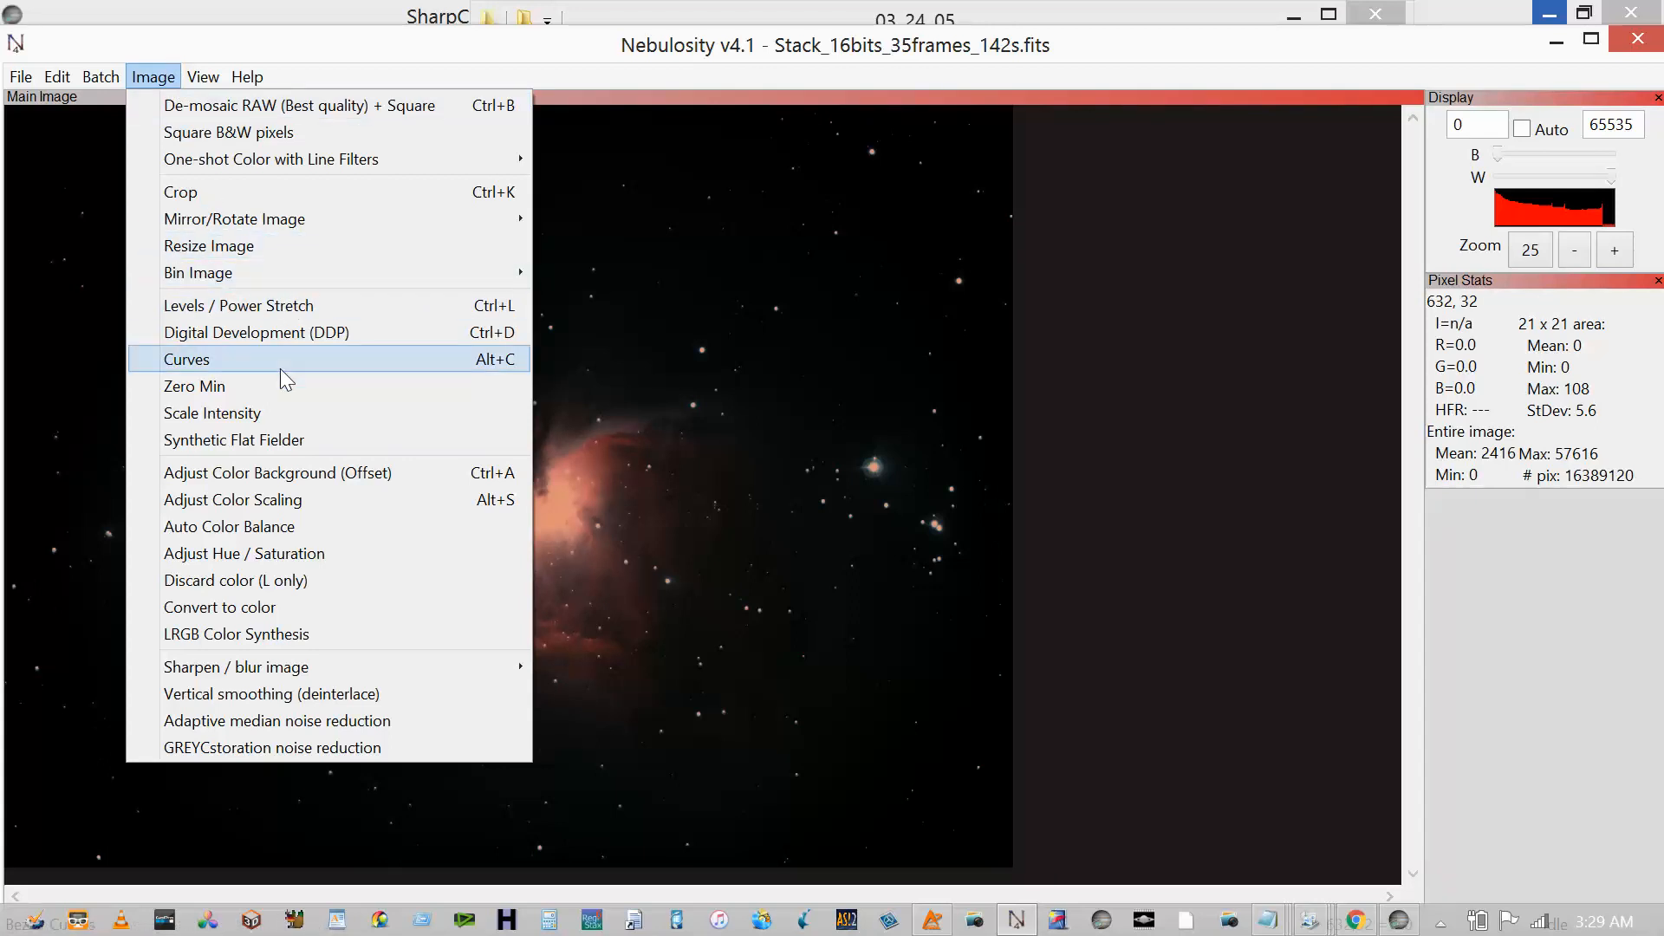
pyautogui.click(21, 82)
pyautogui.click(20, 80)
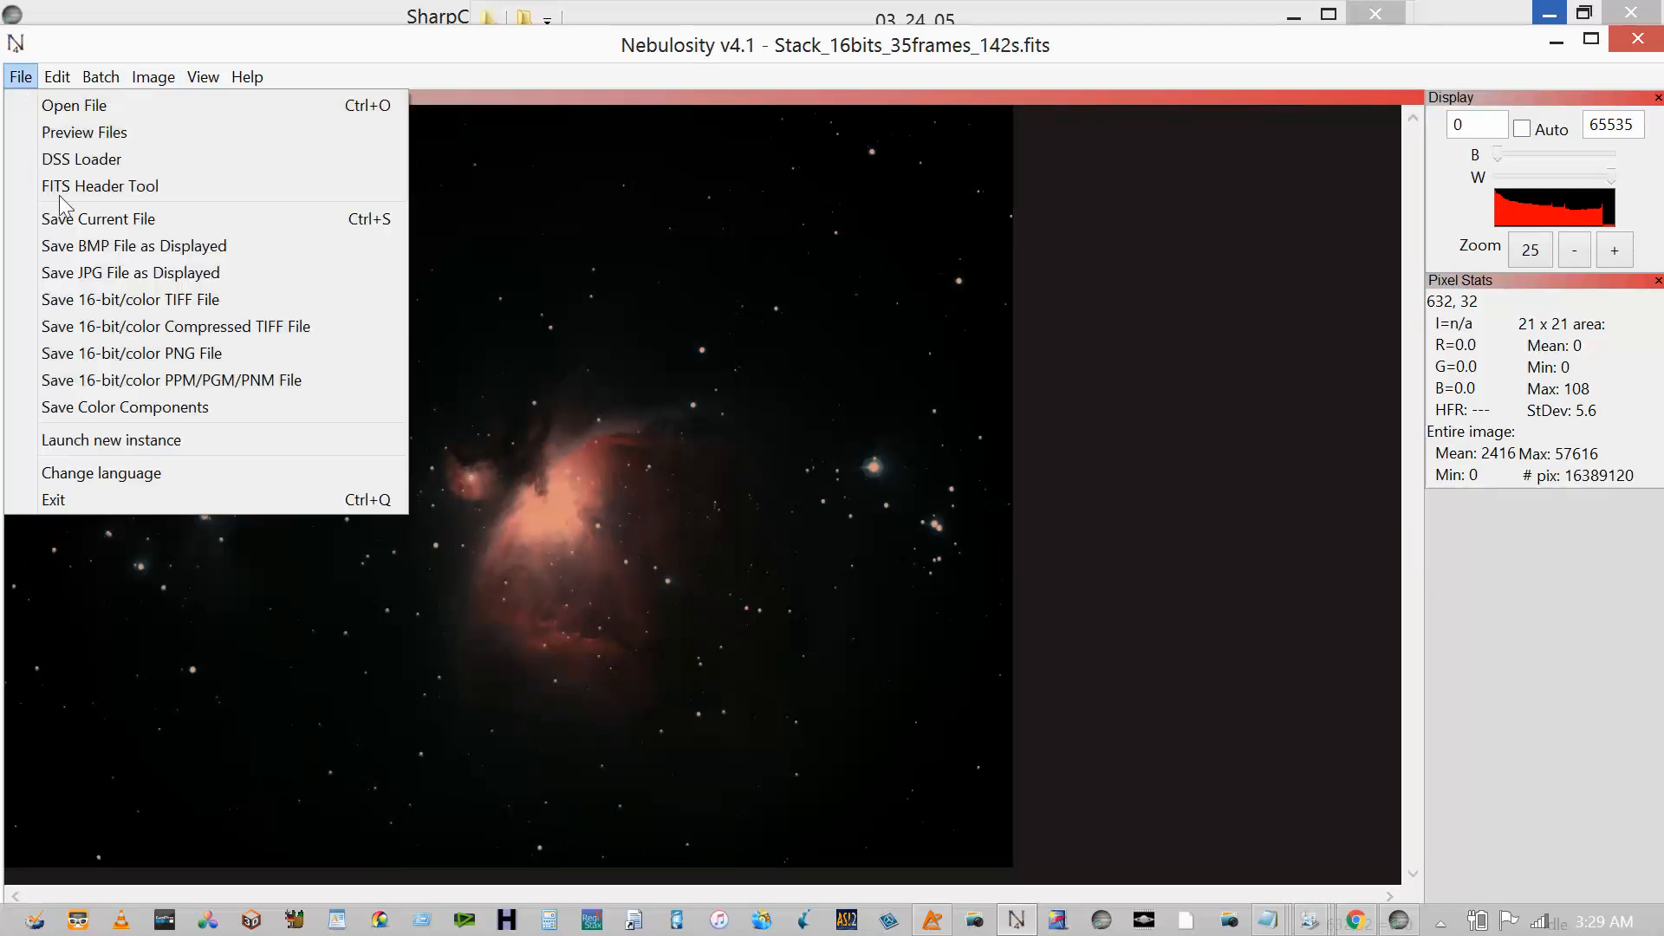
pyautogui.click(112, 303)
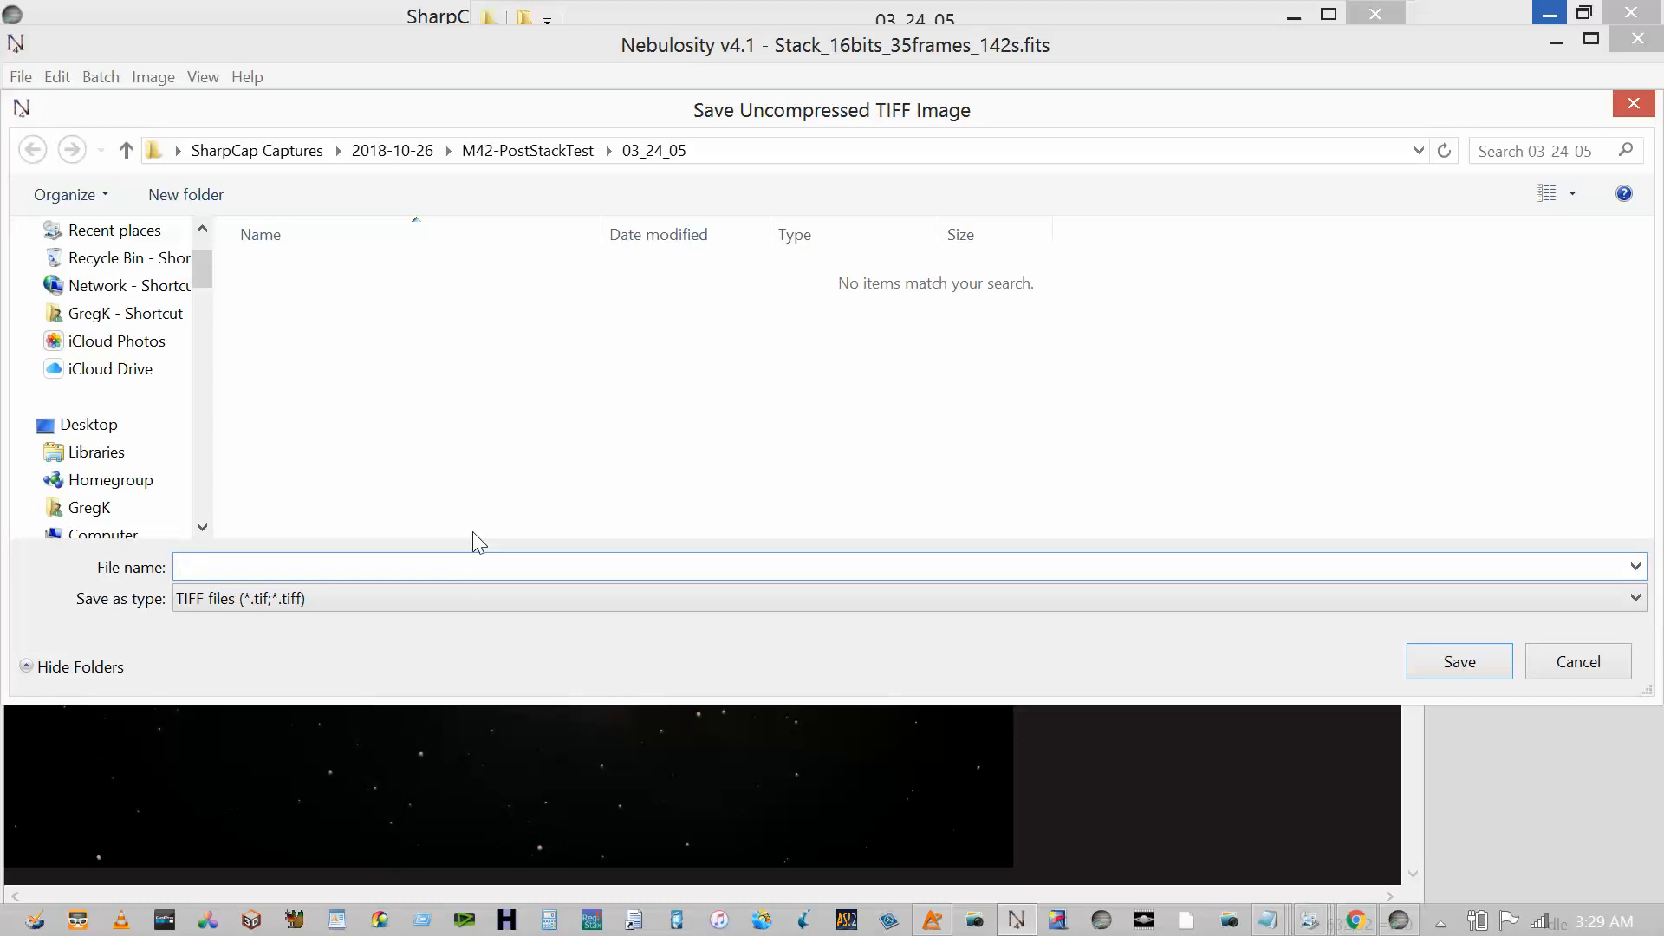
pyautogui.press('BackSpace')
pyautogui.press('BackSpace')
pyautogui.press('BackSpace')
pyautogui.write('M42-PostStackingFromFolder')
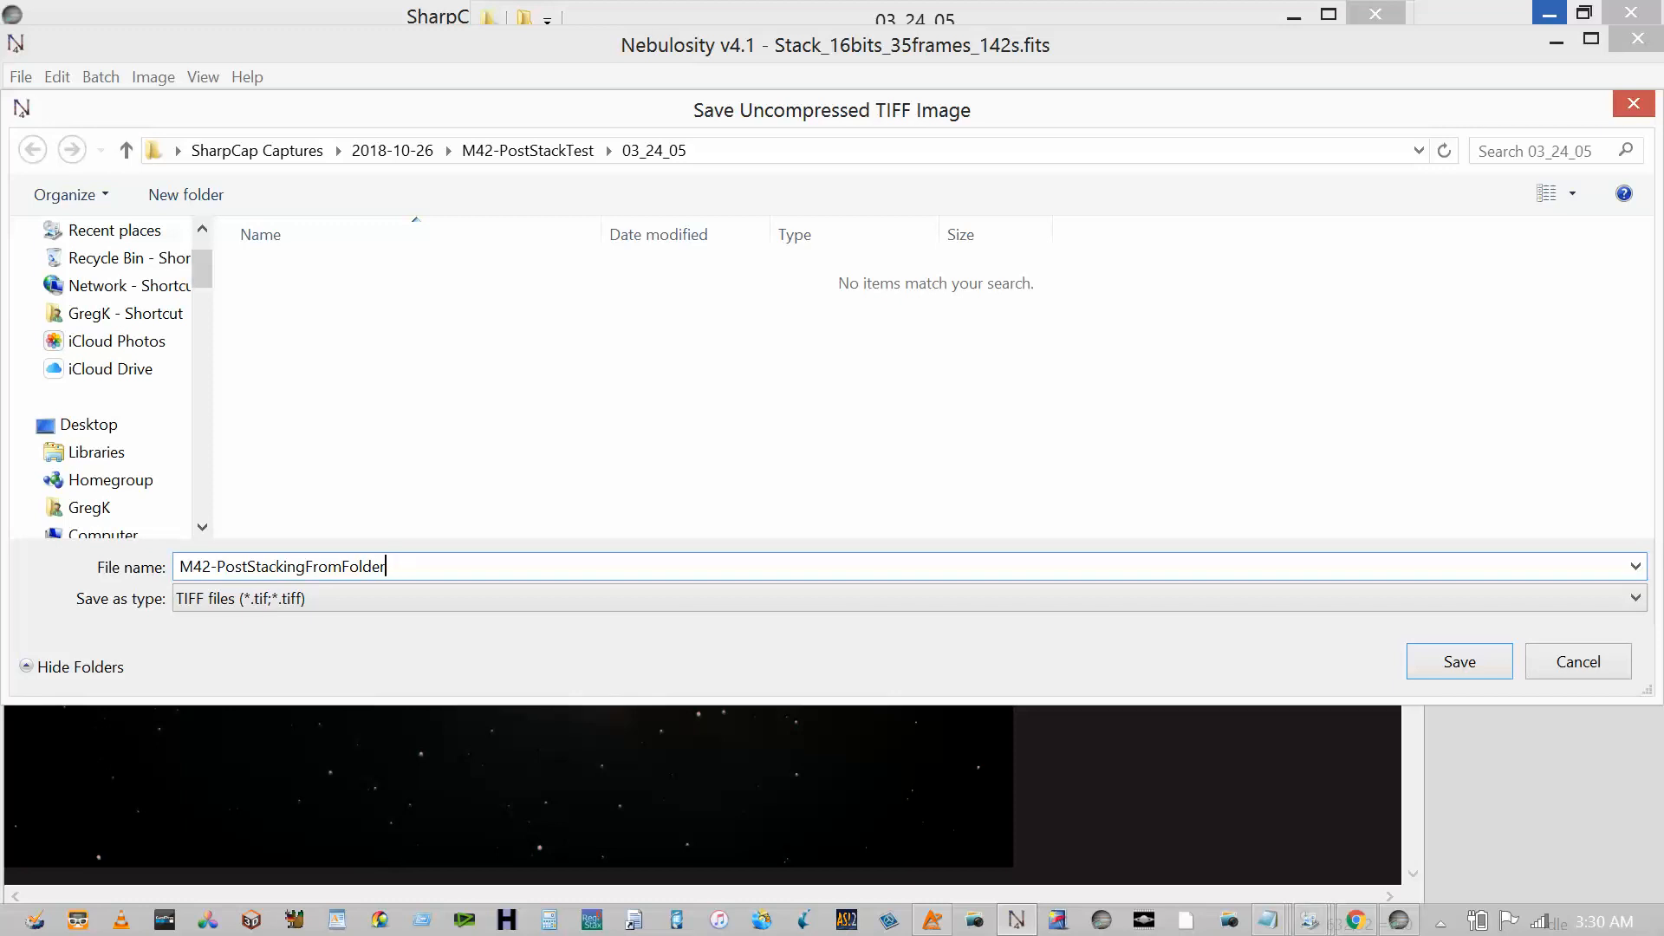
pyautogui.write('est')
pyautogui.press('BackSpace')
pyautogui.press('BackSpace')
pyautogui.press('BackSpace')
pyautogui.write('EST')
pyautogui.click(1434, 666)
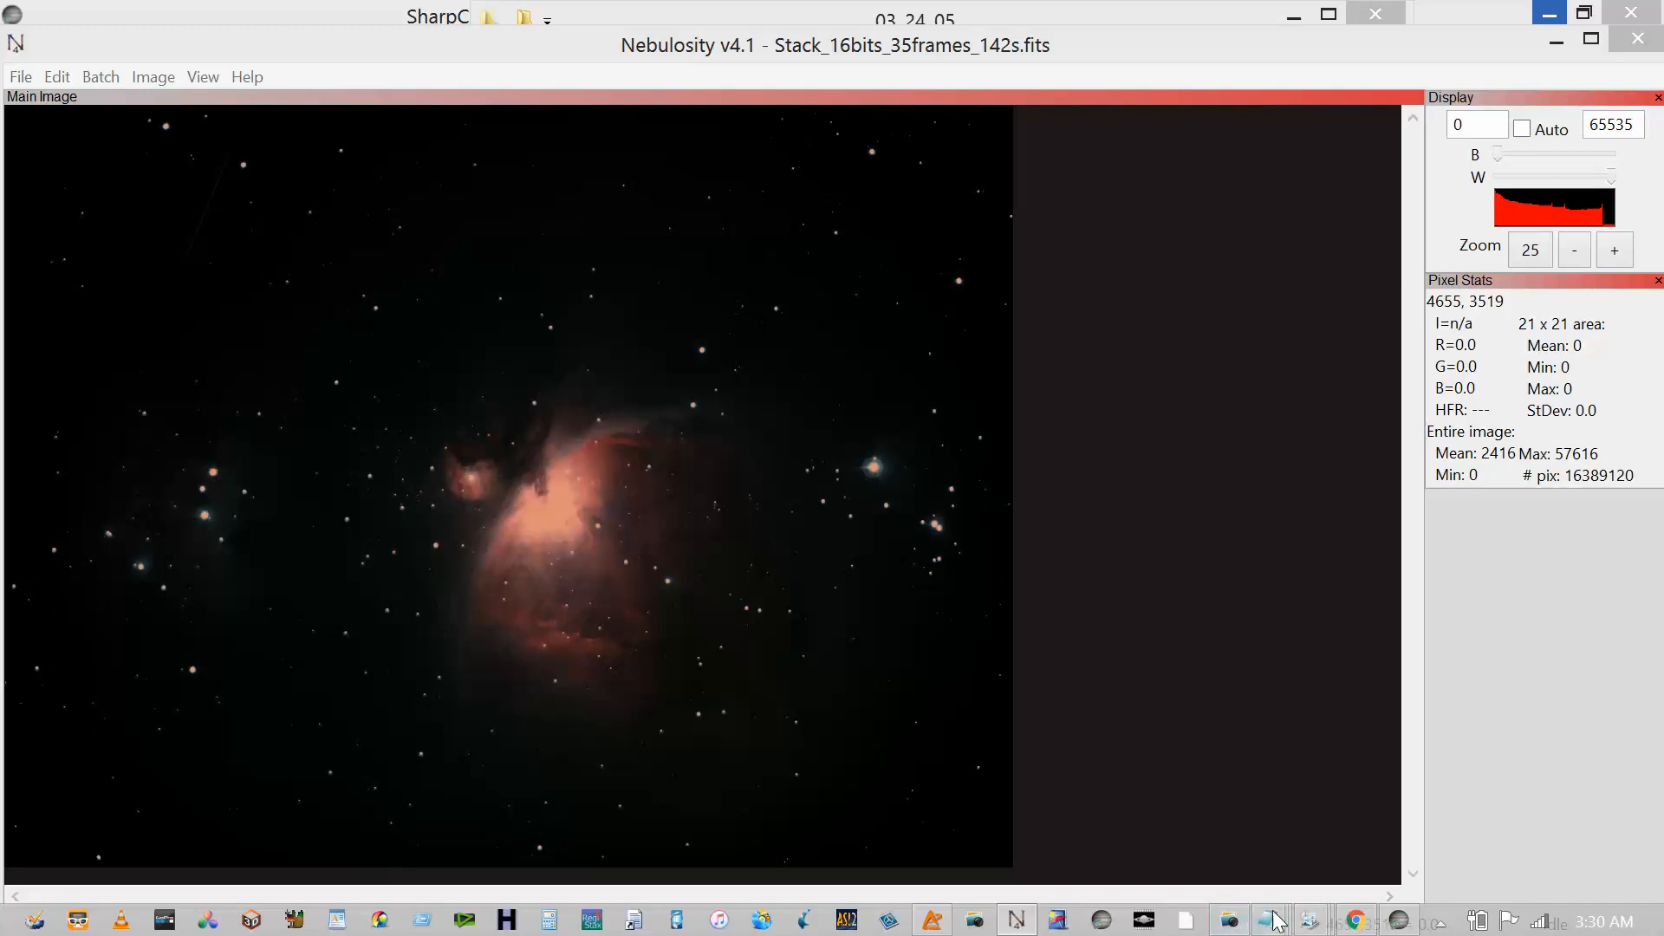
# - Select M42-PostStackingFromFolder-TEST in the 03_24_05 folder window and switch to Astra Image PLUS
pyautogui.moveTo(1274, 920)
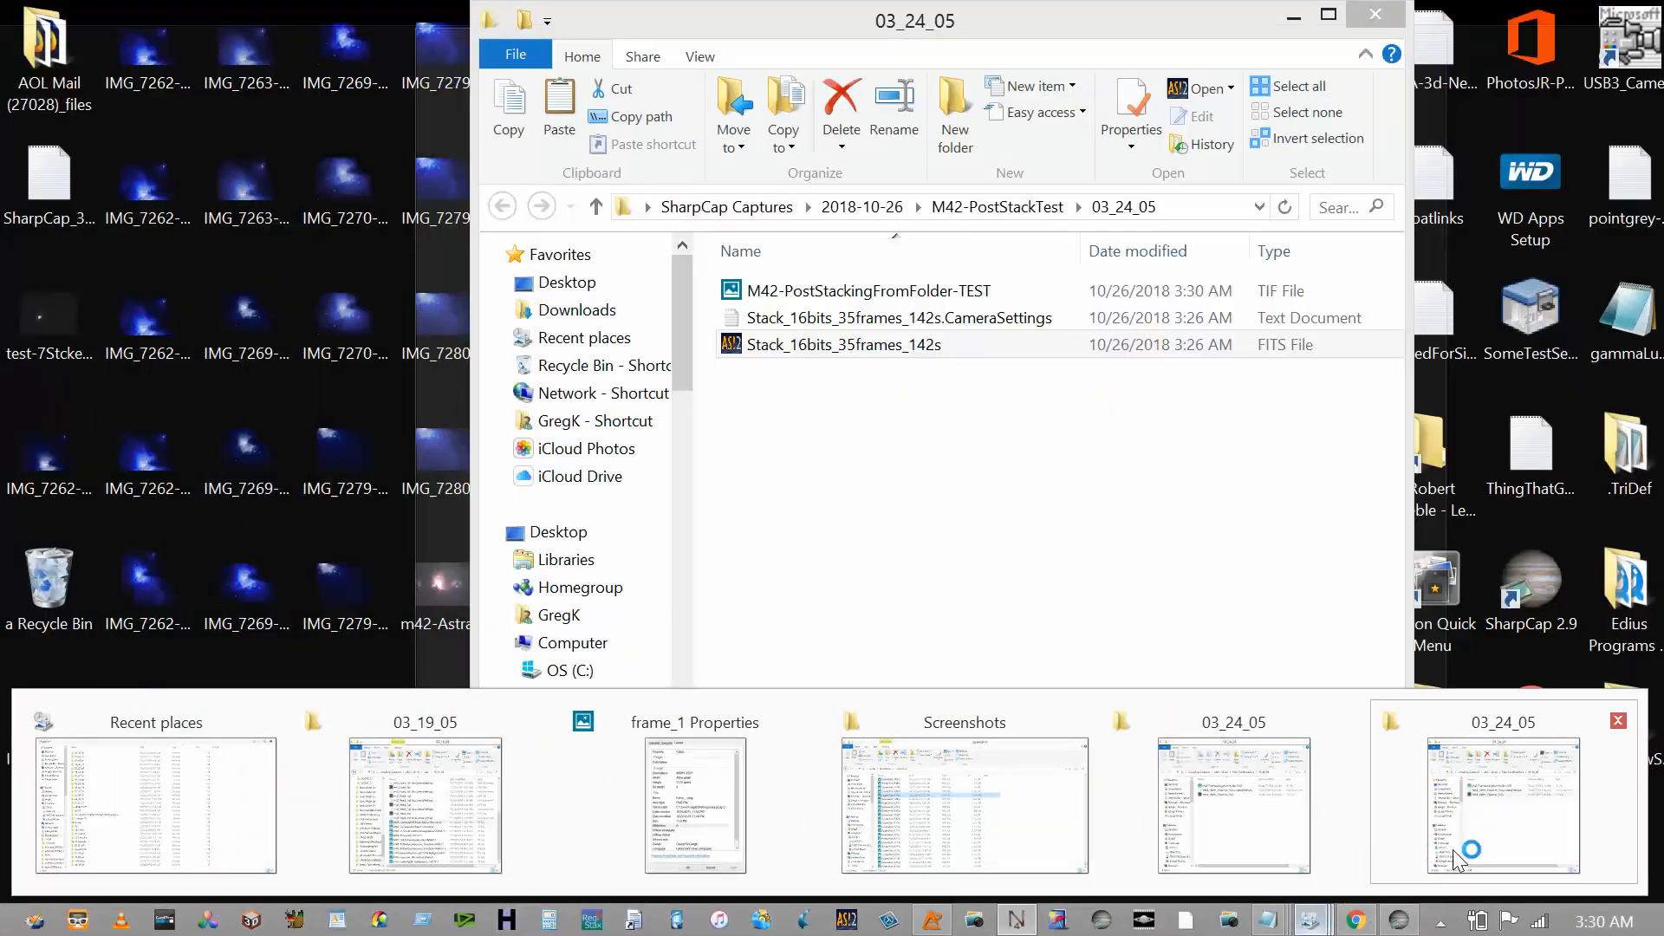
pyautogui.click(1456, 858)
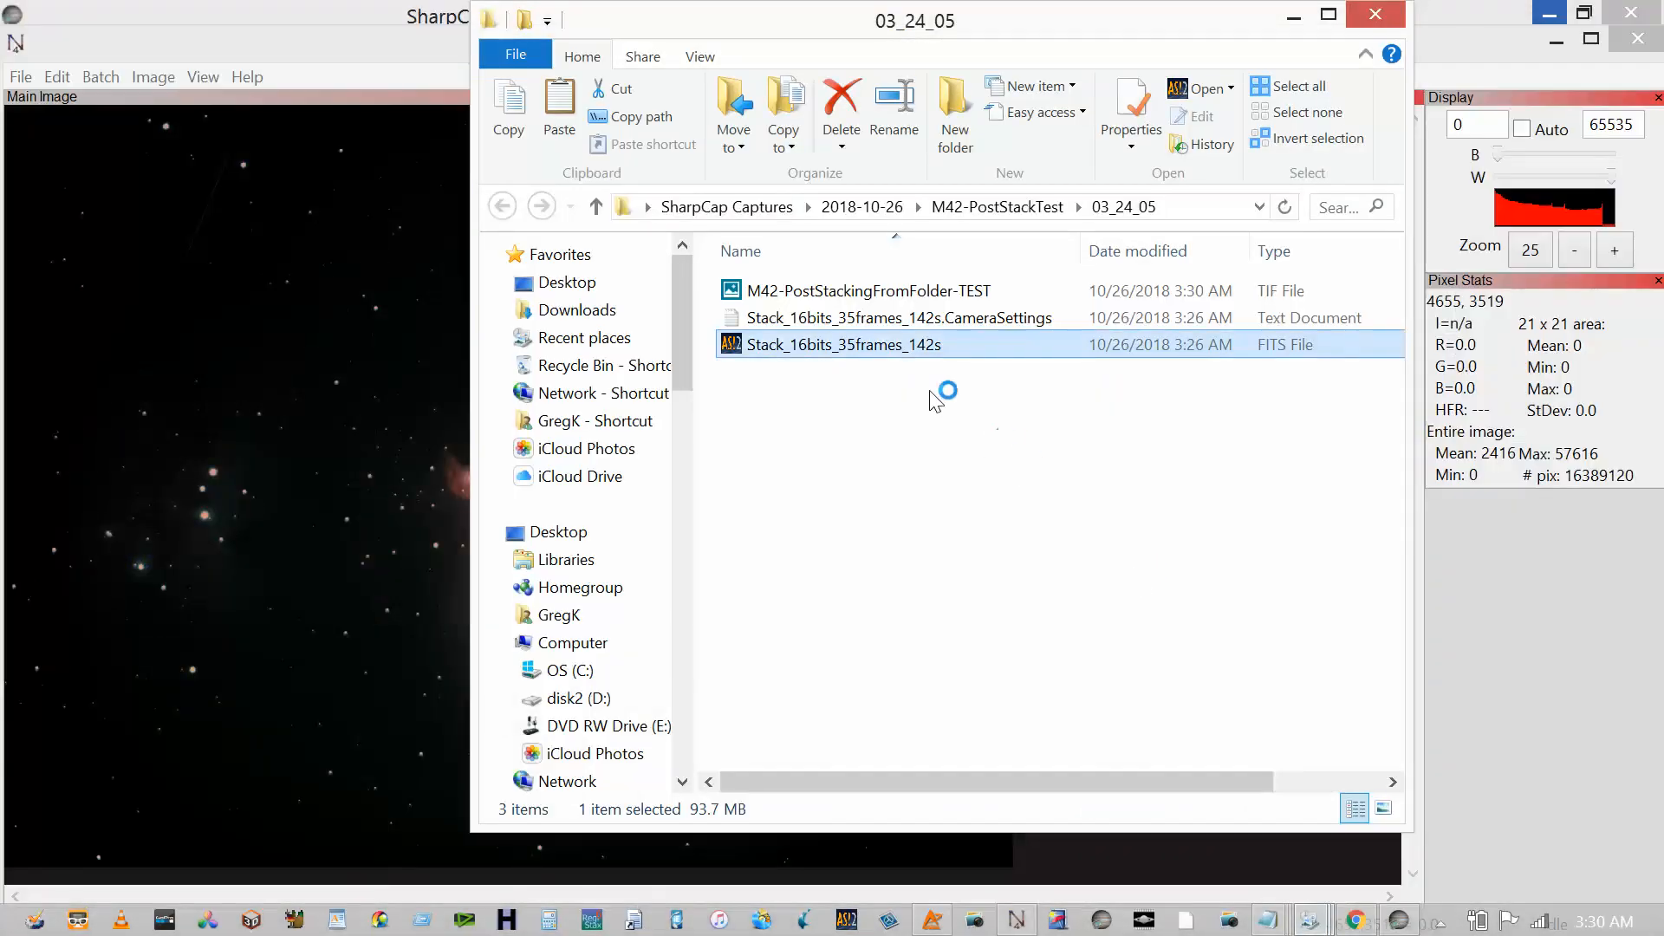
pyautogui.click(869, 293)
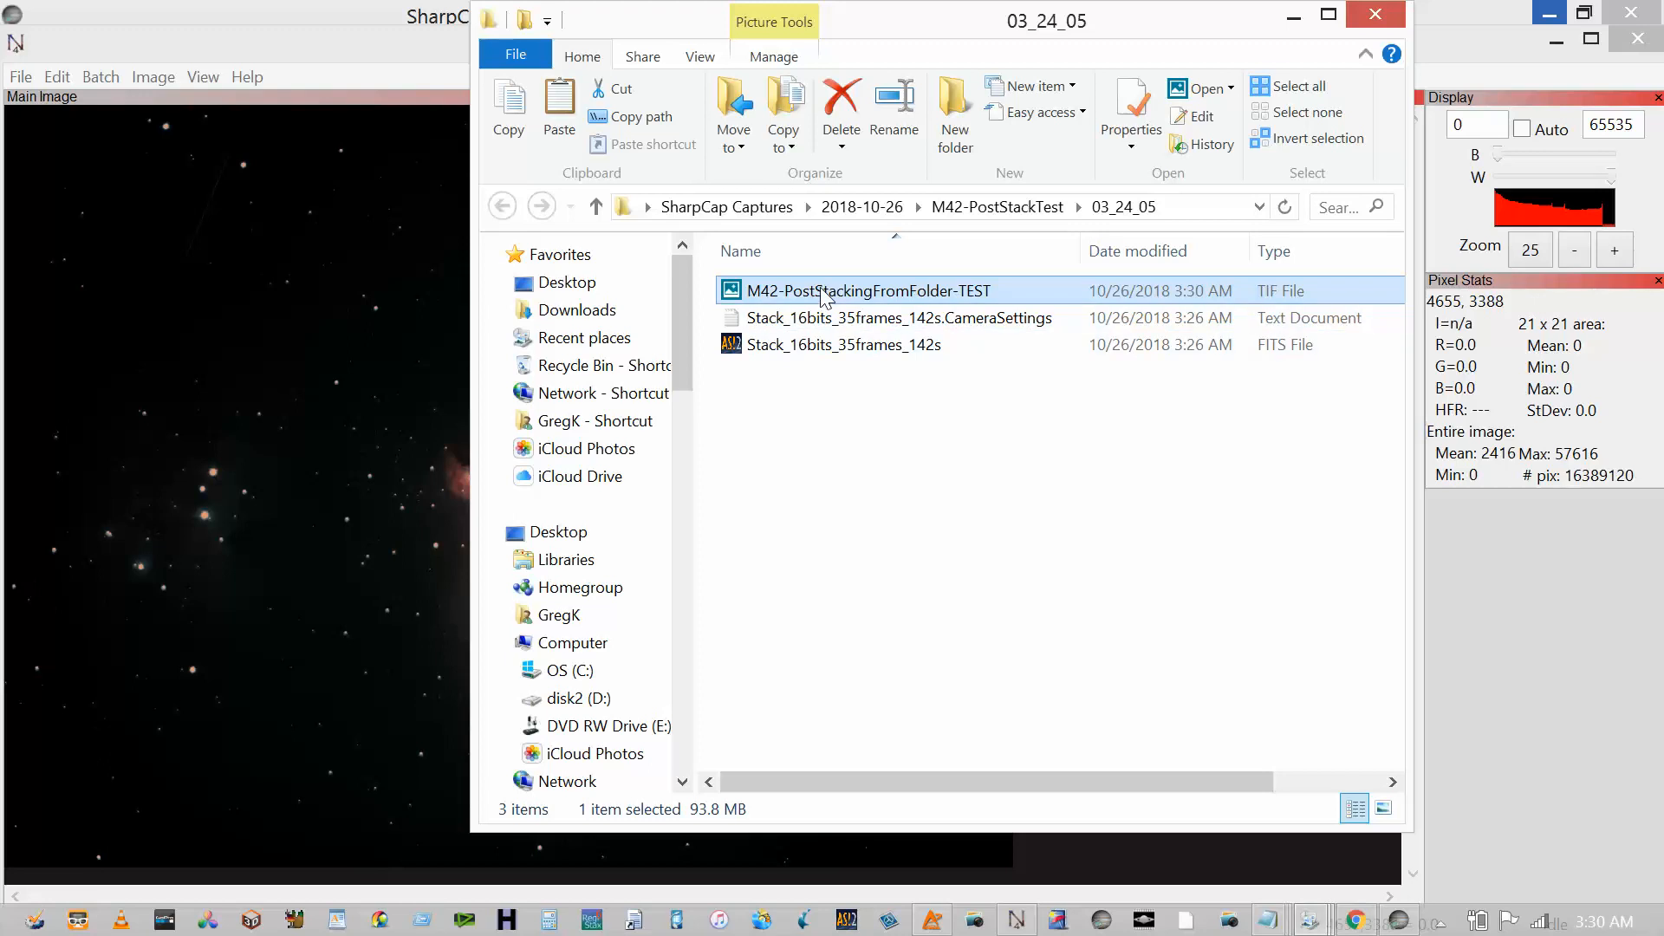
pyautogui.moveTo(824, 297)
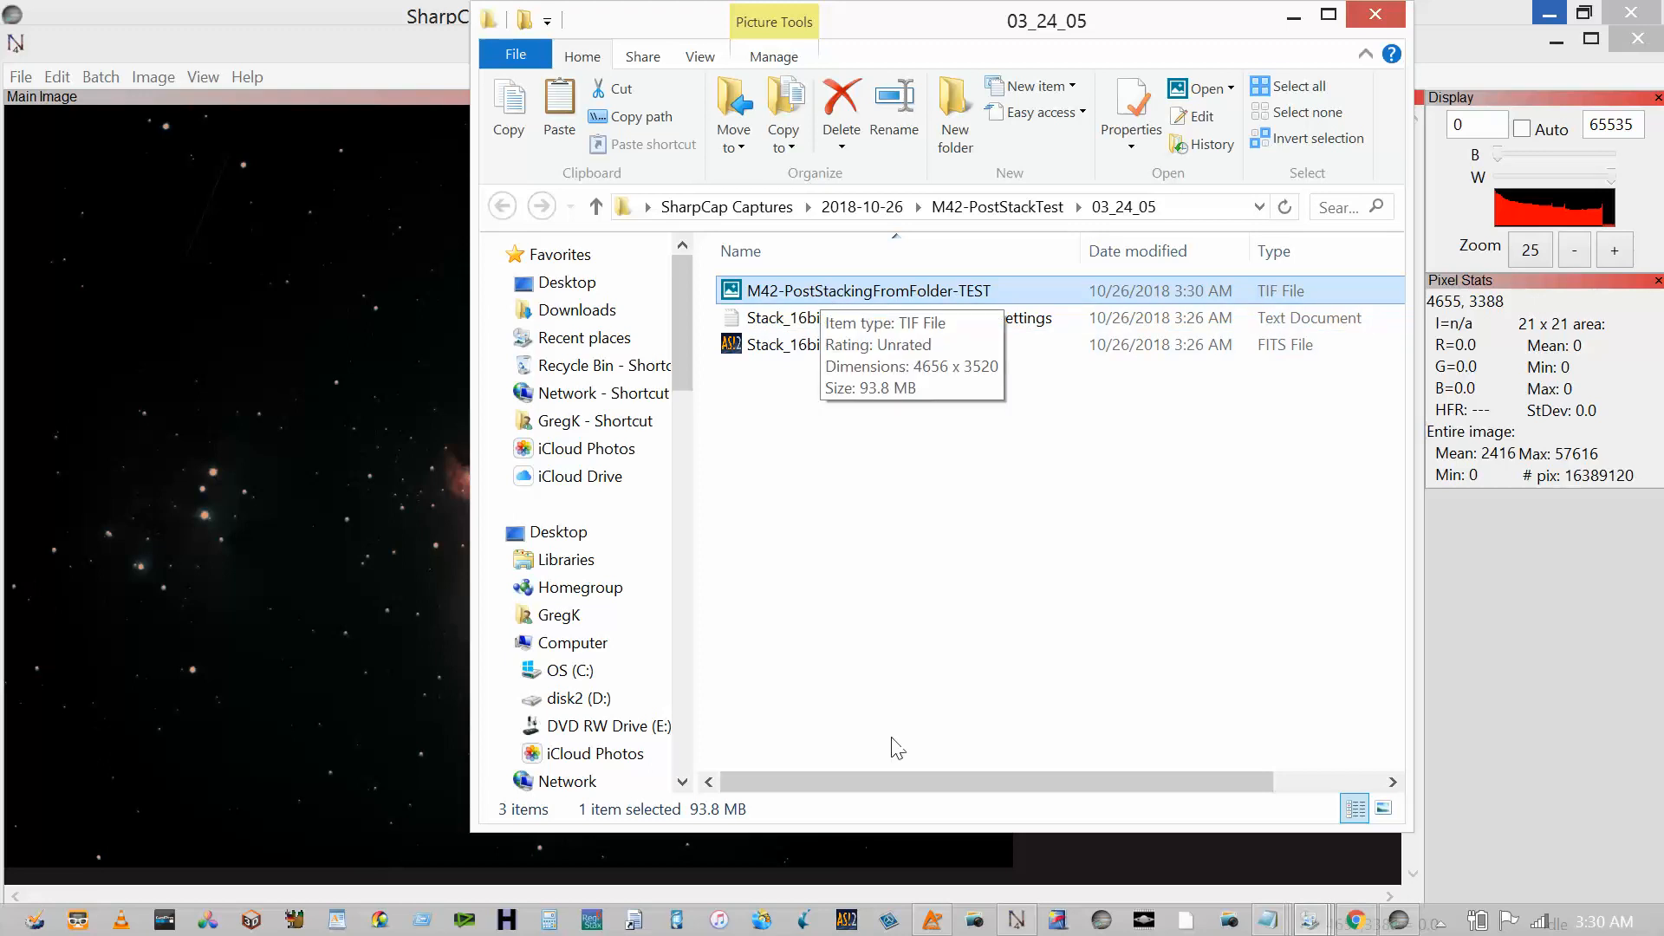
pyautogui.click(934, 921)
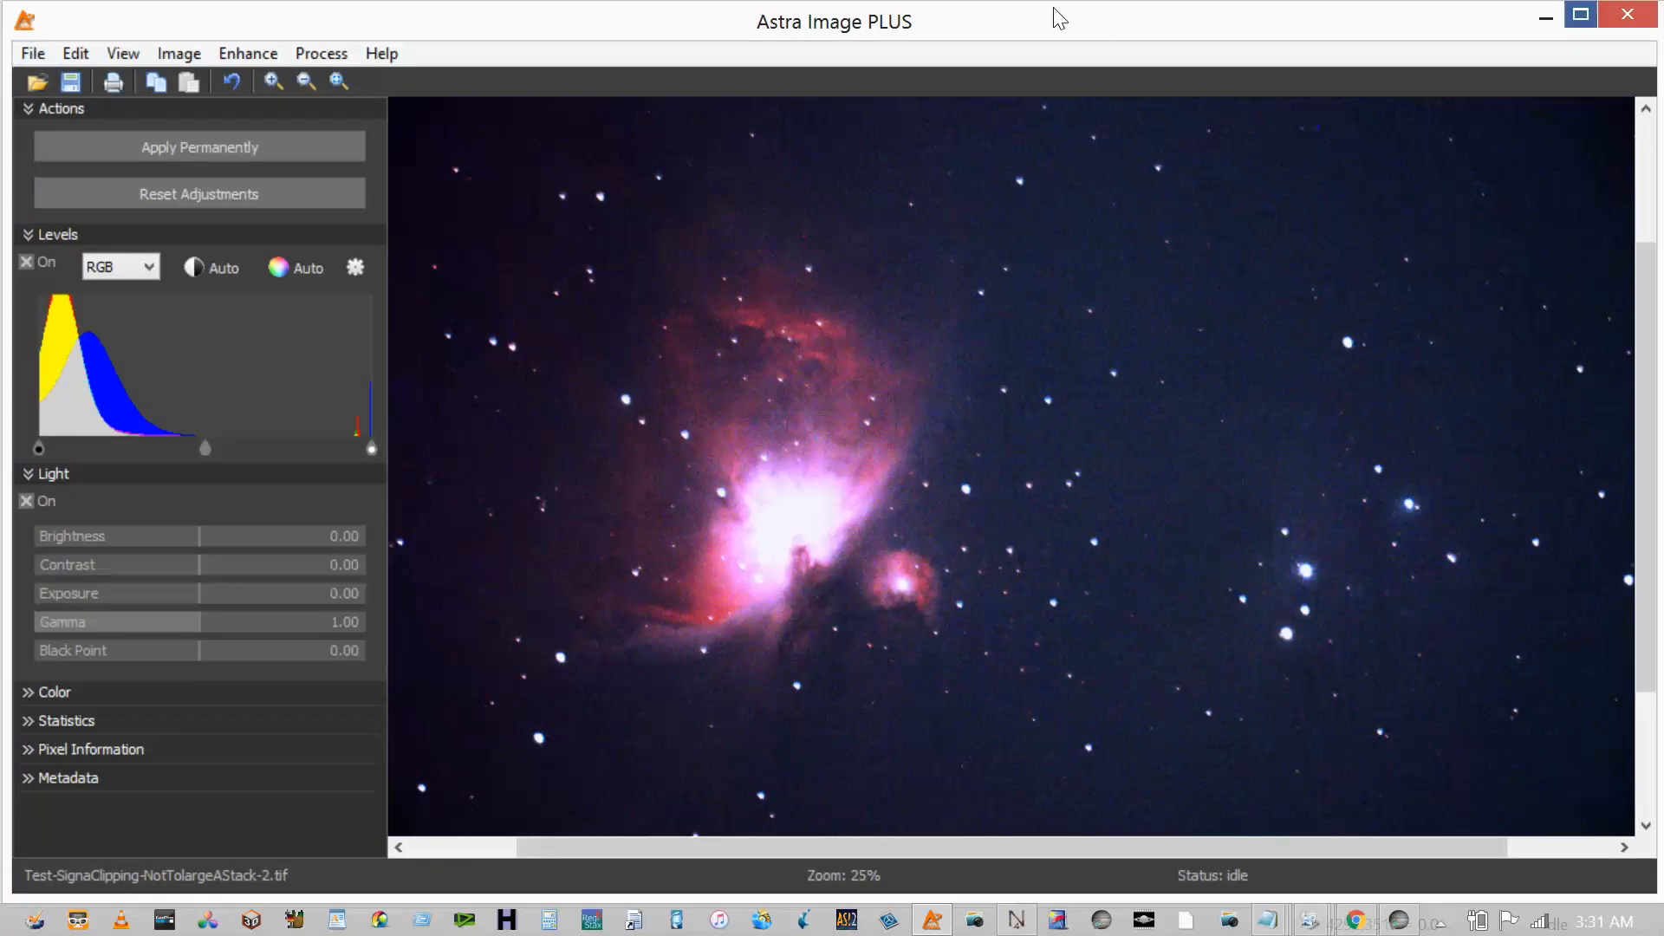
# - Try to load M42-PostStackingFromFolder-TEST into Astra Image PLUS directly from its folder window
pyautogui.moveTo(877, 31); pyautogui.dragTo(867, 449)
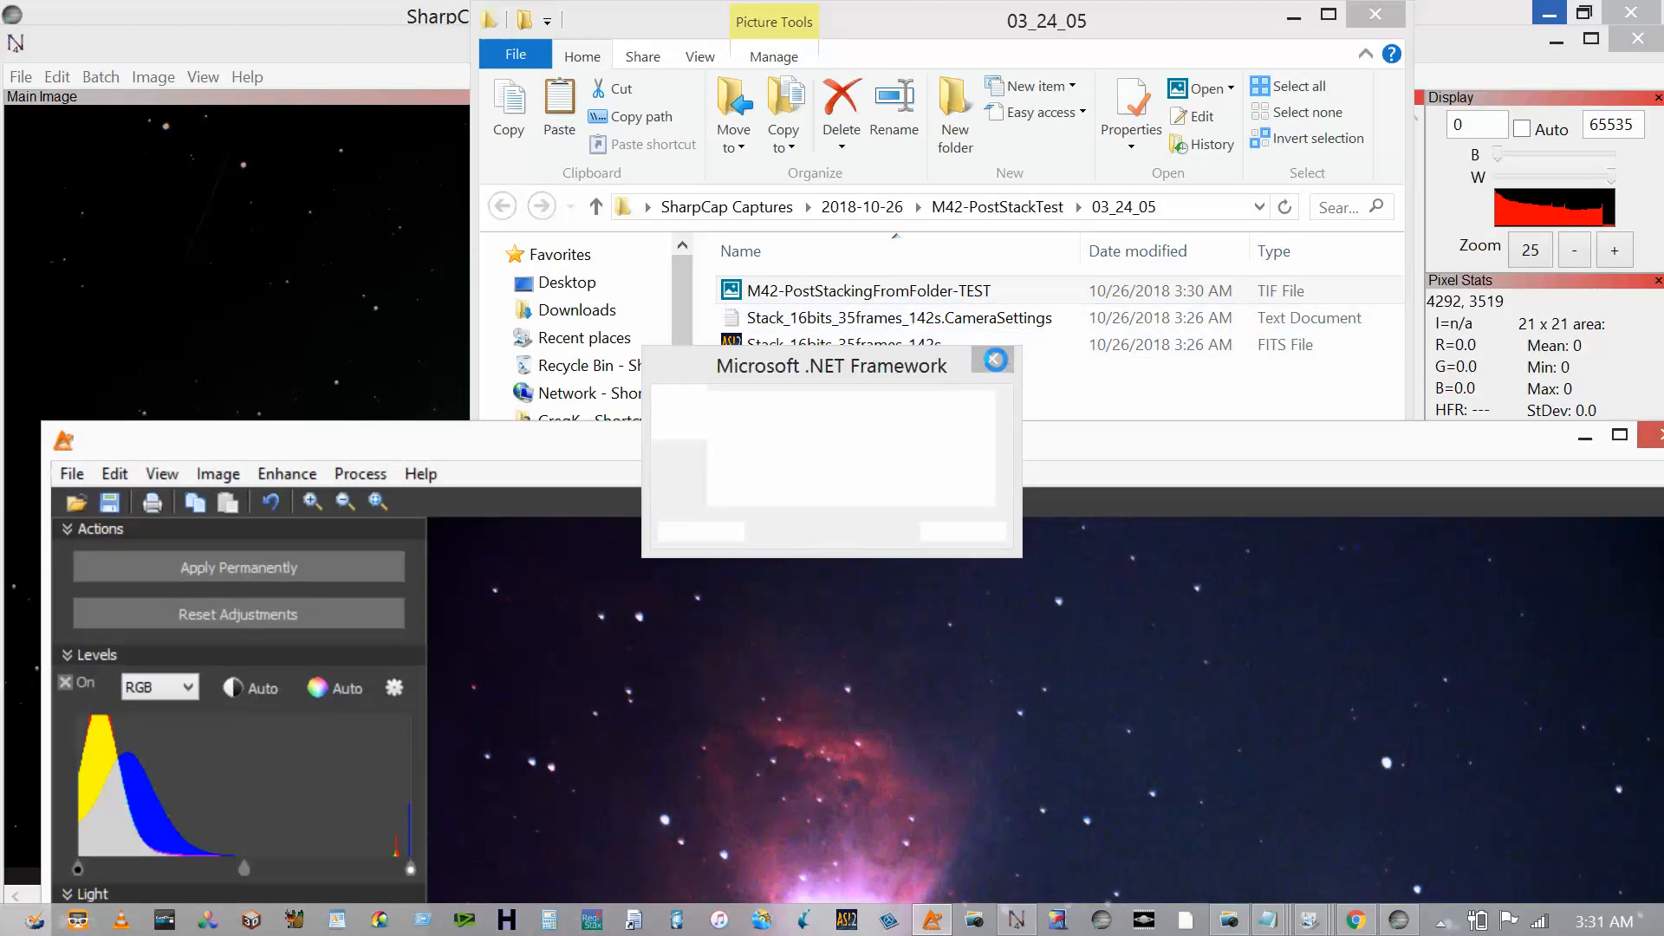
pyautogui.click(888, 297)
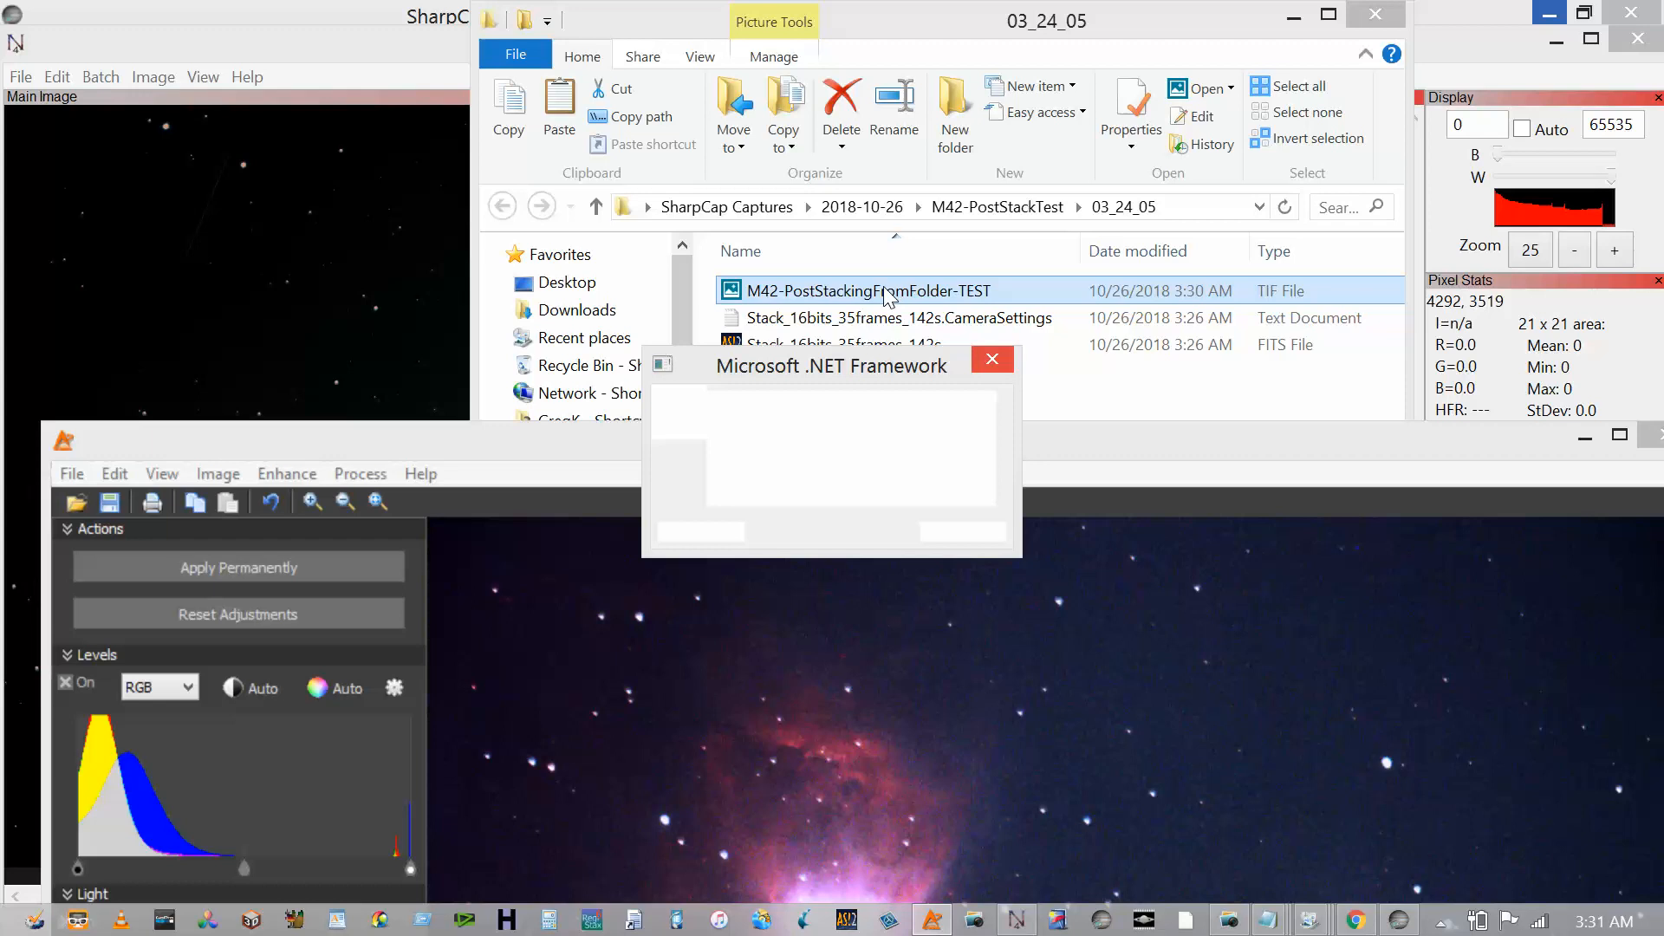
pyautogui.click(761, 483)
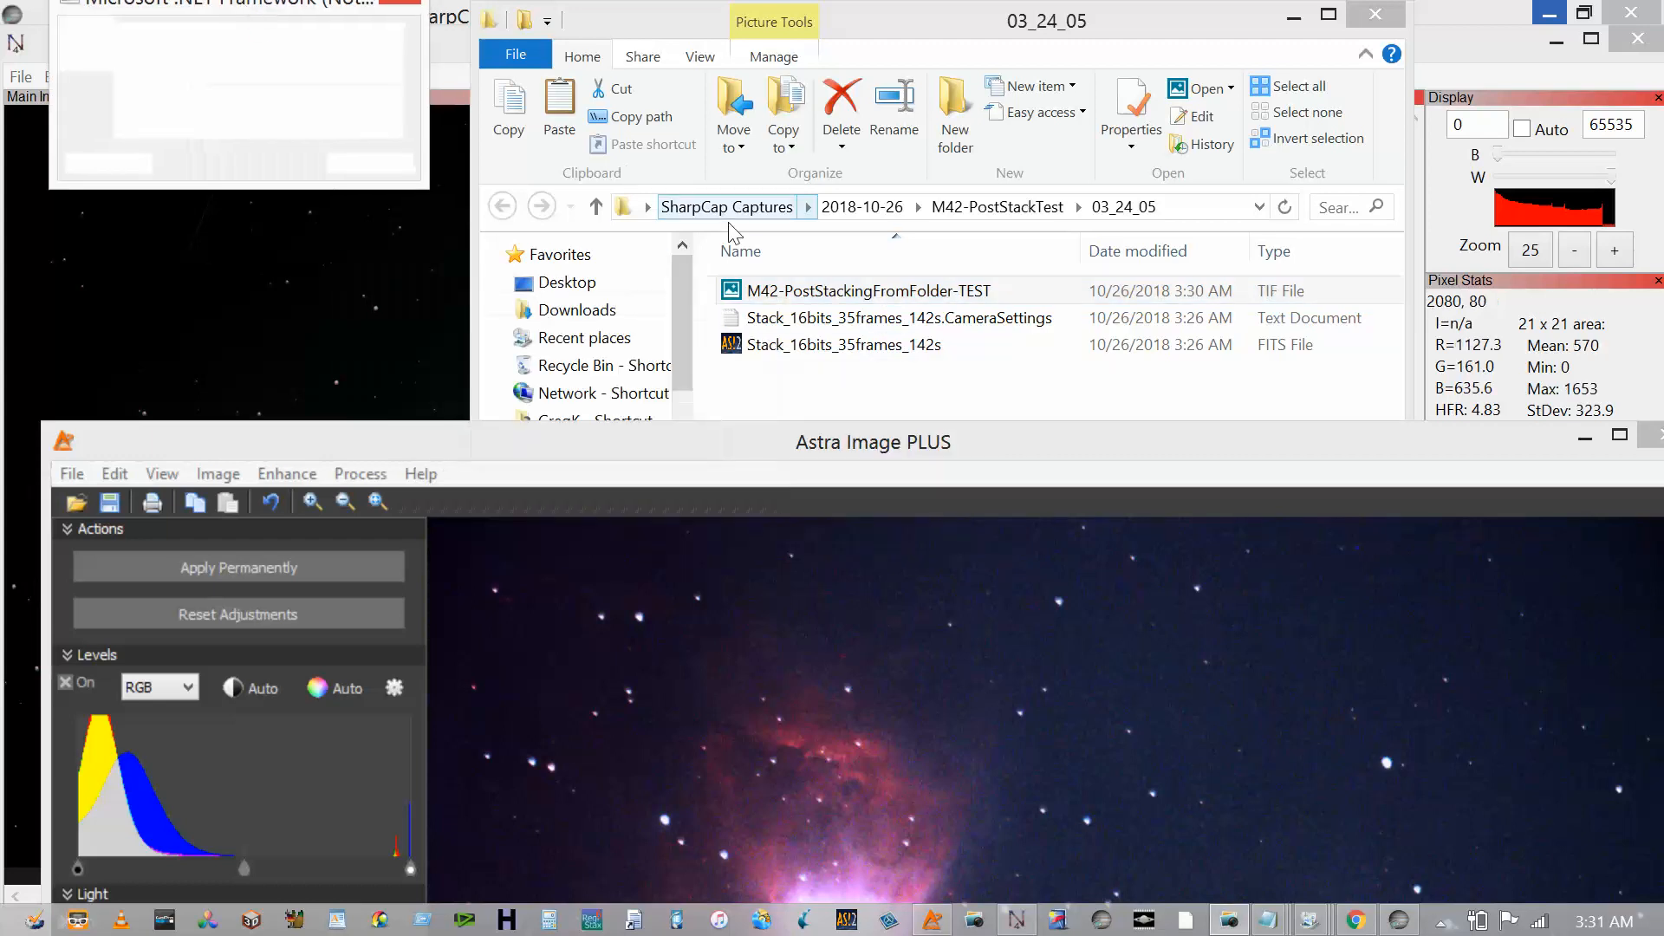
pyautogui.moveTo(739, 294); pyautogui.dragTo(425, 305)
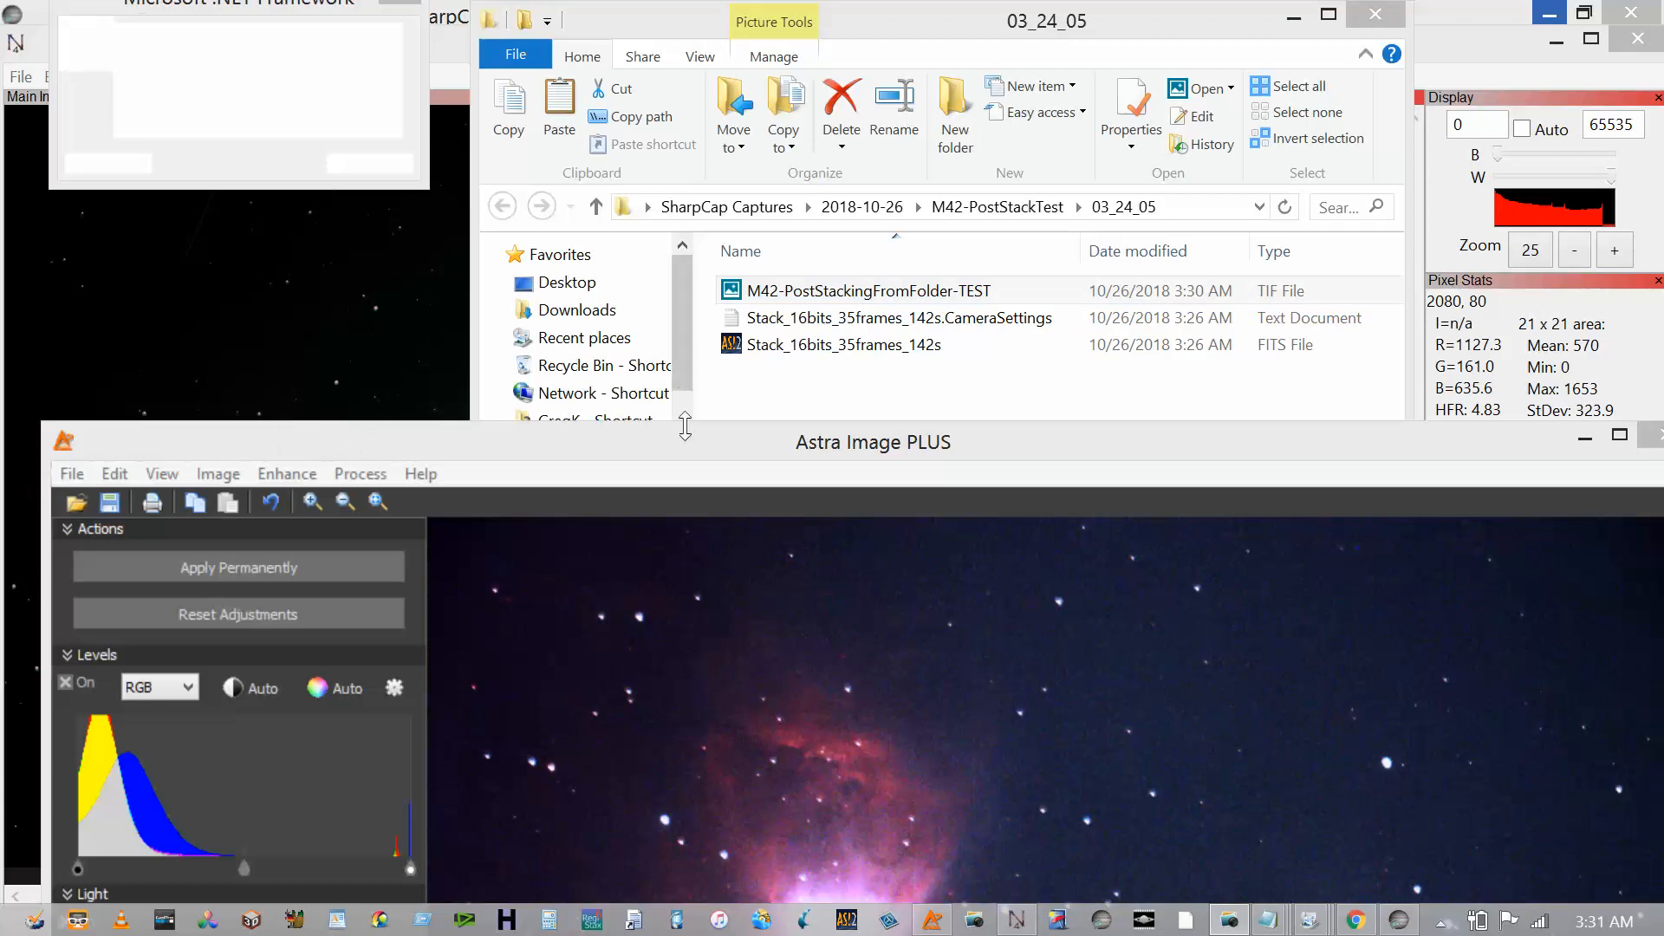
pyautogui.moveTo(754, 291); pyautogui.dragTo(403, 417)
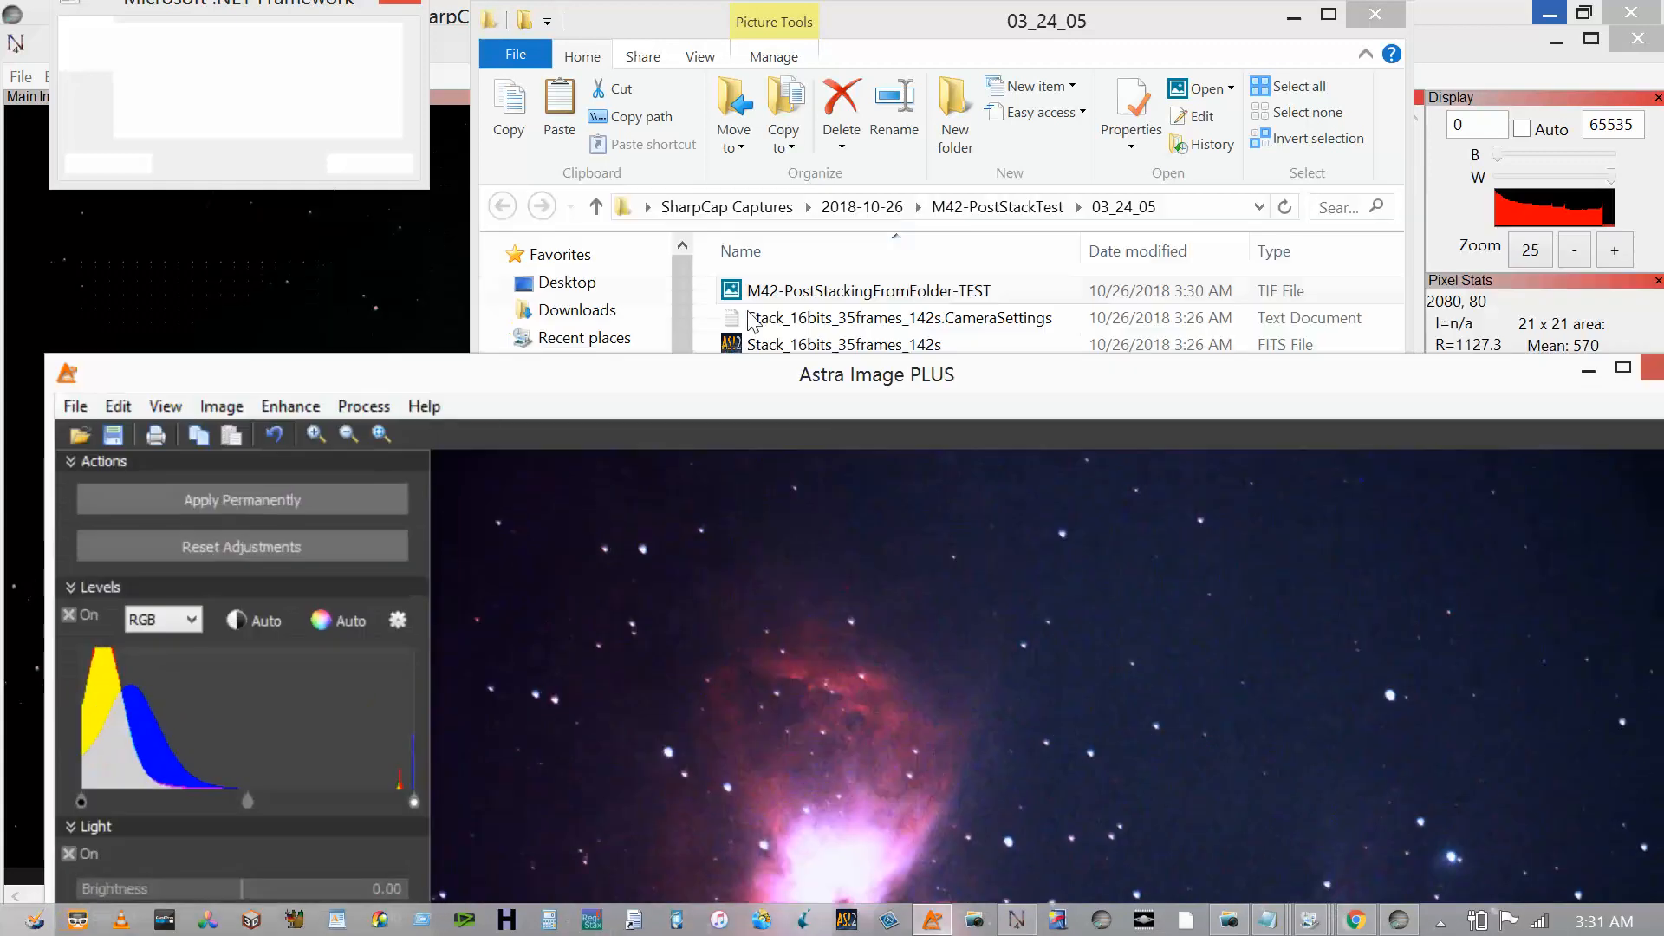
pyautogui.click(784, 293)
# - Bring up the dialog for opening an image in Astra Image PLUS and go up to the 2018-10-25 folder
pyautogui.hotkey('alt', 'f')
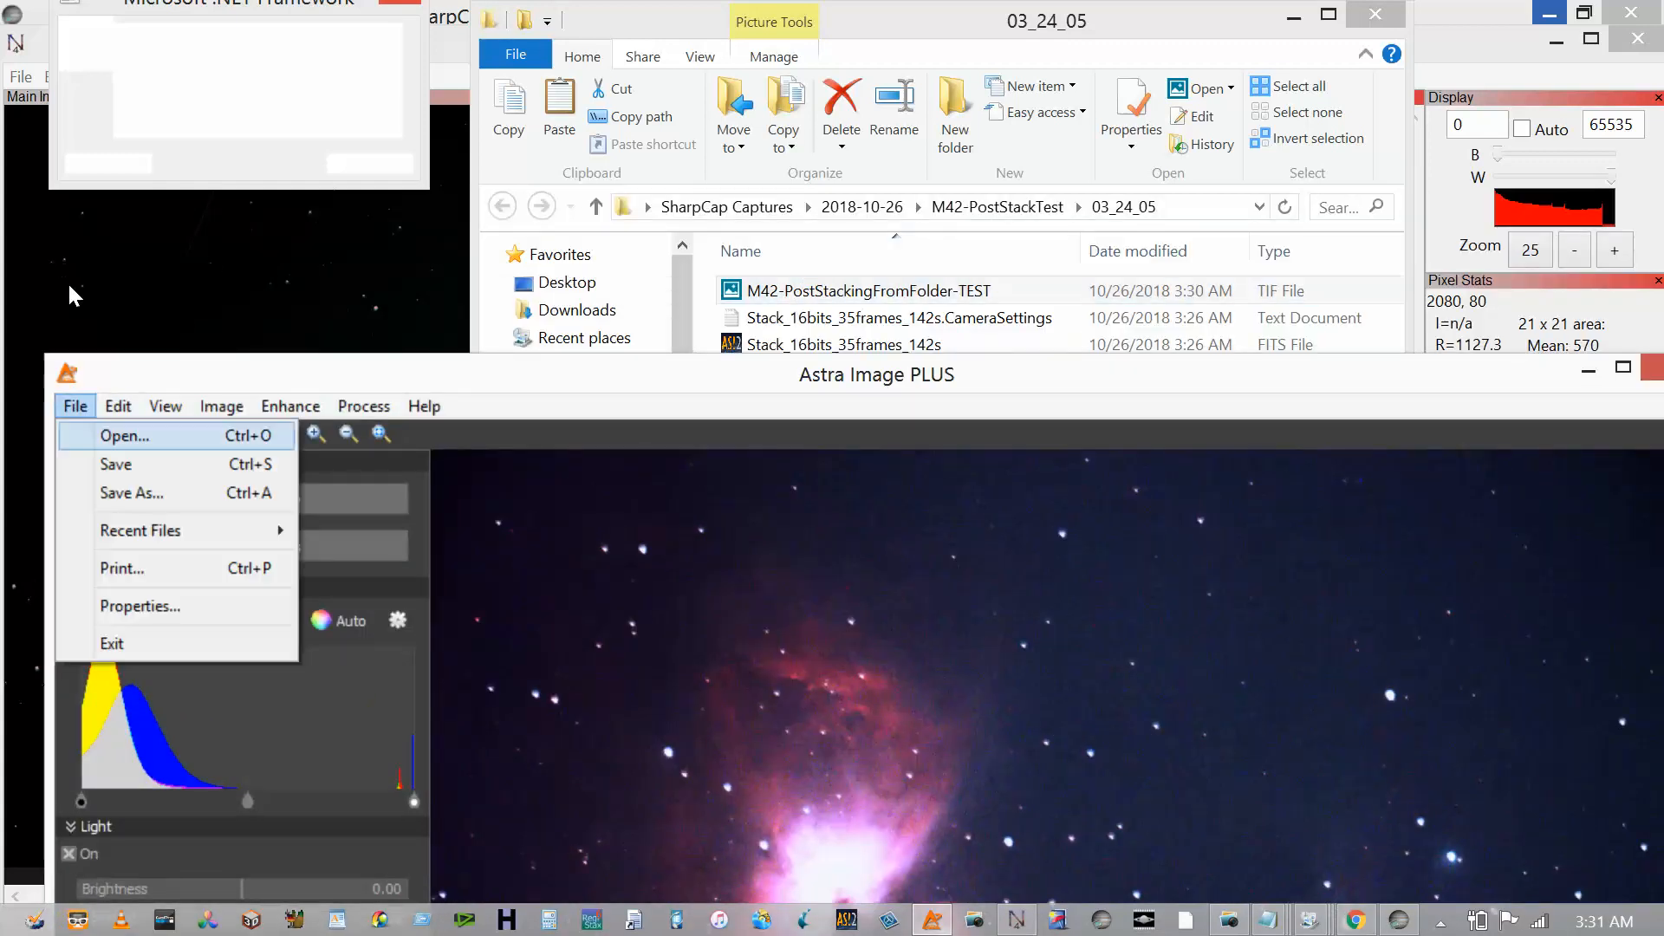
pyautogui.press('Escape')
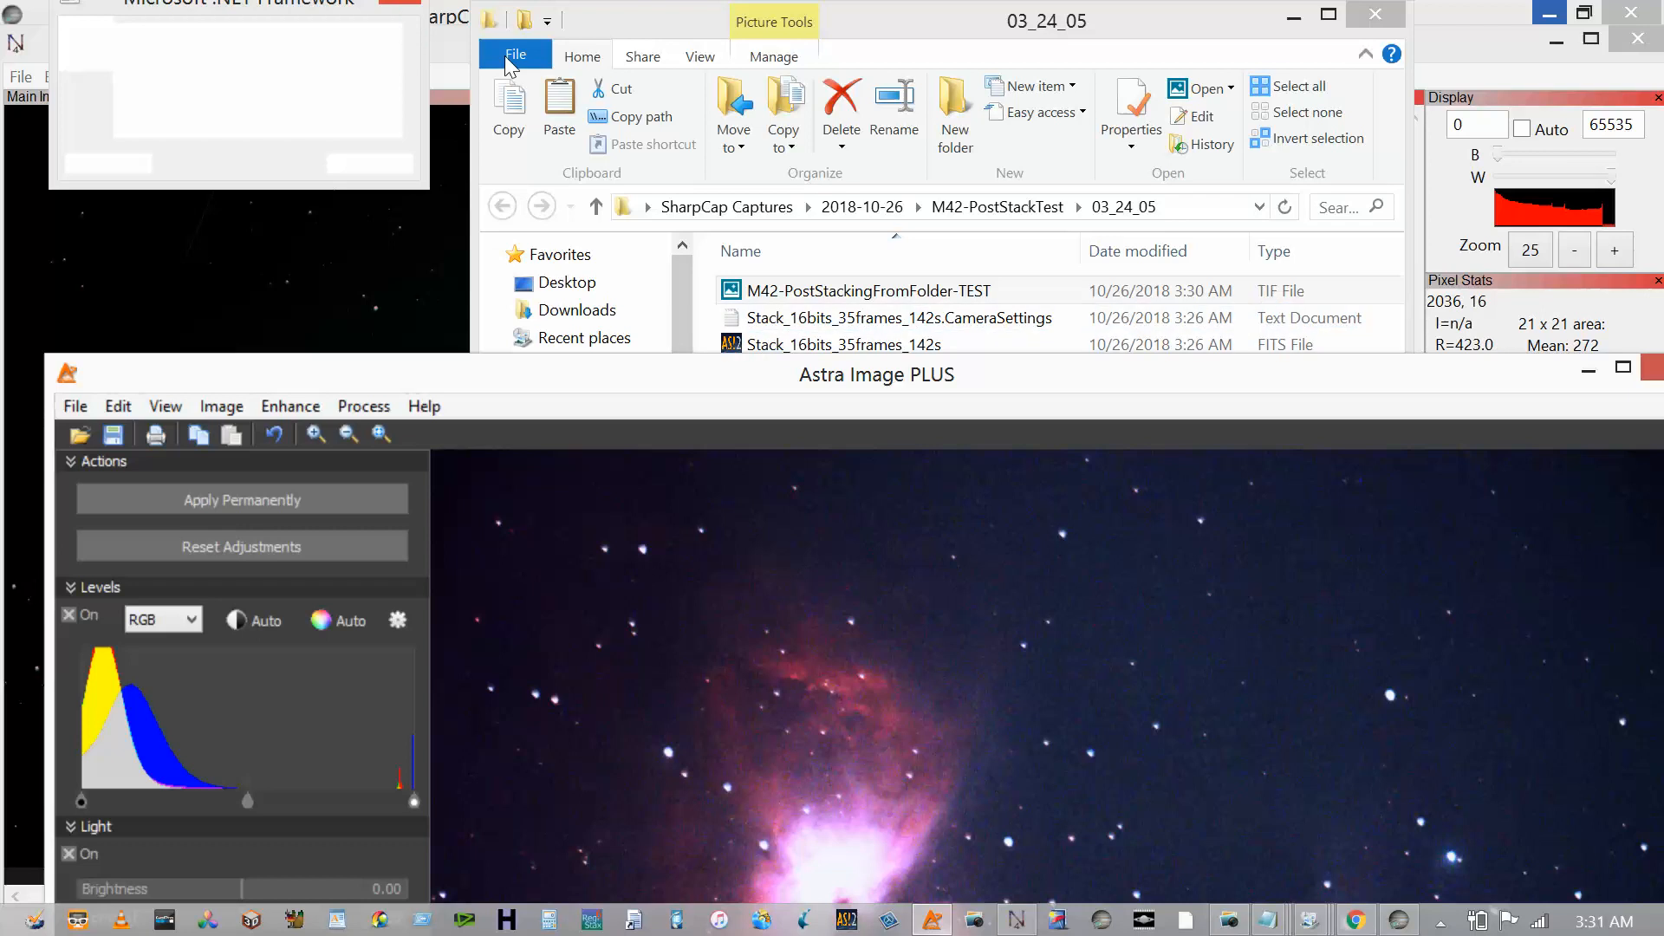
pyautogui.click(370, 20)
pyautogui.click(806, 555)
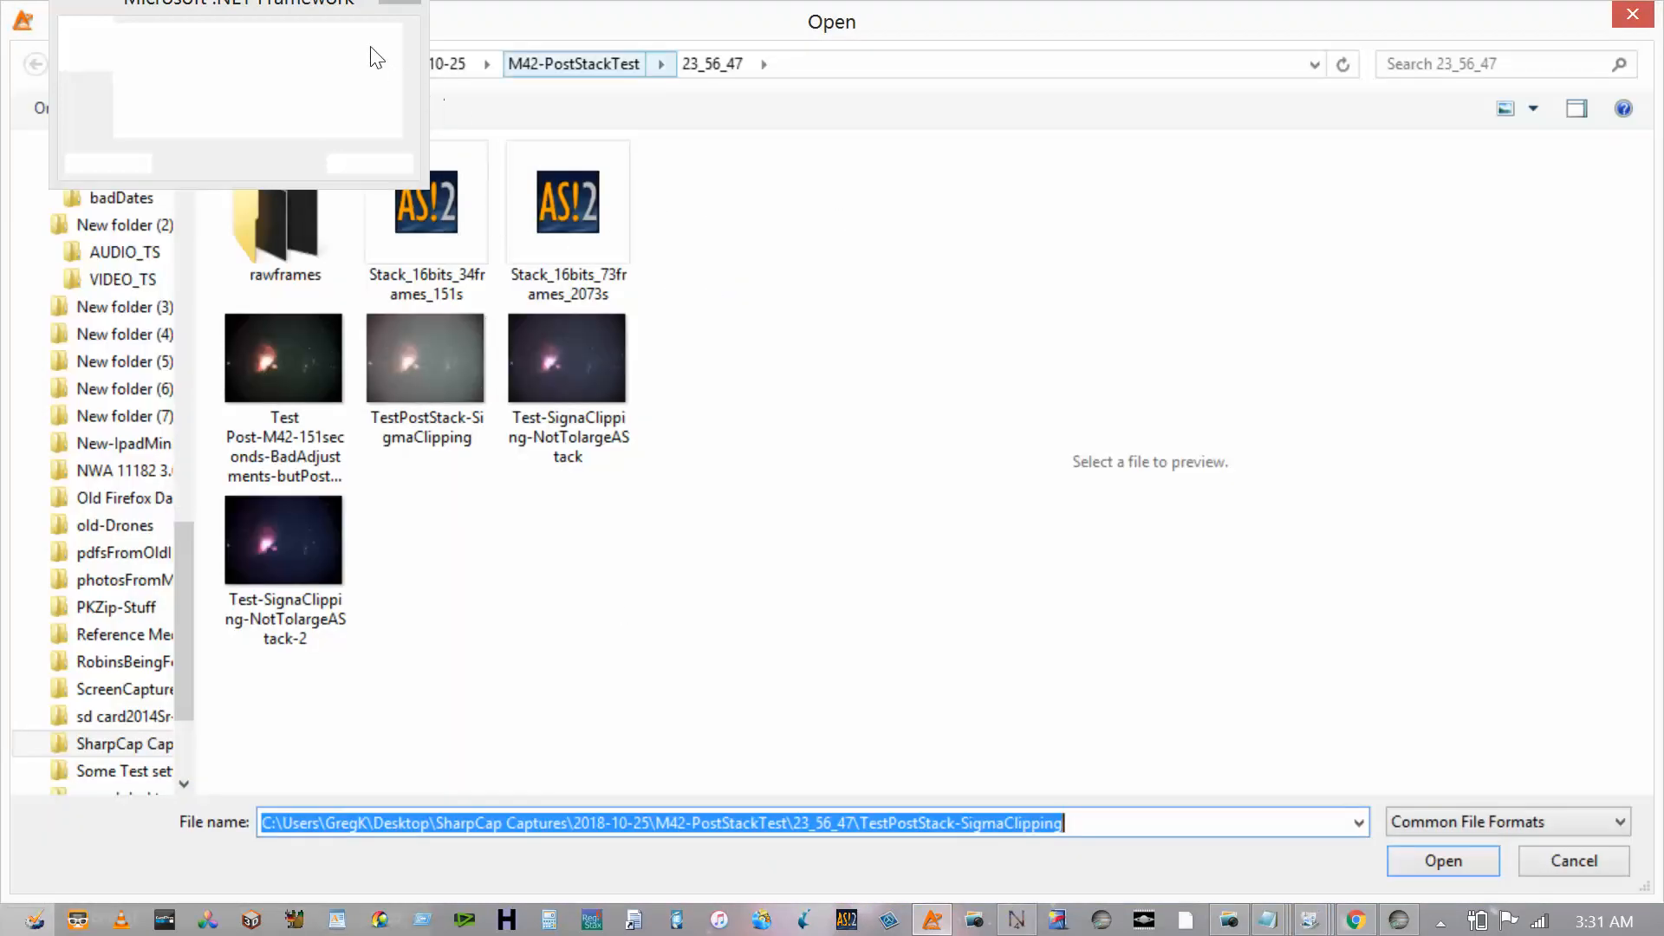
pyautogui.click(574, 63)
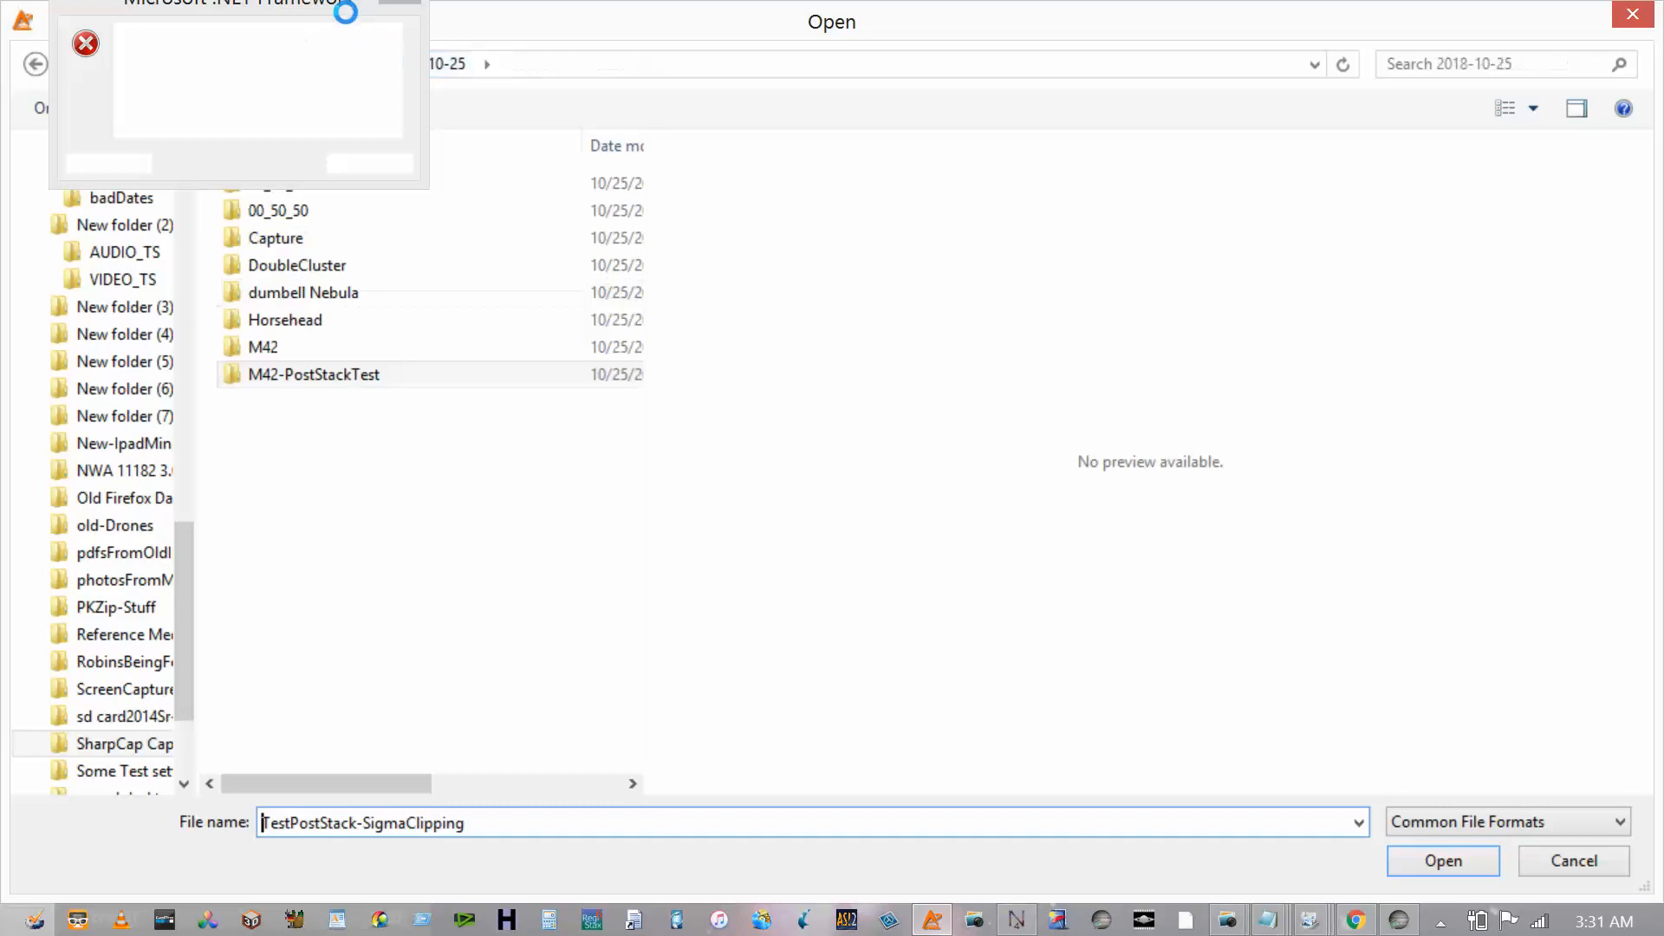
# - Dismiss the Lytro library failure message, close the Lytro window and close the Microsoft .NET Framework error dialog
pyautogui.click(334, 7)
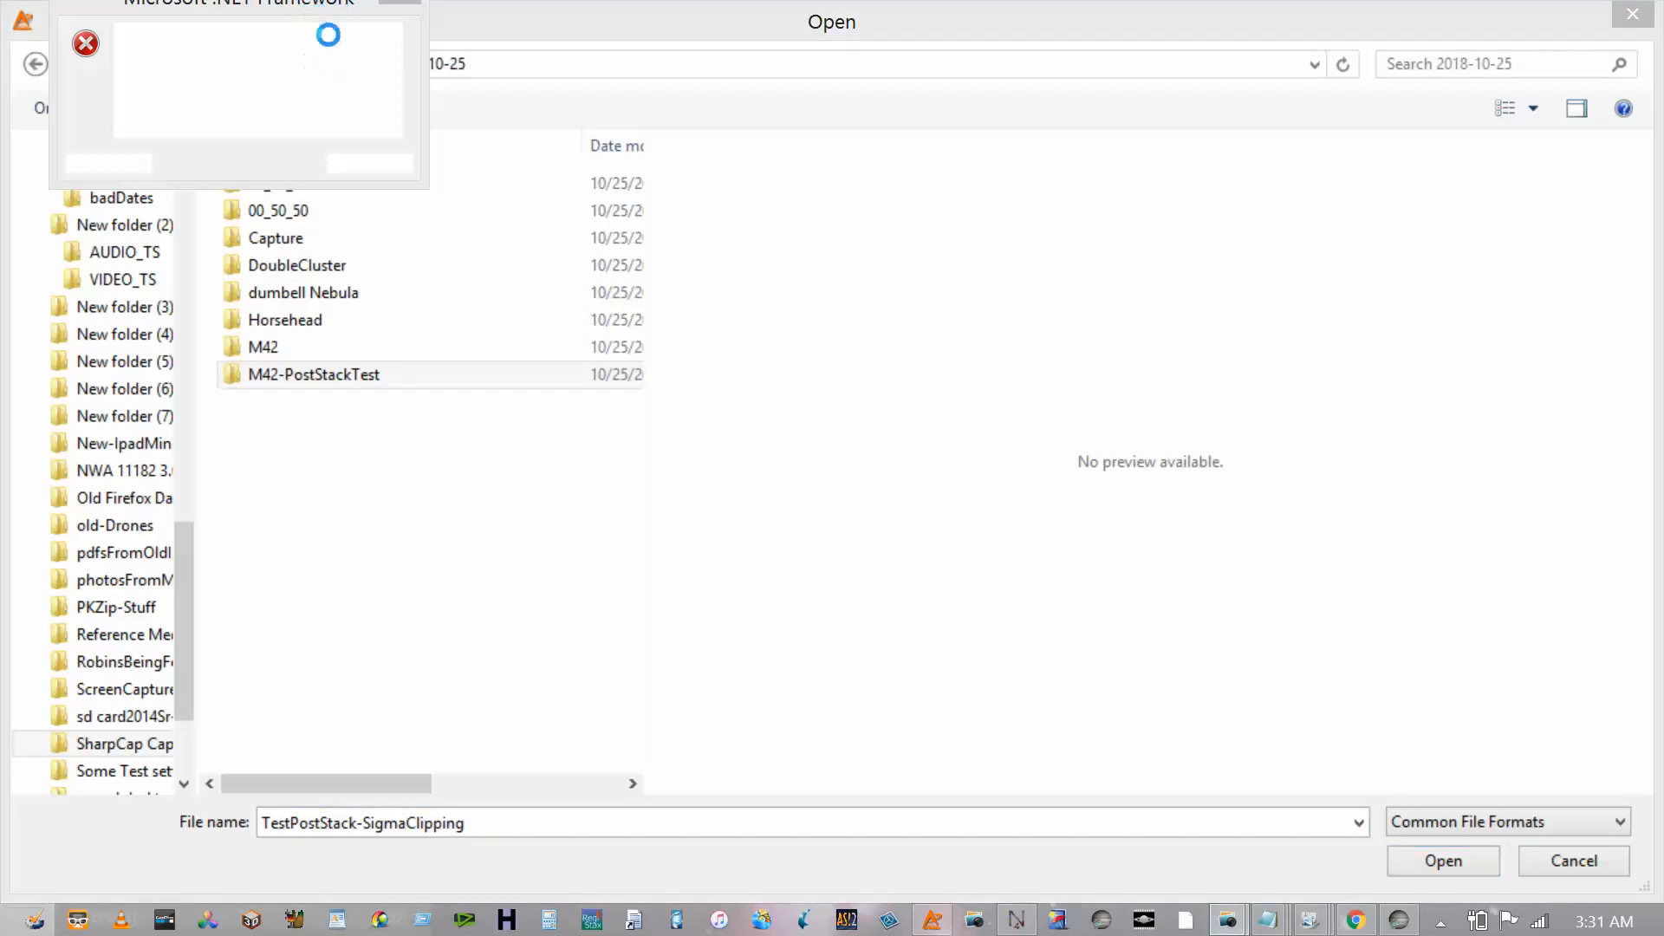
pyautogui.click(411, 5)
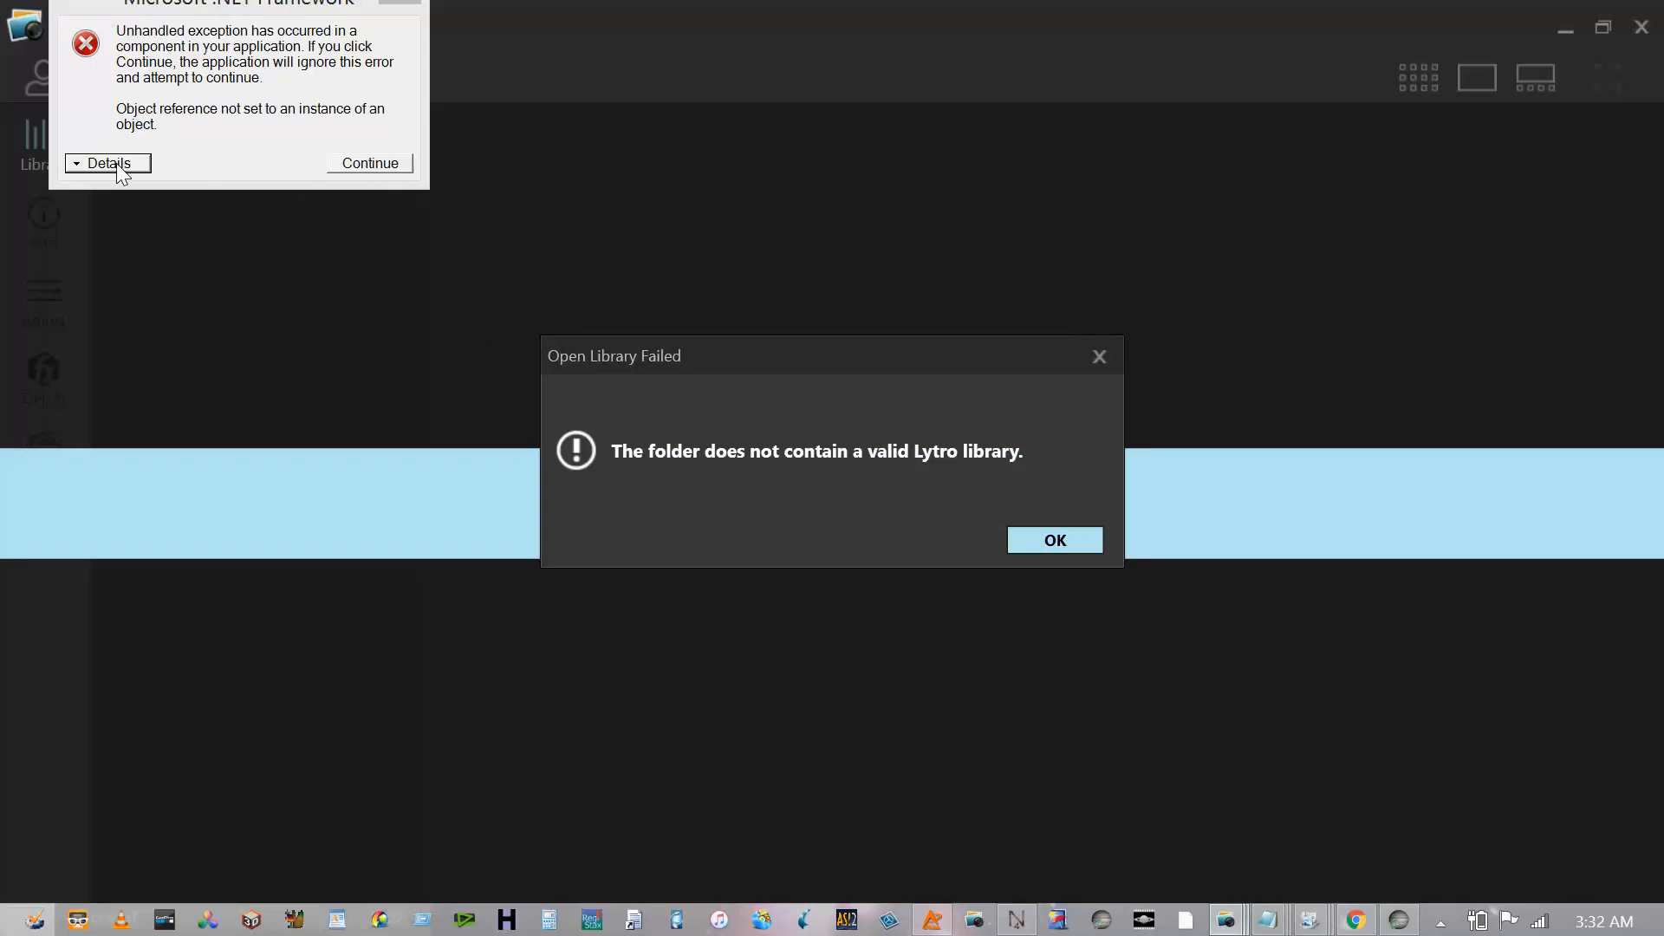
pyautogui.click(1024, 539)
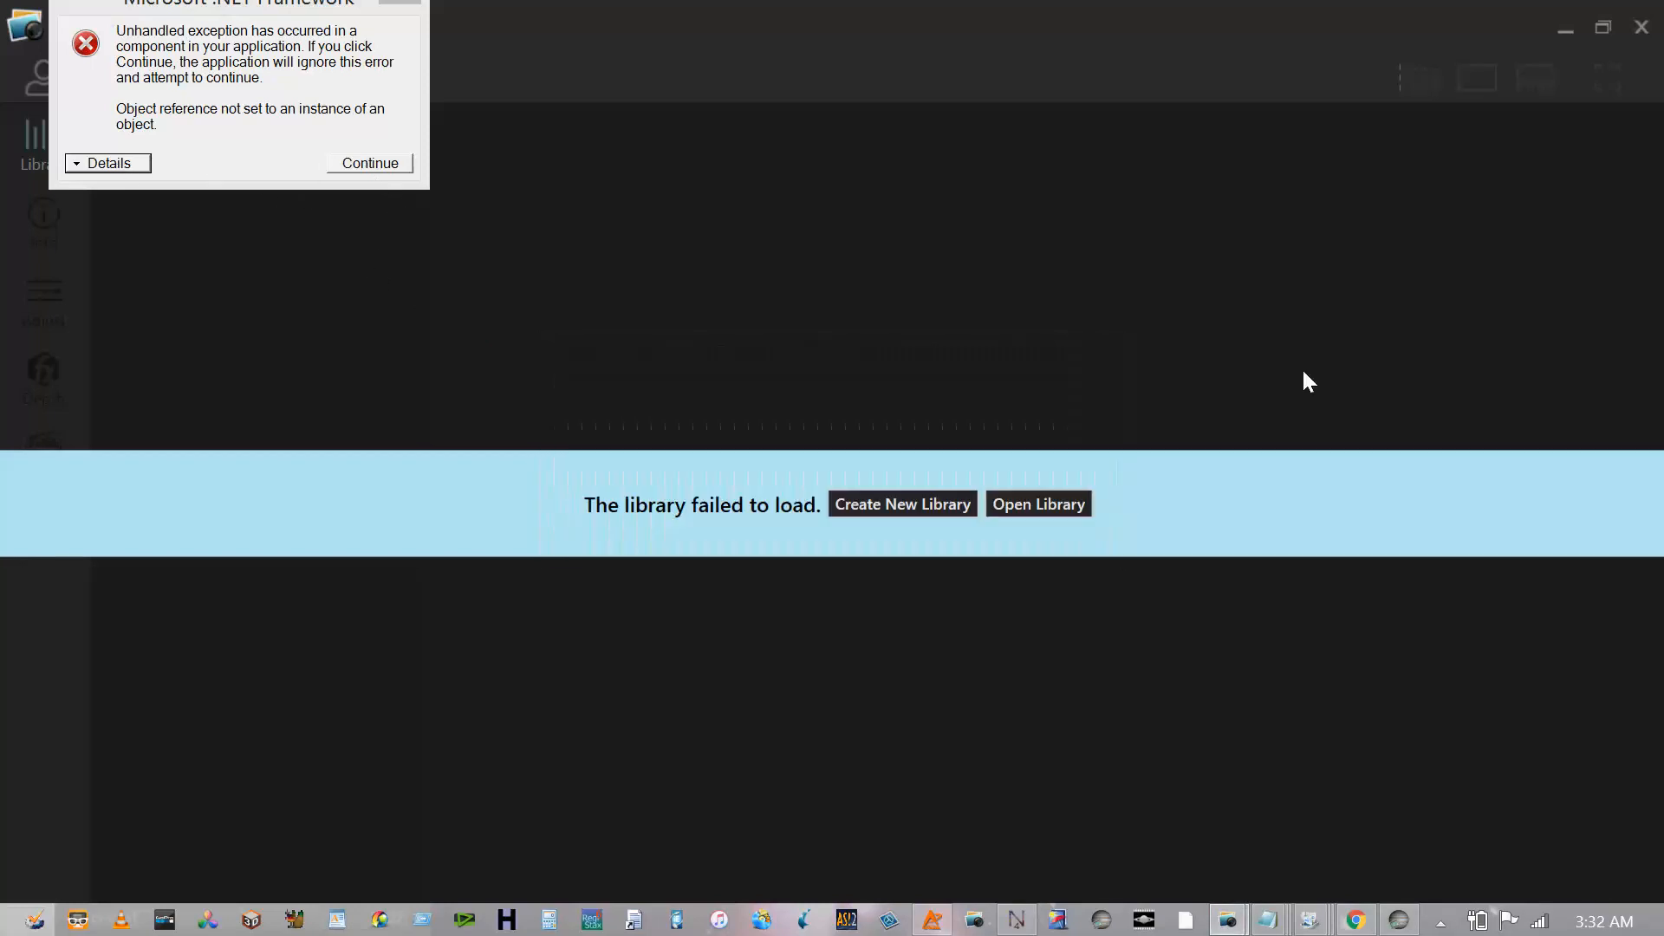
pyautogui.click(1641, 29)
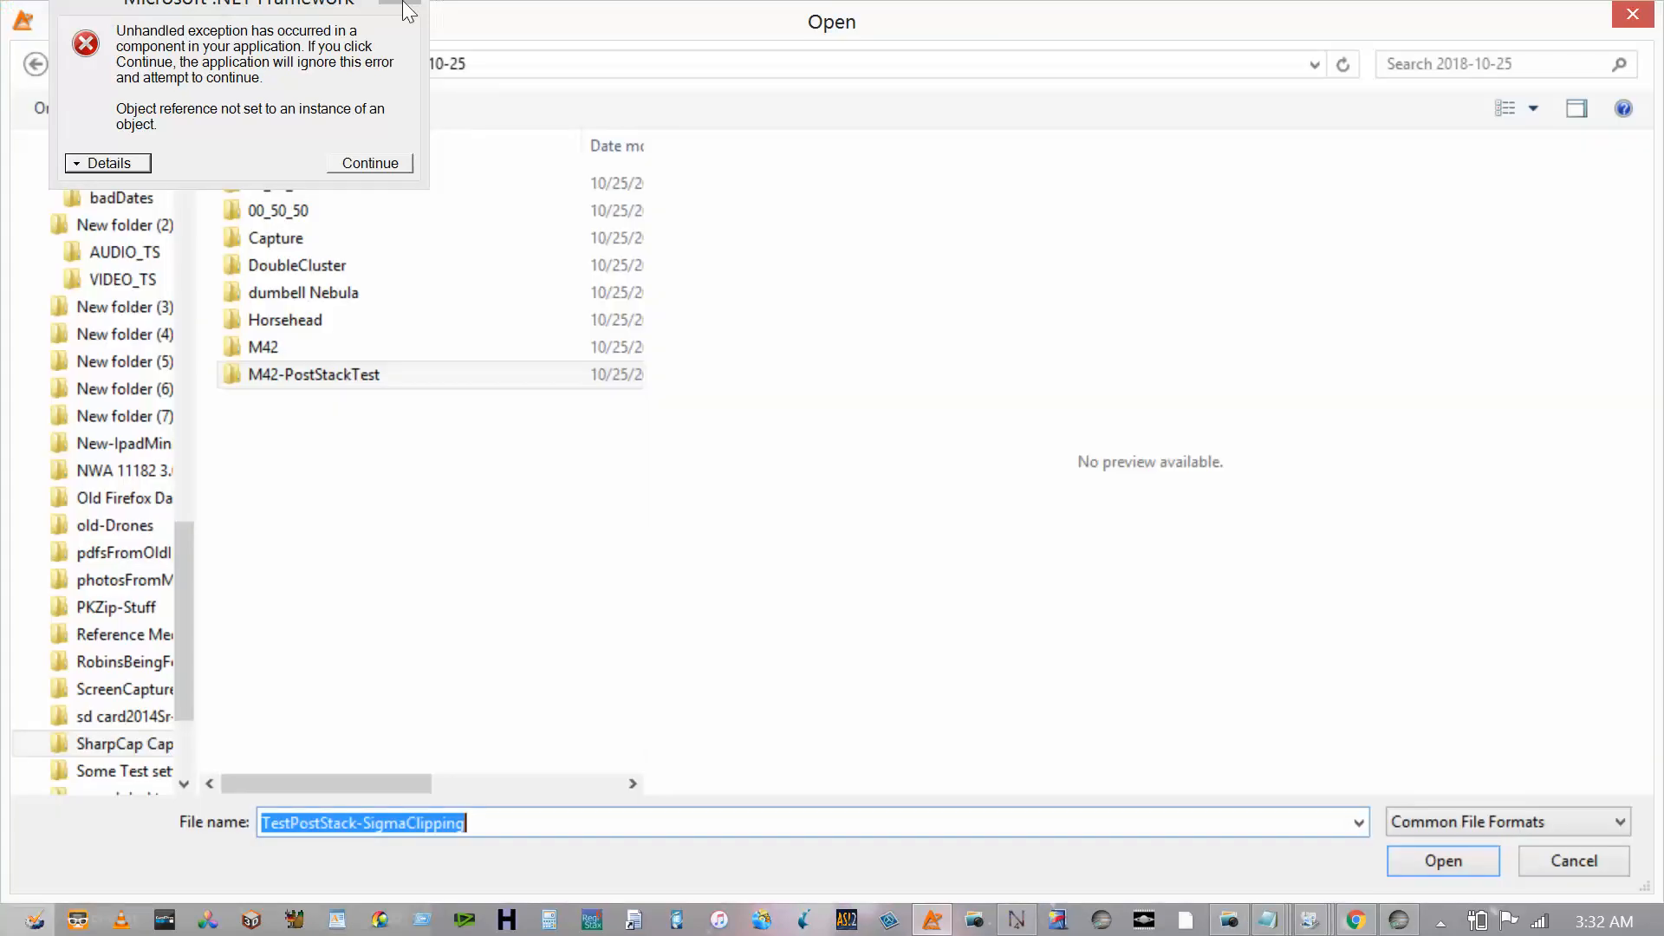
pyautogui.click(403, 4)
pyautogui.click(403, 4)
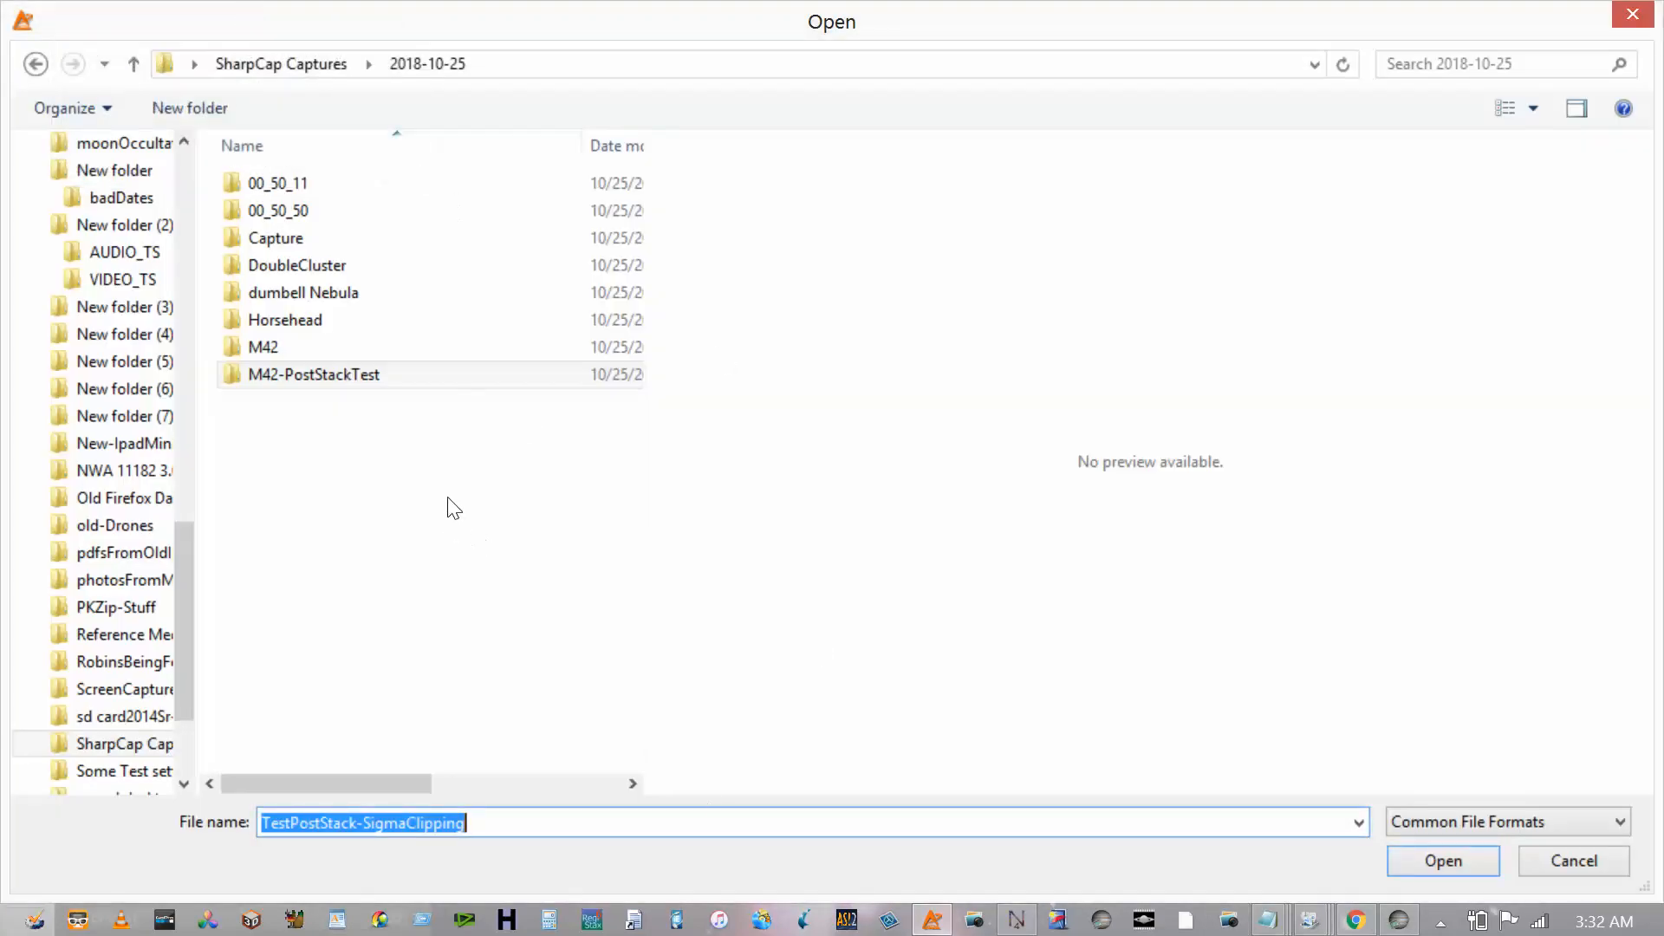
# - Open M42-PostStackingFromFolder-TEST from SharpCap Captures, 2018-10-26, M42-PostStackTest, 03_24_05
pyautogui.click(217, 61)
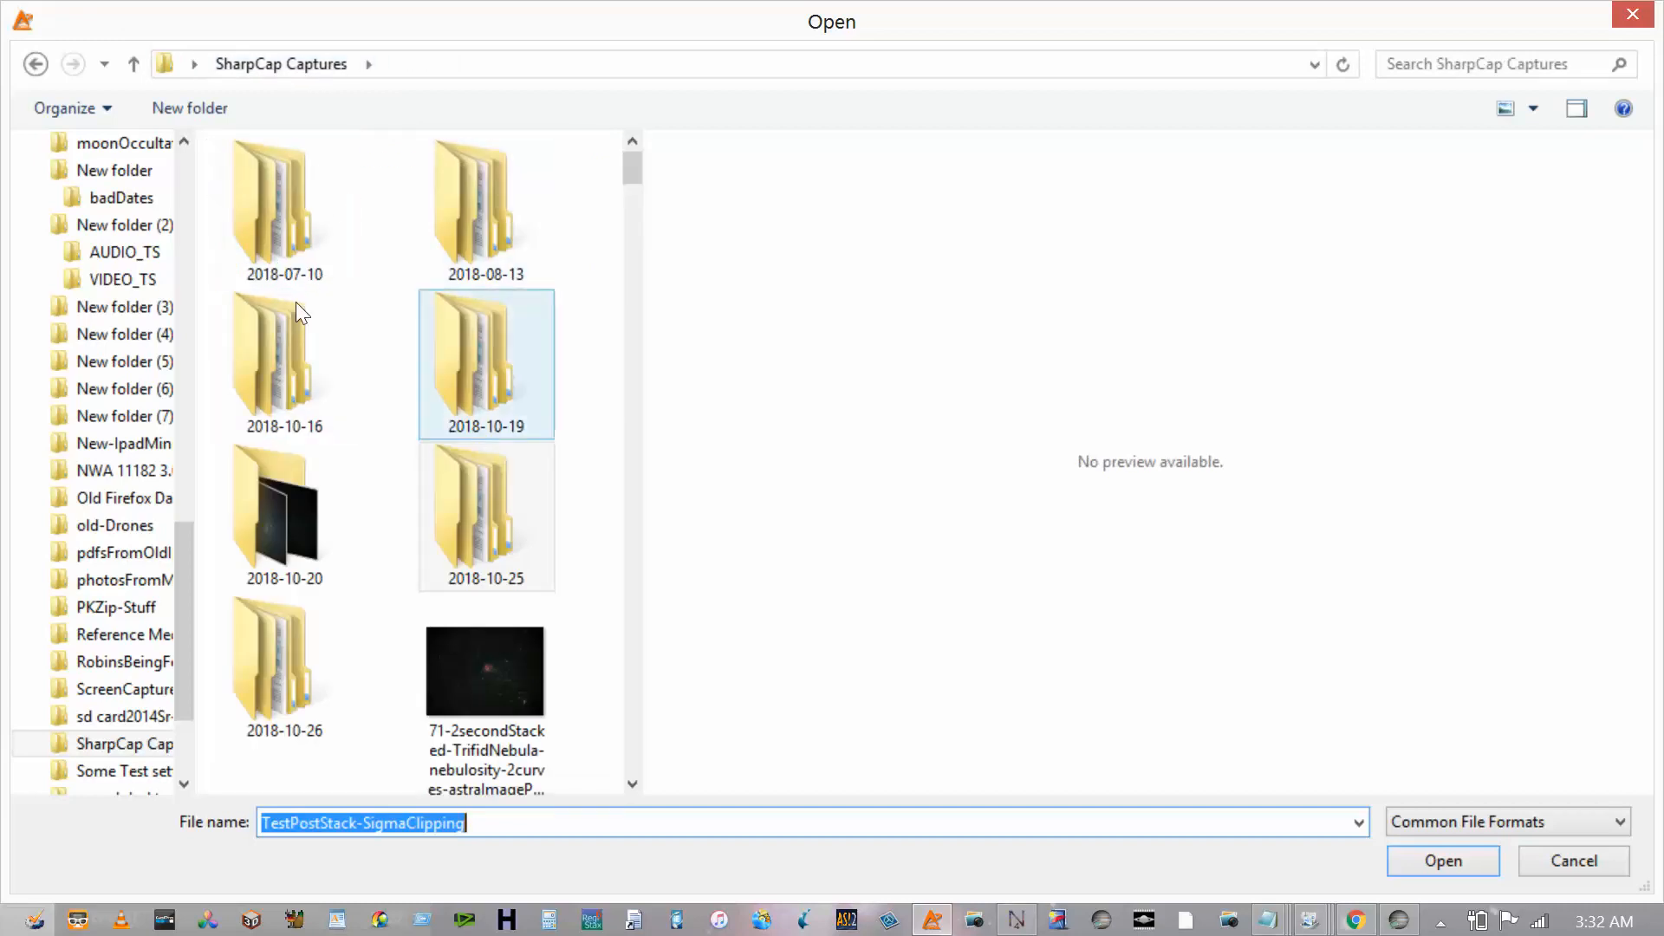
pyautogui.click(285, 650)
pyautogui.press('Return')
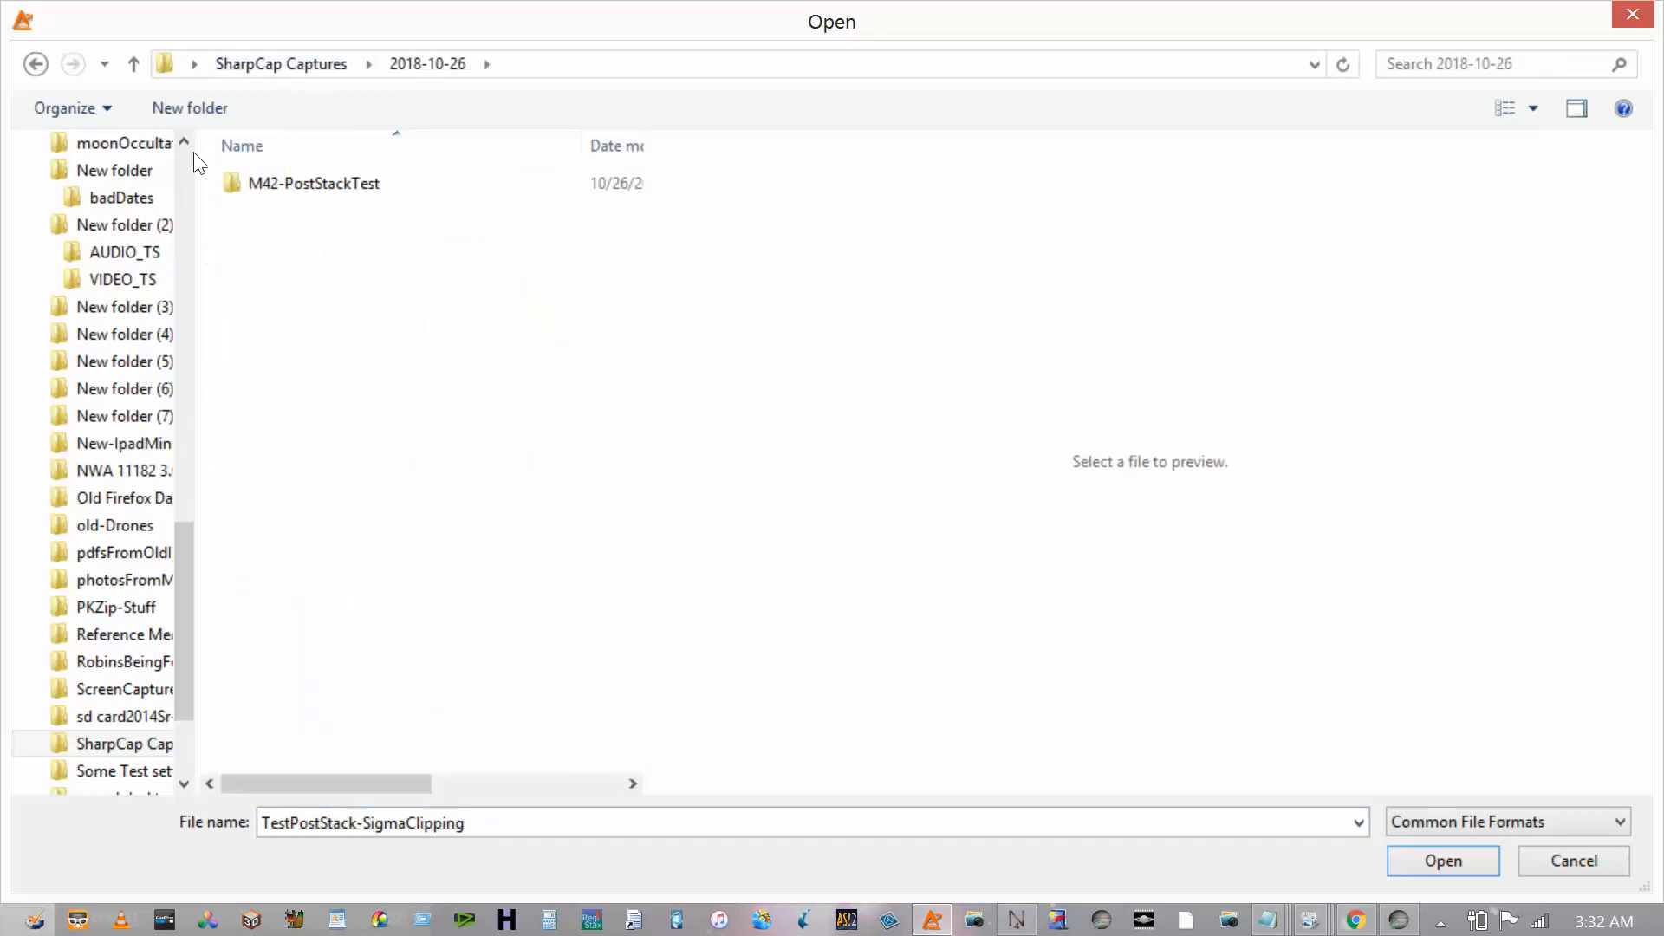
pyautogui.press('Return')
pyautogui.press('Down')
pyautogui.press('Down')
pyautogui.press('Down')
pyautogui.press('Down')
pyautogui.press('Down')
pyautogui.press('Down')
pyautogui.press('Down')
pyautogui.press('Down')
pyautogui.press('Down')
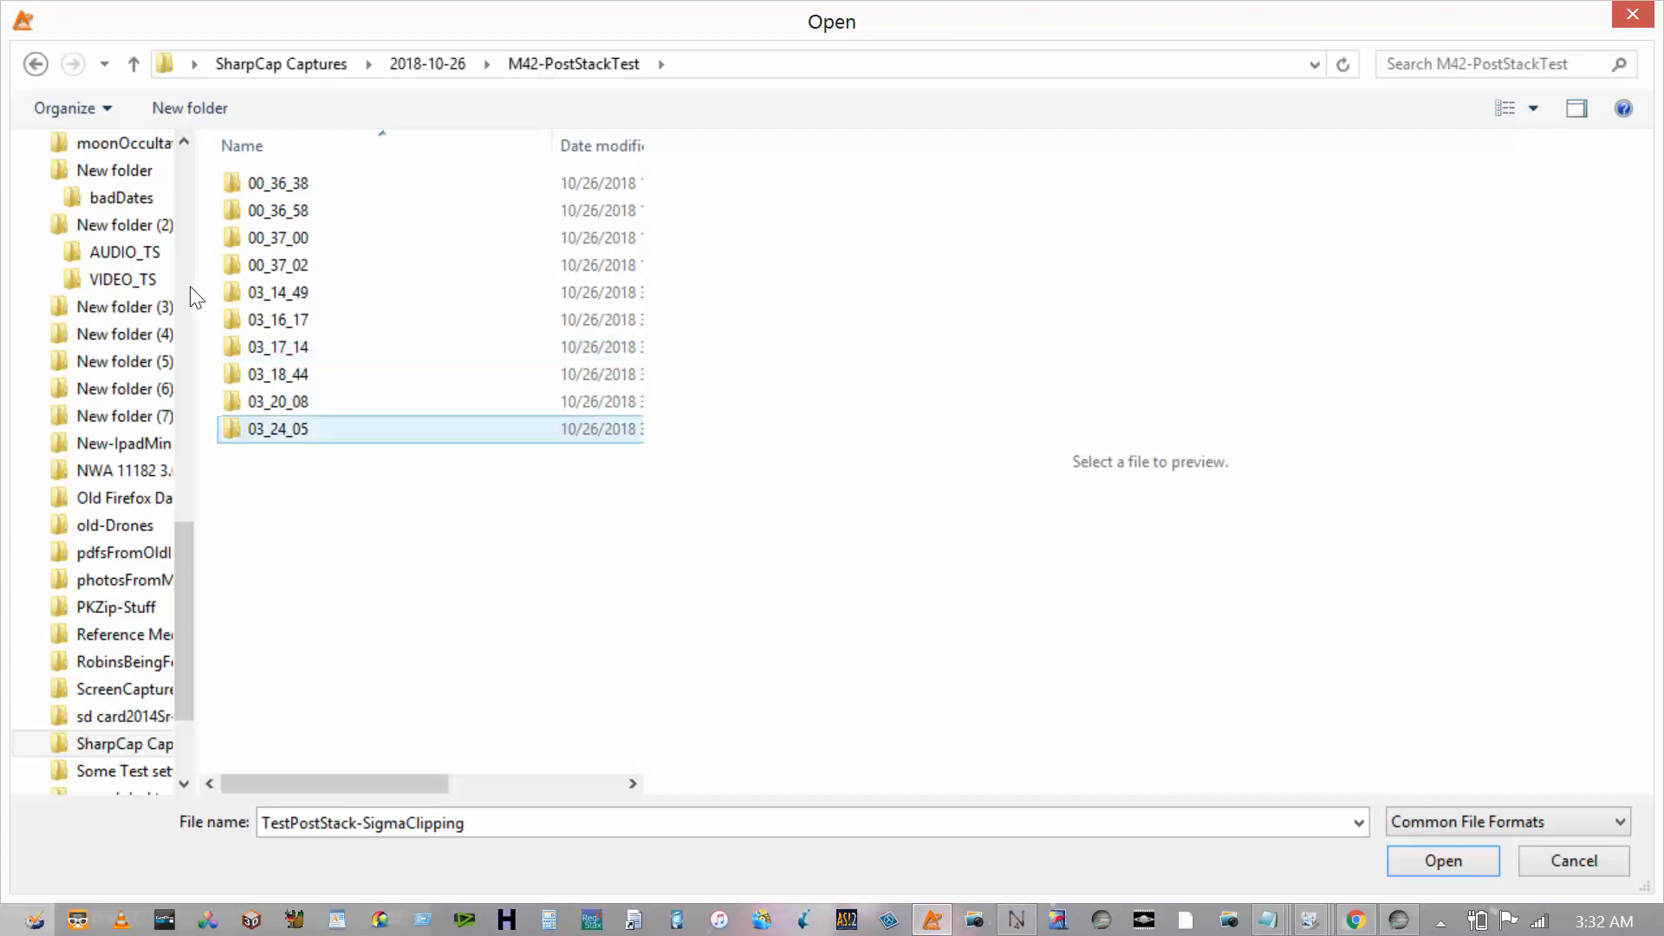
pyautogui.press('Return')
pyautogui.click(195, 171)
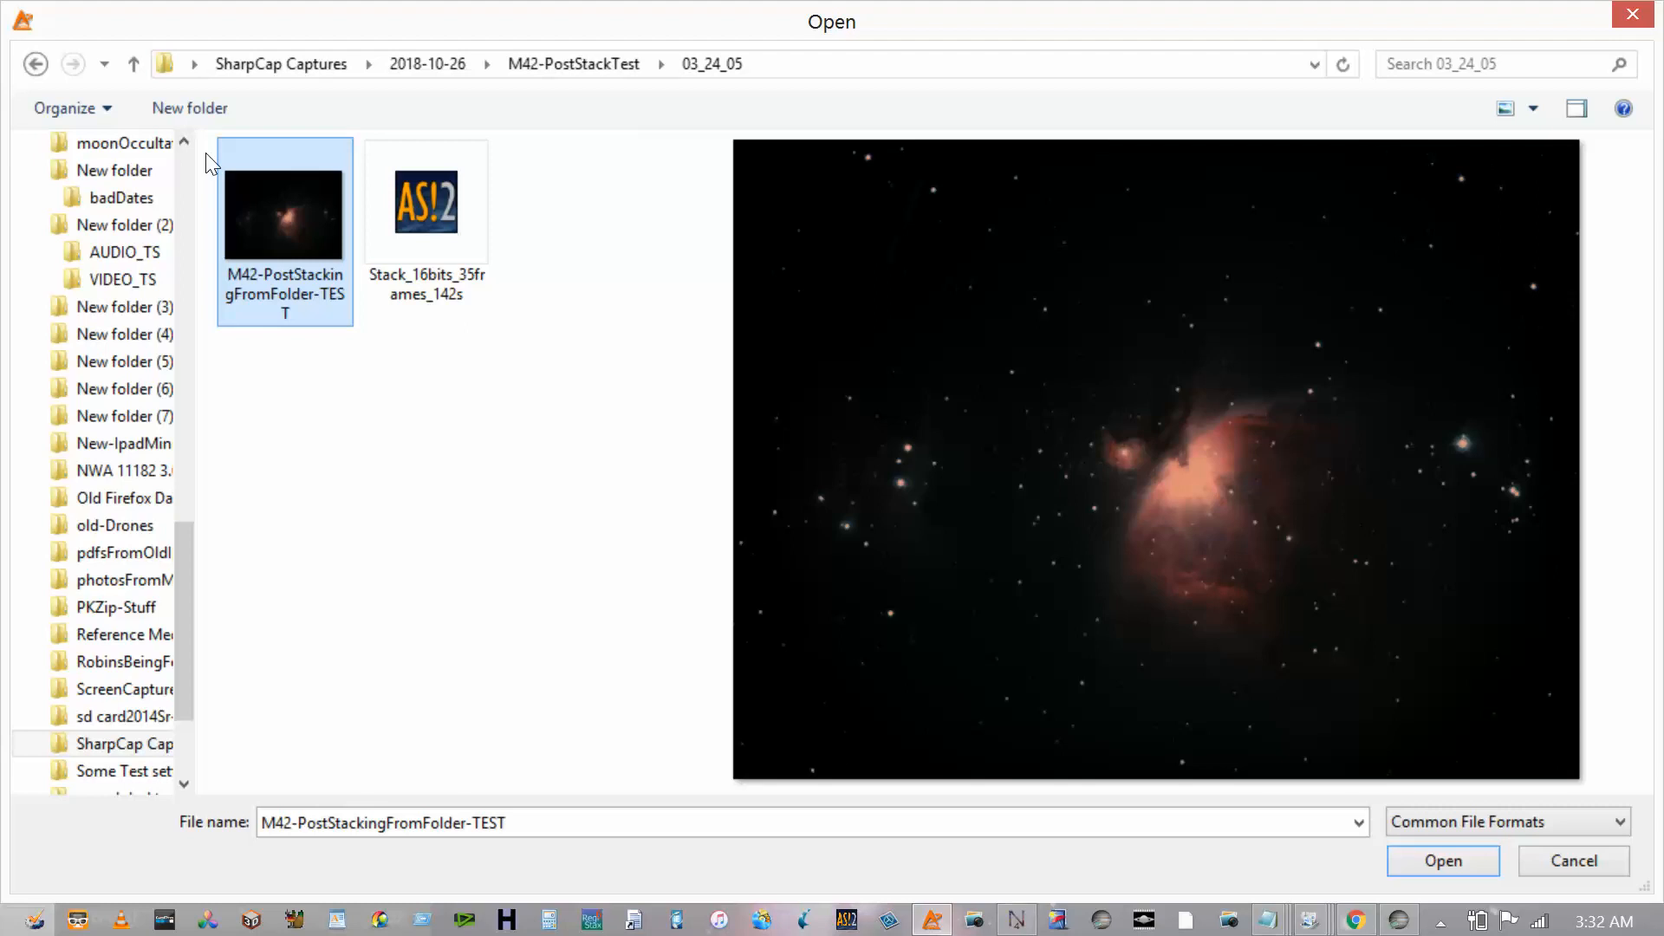
pyautogui.press('Return')
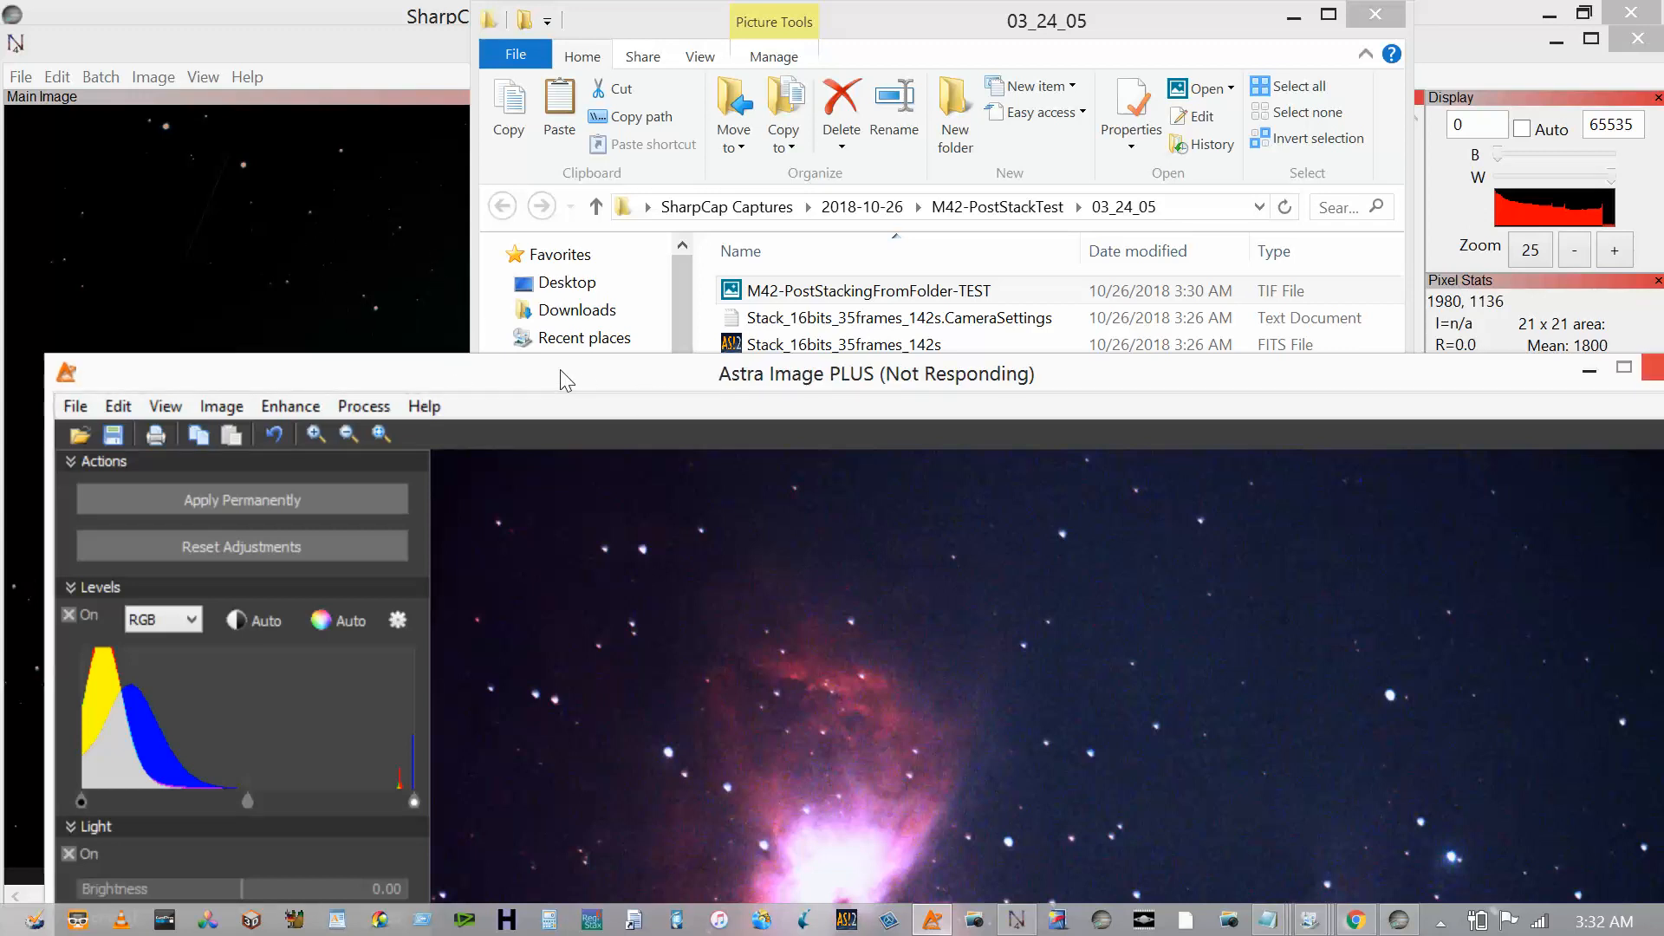
# - Set the image's light adjustments to Brightness 0.19, Contrast 0.12 and Exposure 0.28
pyautogui.moveTo(584, 386); pyautogui.dragTo(538, 7)
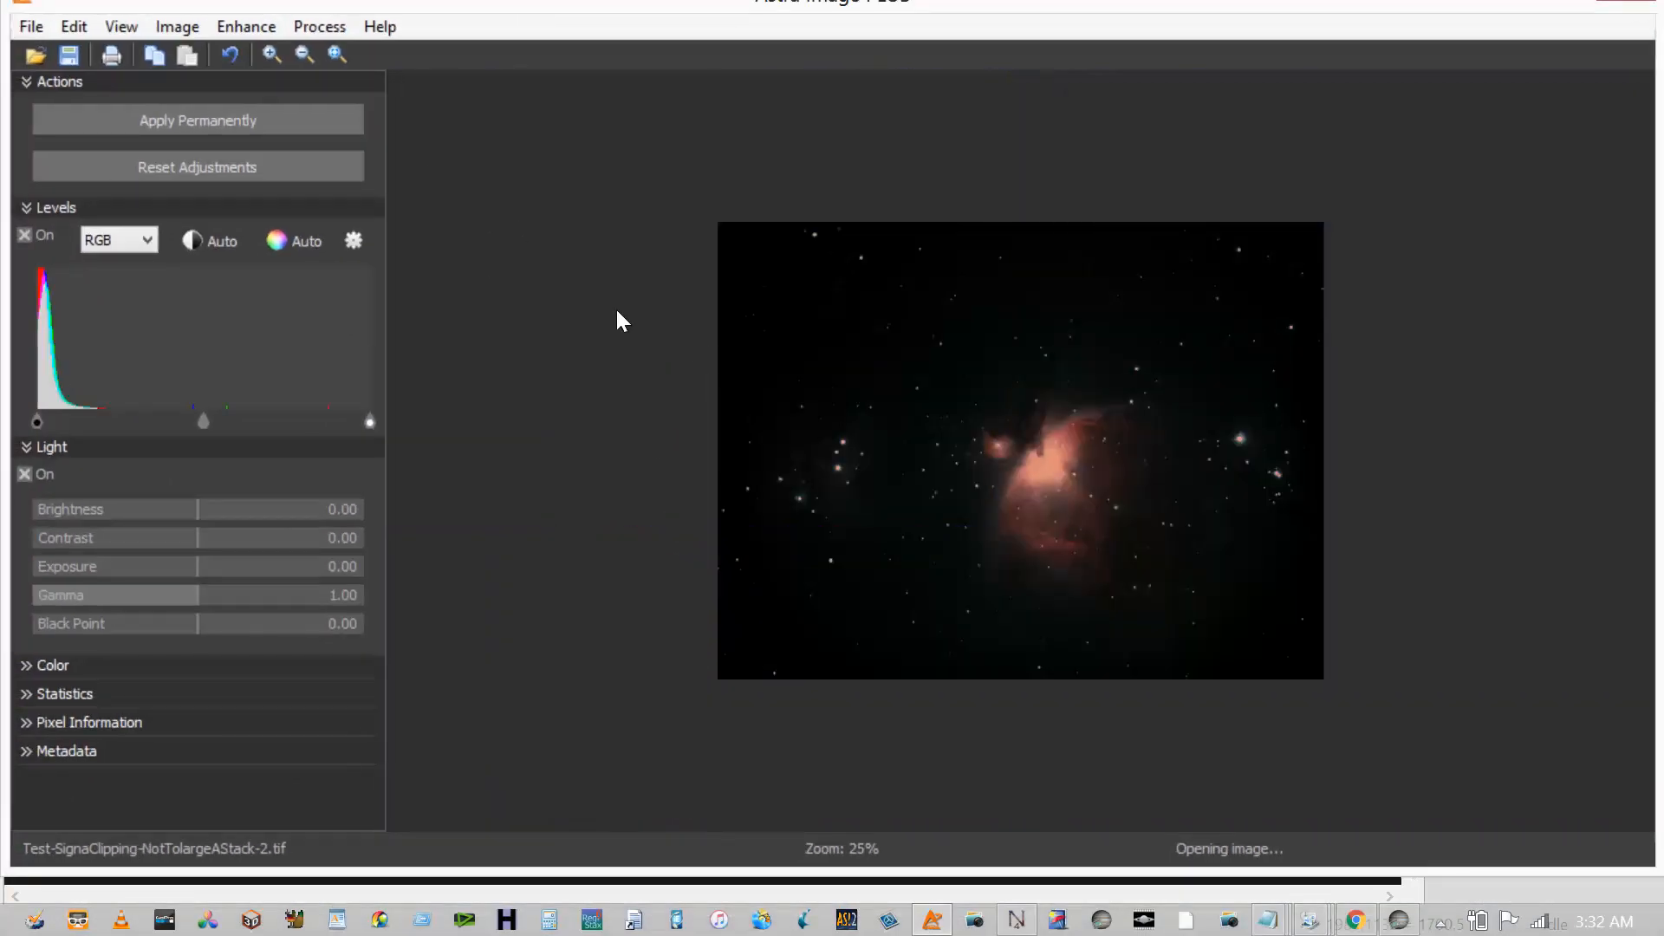
pyautogui.scroll(1, 718, 302)
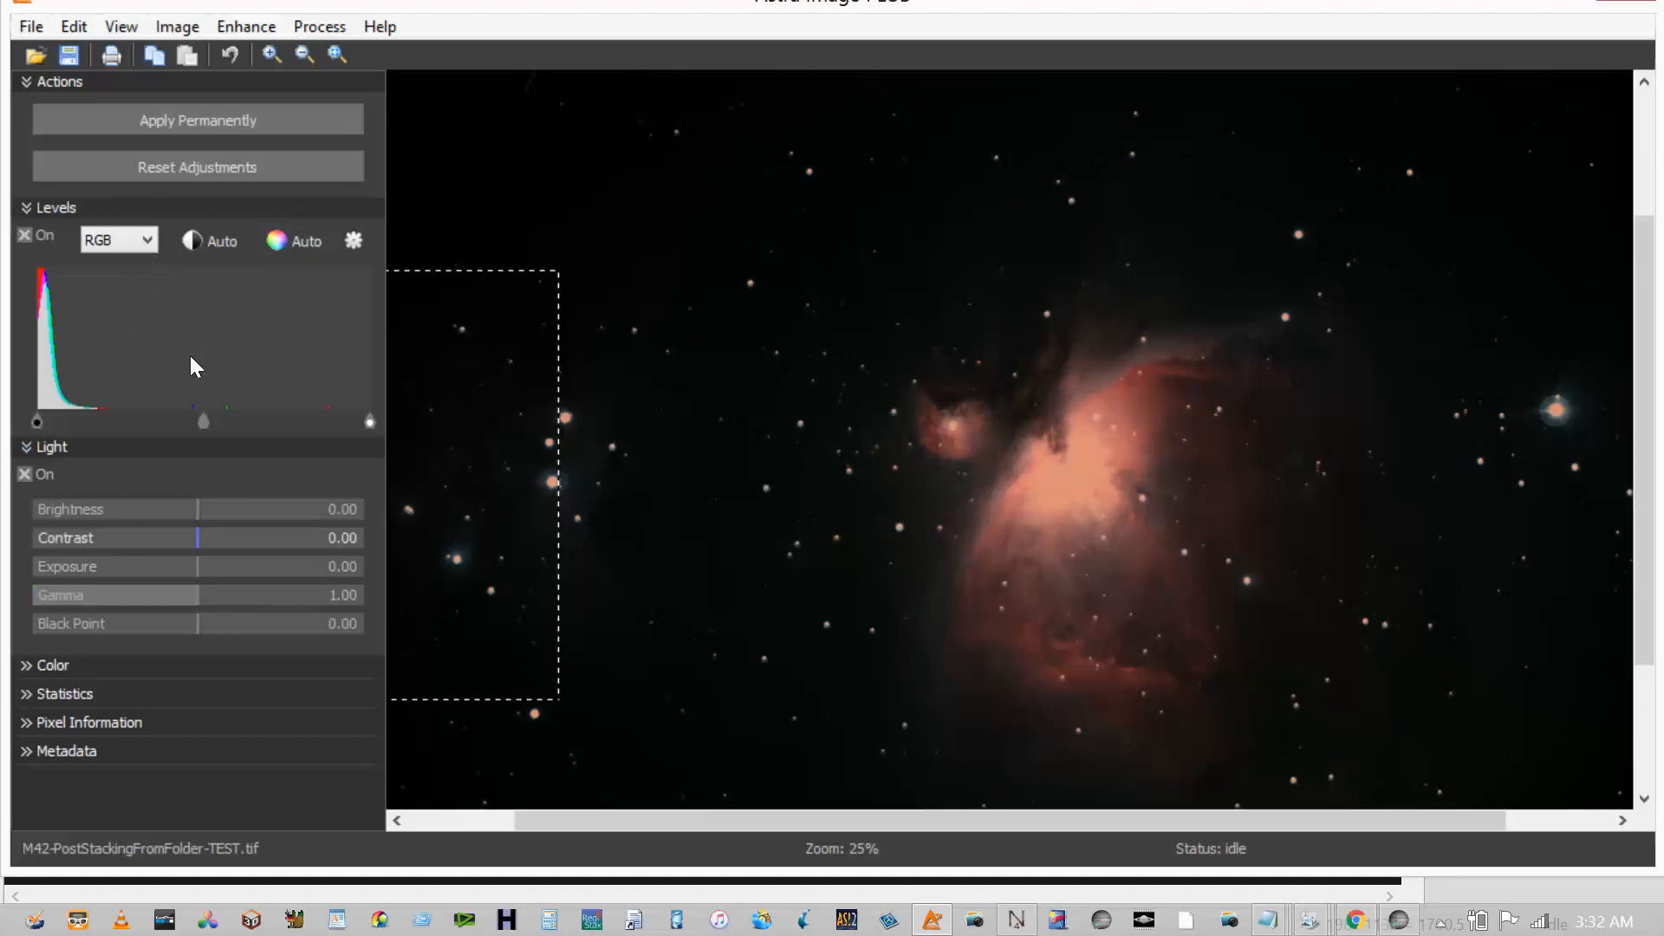
pyautogui.moveTo(200, 512)
pyautogui.mouseDown()
pyautogui.moveTo(231, 511)
pyautogui.moveTo(219, 538)
pyautogui.mouseUp()
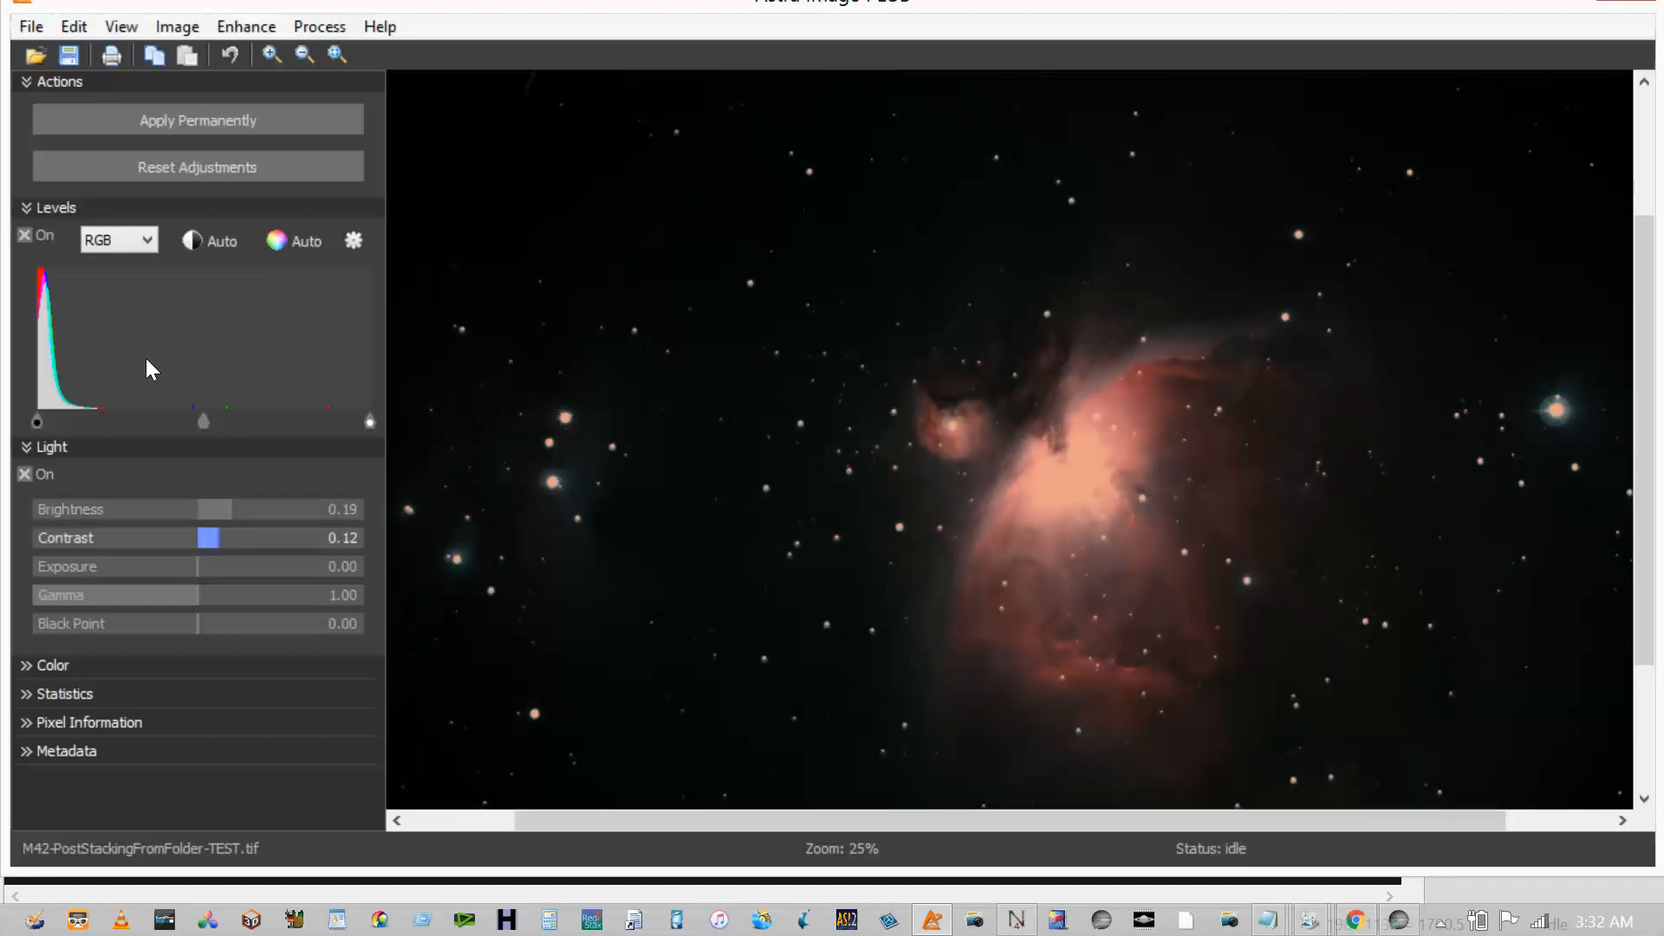
pyautogui.moveTo(198, 566); pyautogui.dragTo(223, 566)
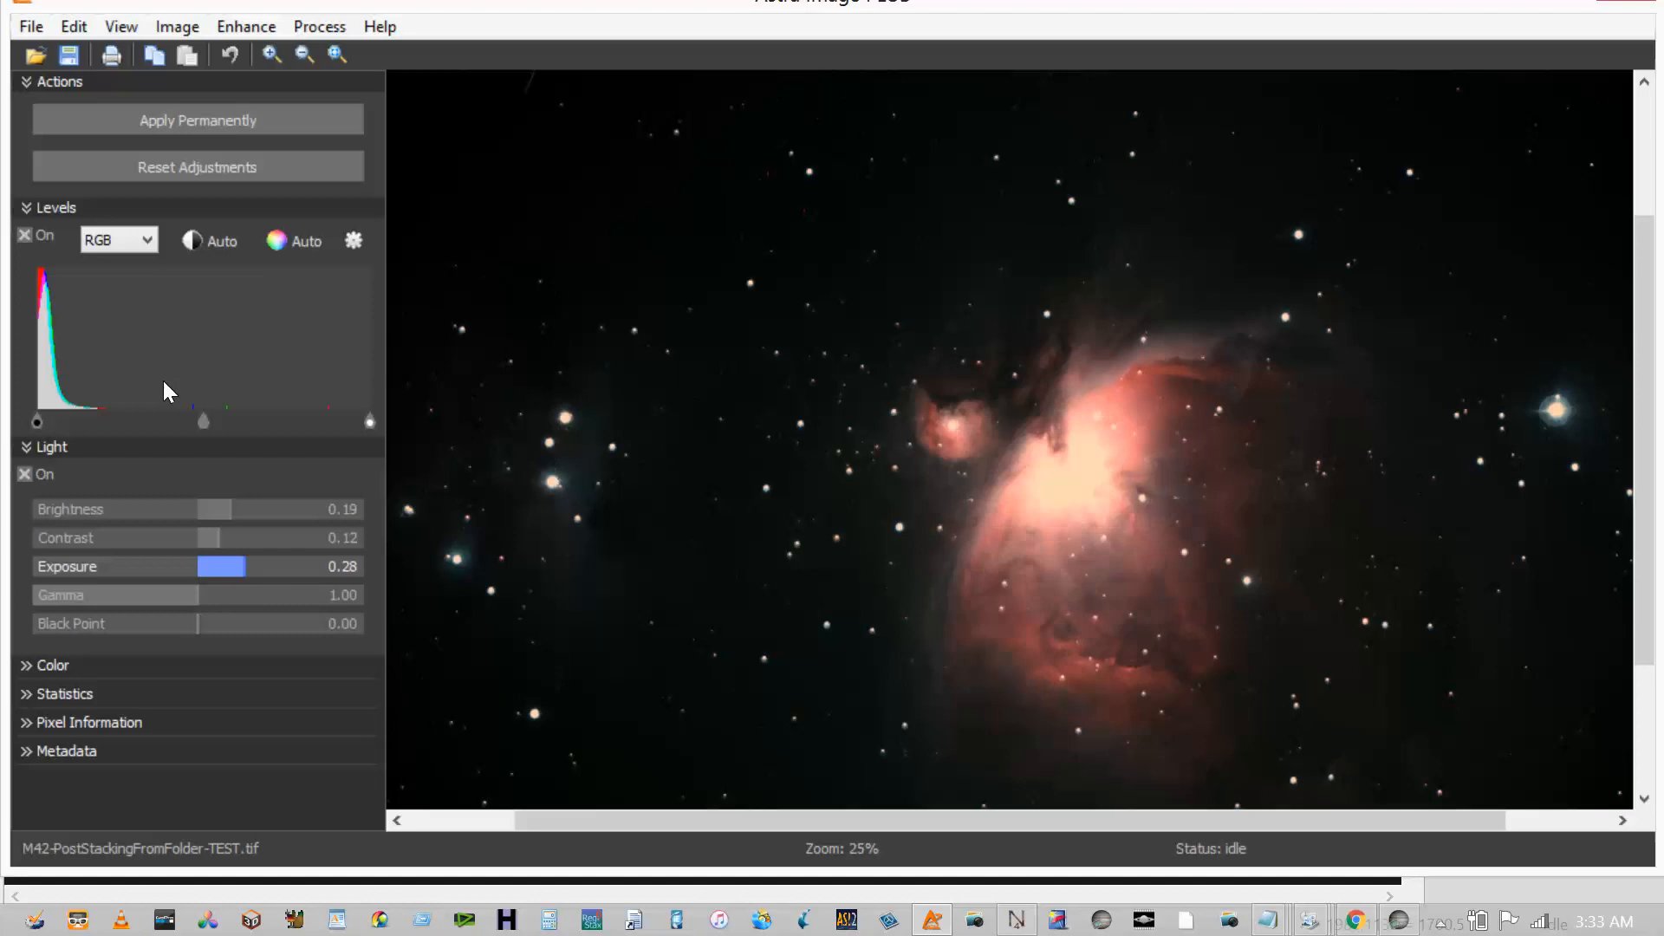
# - Raise the image's Gamma to 1.40
pyautogui.press('Tab')
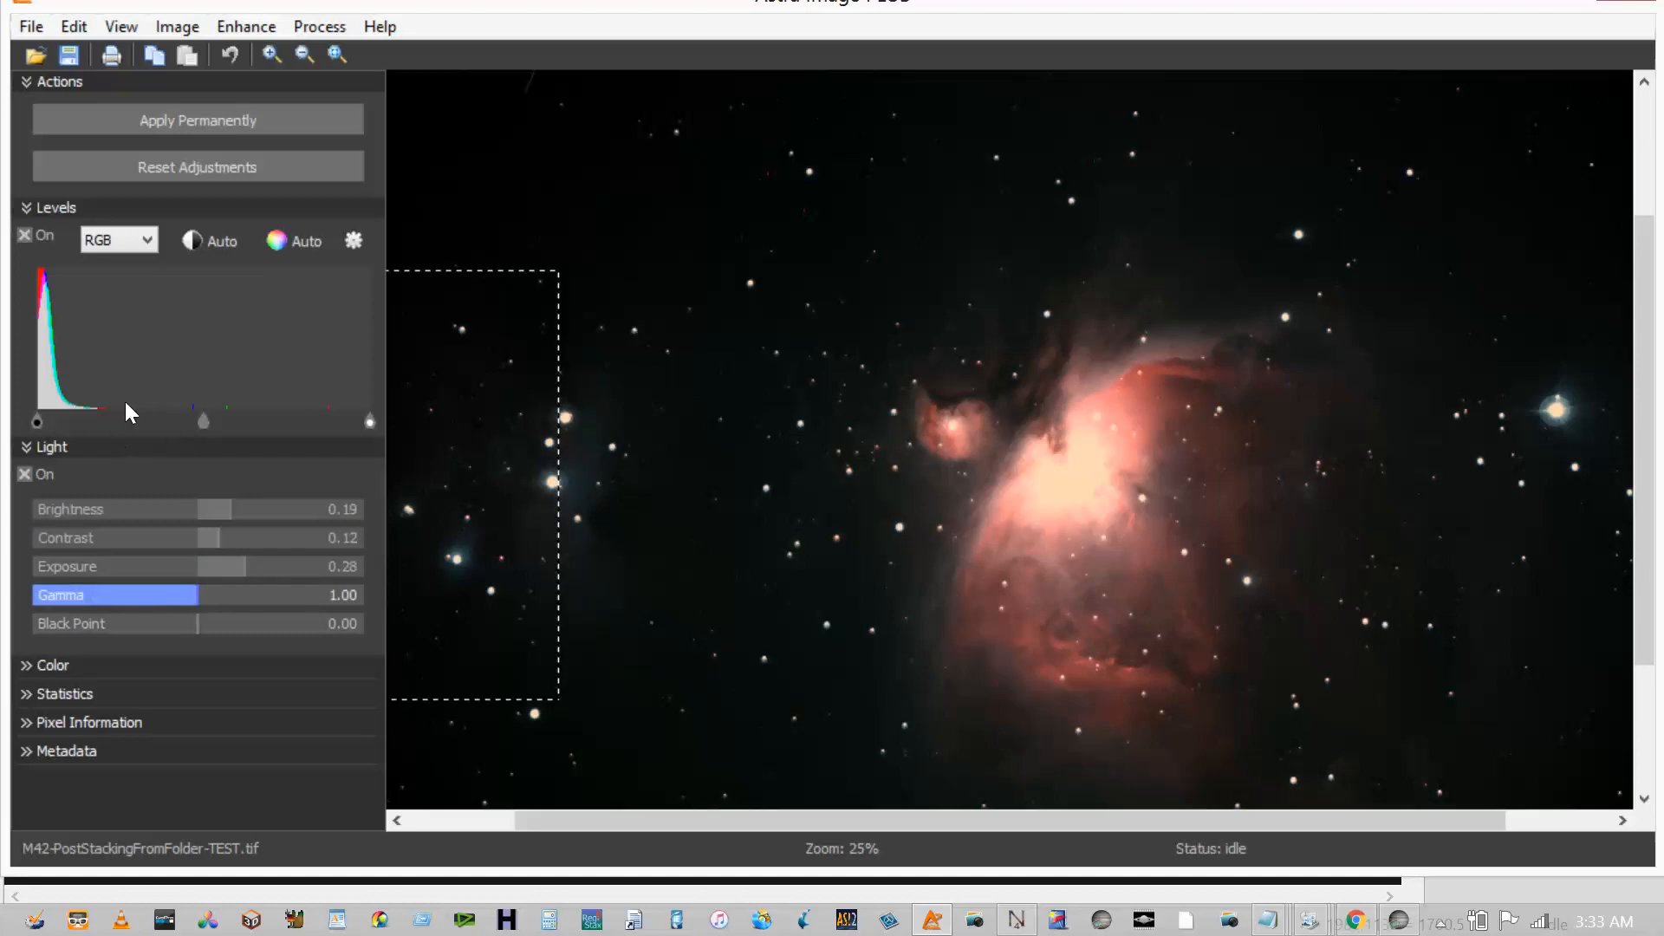
pyautogui.press('Right')
pyautogui.press('Right')
pyautogui.press('Right')
pyautogui.press('Right')
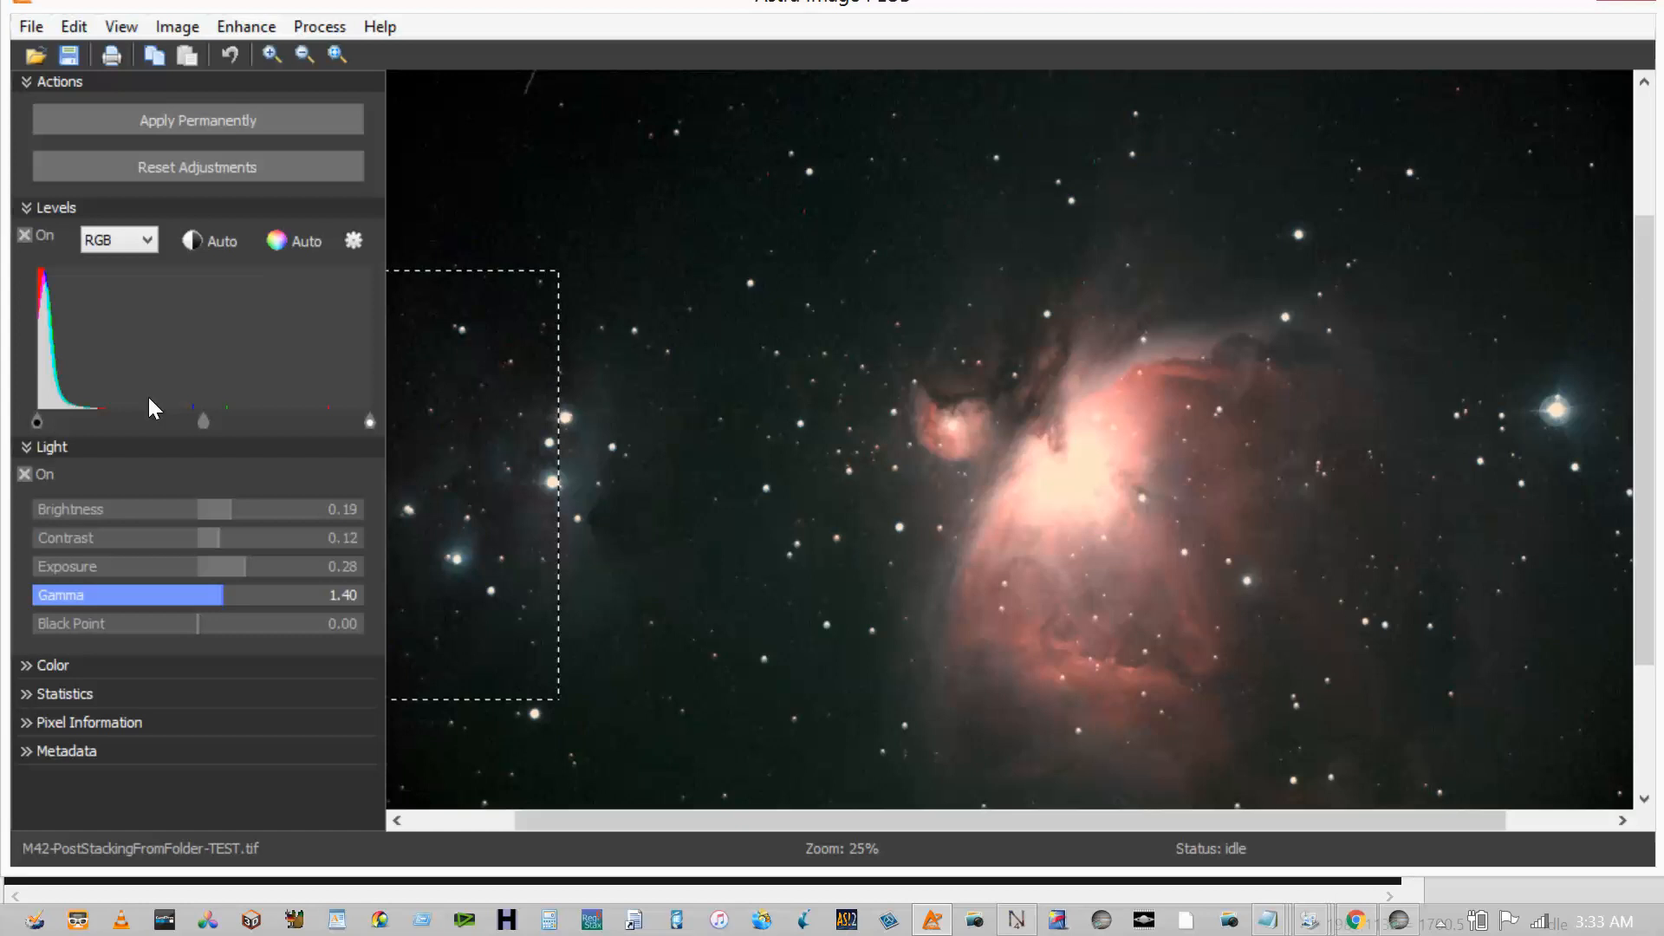
# - Try brightening the image with the RGB midtone level and test the white and black levels
pyautogui.scroll(-2, 615, 414)
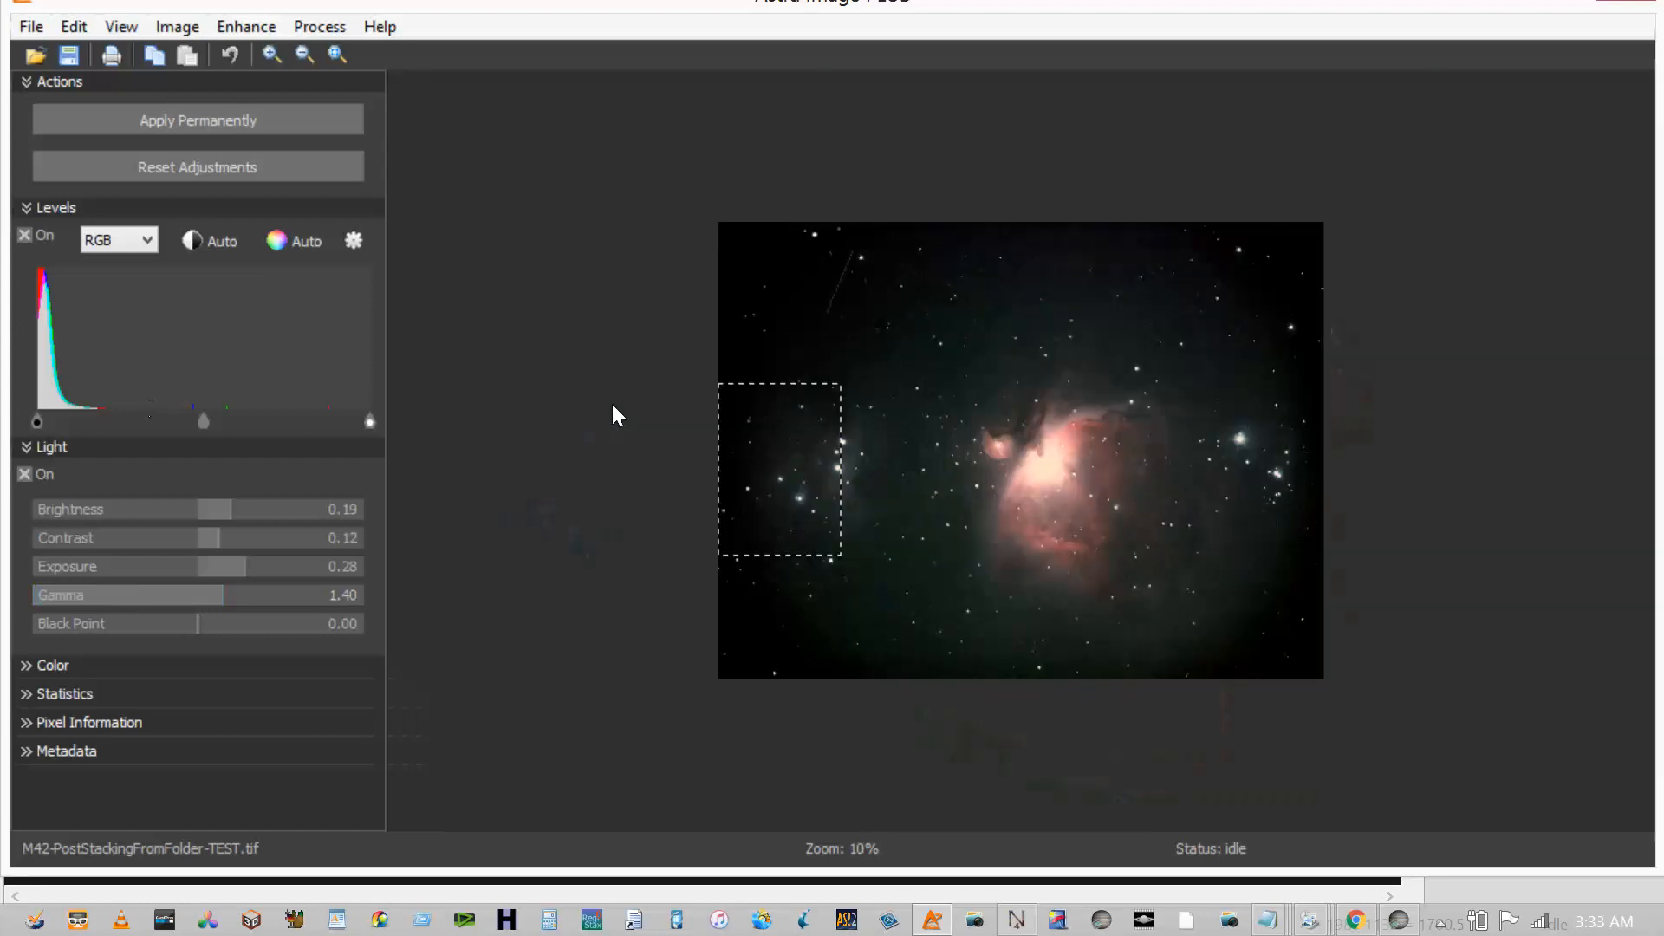
pyautogui.scroll(2, 611, 407)
pyautogui.scroll(-2, 612, 404)
pyautogui.moveTo(203, 421); pyautogui.dragTo(163, 422)
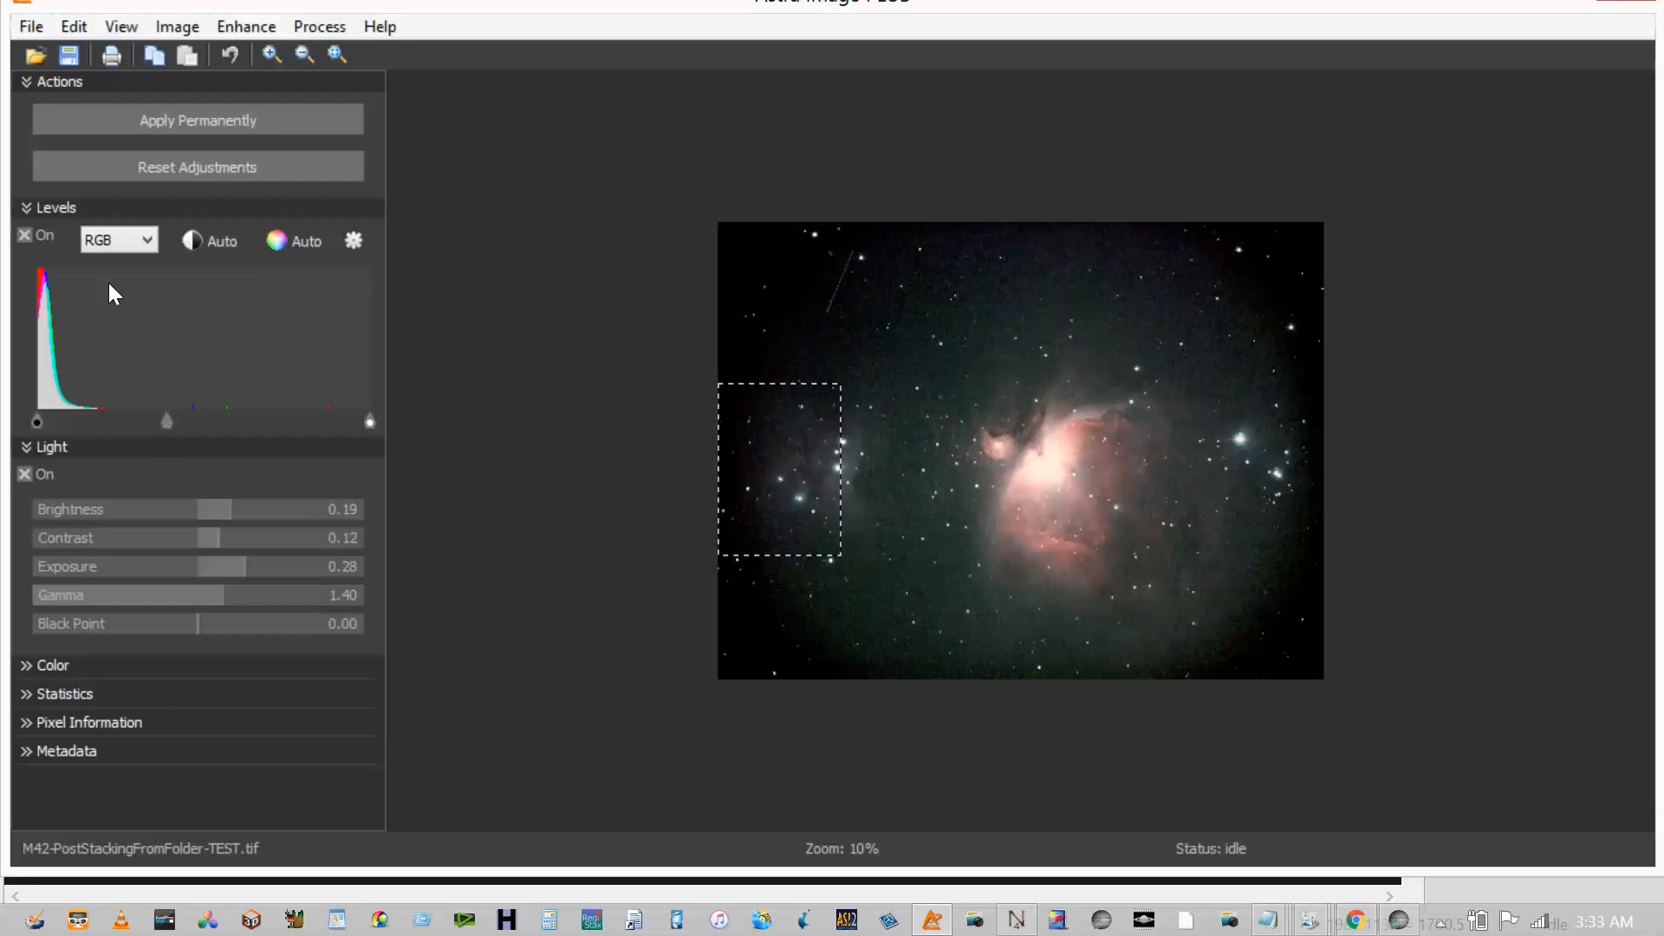
pyautogui.moveTo(166, 423); pyautogui.dragTo(163, 424)
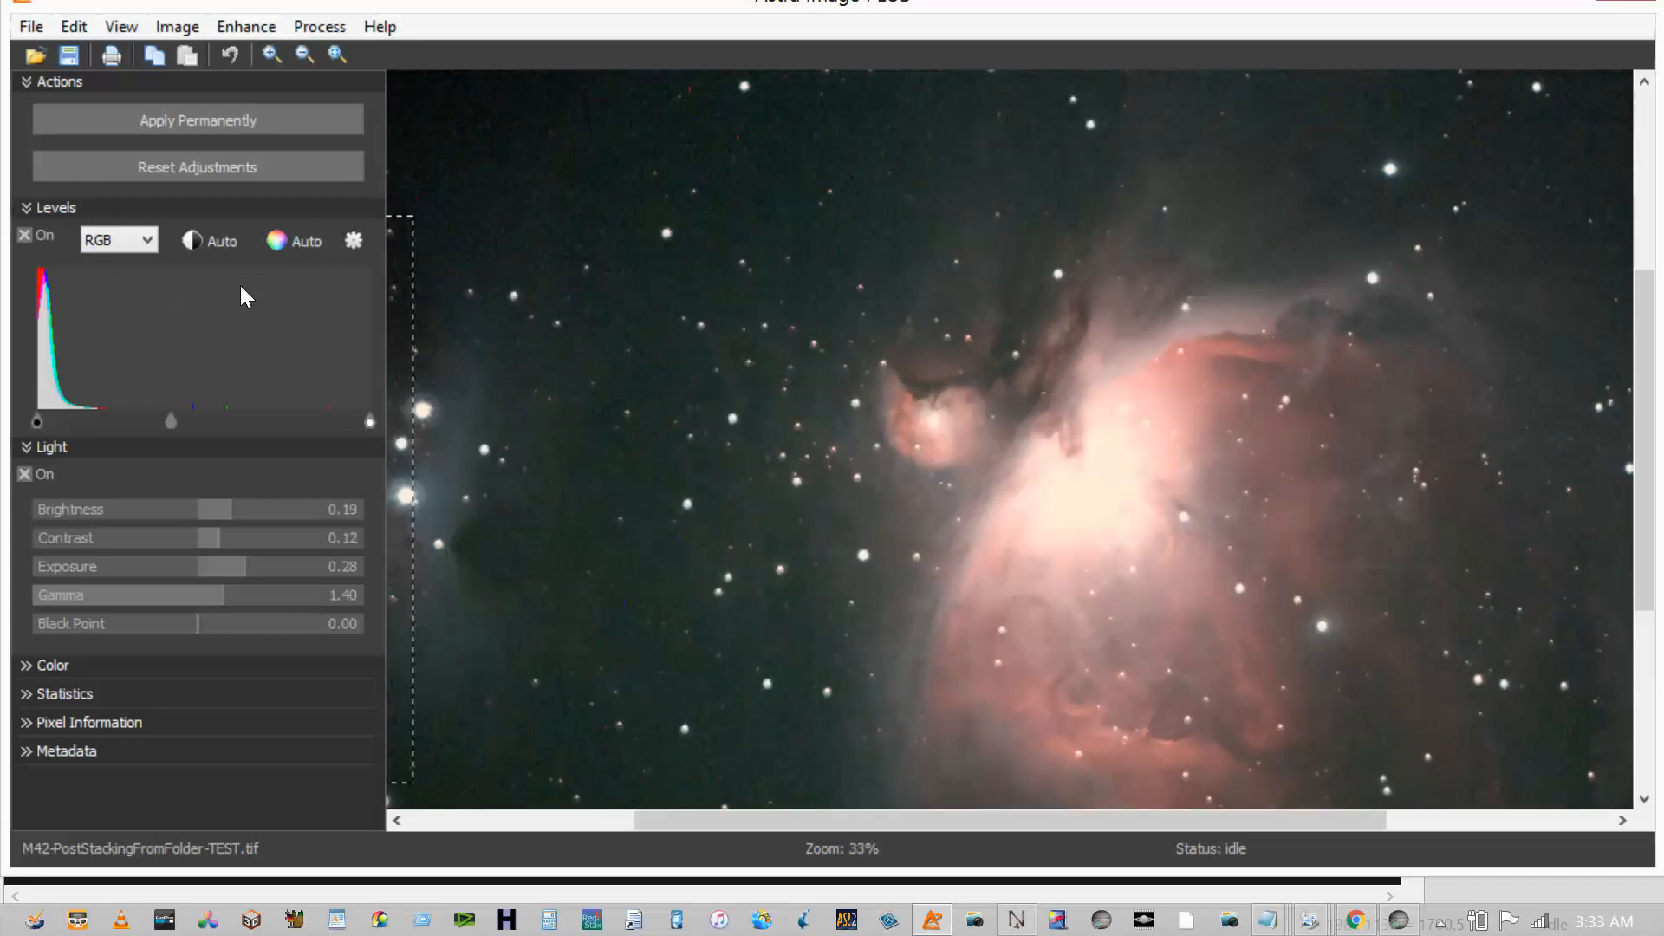
pyautogui.moveTo(367, 428); pyautogui.dragTo(175, 281)
pyautogui.doubleClick(266, 421)
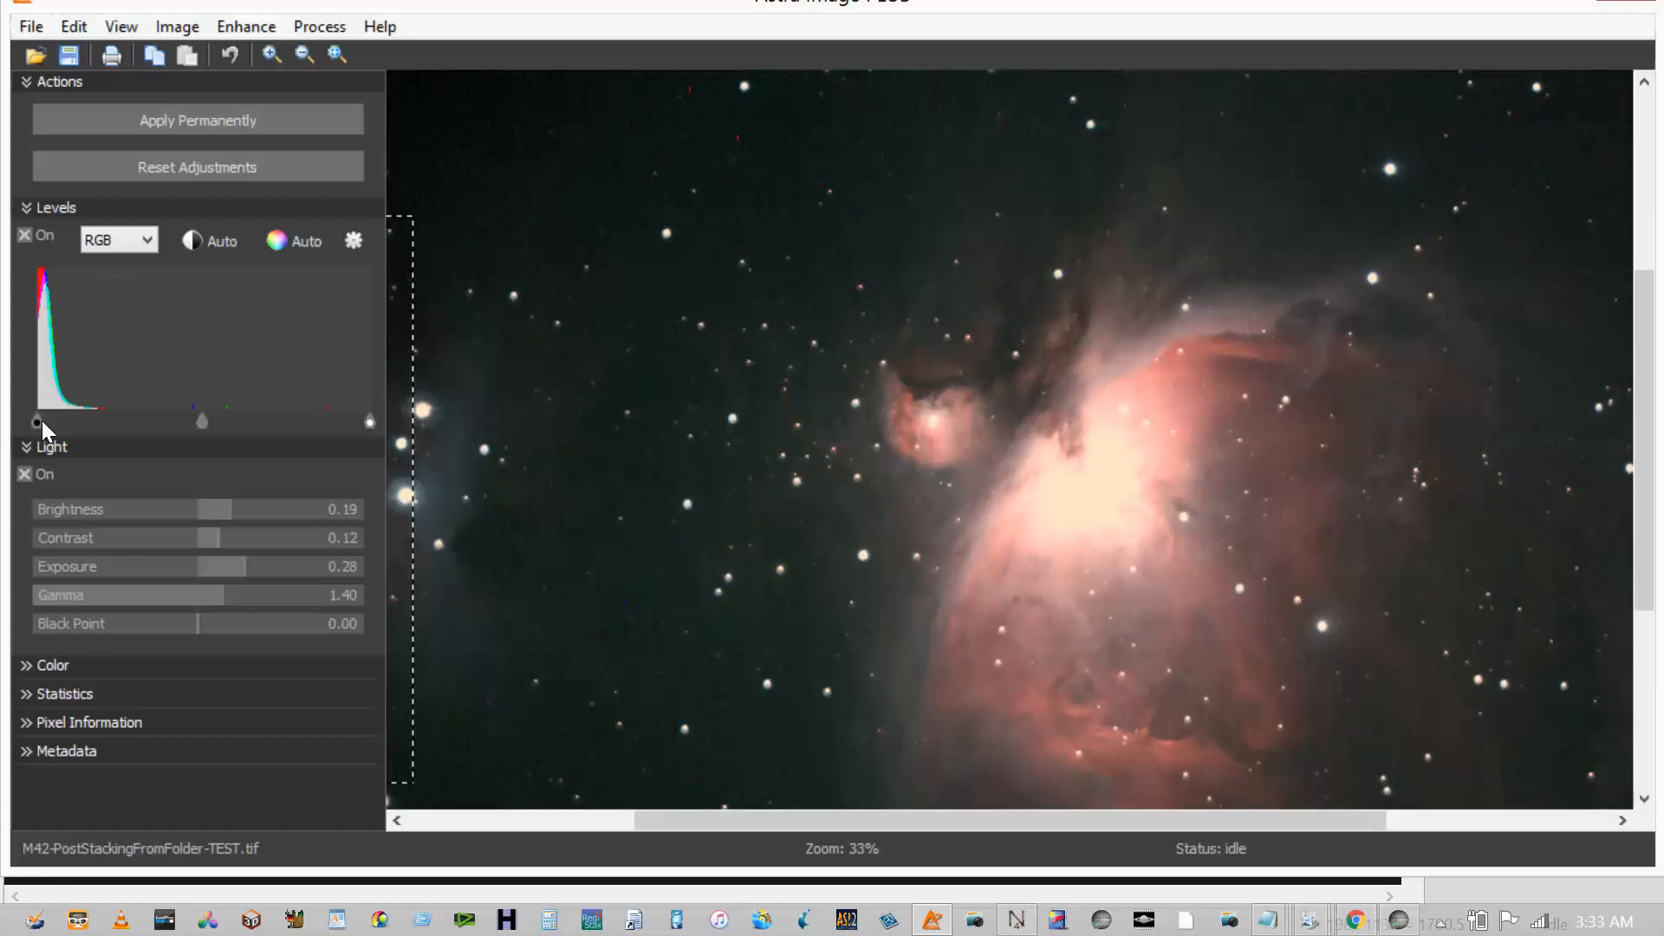
pyautogui.moveTo(36, 421)
pyautogui.mouseDown()
pyautogui.moveTo(51, 421)
pyautogui.moveTo(27, 423)
pyautogui.mouseUp()
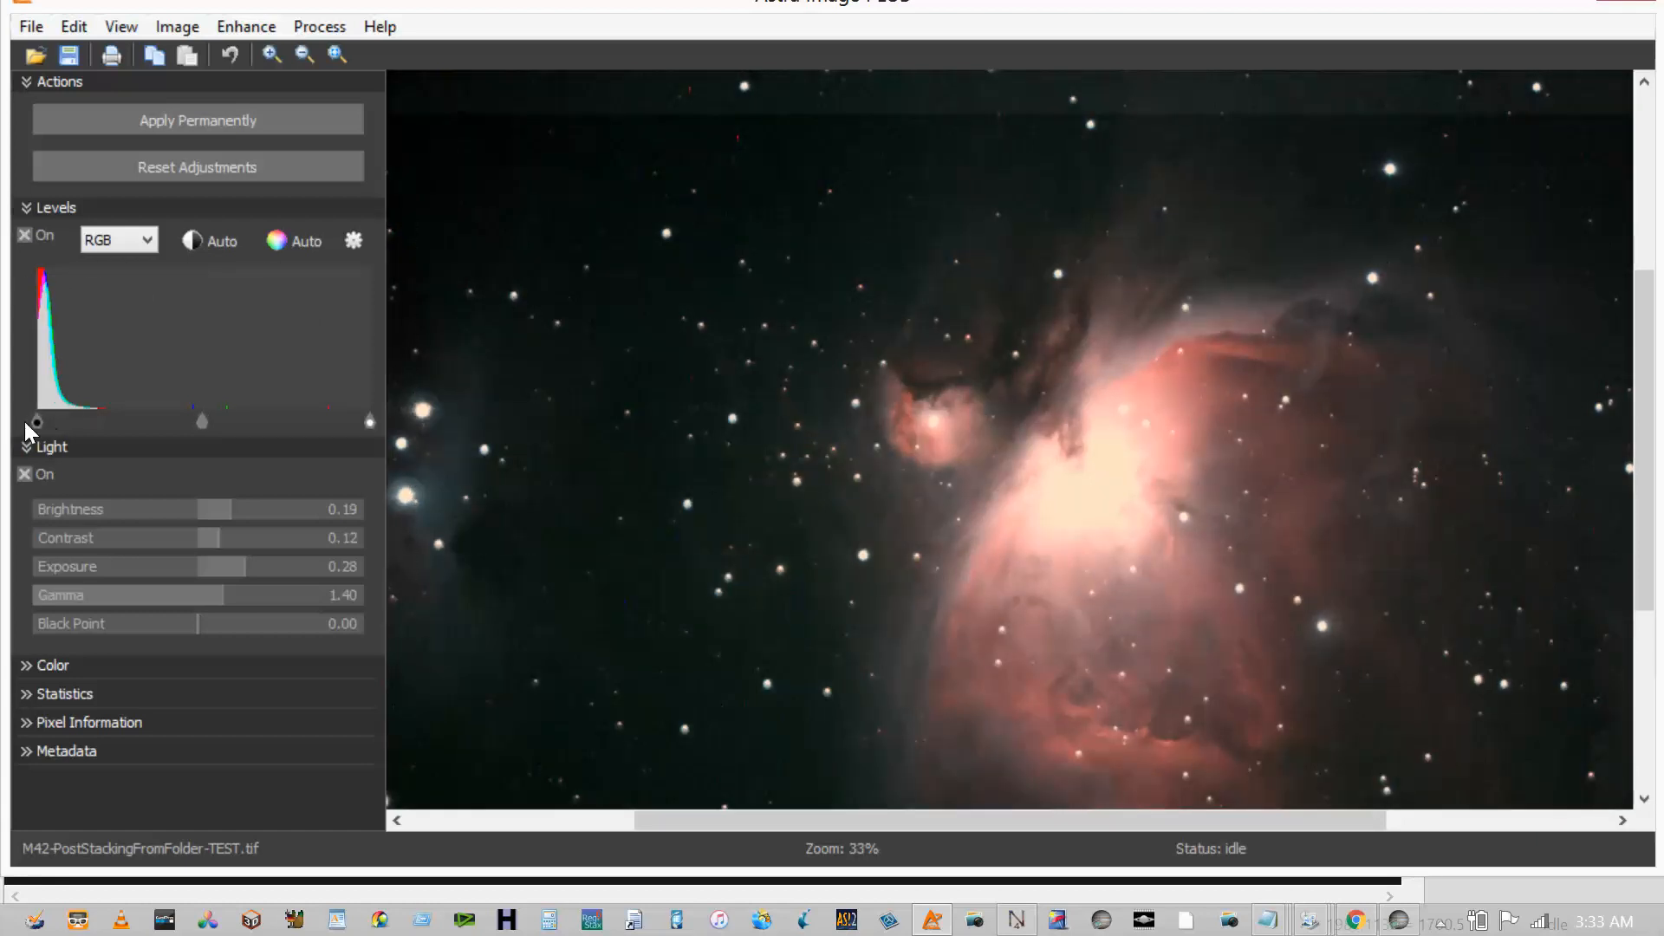
# - Set the Black Point to -0.11 and check the whole image and the nebula at different magnifications
pyautogui.moveTo(196, 624); pyautogui.dragTo(187, 624)
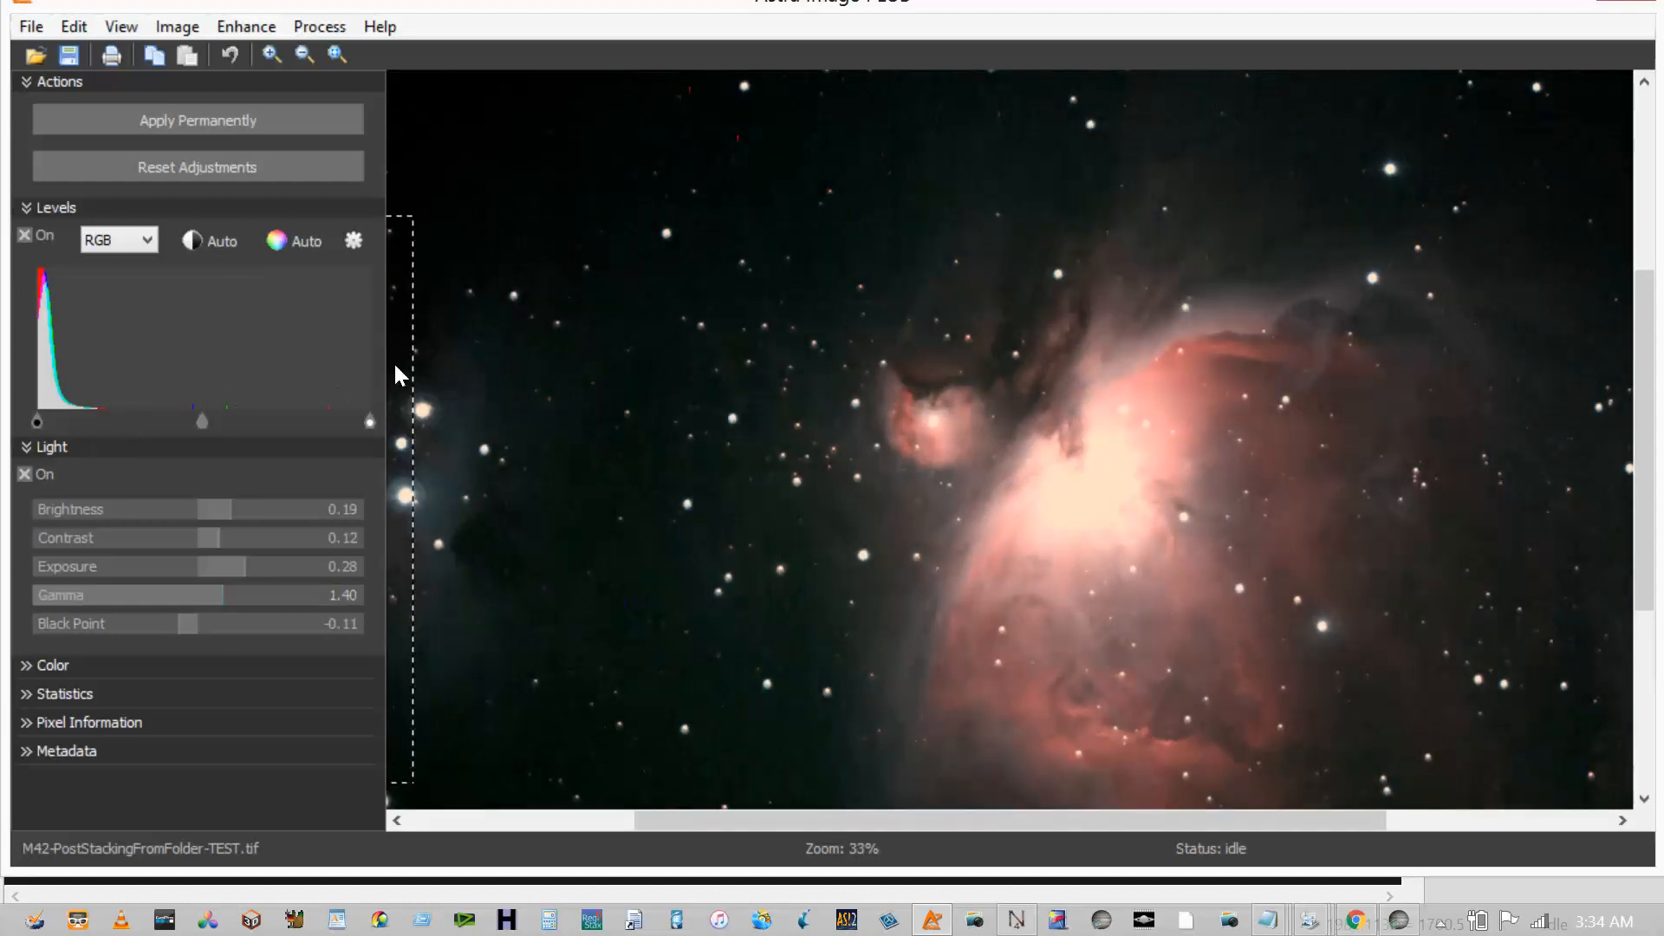
pyautogui.scroll(-1, 593, 554)
pyautogui.scroll(-2, 393, 361)
pyautogui.scroll(2, 393, 361)
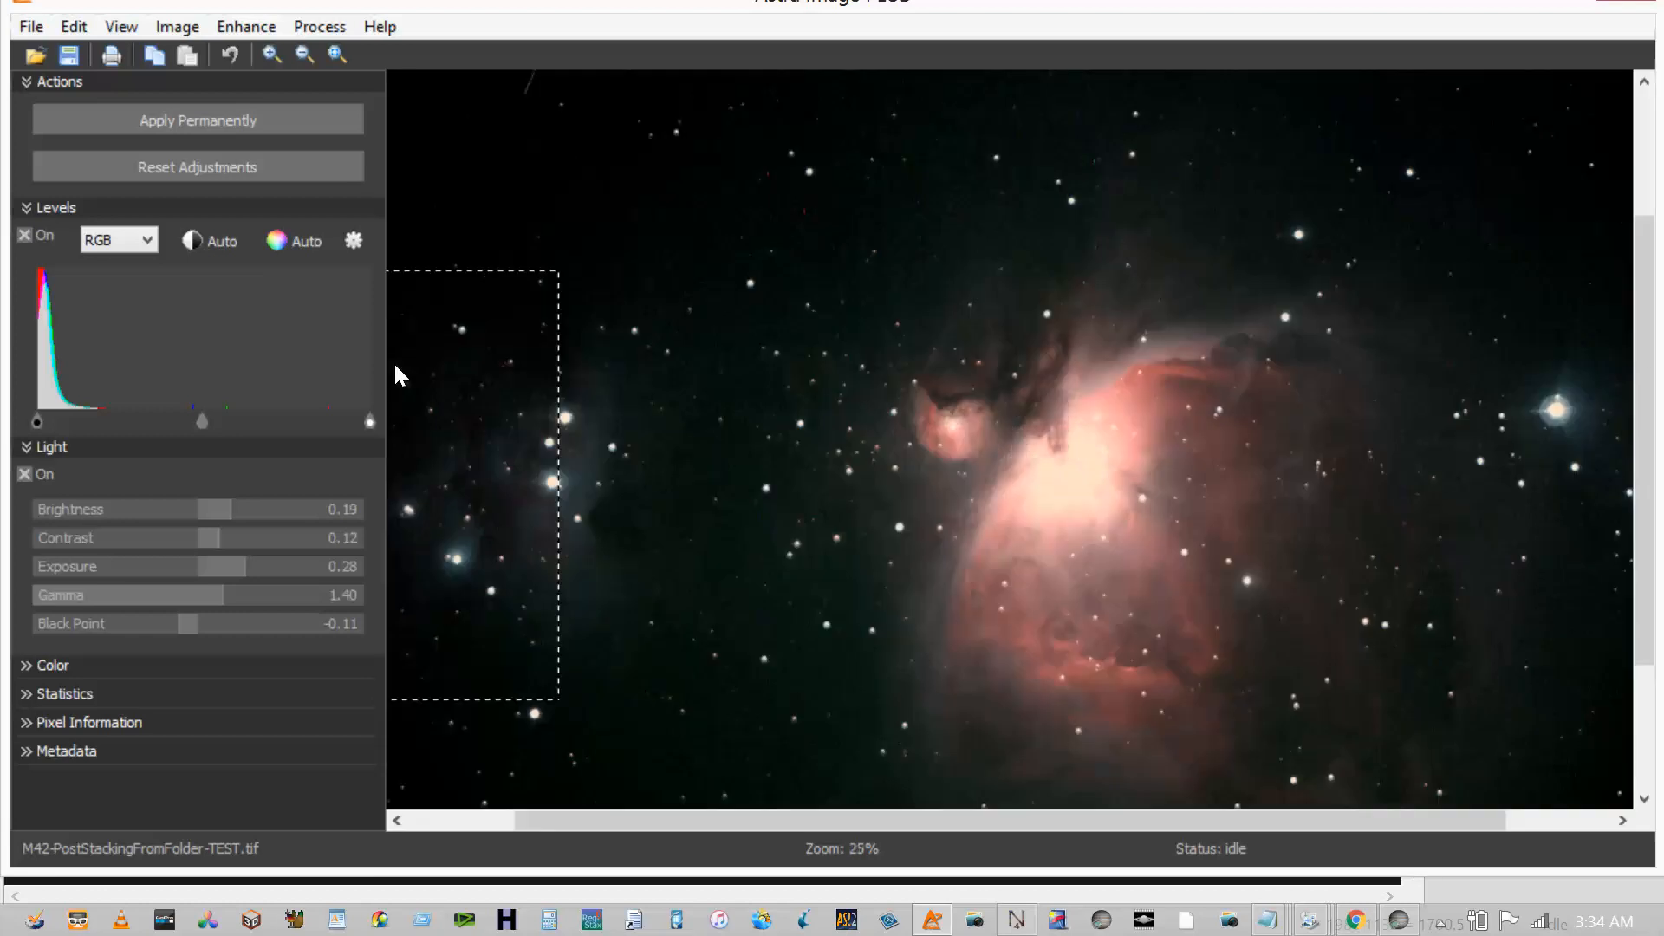
pyautogui.scroll(-2, 393, 362)
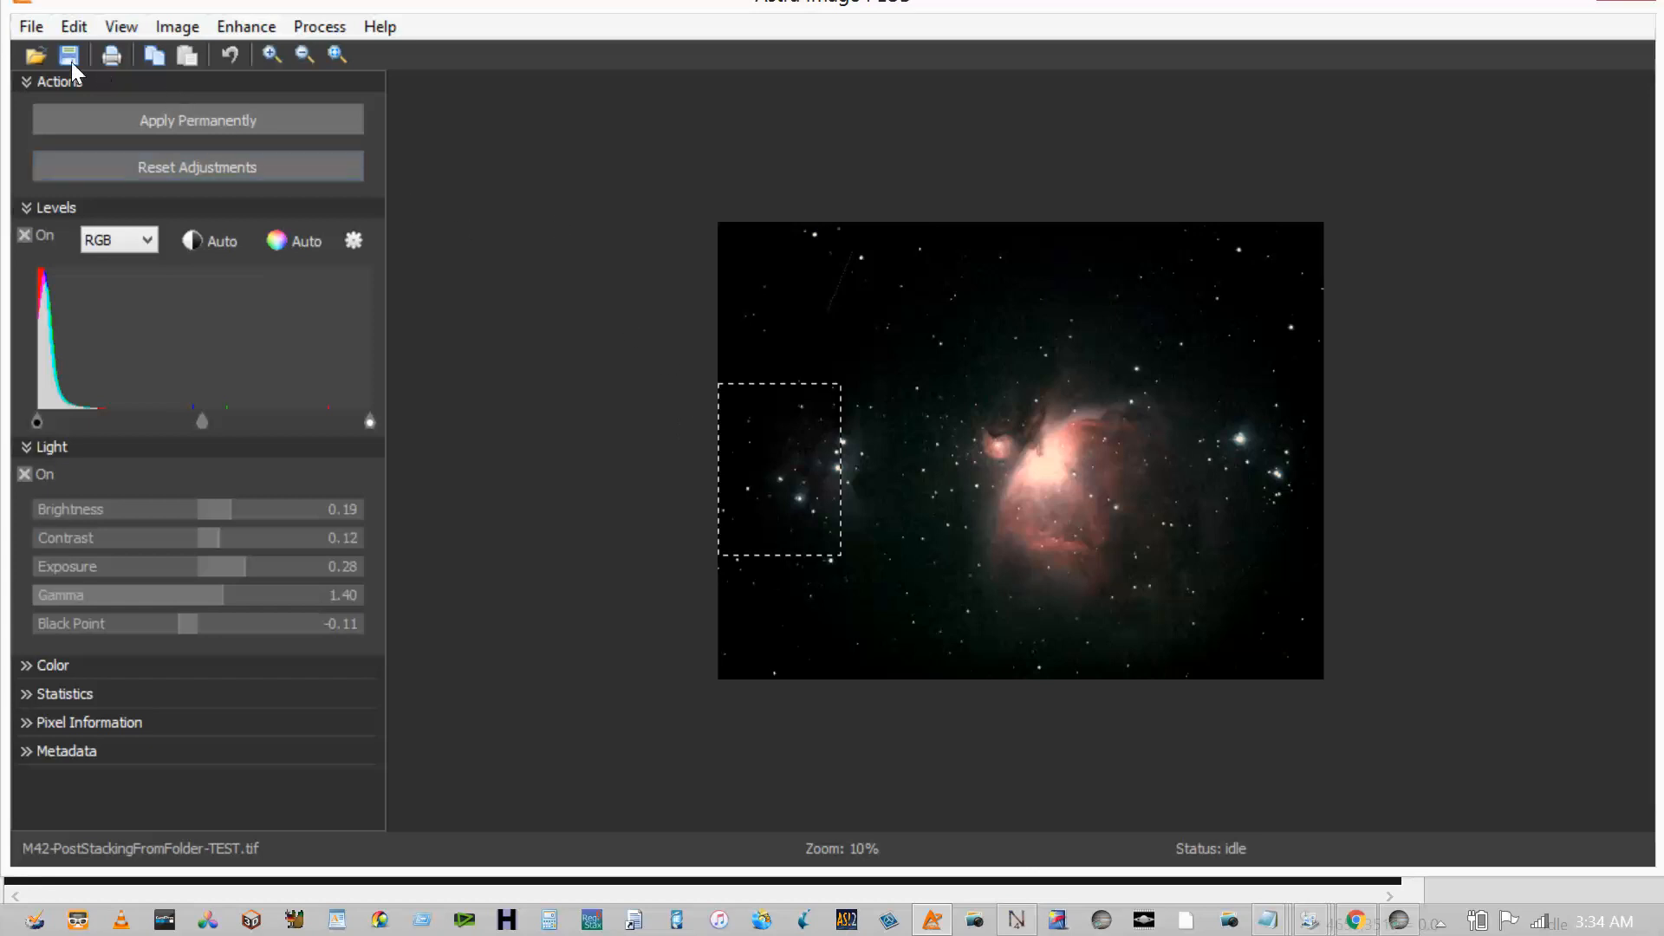
# - Save the adjusted image as an uncompressed 24-bit RGB TIFF named M42-StackTest-ASTRAImage-1 in the 23_56_47 folder under 2018-10-25
pyautogui.click(28, 27)
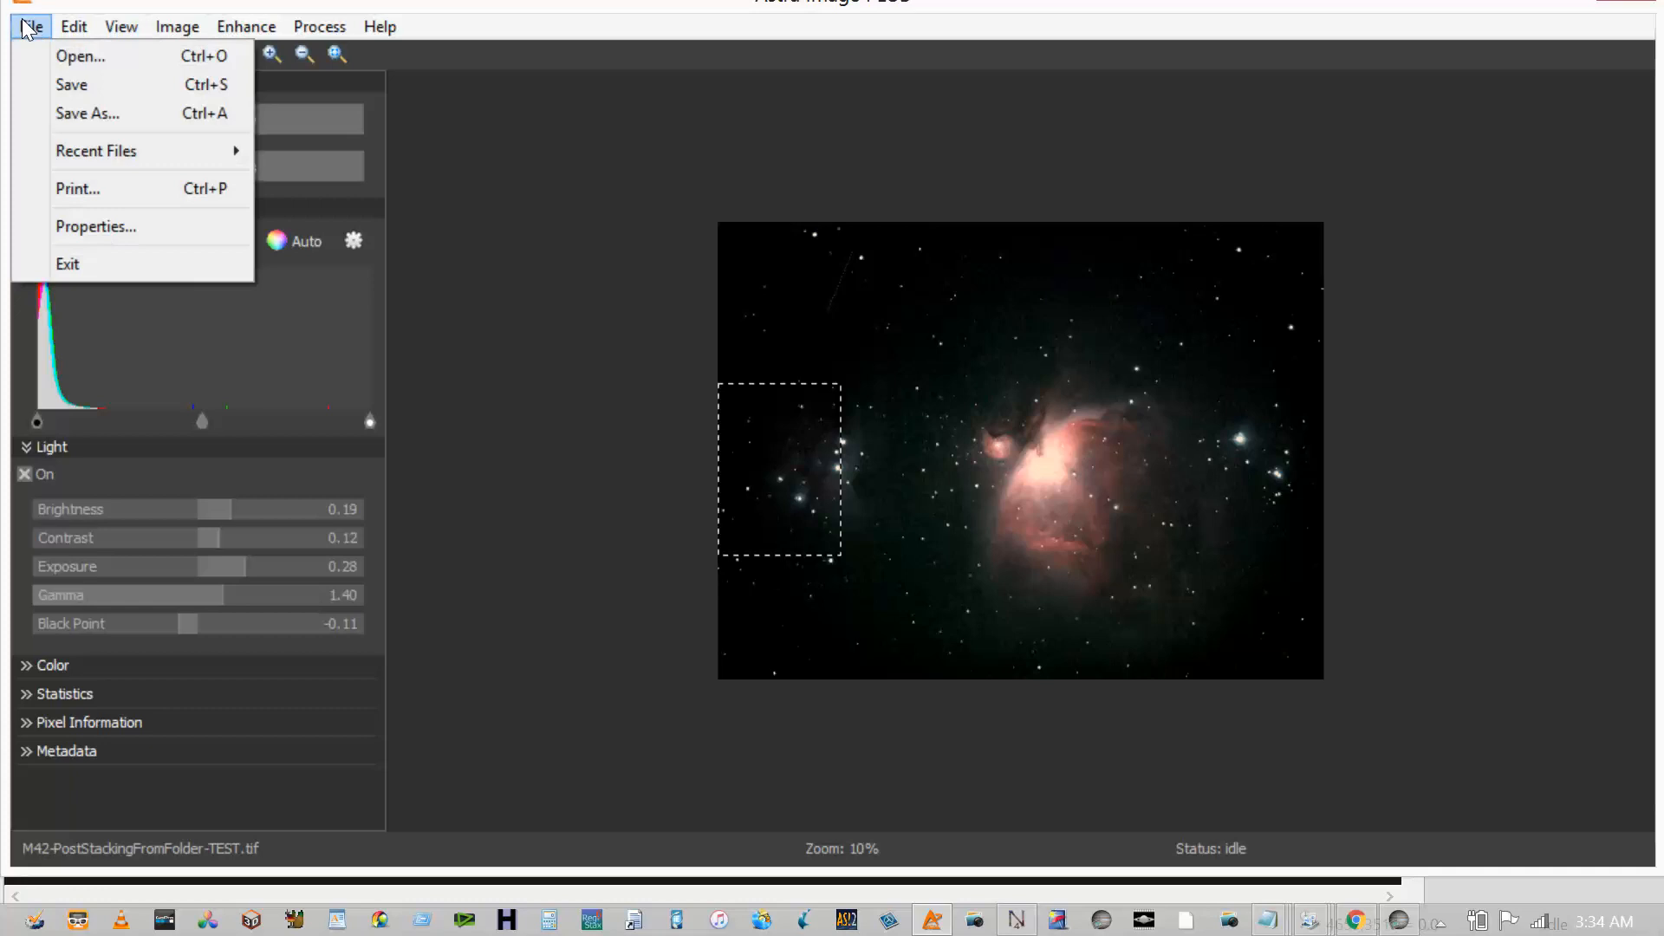
pyautogui.click(78, 113)
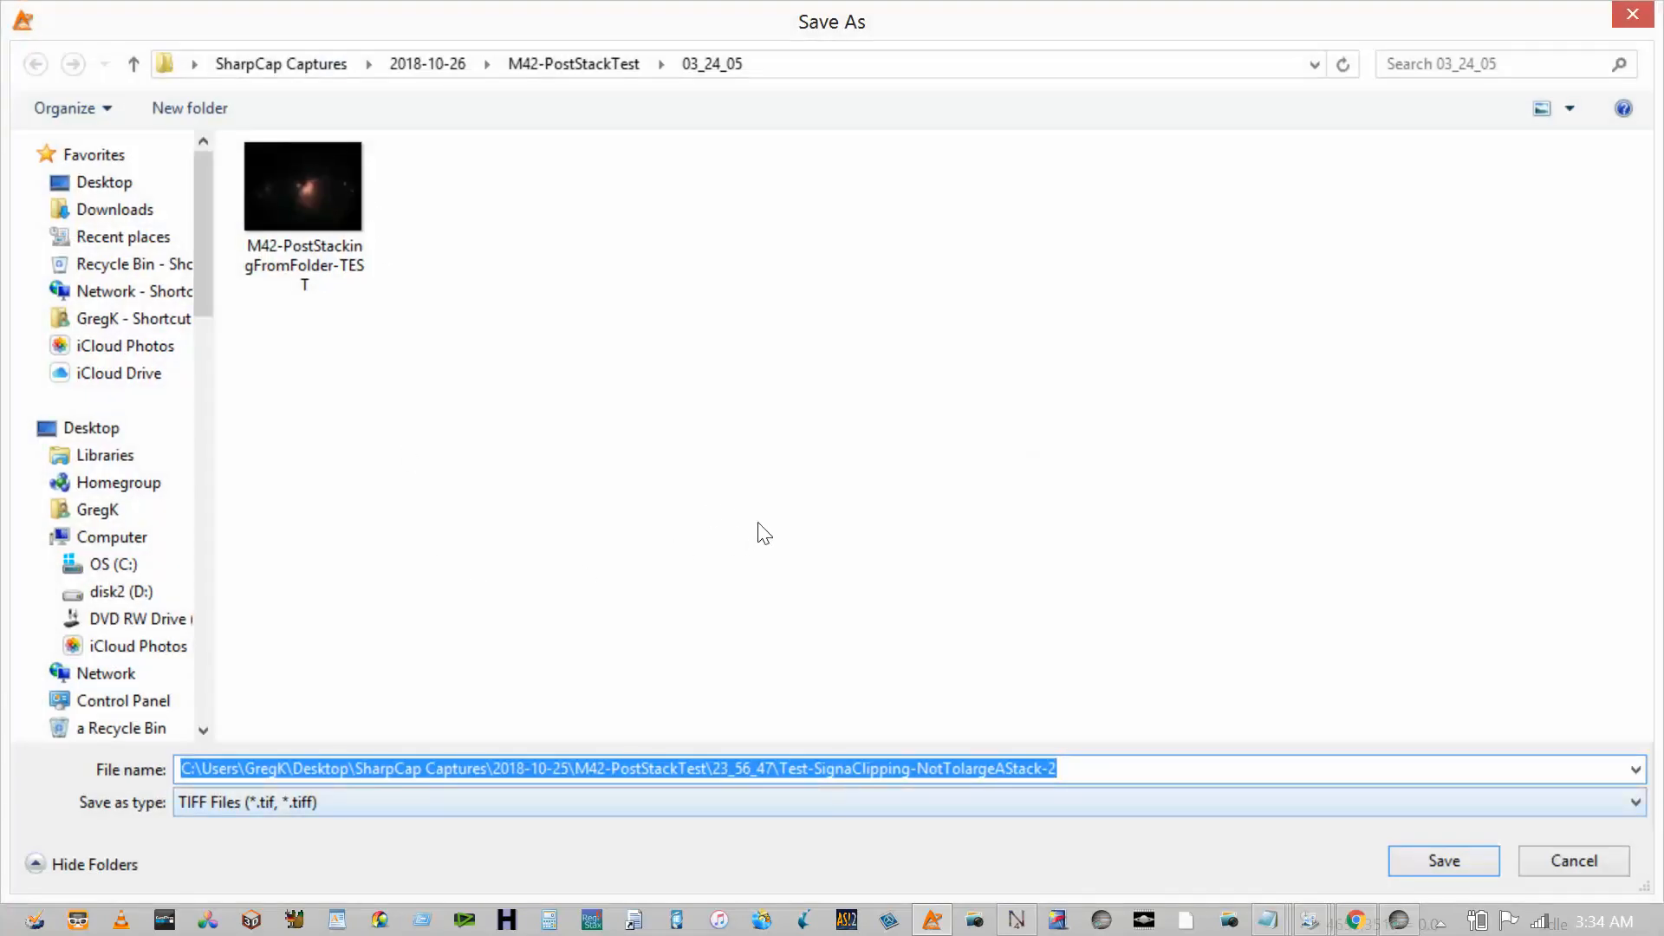
pyautogui.press('End')
pyautogui.hotkey('shift', 'Left')
pyautogui.hotkey('shift', 'Left')
pyautogui.hotkey('shift', 'Left')
pyautogui.hotkey('shift', 'Left')
pyautogui.hotkey('shift', 'Left')
pyautogui.hotkey('shift', 'Left')
pyautogui.hotkey('shift', 'Left')
pyautogui.hotkey('shift', 'Left')
pyautogui.hotkey('shift', 'Left')
pyautogui.hotkey('shift', 'Left')
pyautogui.hotkey('shift', 'Left')
pyautogui.hotkey('shift', 'Left')
pyautogui.hotkey('shift', 'Left')
pyautogui.hotkey('shift', 'Left')
pyautogui.hotkey('shift', 'Left')
pyautogui.hotkey('shift', 'Left')
pyautogui.hotkey('shift', 'Left')
pyautogui.hotkey('shift', 'Left')
pyautogui.hotkey('shift', 'Left')
pyautogui.hotkey('shift', 'Left')
pyautogui.press('End')
pyautogui.hotkey('ctrl', 'shift', 'Left')
pyautogui.hotkey('shift', 'Left')
pyautogui.hotkey('shift', 'Right')
pyautogui.hotkey('shift', 'Left')
pyautogui.hotkey('shift', 'Right')
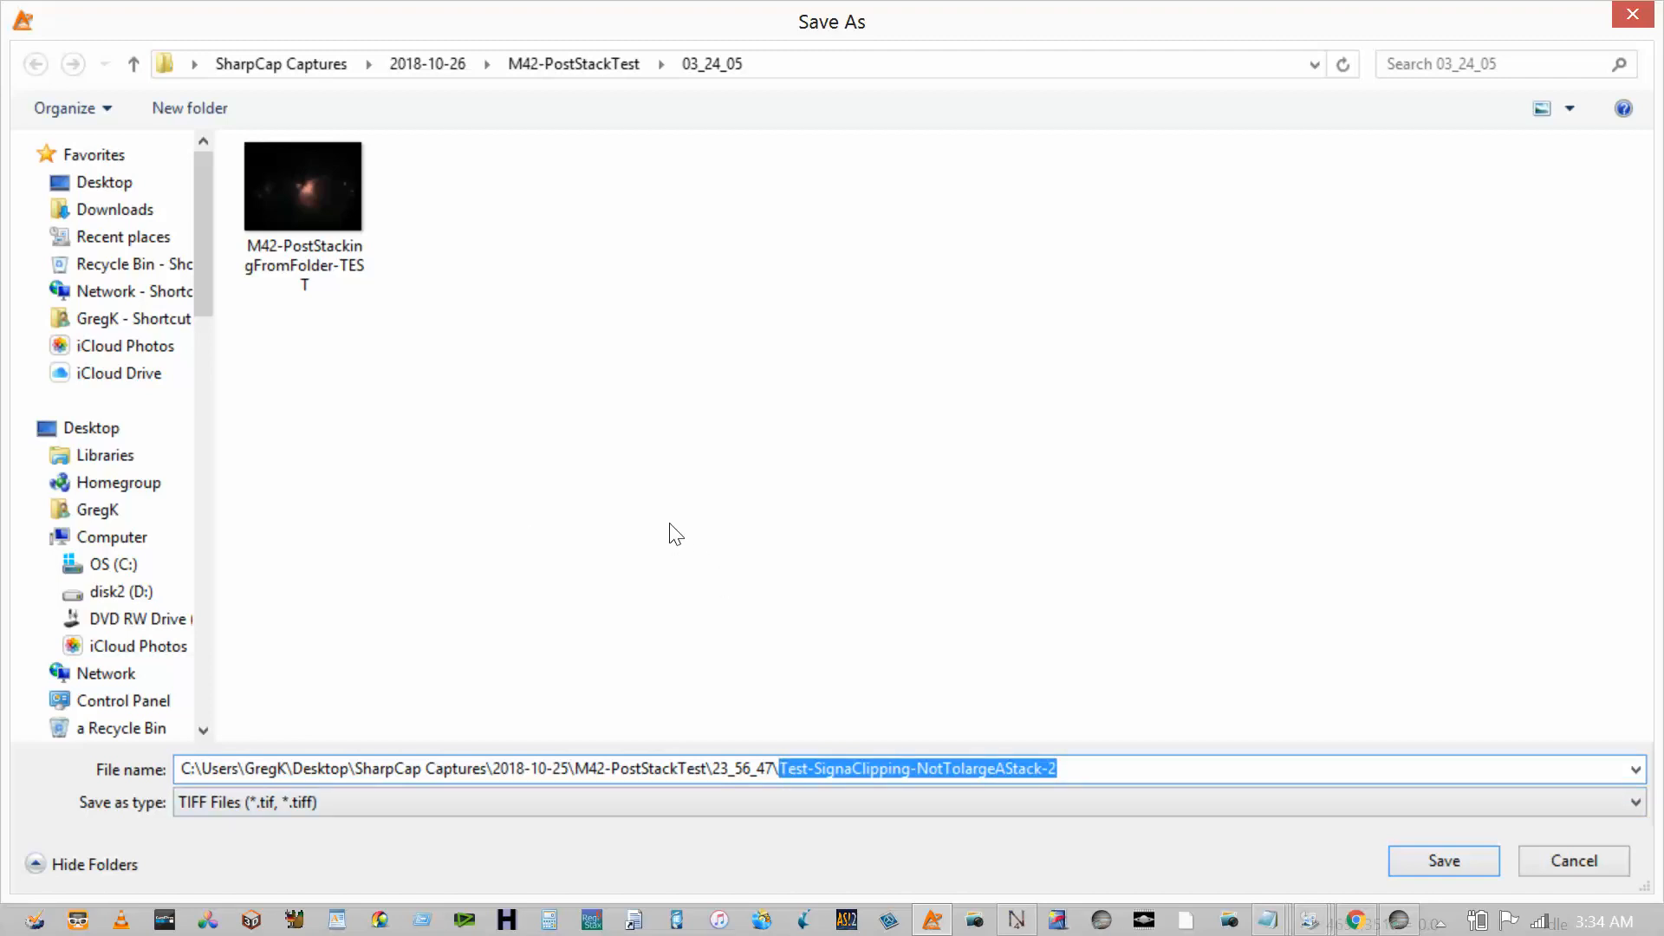
pyautogui.write('M4')
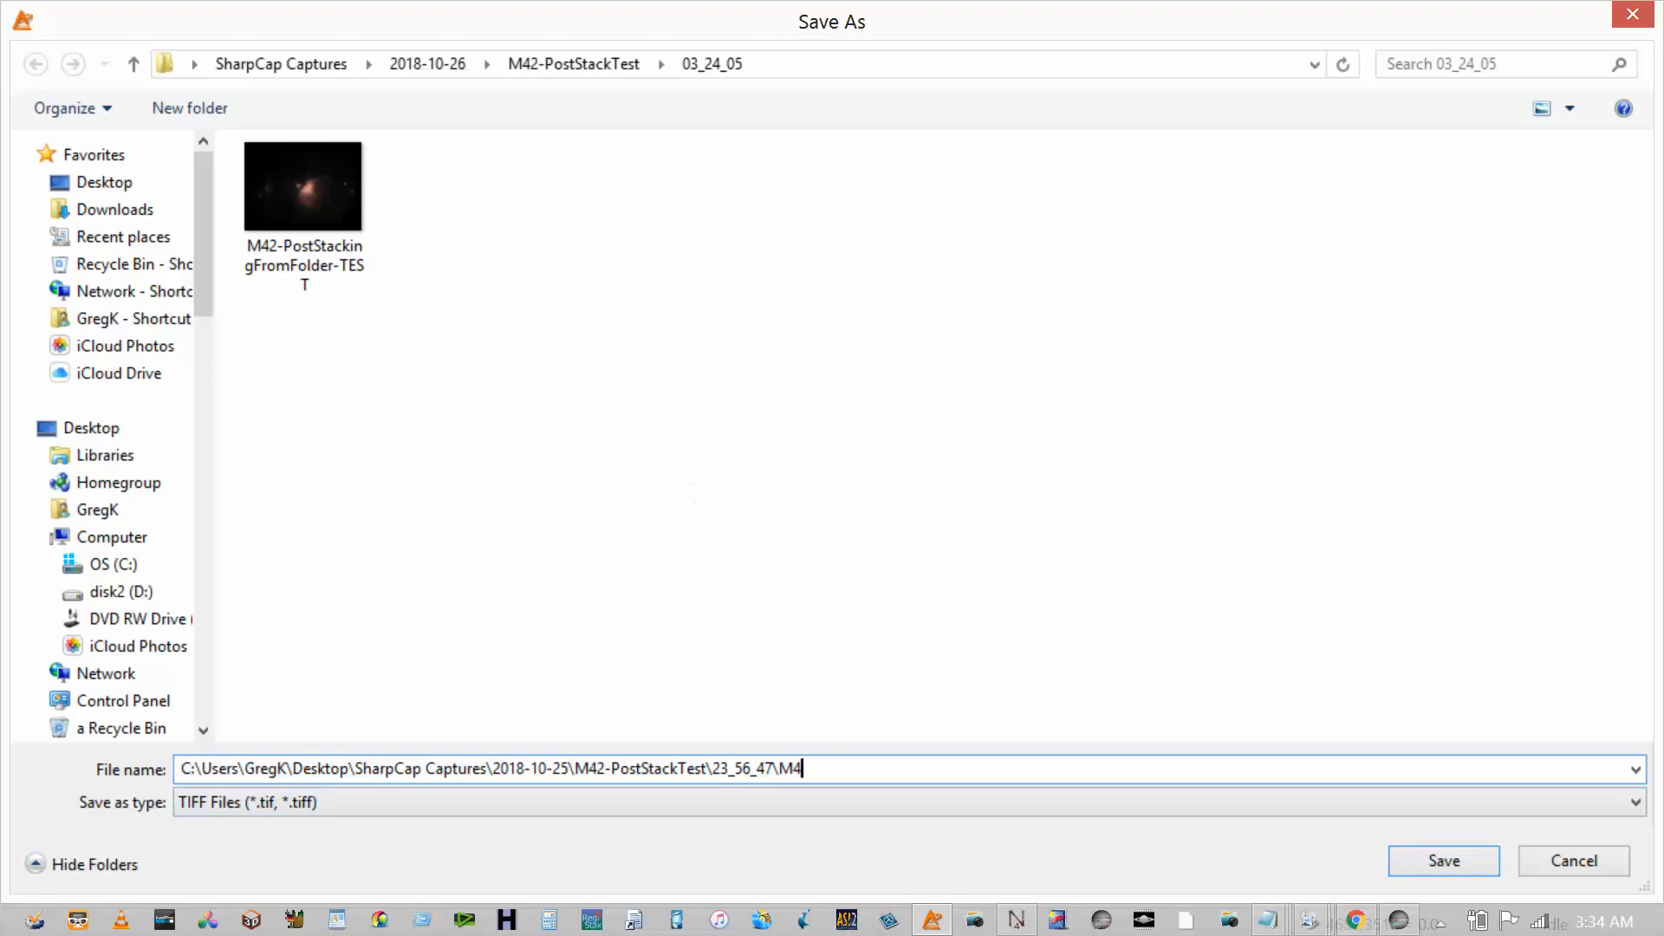
pyautogui.write('2-StackTest-ASTRAImage-1')
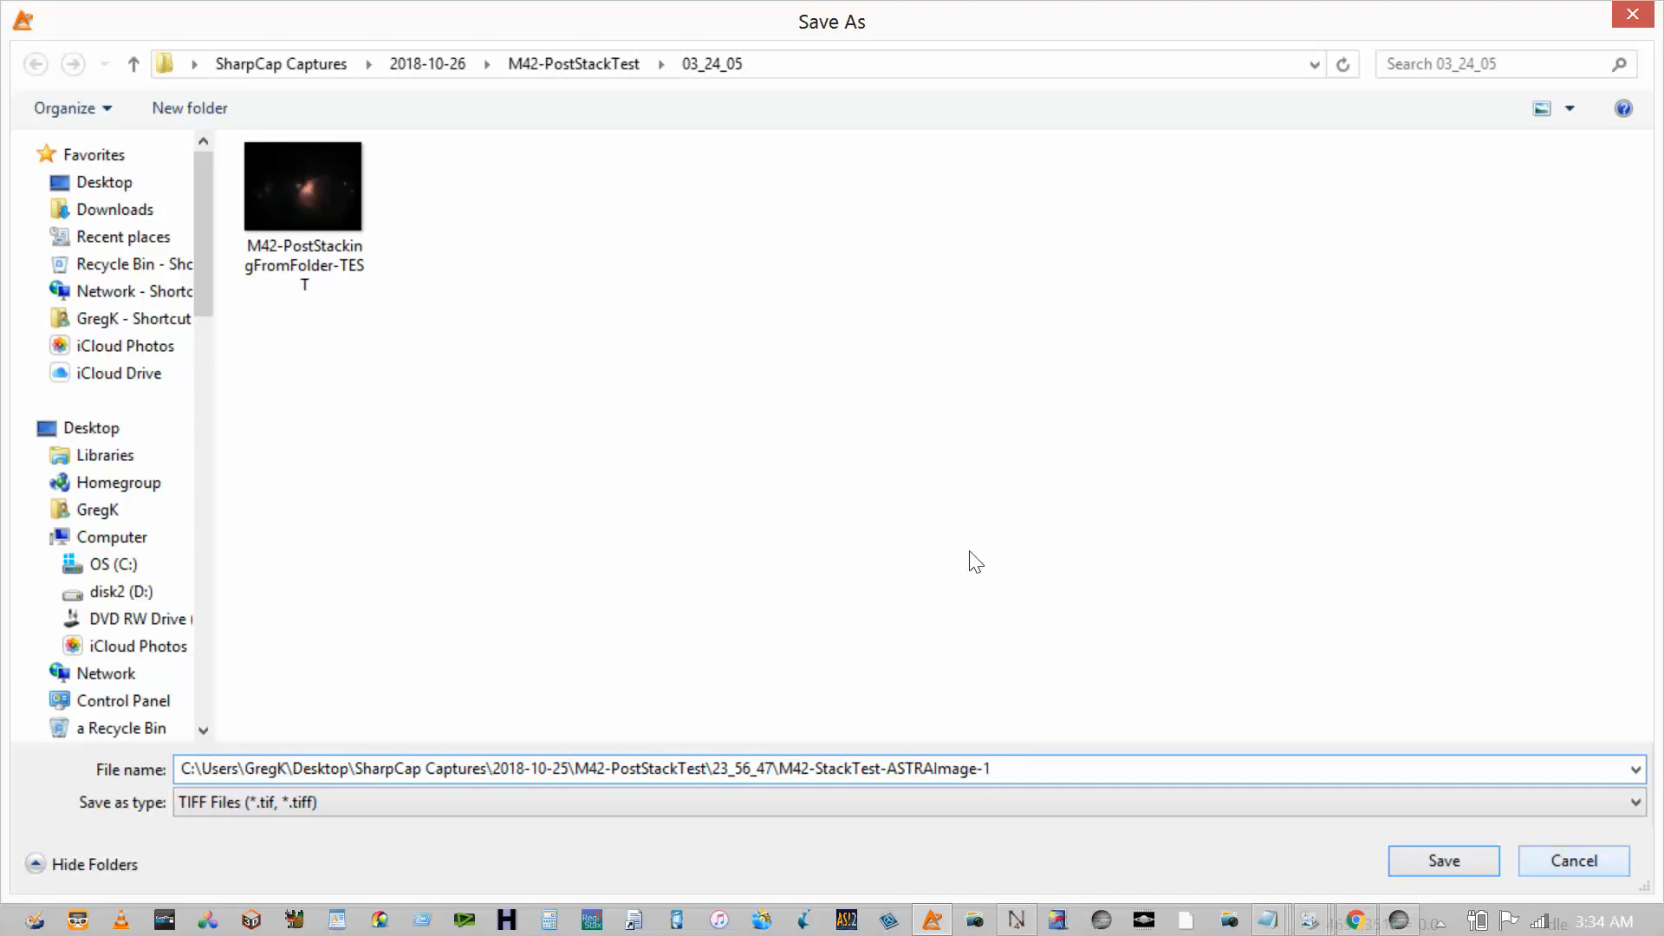
pyautogui.press('Return')
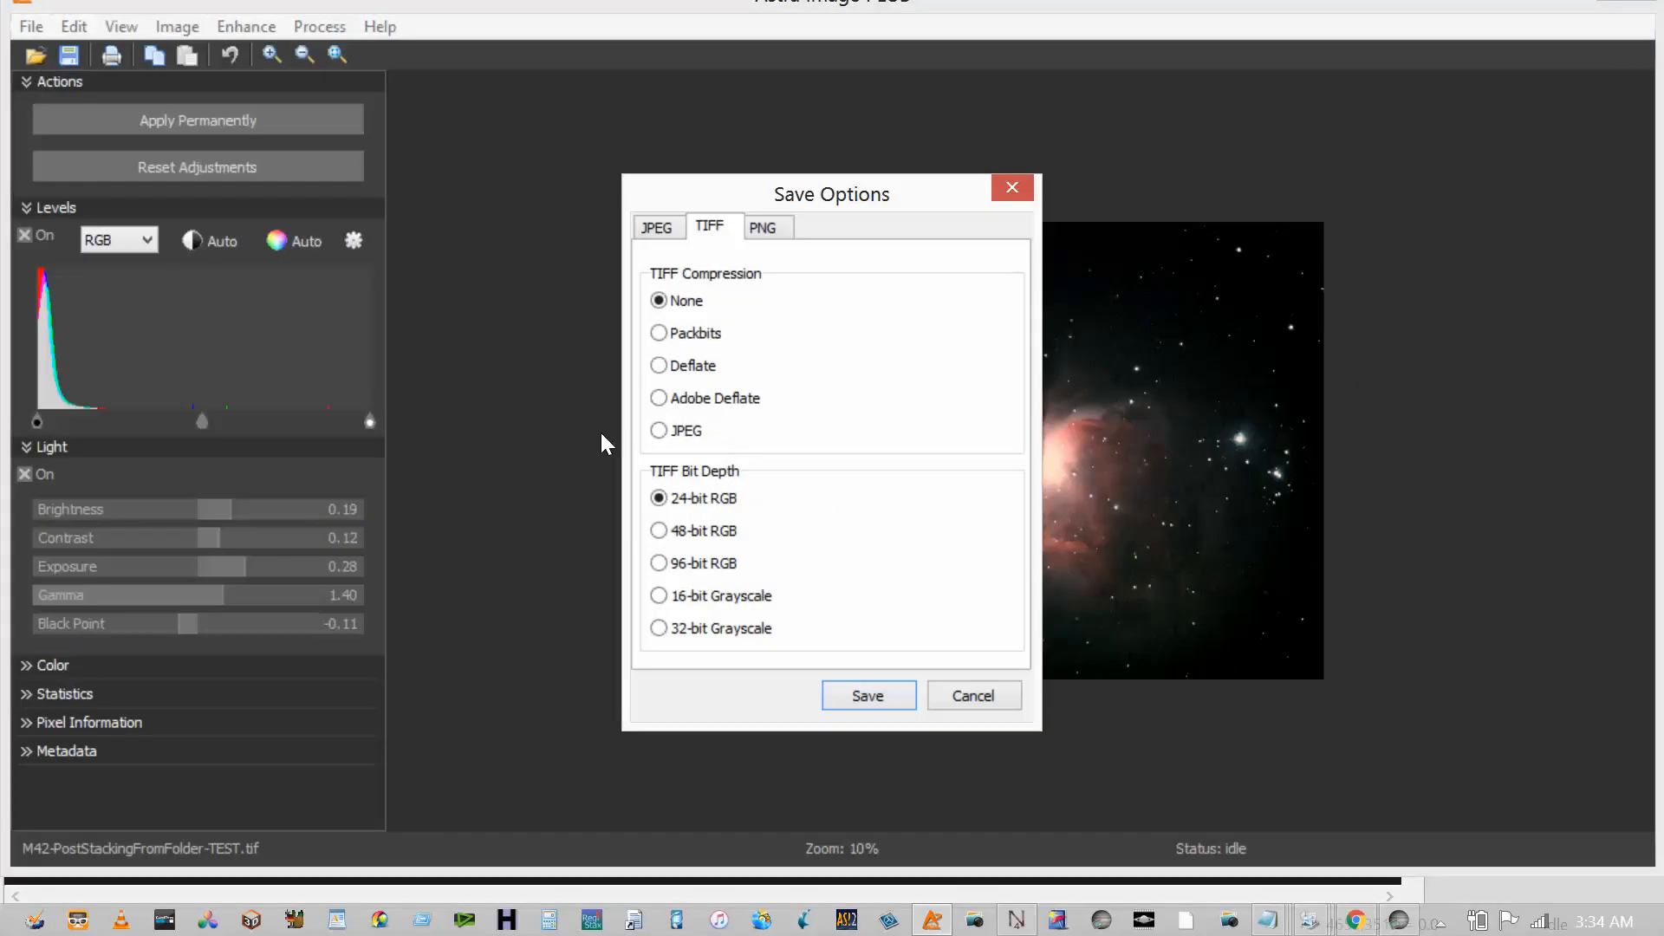
pyautogui.press('Return')
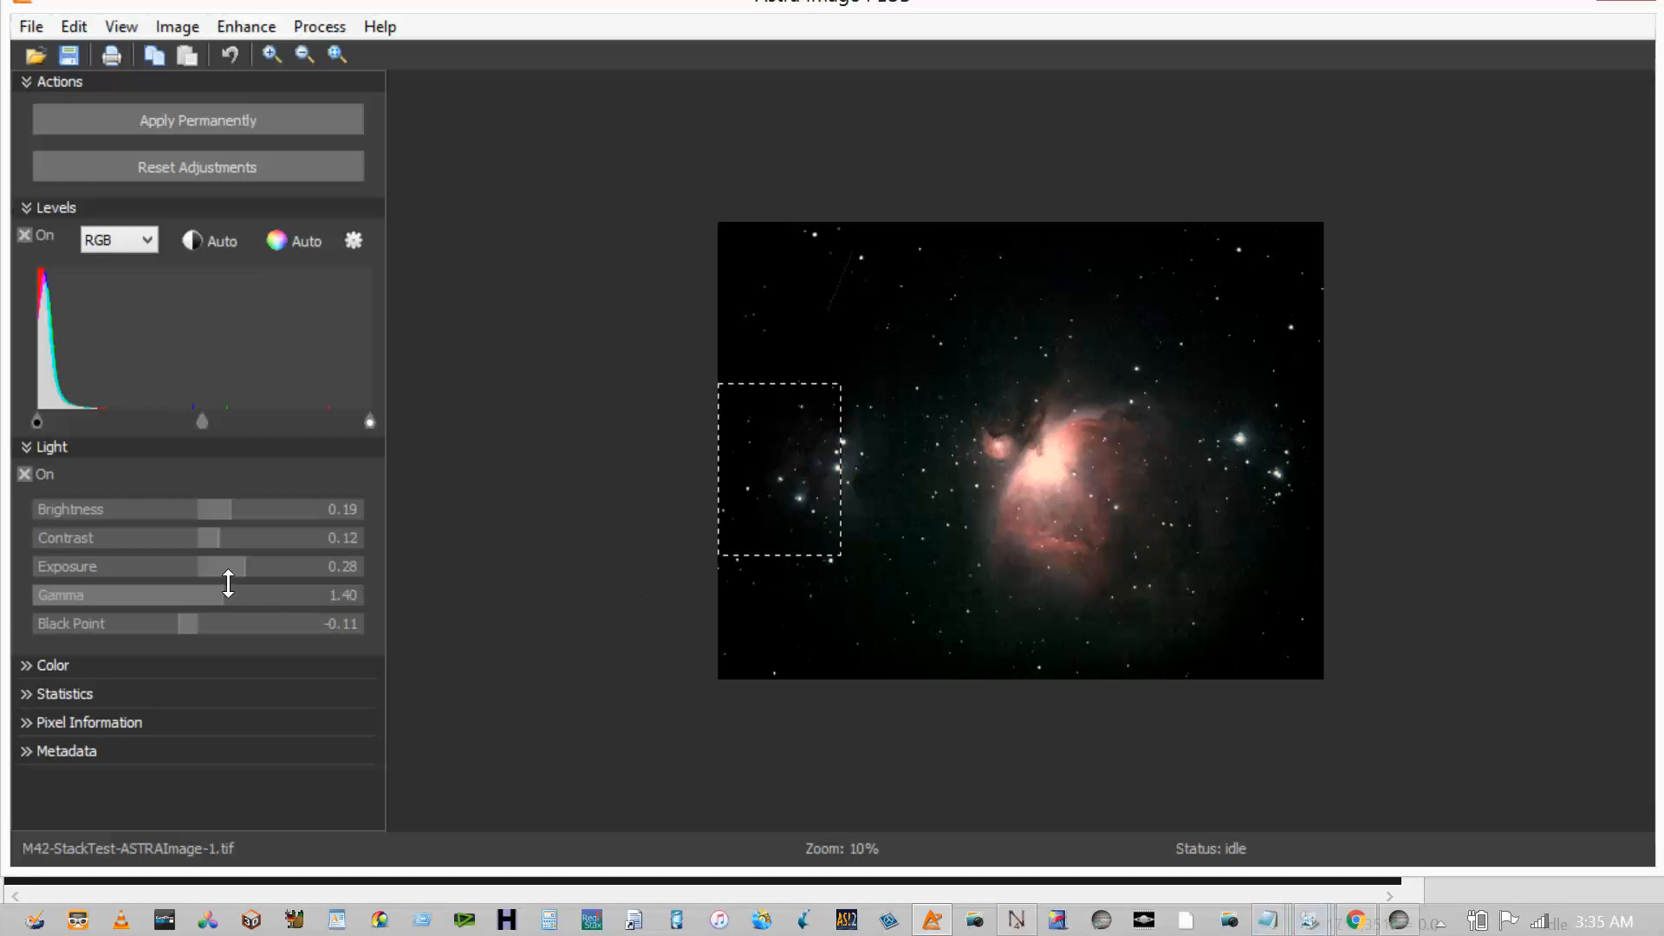
# - Look through the installed programs on the Start screen and return to Astra Image
pyautogui.click(5, 931)
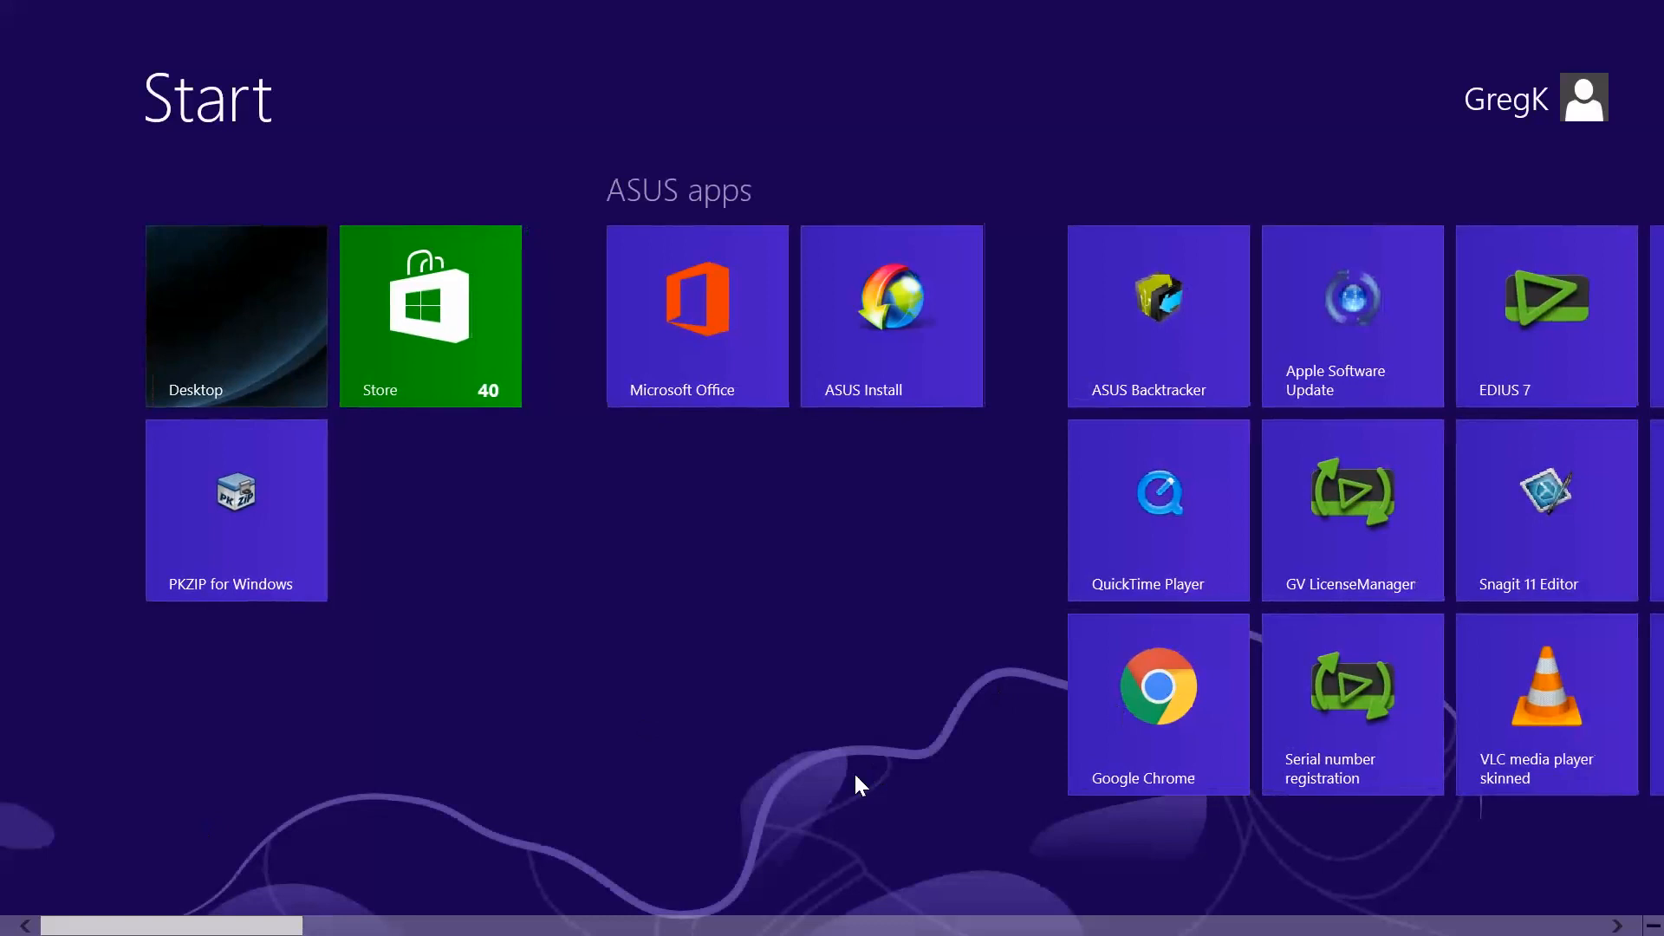
pyautogui.scroll(-10, 855, 784)
pyautogui.scroll(-10, 855, 779)
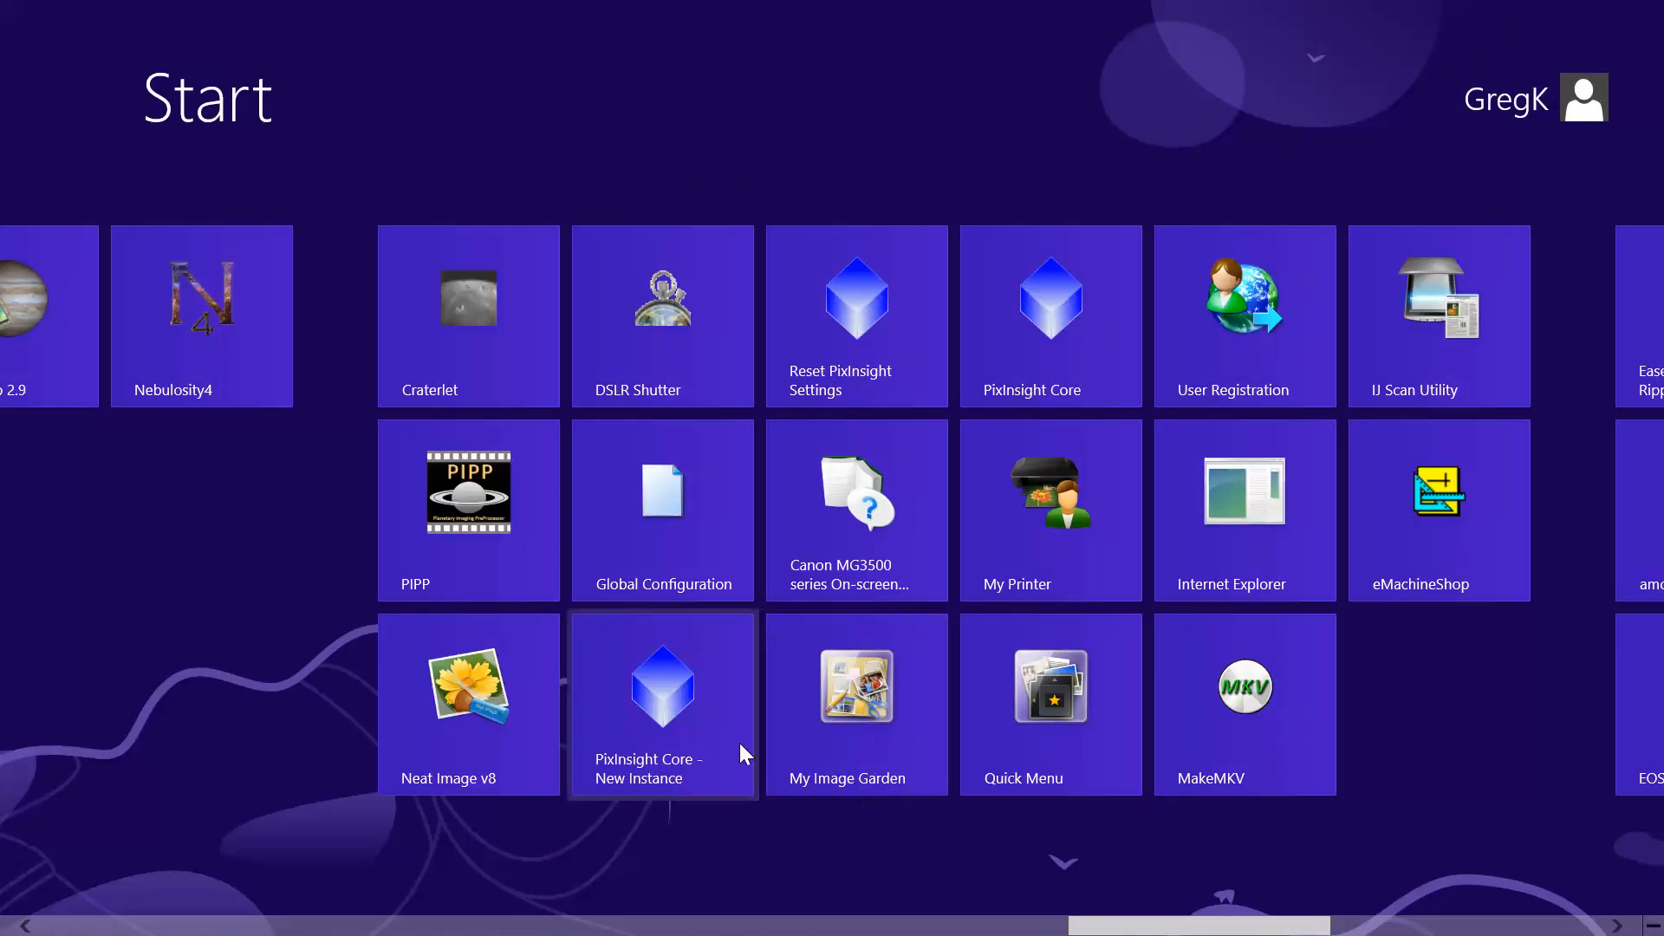
pyautogui.scroll(2, 633, 768)
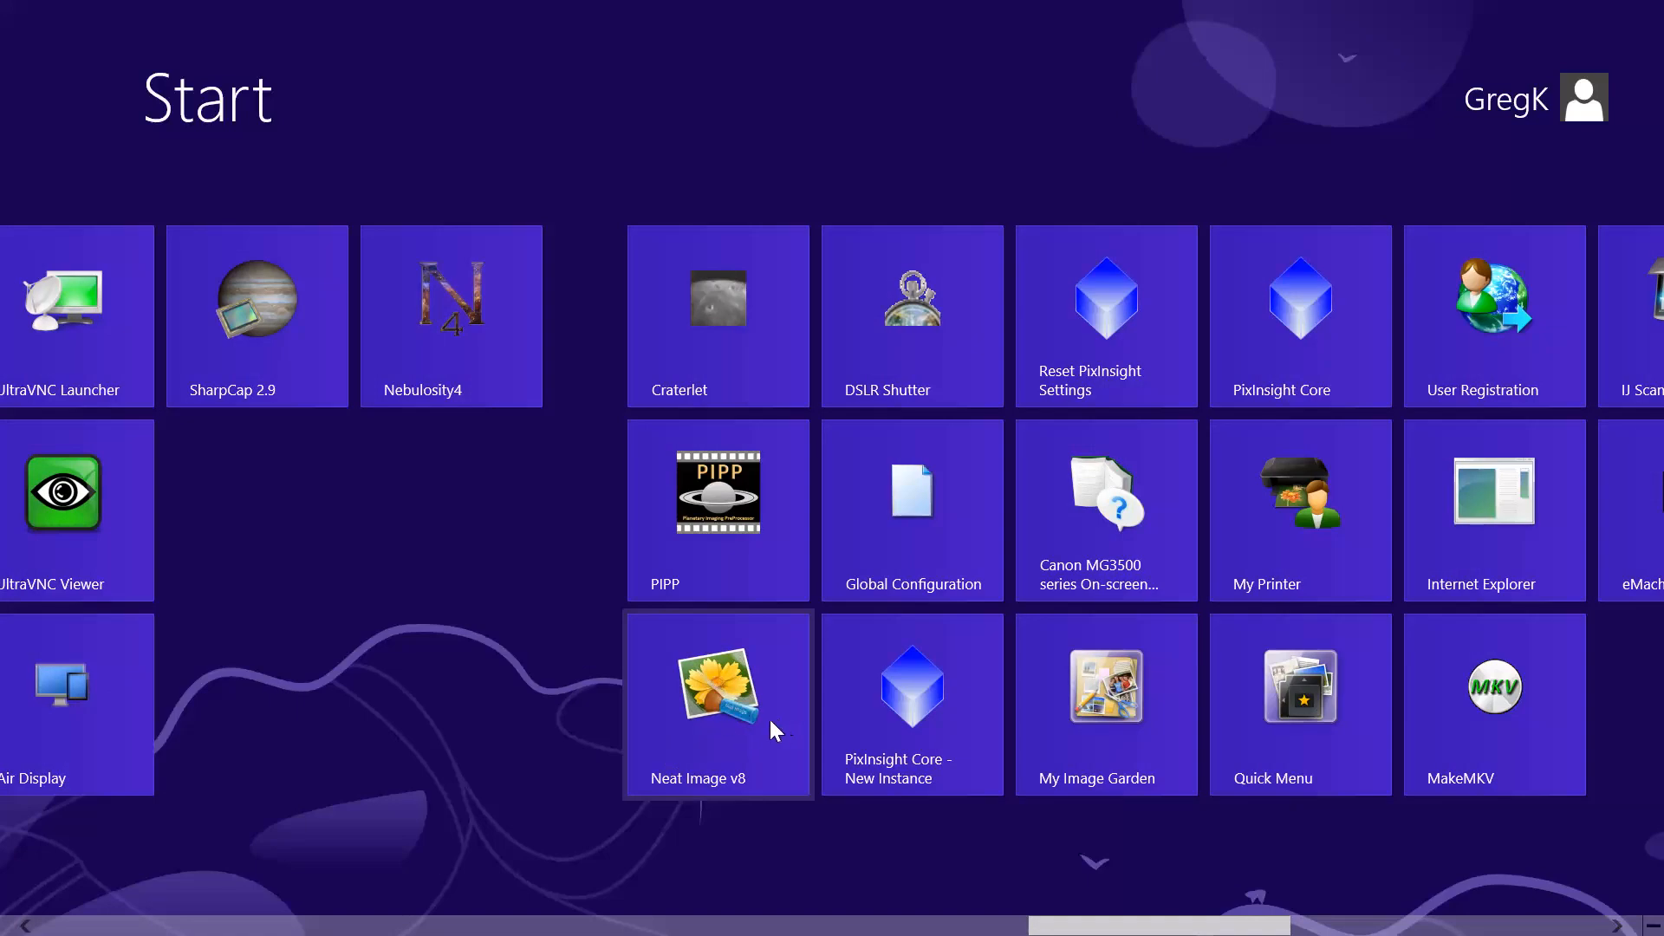
pyautogui.scroll(8, 763, 706)
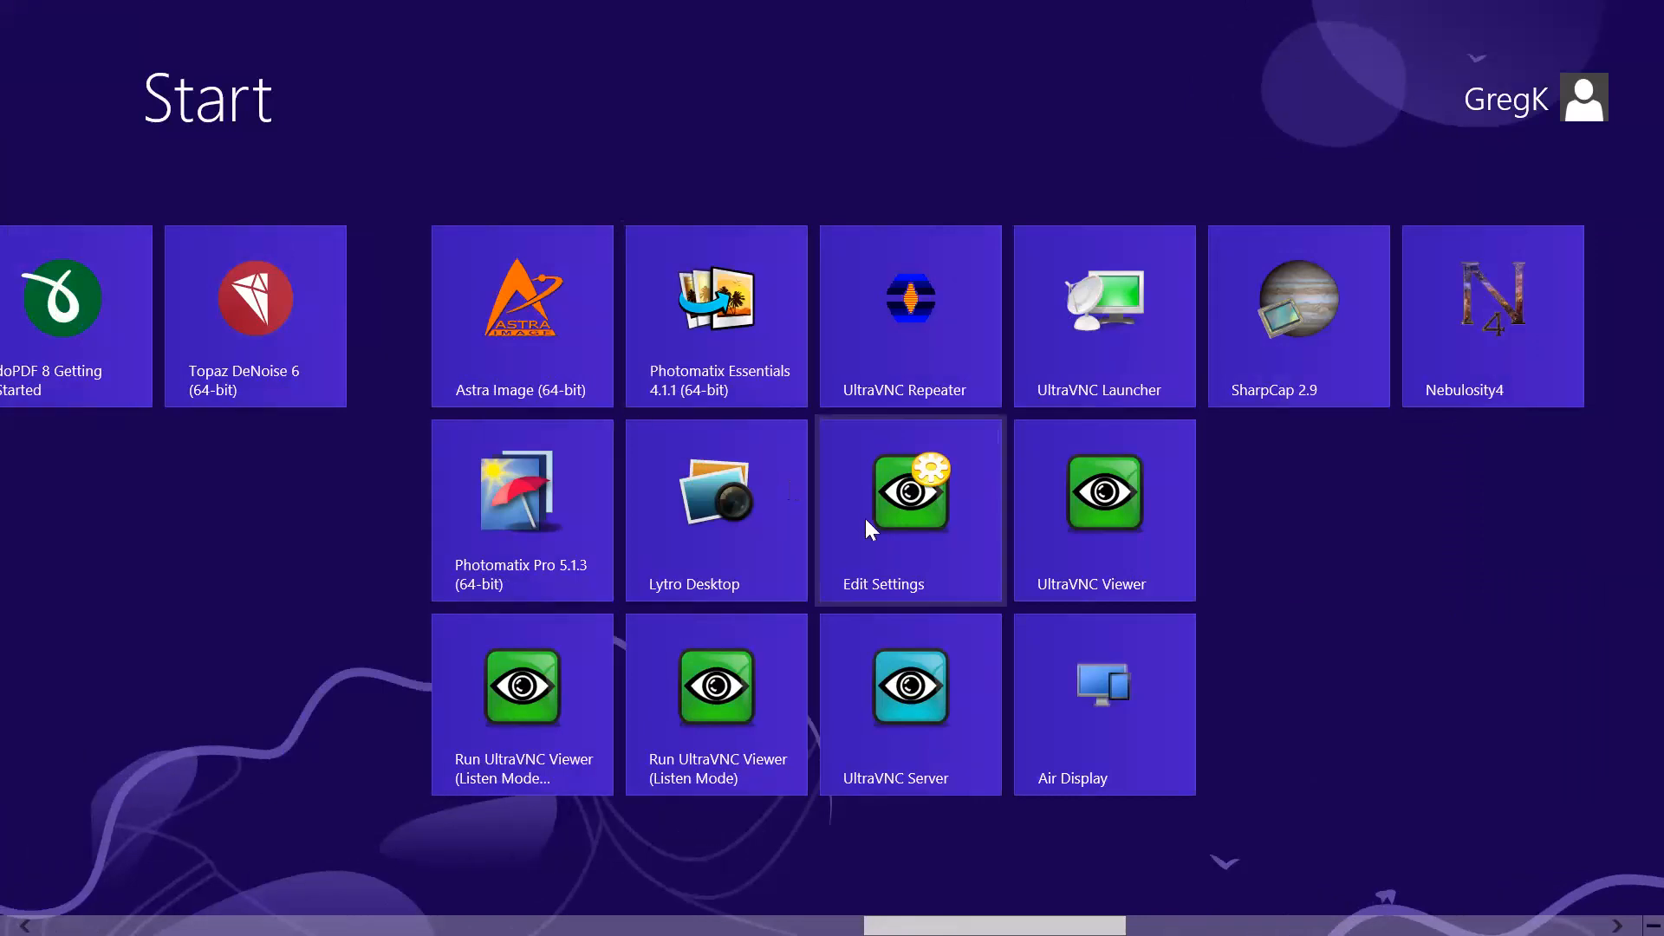
pyautogui.scroll(-4, 875, 522)
pyautogui.scroll(20, 733, 386)
pyautogui.moveTo(5, 9)
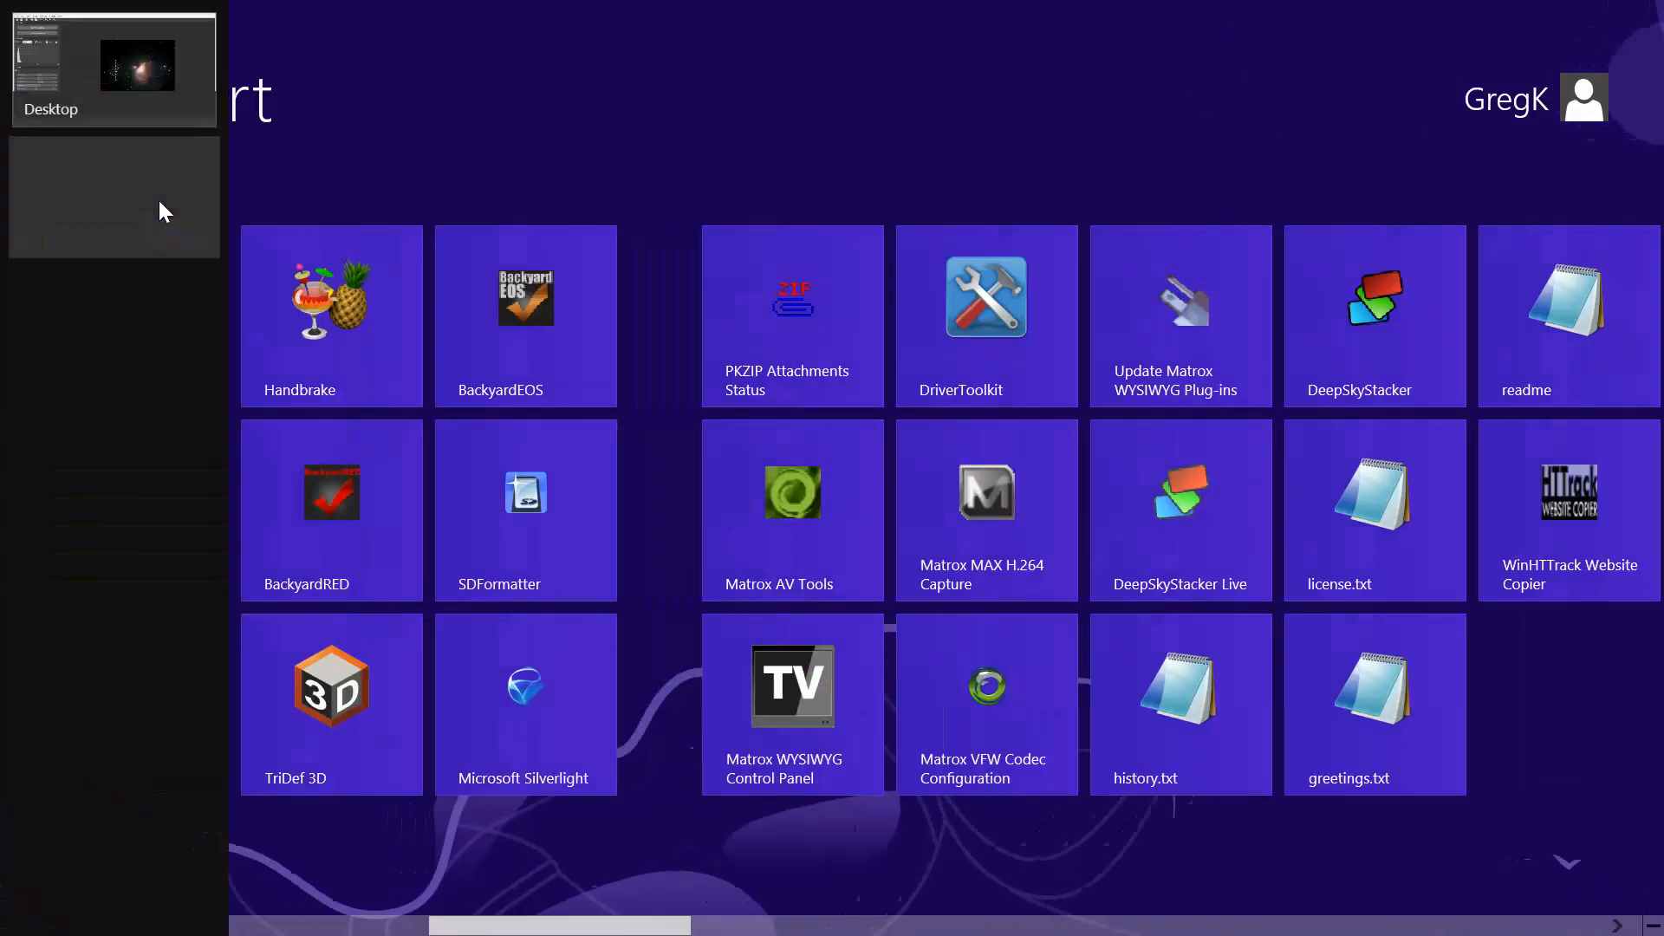
pyautogui.scroll(10, 260, 321)
pyautogui.scroll(10, 142, 259)
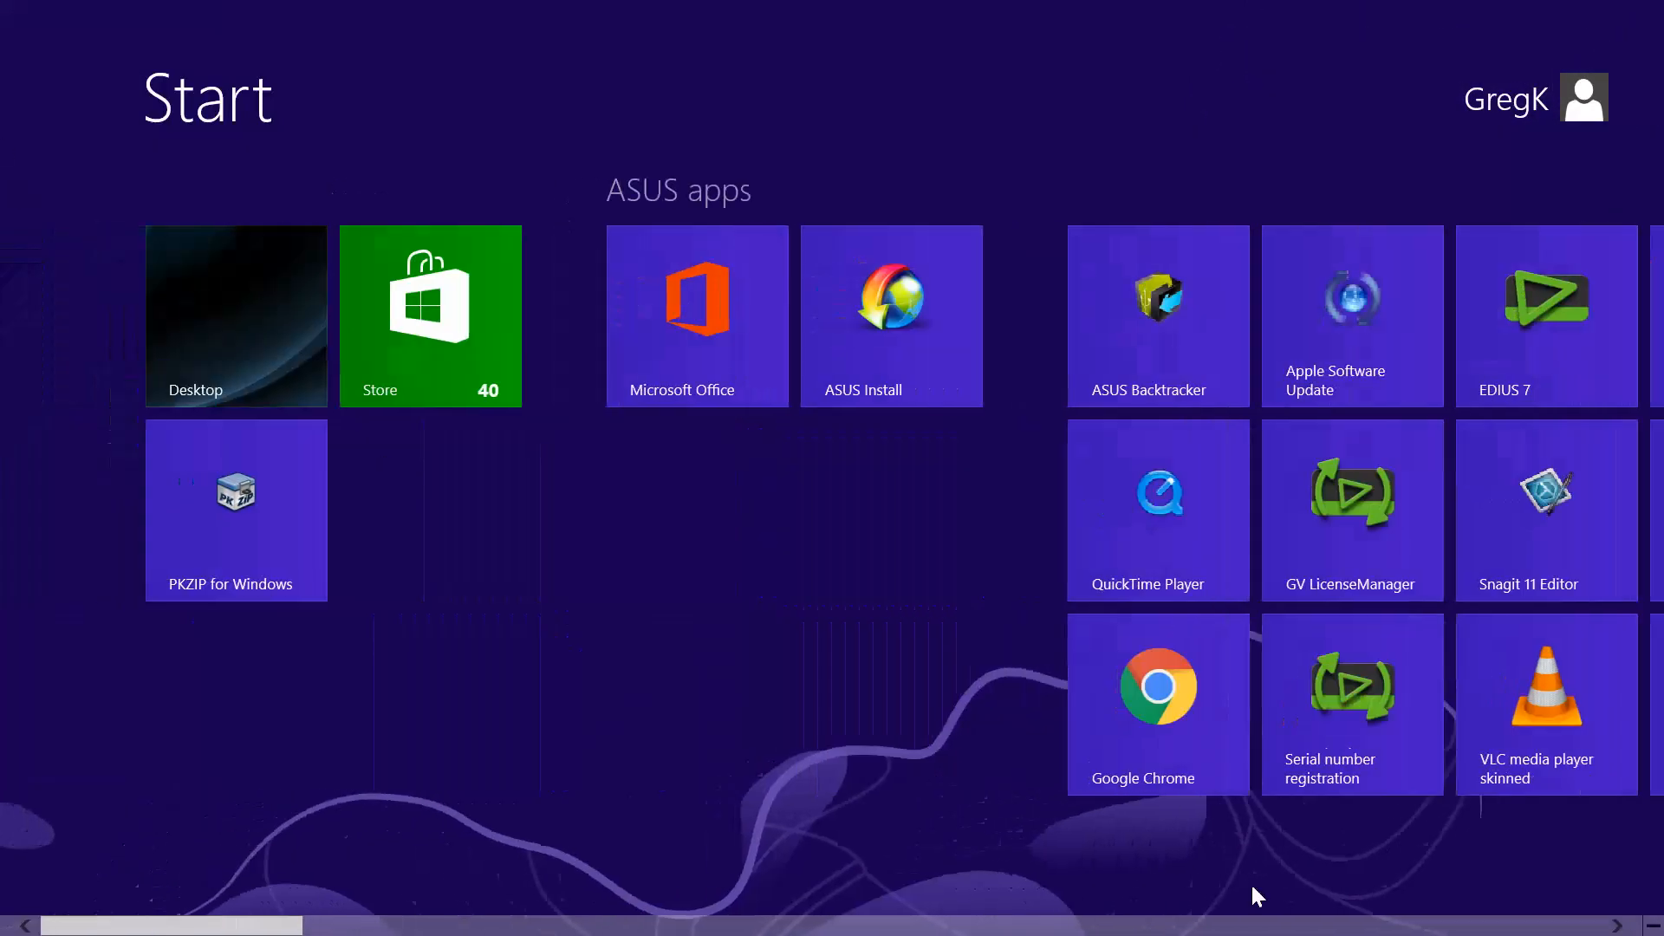
pyautogui.click(4, 931)
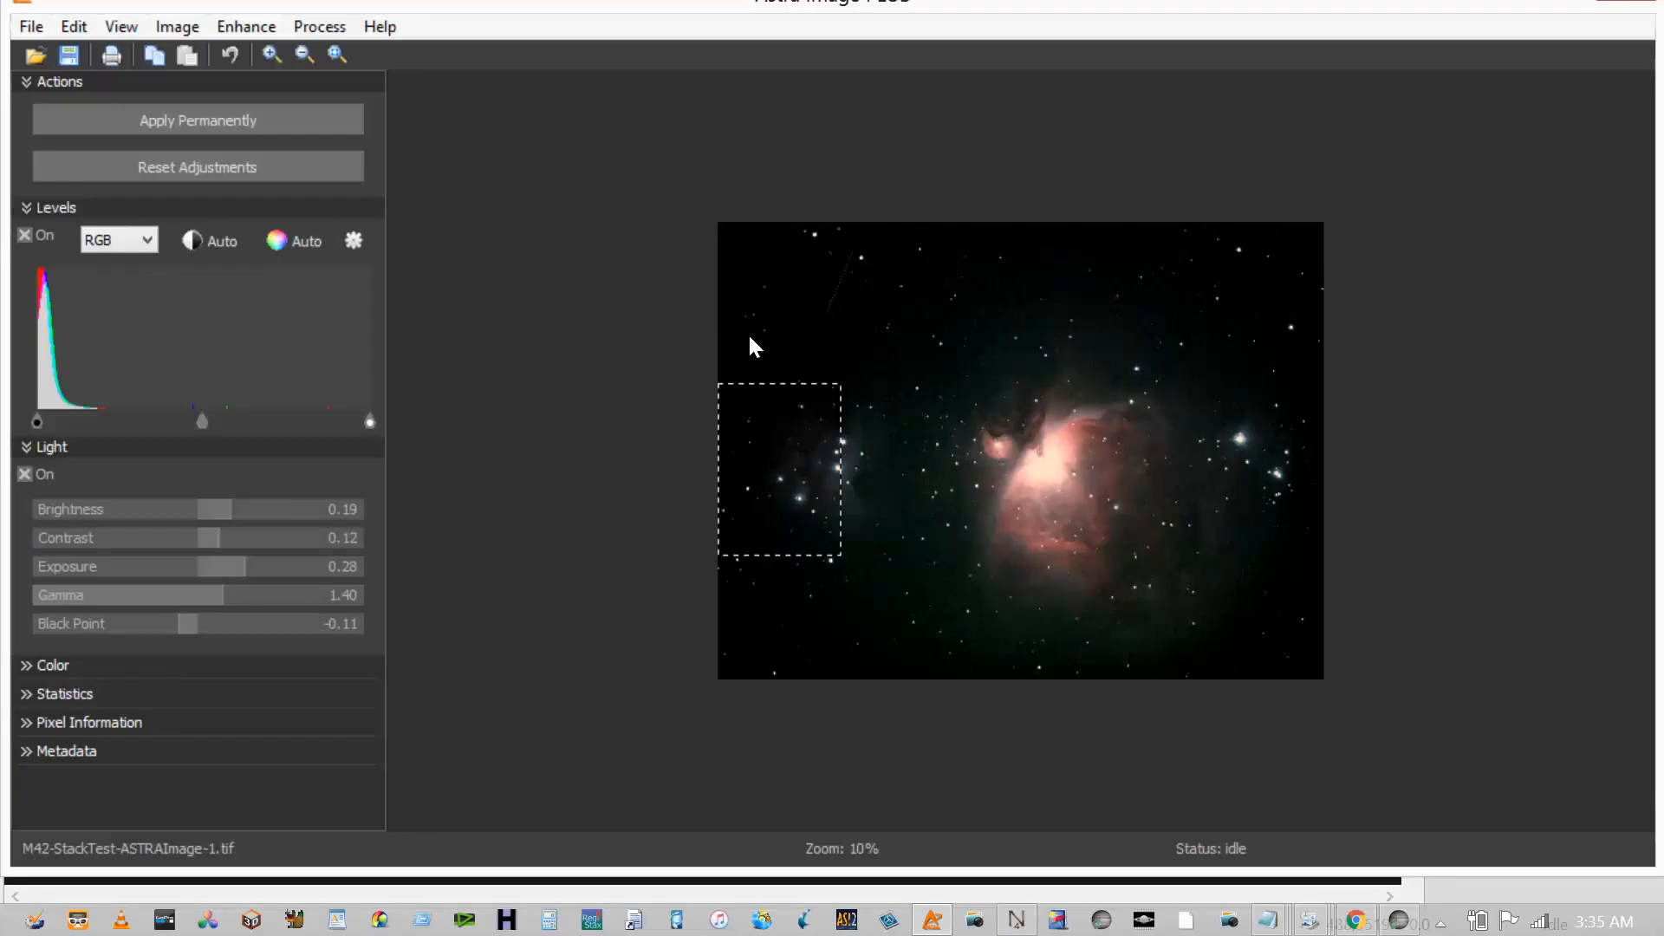
# - Try lighter RGB midtones with a Brightness of 0.35, and bring the midtone level back near the middle
pyautogui.moveTo(202, 421); pyautogui.dragTo(163, 421)
pyautogui.moveTo(226, 509); pyautogui.dragTo(256, 510)
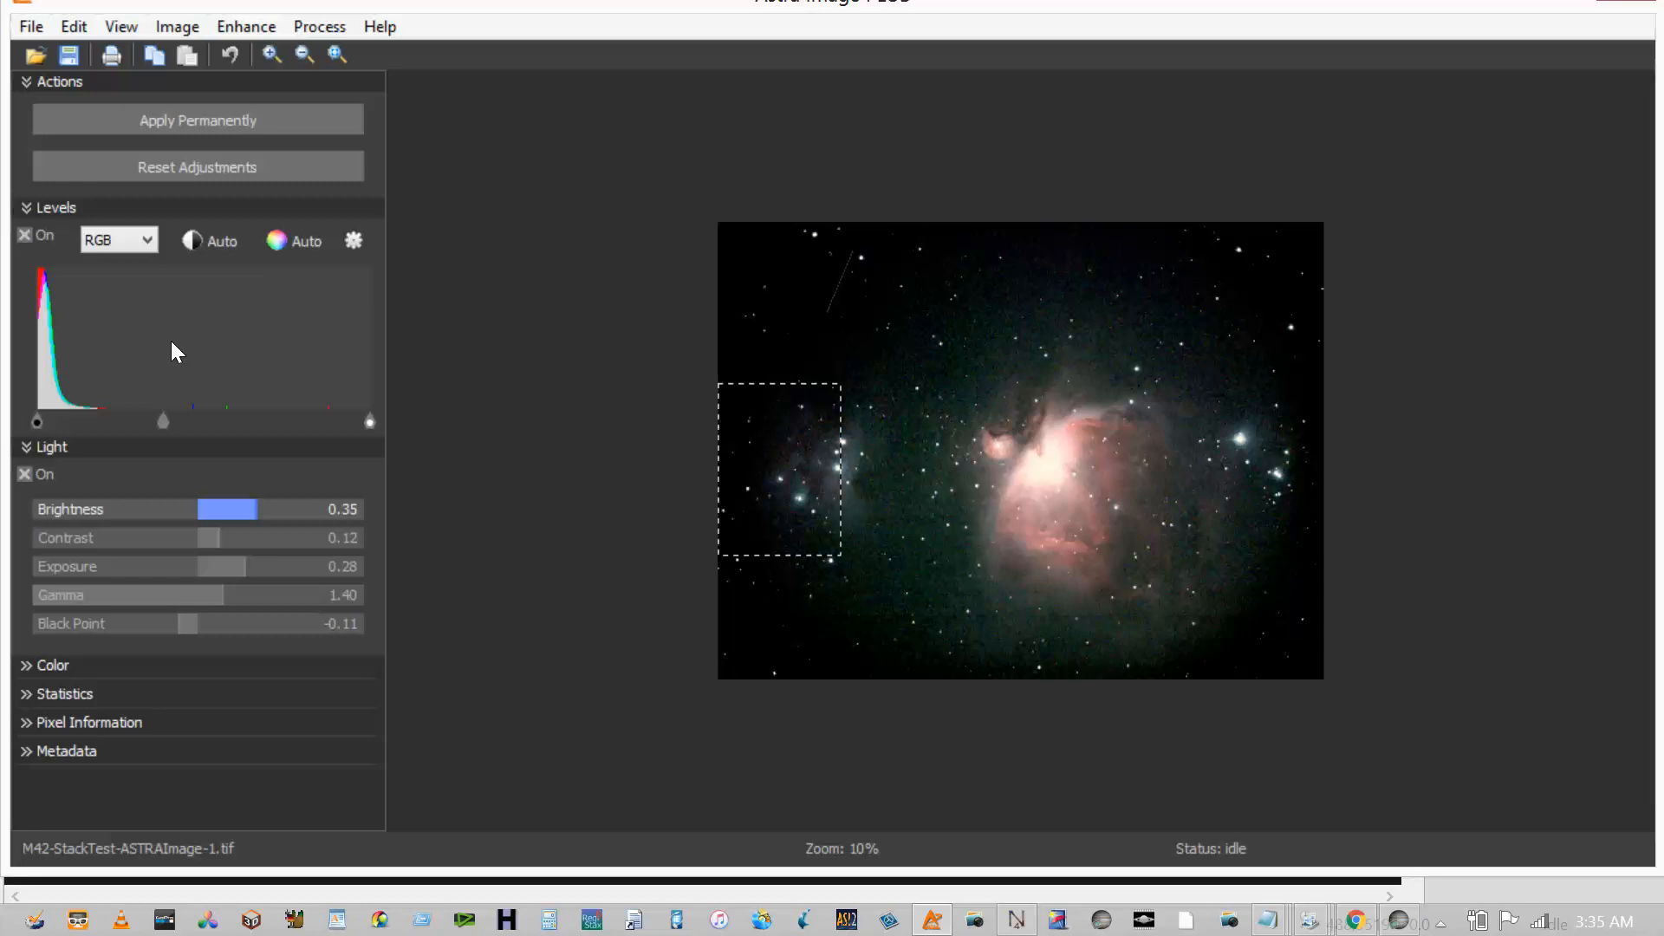
pyautogui.doubleClick(136, 286)
pyautogui.moveTo(202, 421); pyautogui.dragTo(206, 421)
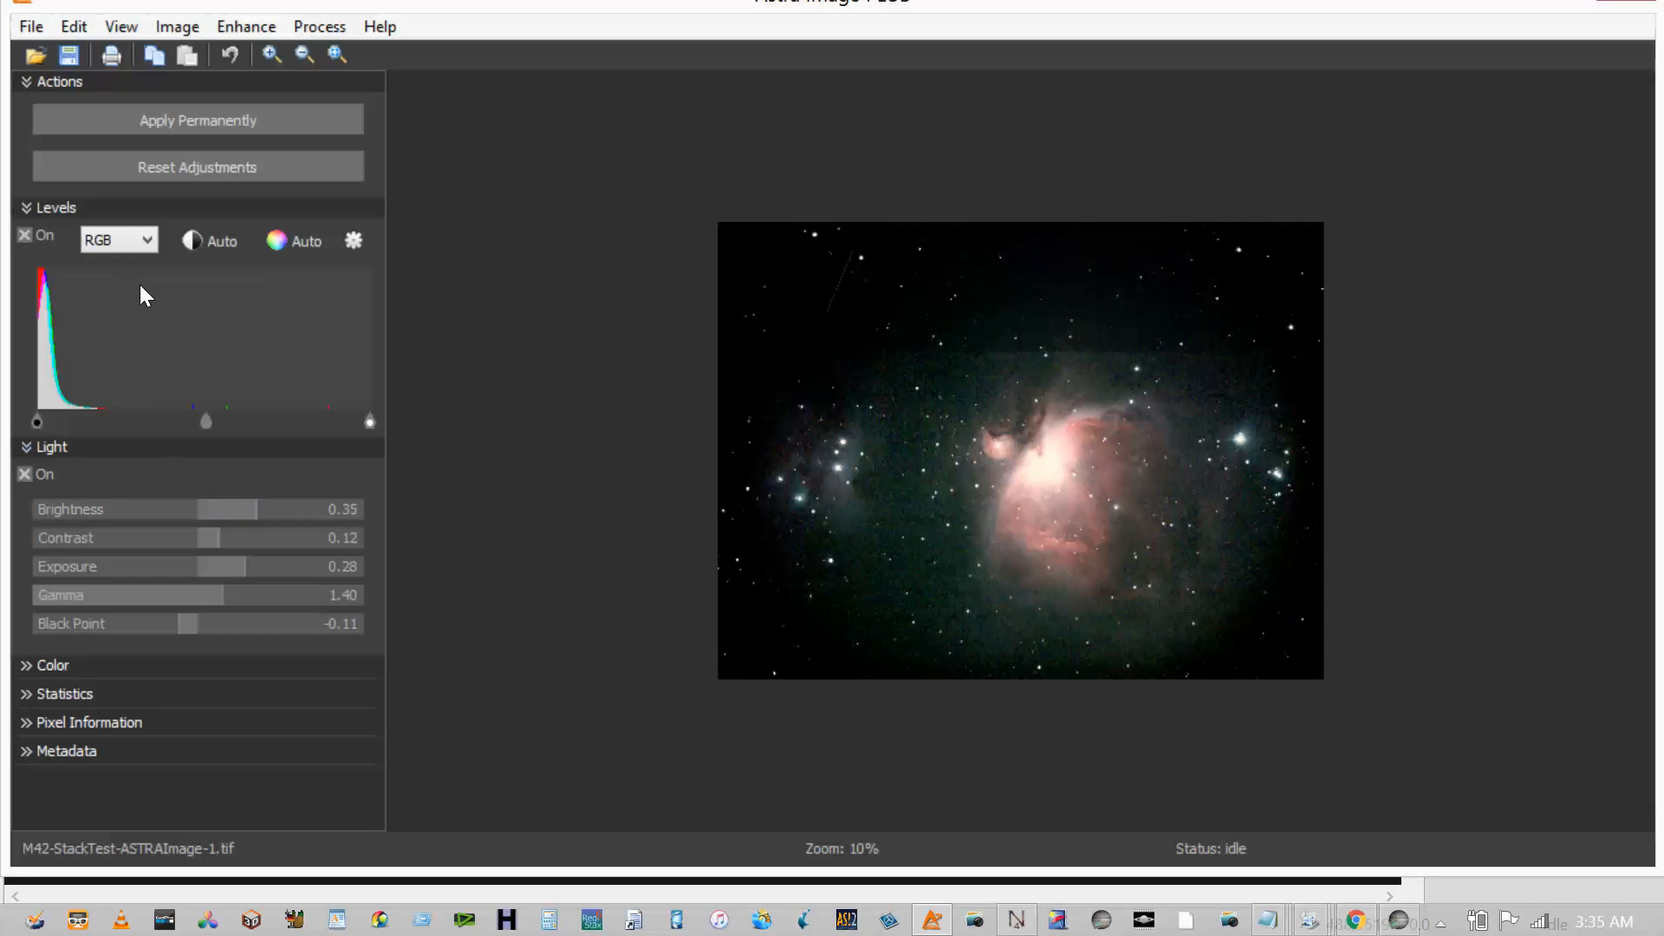
# - Raise the image's Brightness to 0.49 and set the Black Point to -0.01
pyautogui.scroll(2, 743, 382)
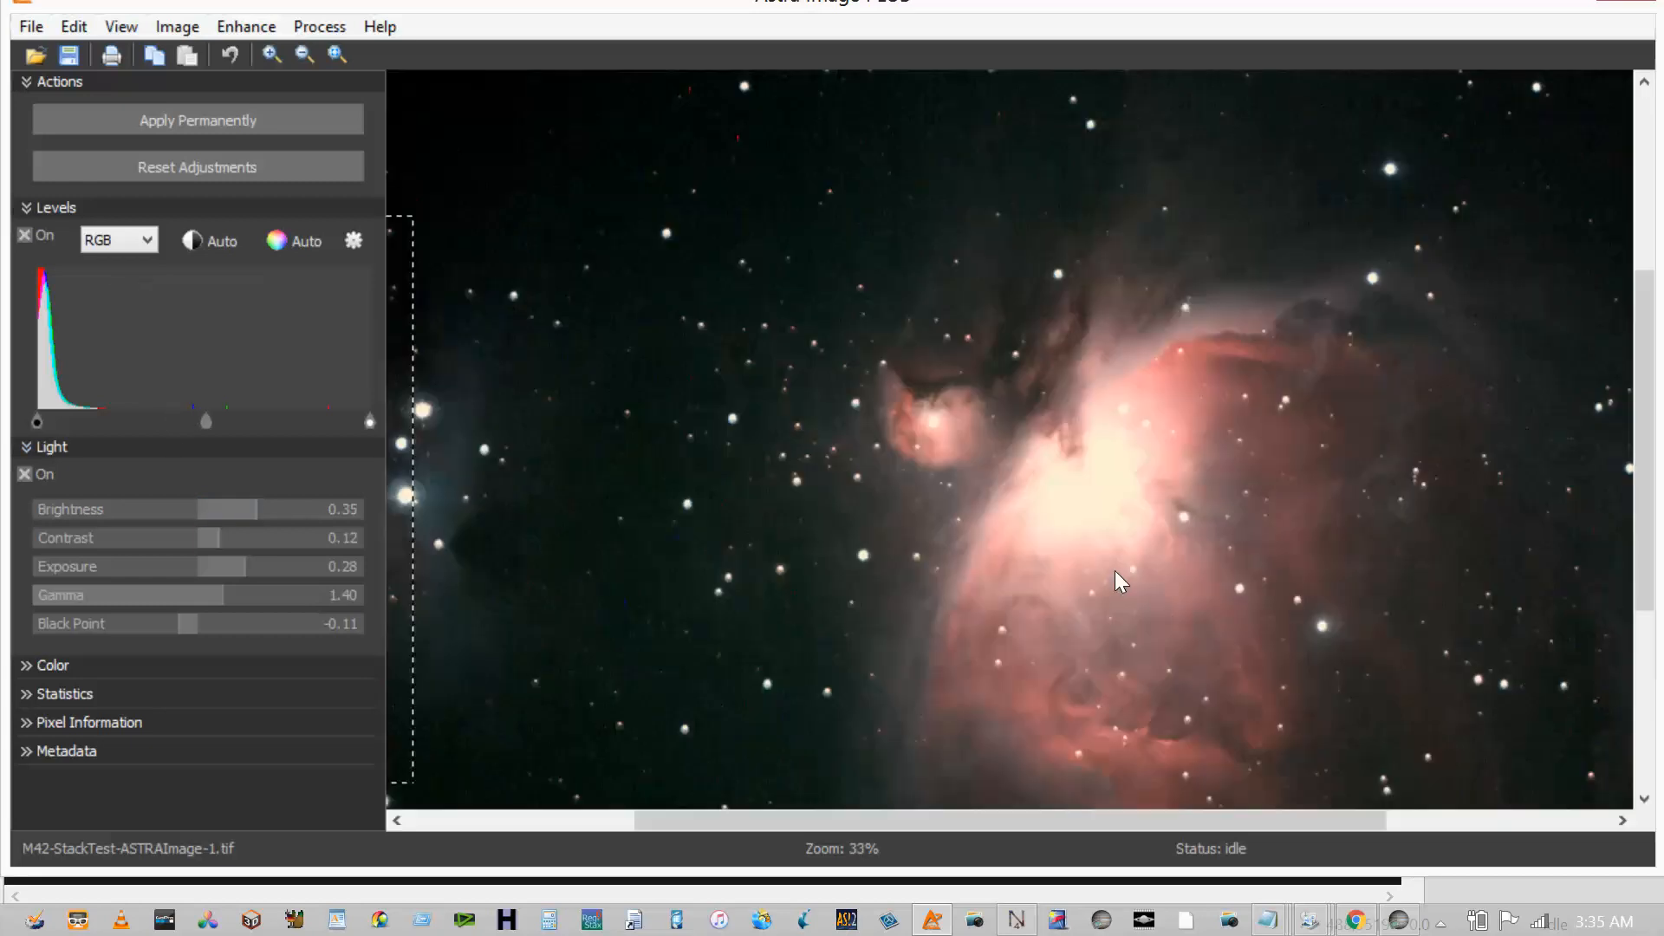
pyautogui.moveTo(257, 509); pyautogui.dragTo(279, 509)
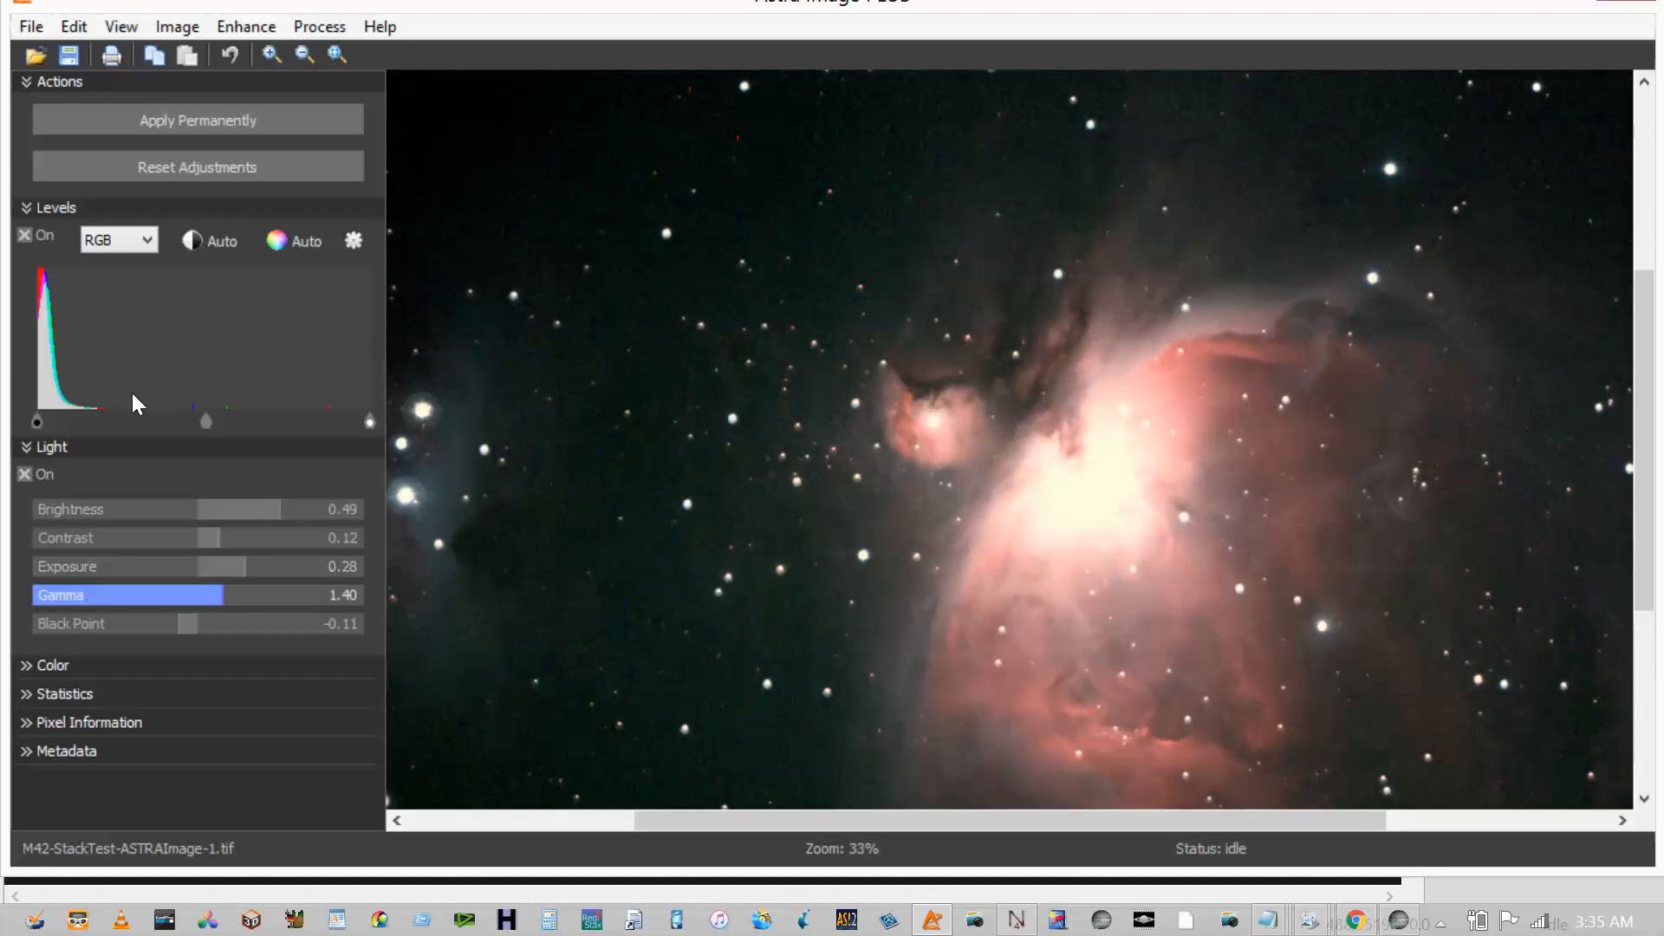
pyautogui.moveTo(182, 625); pyautogui.dragTo(197, 625)
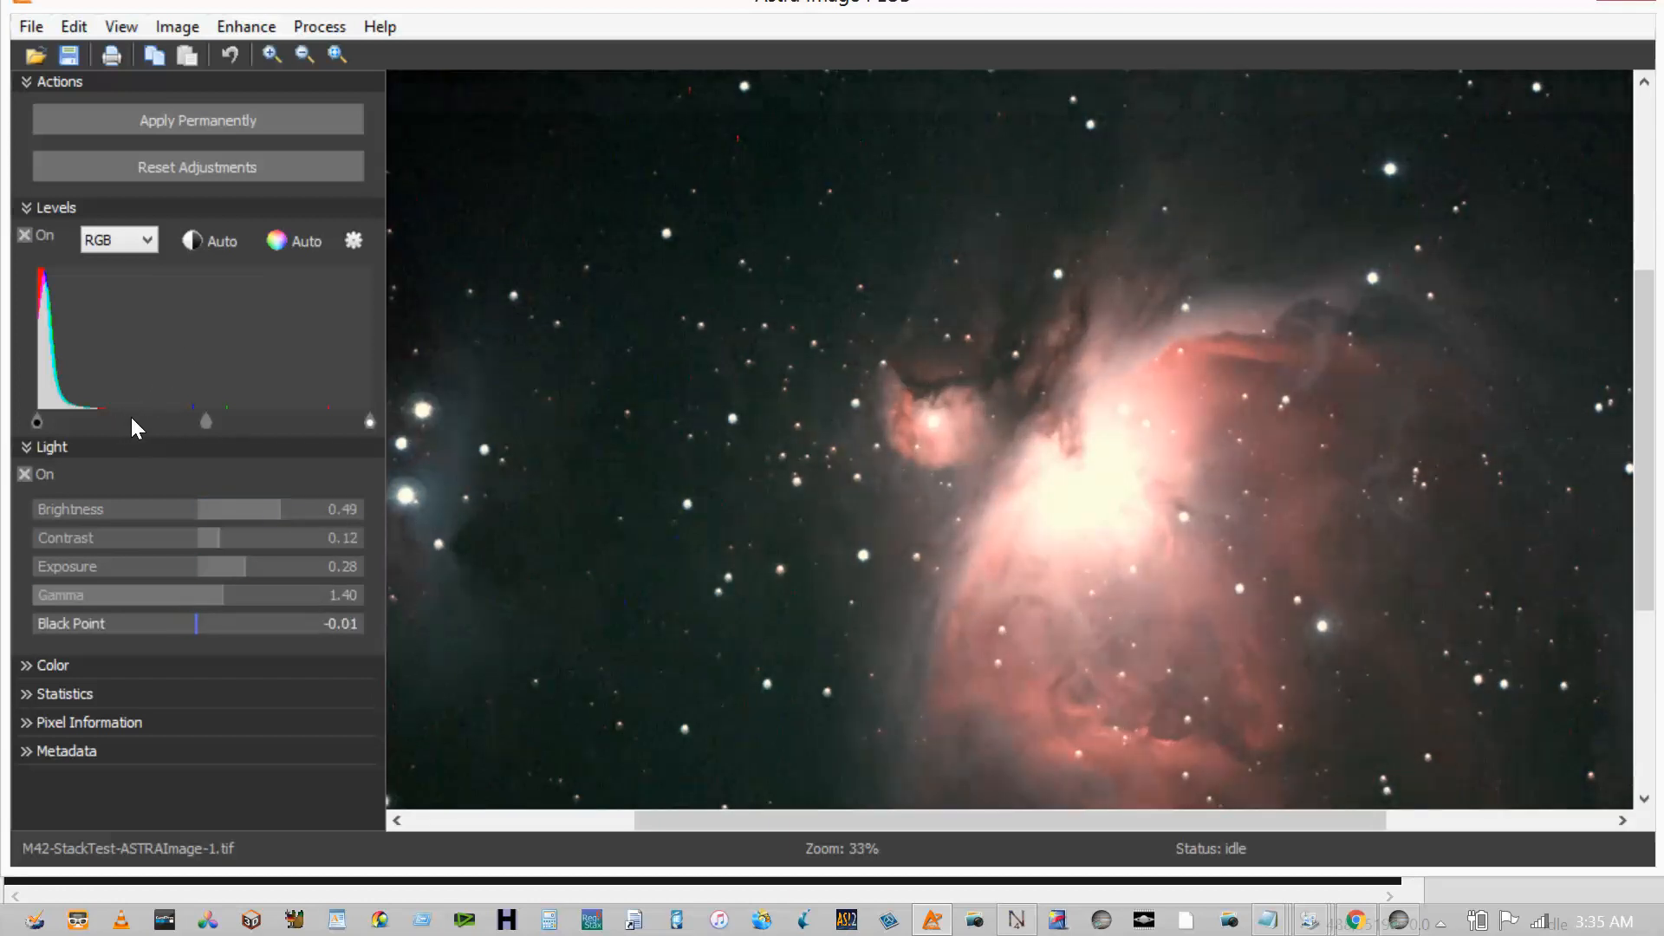
# - Lighten the midtones in the Green channel's levels
pyautogui.click(117, 246)
pyautogui.press('Down')
pyautogui.press('Down')
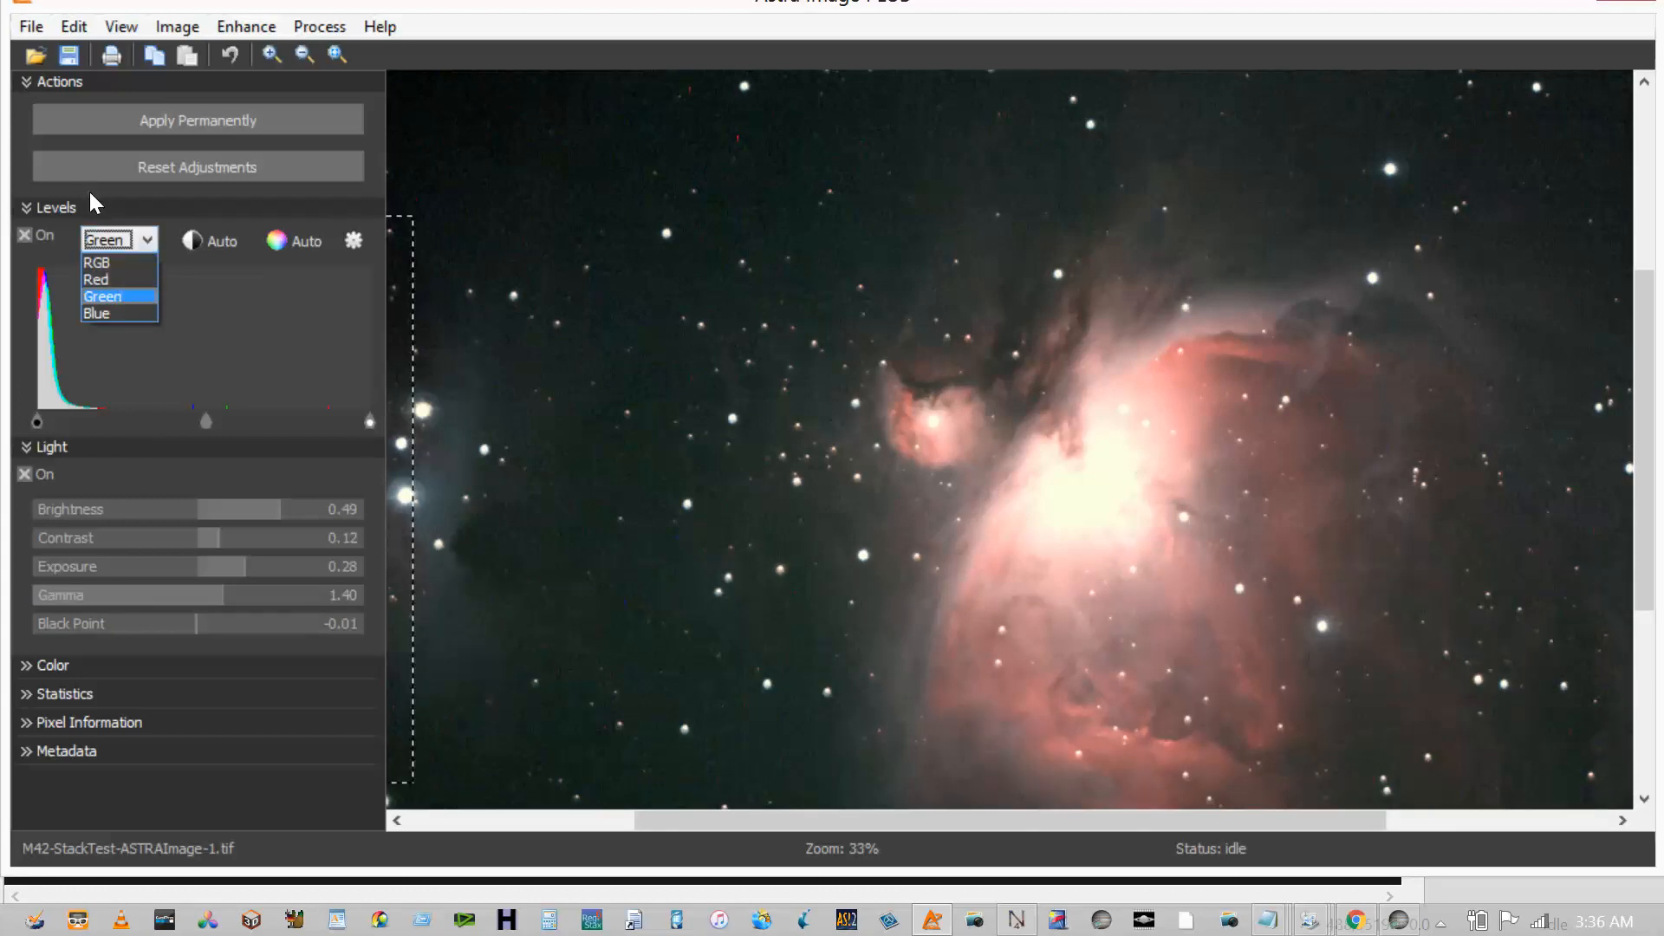
pyautogui.press('Return')
pyautogui.moveTo(205, 421); pyautogui.dragTo(165, 420)
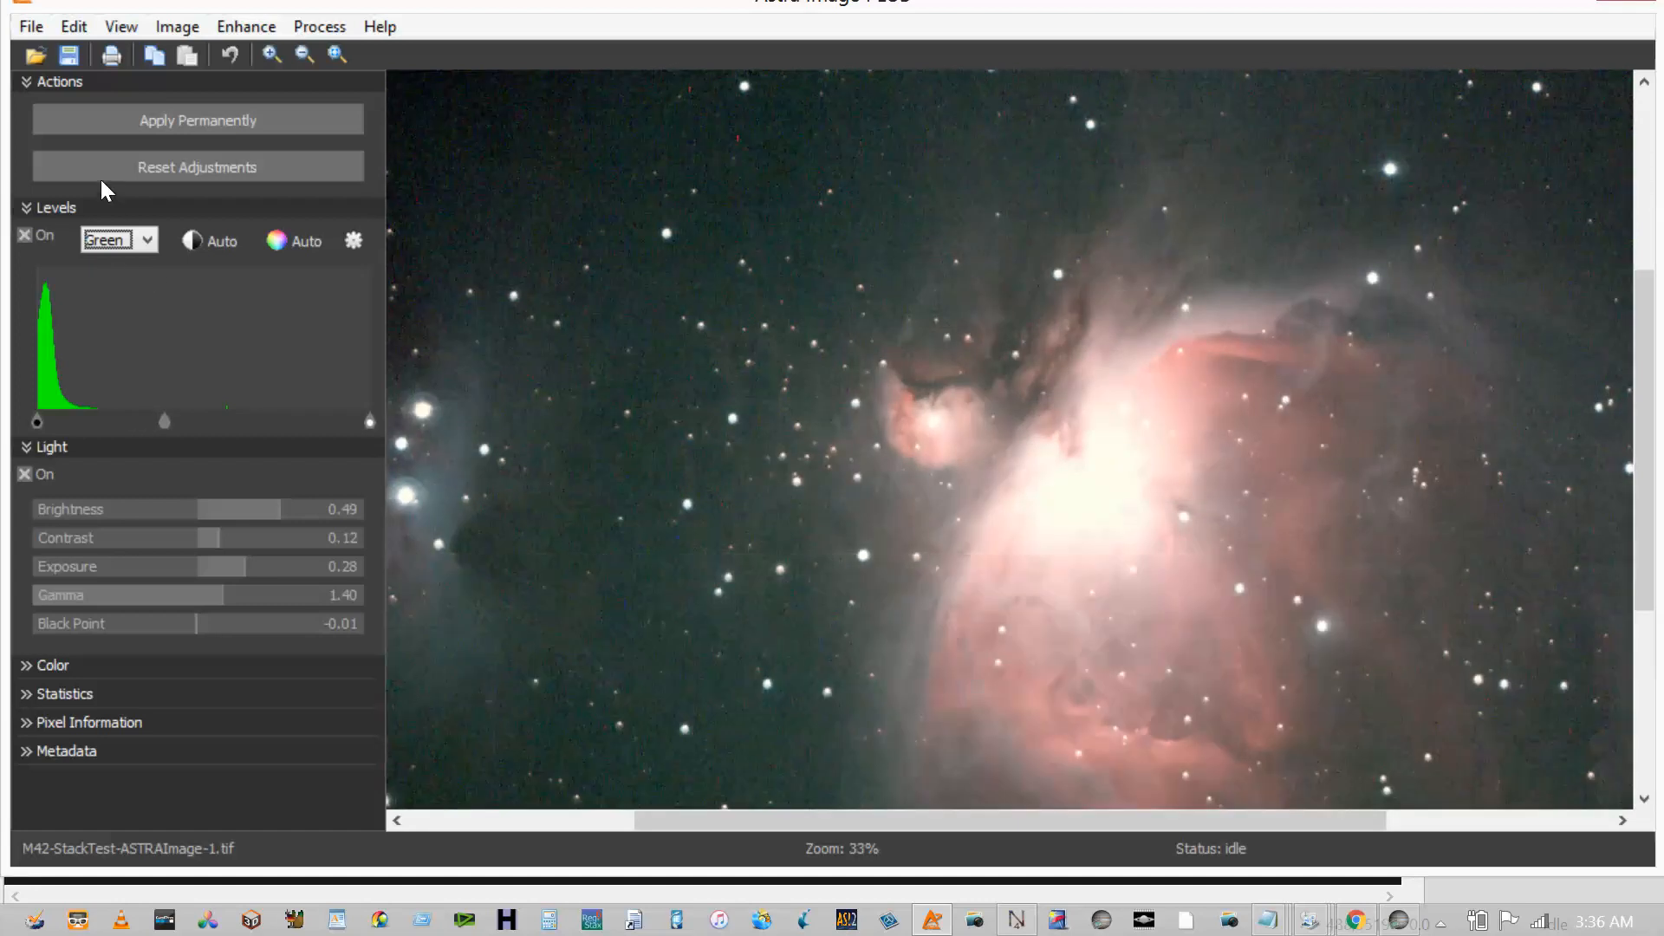
# - Switch the levels to the Red channel and lighten the midtones further
pyautogui.click(147, 241)
pyautogui.press('Up')
pyautogui.press('Up')
pyautogui.press('Down')
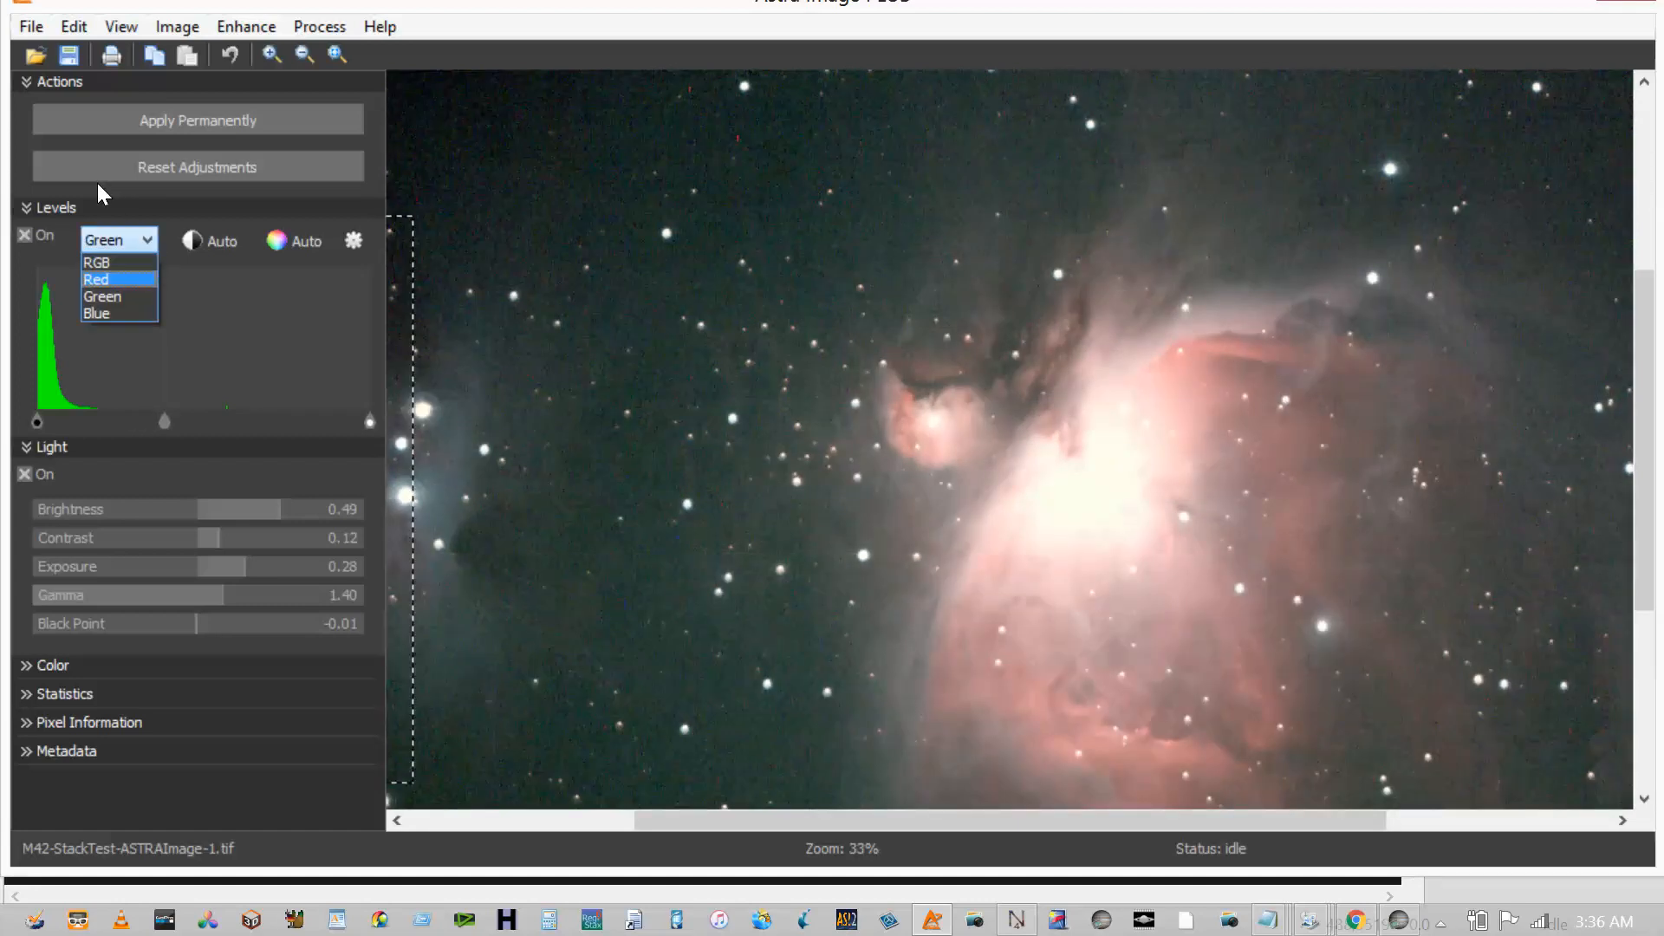
pyautogui.press('Return')
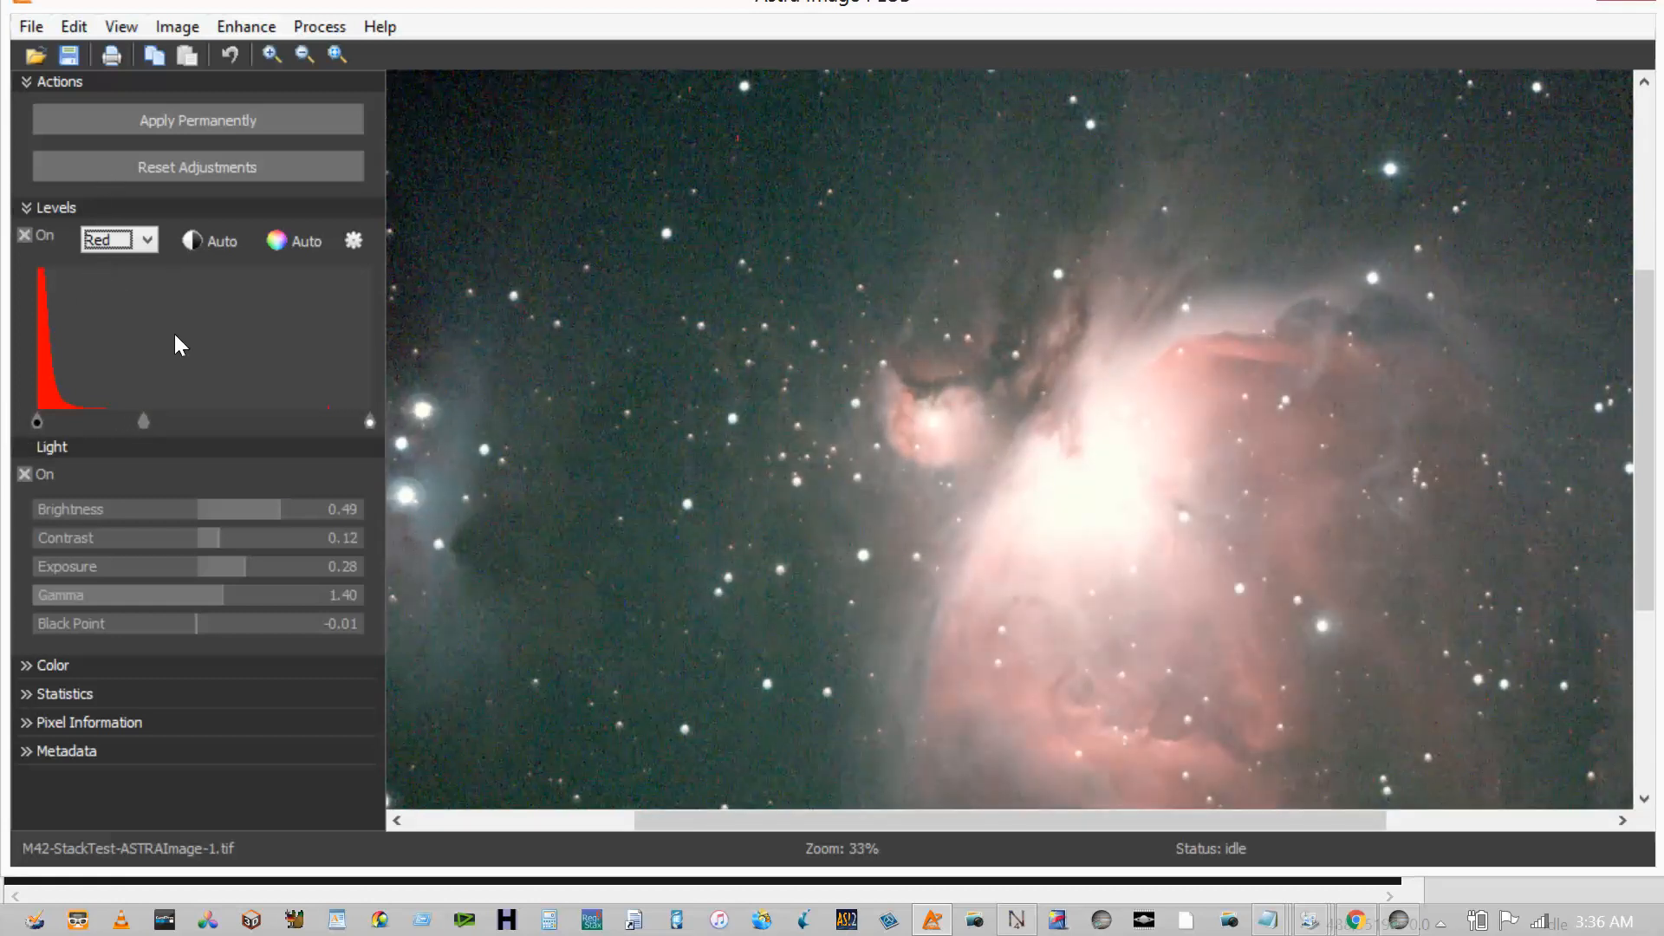
# - Lower the image's Brightness to -0.02 and its Exposure to 0.20
pyautogui.click(275, 509)
pyautogui.moveTo(276, 508); pyautogui.dragTo(130, 334)
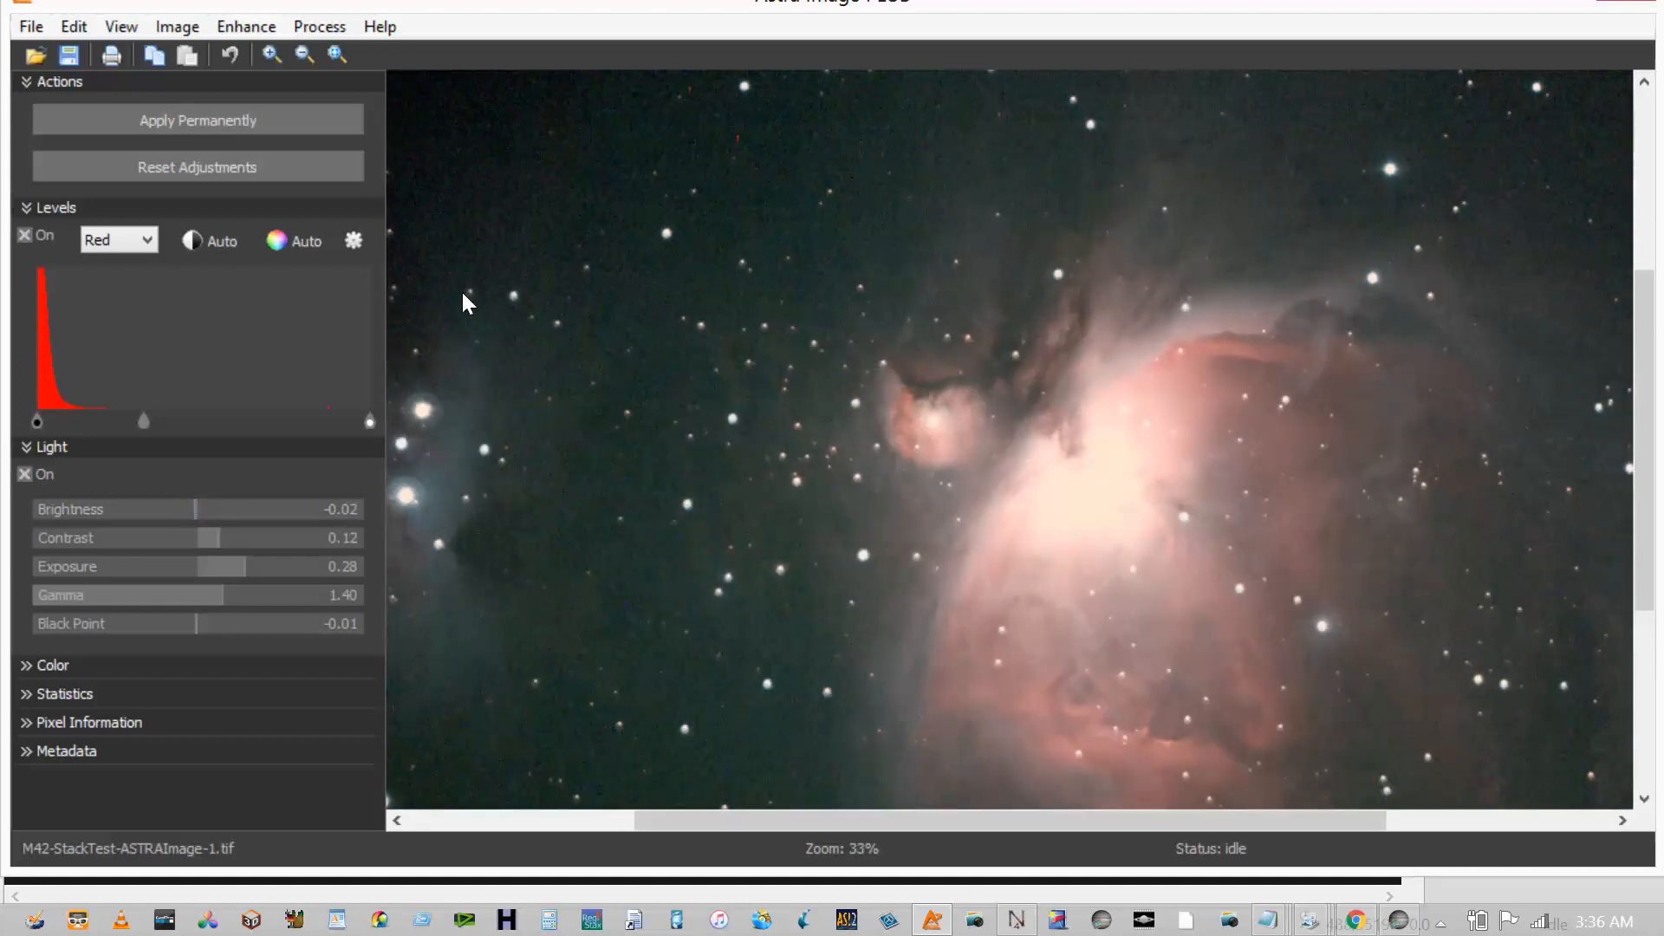
pyautogui.press('Left')
pyautogui.press('Left')
pyautogui.press('Left')
pyautogui.press('Left')
pyautogui.press('Left')
pyautogui.press('Left')
pyautogui.press('Left')
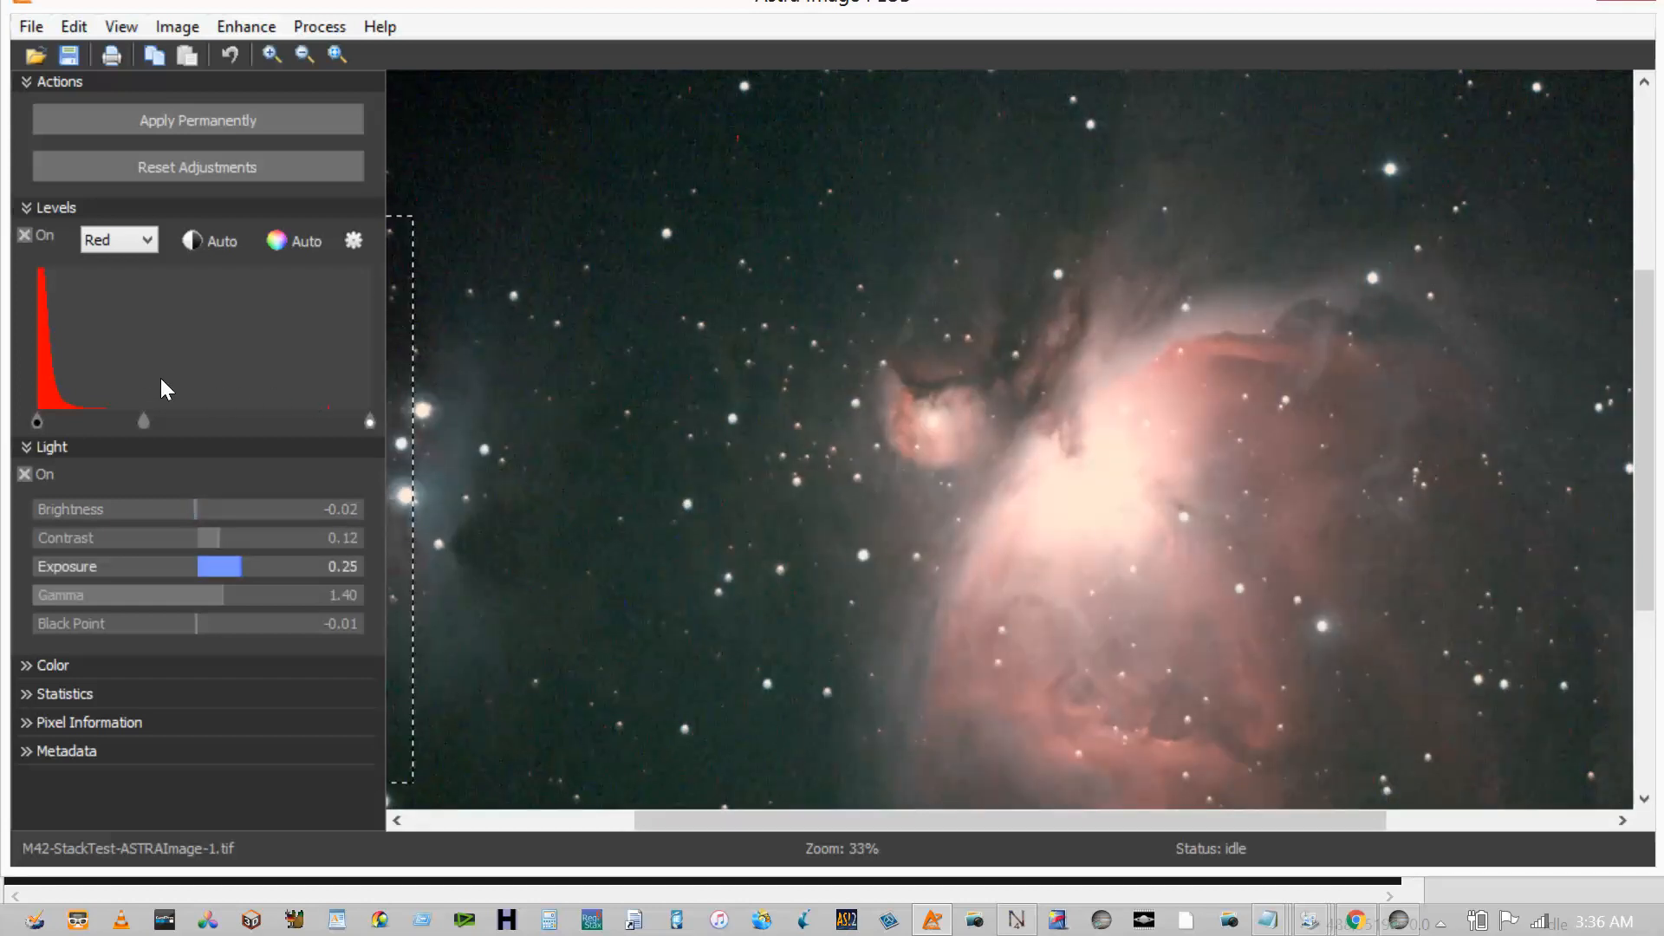
pyautogui.press('Left')
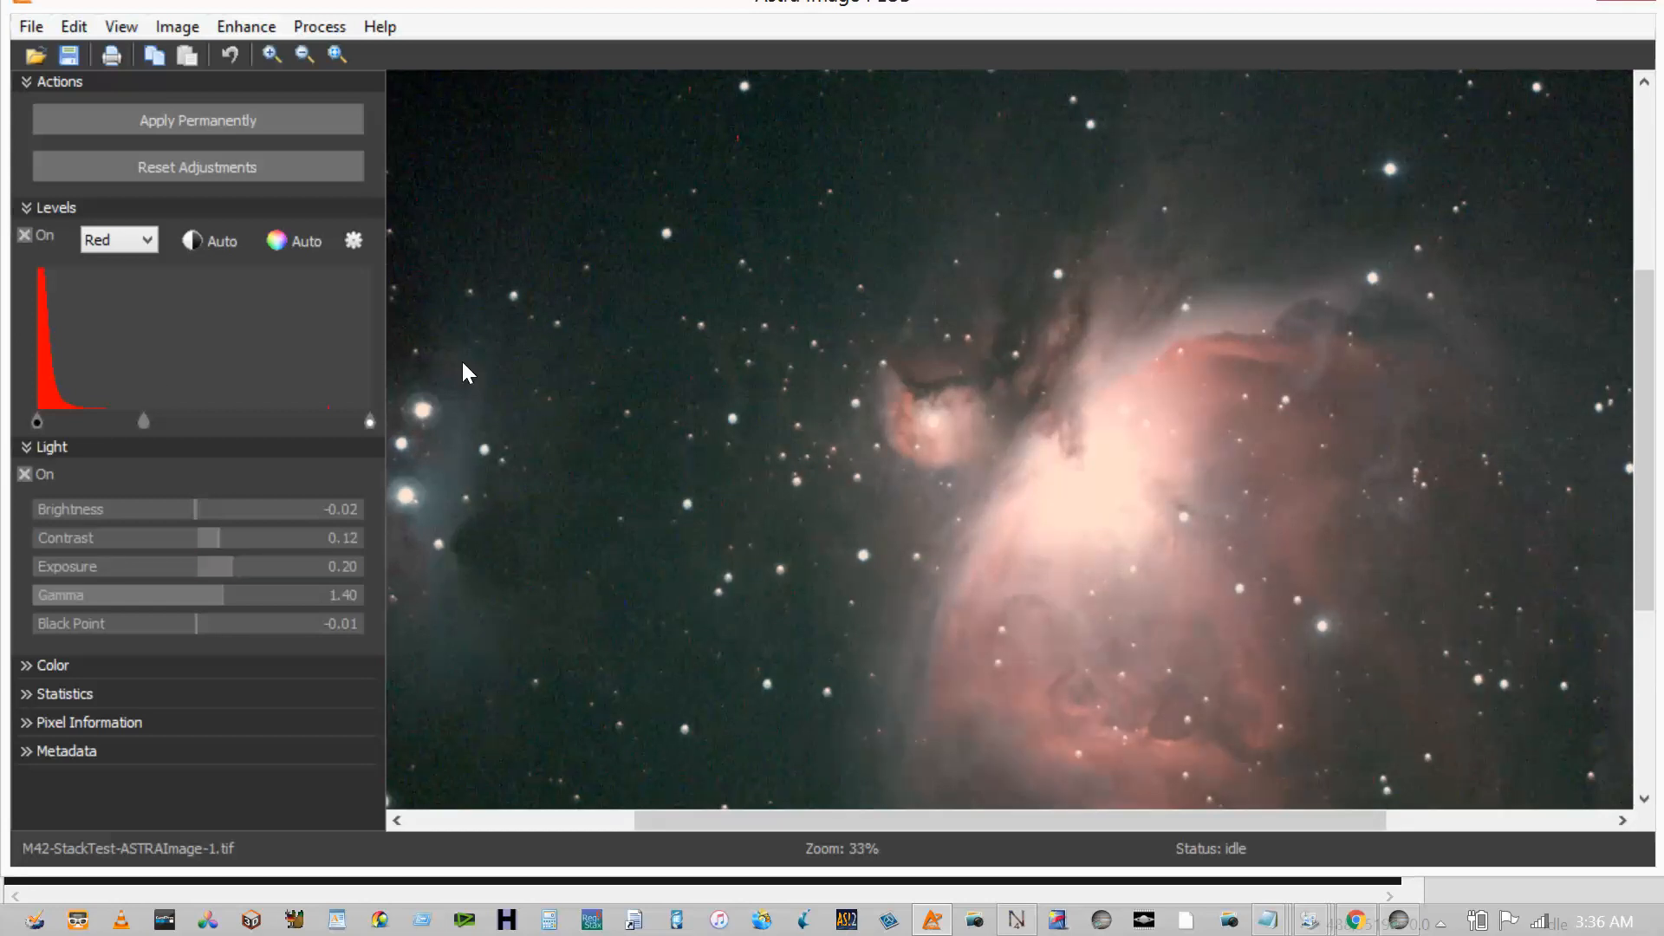
# - Examine the levels histograms of the Blue, Green and Red channels in turn
pyautogui.click(97, 240)
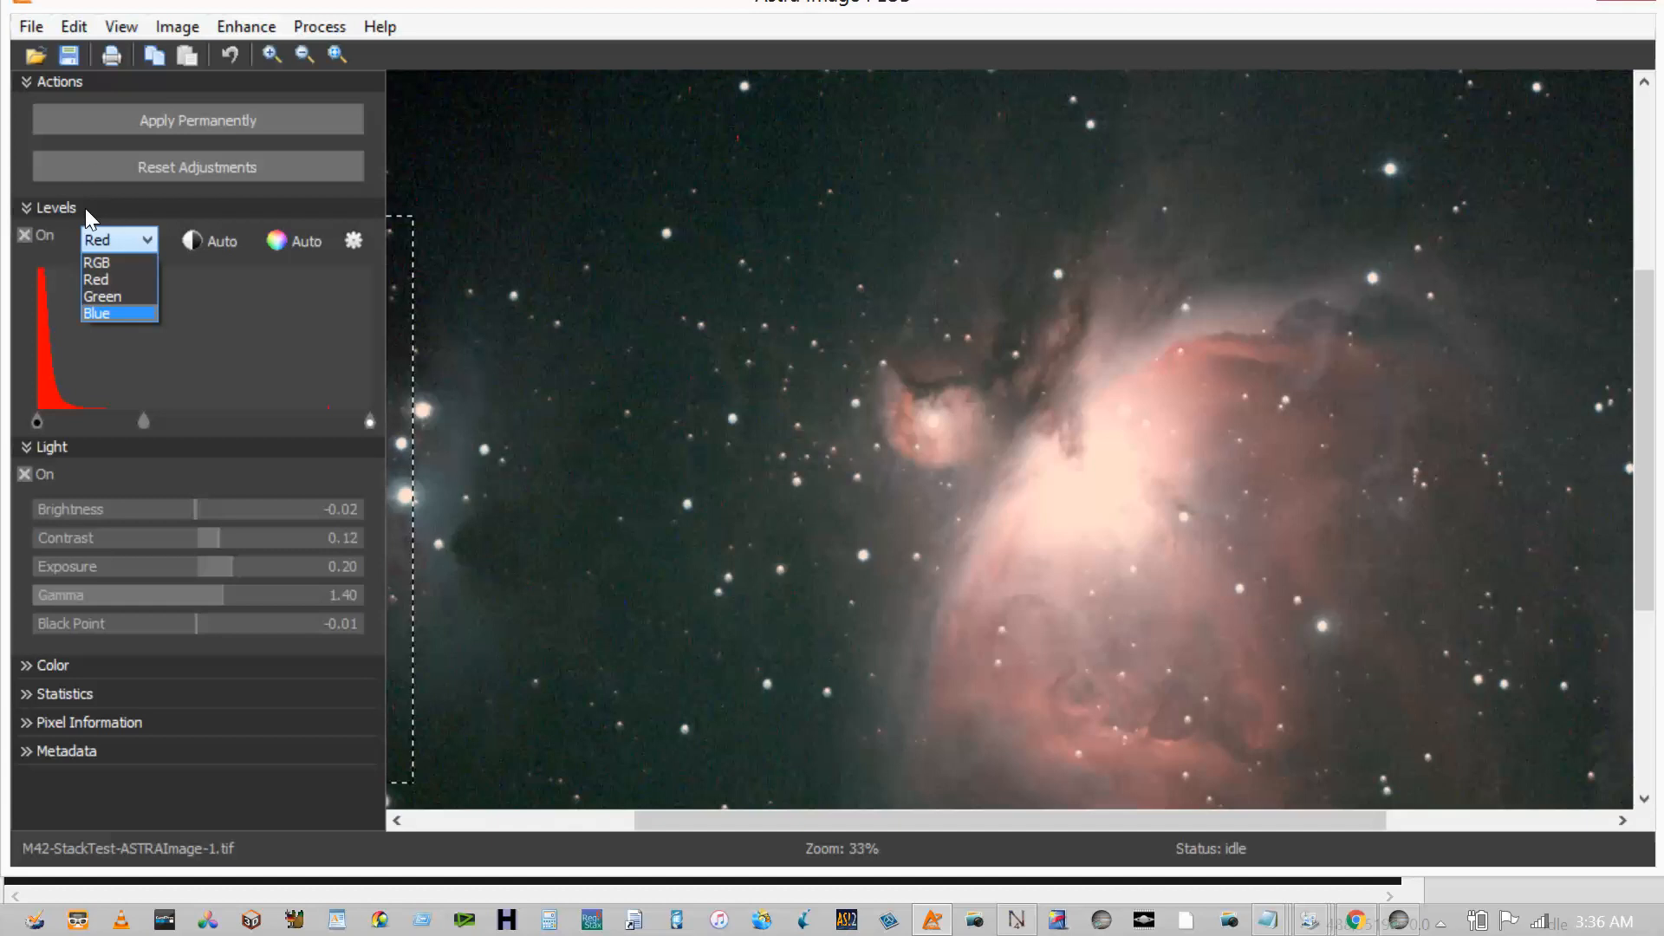
pyautogui.press('Return')
pyautogui.click(102, 240)
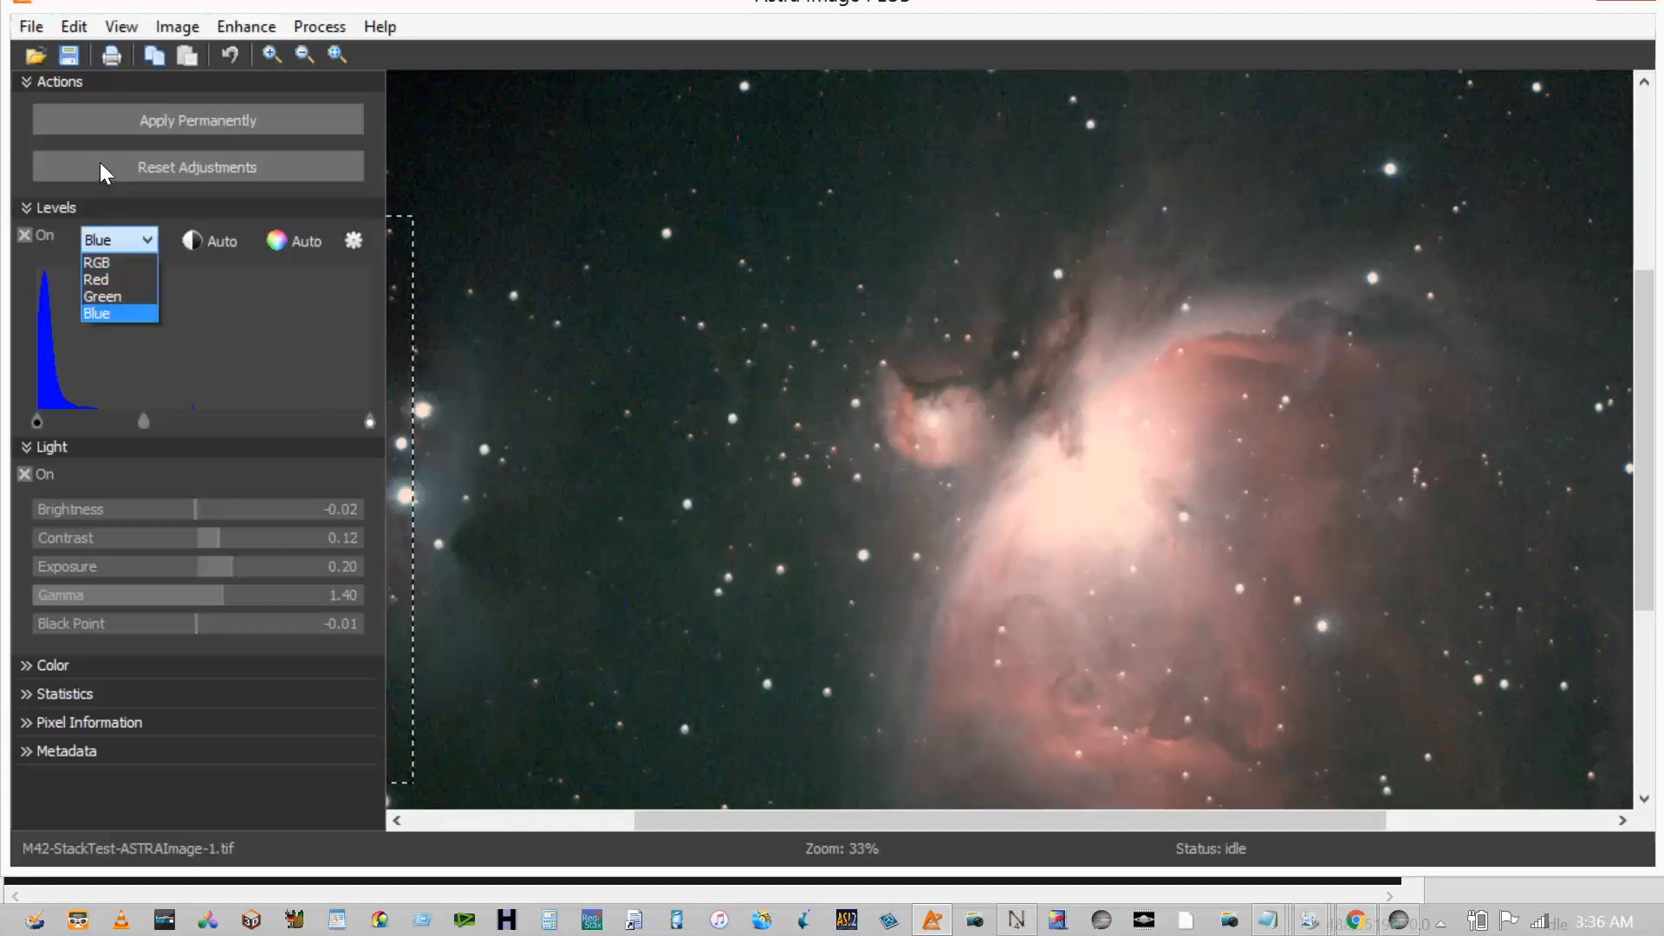
pyautogui.click(139, 295)
pyautogui.press('Return')
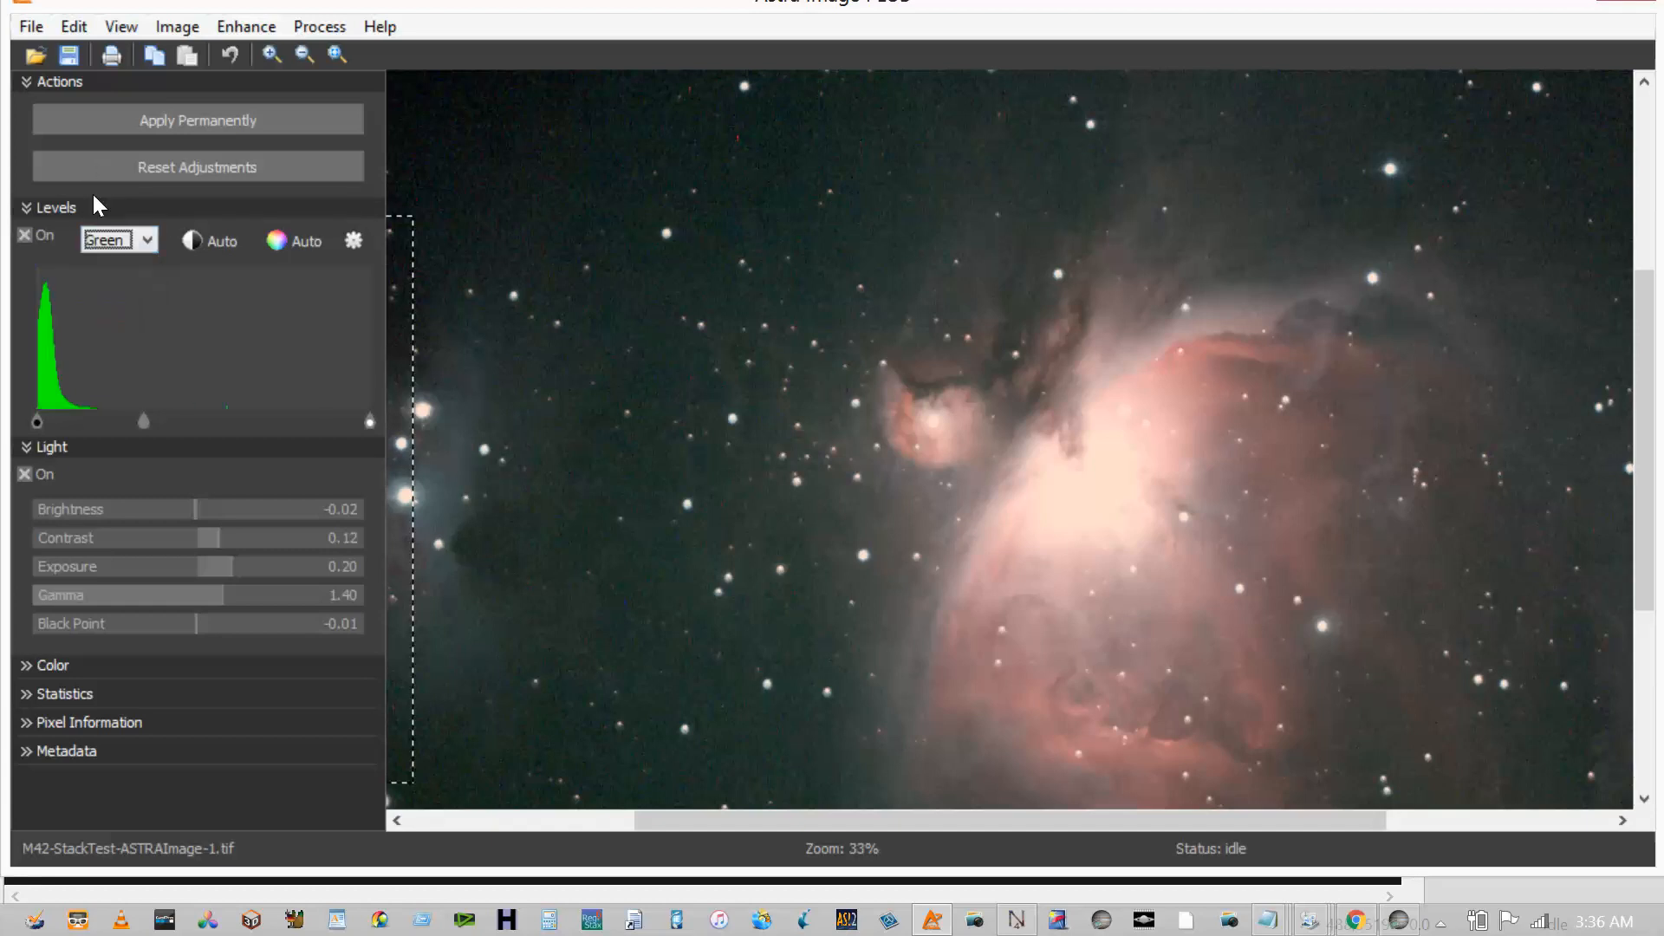
pyautogui.click(144, 246)
pyautogui.press('Up')
pyautogui.press('Return')
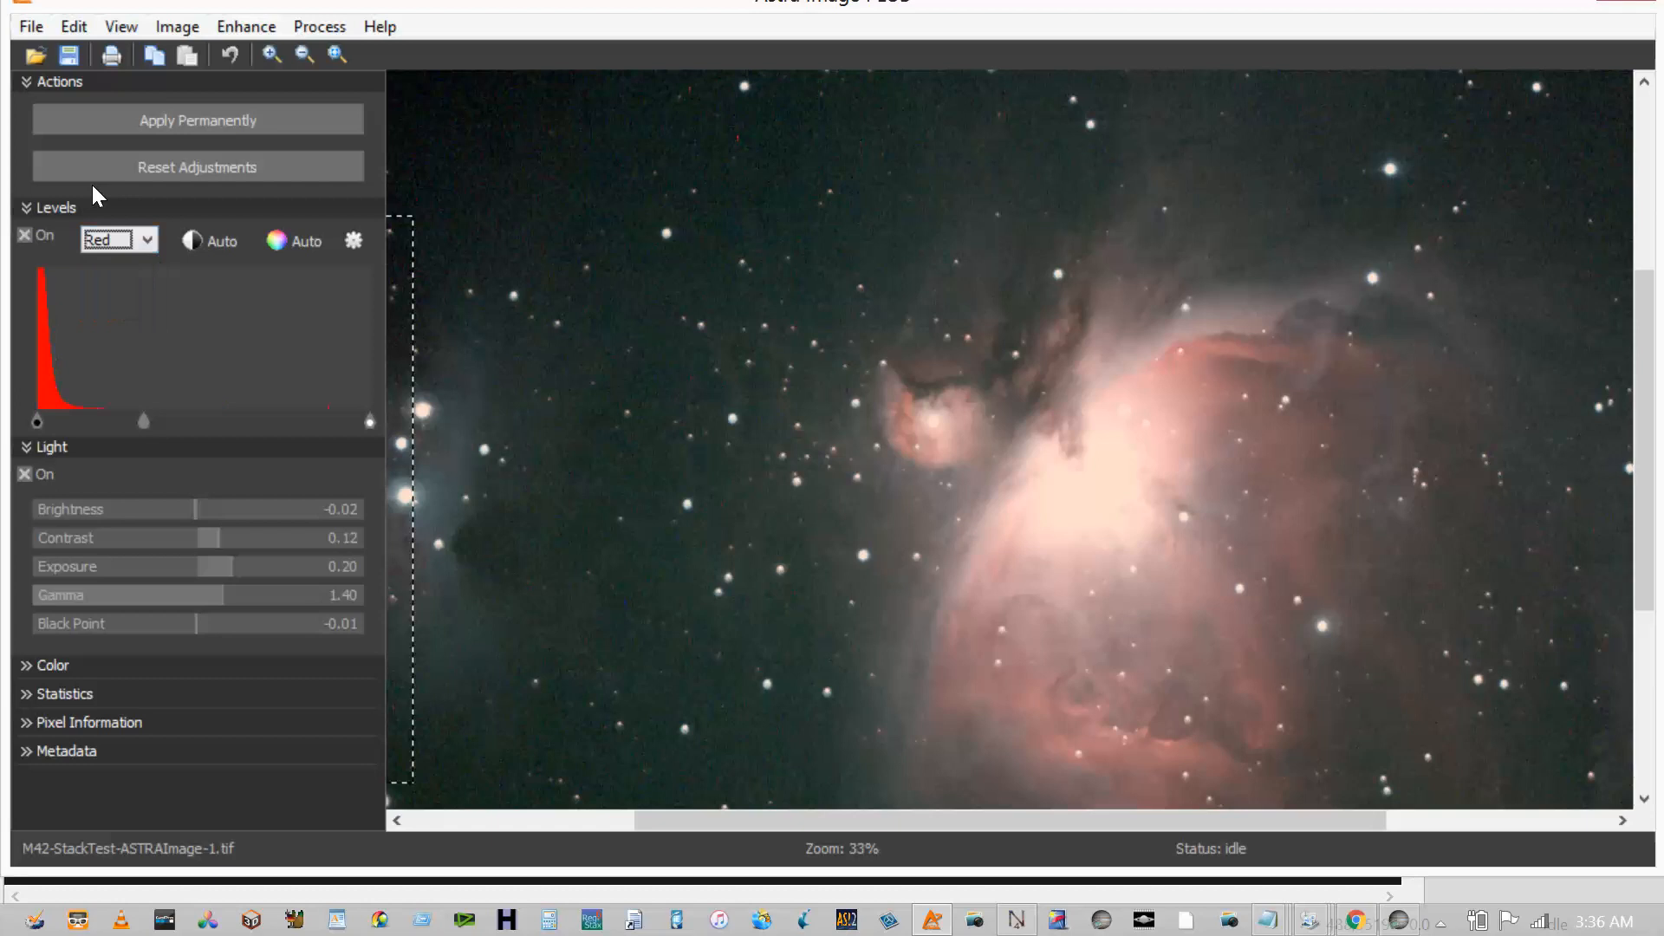
# - Apply the adjustments permanently and save M42-StackTest-ASTRAImage-1.tif with no TIFF compression at 24-bit RGB
pyautogui.scroll(-3, 445, 295)
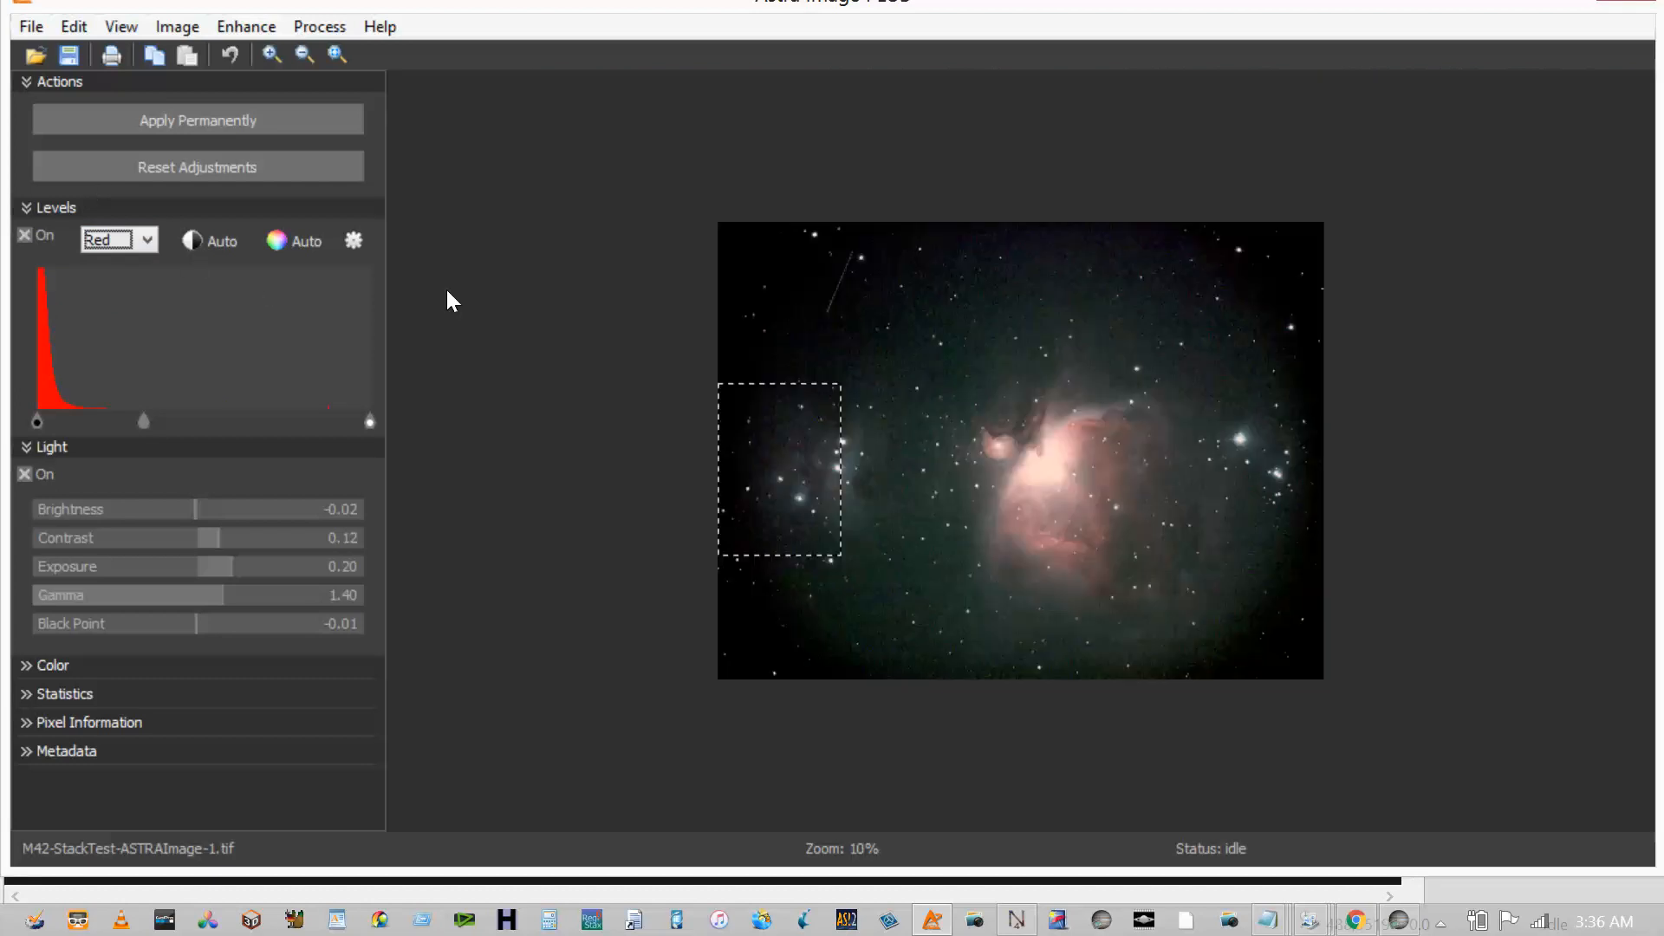
pyautogui.scroll(2, 447, 292)
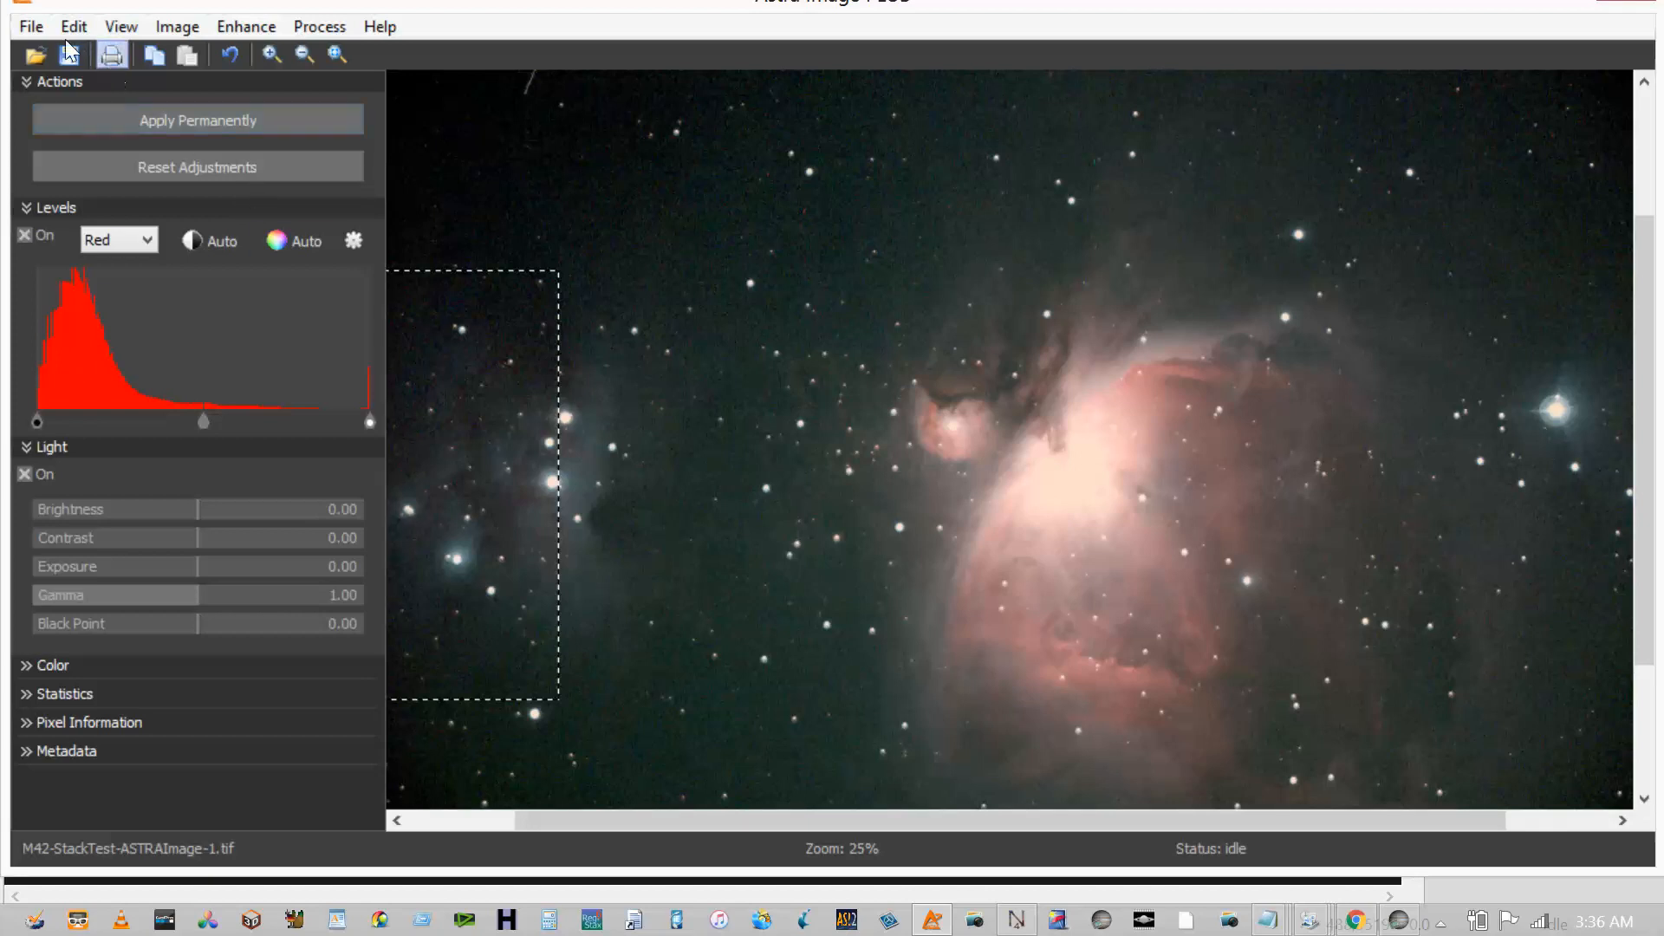
pyautogui.click(31, 26)
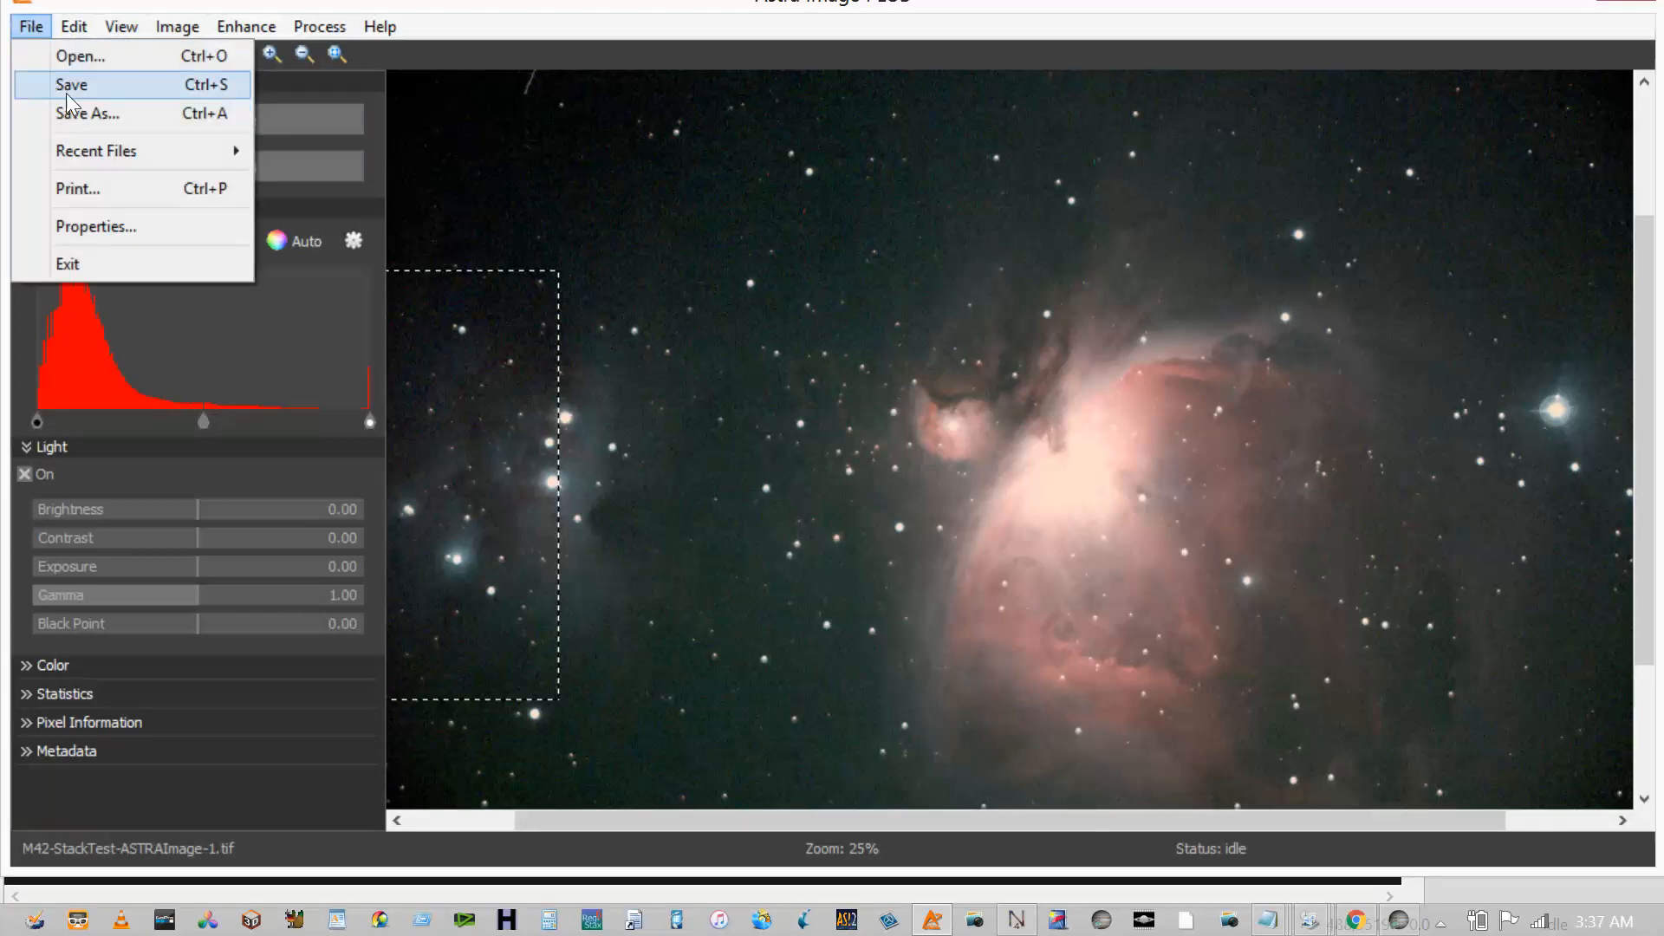
pyautogui.click(66, 92)
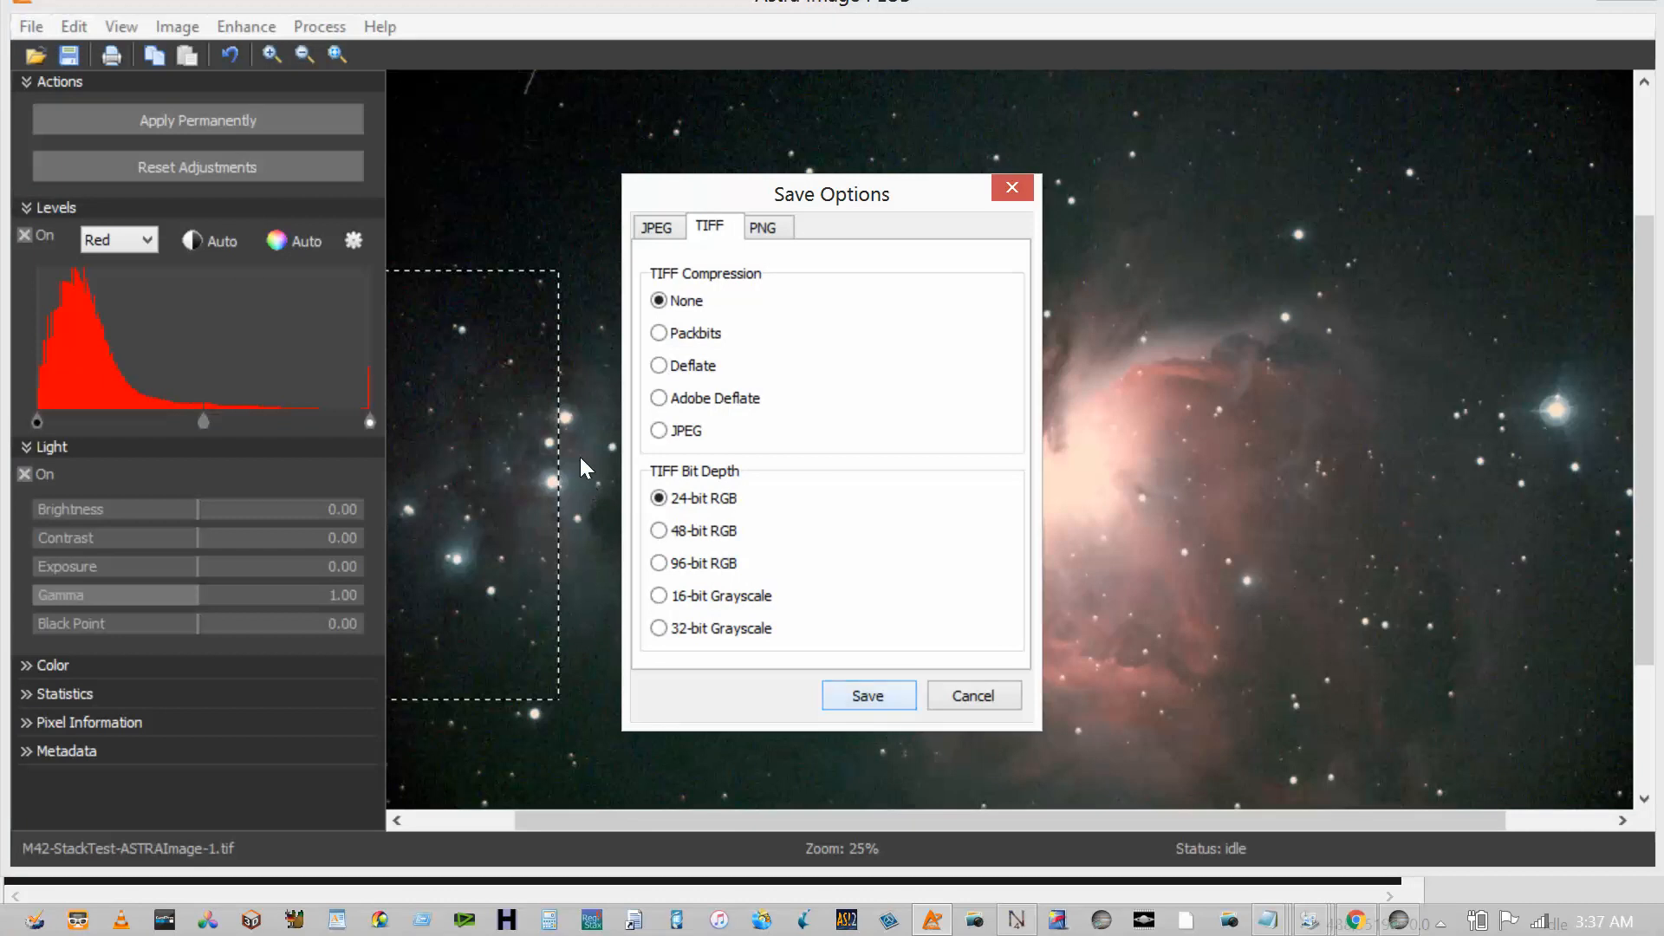
pyautogui.press('Return')
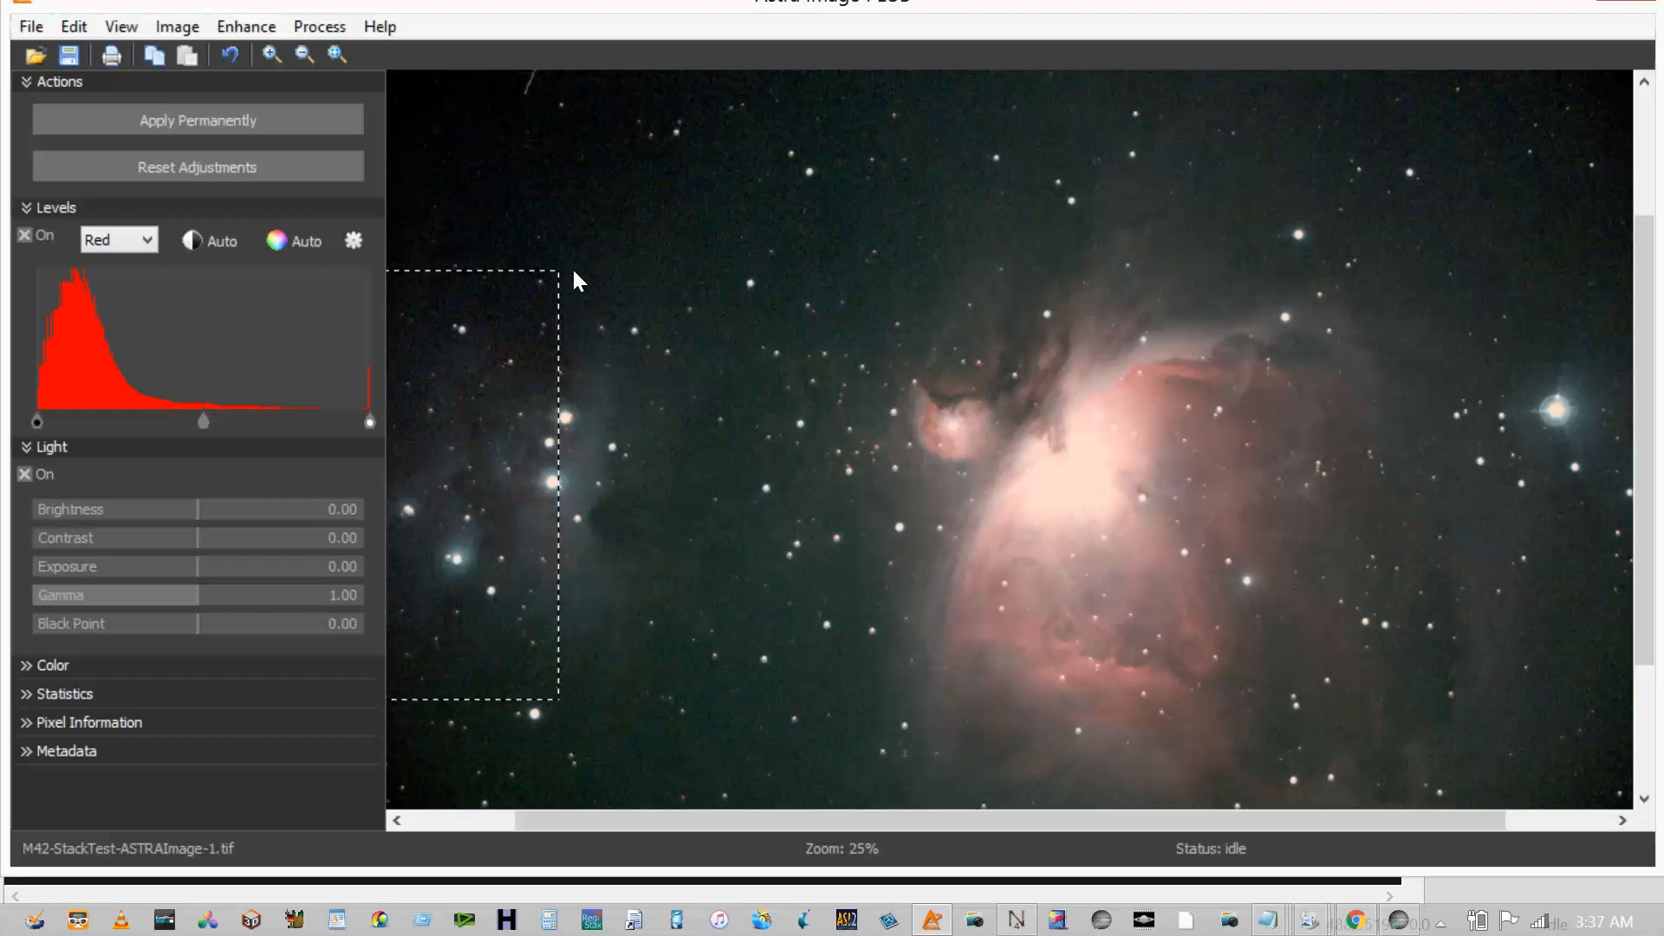
# - Examine the nebula's core and the surrounding stars at magnifications between 25% and 75%
pyautogui.scroll(3, 858, 407)
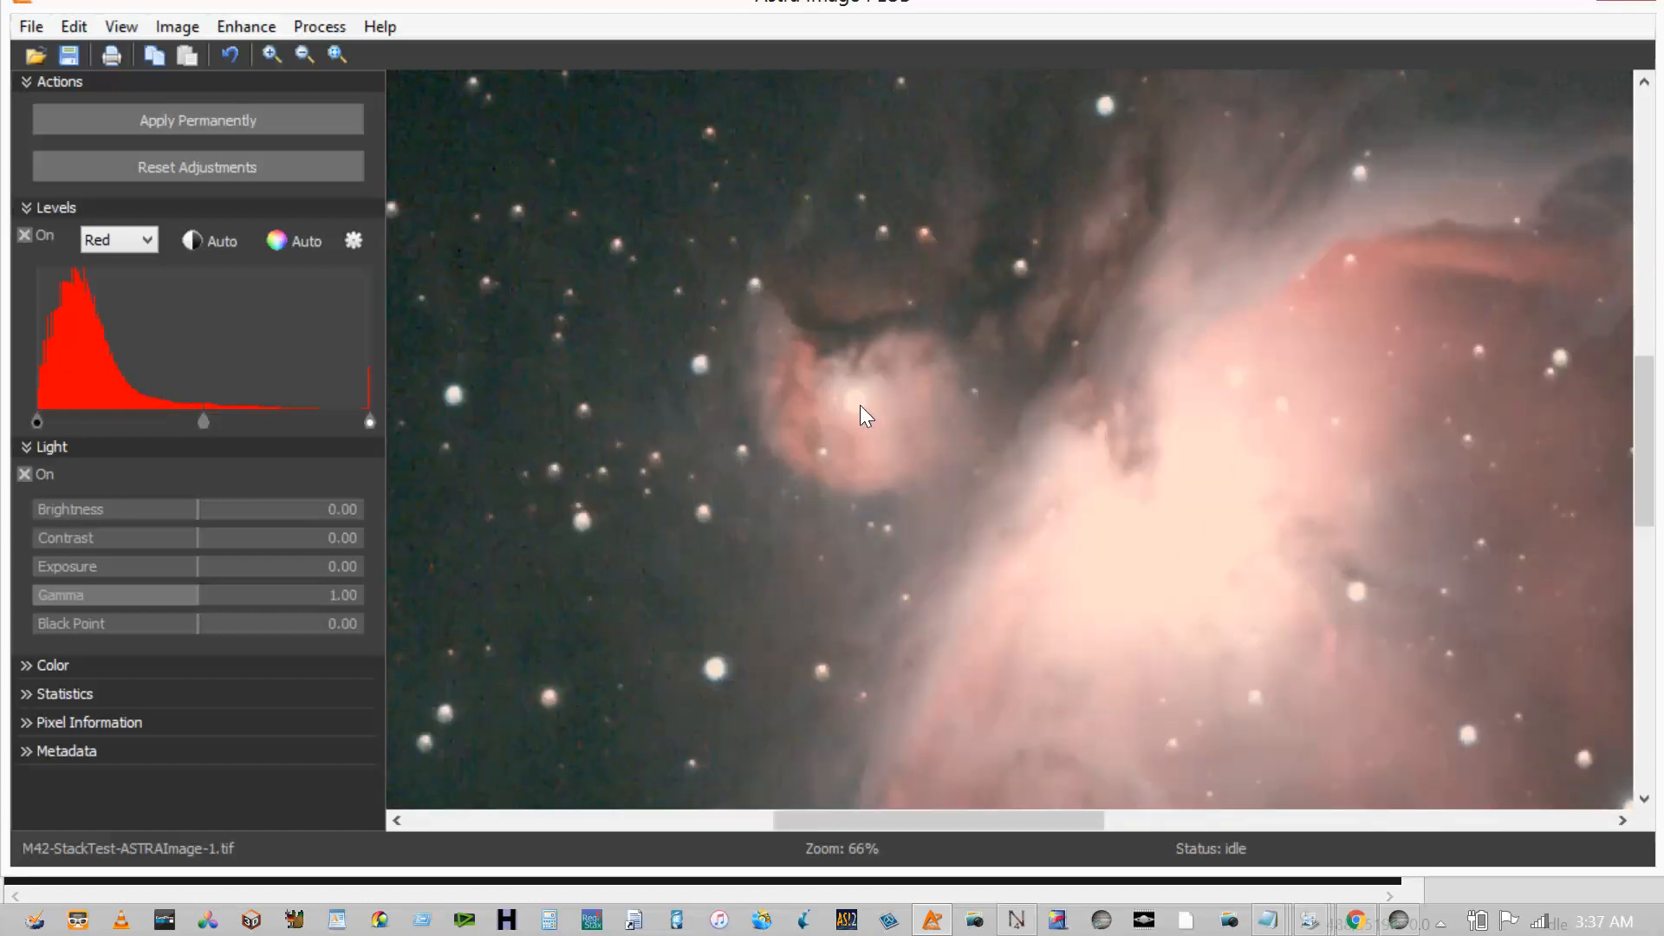
pyautogui.scroll(1, 860, 404)
pyautogui.scroll(-3, 860, 403)
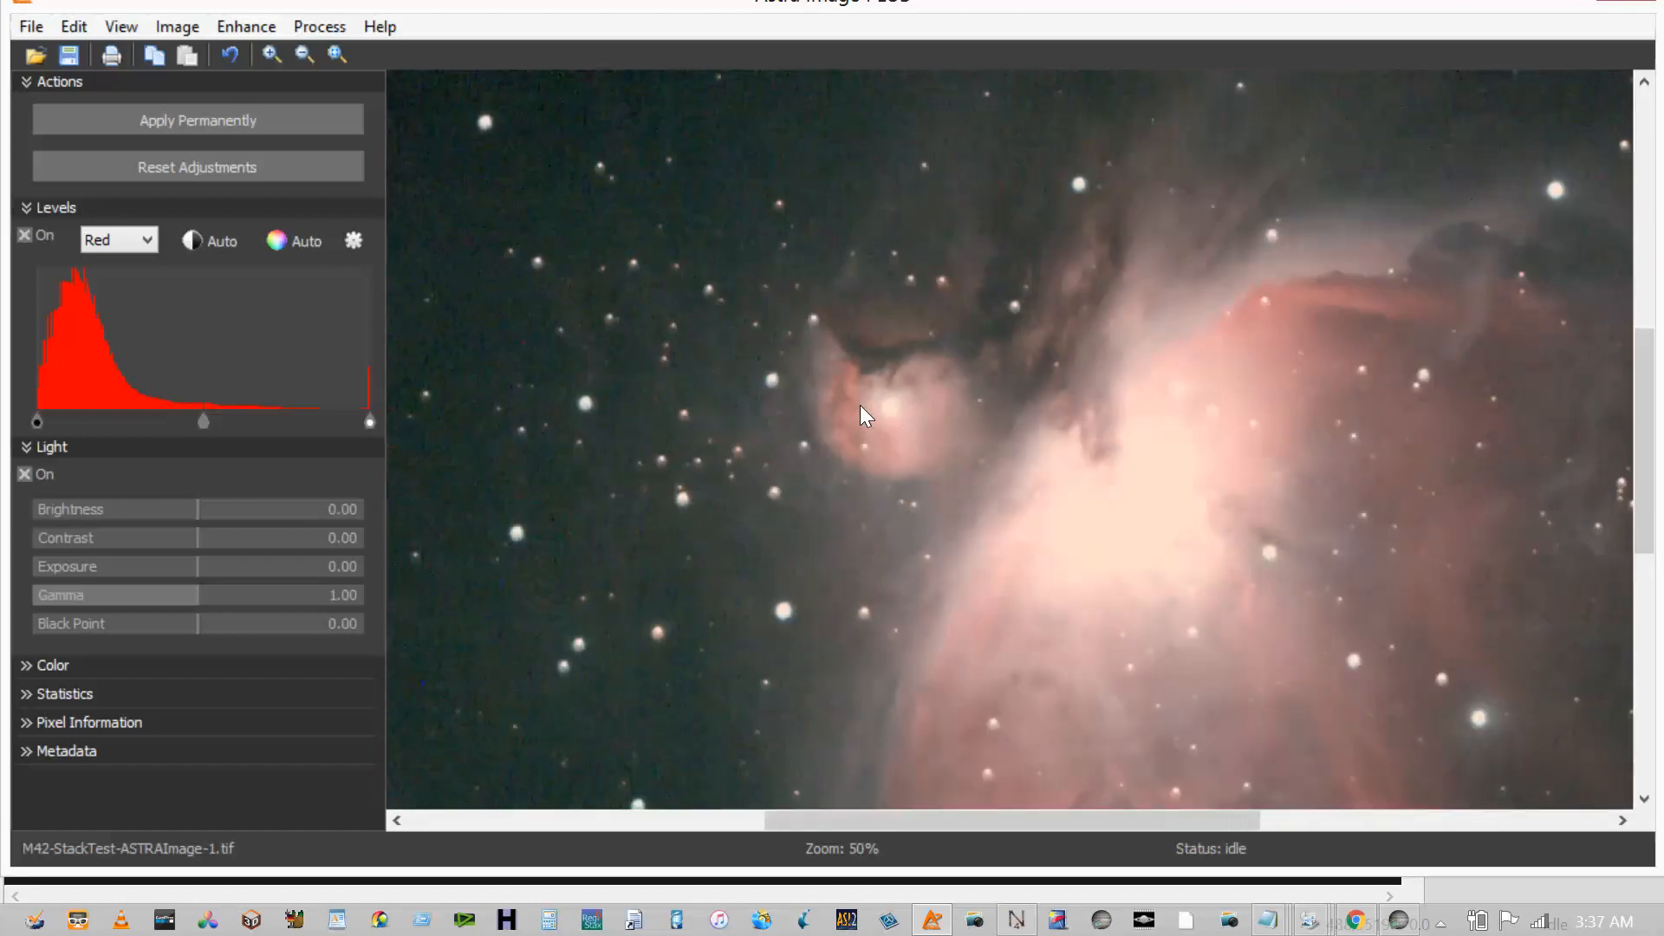
pyautogui.scroll(-1, 860, 404)
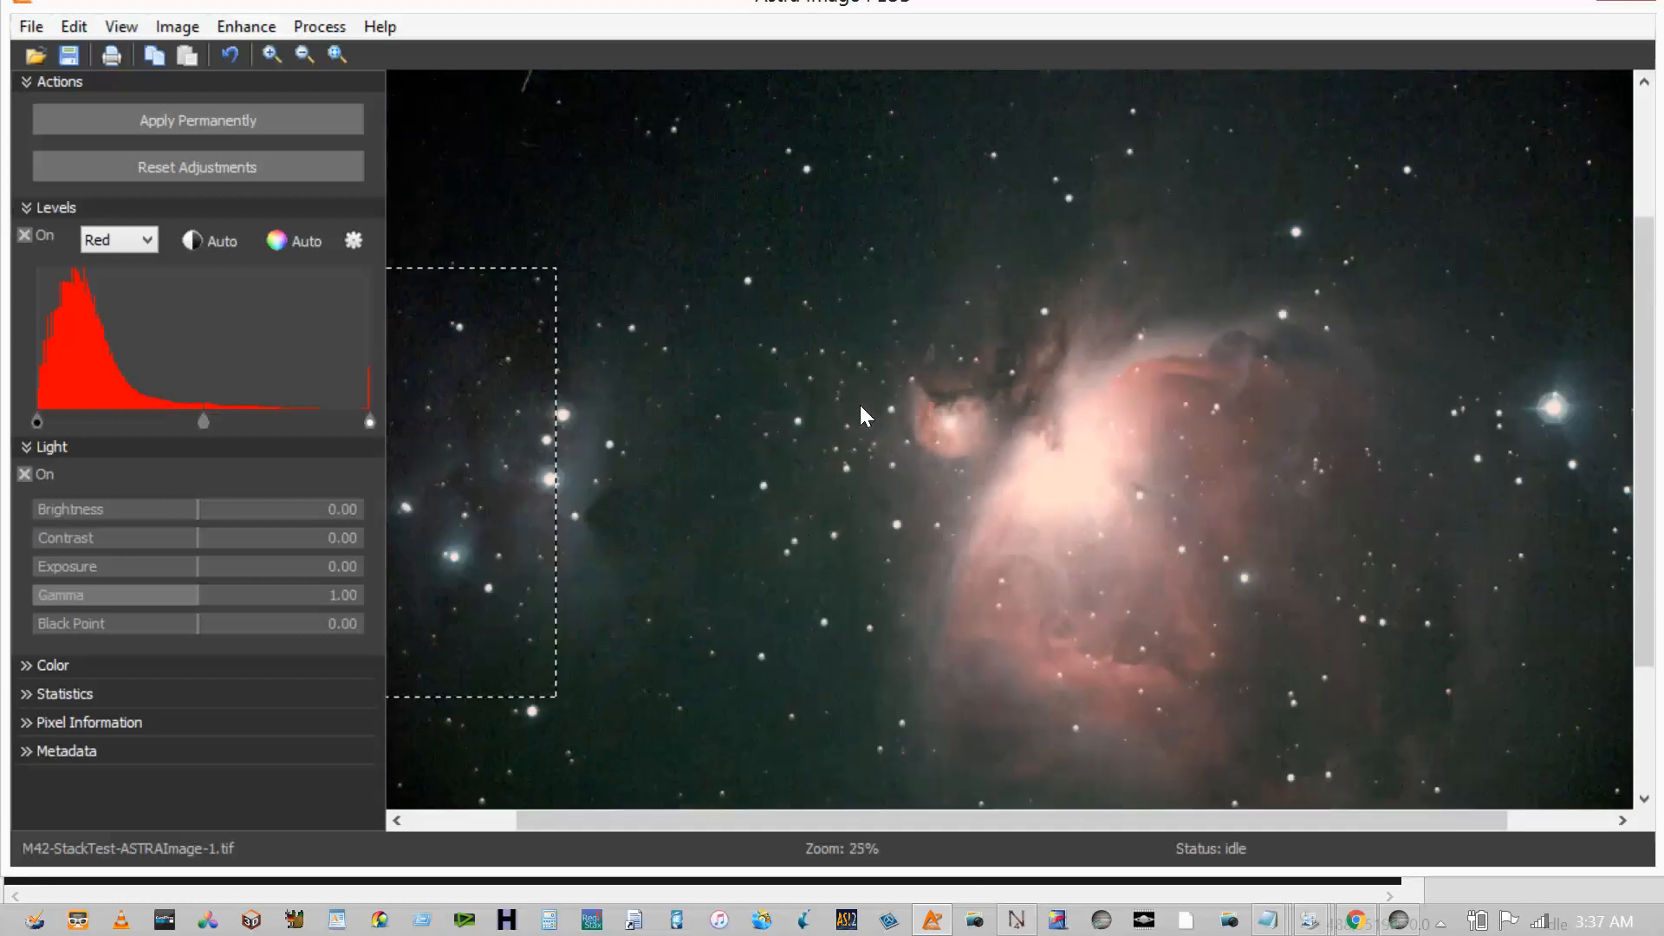
pyautogui.scroll(2, 960, 362)
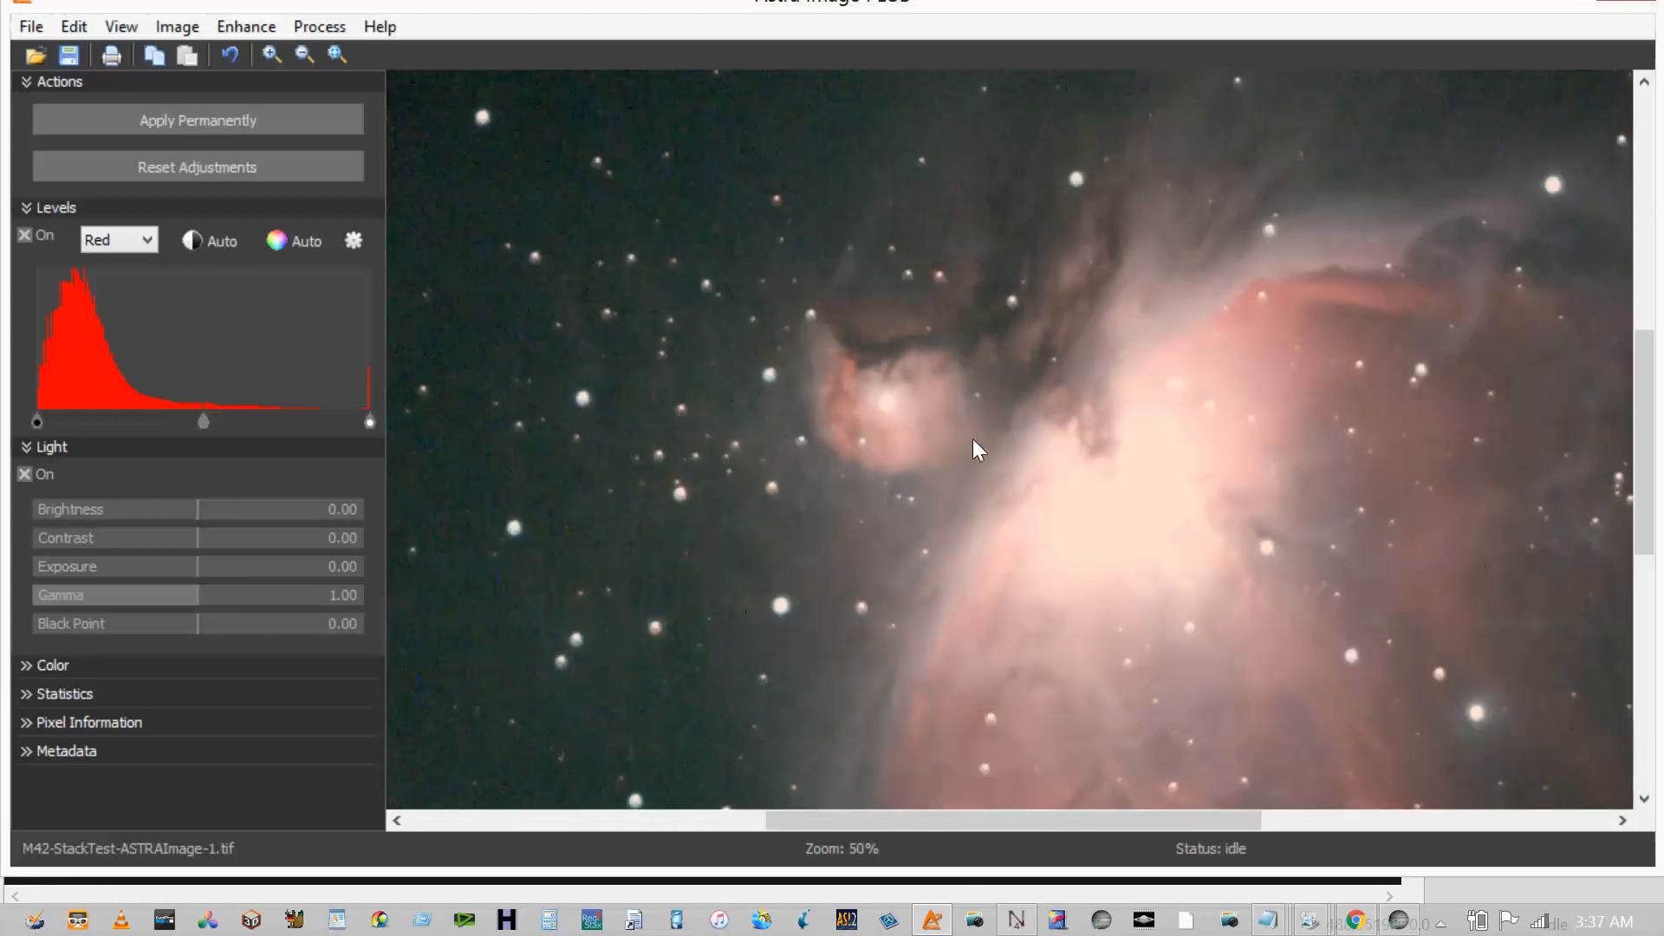
pyautogui.scroll(-1, 972, 439)
pyautogui.scroll(2, 635, 709)
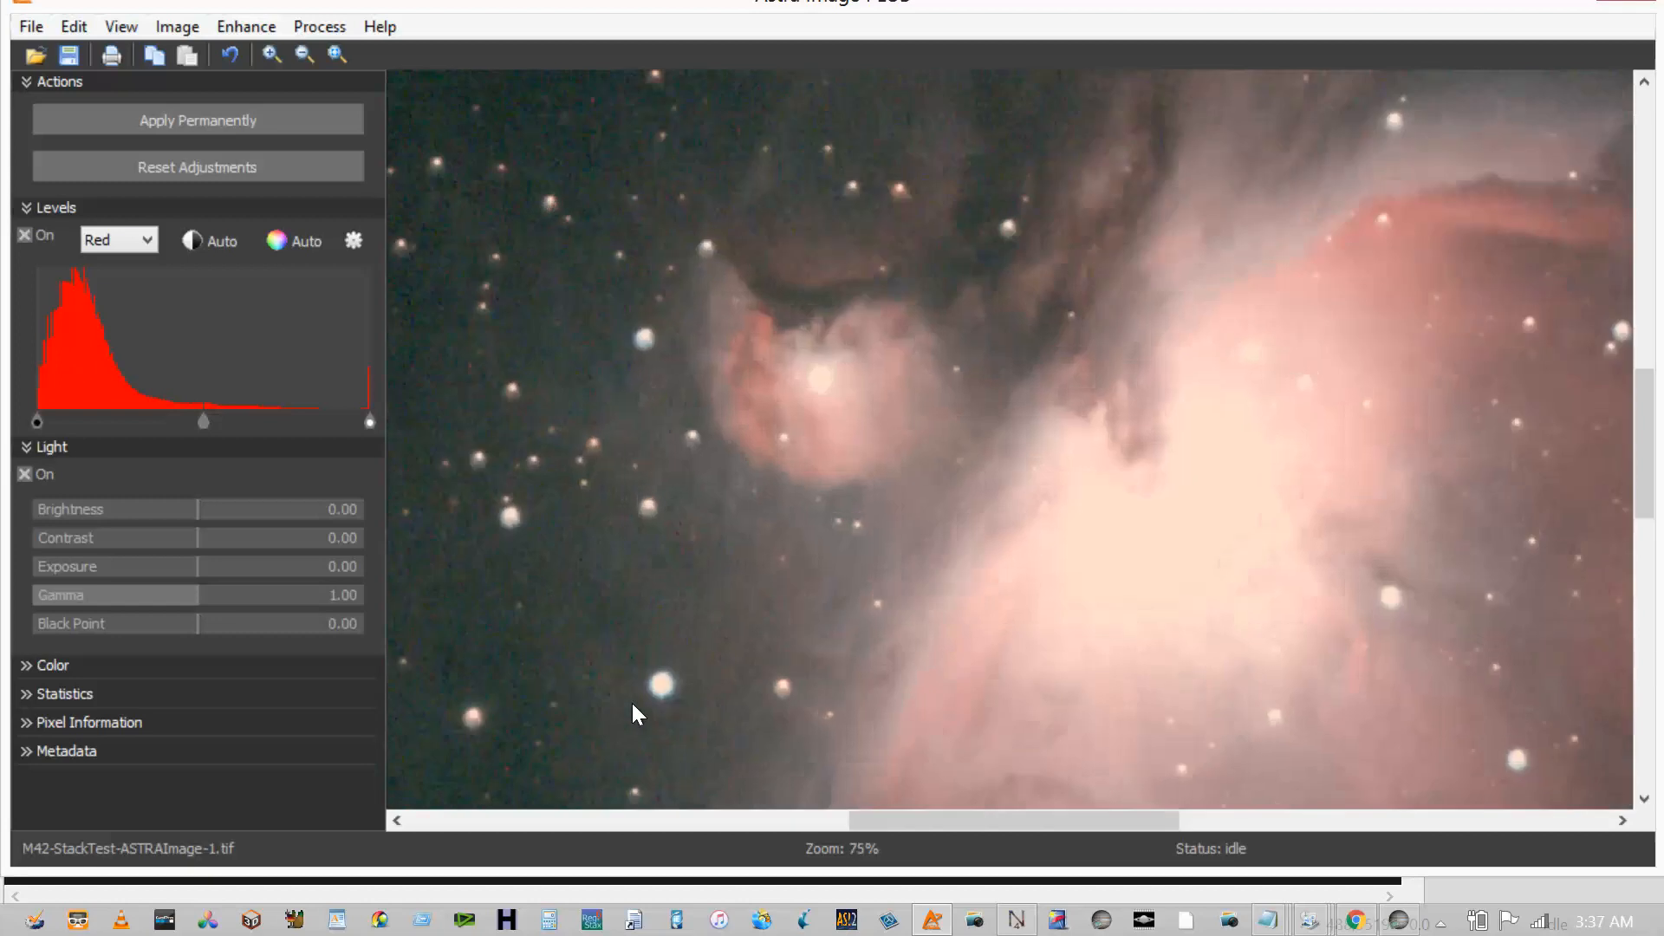
pyautogui.scroll(-1, 637, 712)
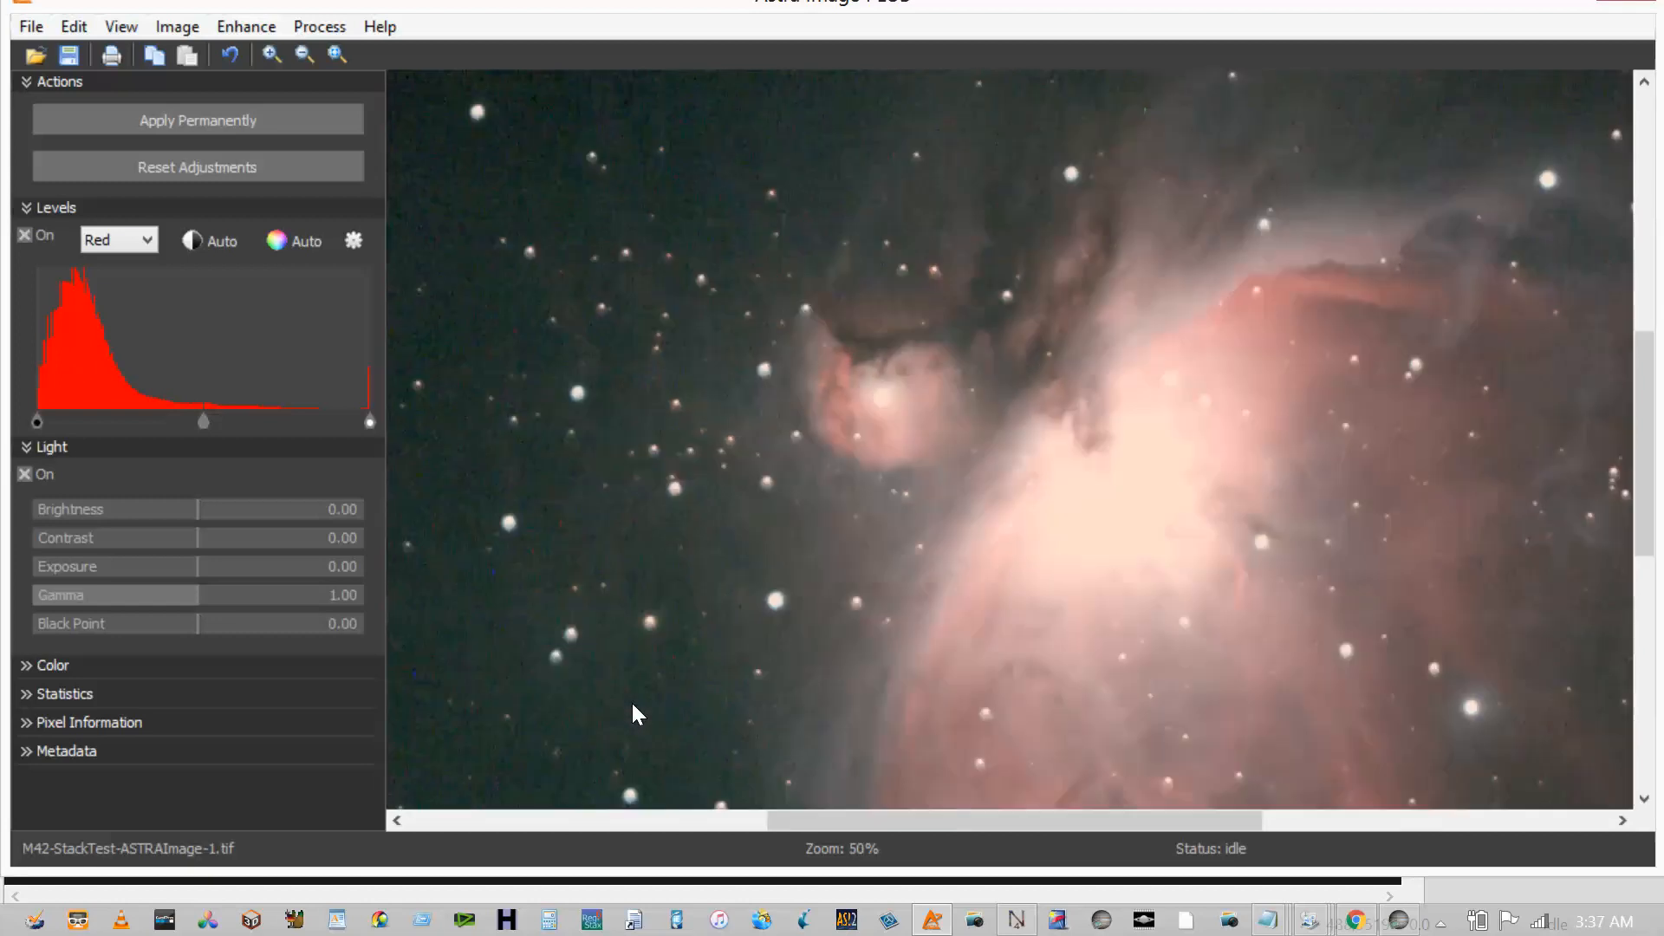
pyautogui.scroll(-2, 631, 700)
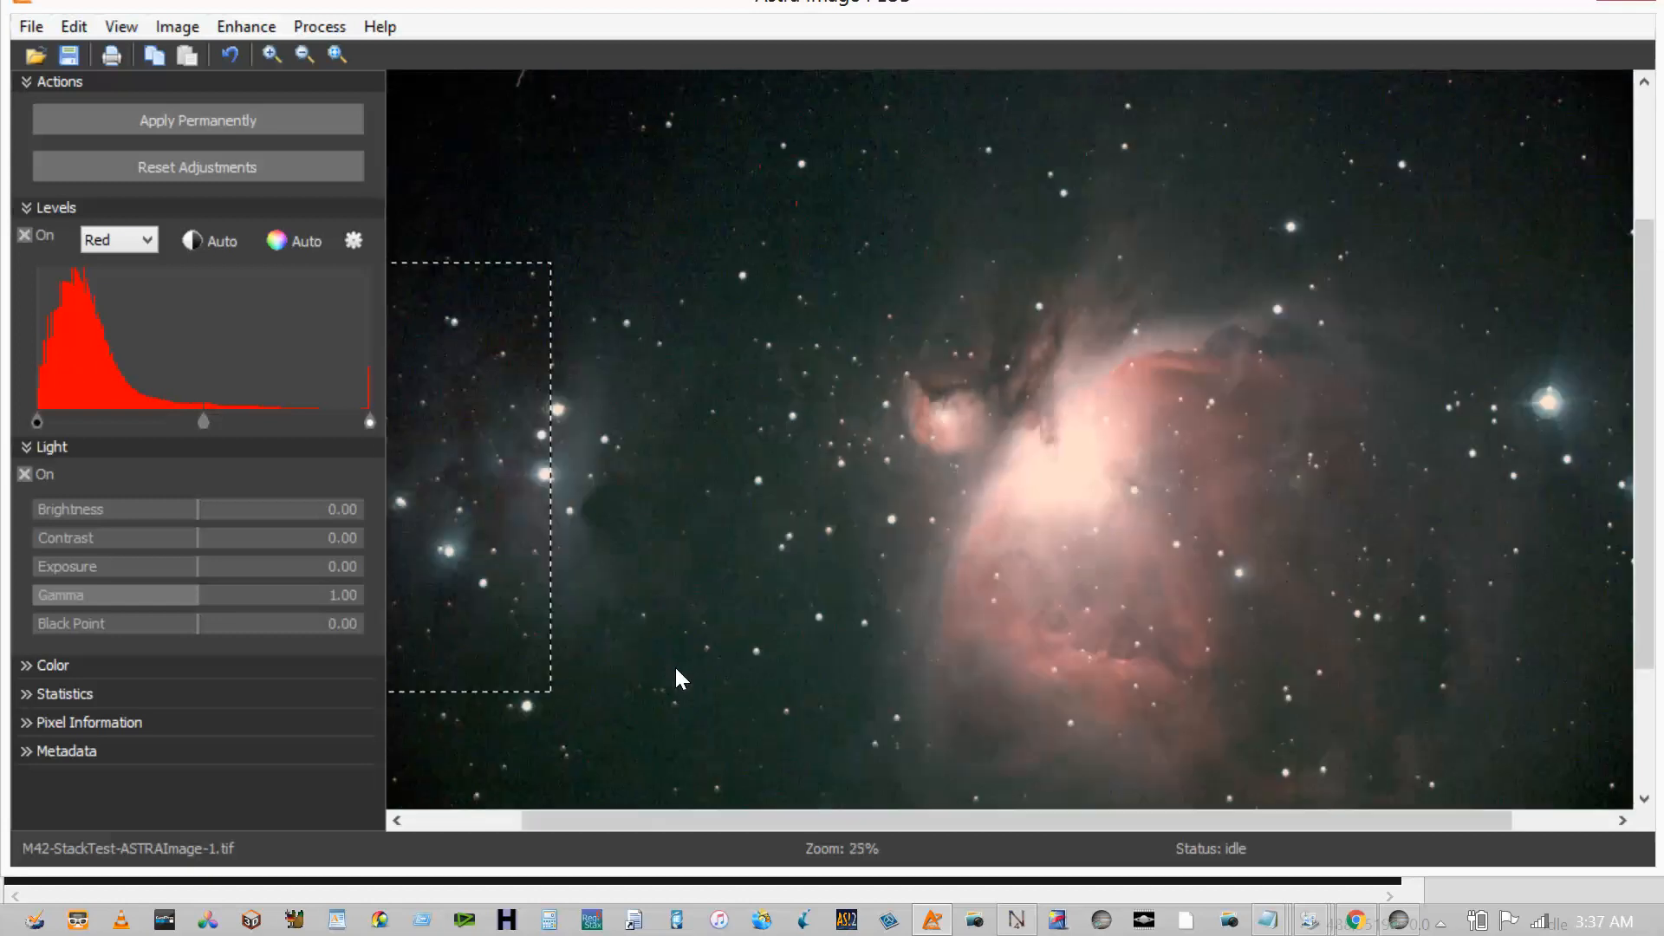
# - Undo the permanently applied adjustments on the M42 image
pyautogui.scroll(-2, 451, 448)
pyautogui.scroll(2, 451, 448)
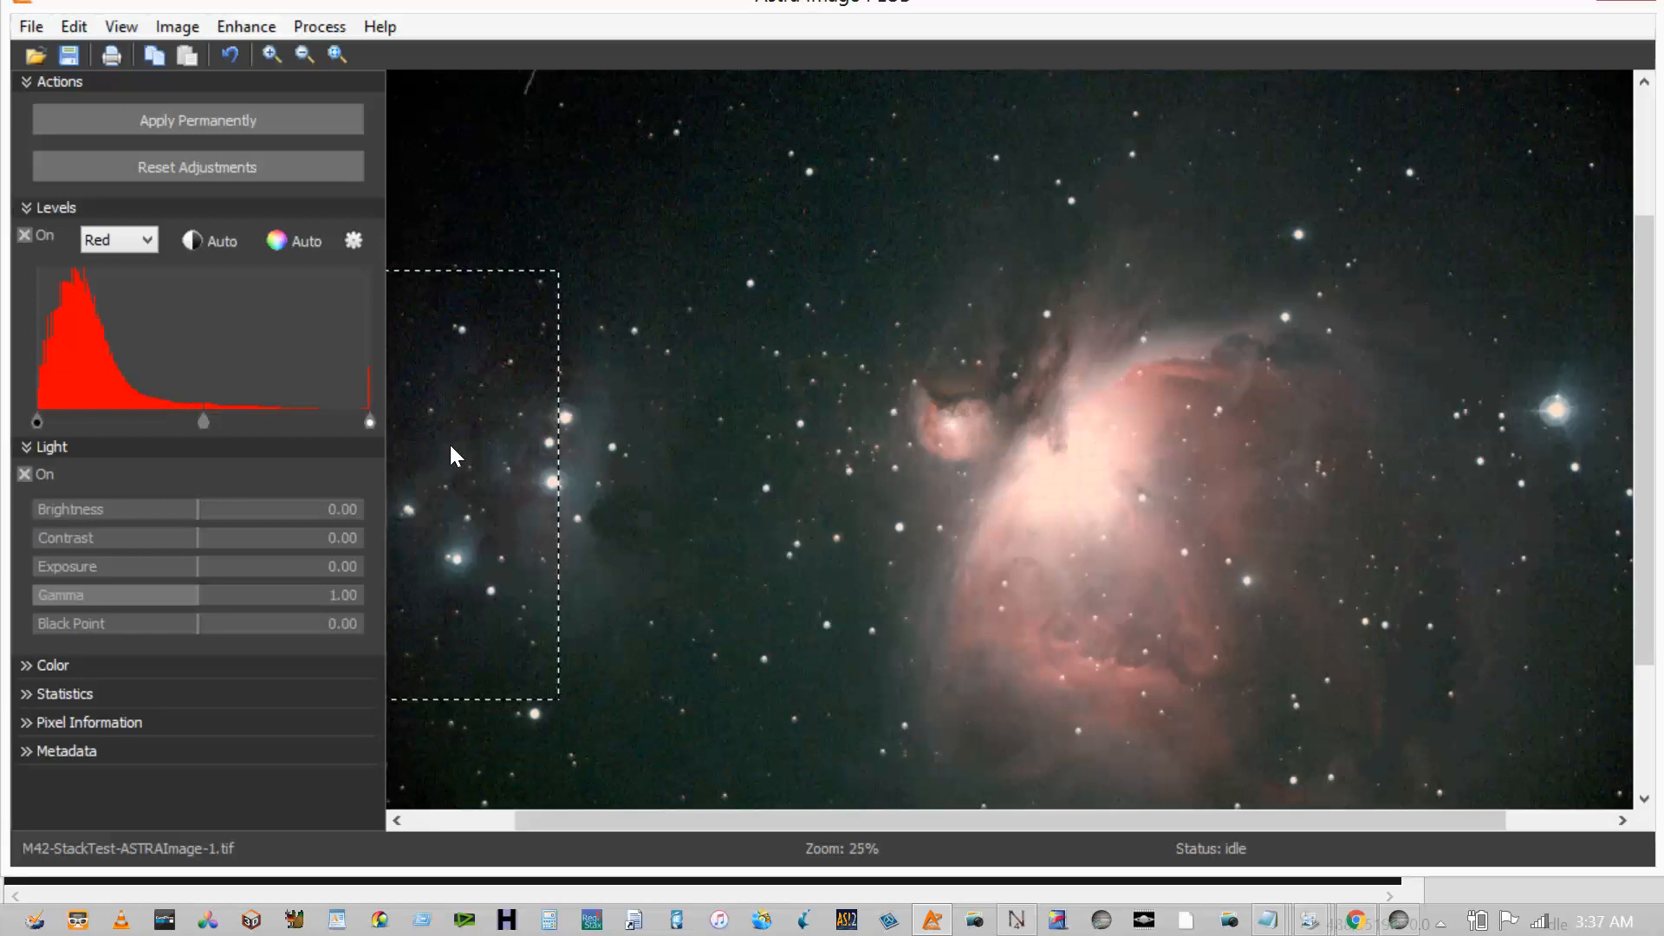
pyautogui.scroll(1, 677, 677)
pyautogui.scroll(-1, 676, 670)
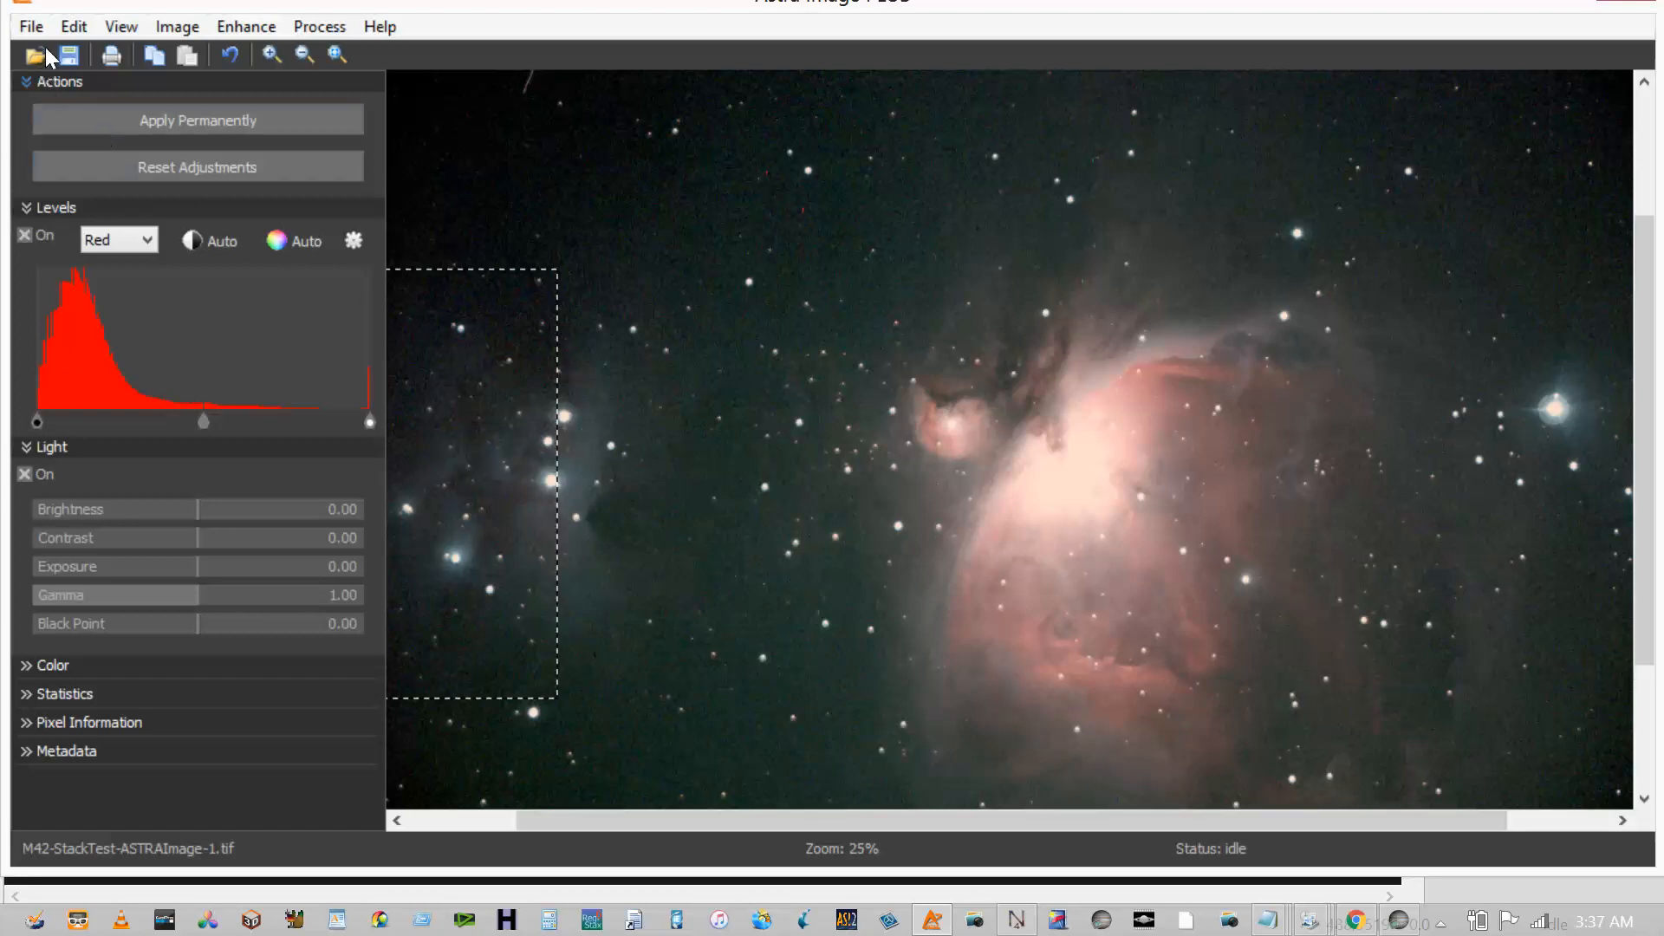
pyautogui.click(73, 26)
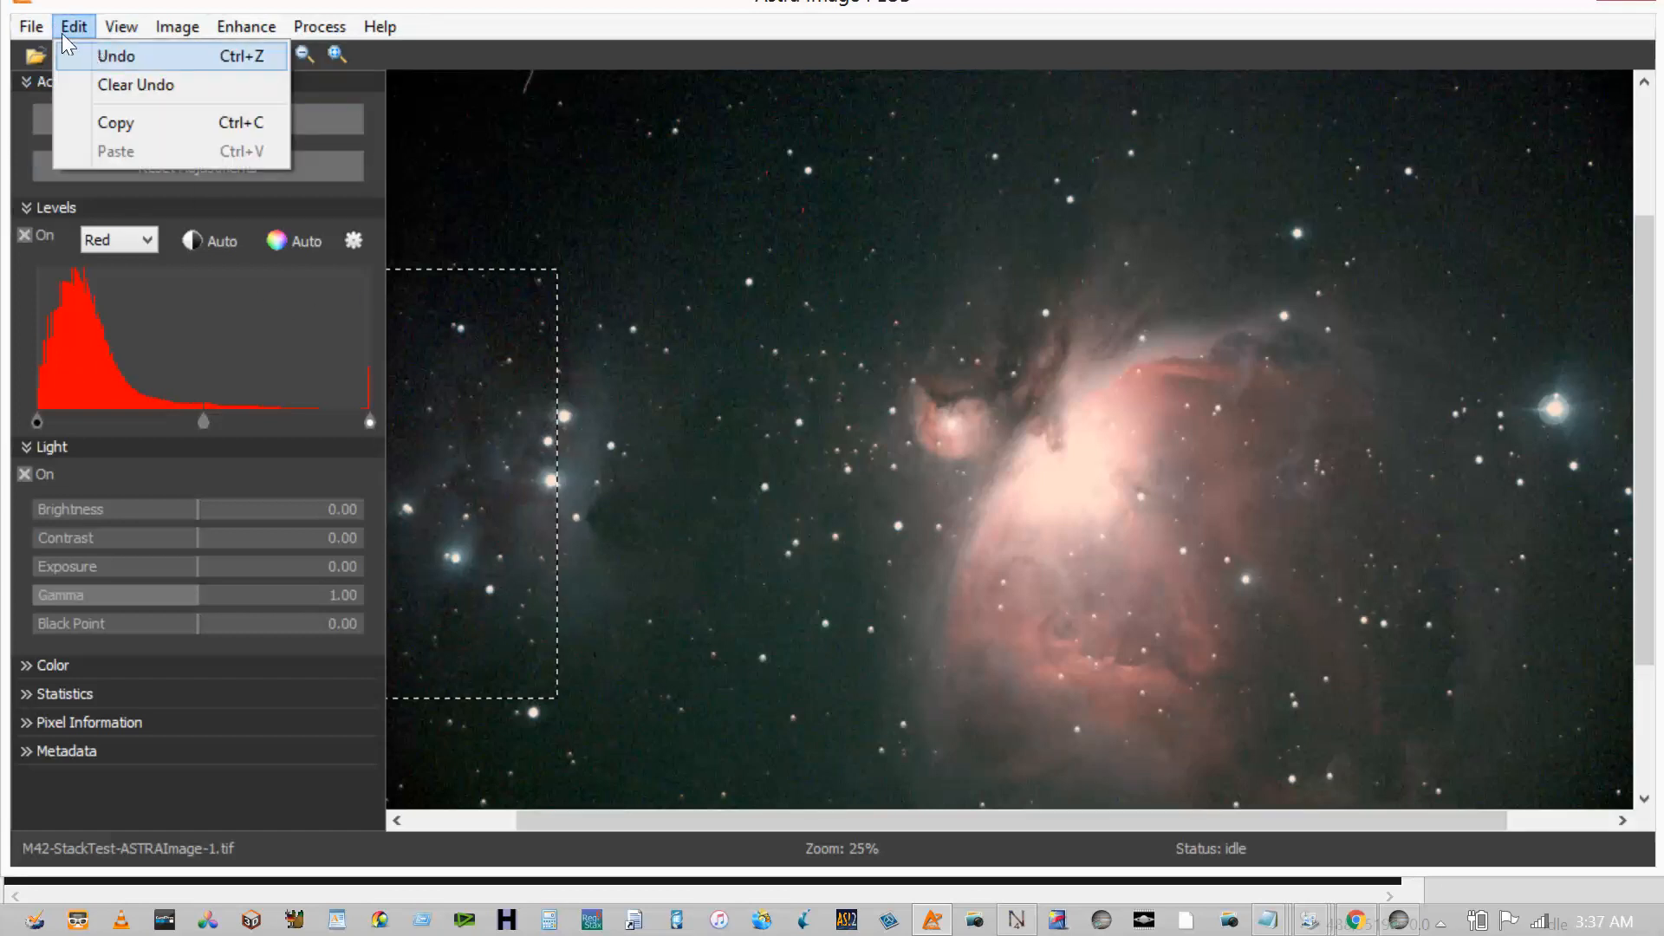
pyautogui.press('Return')
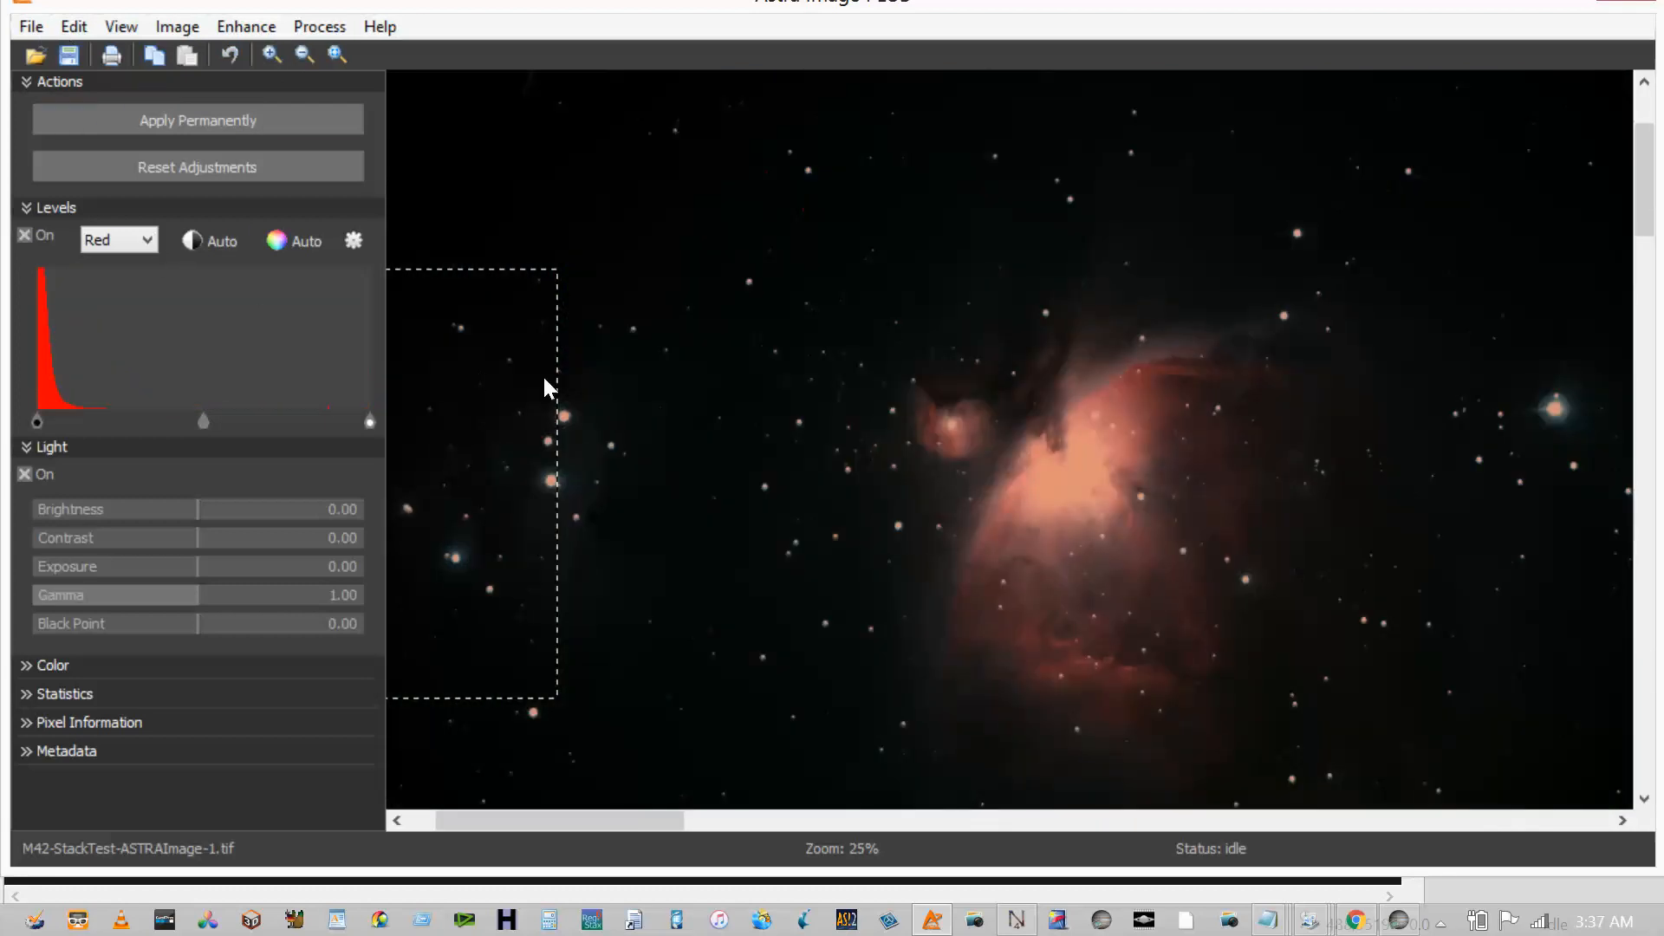
pyautogui.scroll(-2, 950, 597)
pyautogui.scroll(3, 949, 598)
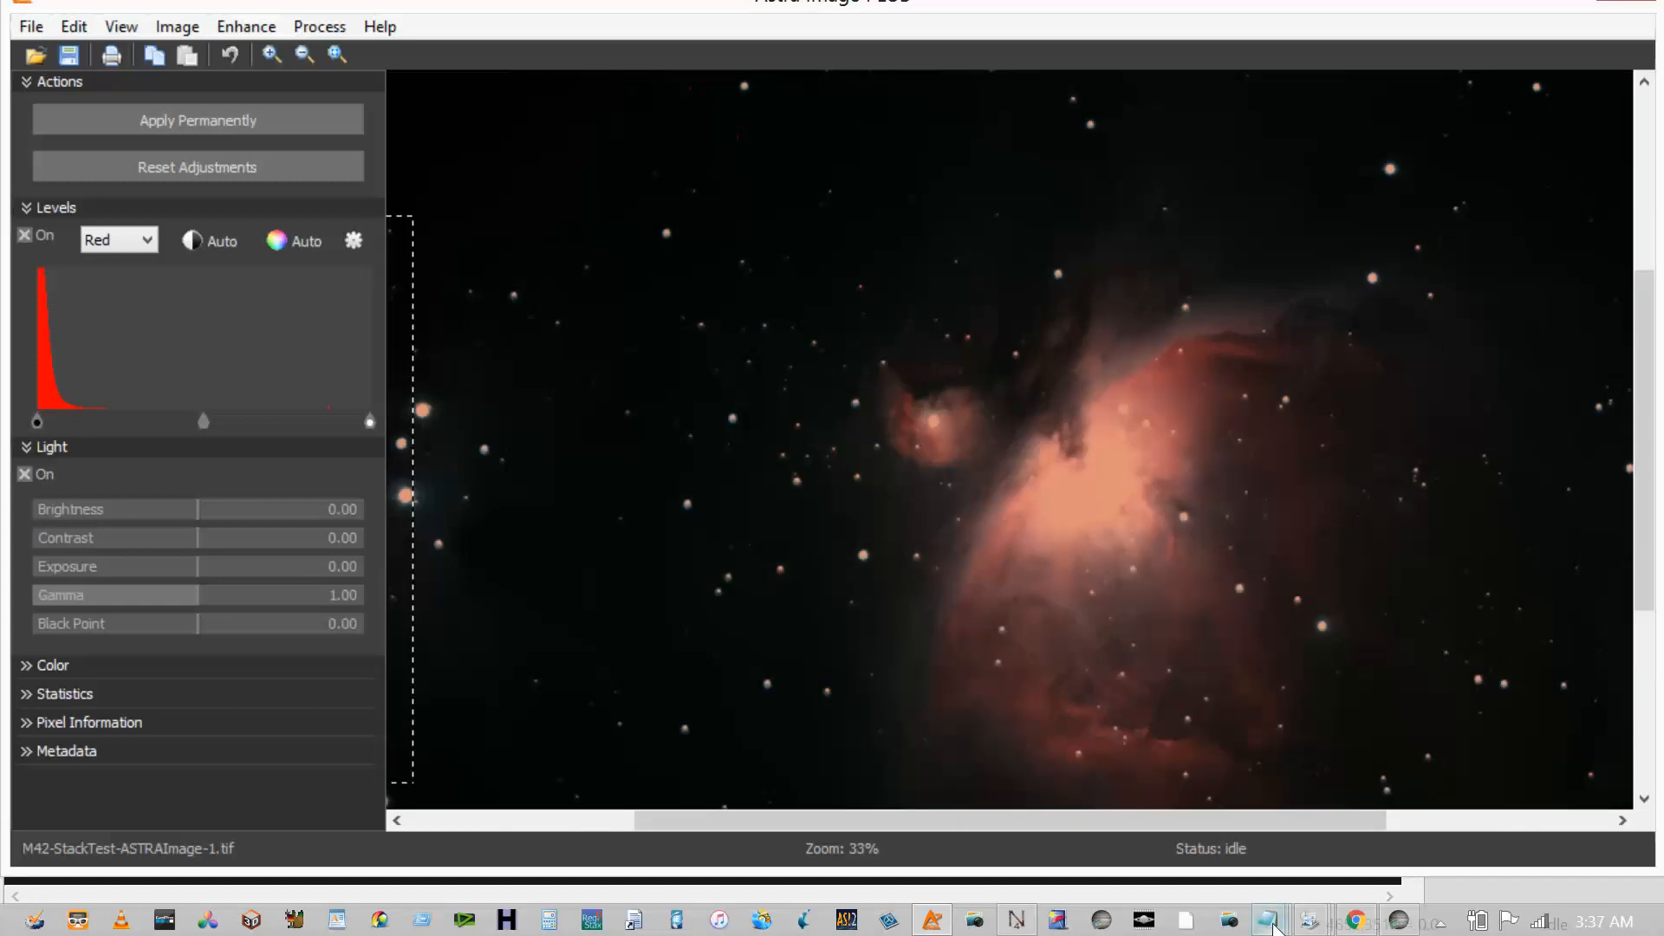
# - Switch to File Explorer and check the contents of the 03_24_05 folder under M42-PostStackTest
pyautogui.moveTo(1272, 926)
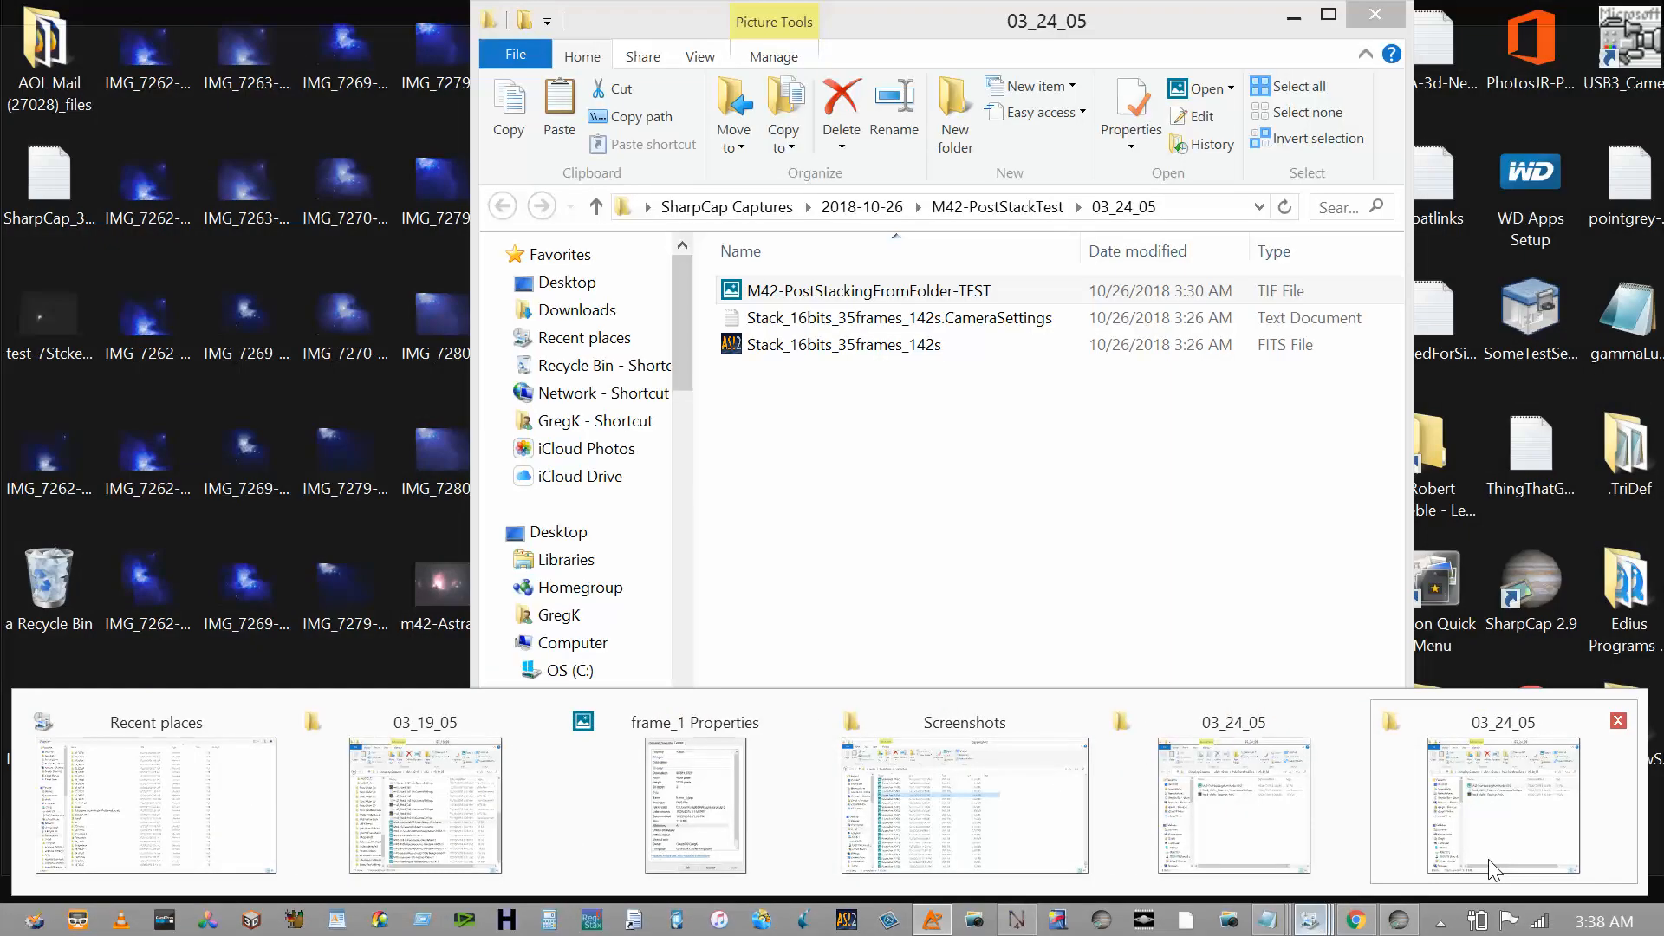
pyautogui.click(1489, 860)
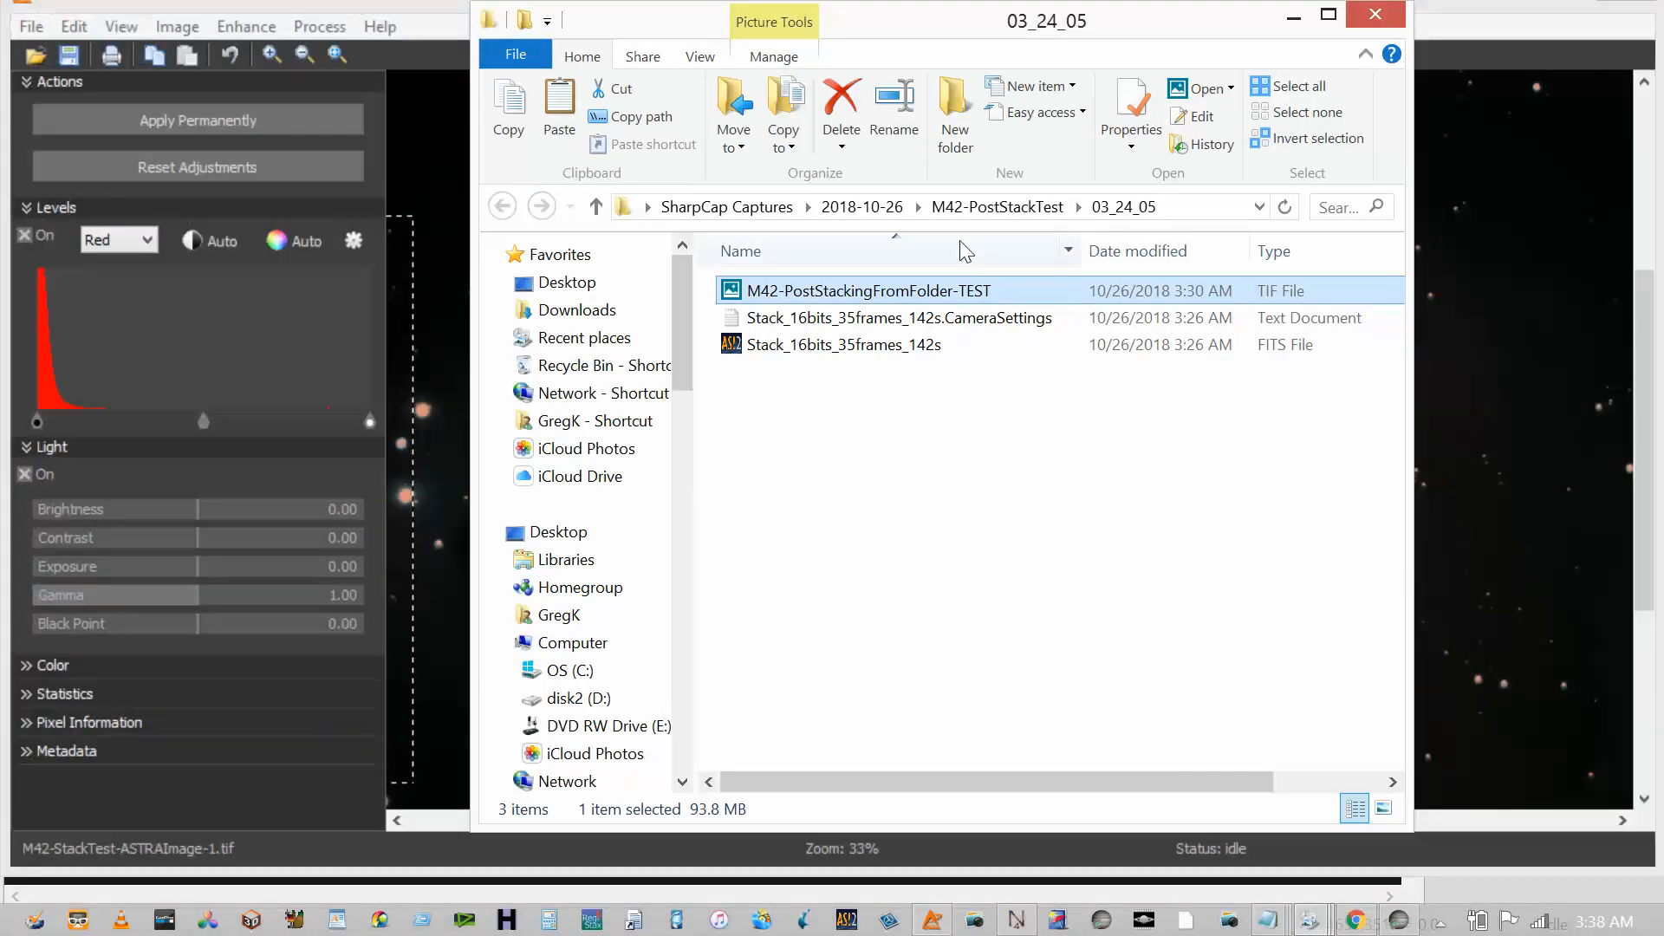
pyautogui.click(965, 210)
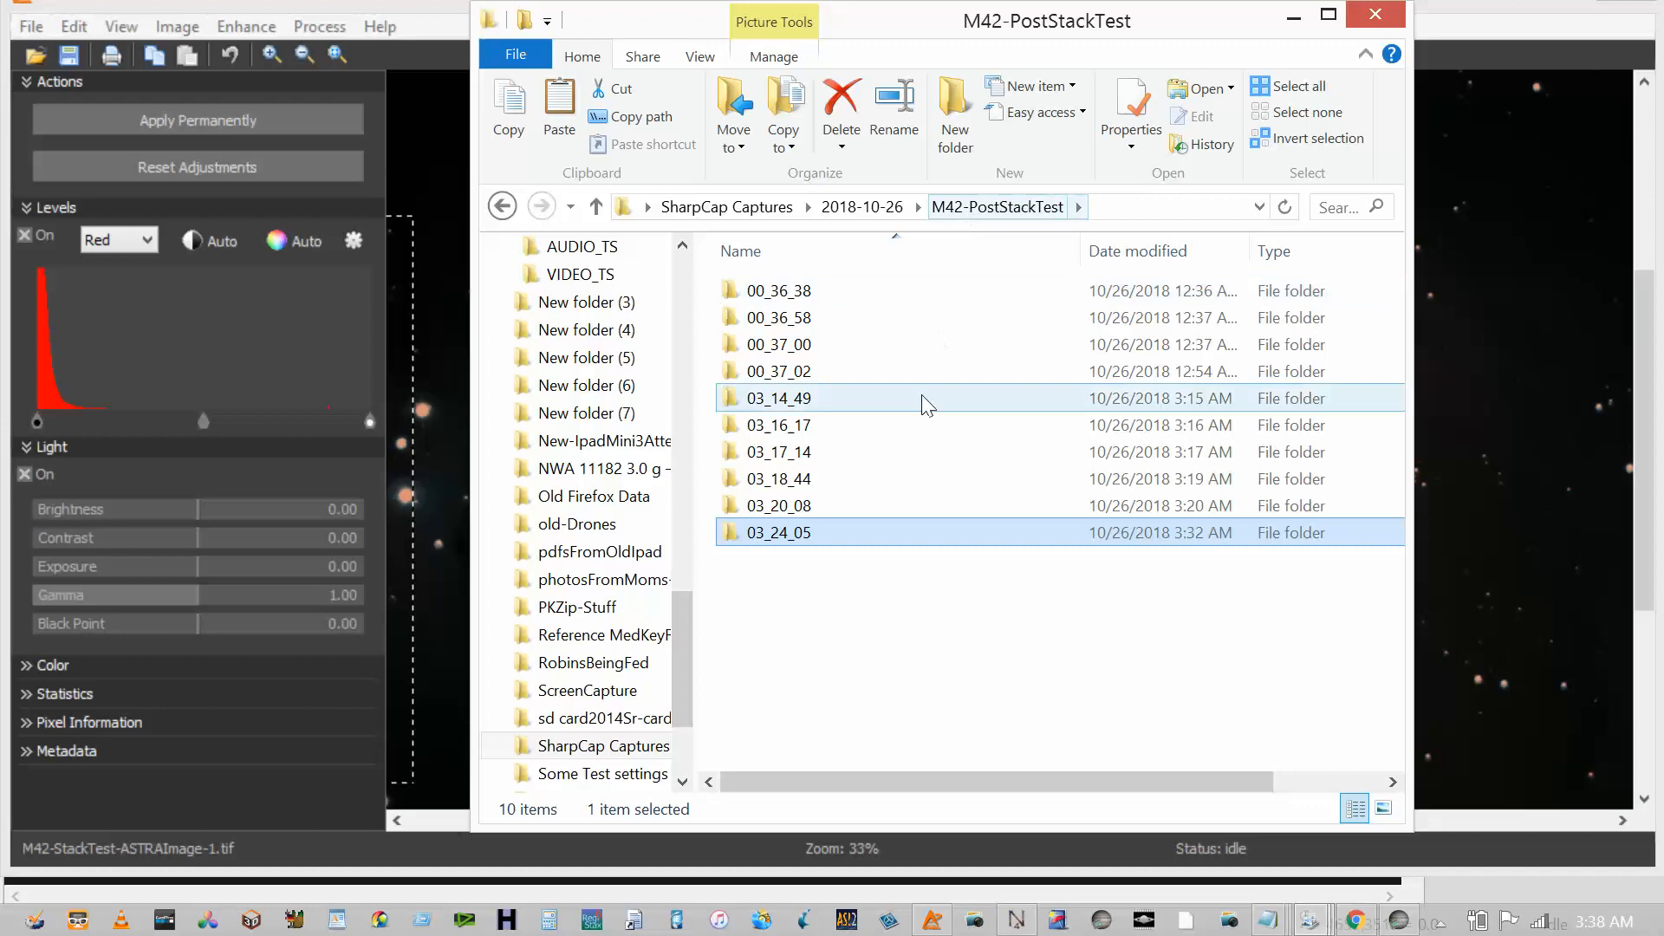
pyautogui.doubleClick(884, 532)
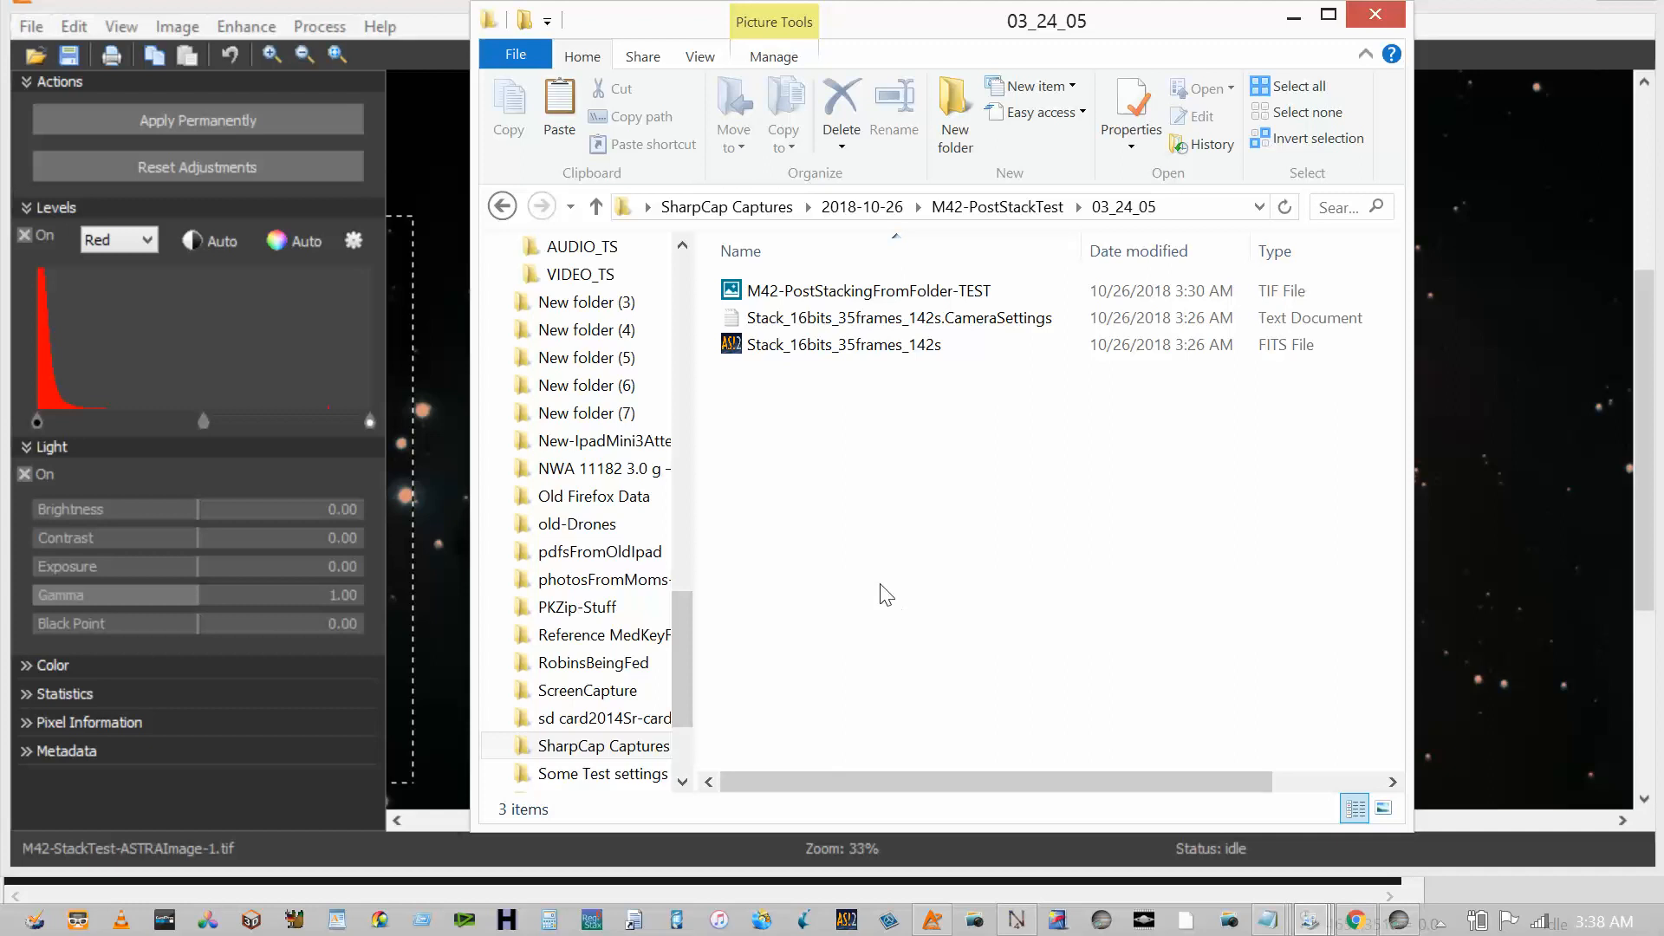
# - Return to Astra Image and compare the thumbnails of Test-SignaClipping-NotTolargeAStack and its -2 version in the Save As dialog, then cancel saving
pyautogui.click(294, 409)
pyautogui.click(32, 26)
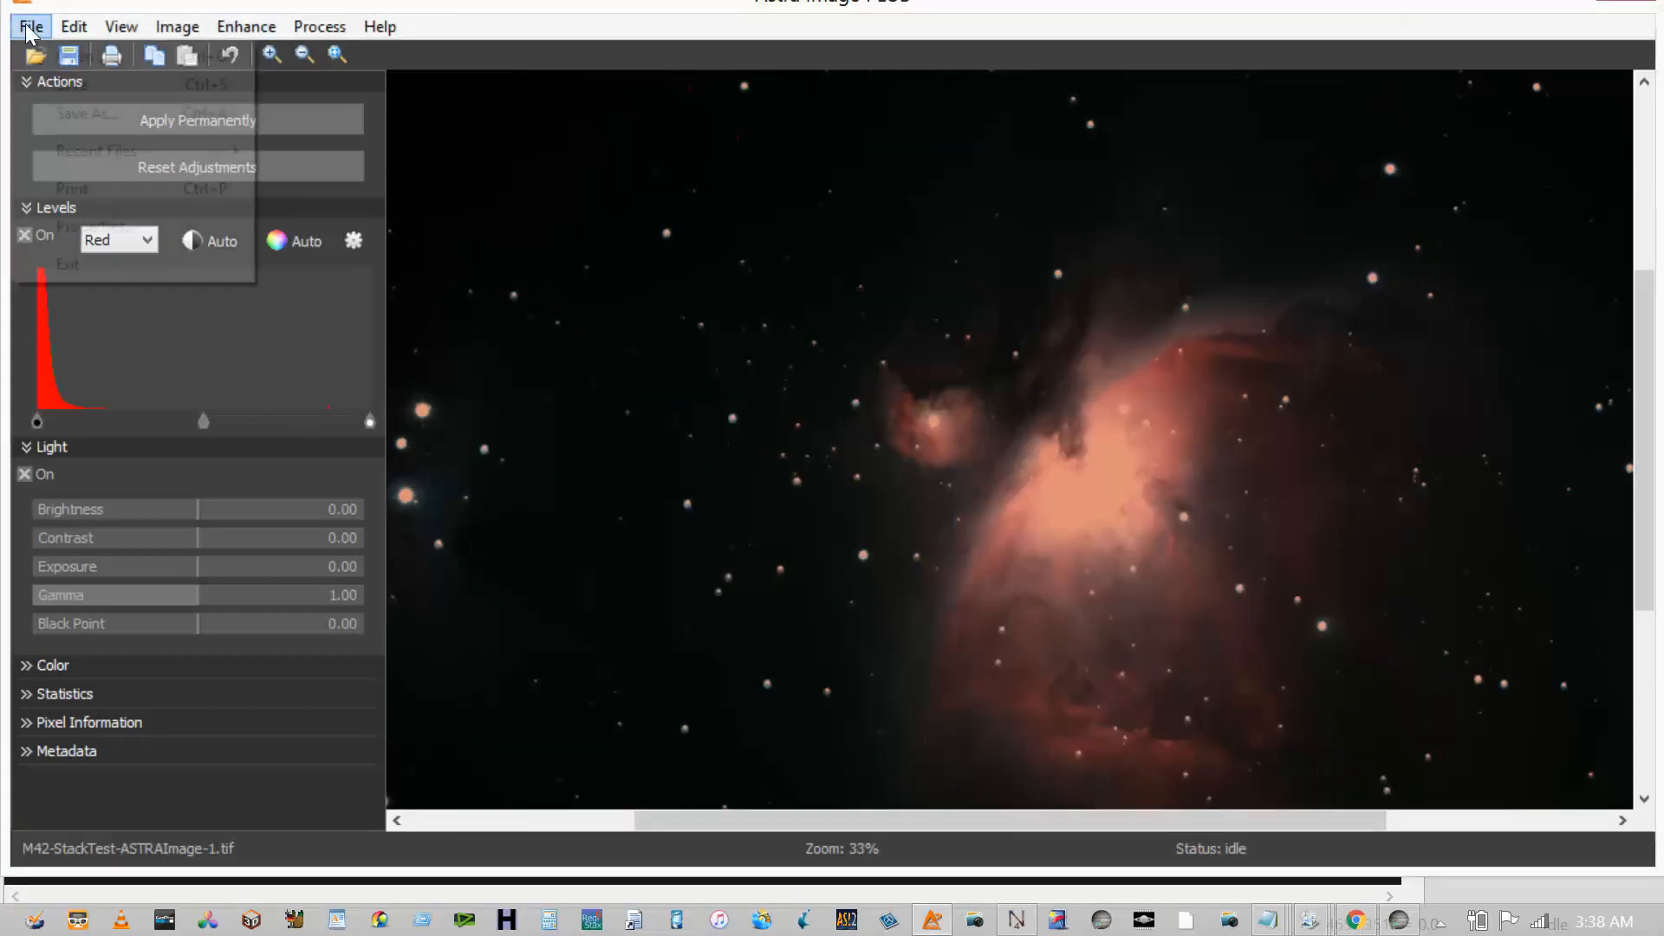
pyautogui.press('Return')
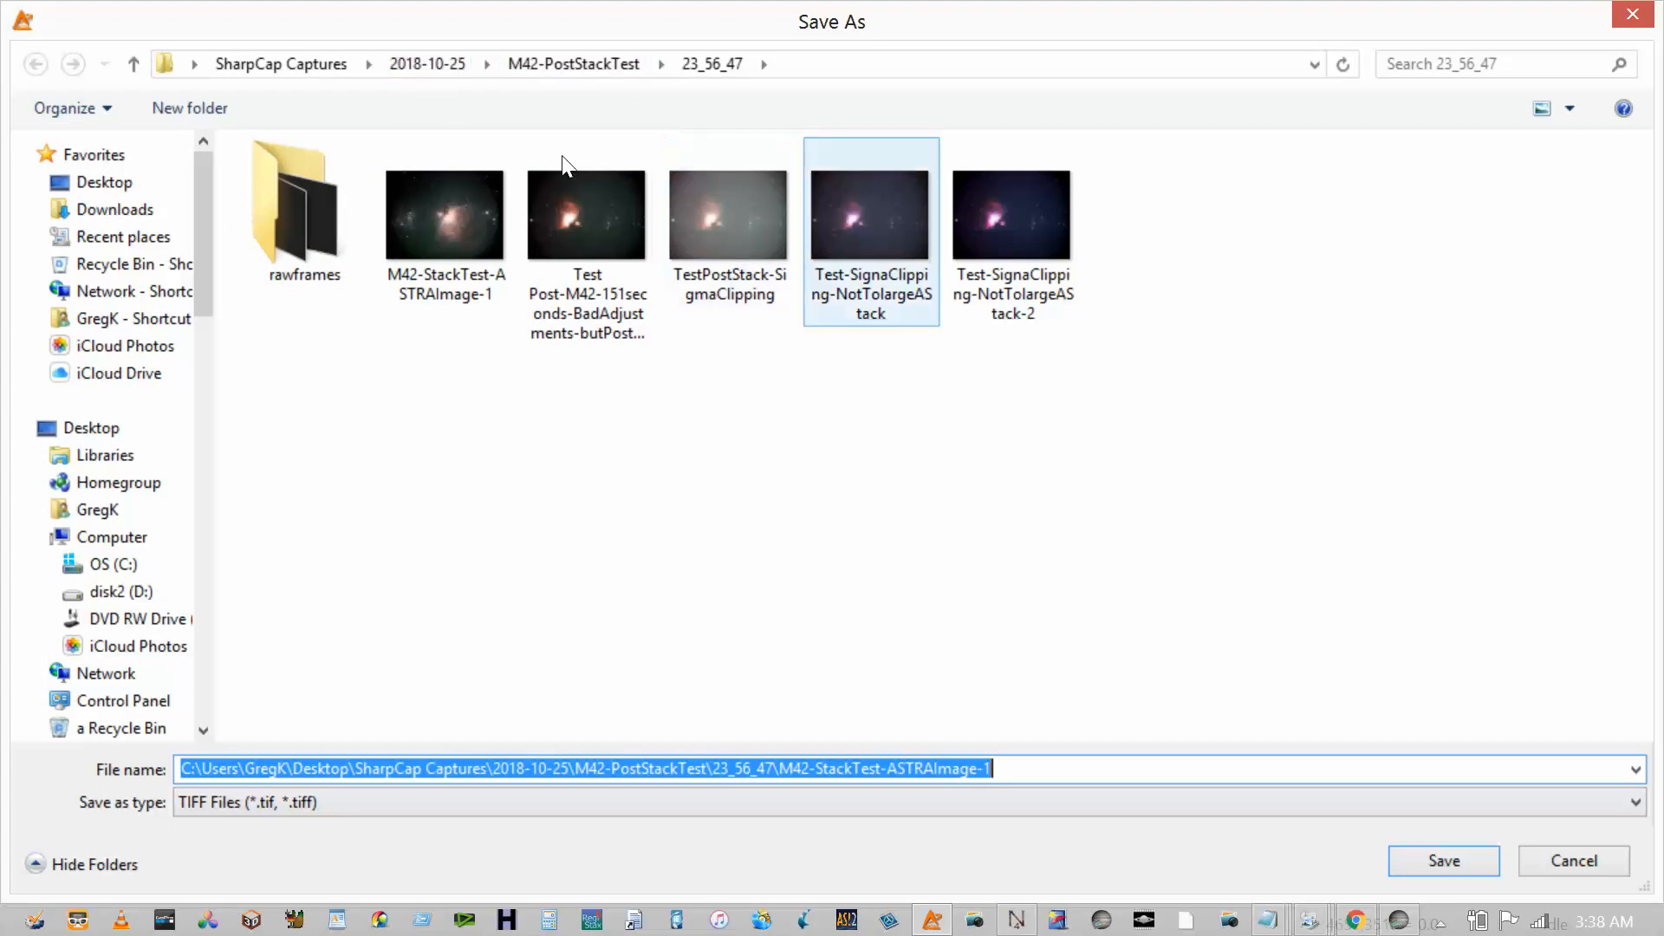
pyautogui.click(853, 236)
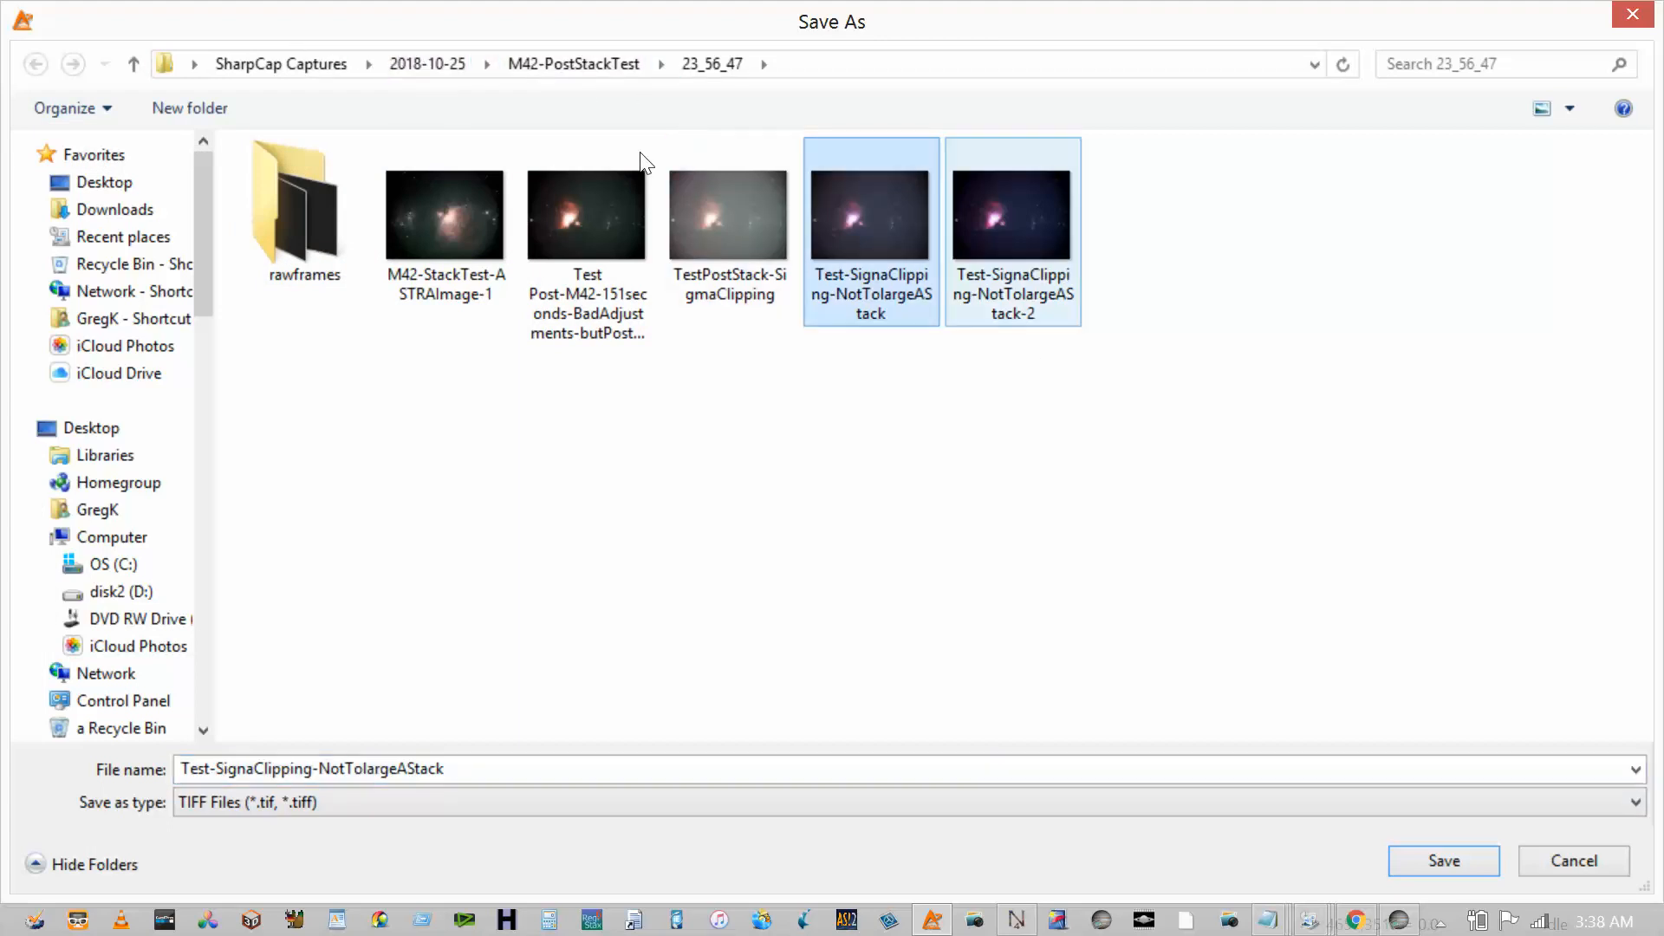
pyautogui.click(959, 231)
pyautogui.click(880, 230)
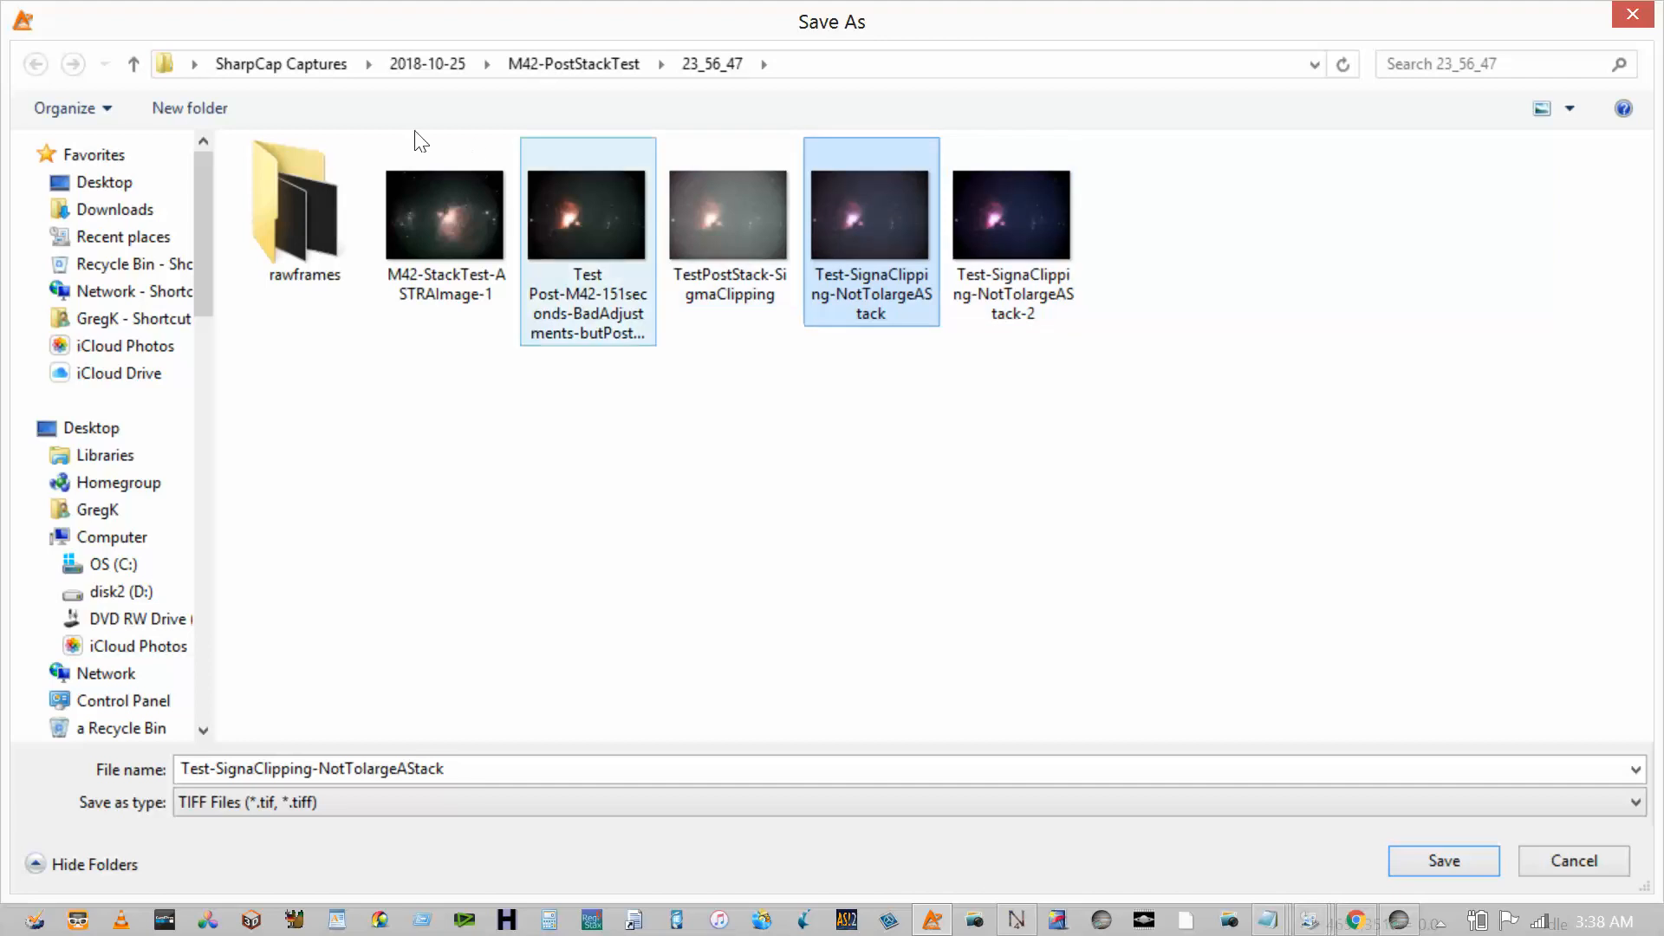
pyautogui.click(629, 213)
pyautogui.click(849, 231)
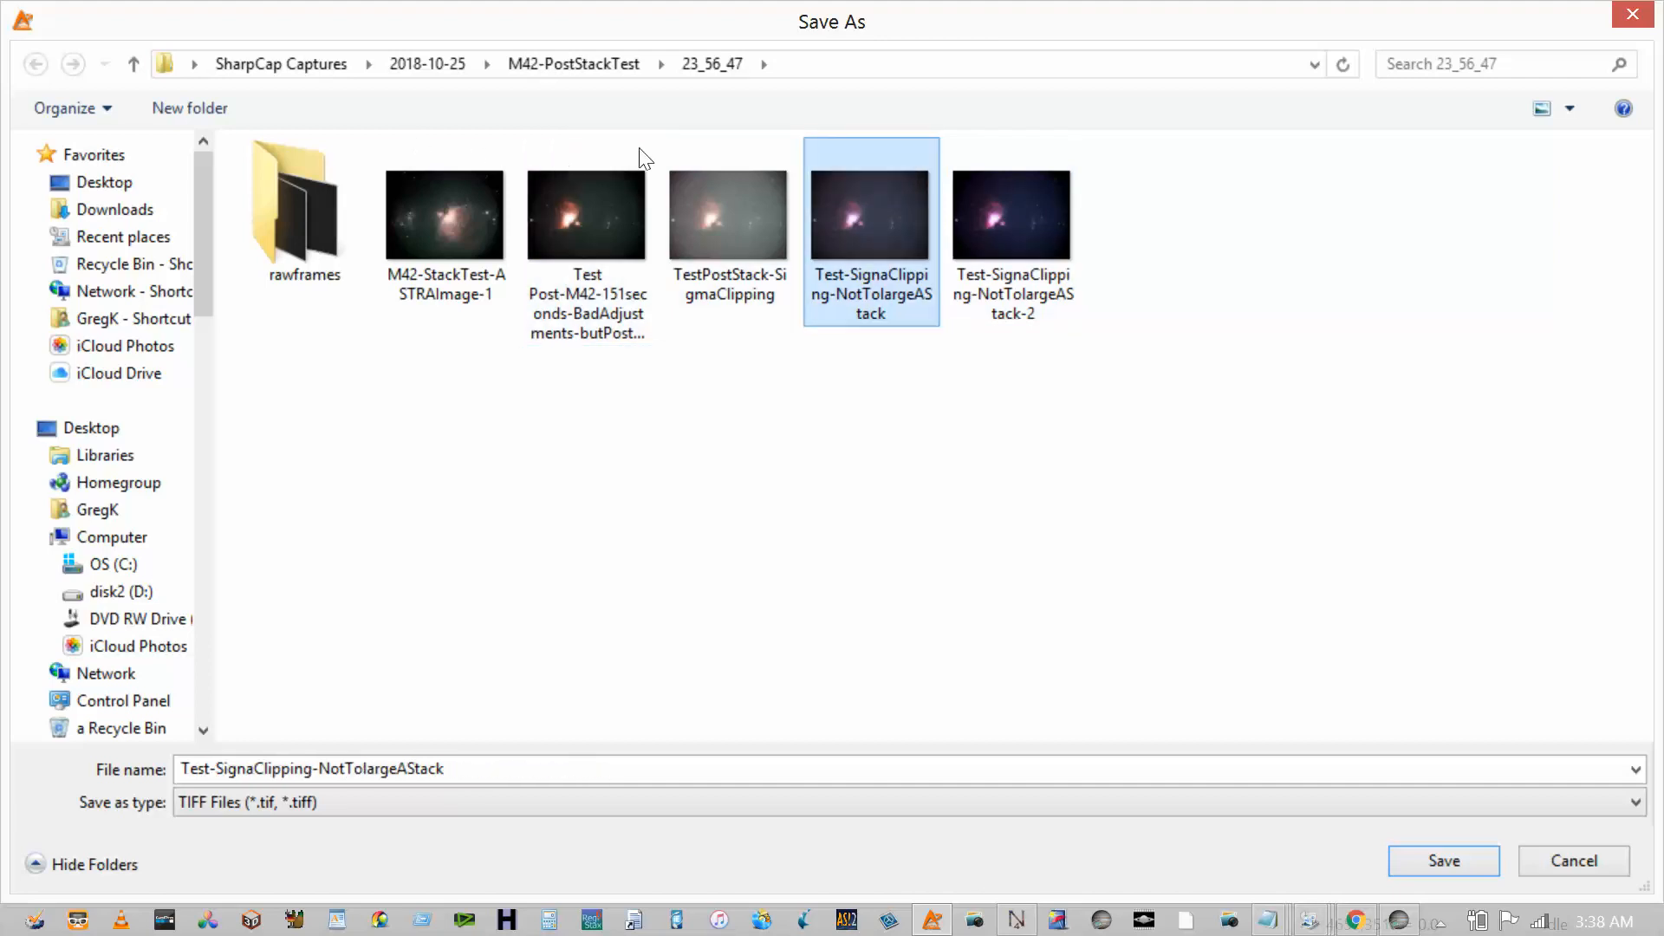
pyautogui.click(985, 236)
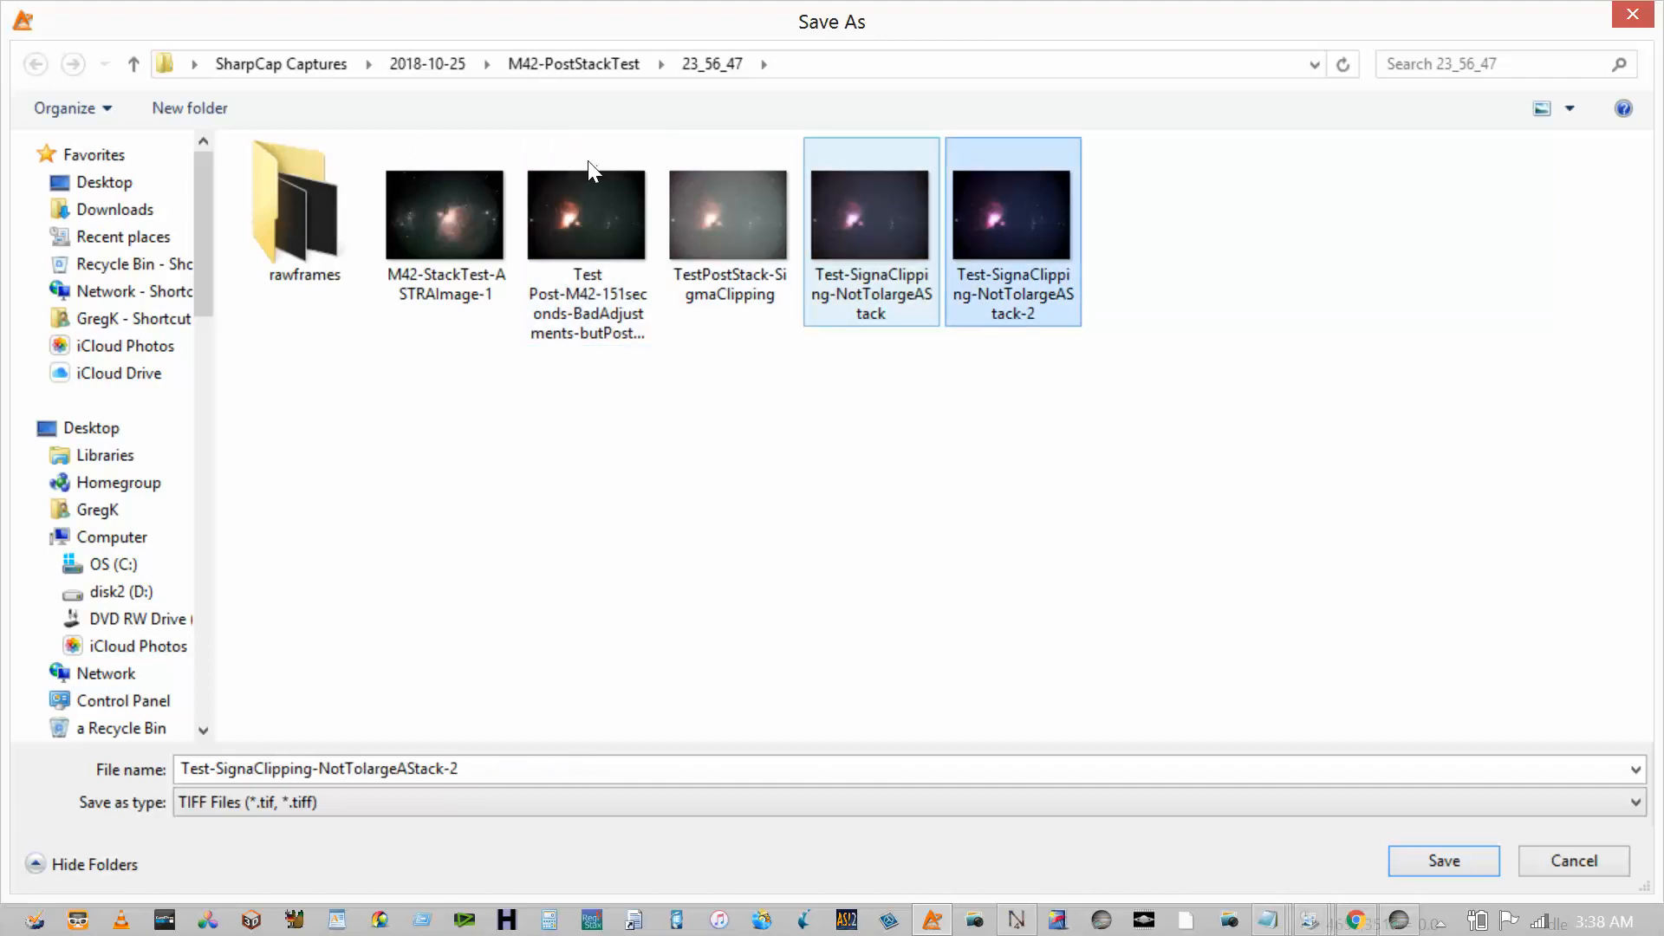
pyautogui.click(881, 240)
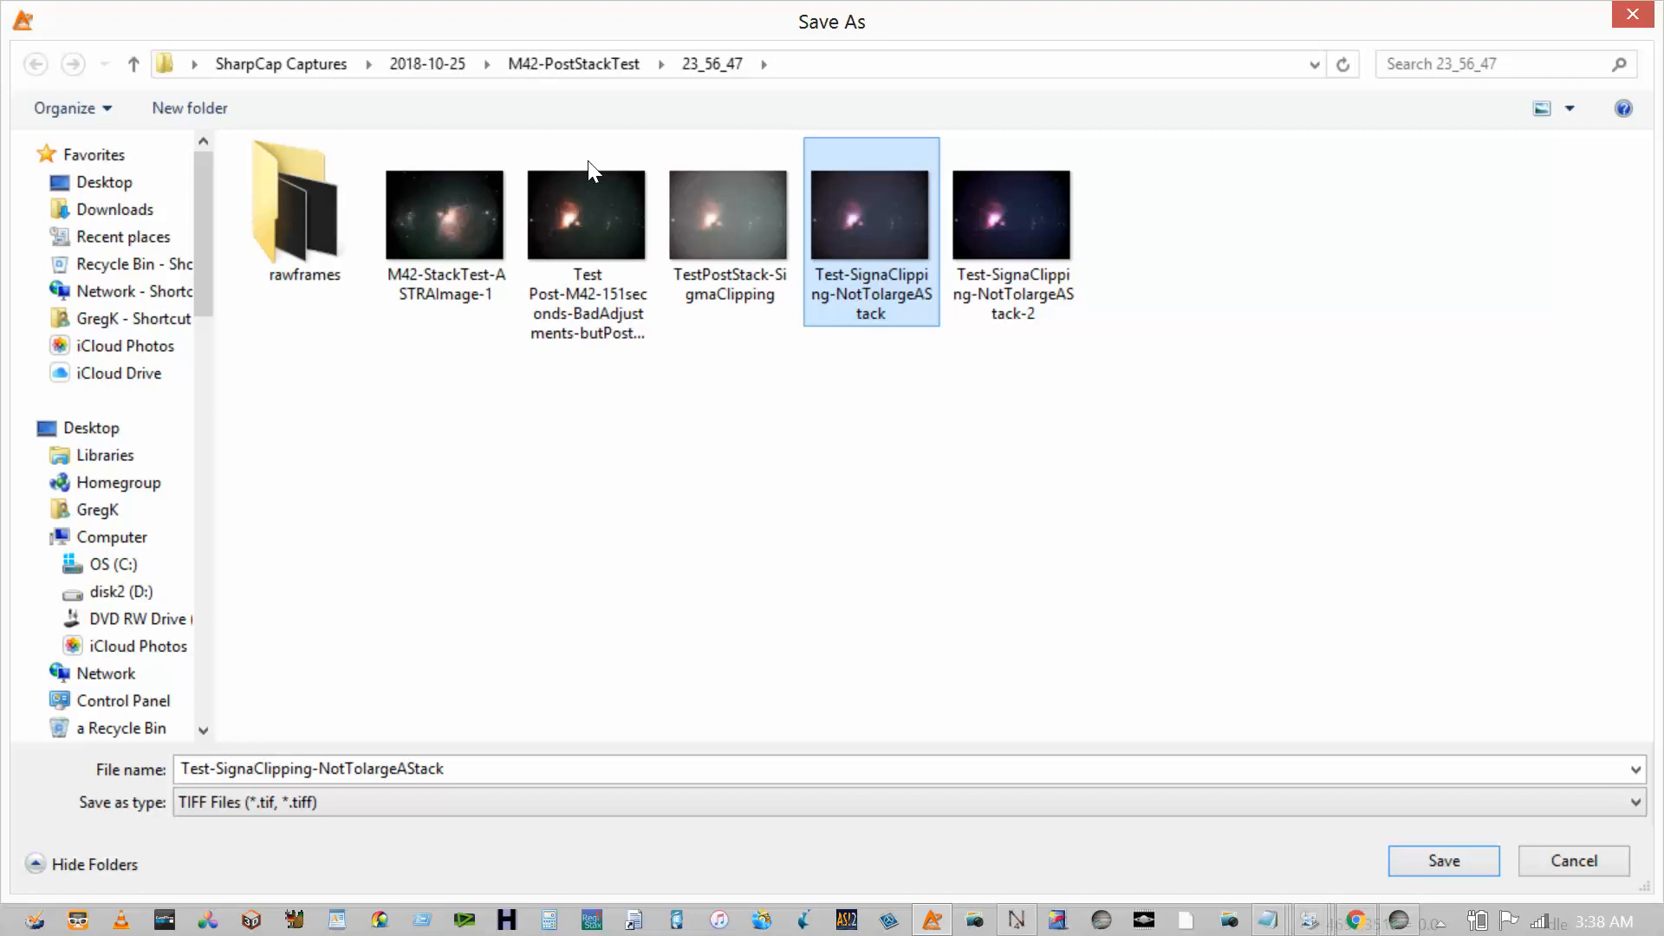
pyautogui.click(1009, 237)
pyautogui.click(881, 247)
pyautogui.click(1041, 237)
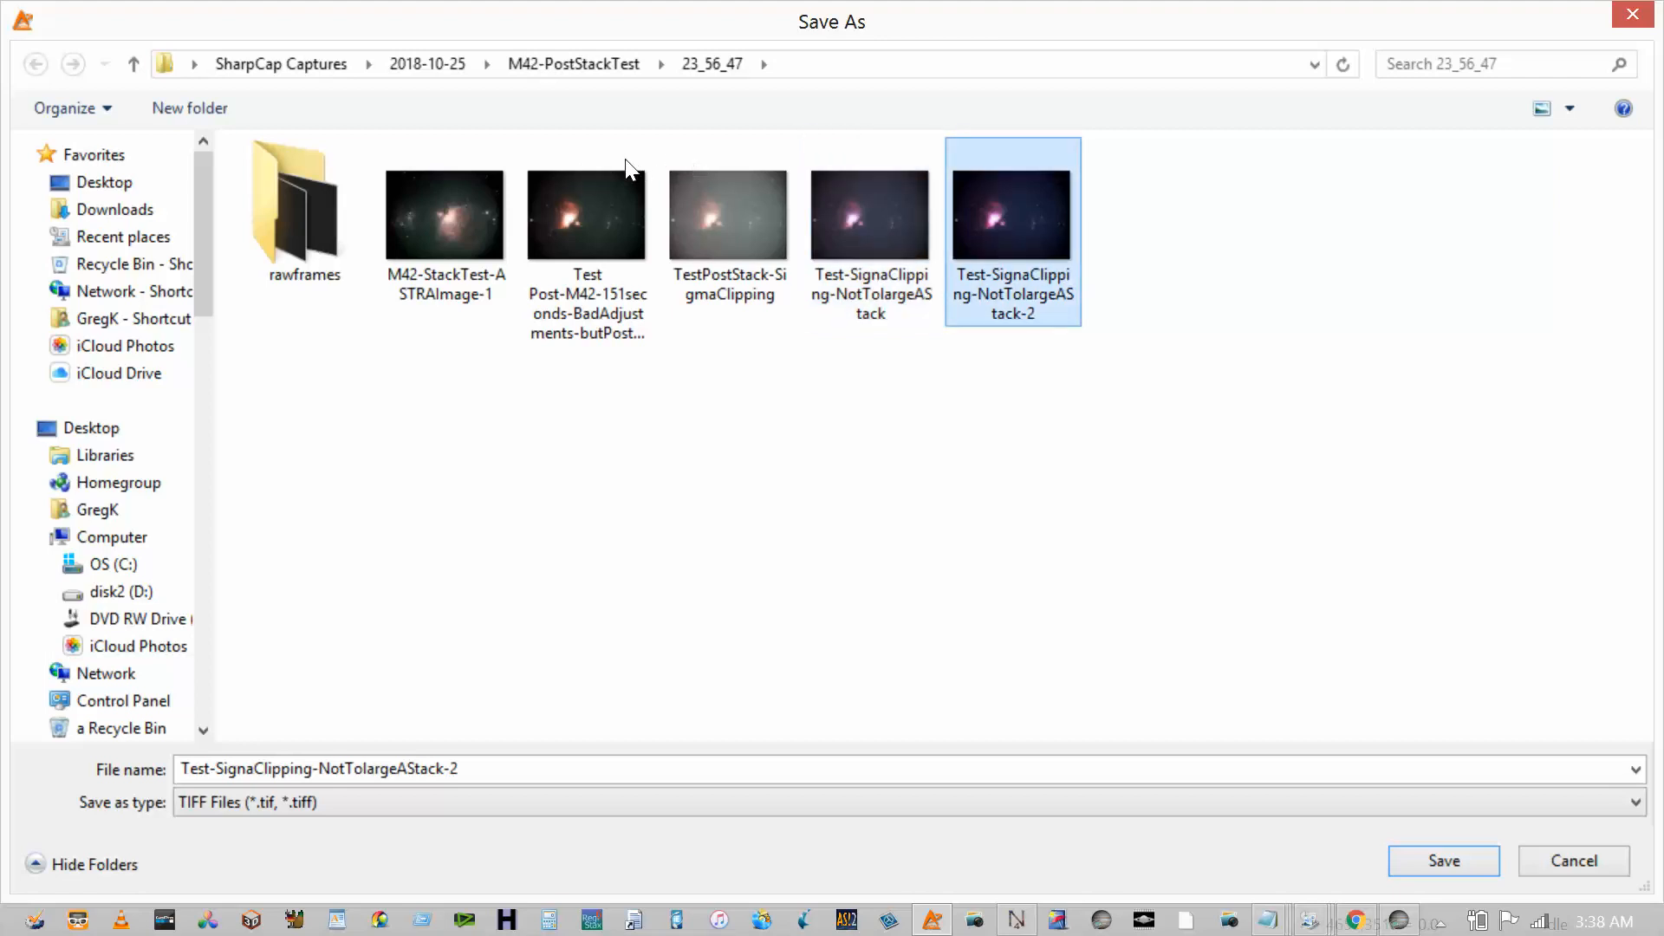
pyautogui.press('Left')
pyautogui.press('Right')
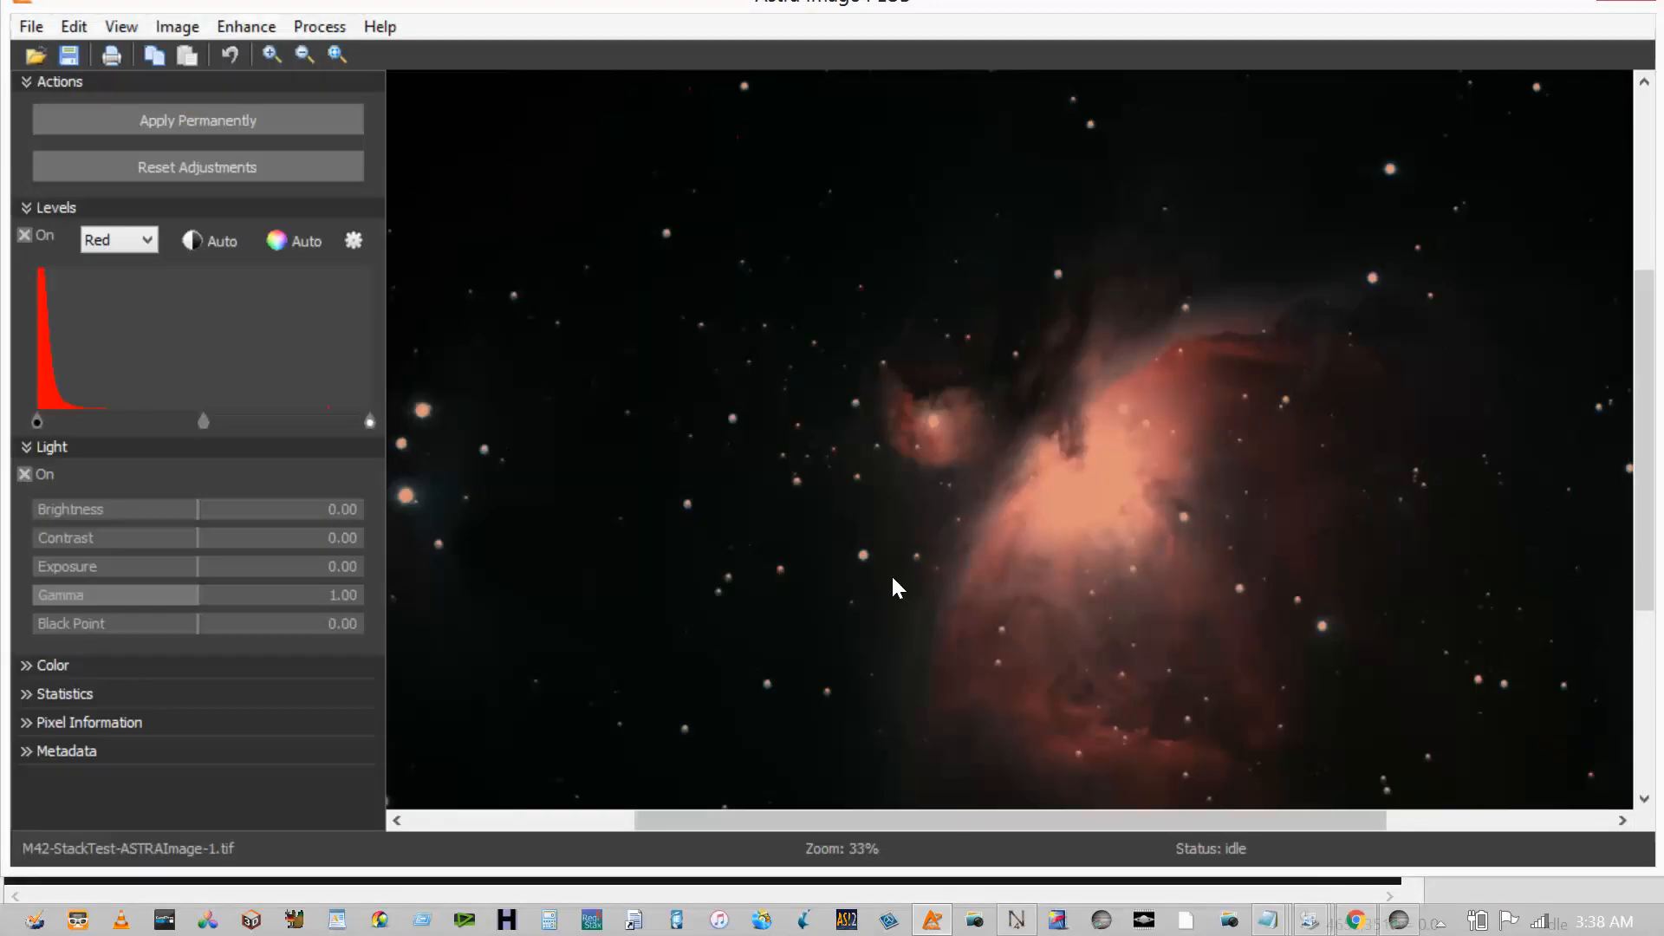
# - Brighten the image by shifting the levels midtone toward the shadows, and set Gamma to 0.87 and Exposure to 0.14
pyautogui.moveTo(204, 420); pyautogui.dragTo(137, 420)
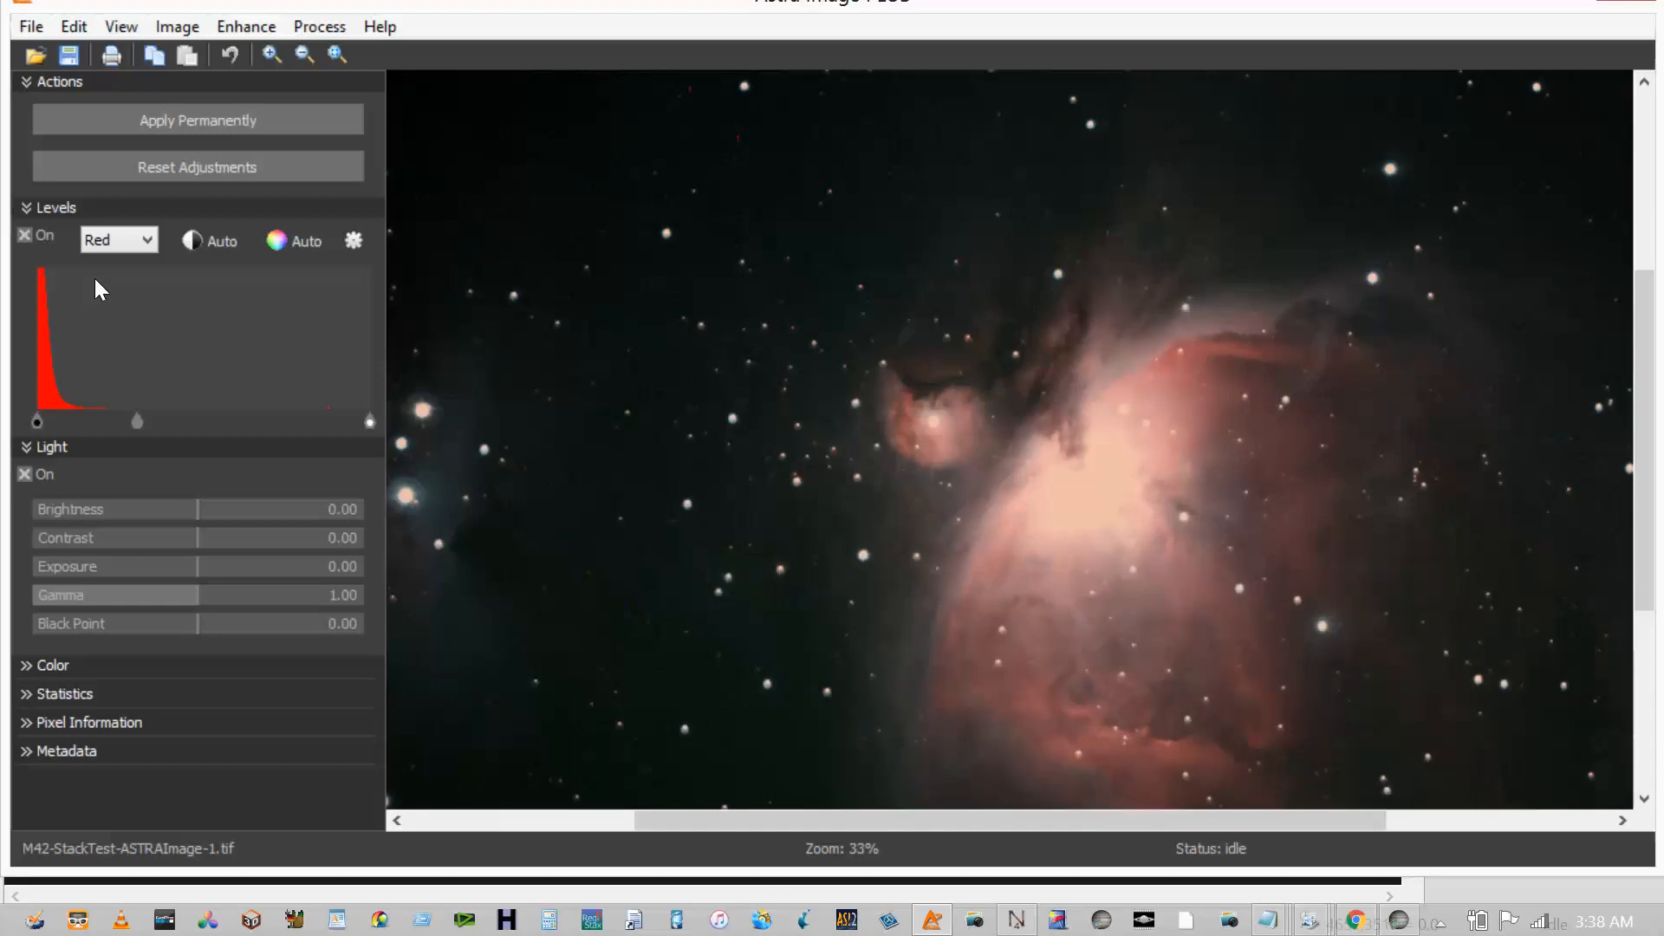
pyautogui.moveTo(195, 594); pyautogui.dragTo(210, 594)
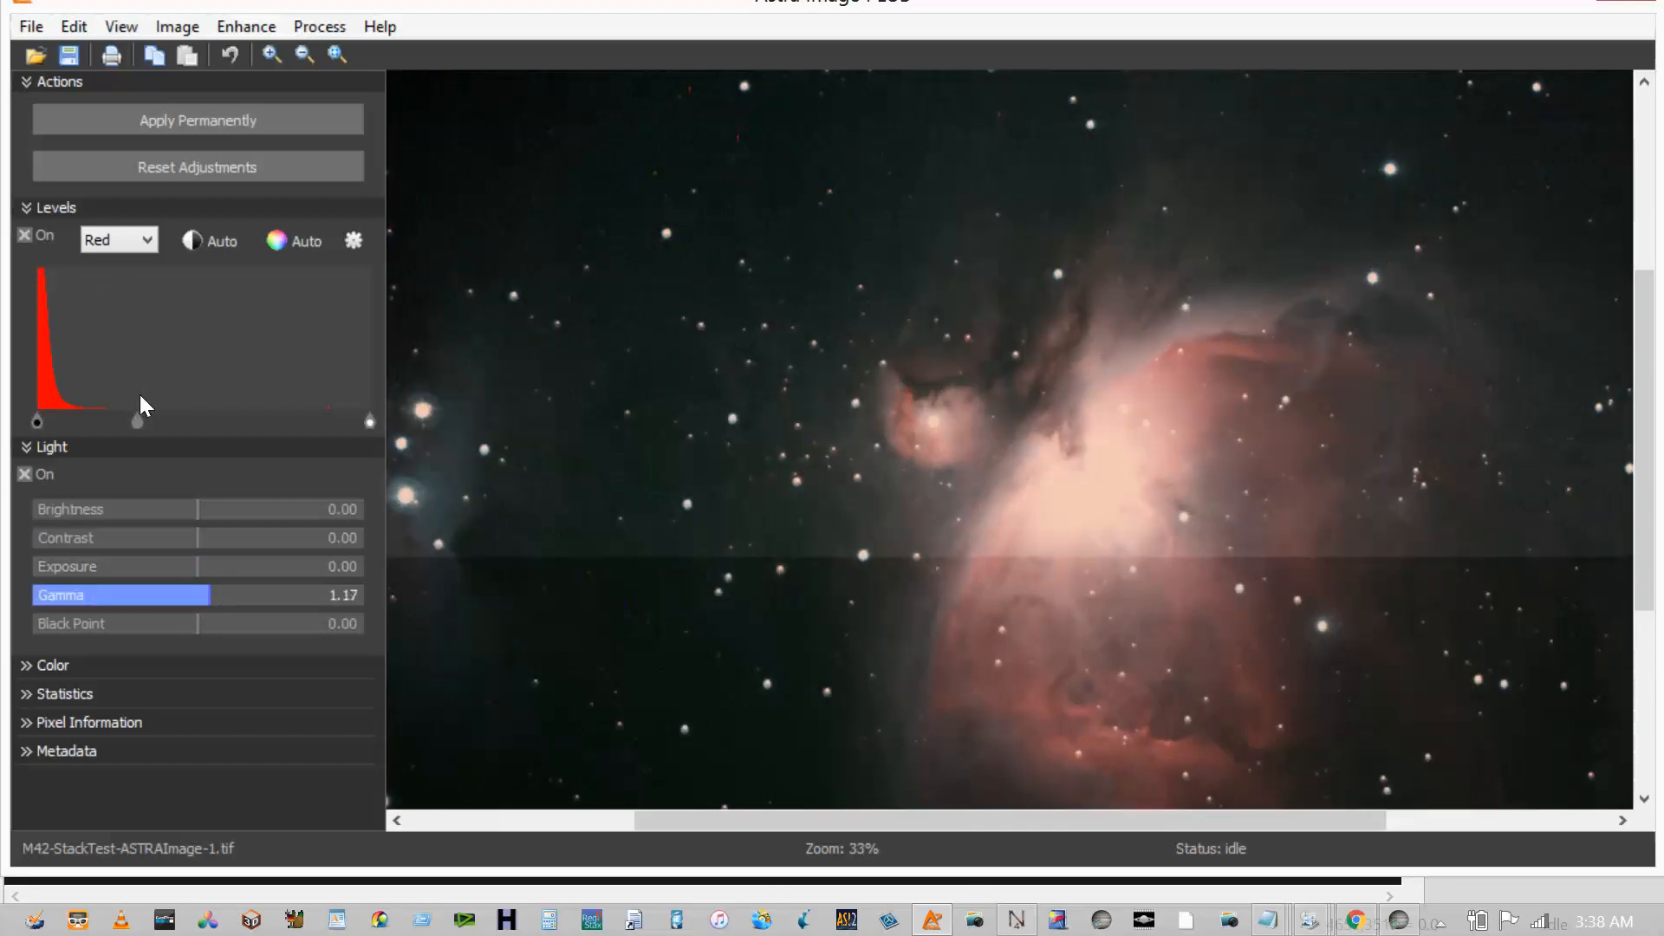
pyautogui.moveTo(210, 594); pyautogui.dragTo(188, 595)
pyautogui.press('Right')
# - Show the combined RGB levels histogram and move its midtone marker partway back toward the center to darken the background
pyautogui.click(112, 240)
pyautogui.click(100, 261)
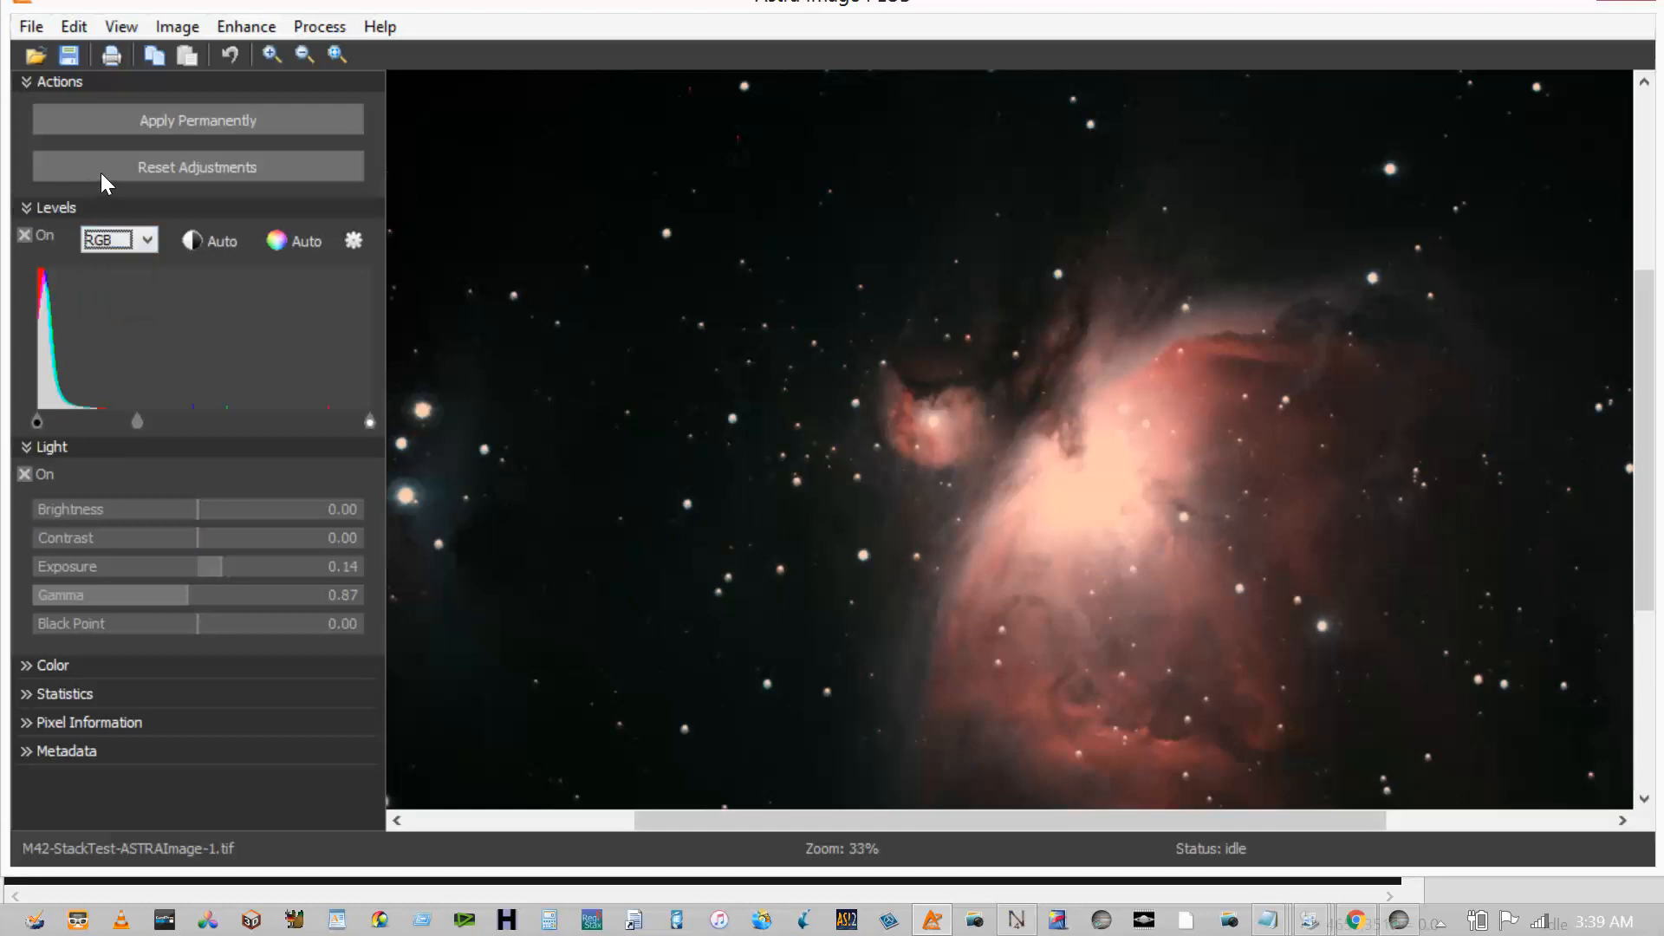
pyautogui.moveTo(91, 283); pyautogui.dragTo(117, 280)
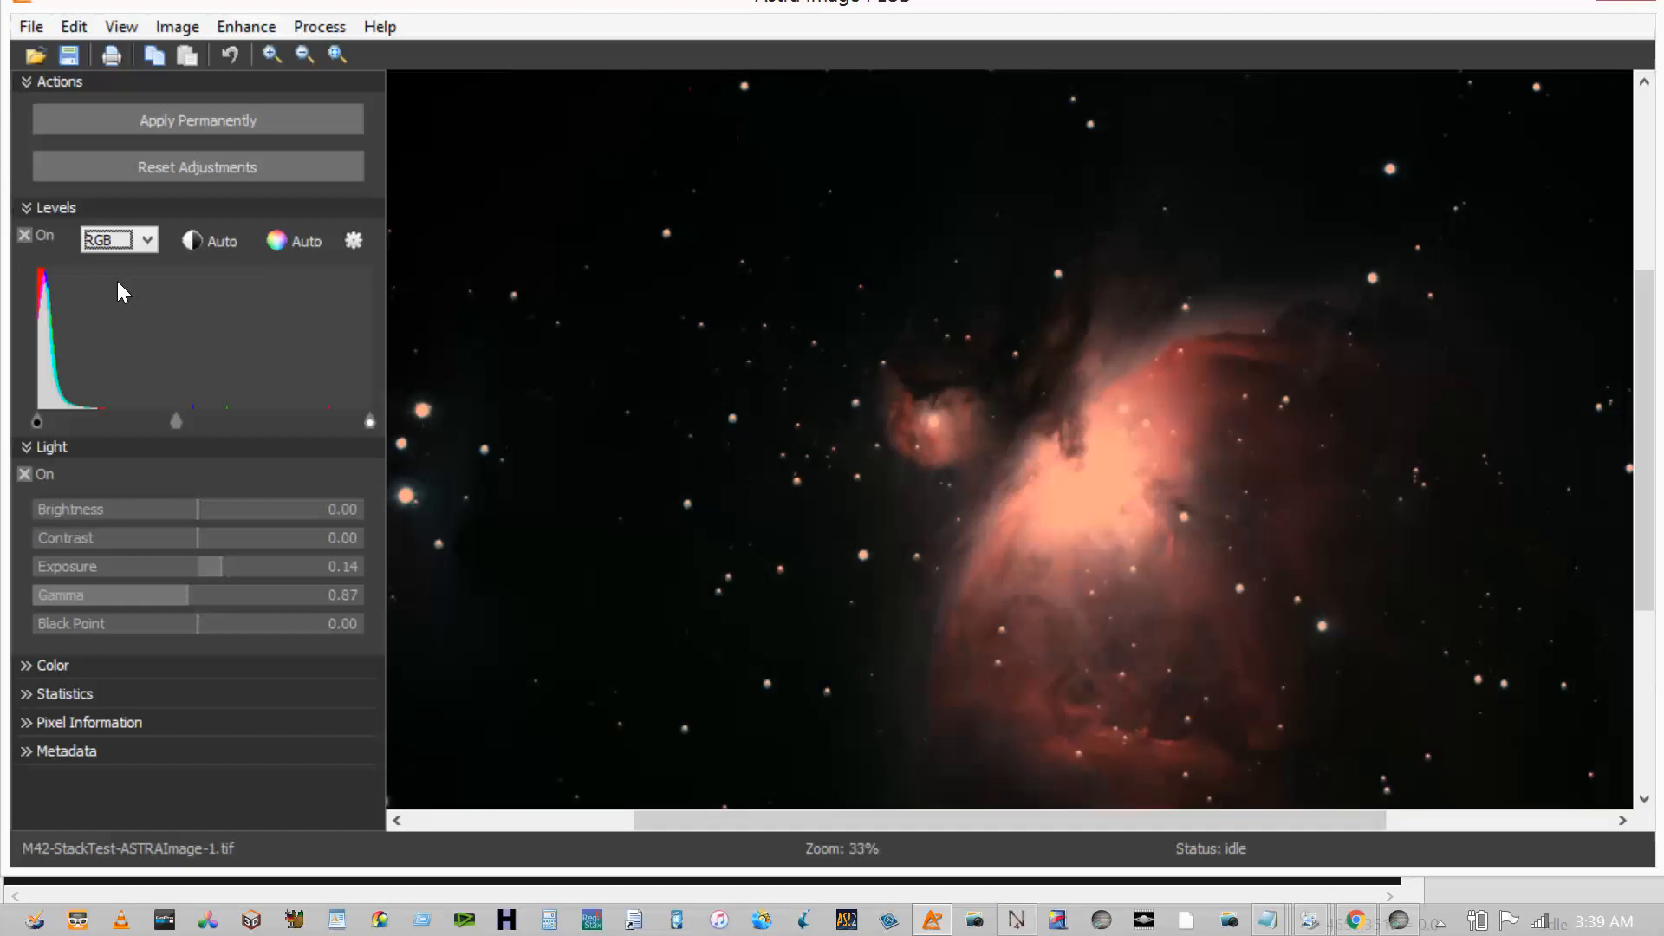
pyautogui.scroll(-1, 416, 364)
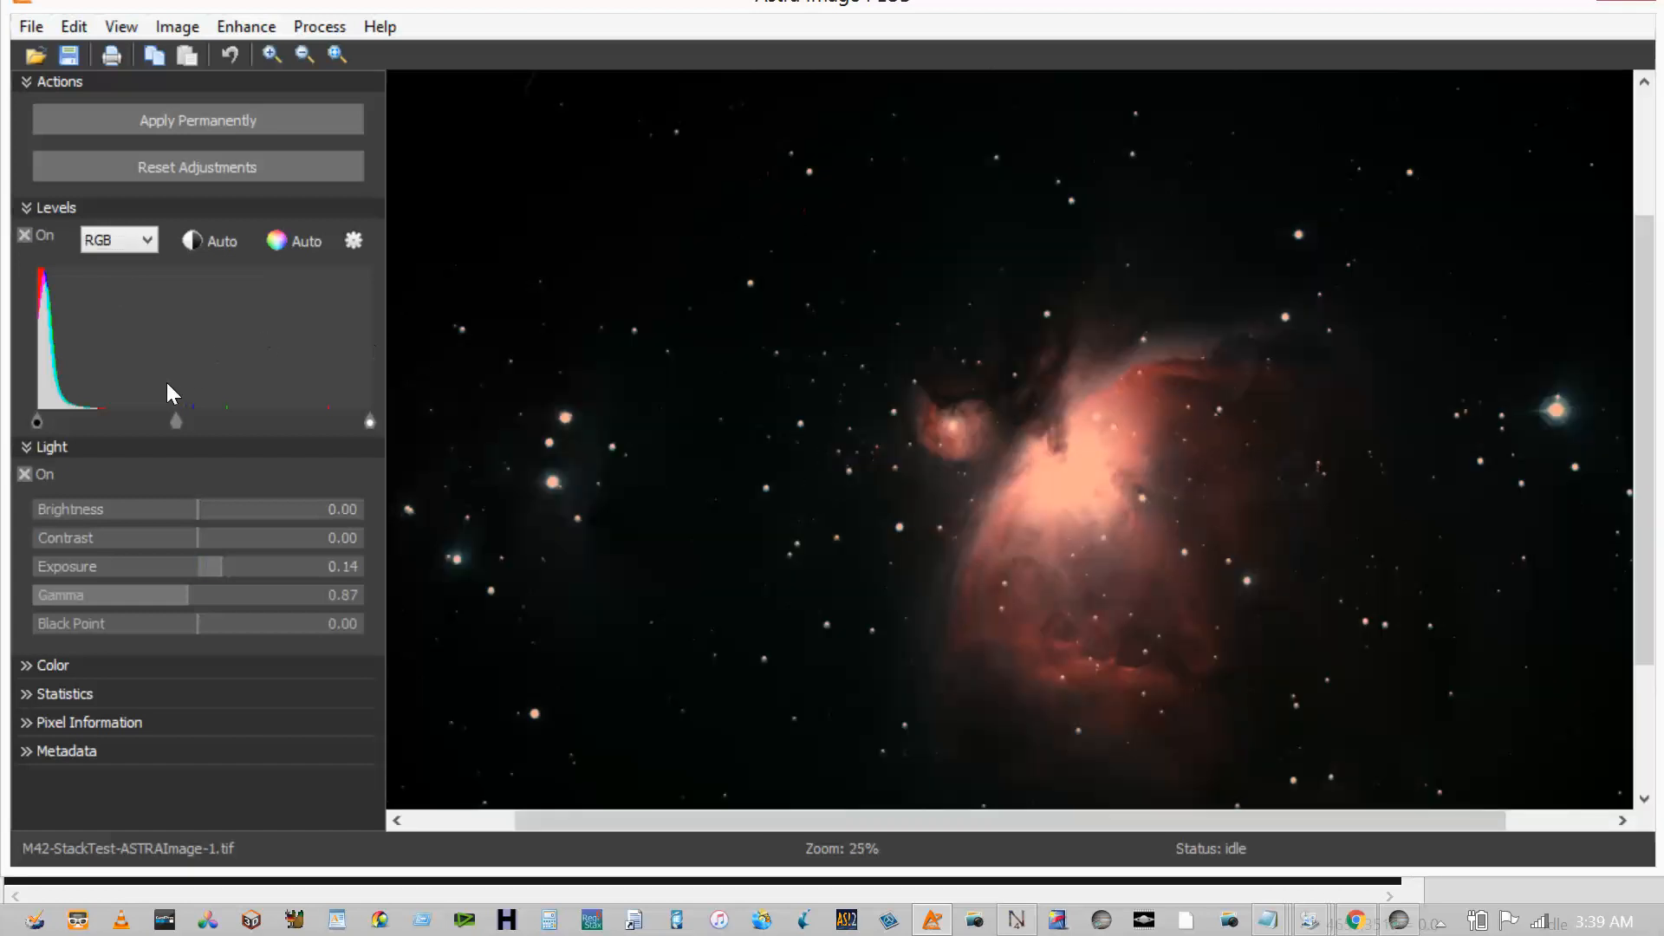
# - Raise the image's Brightness to 0.26 in the Light adjustments
pyautogui.click(210, 509)
pyautogui.press('Right')
pyautogui.press('Right')
pyautogui.press('Right')
pyautogui.press('Right')
pyautogui.press('Right')
pyautogui.press('Right')
pyautogui.press('Right')
pyautogui.press('Right')
pyautogui.press('Right')
pyautogui.press('Right')
pyautogui.press('Right')
# - Raise the image's Contrast to 0.16 in the Light adjustments
pyautogui.press('Tab')
pyautogui.press('Right')
pyautogui.press('Right')
pyautogui.press('Right')
pyautogui.press('Right')
pyautogui.press('Right')
pyautogui.press('Right')
pyautogui.press('Right')
pyautogui.press('Right')
pyautogui.press('Right')
pyautogui.press('Right')
pyautogui.press('Right')
pyautogui.press('Right')
pyautogui.press('Right')
pyautogui.press('Right')
pyautogui.press('Right')
pyautogui.press('Right')
# - Raise the image's Exposure to 0.22 in the Light adjustments
pyautogui.press('Tab')
pyautogui.press('Tab')
pyautogui.hotkey('shift', 'Tab')
pyautogui.press('Right')
pyautogui.press('Right')
pyautogui.press('Right')
pyautogui.press('Right')
pyautogui.press('Right')
pyautogui.press('Right')
pyautogui.press('Right')
pyautogui.press('Right')
pyautogui.press('Right')
pyautogui.press('Right')
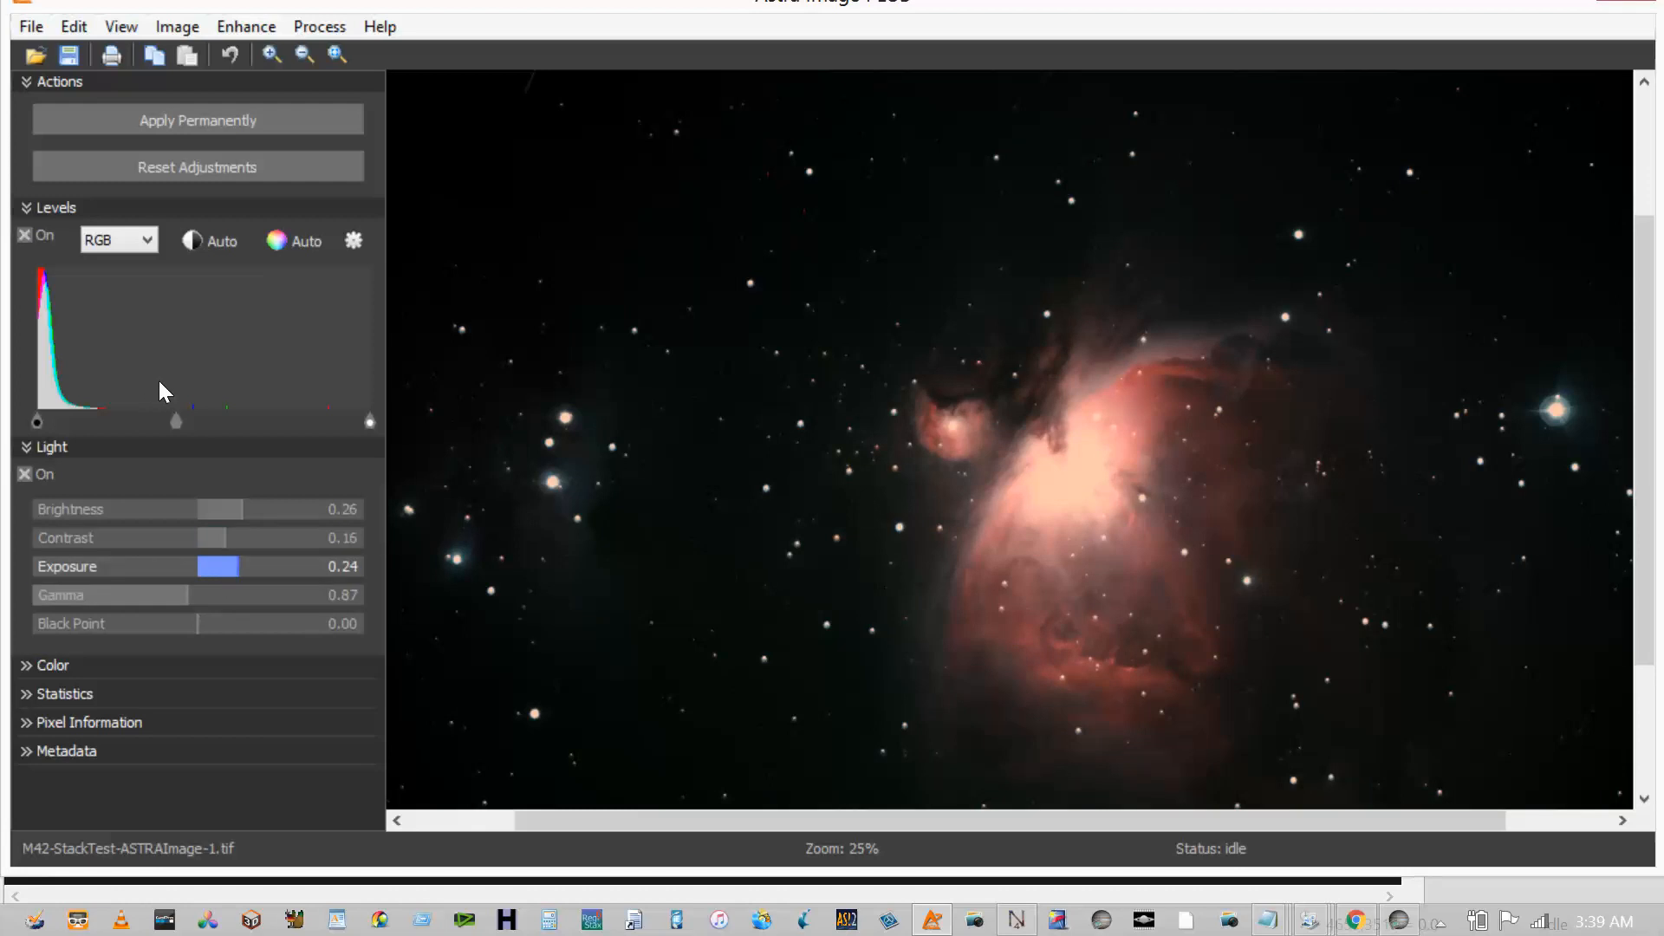
pyautogui.press('Left')
pyautogui.press('Left')
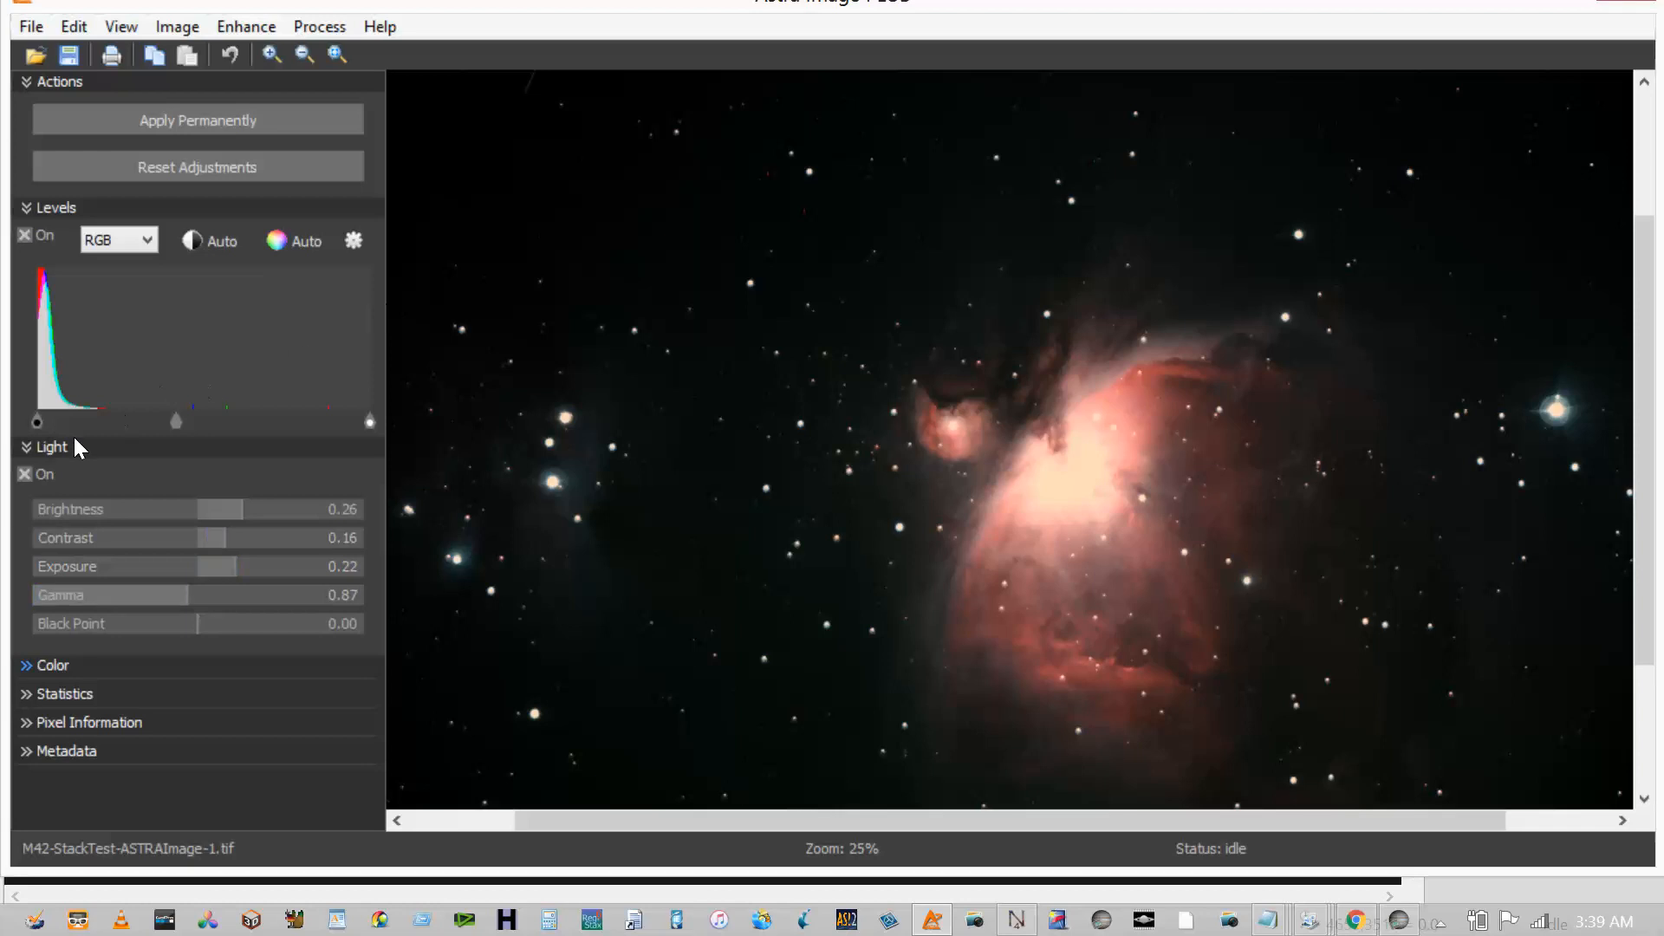
# - Expand the Color adjustments and raise the image's Saturation to 0.23
pyautogui.press('space')
pyautogui.press('Tab')
pyautogui.press('Tab')
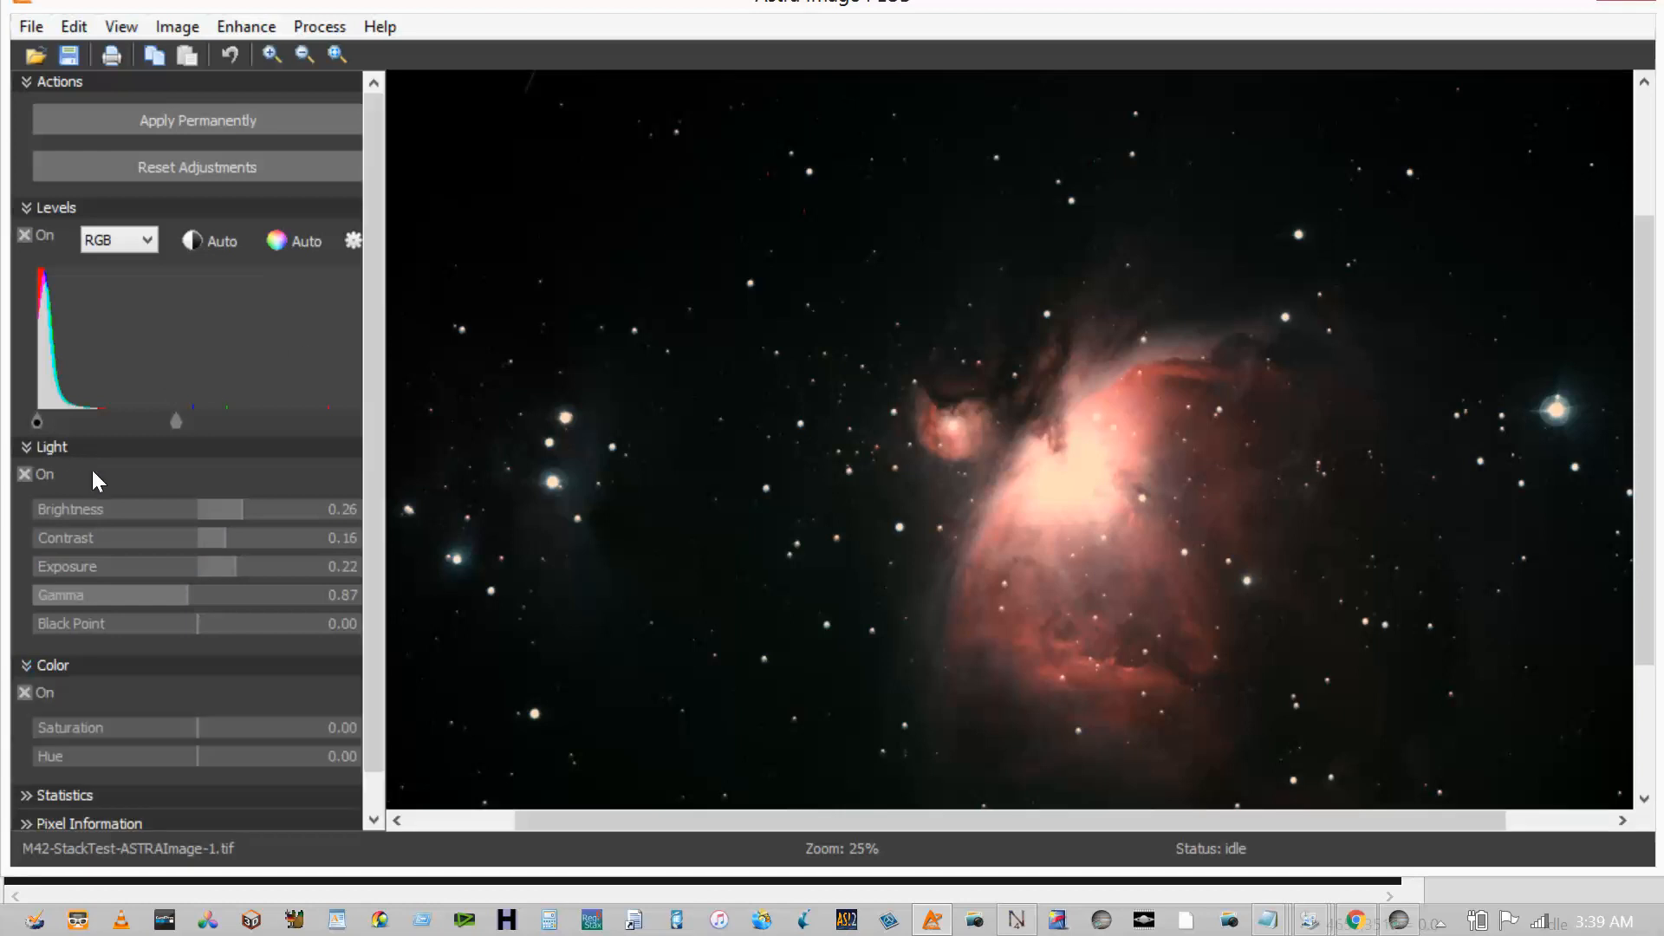
pyautogui.press('Right')
pyautogui.press('Right')
pyautogui.press('Right')
pyautogui.press('Right')
pyautogui.press('Right')
pyautogui.press('Right')
pyautogui.press('Right')
pyautogui.press('Right')
pyautogui.press('Right')
pyautogui.press('Right')
pyautogui.press('Right')
pyautogui.press('Right')
pyautogui.press('Right')
pyautogui.press('Right')
pyautogui.press('Right')
pyautogui.press('Right')
pyautogui.press('Right')
pyautogui.press('Right')
pyautogui.press('Right')
pyautogui.press('Right')
pyautogui.press('Left')
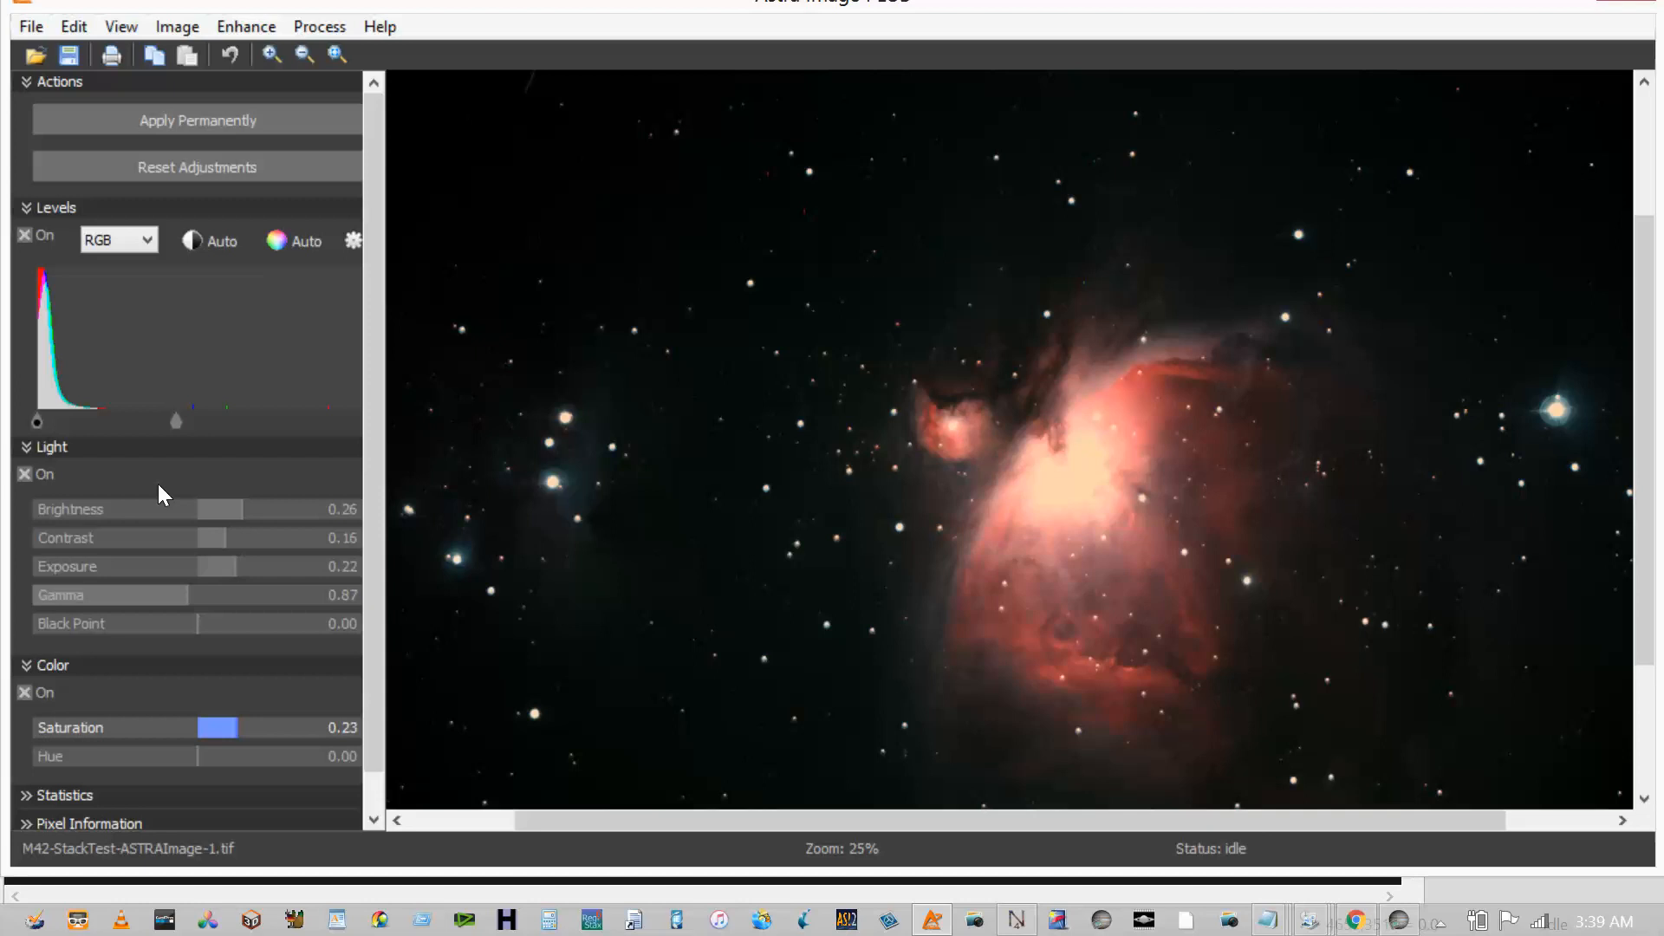
# - Apply the adjustments permanently and save the image as M42-StackTest-ASTRAImage-2 in TIFF format in the 23_56_47 folder
pyautogui.click(432, 294)
pyautogui.click(138, 111)
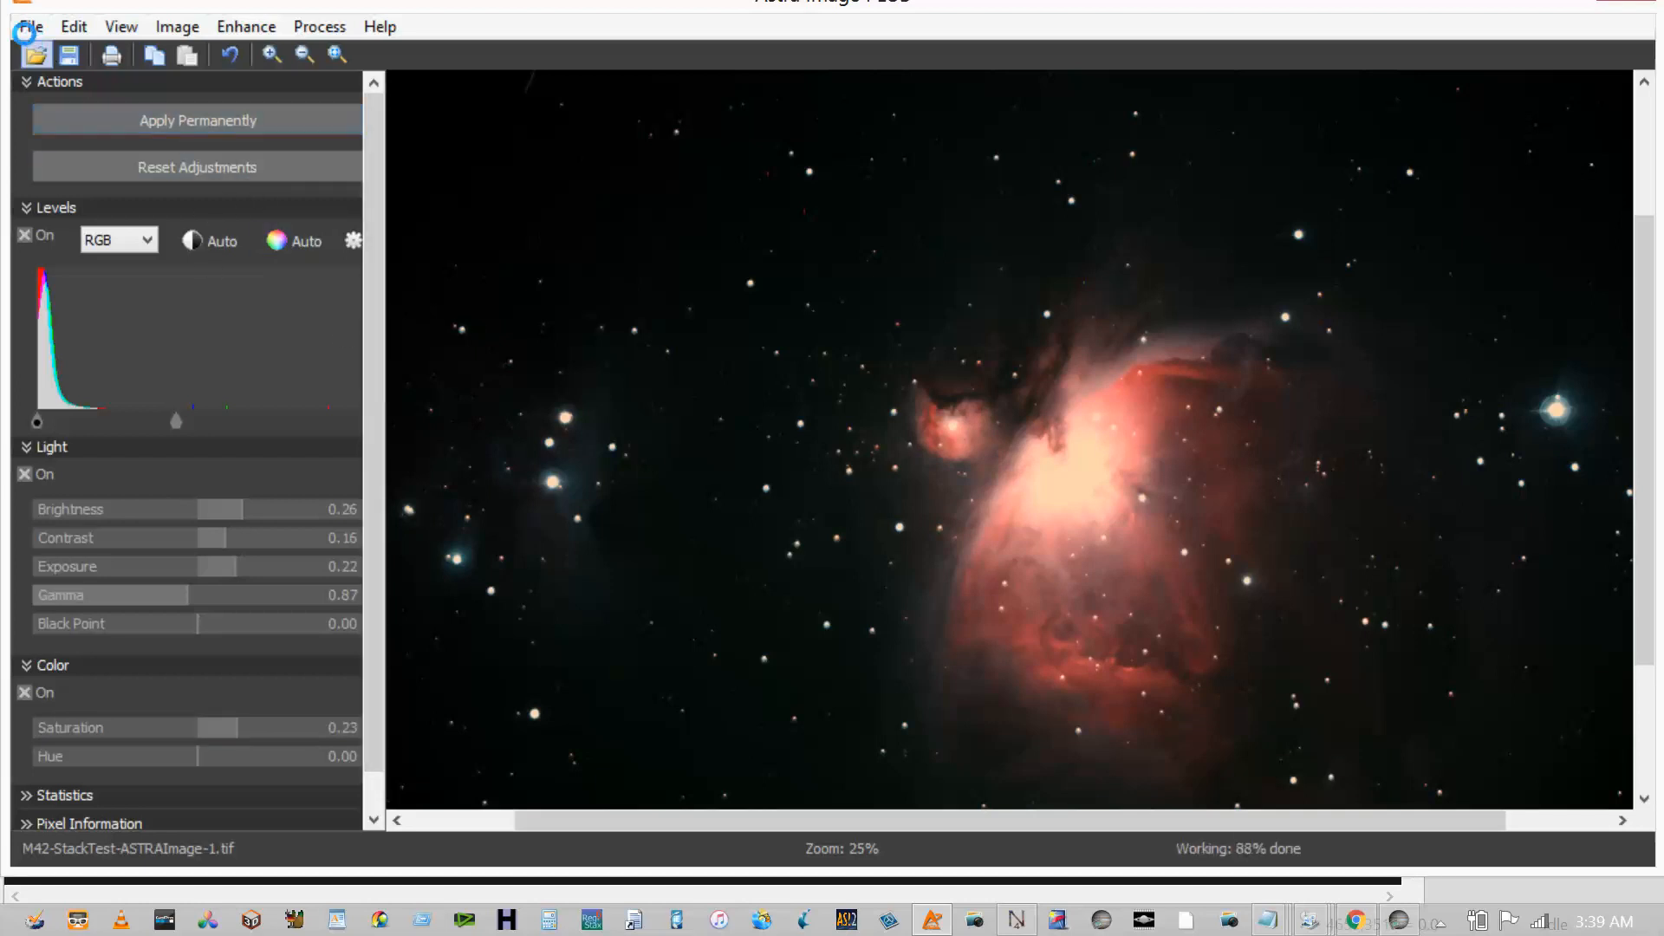
pyautogui.click(26, 29)
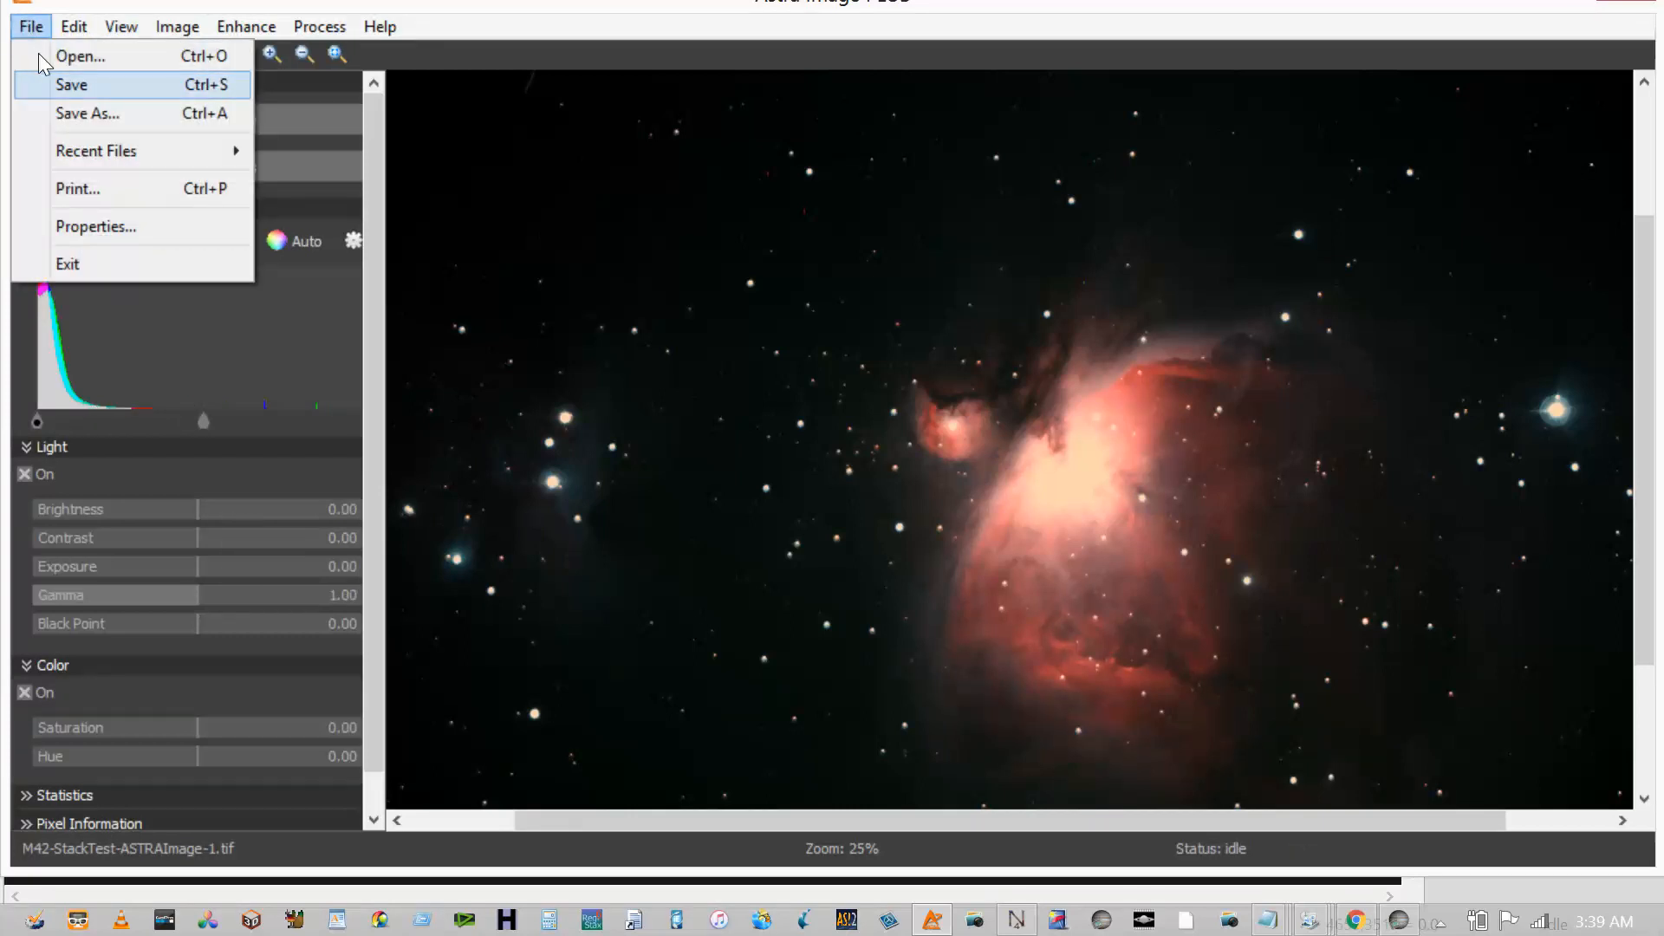
pyautogui.click(85, 112)
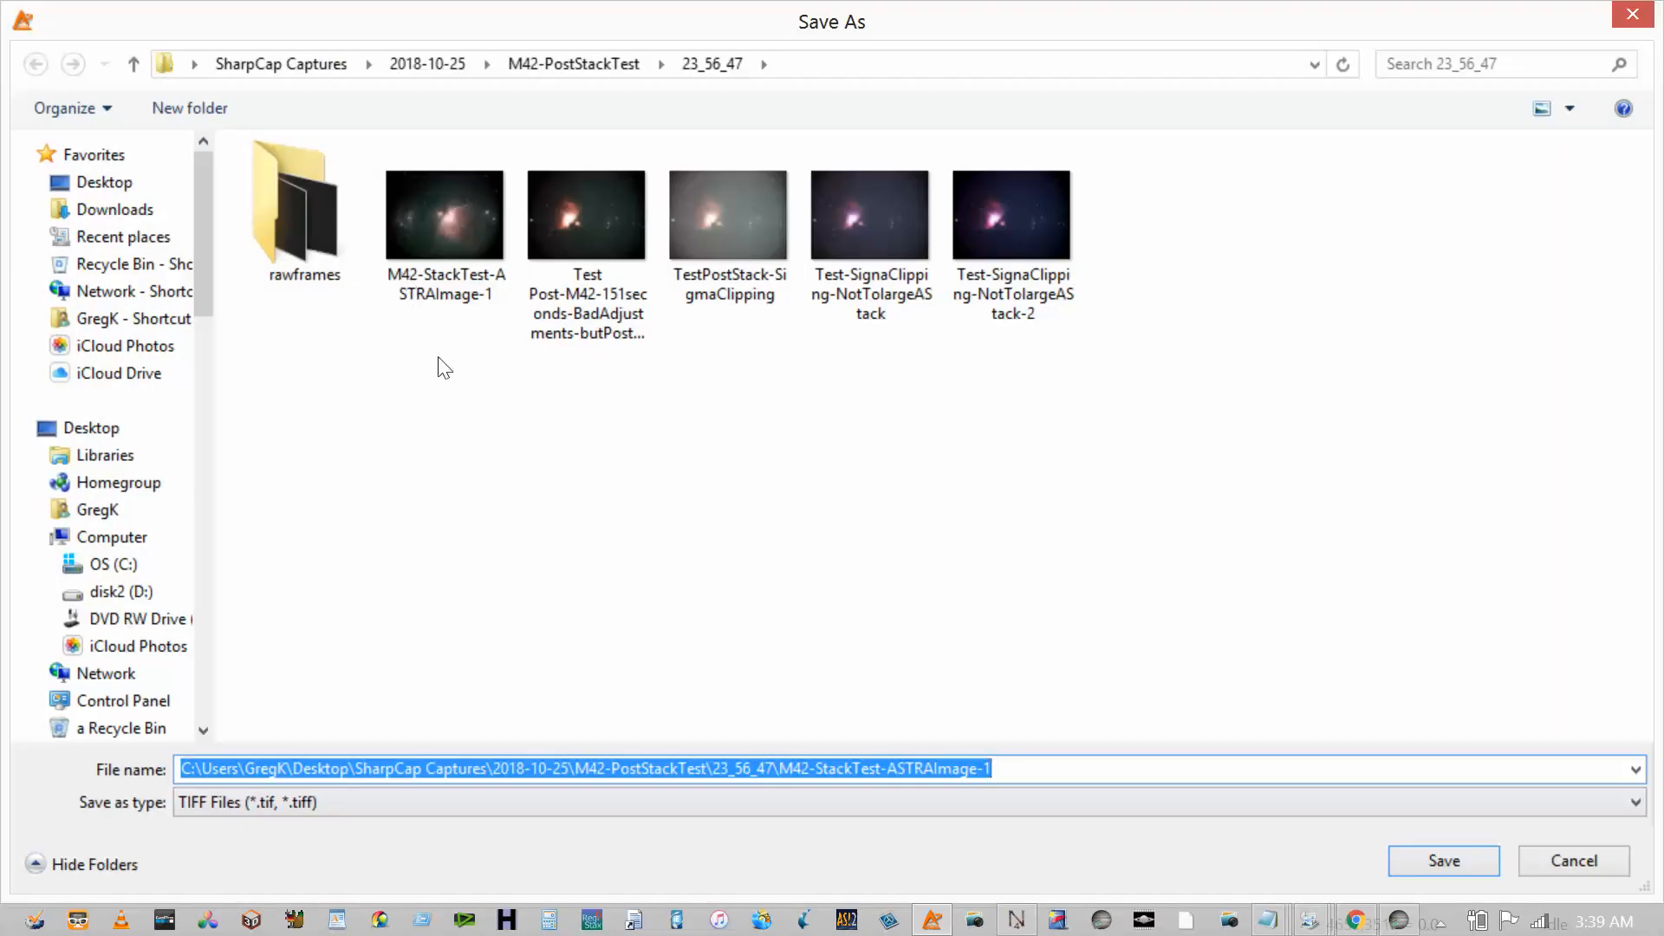
pyautogui.click(1006, 764)
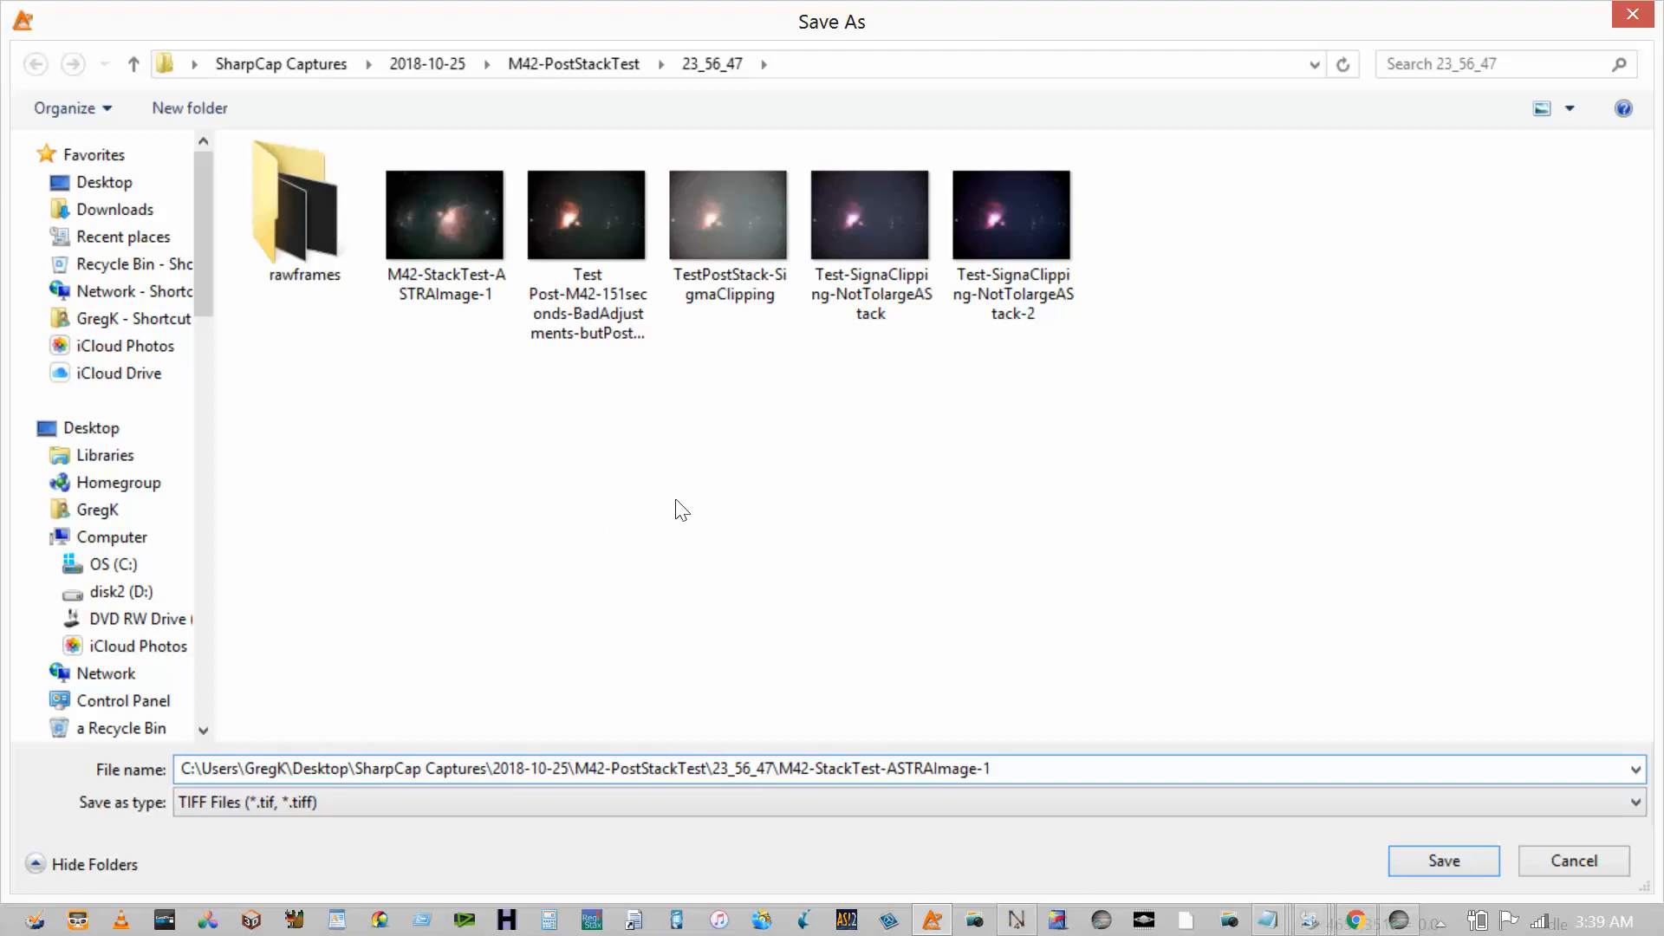
pyautogui.press('BackSpace')
pyautogui.write('2')
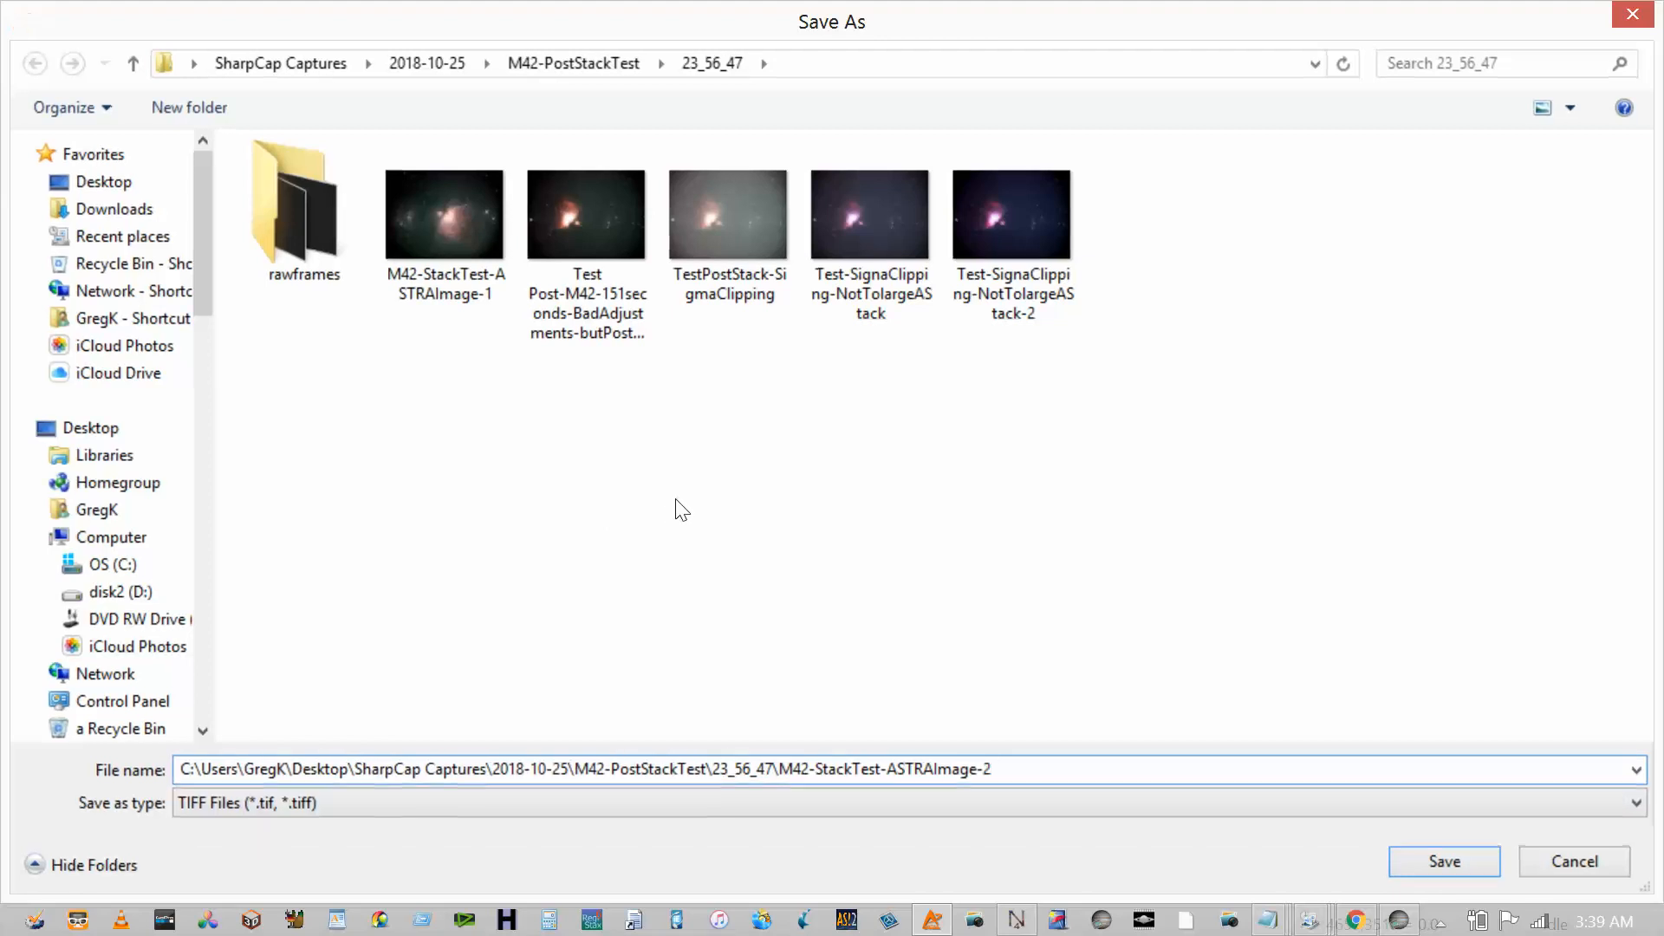
pyautogui.press('Return')
pyautogui.press('Return')
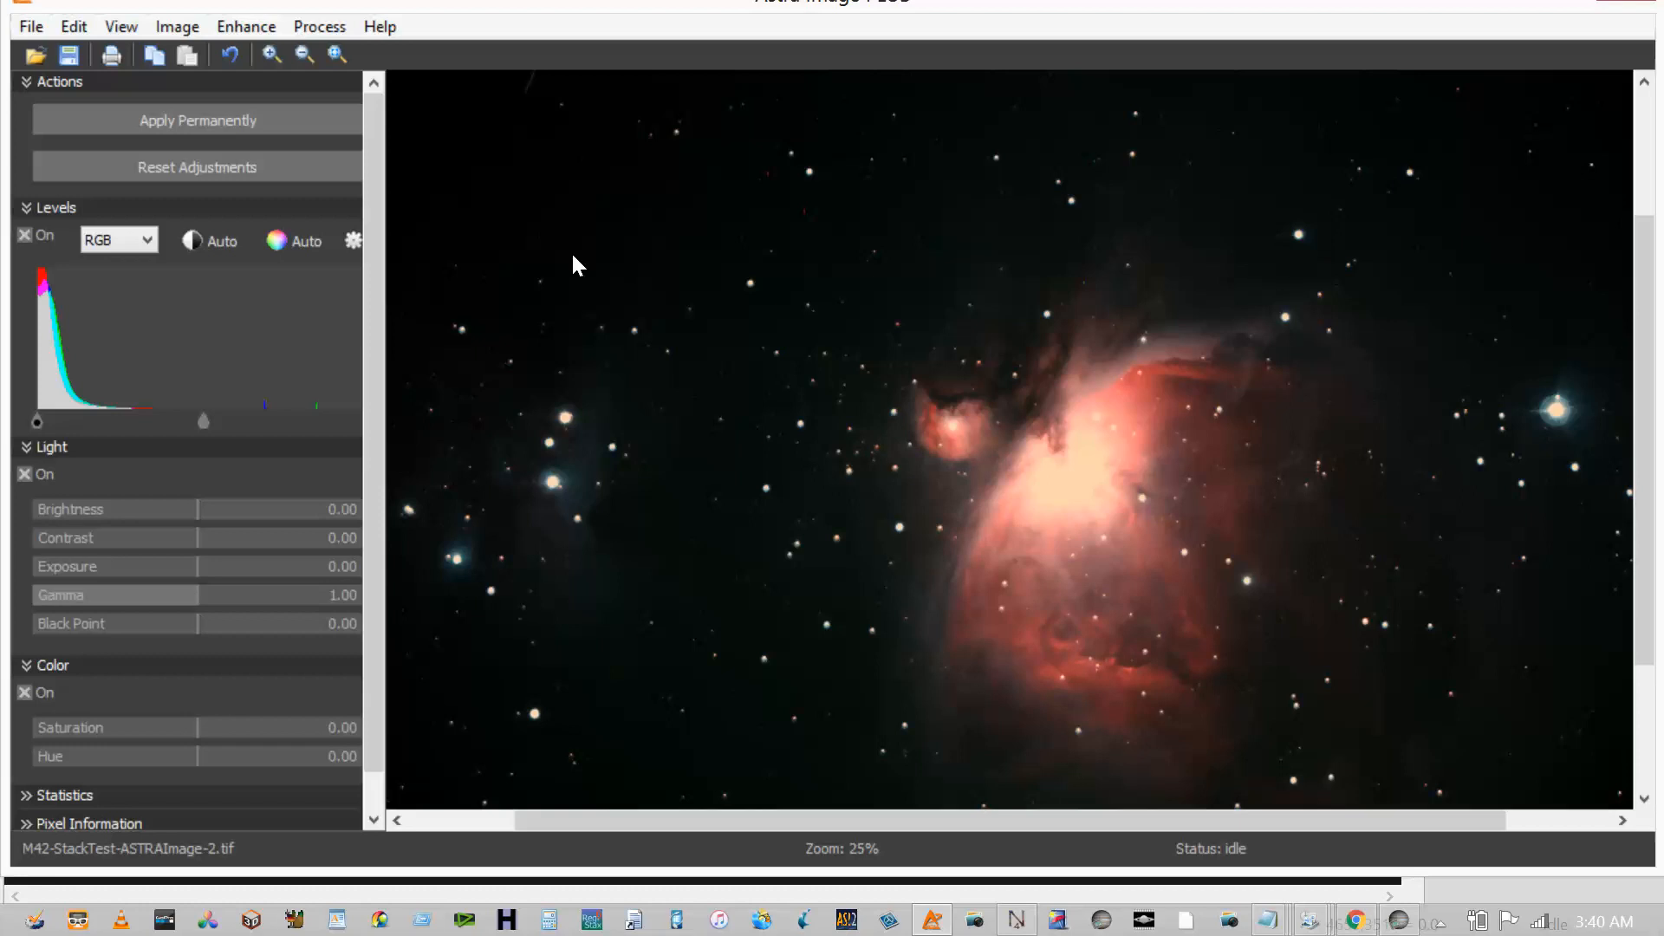
# - Switch to the file manager and open the 23_56_47 folder inside SharpCap Captures, 2018-10-25, M42-PostStackTest
pyautogui.scroll(-2, 572, 256)
pyautogui.scroll(2, 573, 257)
pyautogui.moveTo(903, 7); pyautogui.dragTo(909, 30)
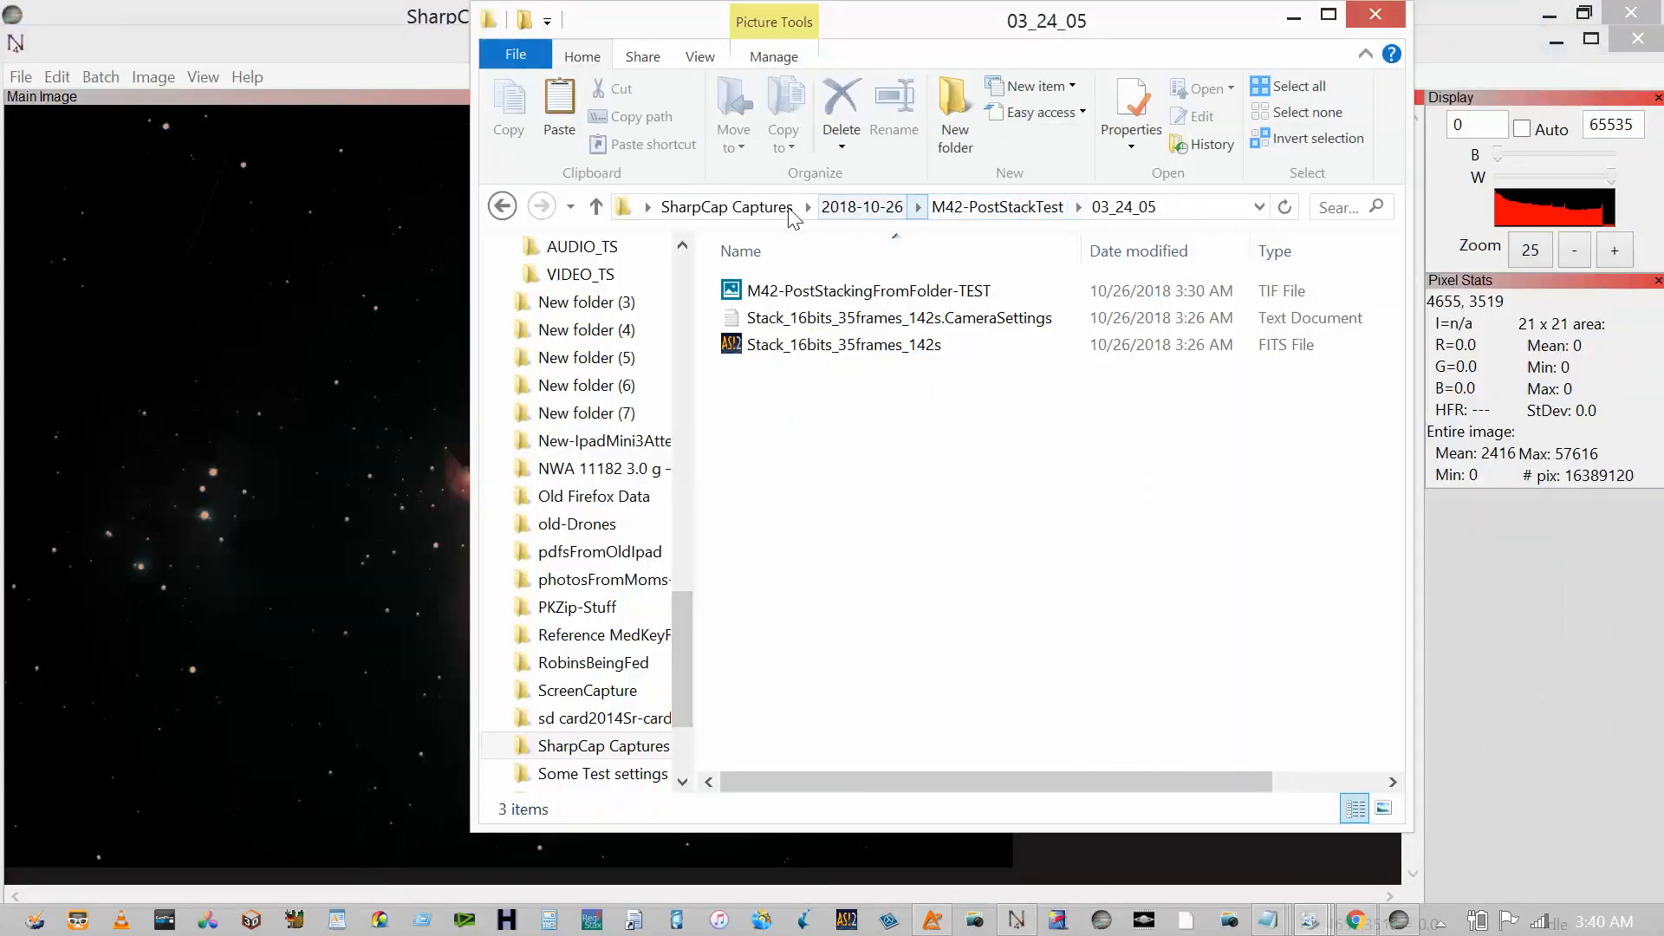
pyautogui.click(764, 206)
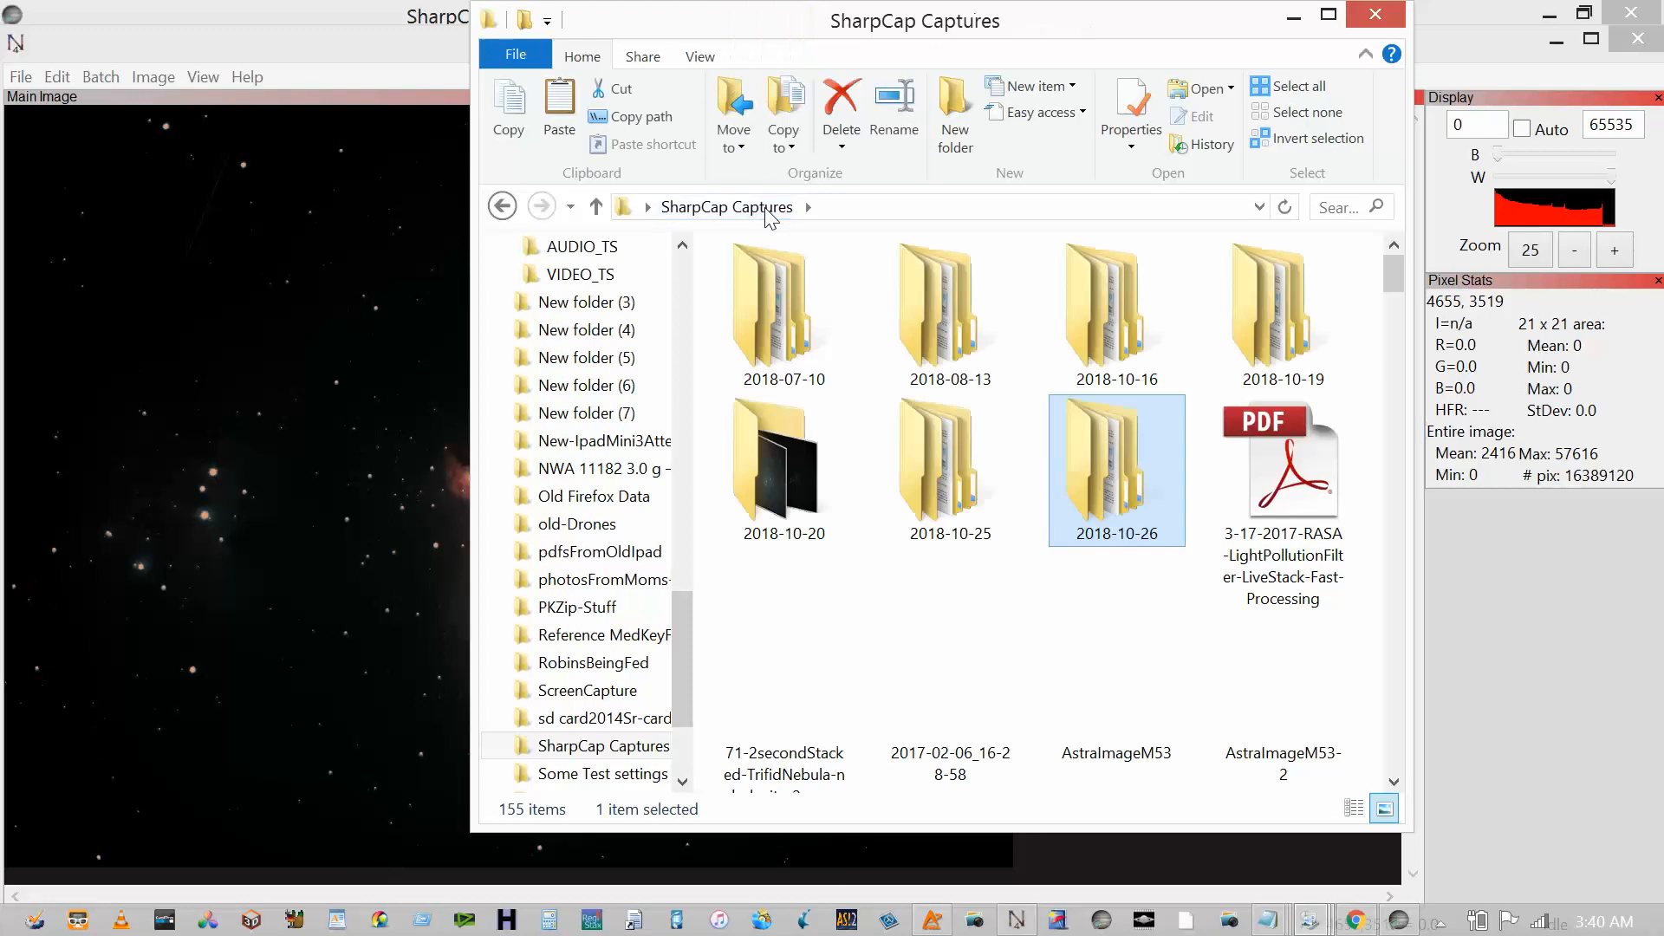
pyautogui.doubleClick(948, 421)
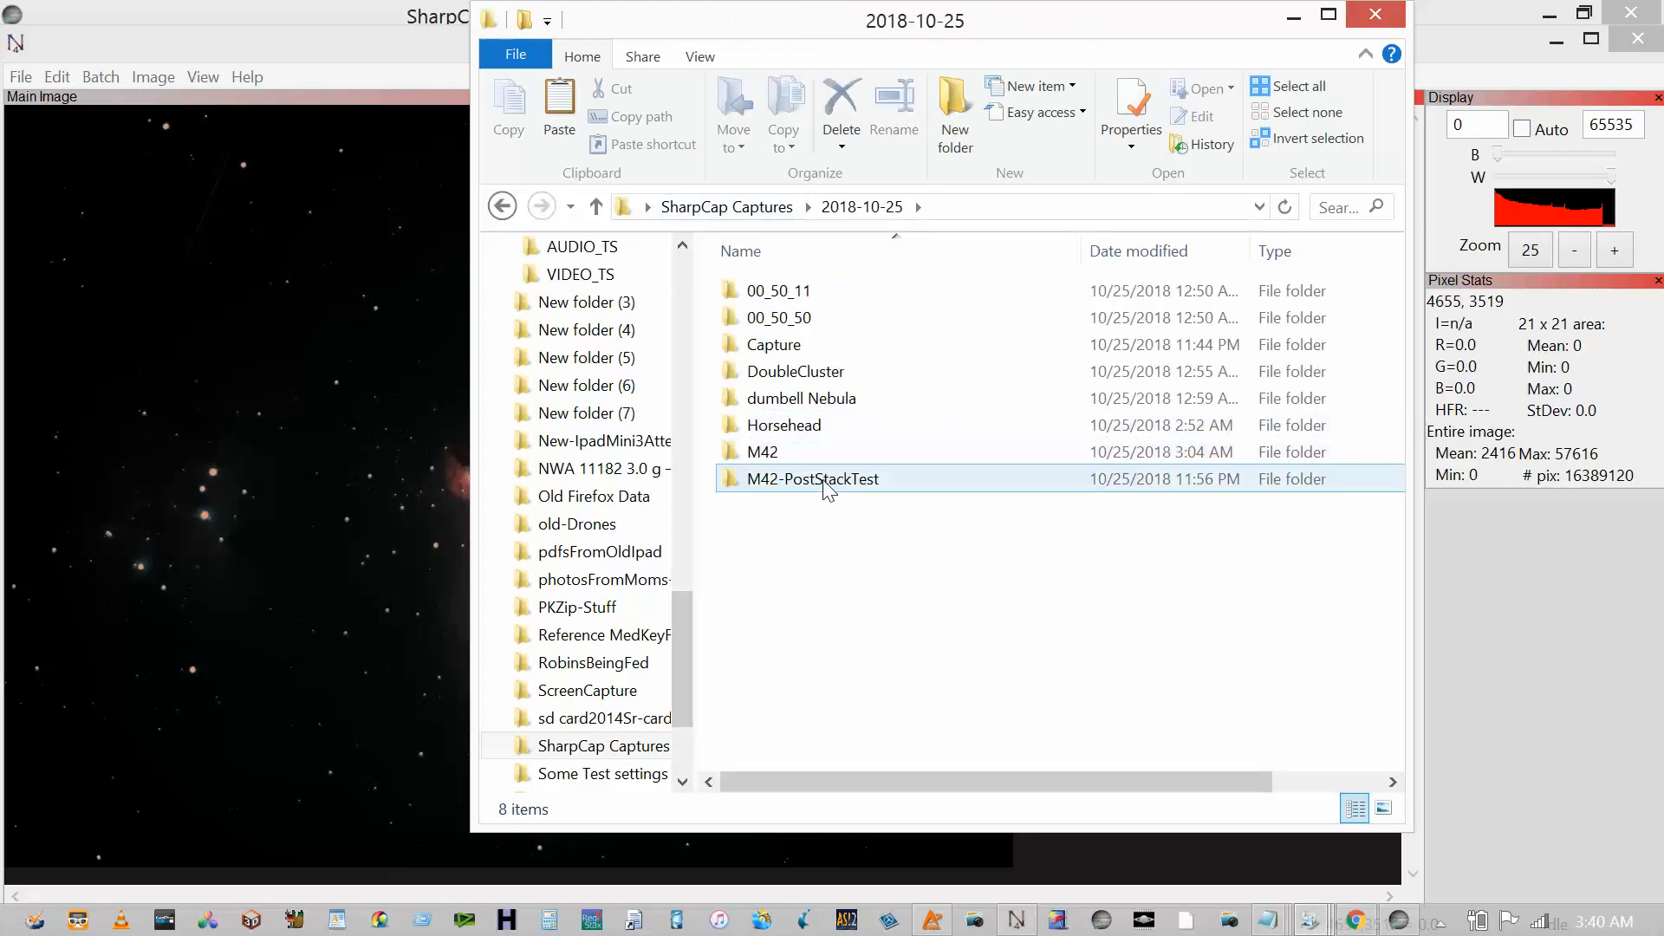
pyautogui.doubleClick(825, 482)
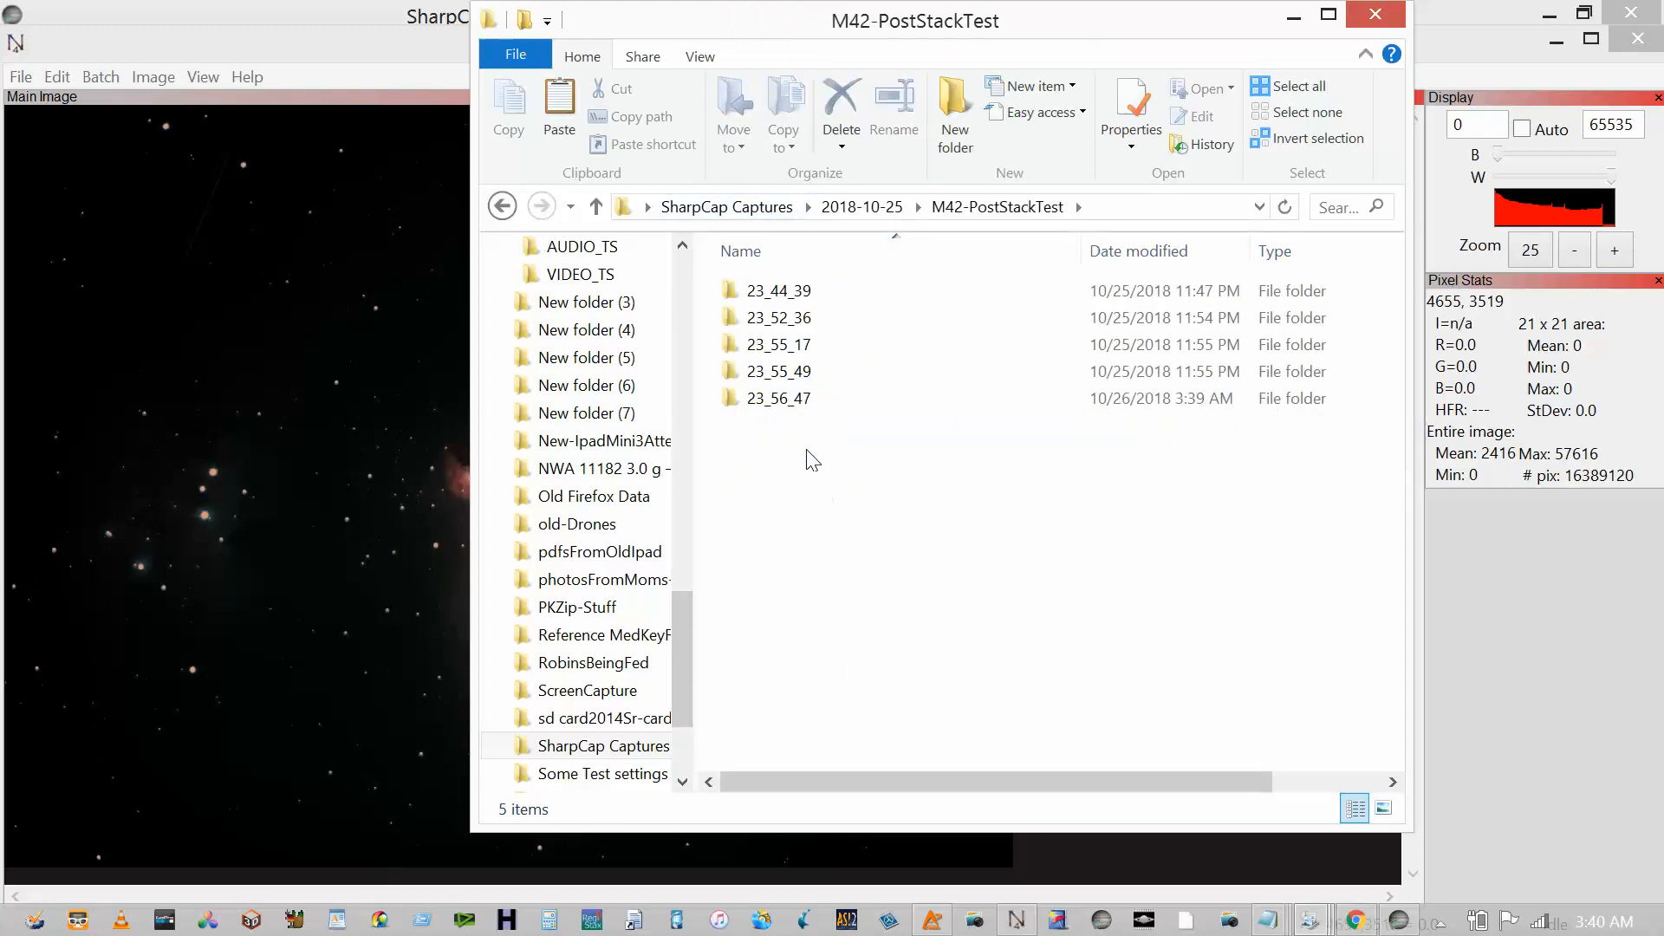
pyautogui.click(782, 403)
pyautogui.doubleClick(782, 403)
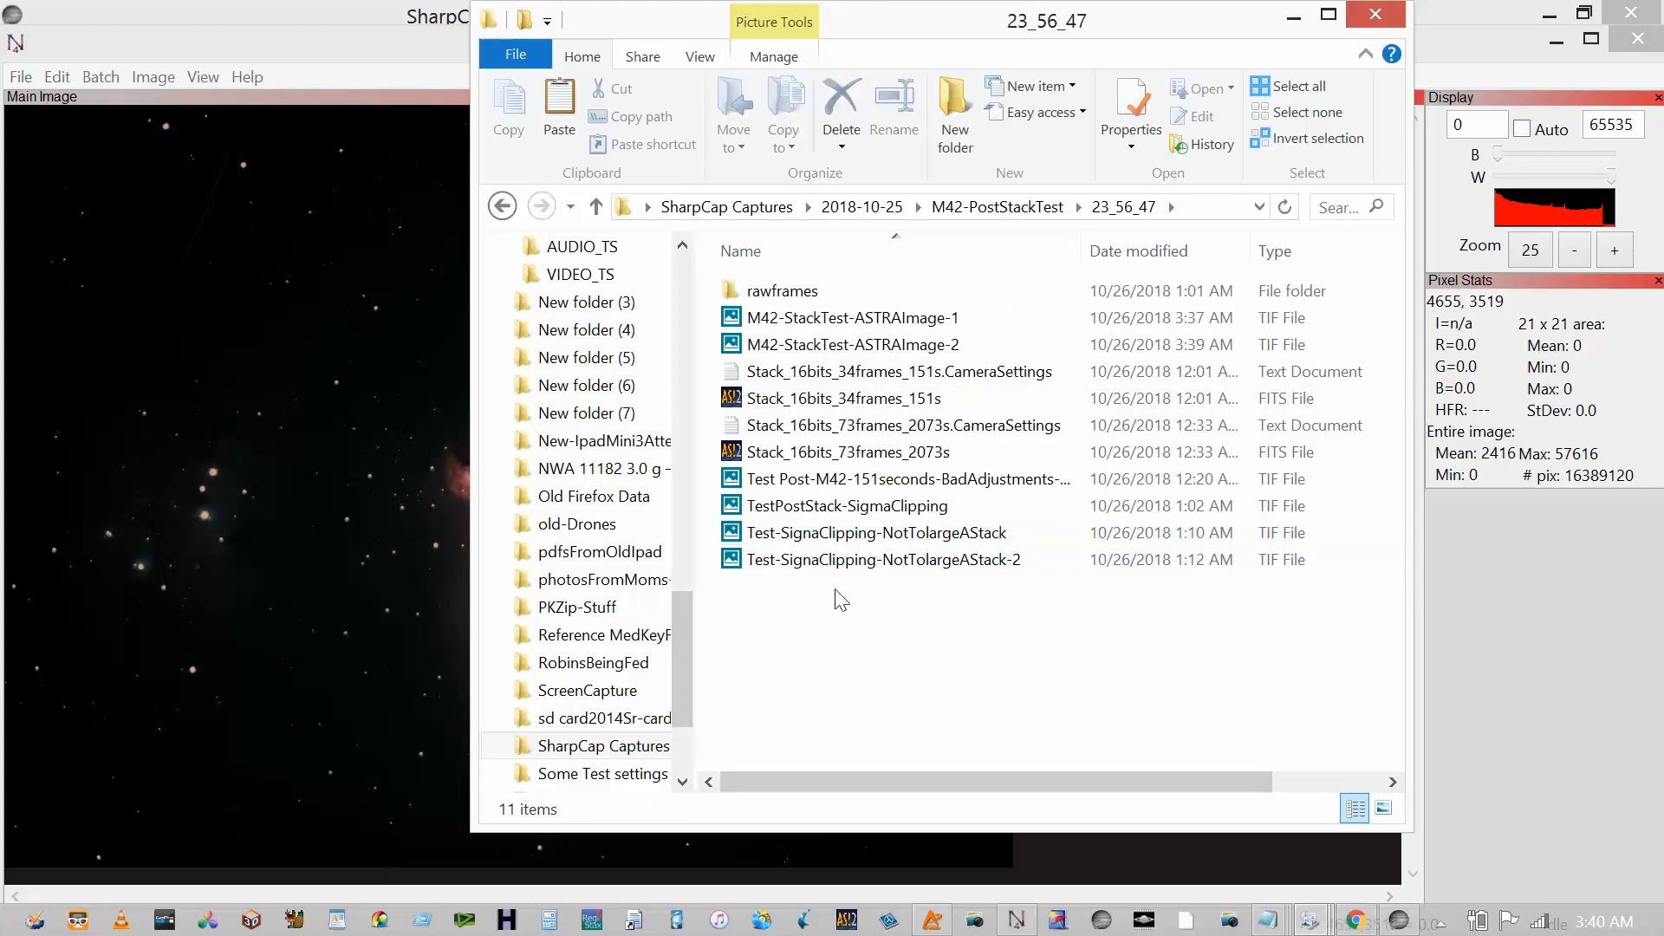
# - Cut the M42-StackTest-ASTRAImage-1 and M42-StackTest-ASTRAImage-2 TIFF files from the 23_56_47 folder
pyautogui.click(827, 562)
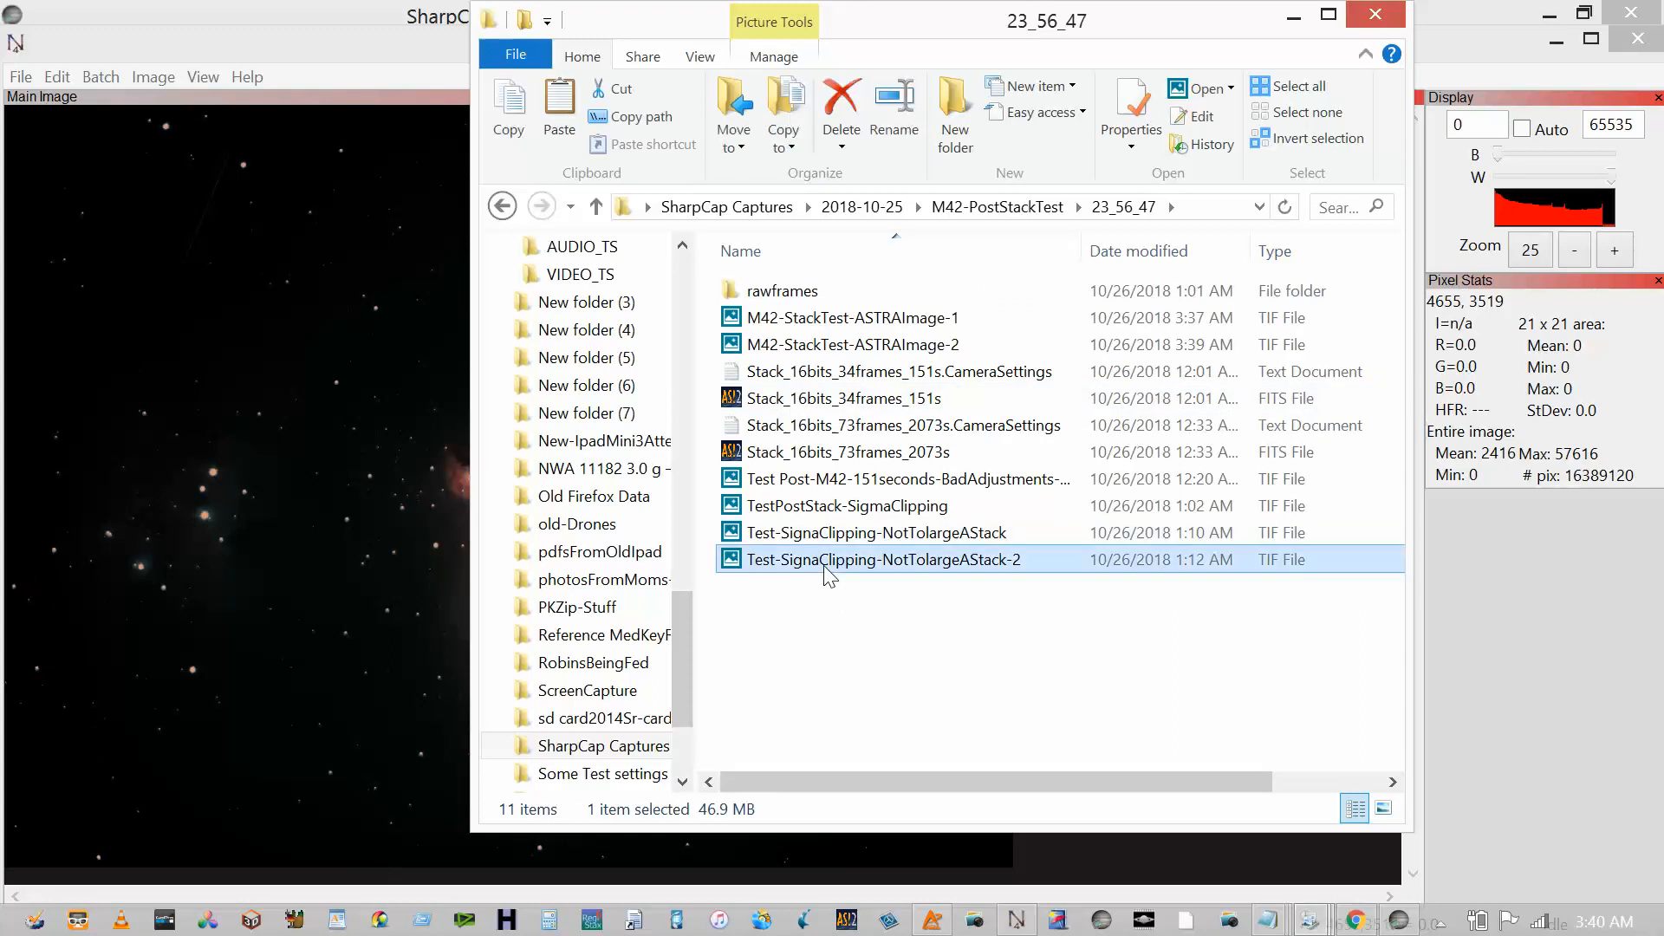
pyautogui.click(868, 318)
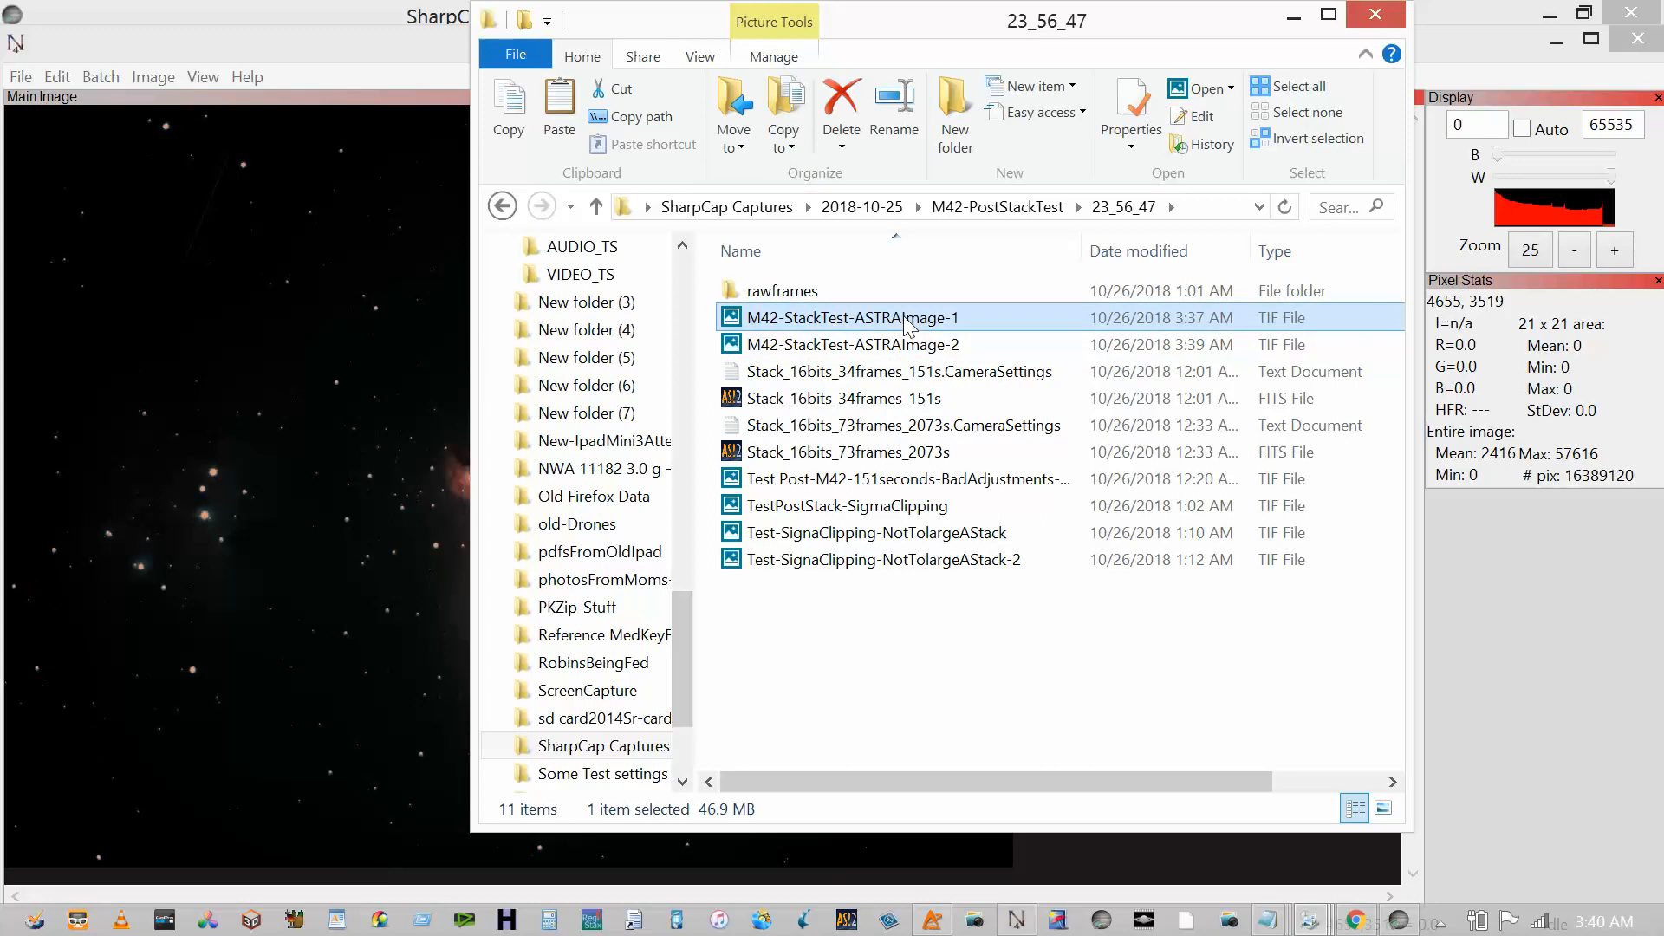
pyautogui.click(904, 346)
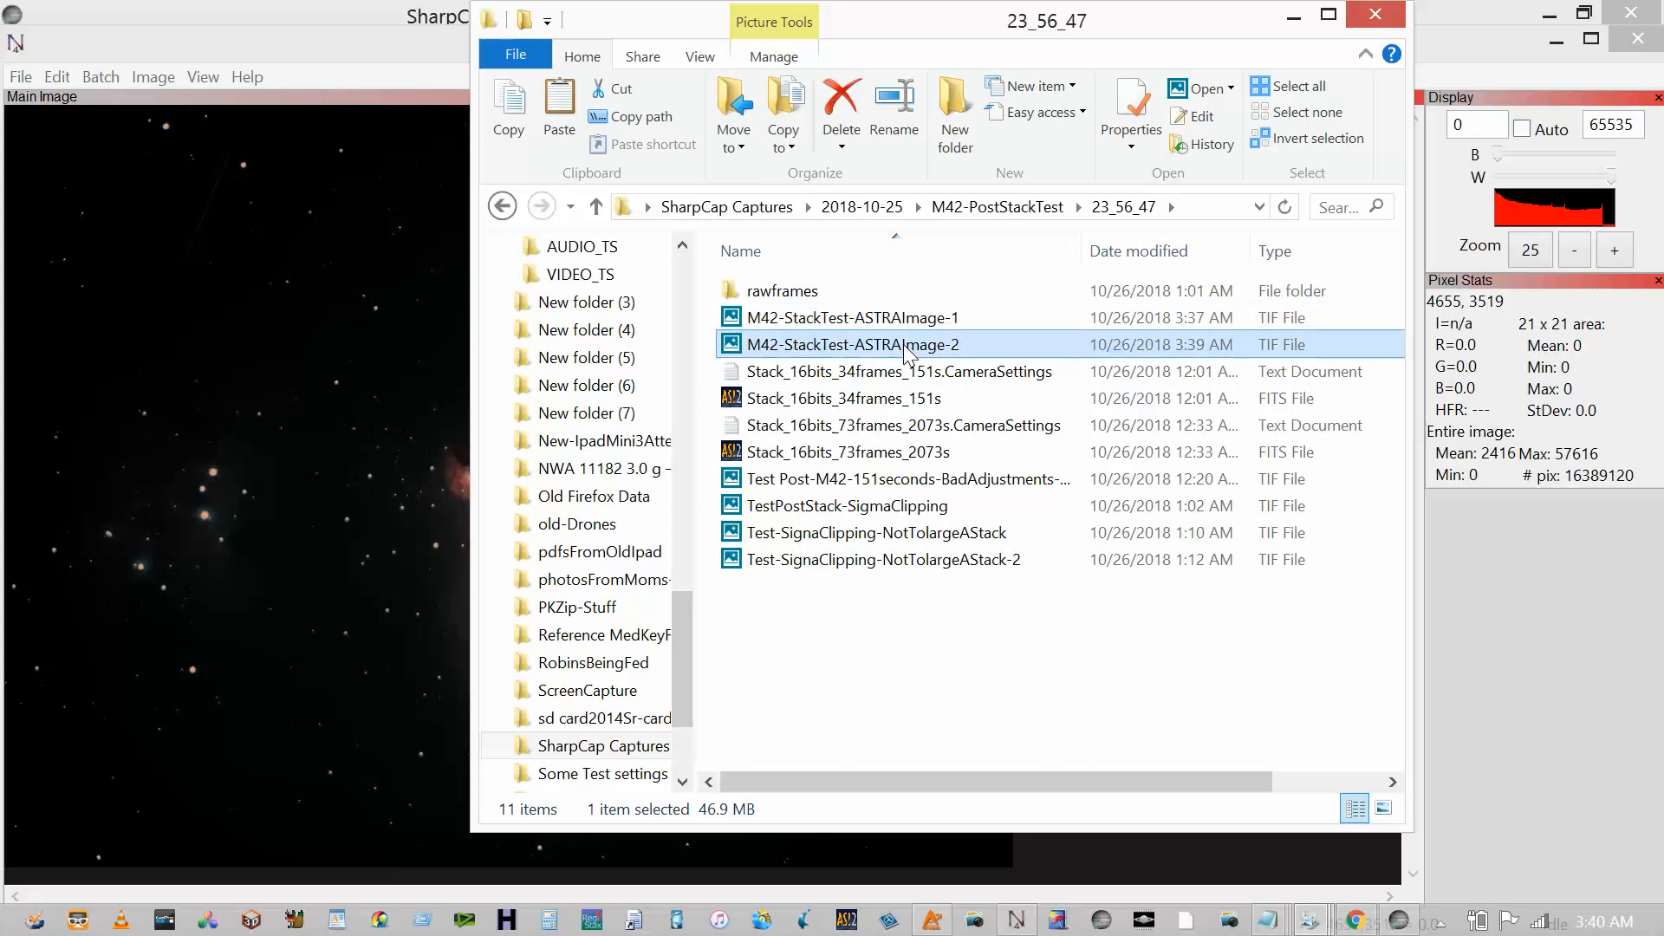
pyautogui.keyDown('ctrl'); pyautogui.click(903, 321); pyautogui.keyUp('ctrl')
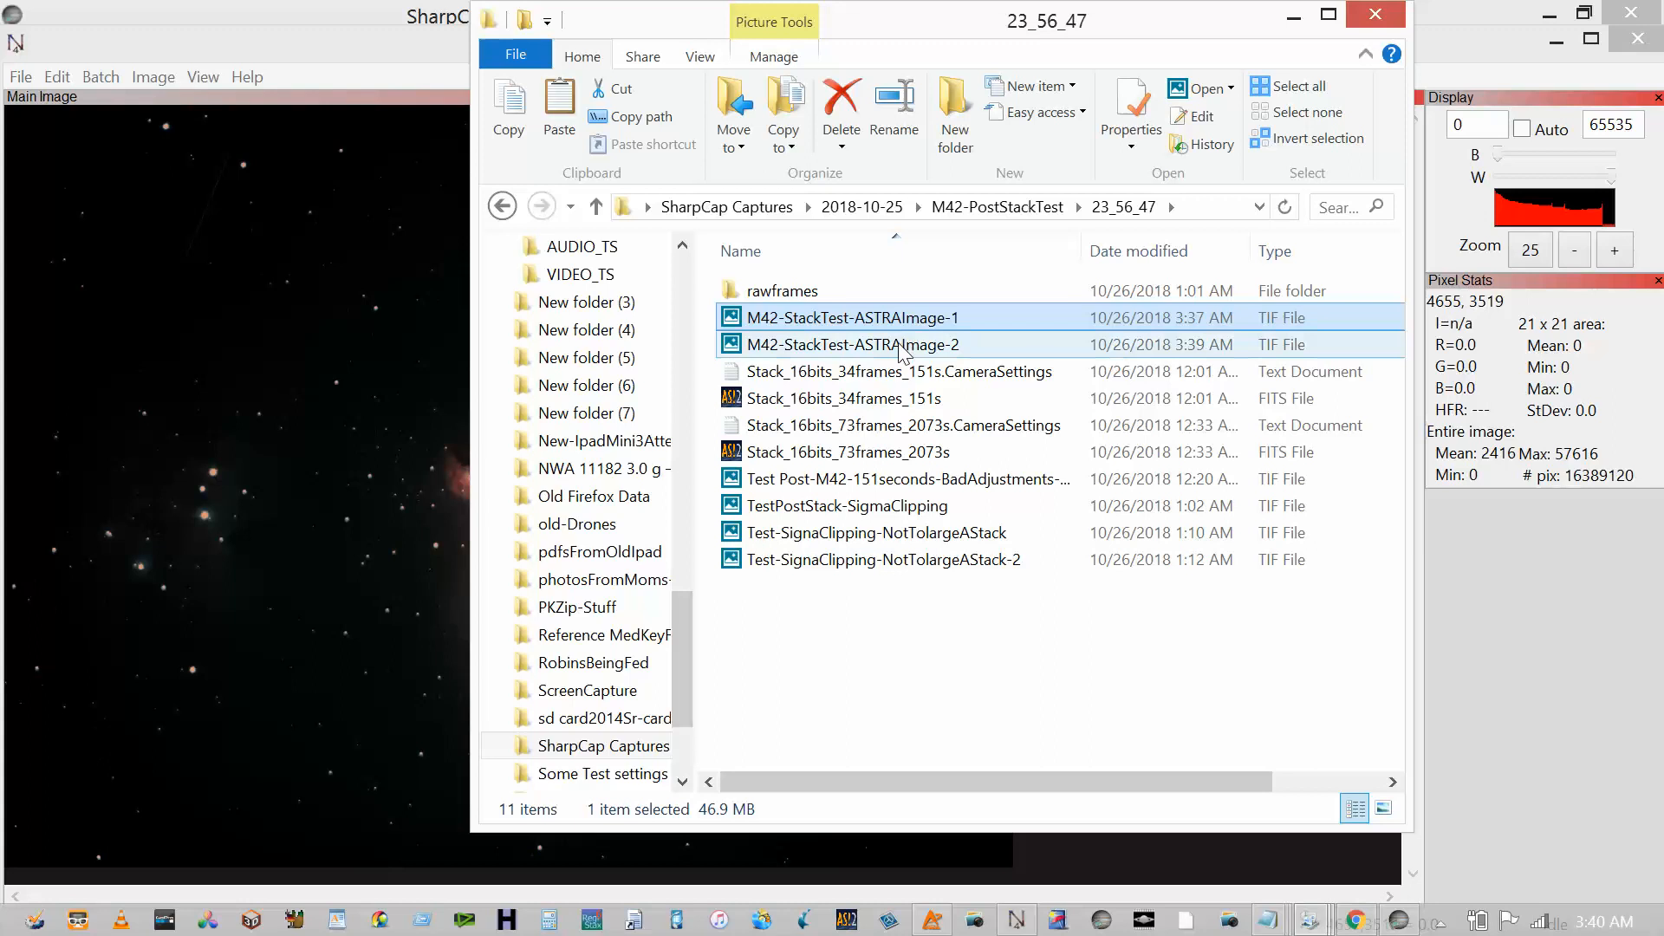
pyautogui.doubleClick(893, 320)
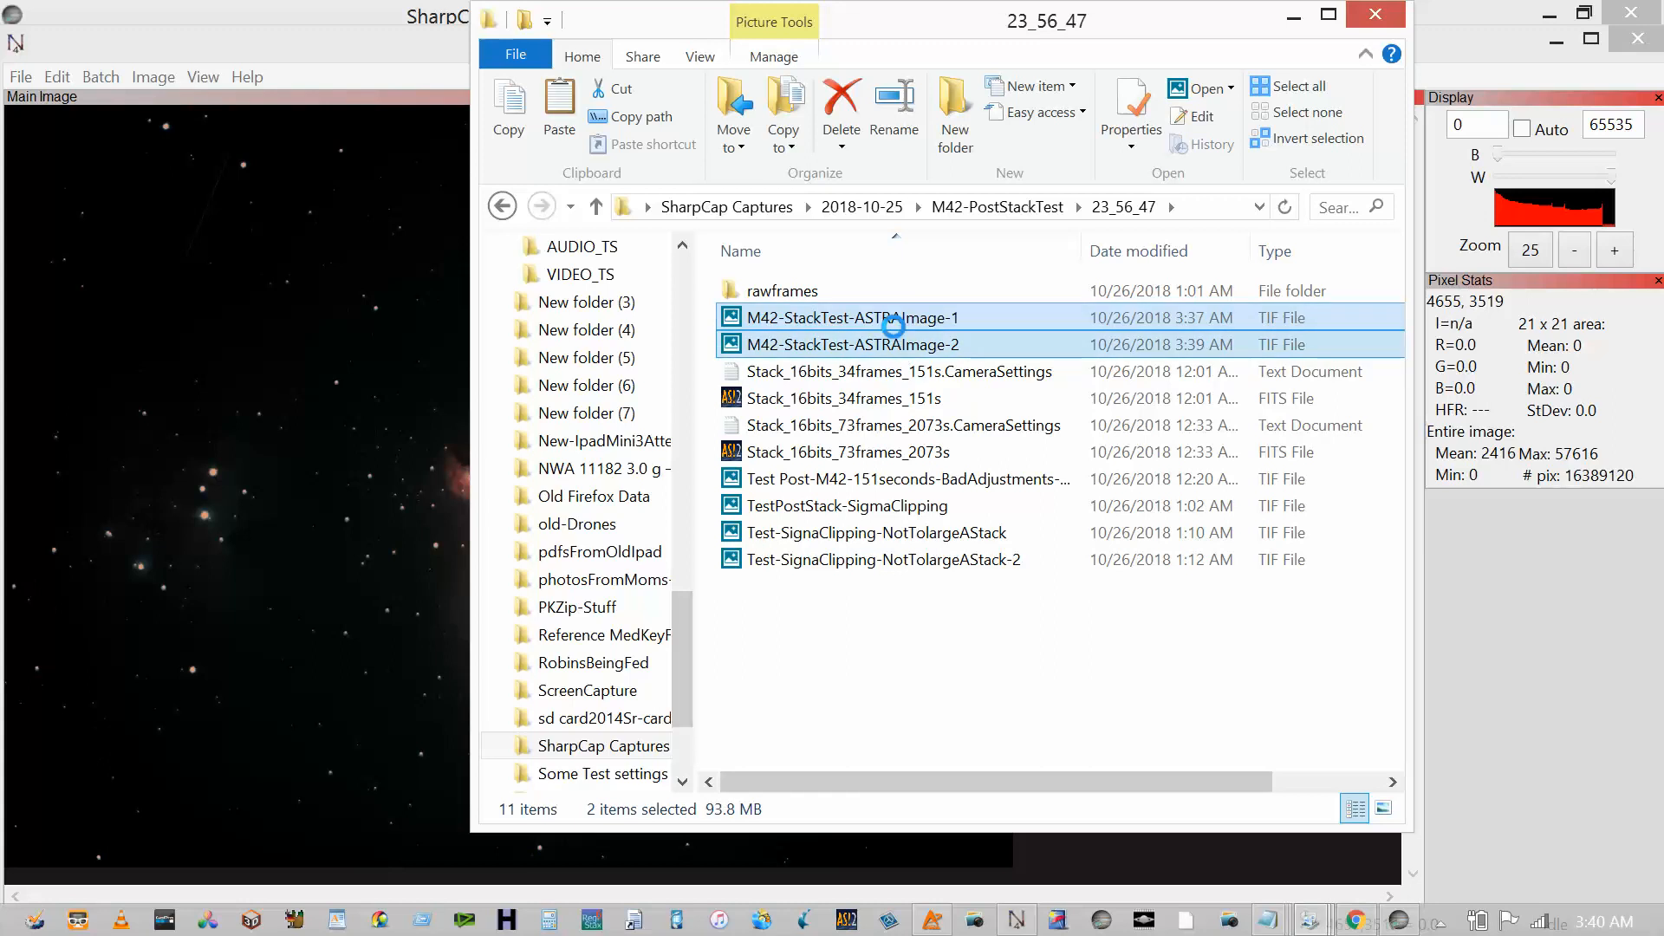
pyautogui.rightClick(892, 326)
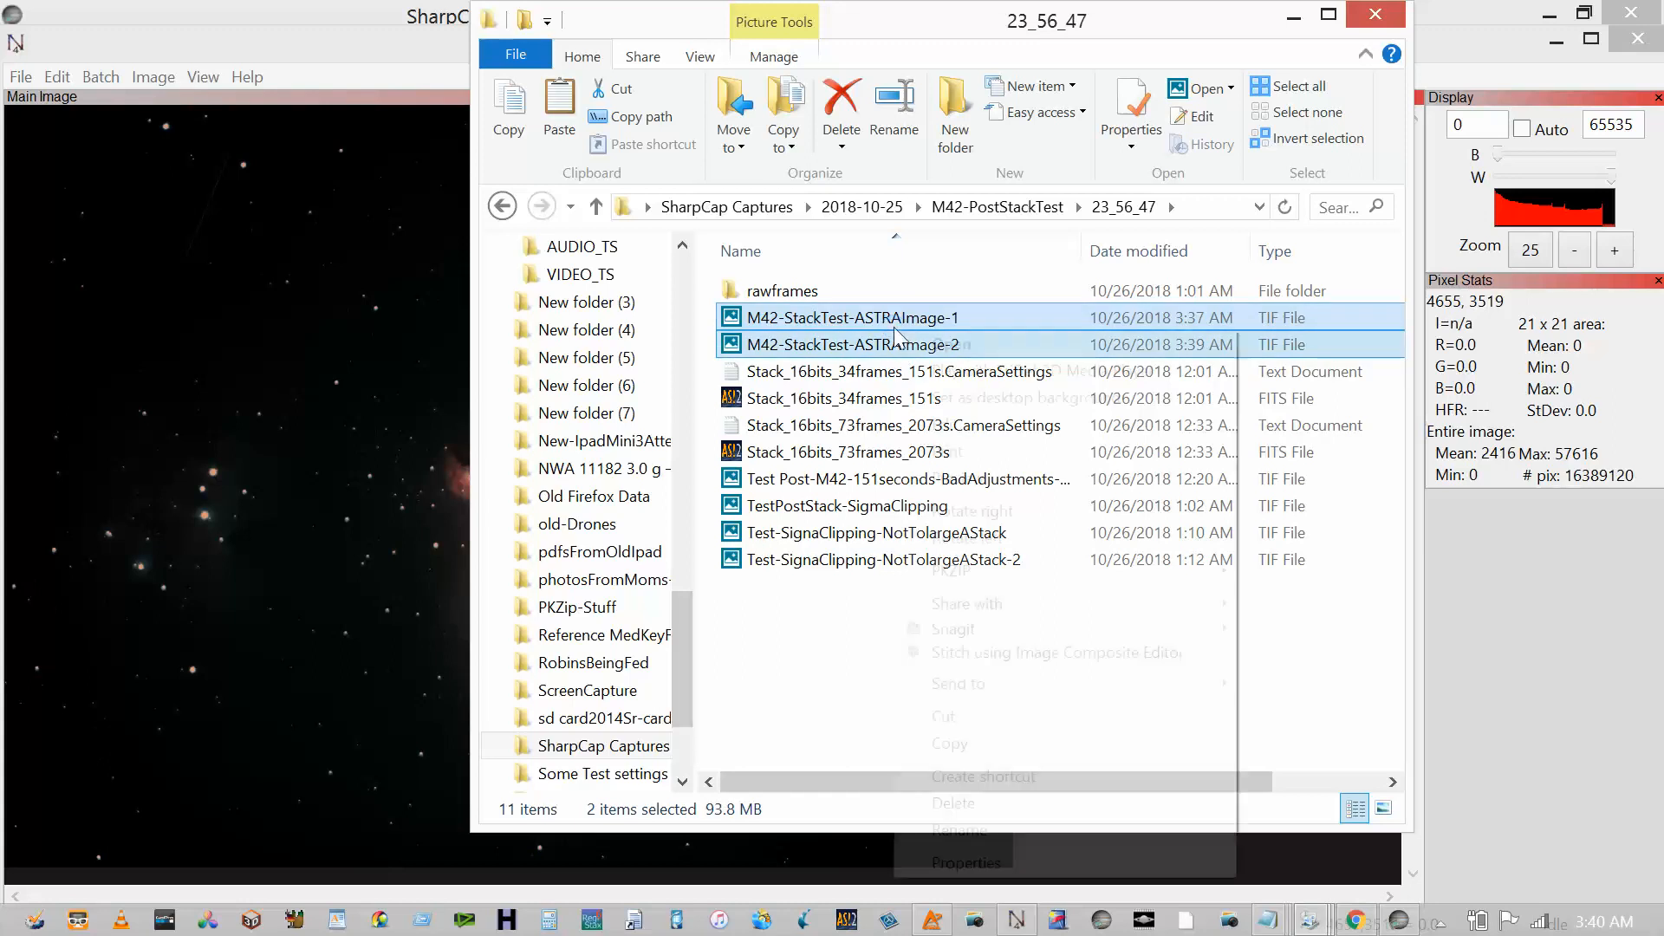
pyautogui.click(944, 716)
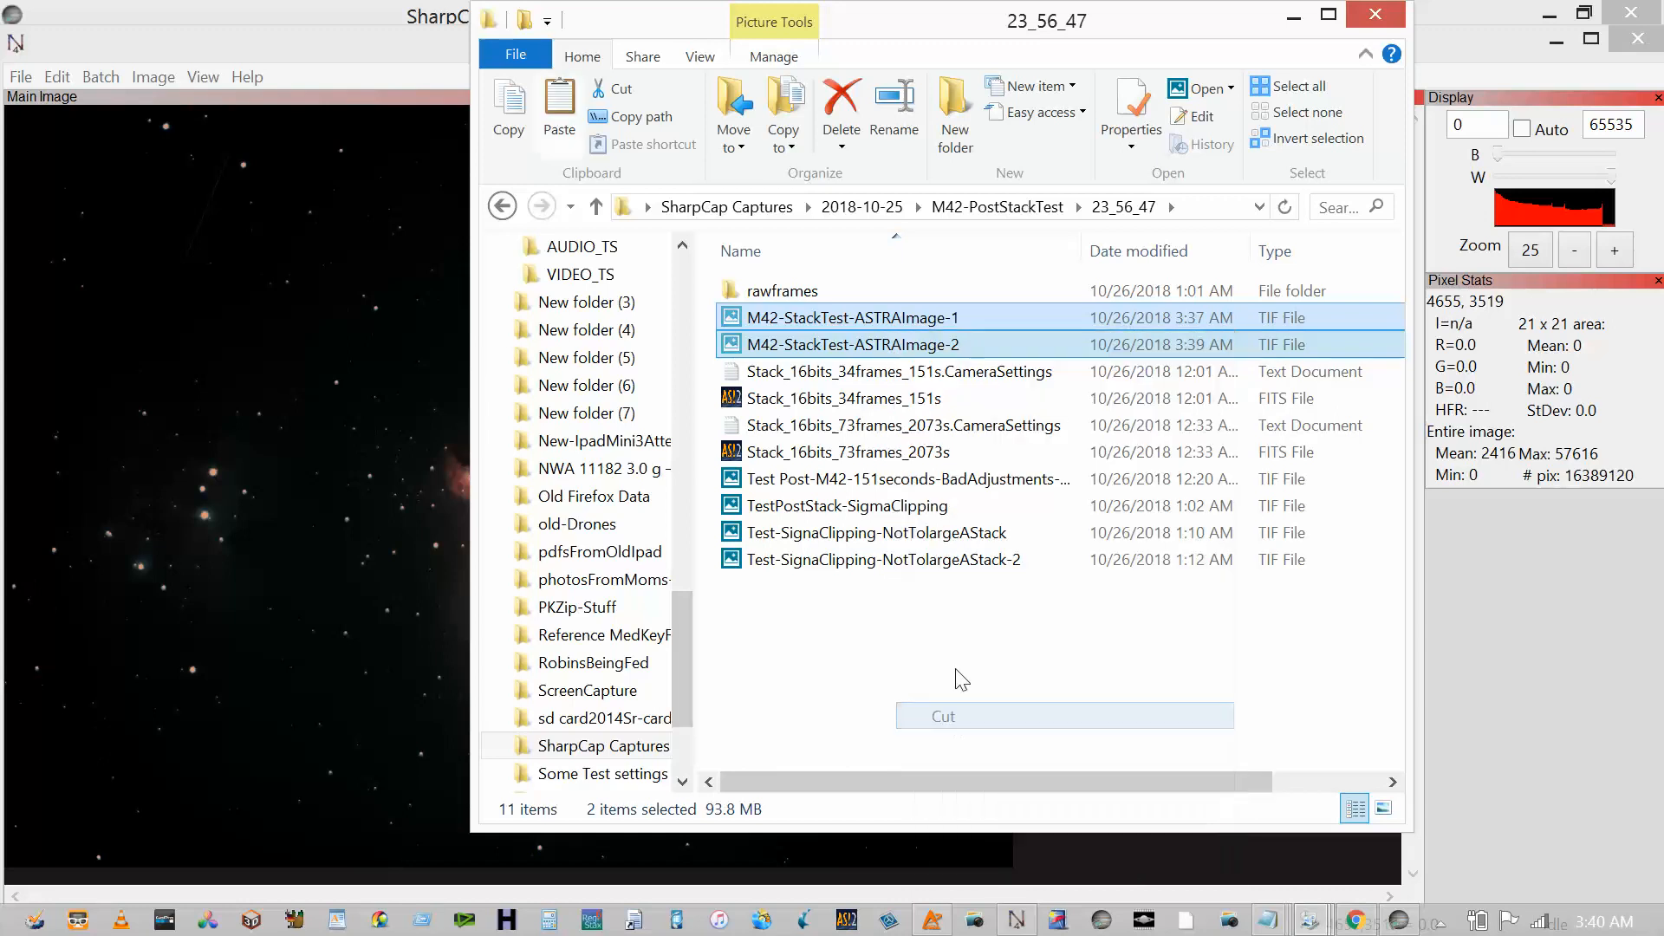
# - Paste the two cut ASTRAImage files into the 03_24_05 folder under SharpCap Captures, 2018-10-26, M42-PostStackTest
pyautogui.click(966, 209)
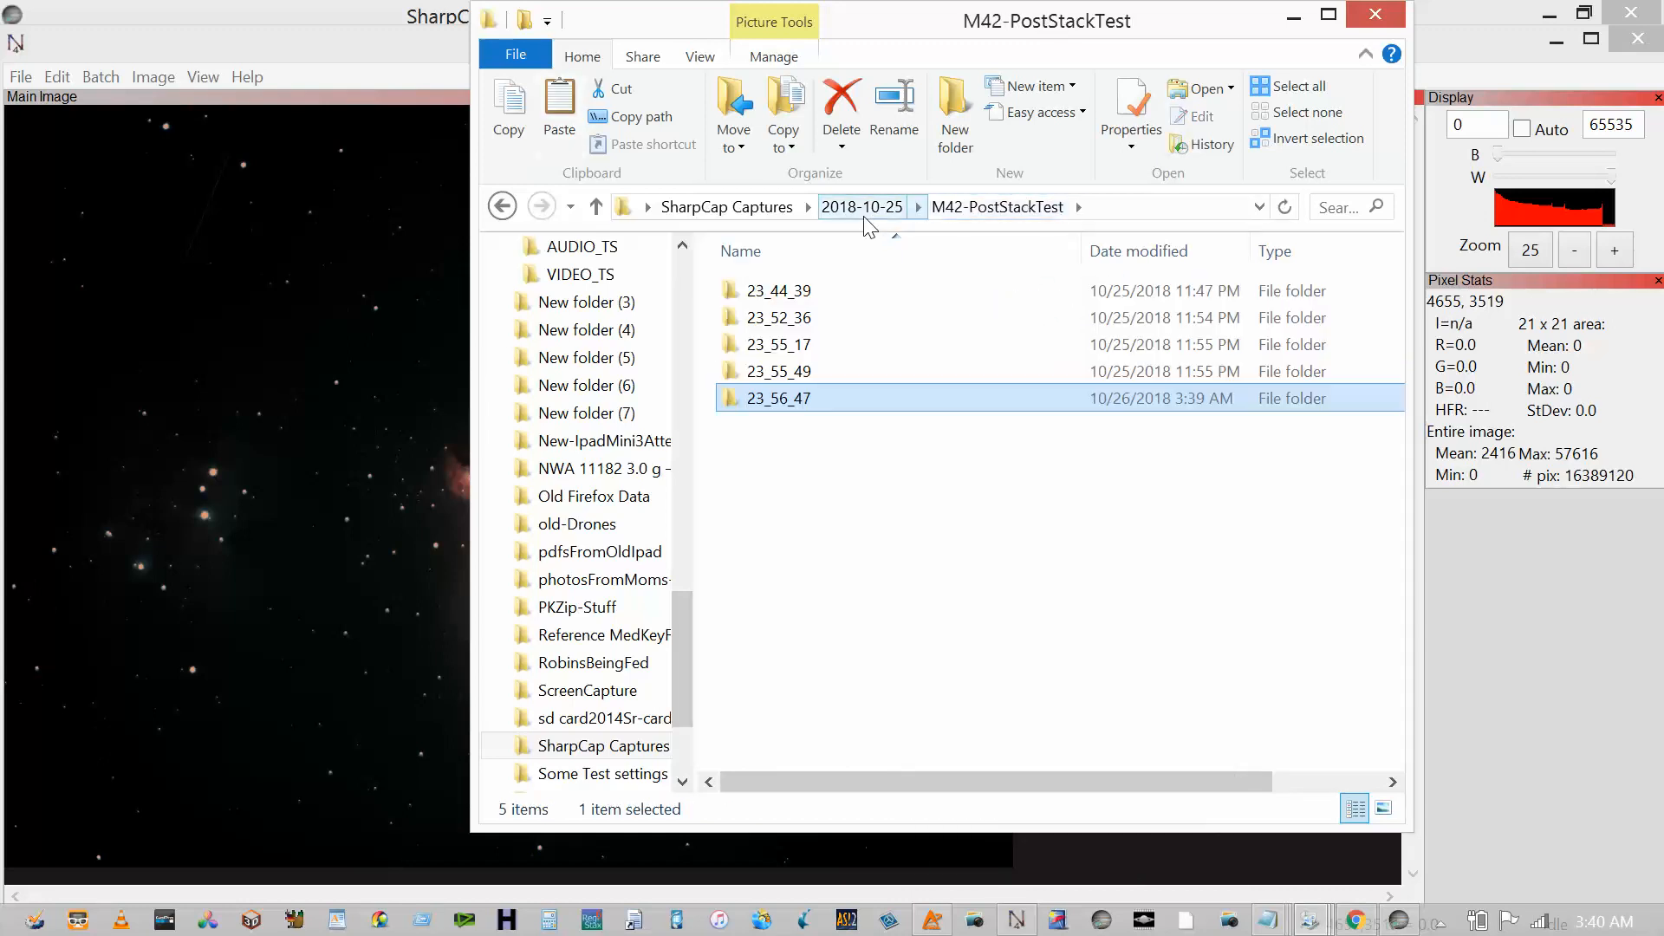
pyautogui.click(862, 206)
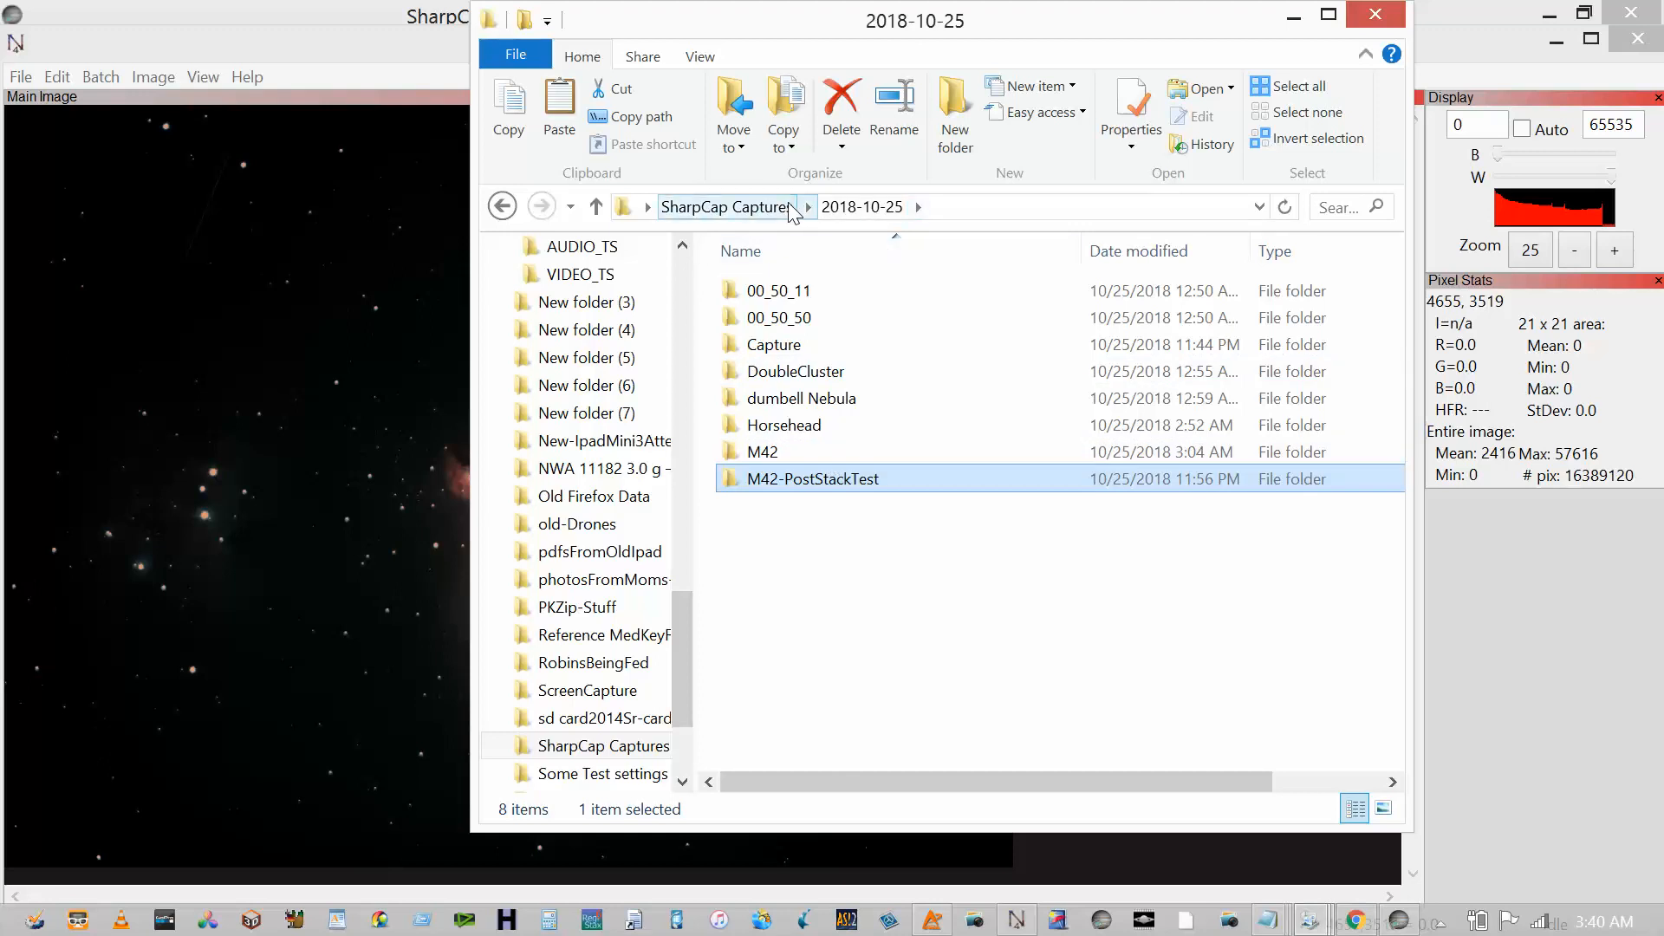
pyautogui.click(726, 206)
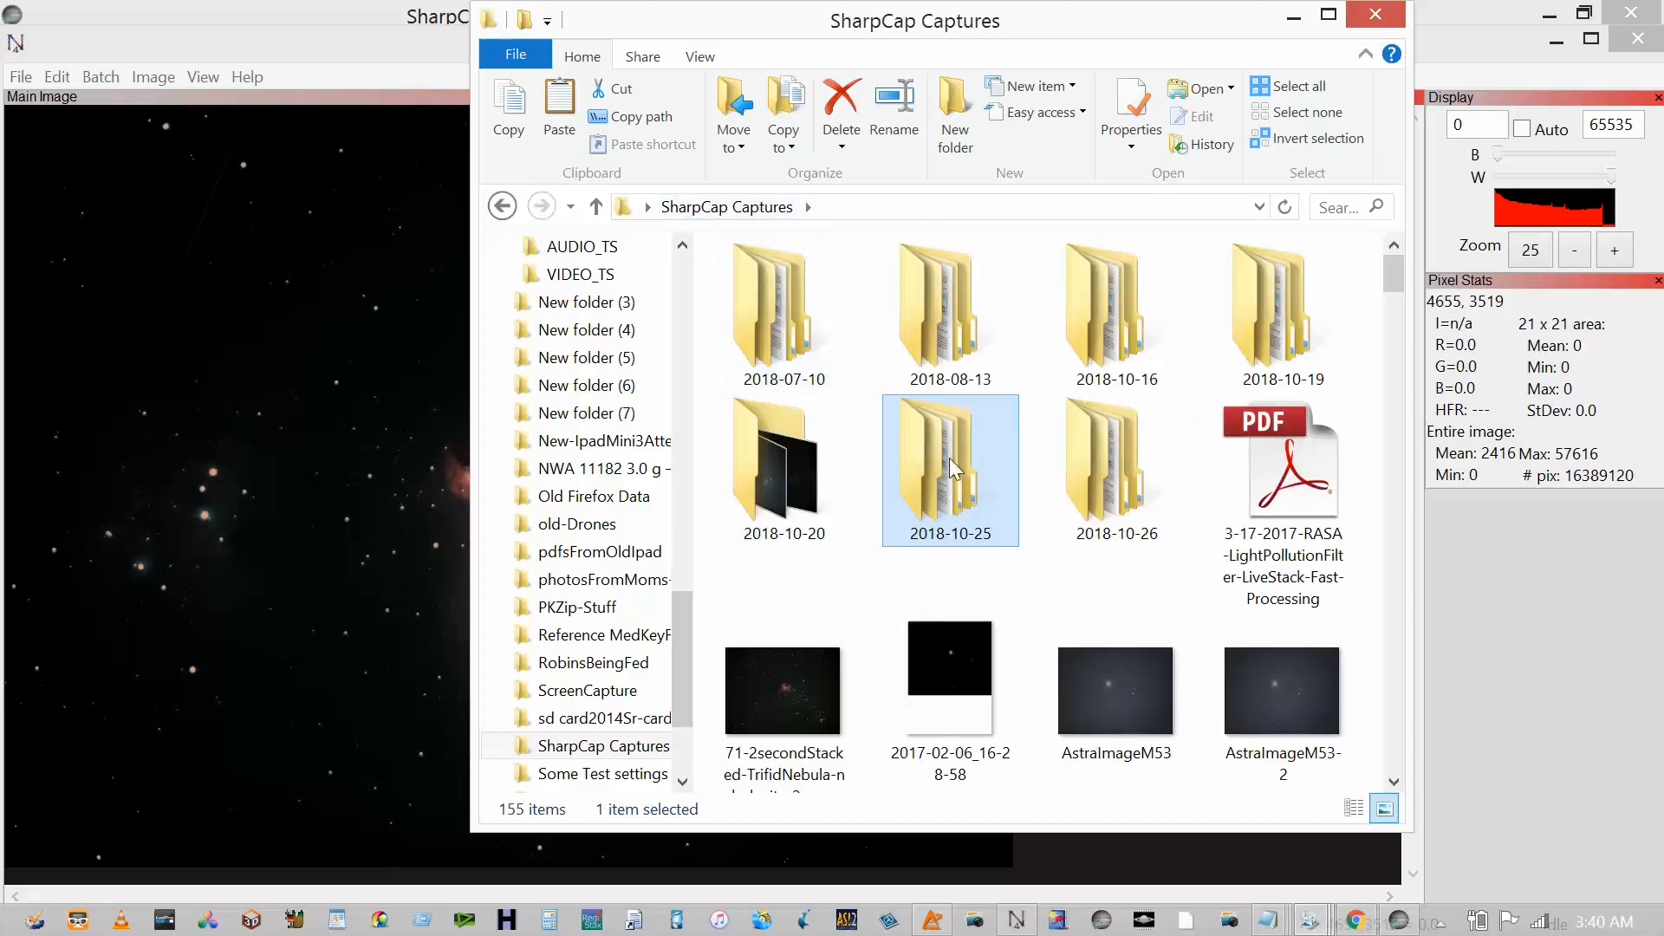
pyautogui.doubleClick(1078, 454)
pyautogui.doubleClick(808, 303)
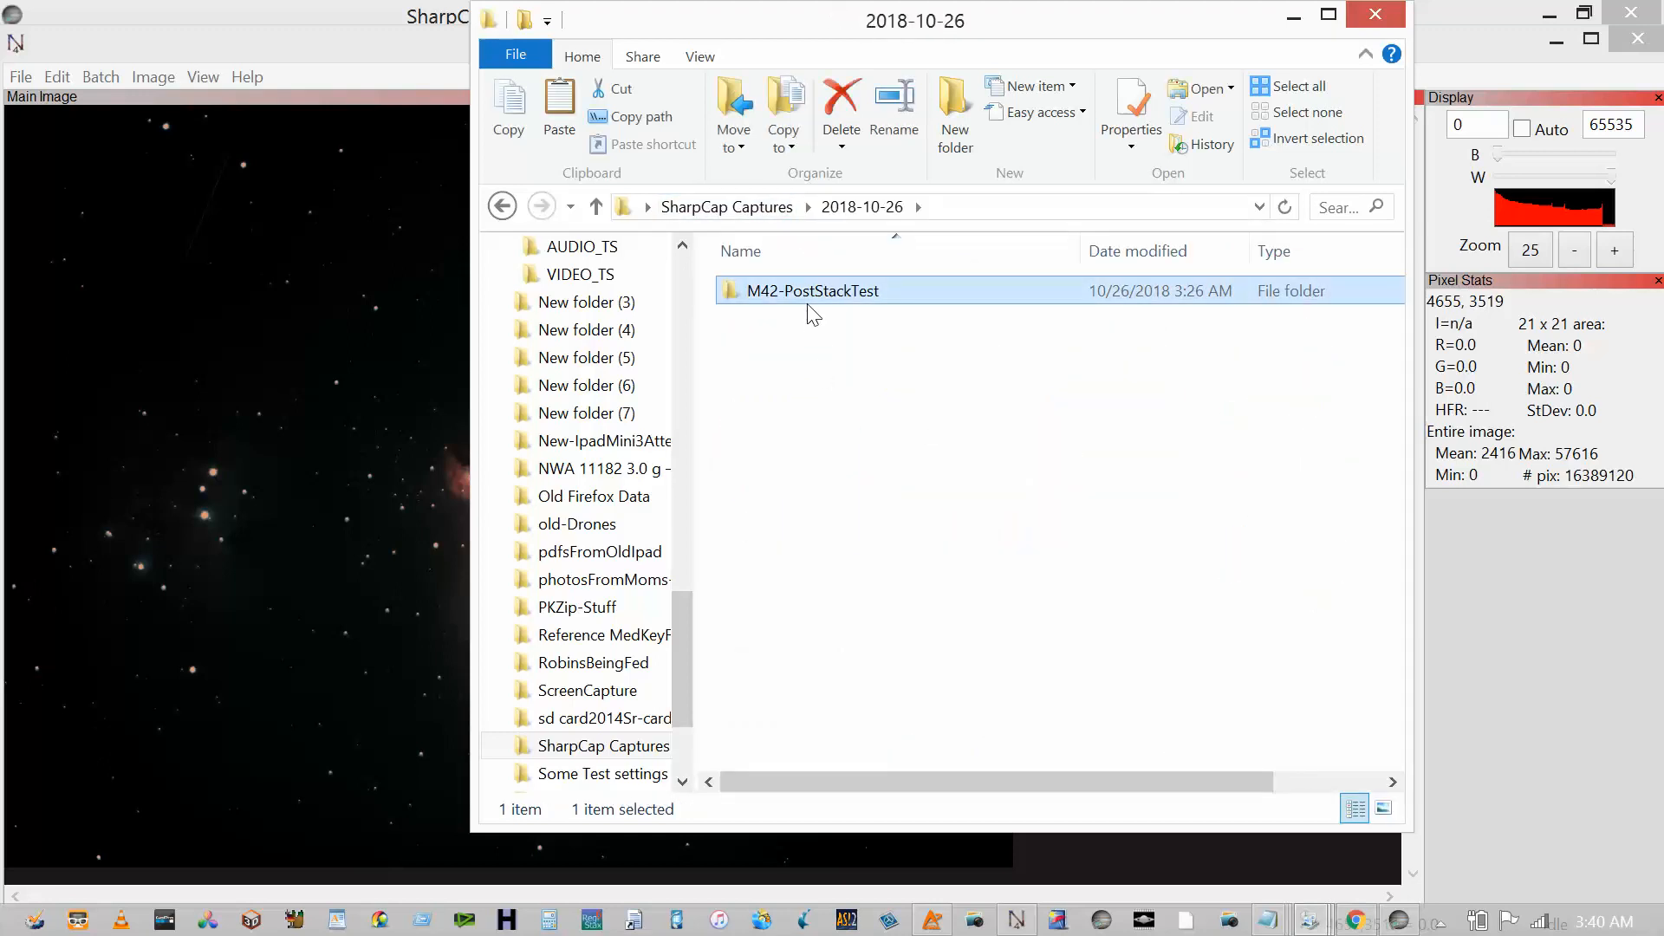
pyautogui.click(765, 539)
pyautogui.doubleClick(763, 535)
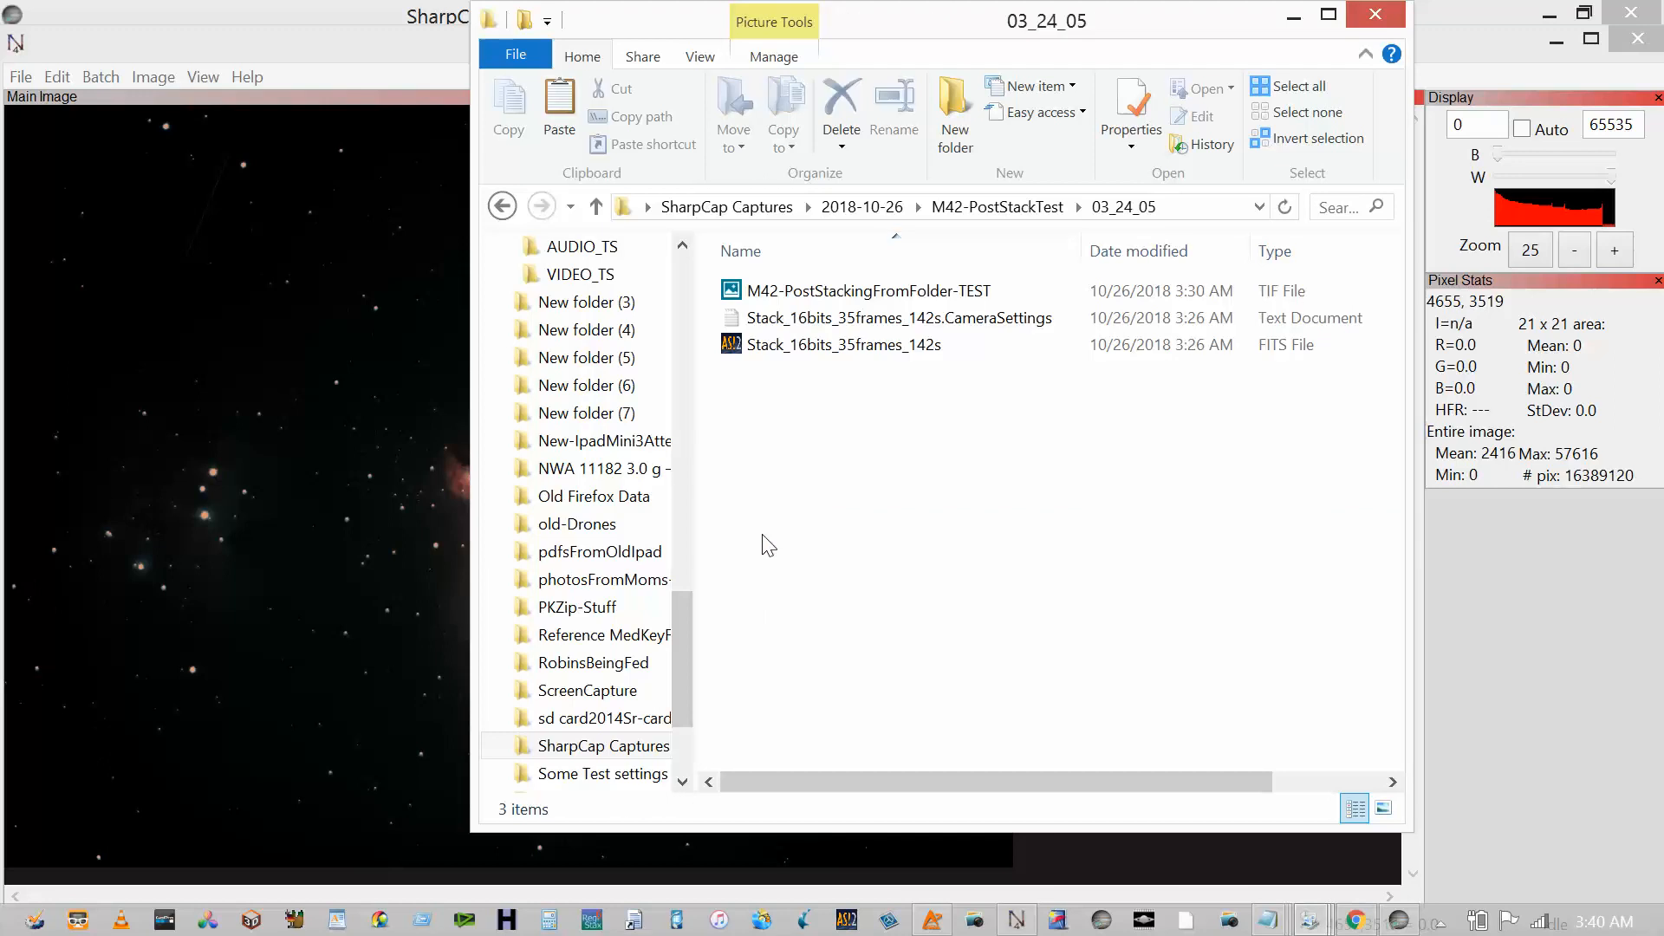
pyautogui.rightClick(765, 424)
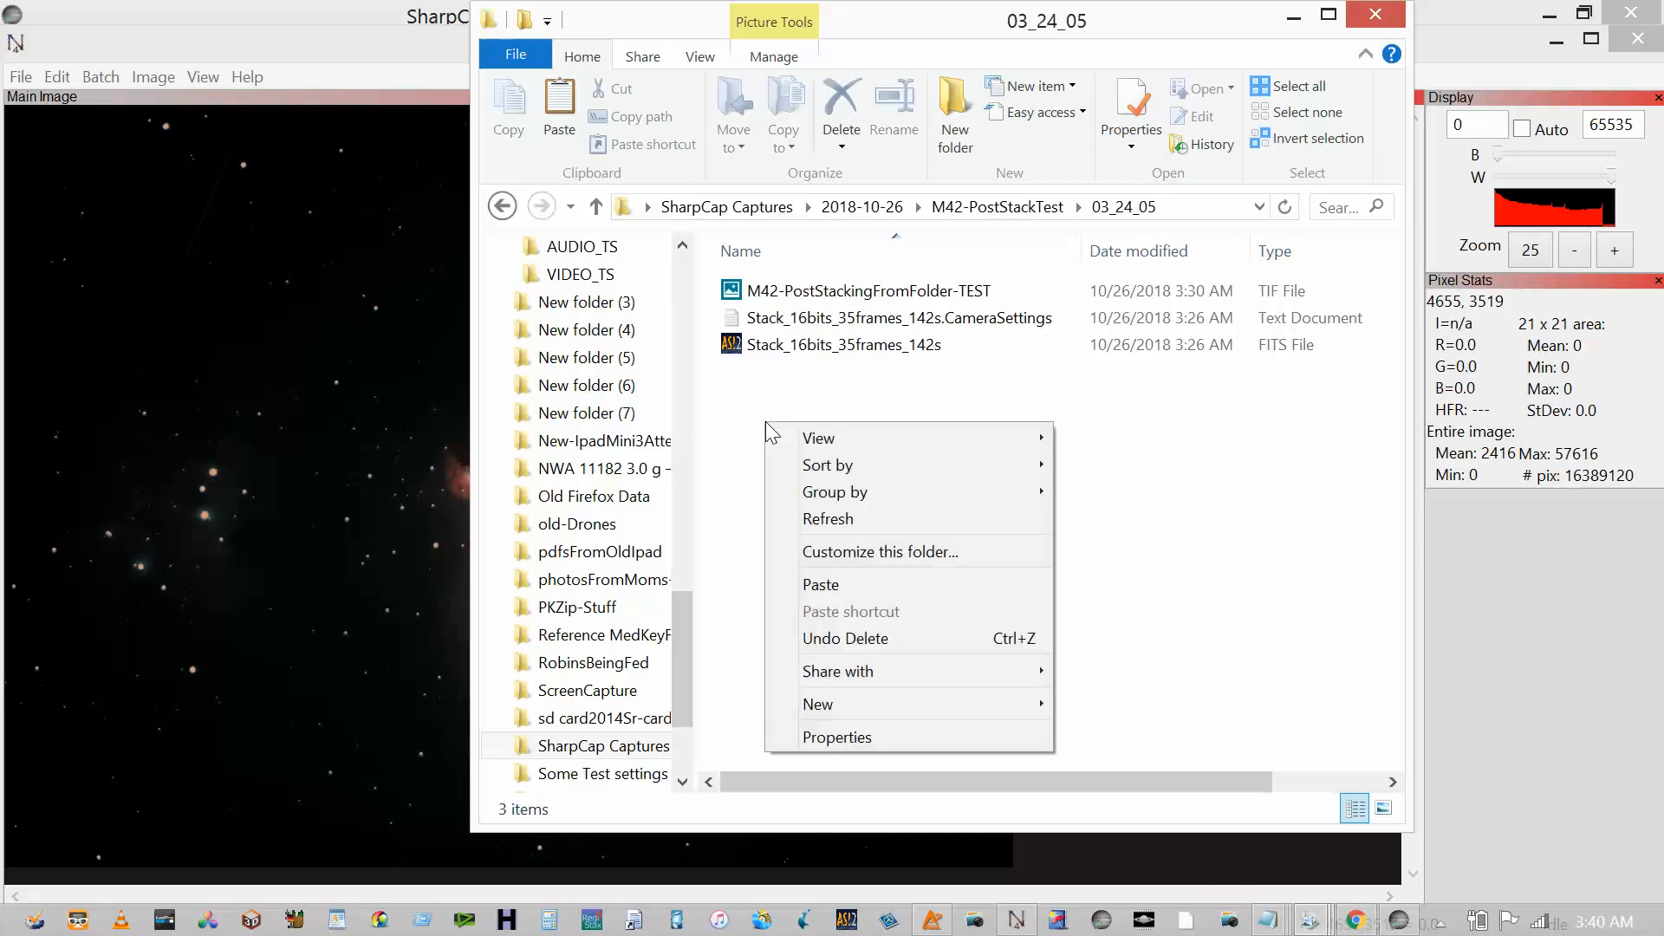
pyautogui.click(837, 585)
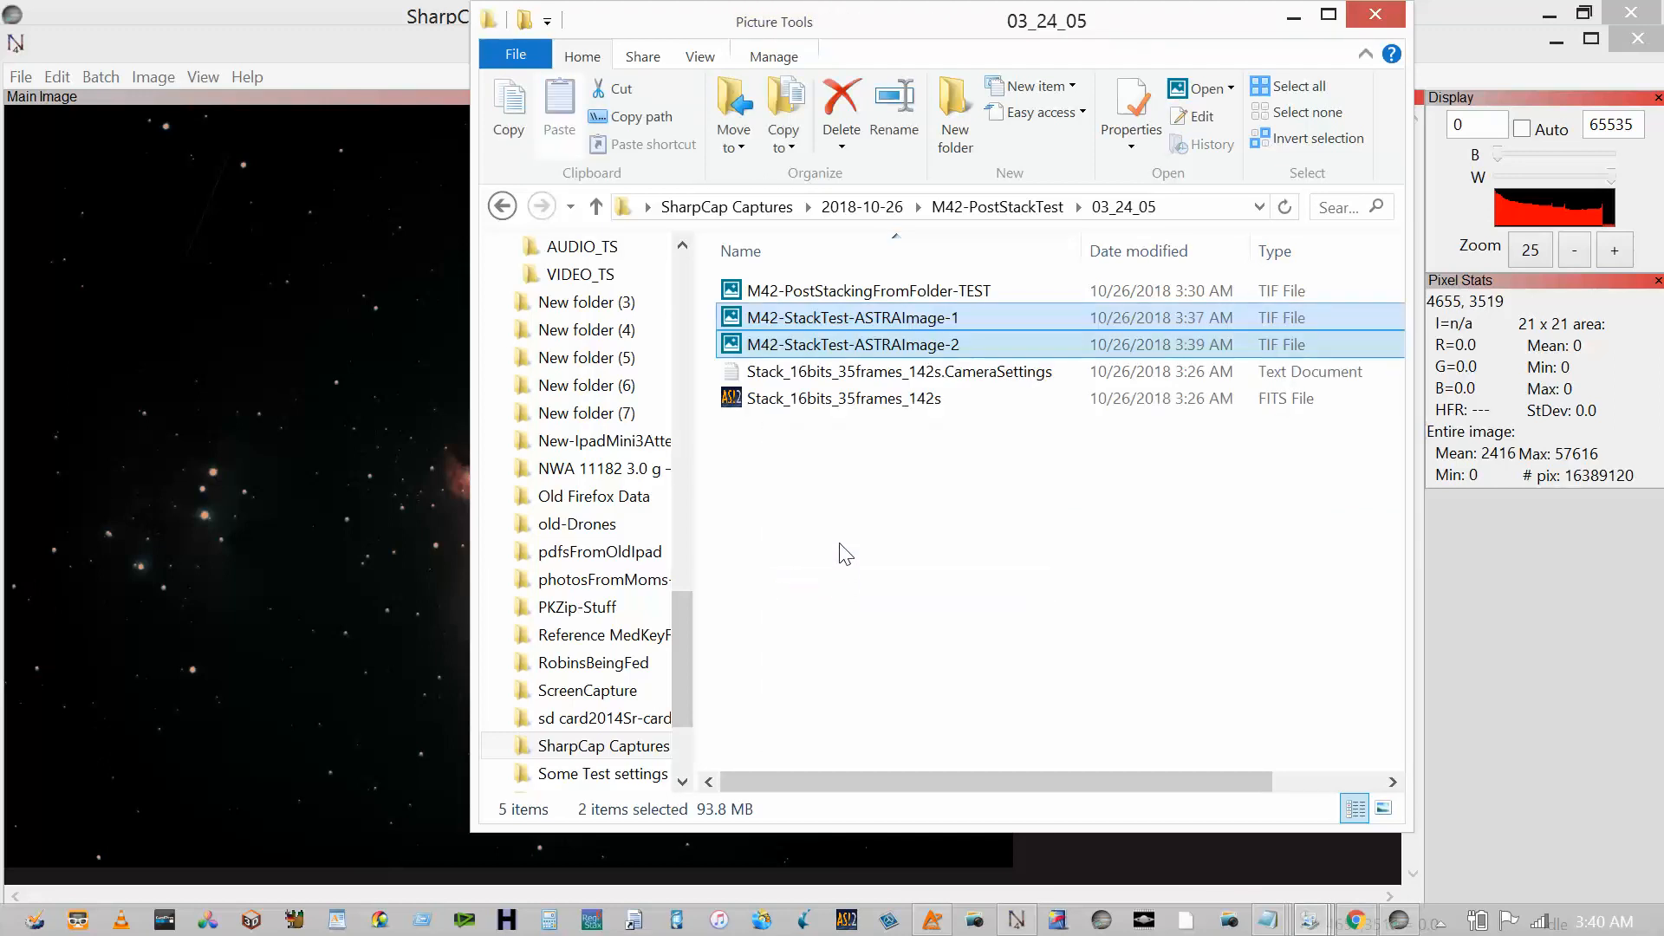
# - View M42-StackTest-ASTRAImage-1 and M42-StackTest-ASTRAImage-2 full screen, returning to the 03_24_05 folder
pyautogui.click(780, 322)
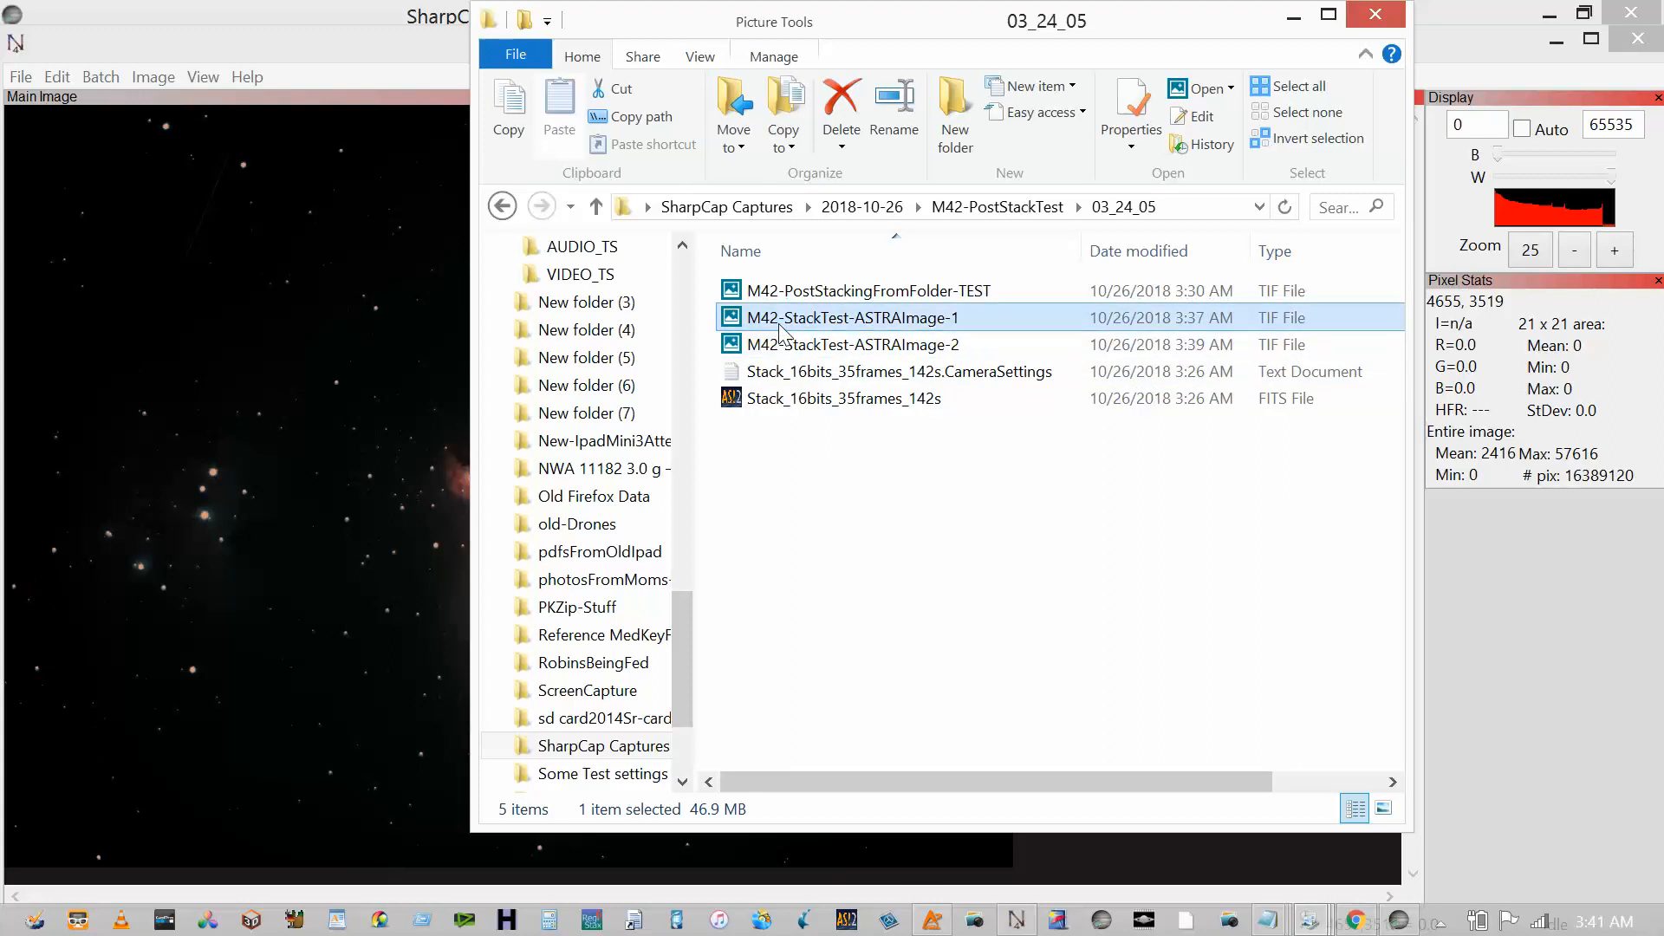
pyautogui.doubleClick(778, 322)
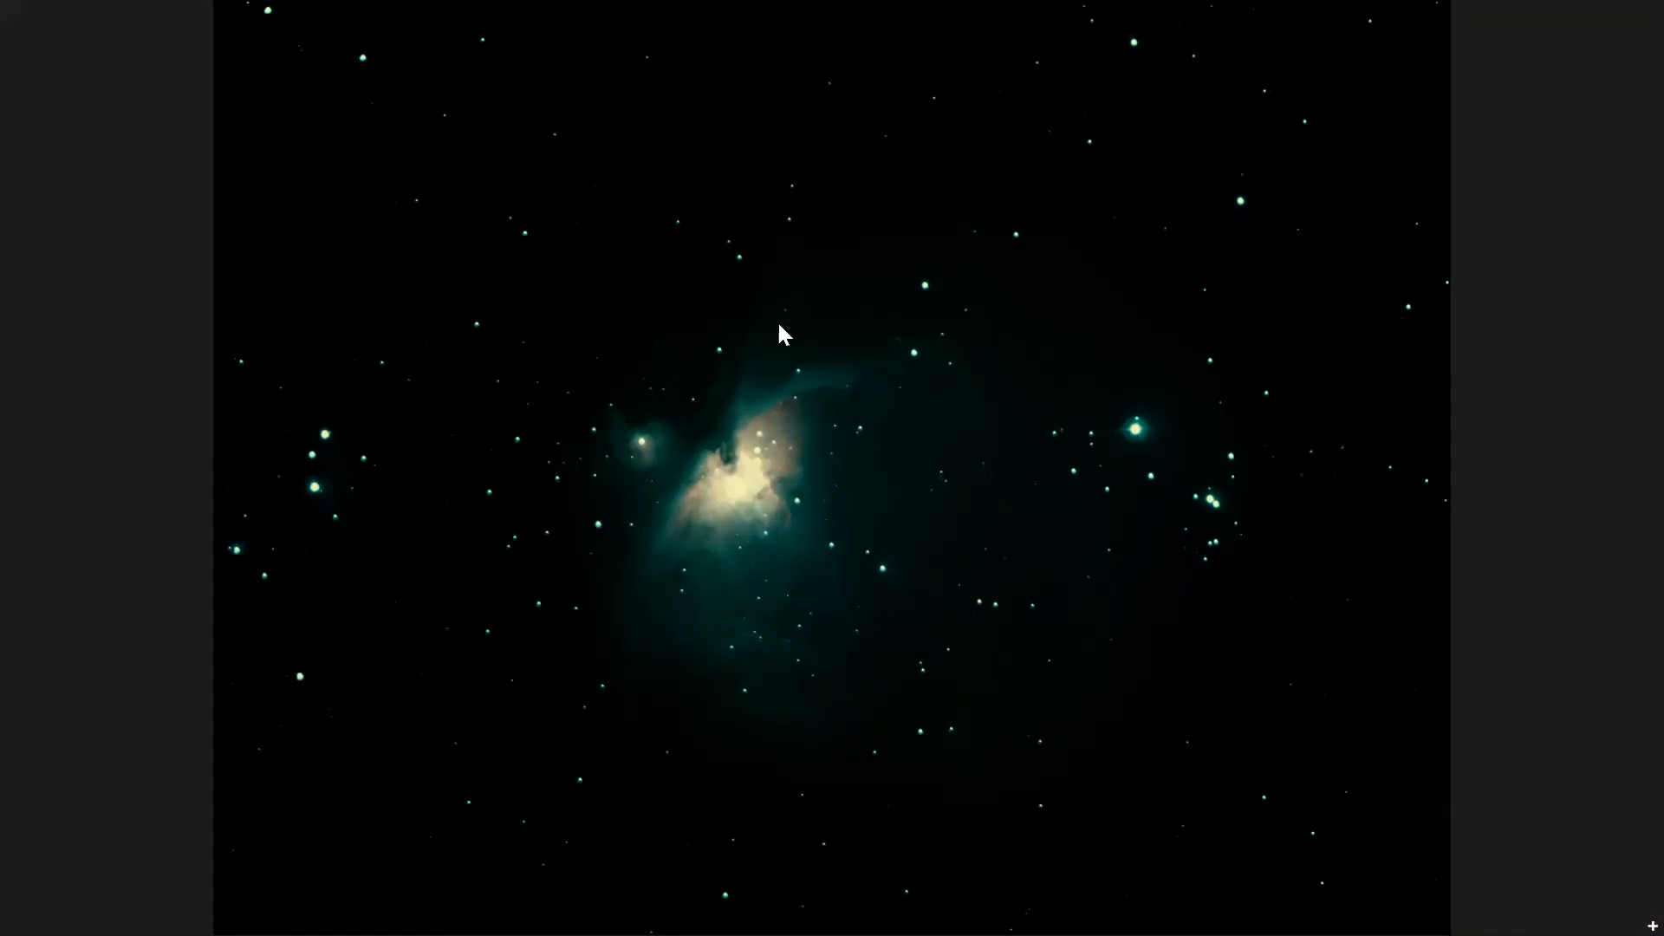
pyautogui.scroll(-1, 862, 317)
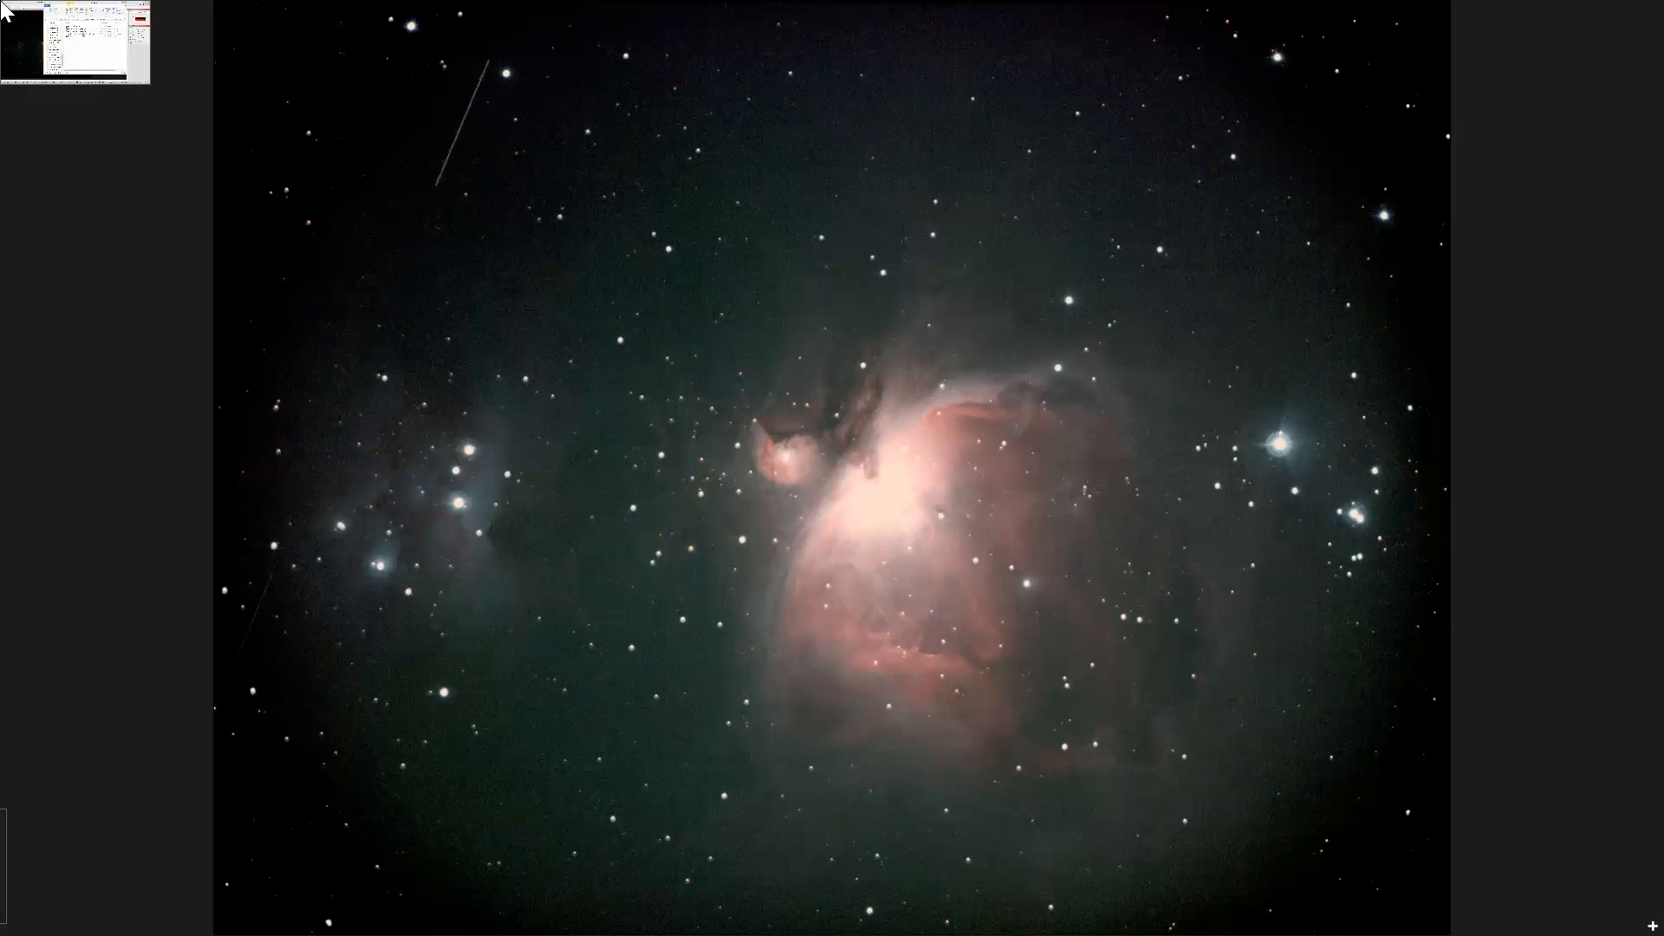
pyautogui.click(3, 9)
pyautogui.doubleClick(776, 343)
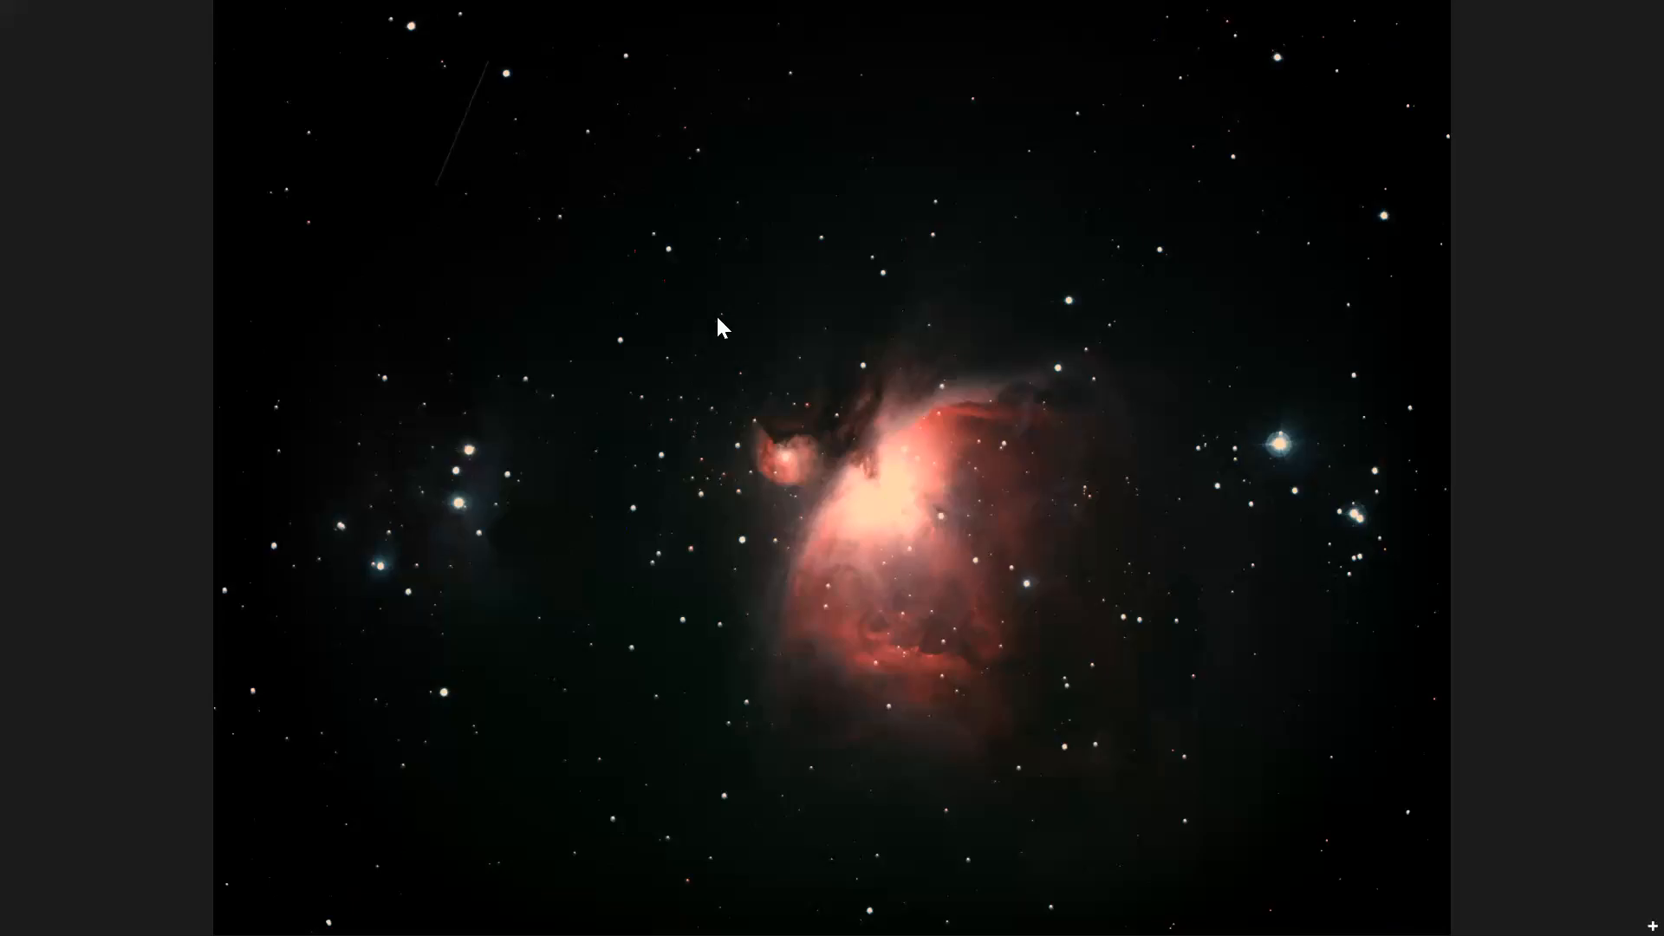
pyautogui.click(8, 13)
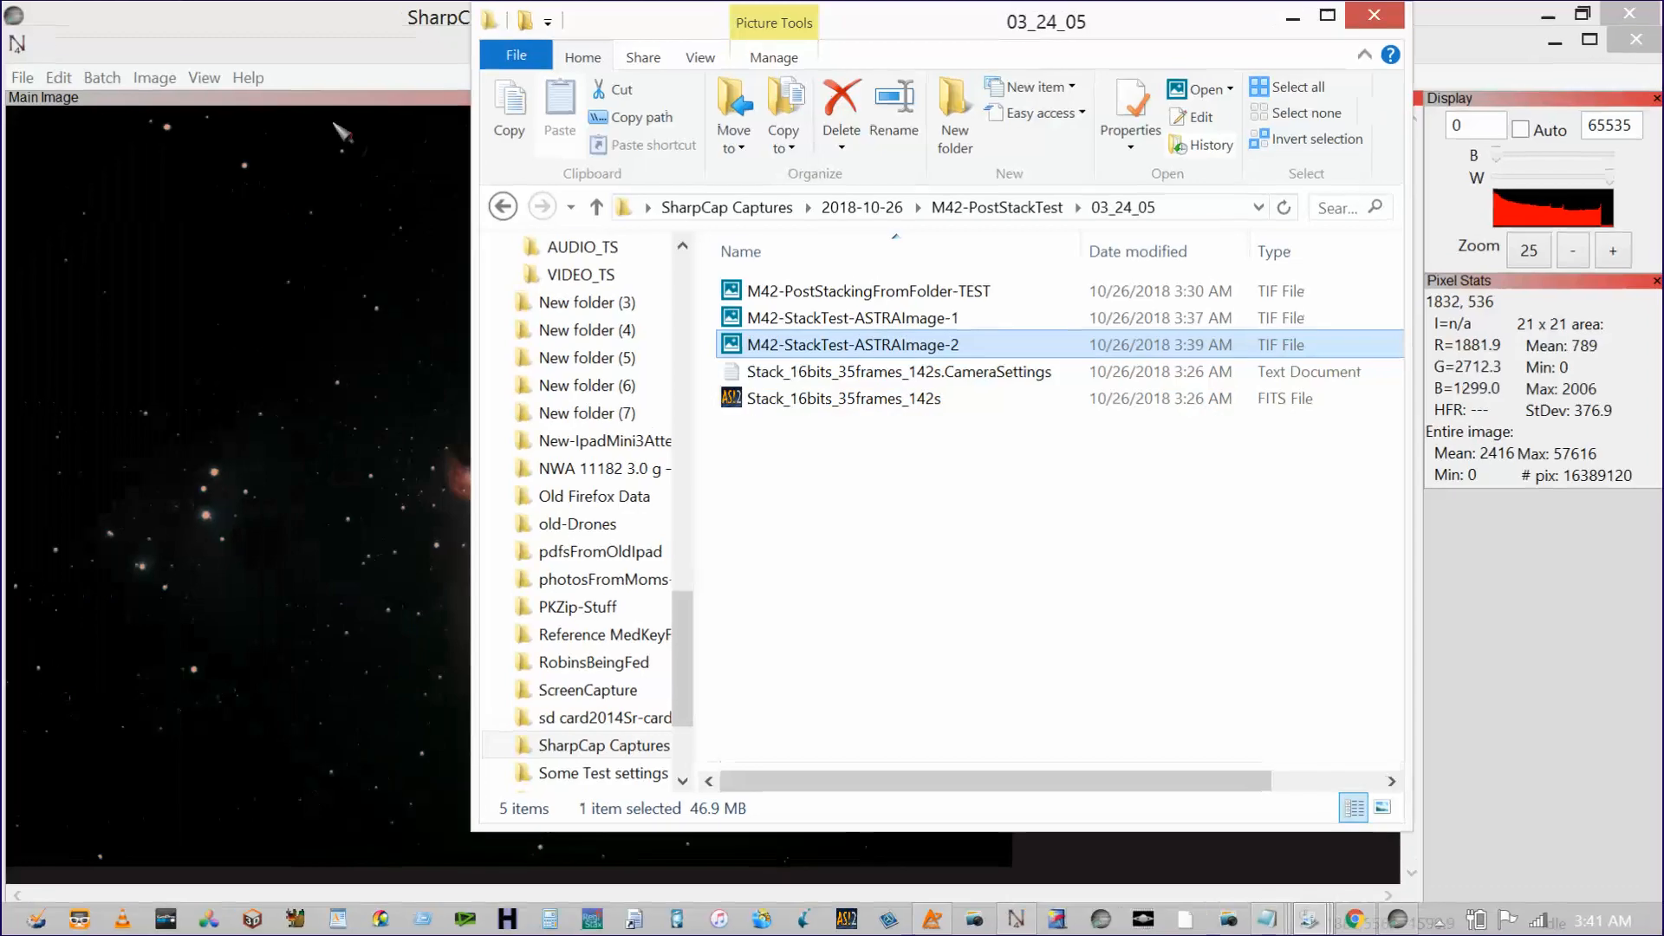
# - Select both M42-StackTest-ASTRAImage TIFF files in the 03_24_05 folder and launch Photomatix Pro
pyautogui.click(730, 321)
pyautogui.keyDown('shift'); pyautogui.click(741, 345); pyautogui.keyUp('shift')
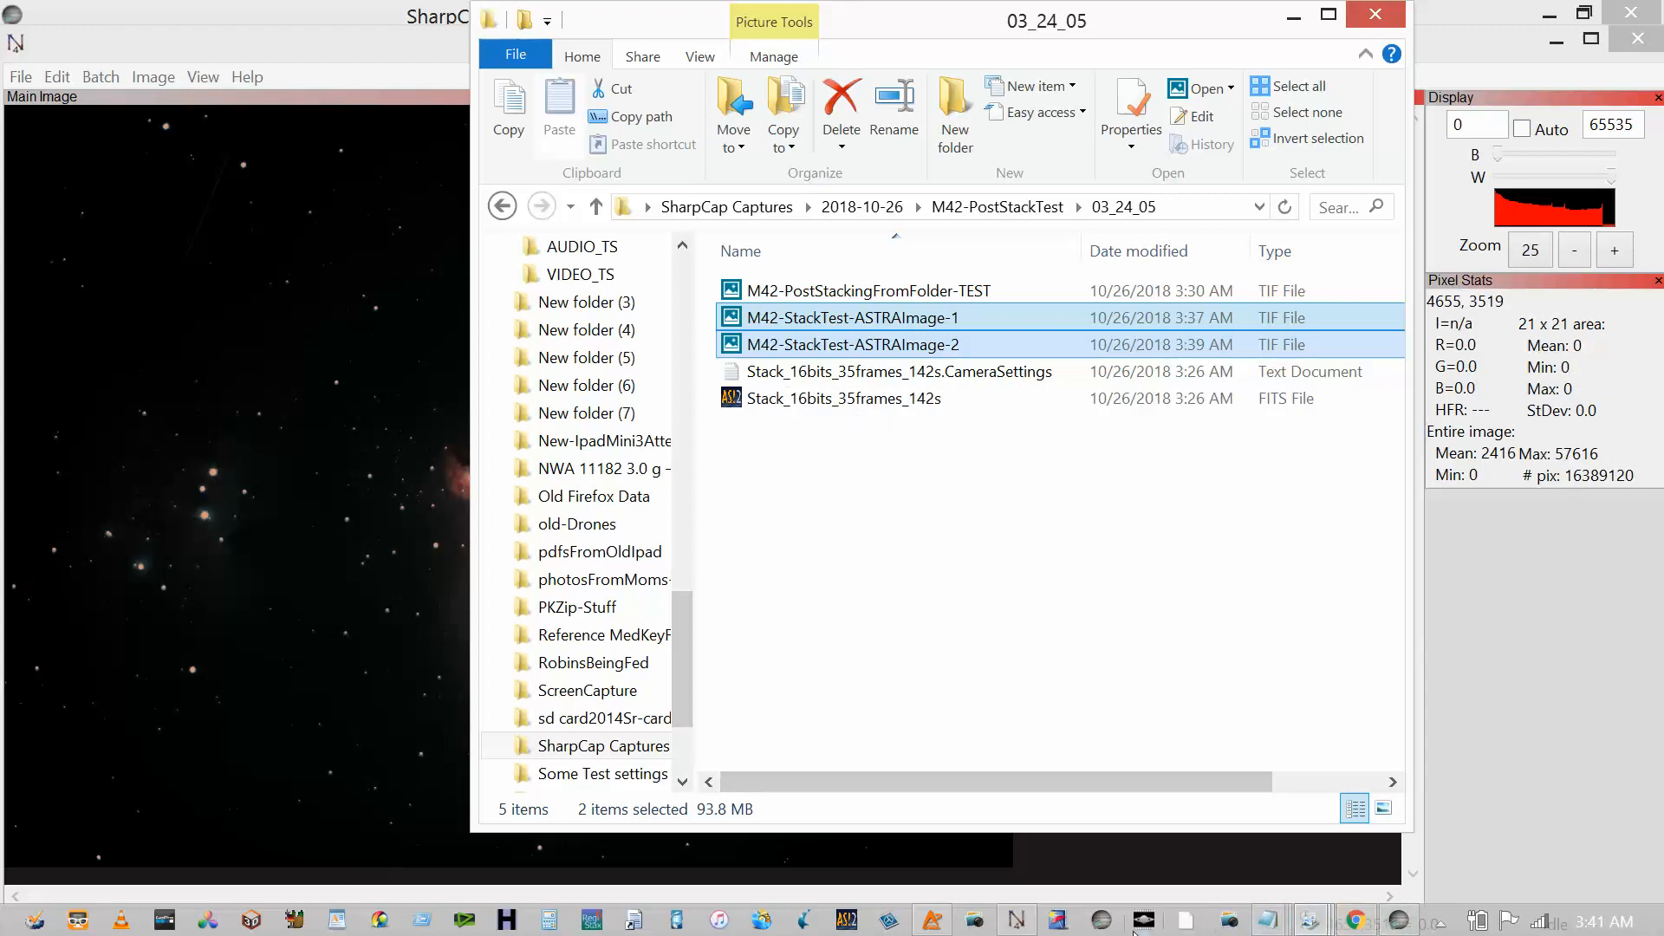
pyautogui.click(1061, 920)
# - Switch to SharpCap Pro, save the current M42 live stack, and minimize its window
pyautogui.click(1398, 919)
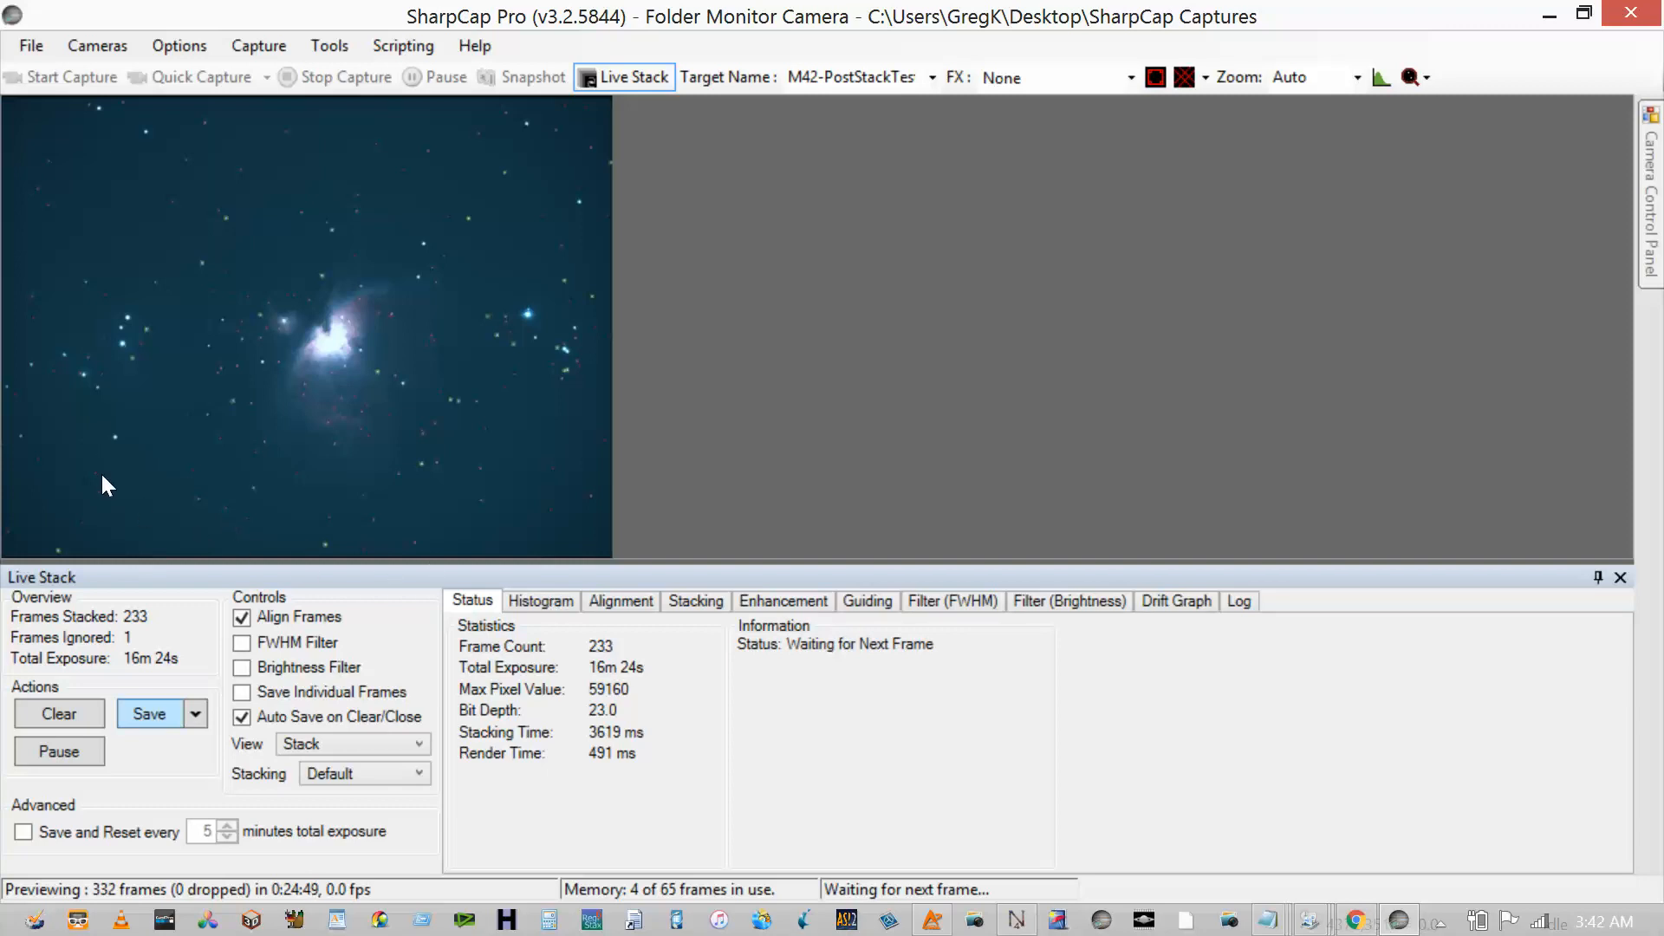
pyautogui.click(151, 714)
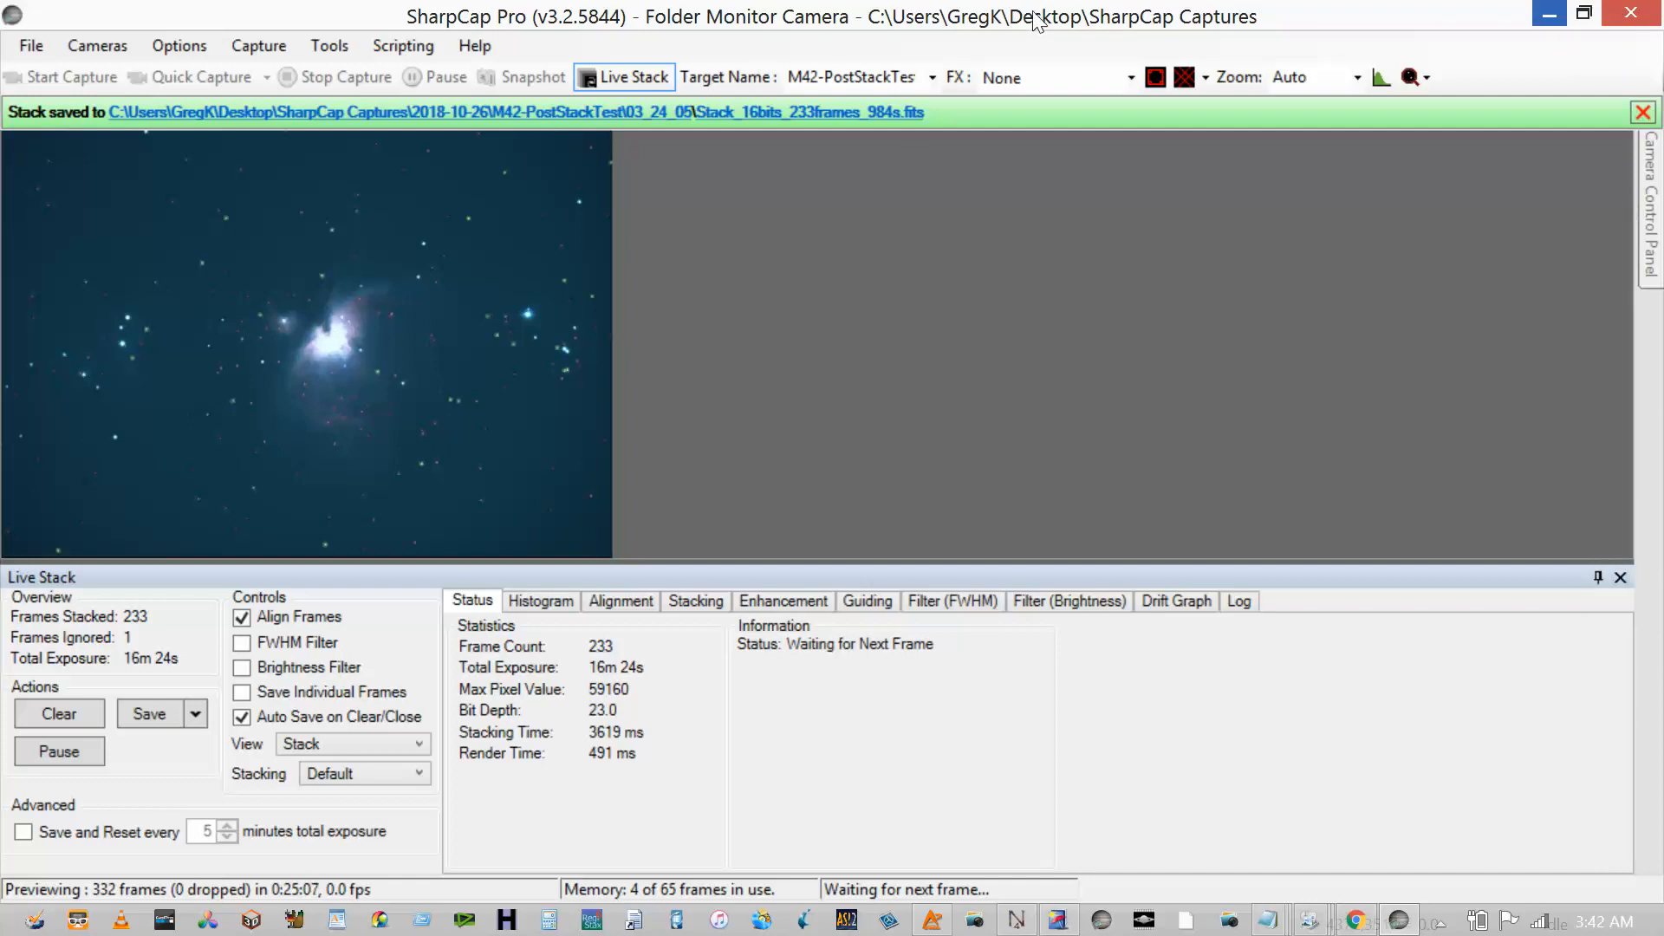
pyautogui.click(1549, 14)
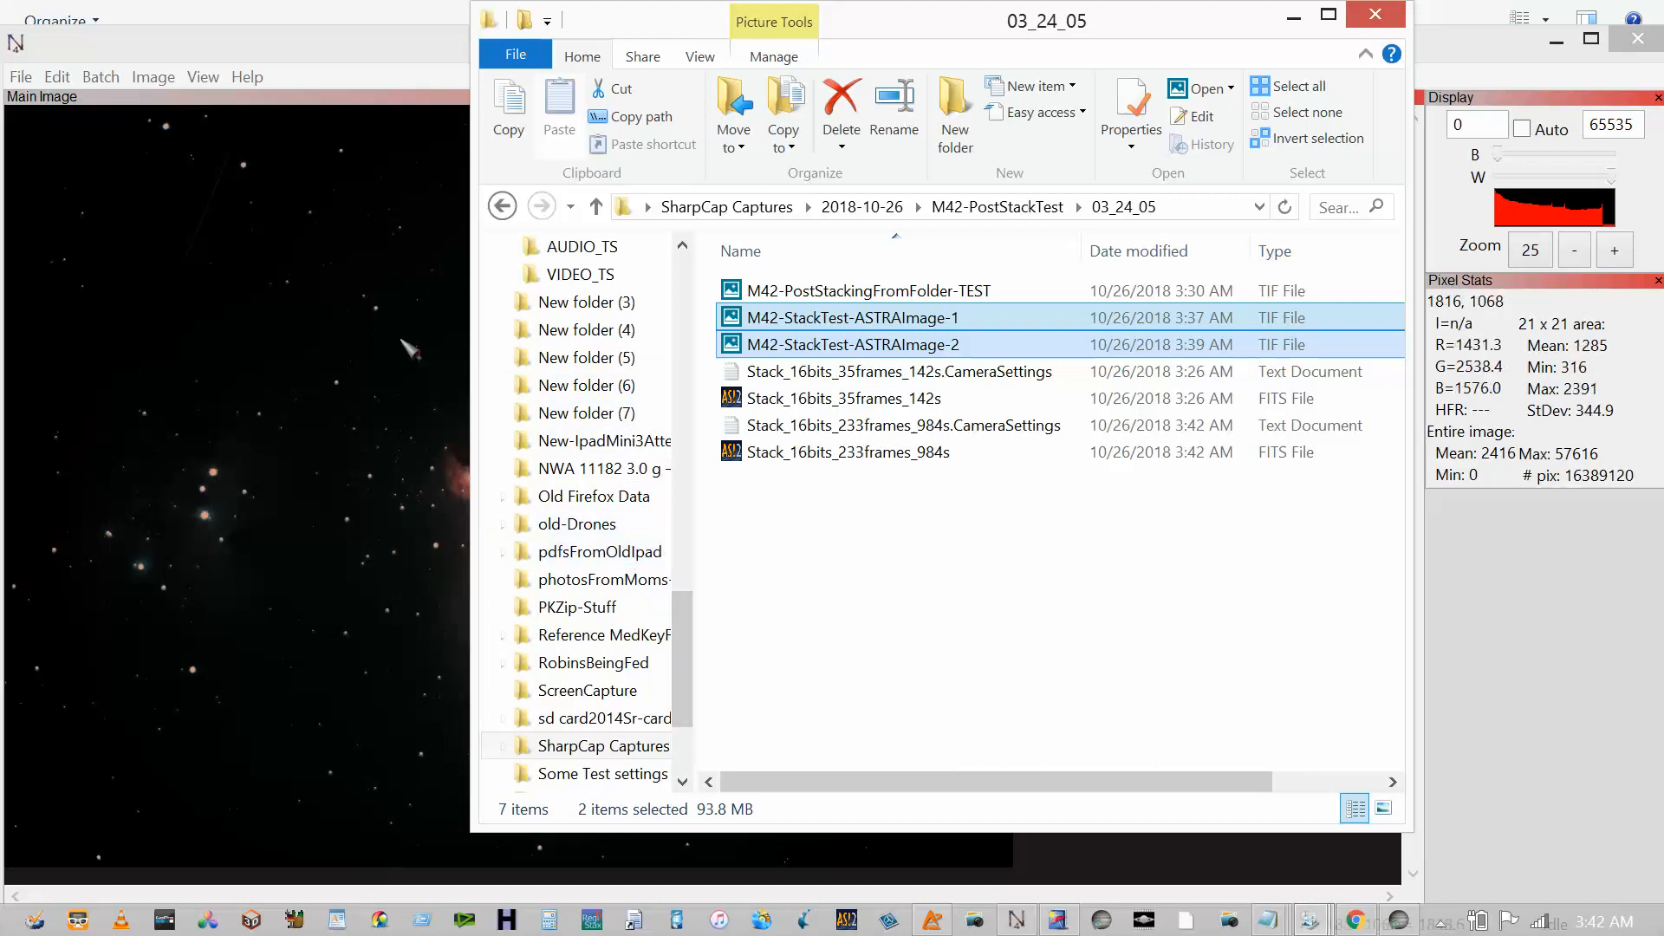
# - Switch to Photomatix Pro, dismiss its version updates window, and restore the main window to a smaller size so the folder's files are accessible
pyautogui.click(1057, 920)
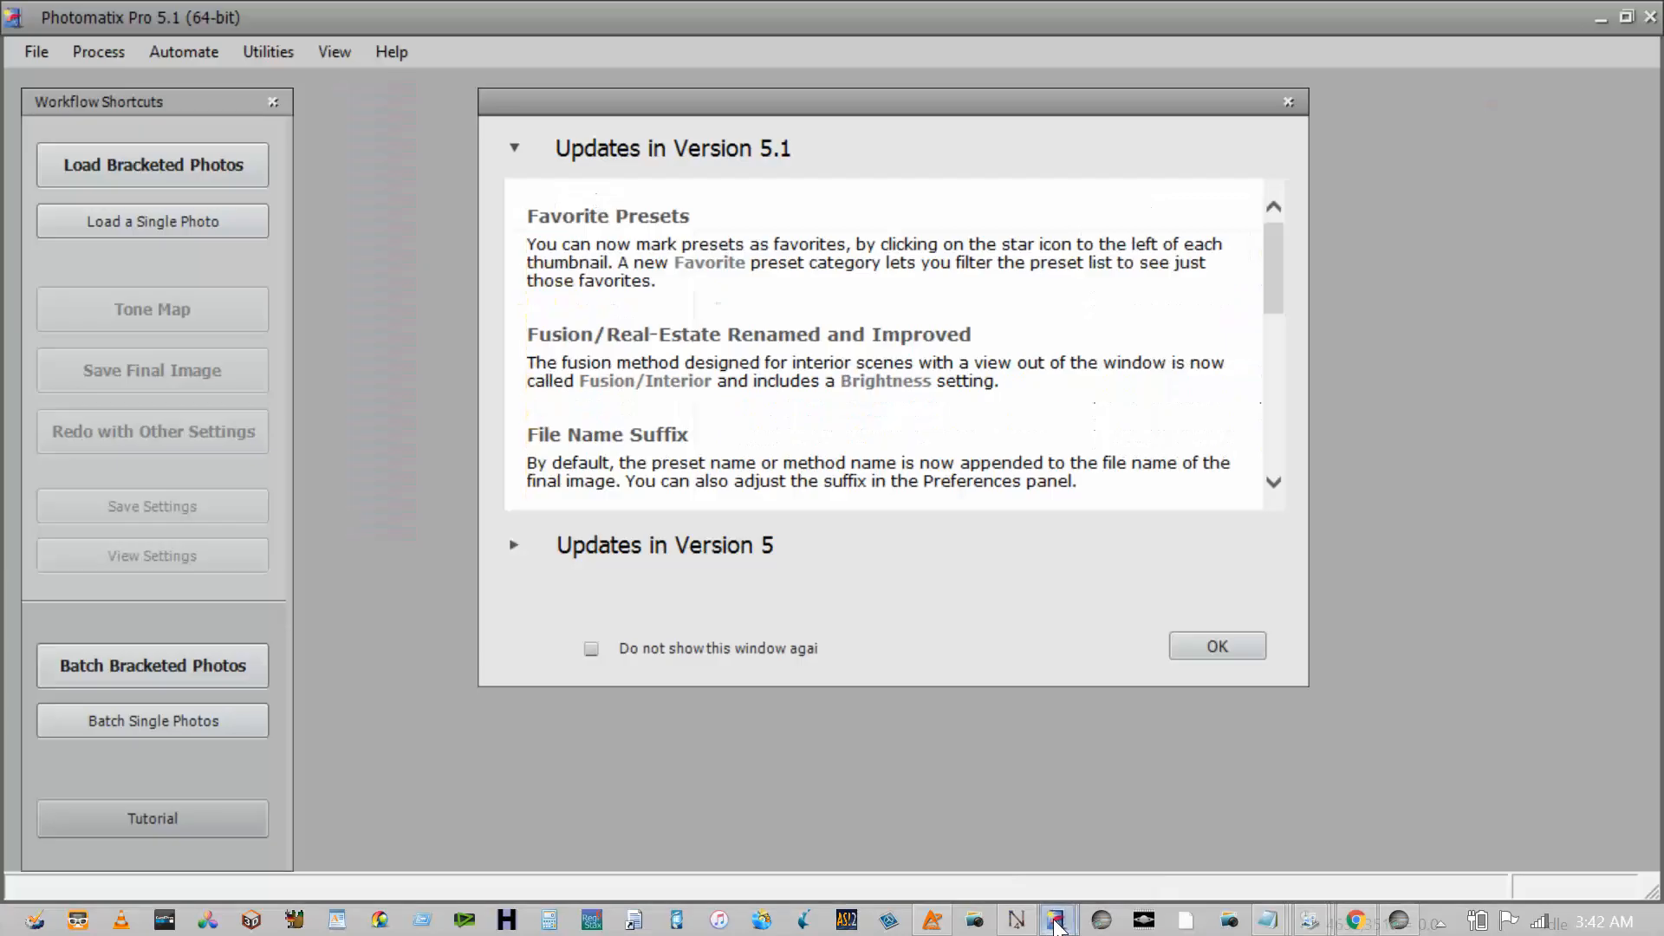
pyautogui.click(1209, 646)
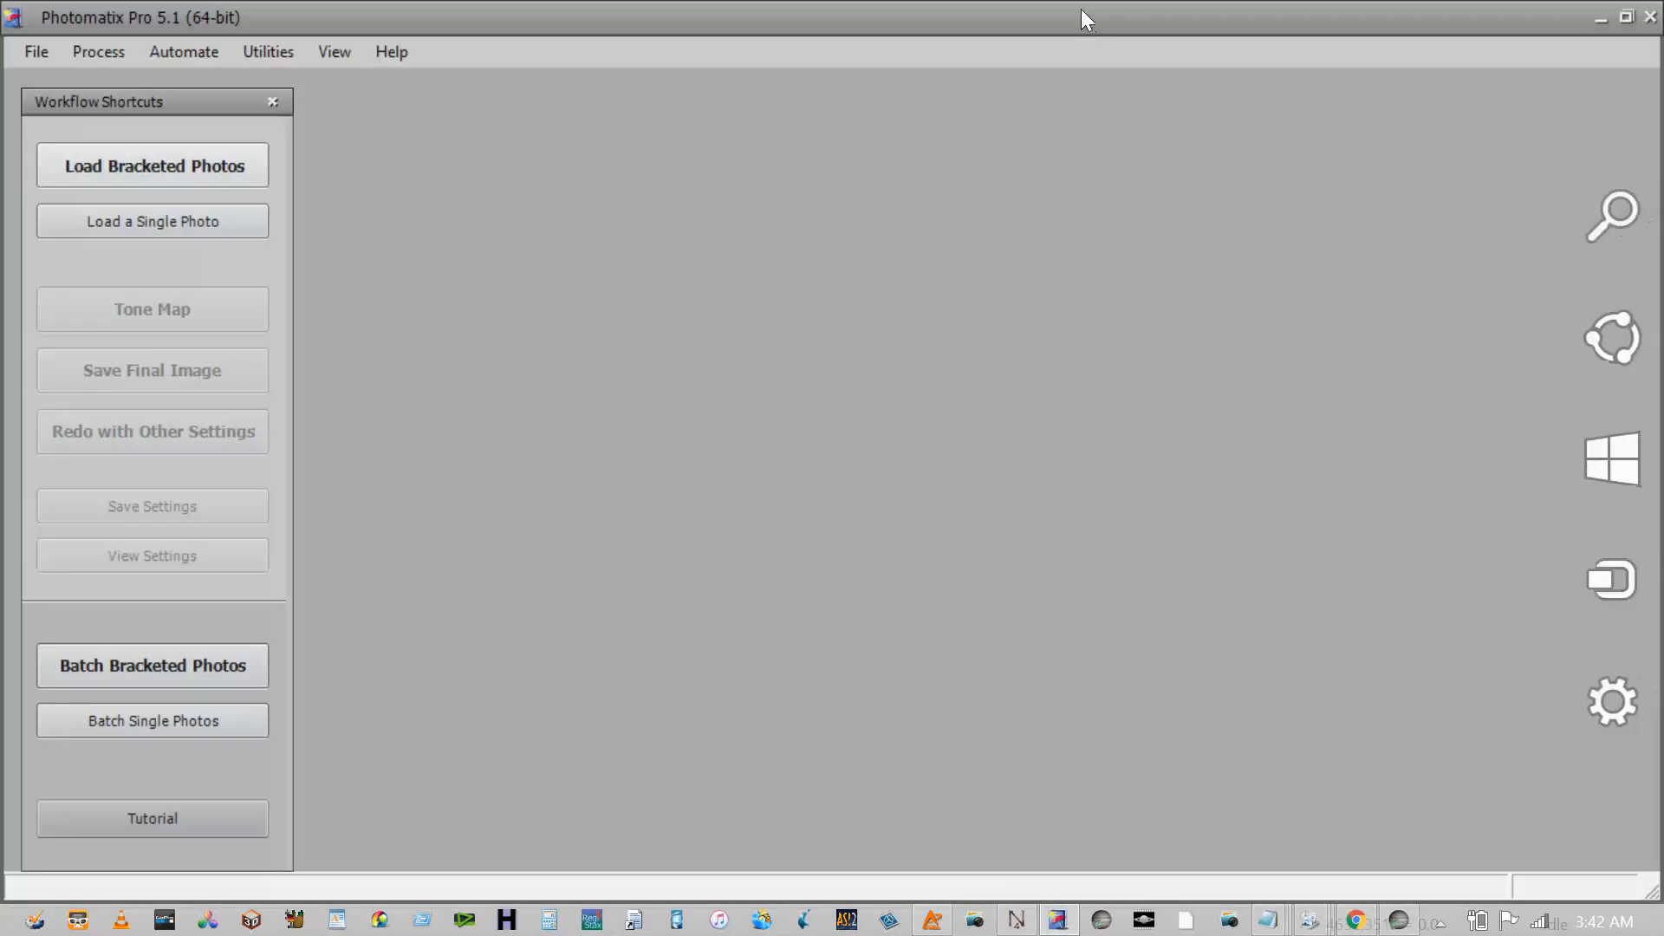
pyautogui.press('Return')
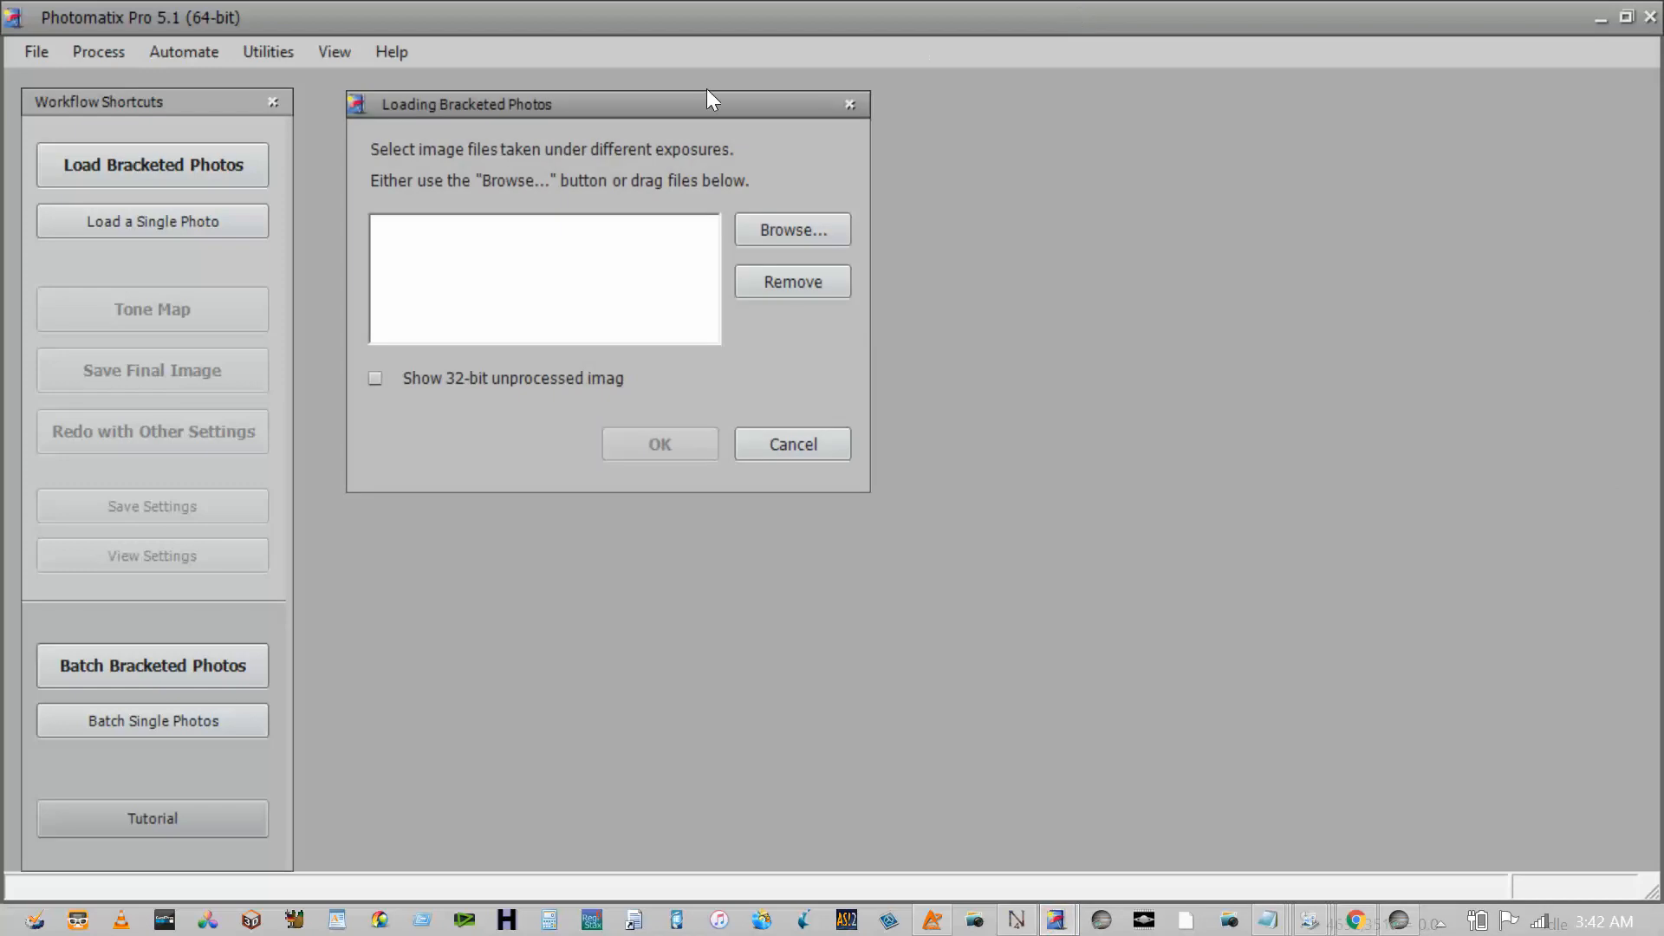
pyautogui.press('Escape')
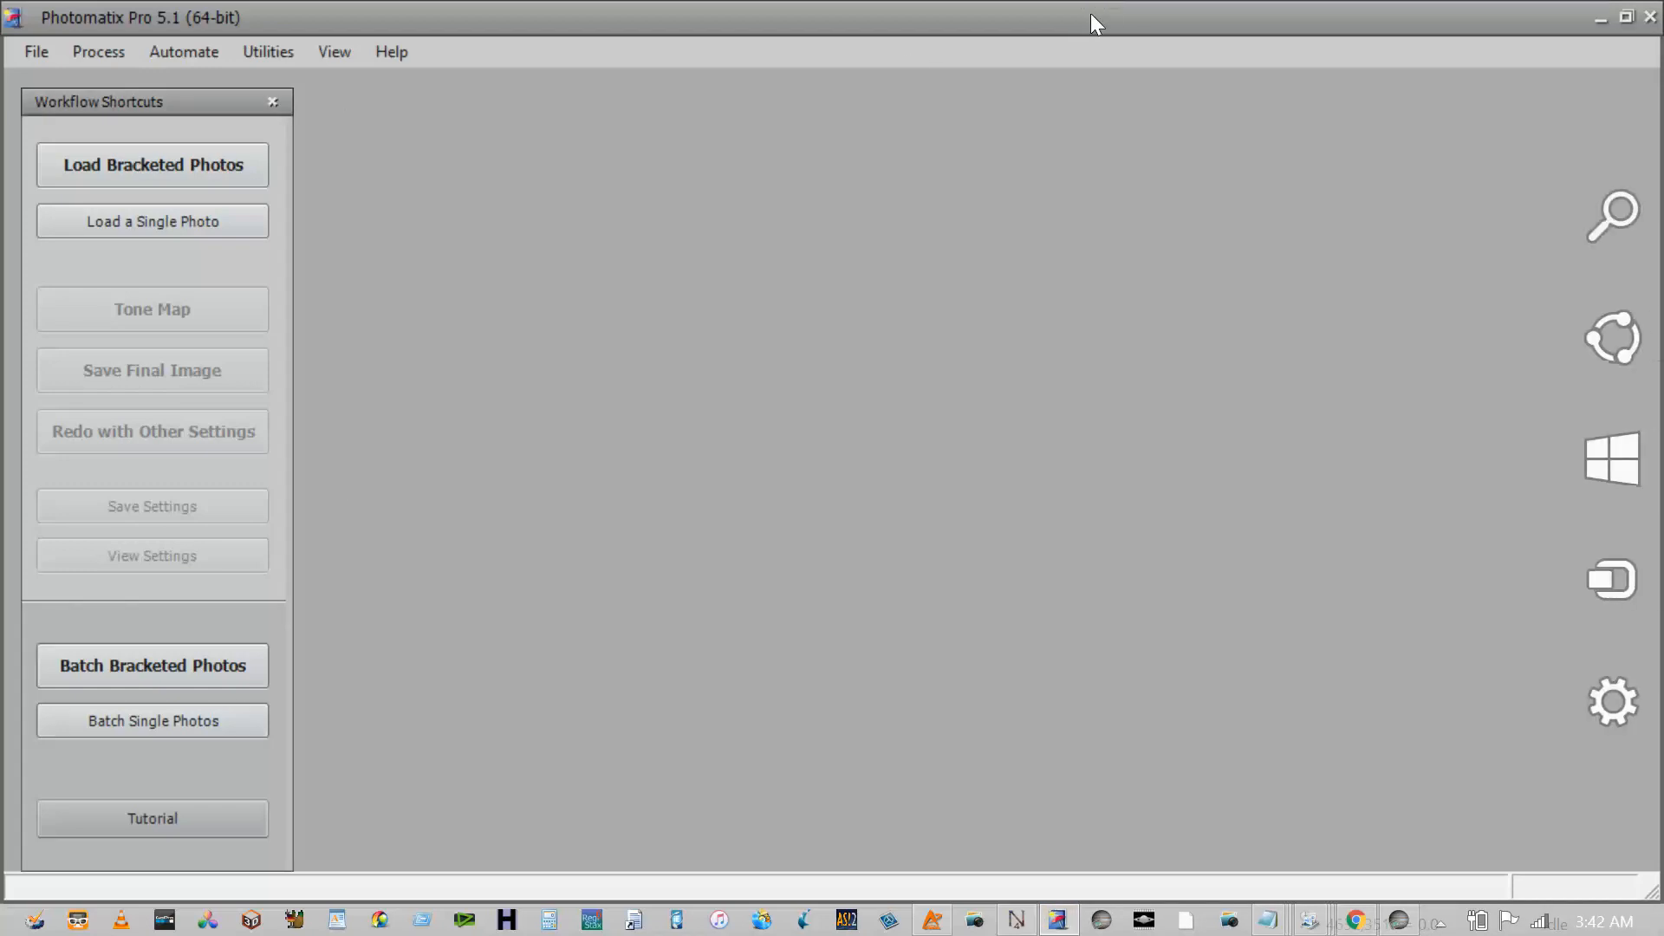
pyautogui.doubleClick(1092, 13)
pyautogui.press('Return')
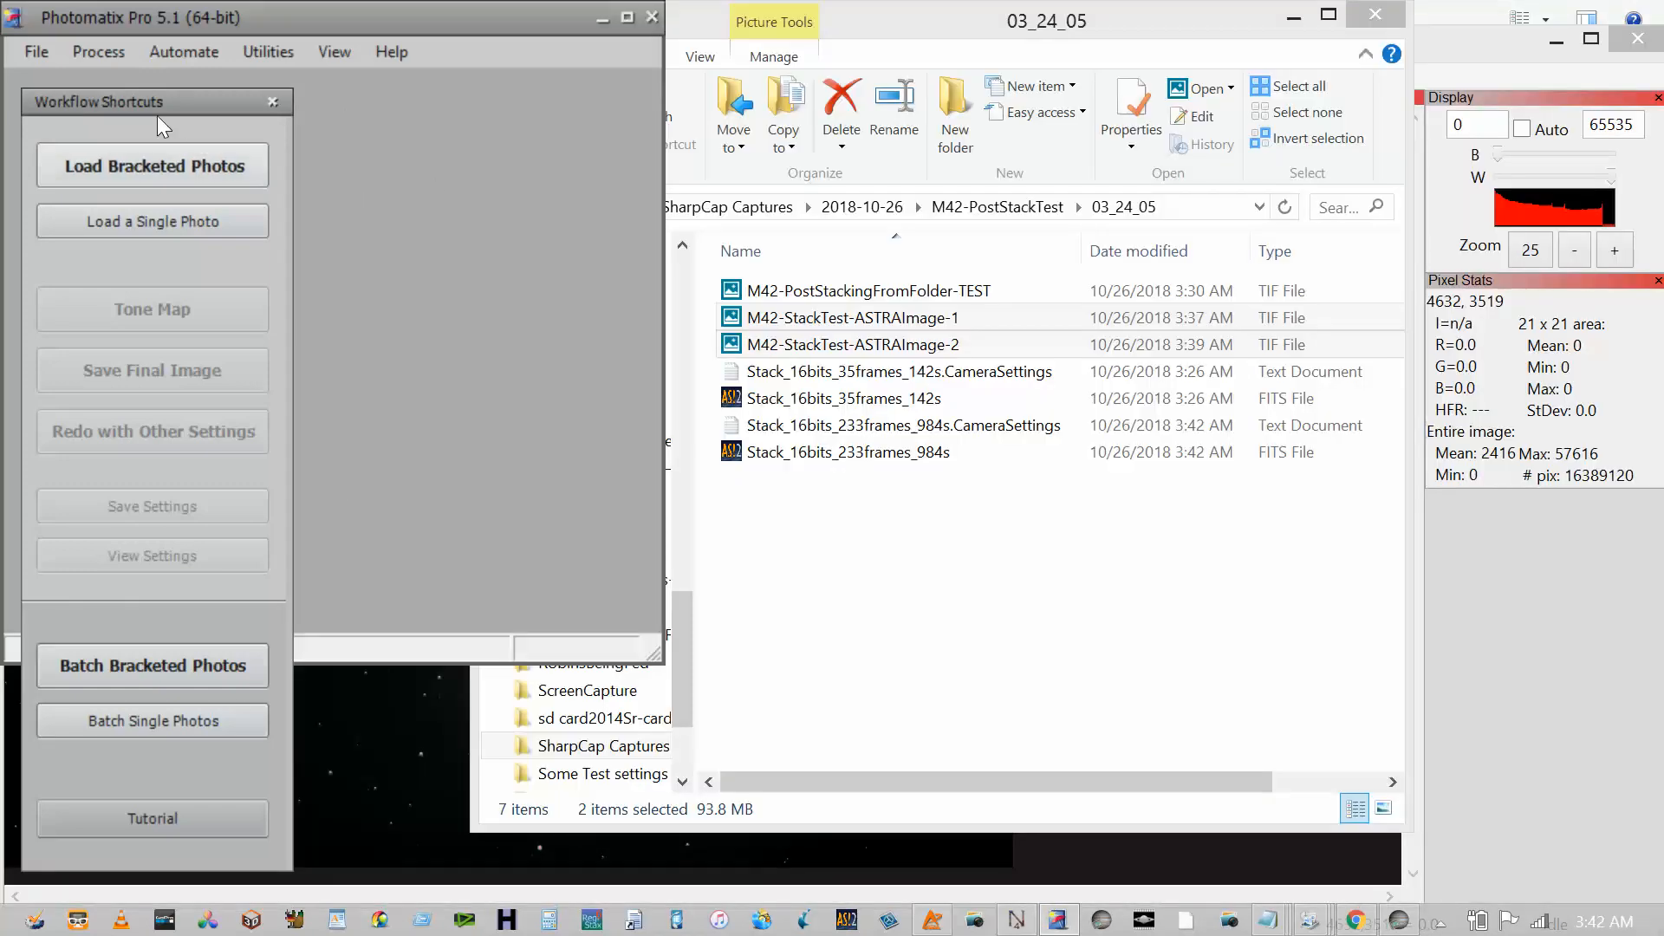
# - Load M42-StackTest-ASTRAImage-1 and M42-StackTest-ASTRAImage-2 into Photomatix Pro as bracketed photos and confirm the file list
pyautogui.moveTo(948, 321); pyautogui.dragTo(369, 178)
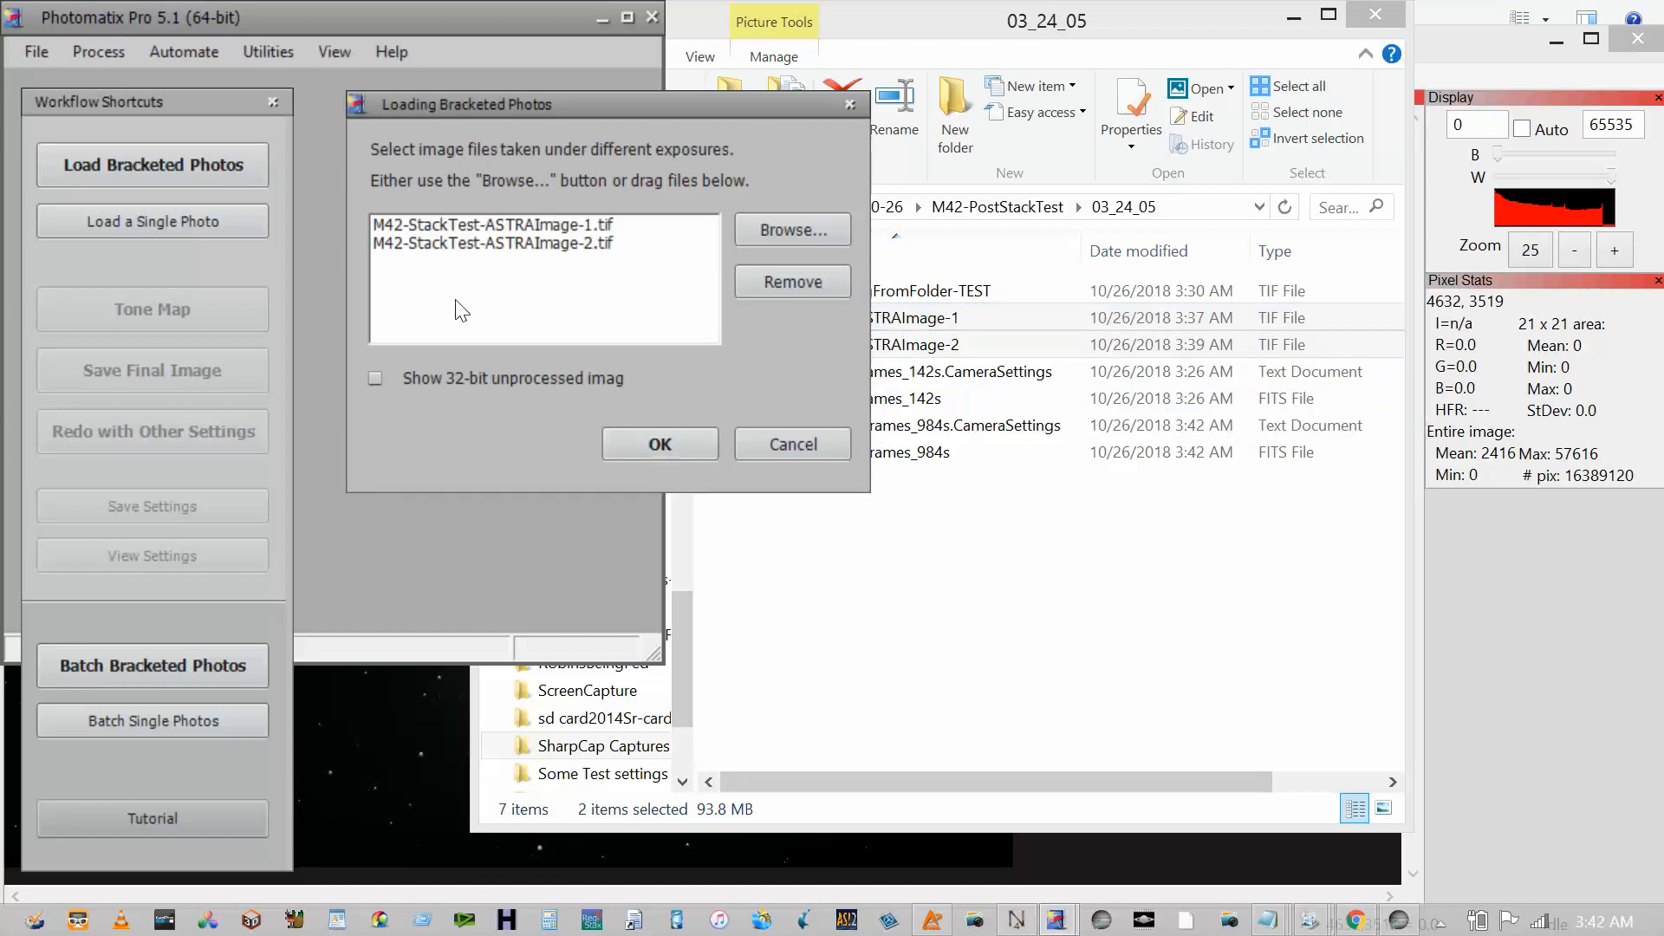
pyautogui.click(683, 447)
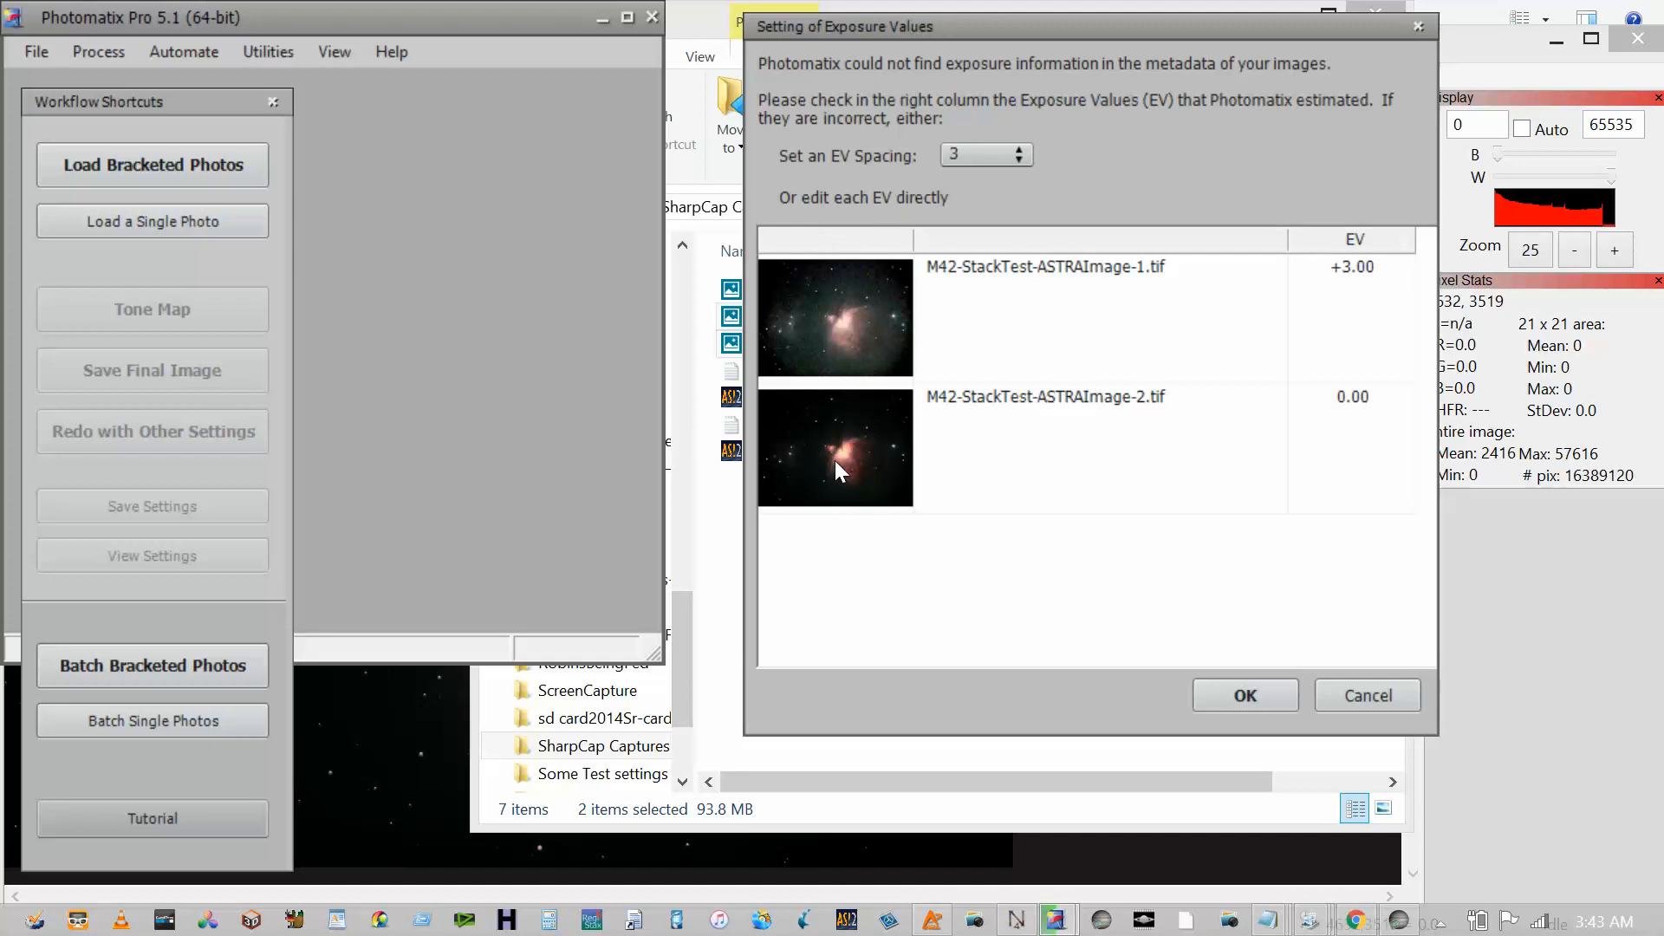
# - Accept the exposure values with an EV spacing of 3, and align and merge the two images to HDR with the existing options
pyautogui.press('Return')
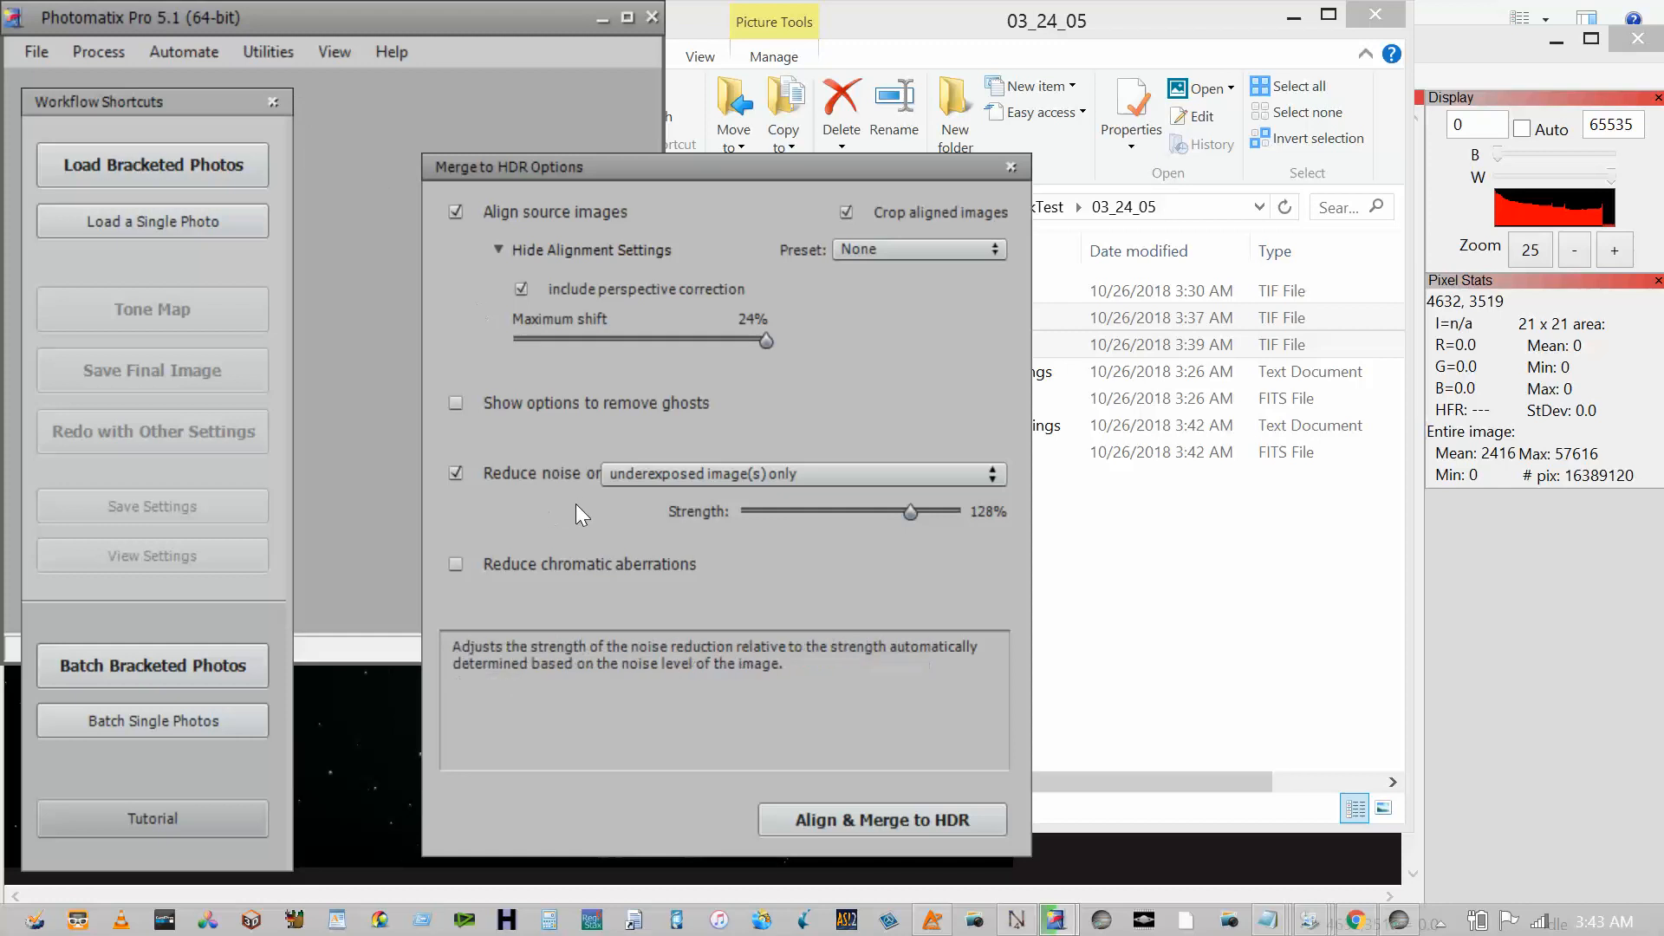
pyautogui.click(903, 821)
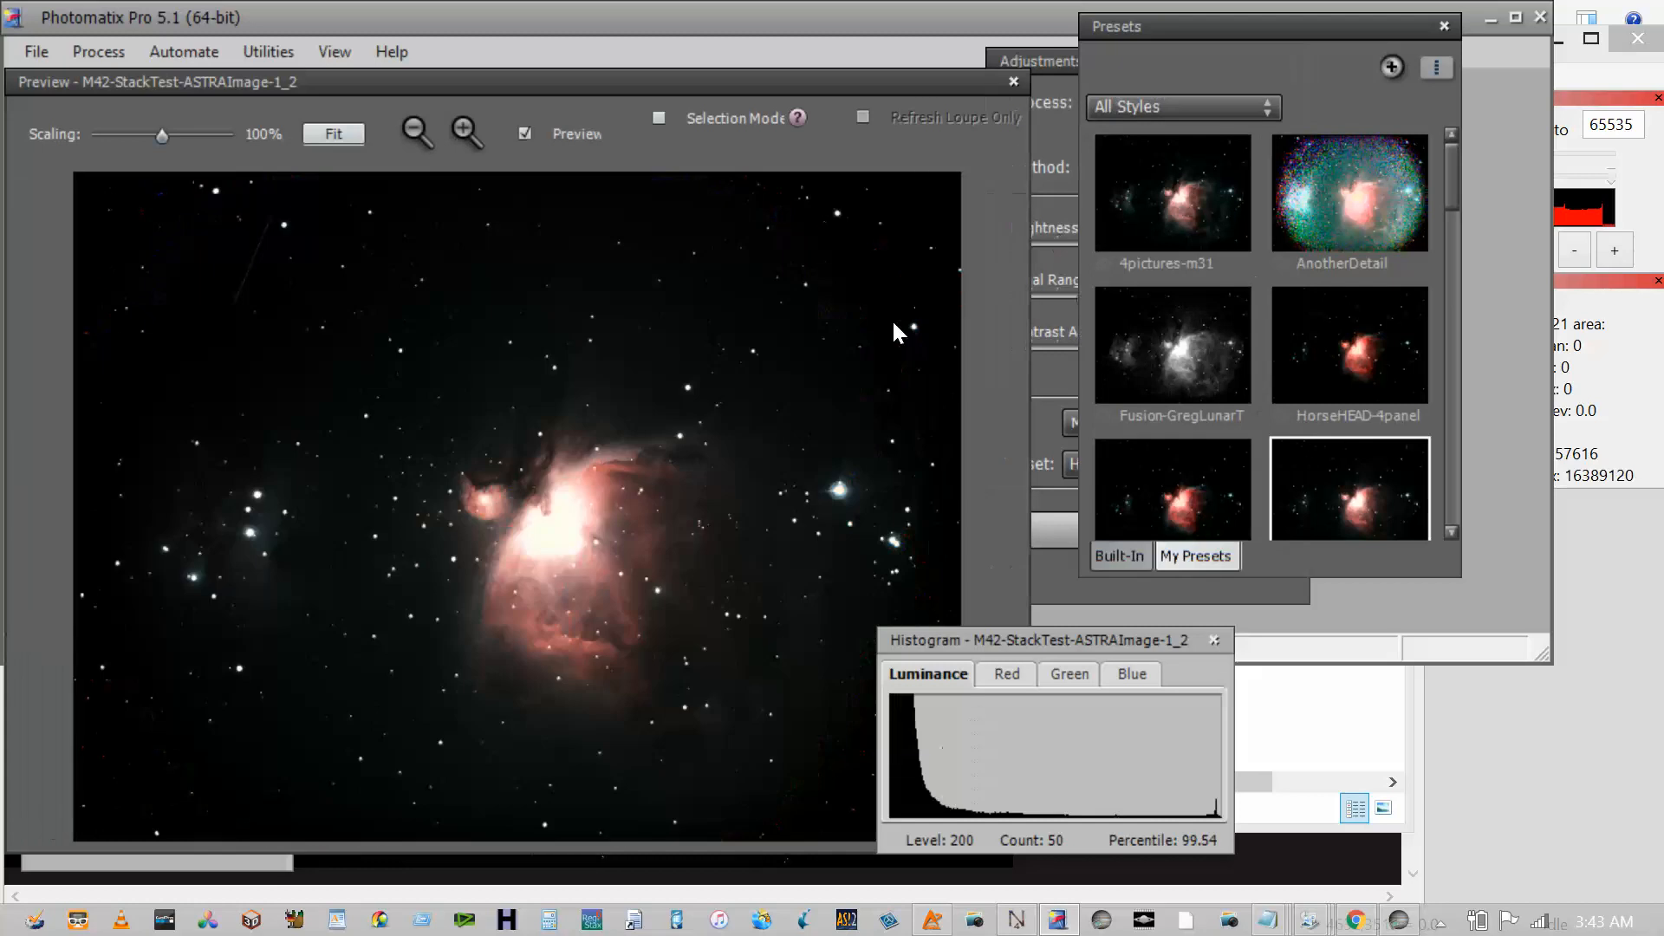
# - Compare the mars21 and m42-mergeFromIp presets, settle on mars21, and arrange the windows so the preview and adjustments are accessible
pyautogui.scroll(-5, 971, 326)
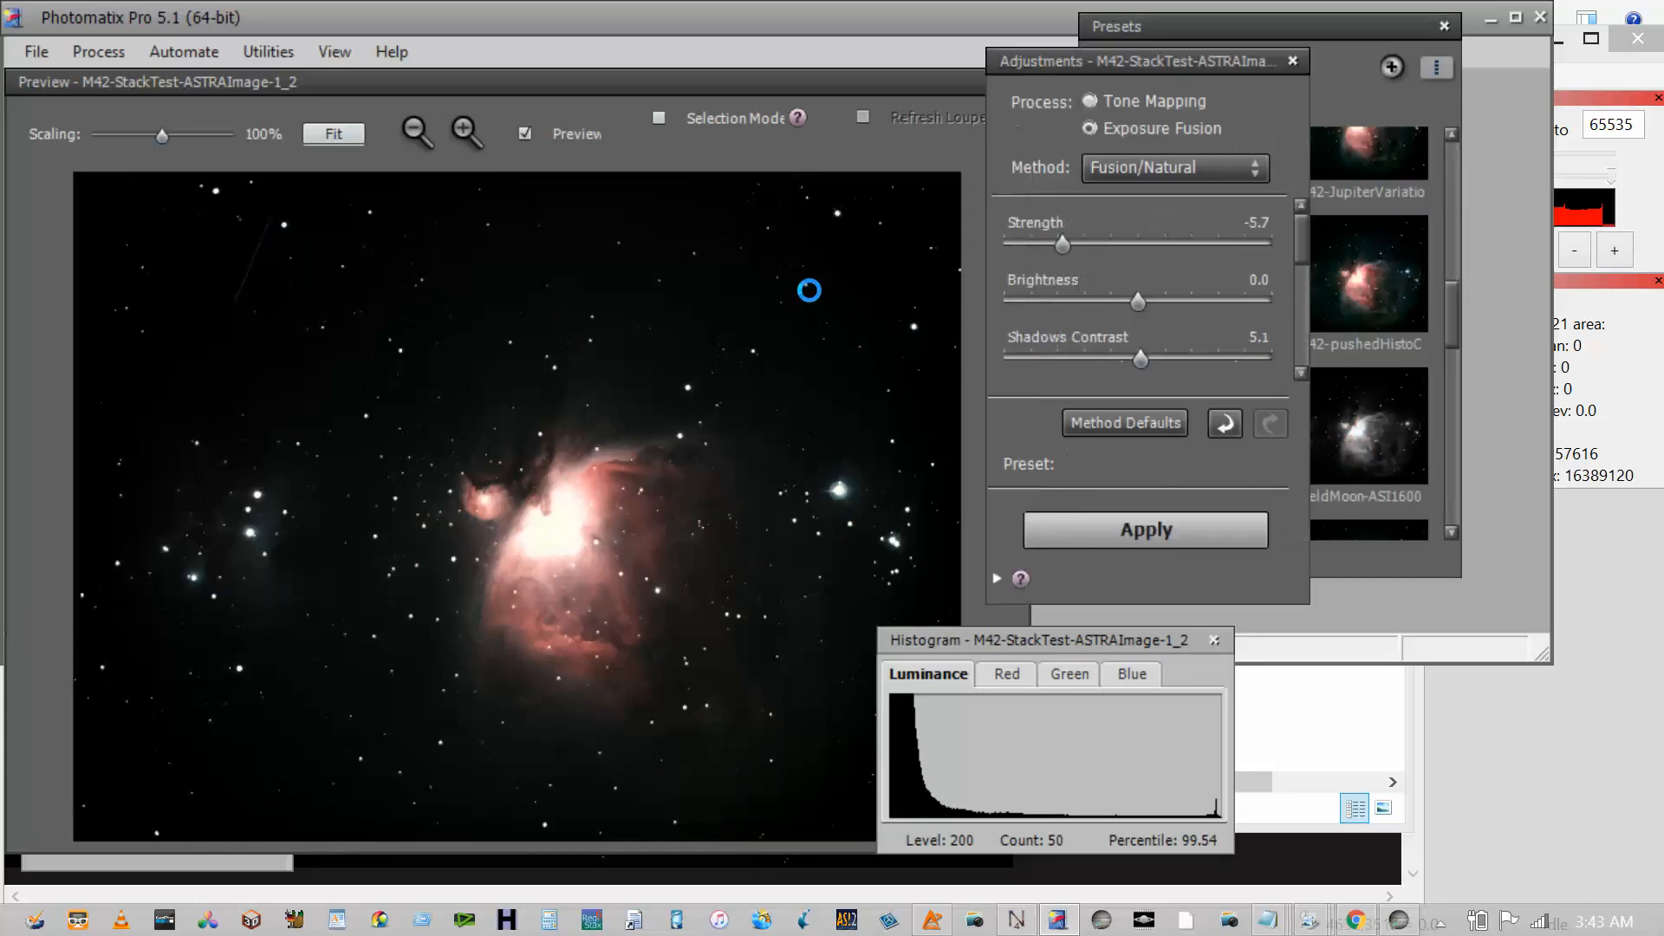
pyautogui.press('Right')
pyautogui.press('Left')
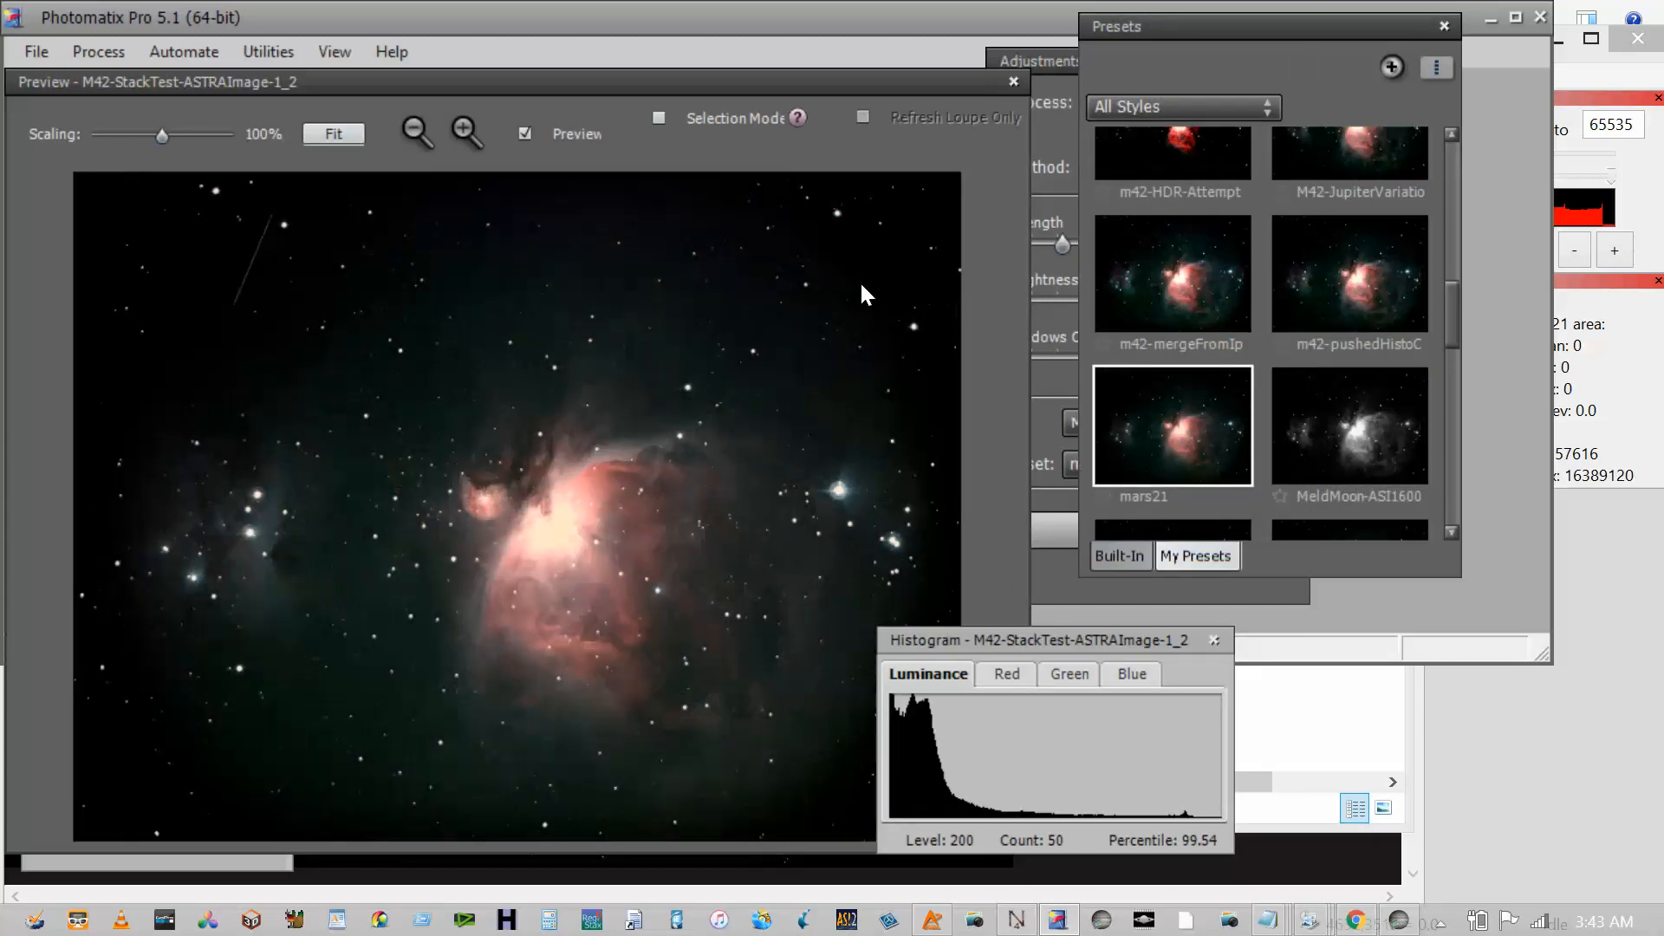
pyautogui.press('Up')
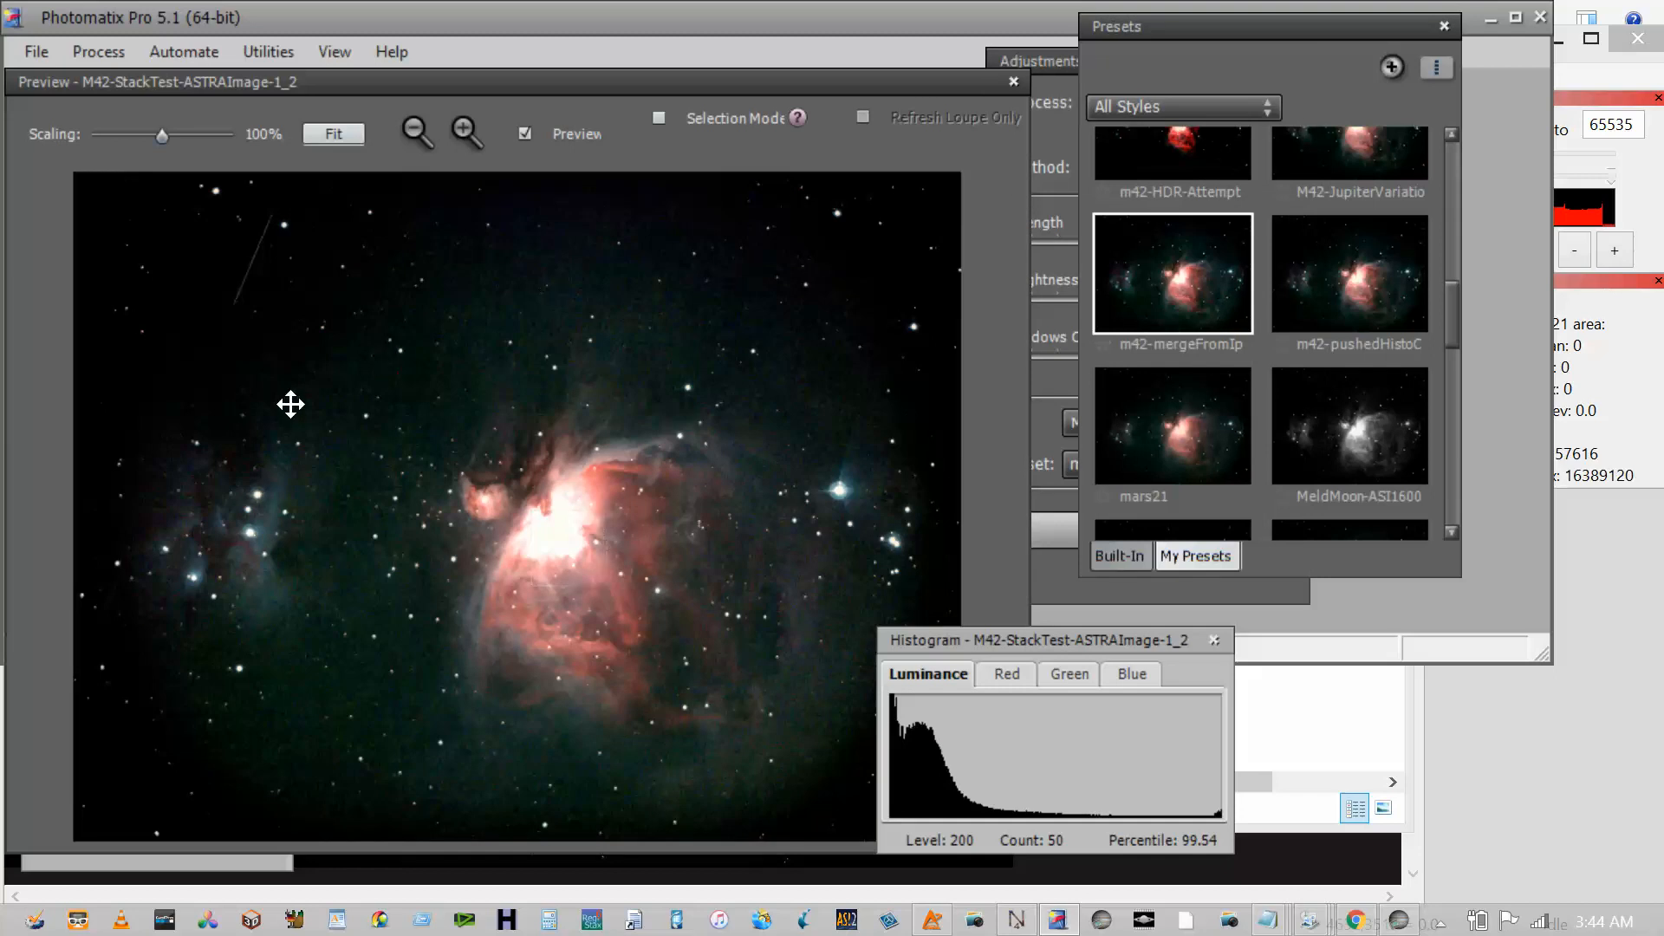
pyautogui.press('Down')
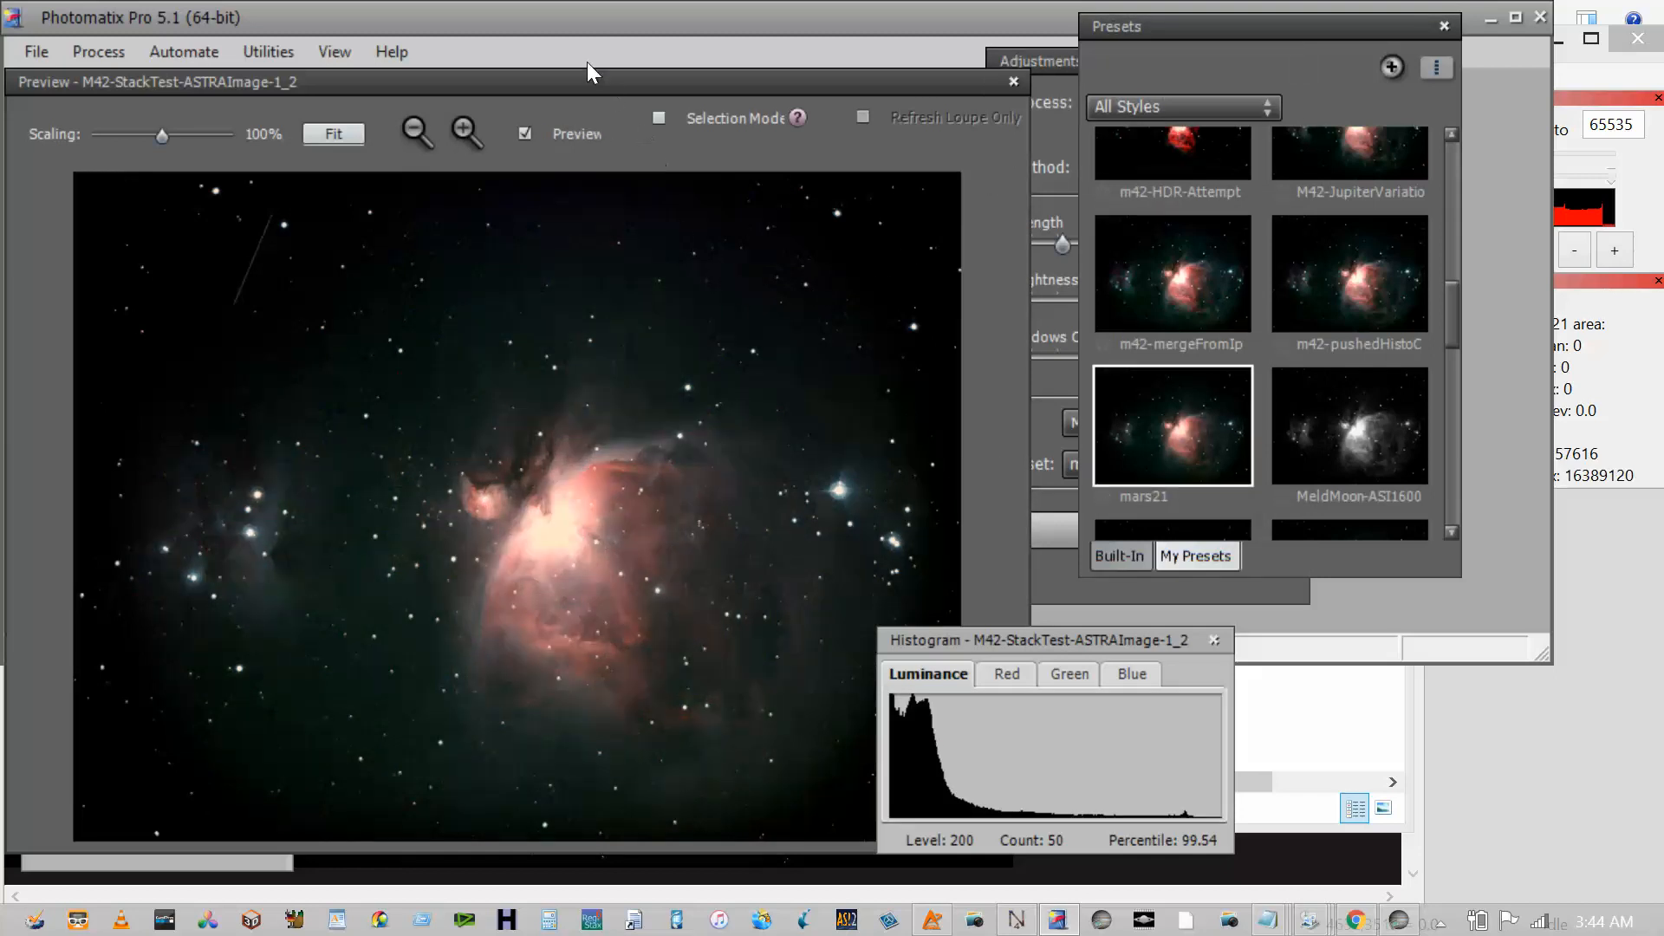
pyautogui.click(706, 39)
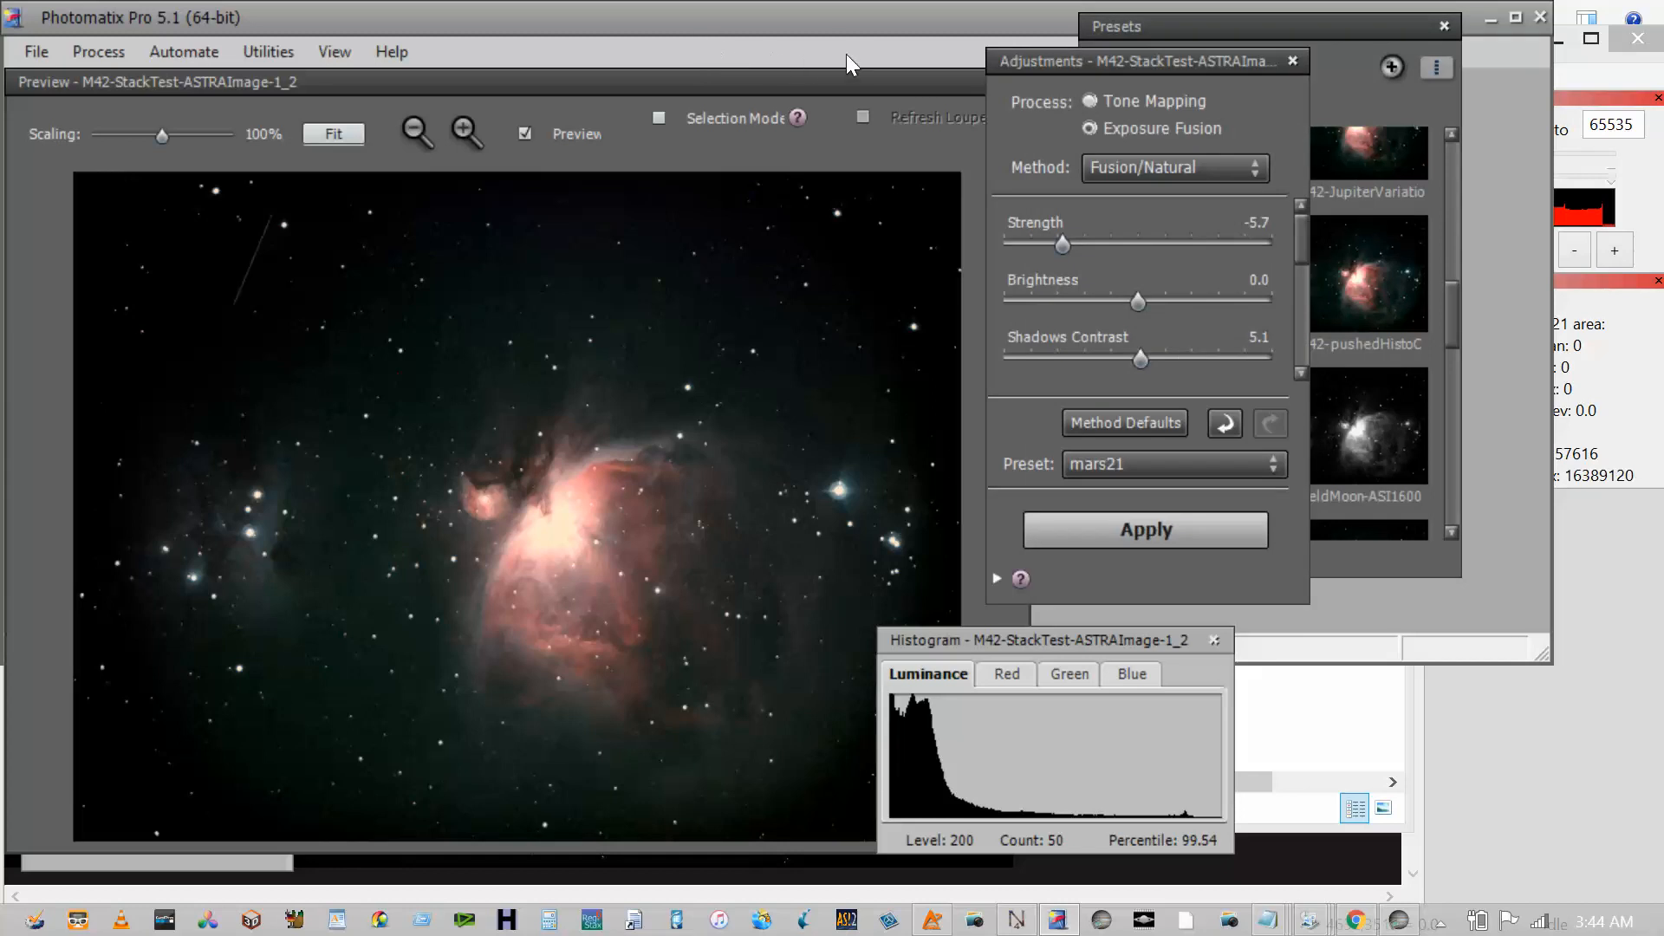
pyautogui.moveTo(840, 40); pyautogui.dragTo(888, 12)
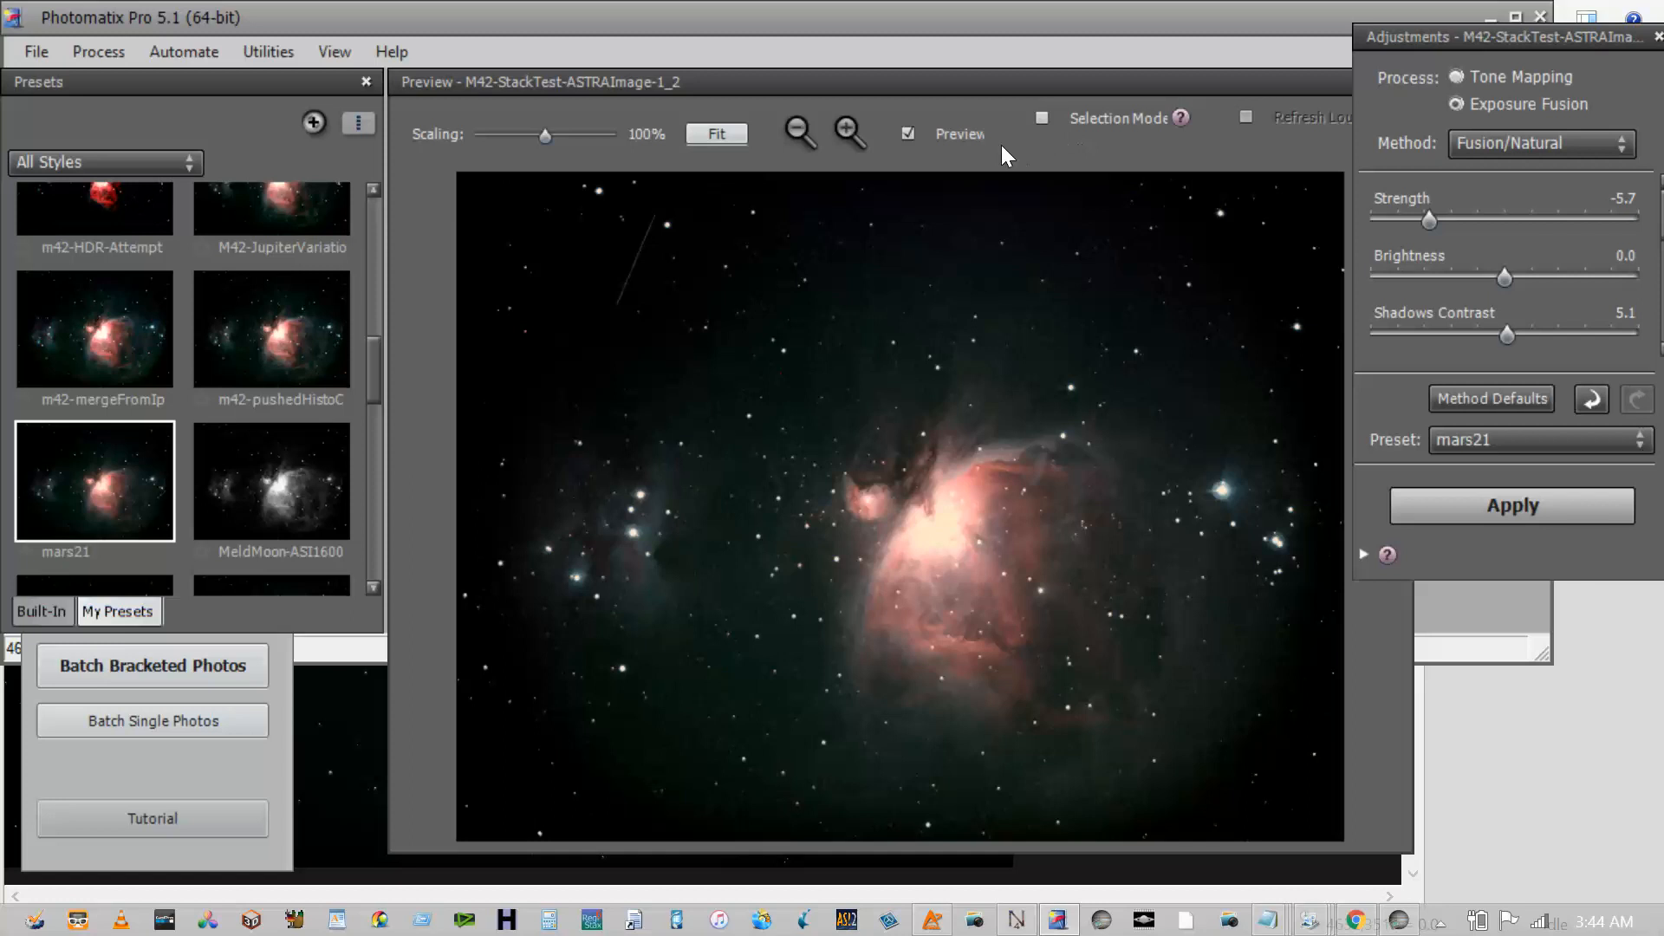
# - Set the Fusion/Natural Strength to 1.9, Brightness to 0.8 and Shadows Contrast to 6.1
pyautogui.moveTo(1429, 220)
pyautogui.mouseDown()
pyautogui.moveTo(1514, 219)
pyautogui.moveTo(1415, 219)
pyautogui.moveTo(1529, 219)
pyautogui.mouseUp()
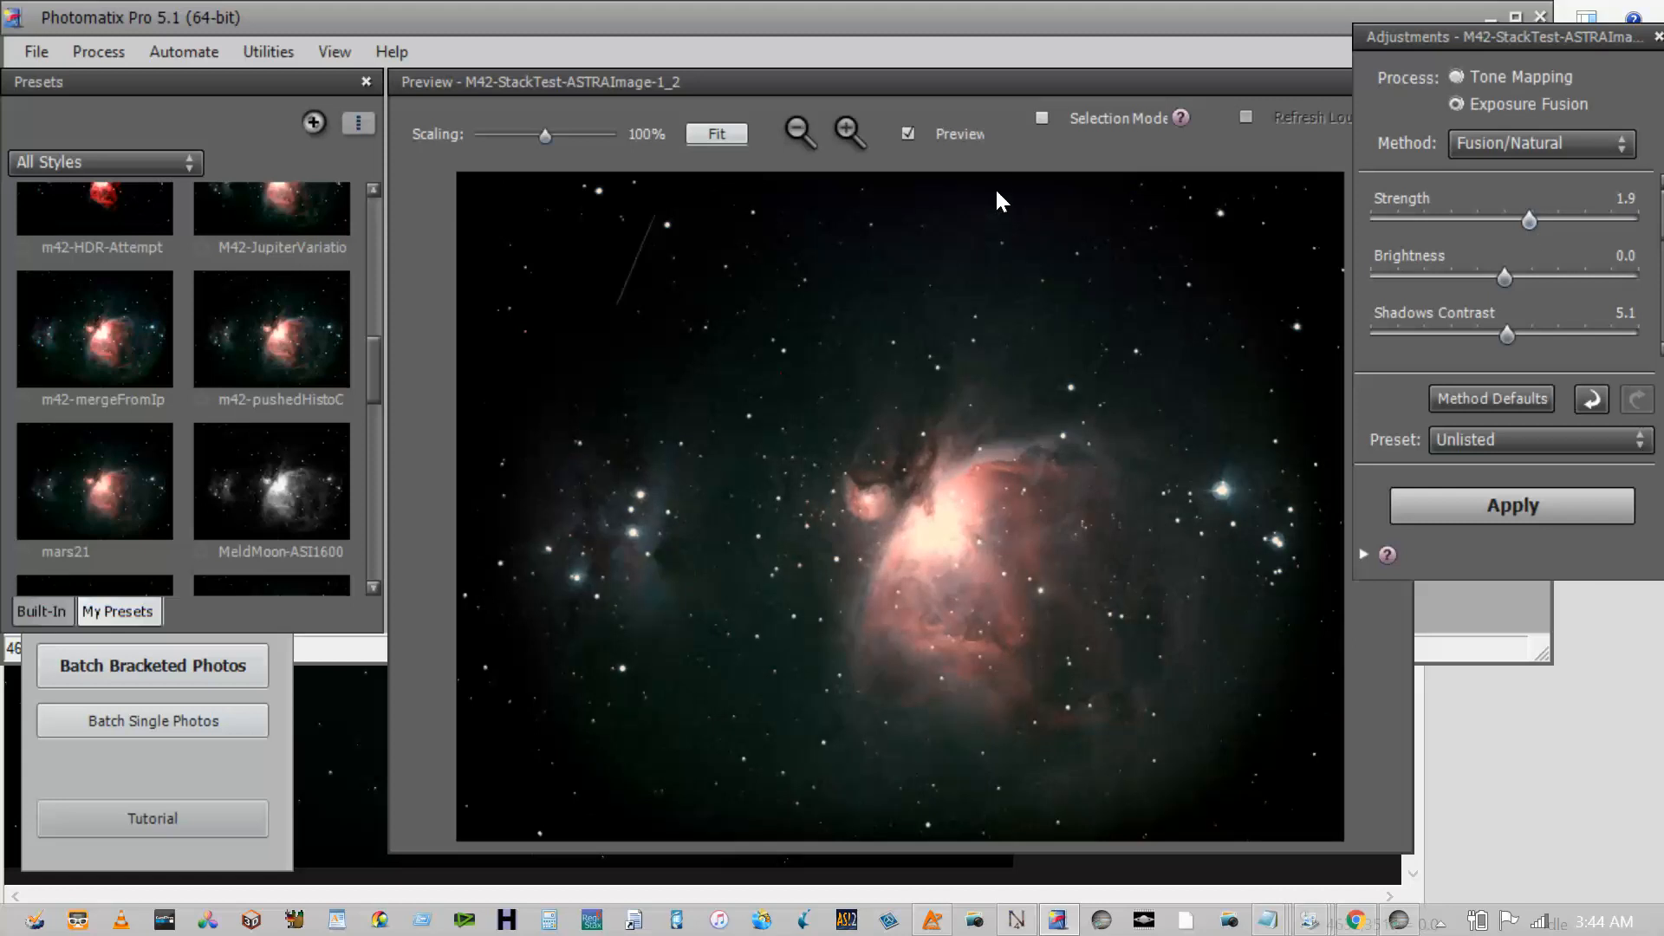
pyautogui.moveTo(1504, 277)
pyautogui.mouseDown()
pyautogui.moveTo(1465, 277)
pyautogui.moveTo(1515, 277)
pyautogui.mouseUp()
pyautogui.moveTo(1506, 334); pyautogui.dragTo(1534, 335)
pyautogui.moveTo(1473, 37); pyautogui.dragTo(1464, 82)
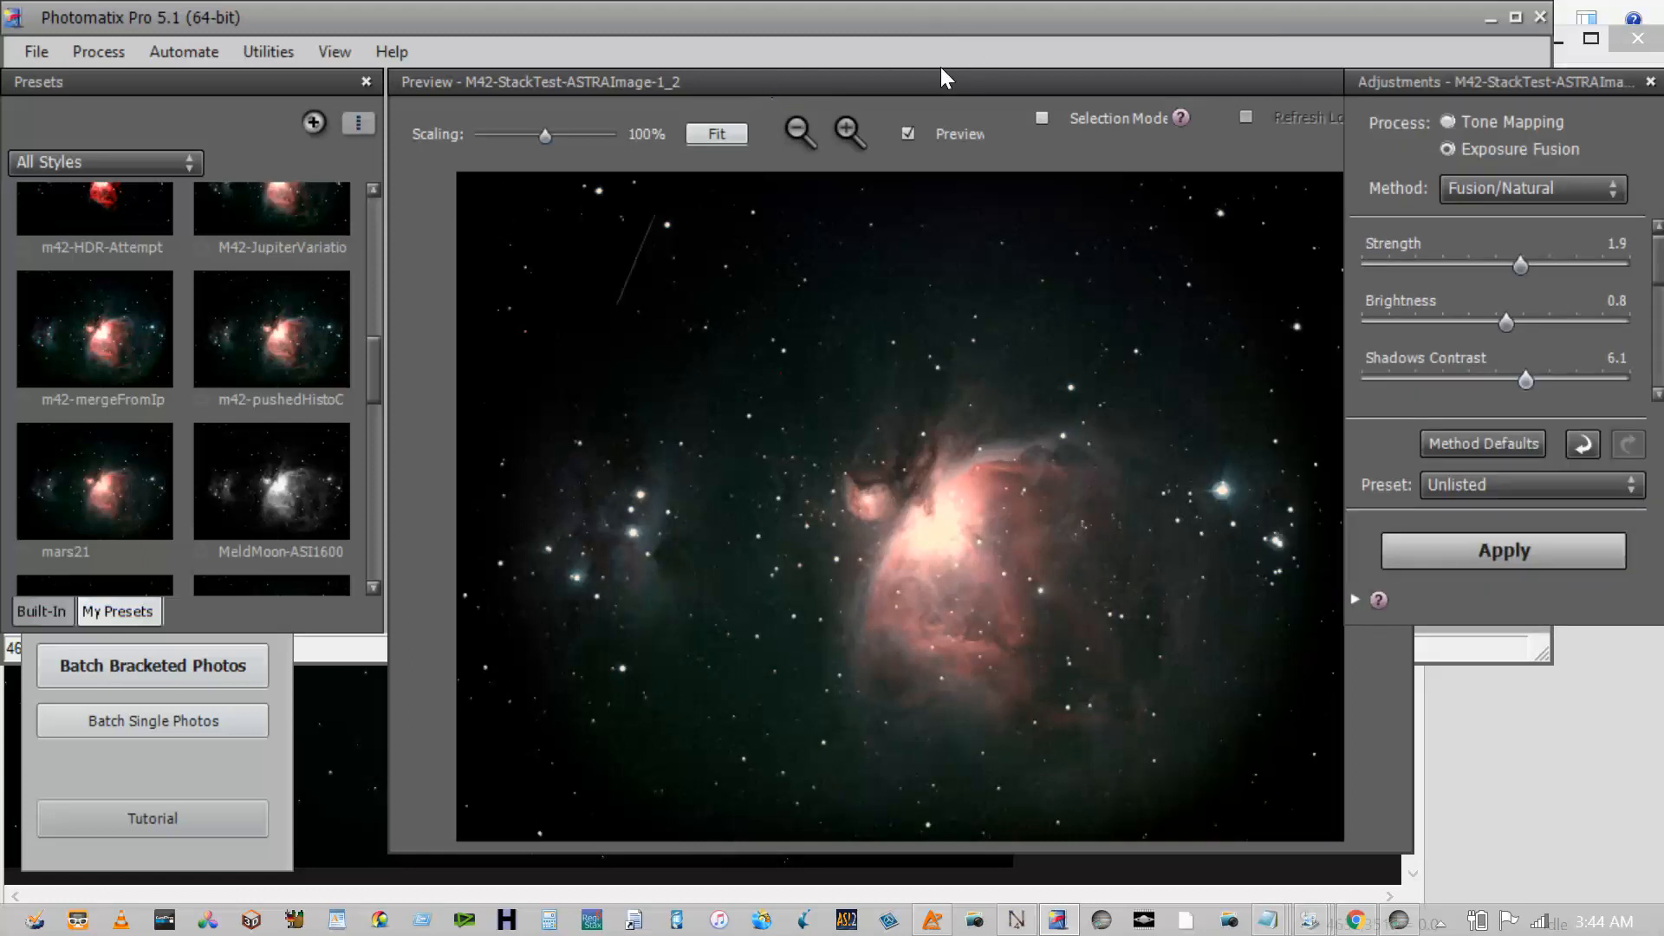
pyautogui.moveTo(840, 64); pyautogui.dragTo(776, 53)
pyautogui.moveTo(974, 71); pyautogui.dragTo(943, 55)
# - Set Black Clip to 0.2 and Midtone to 1.8 for the fused image
pyautogui.scroll(-9, 1109, 234)
pyautogui.scroll(3, 1109, 245)
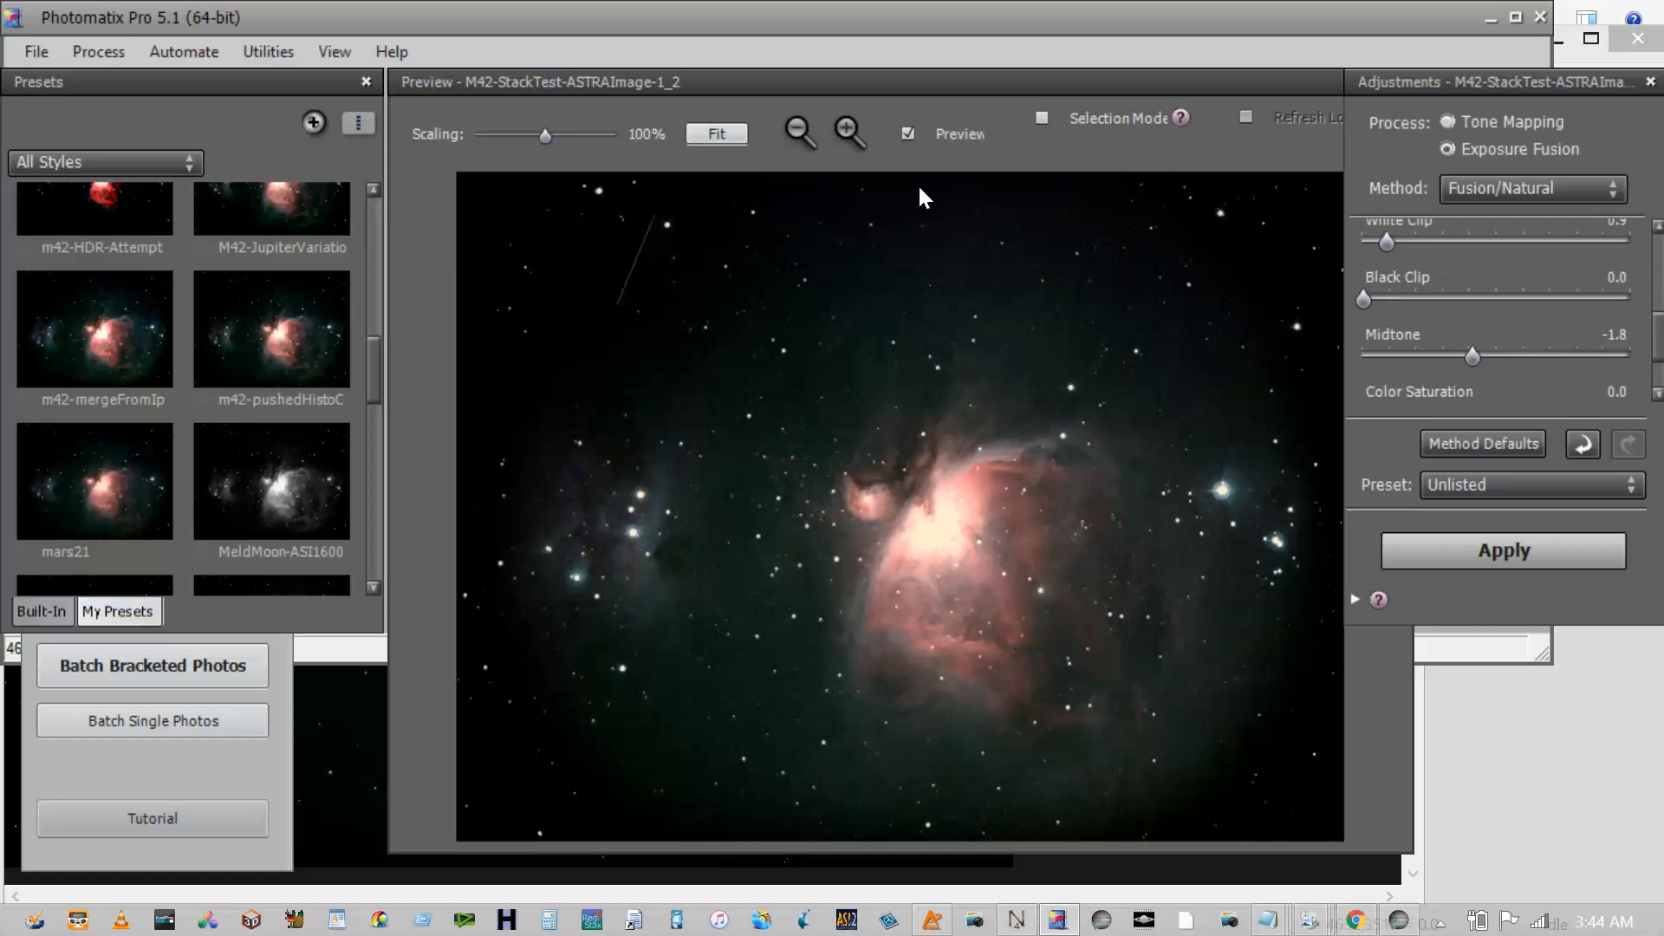
pyautogui.scroll(5, 916, 208)
pyautogui.scroll(-5, 947, 203)
pyautogui.moveTo(1387, 243)
pyautogui.mouseDown()
pyautogui.moveTo(1573, 242)
pyautogui.moveTo(1386, 242)
pyautogui.mouseUp()
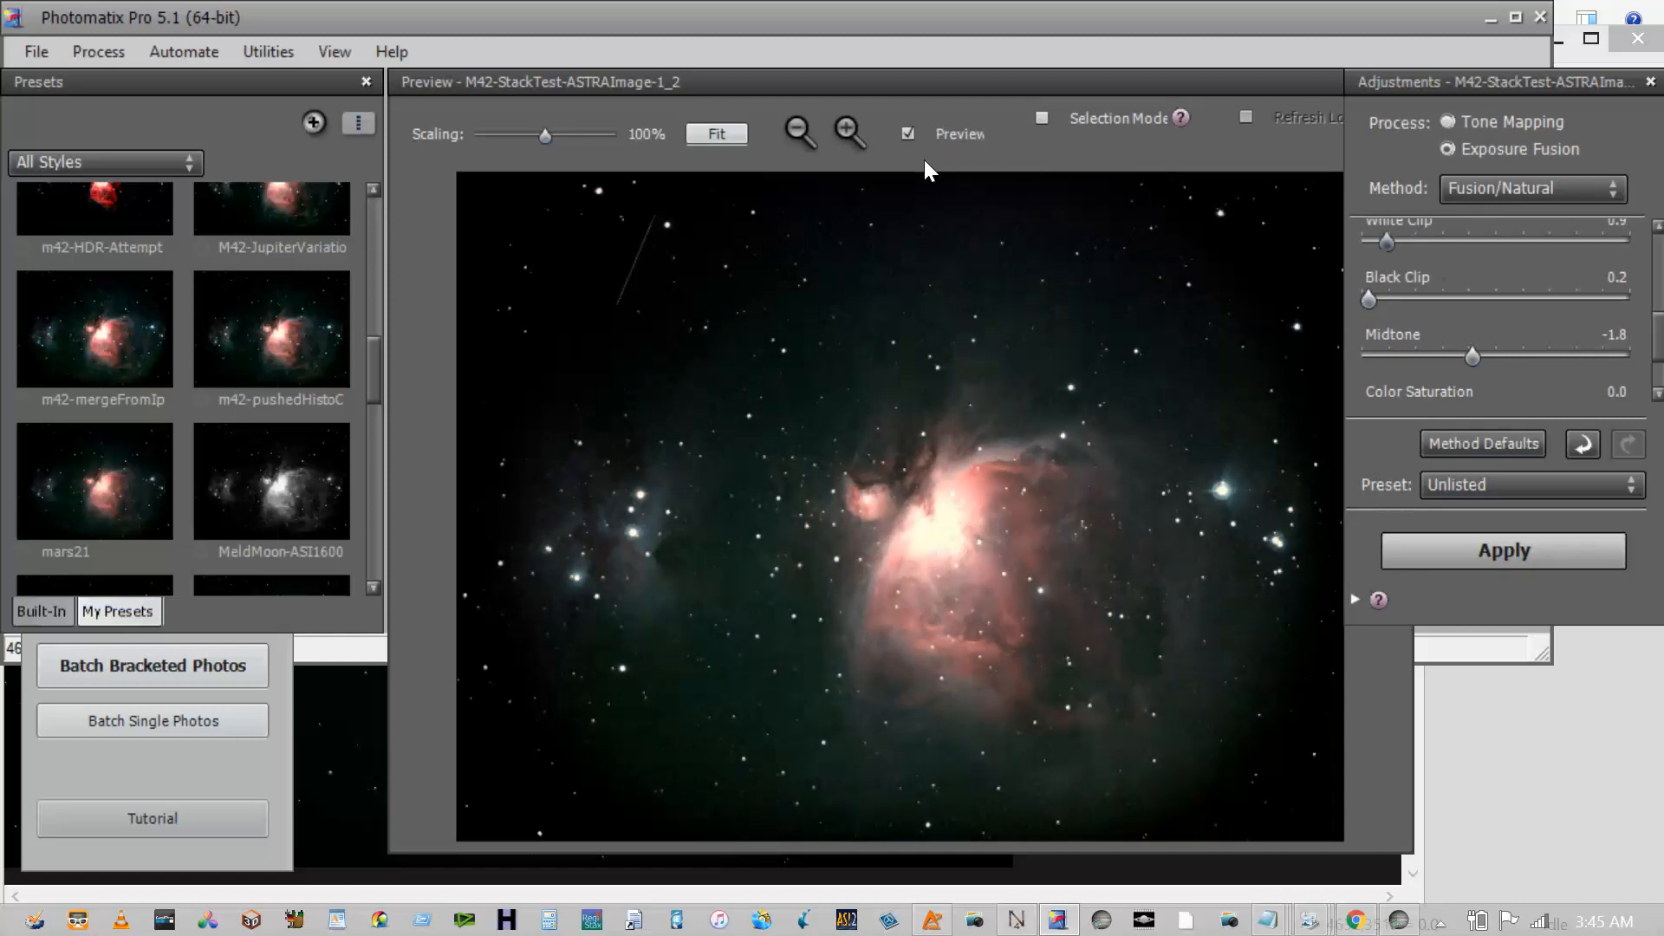
pyautogui.moveTo(1473, 356); pyautogui.dragTo(1518, 356)
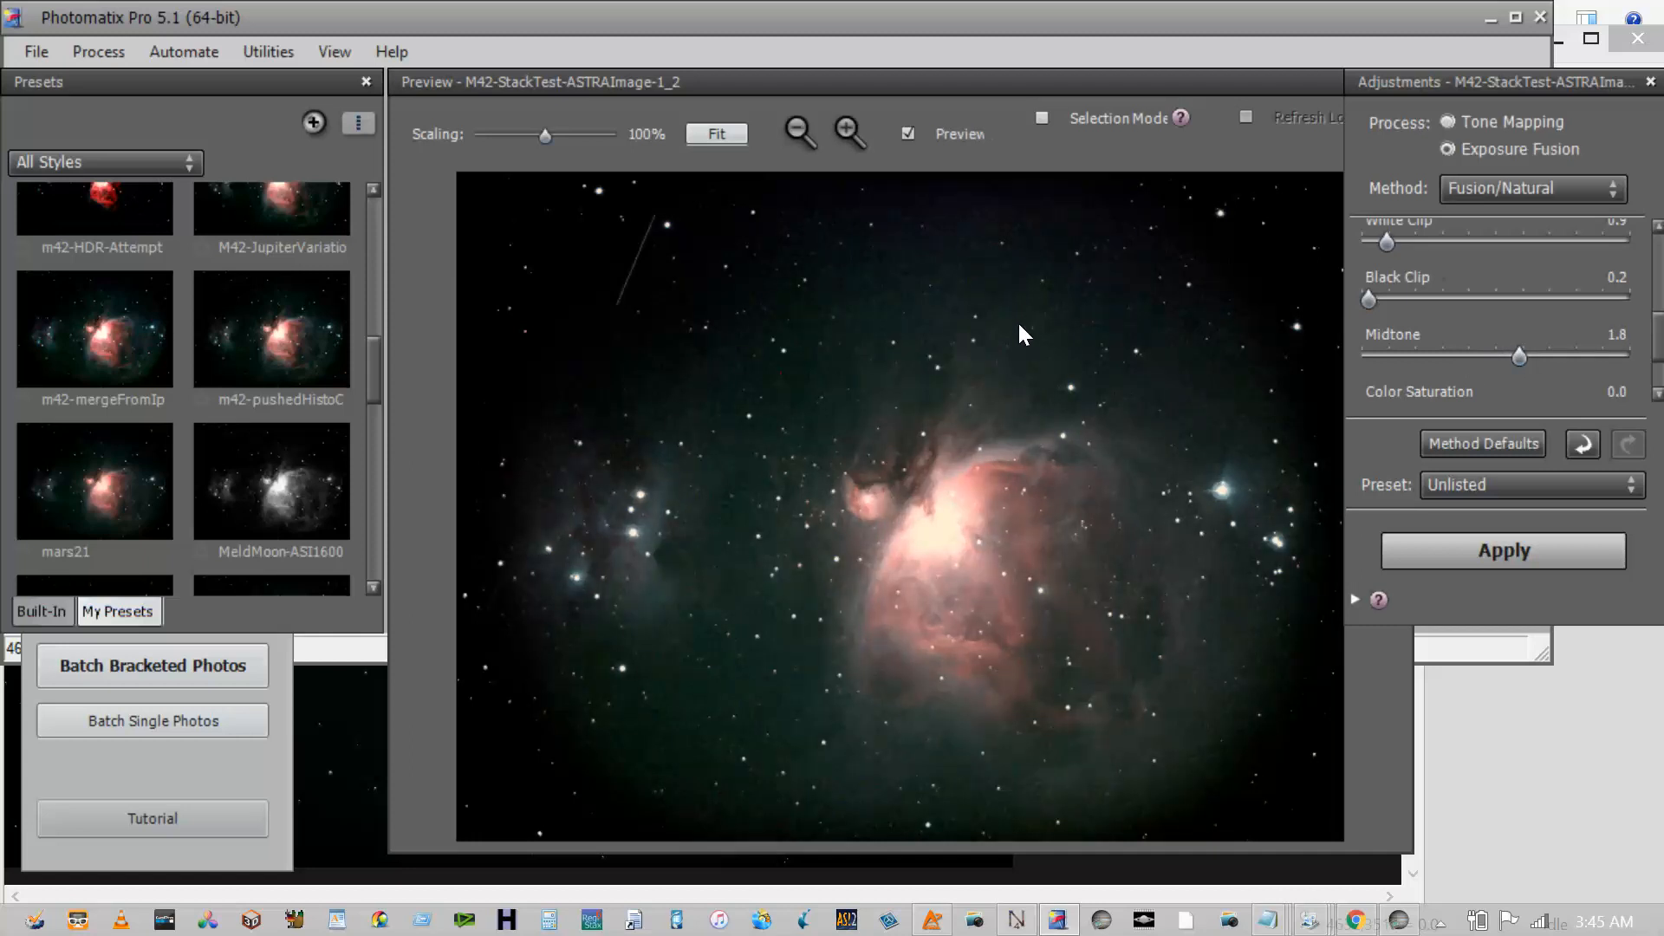
# - Magnify the small nebula beside the bright core with the Loupe and set Color Saturation to 1.8
pyautogui.click(940, 466)
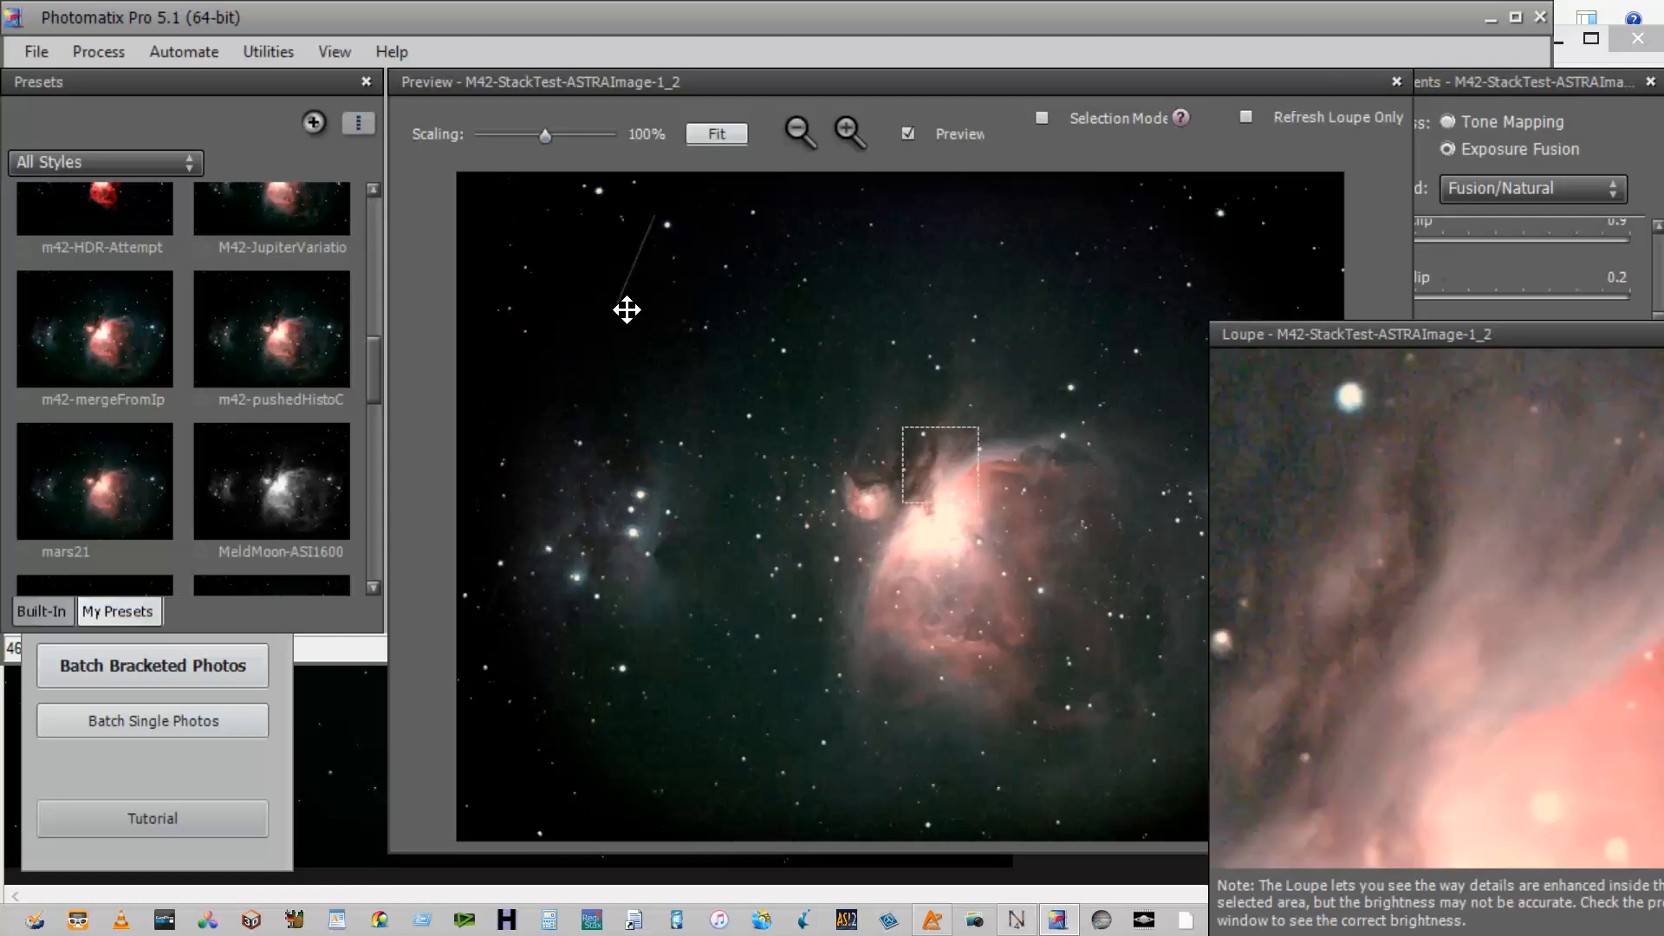
pyautogui.moveTo(627, 309); pyautogui.dragTo(571, 336)
pyautogui.moveTo(1444, 335); pyautogui.dragTo(756, 286)
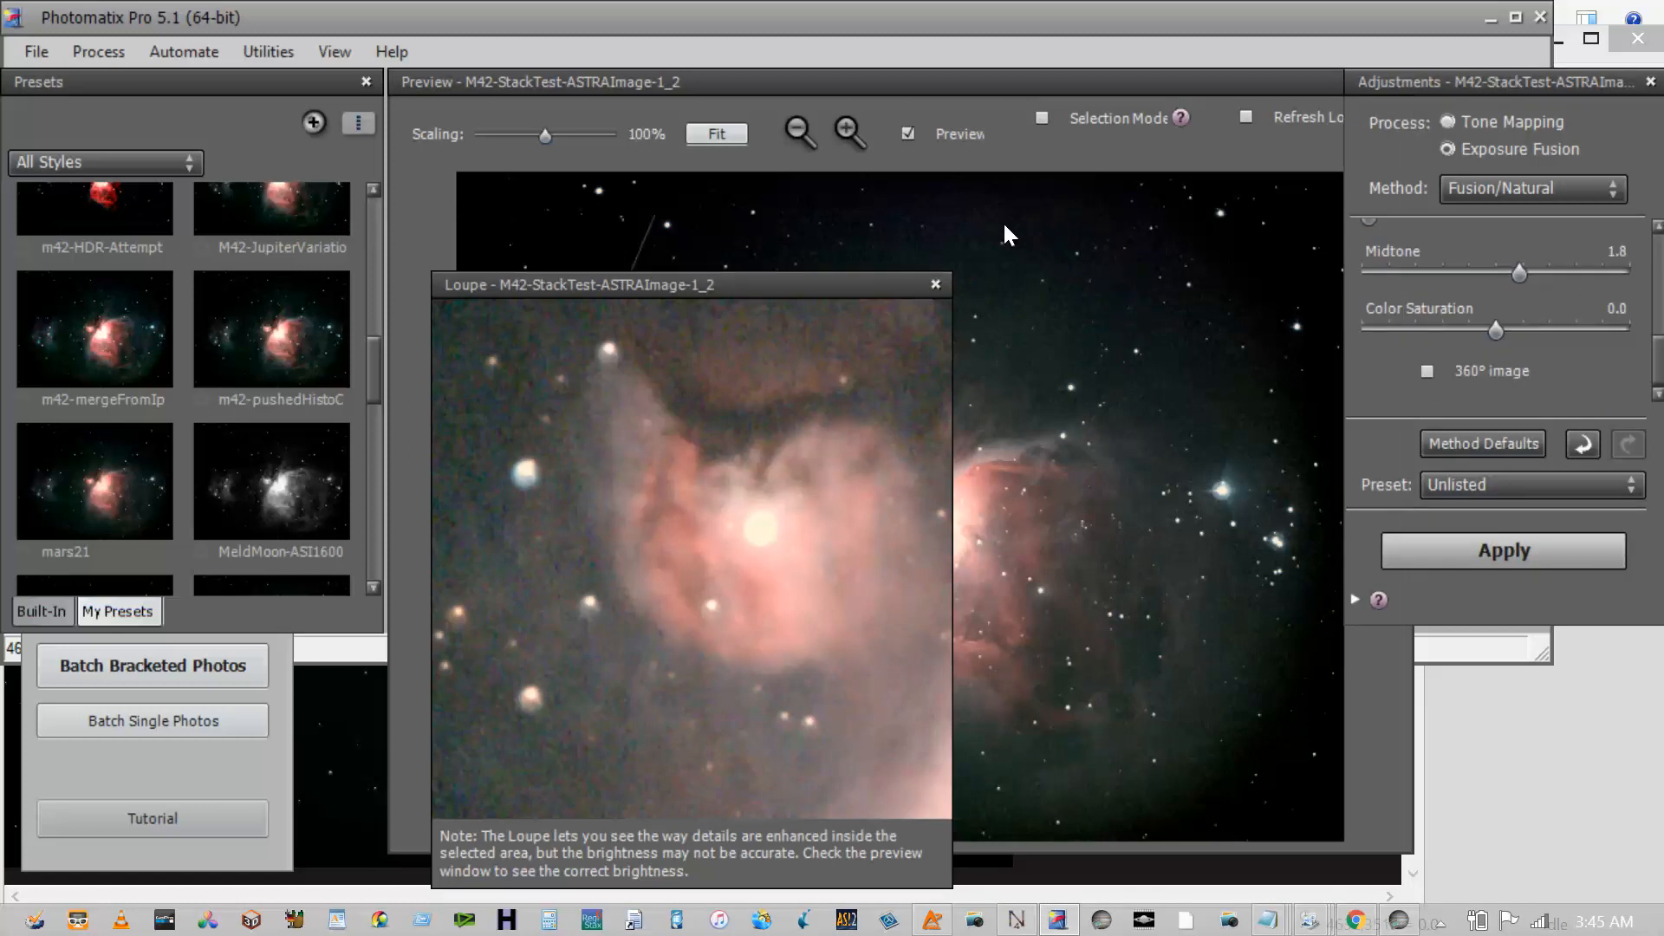
pyautogui.click(1520, 326)
pyautogui.moveTo(830, 290); pyautogui.dragTo(467, 260)
# - Examine background noise and star detail with the Loupe, between the nebulae and around the star cluster beside M42
pyautogui.click(895, 487)
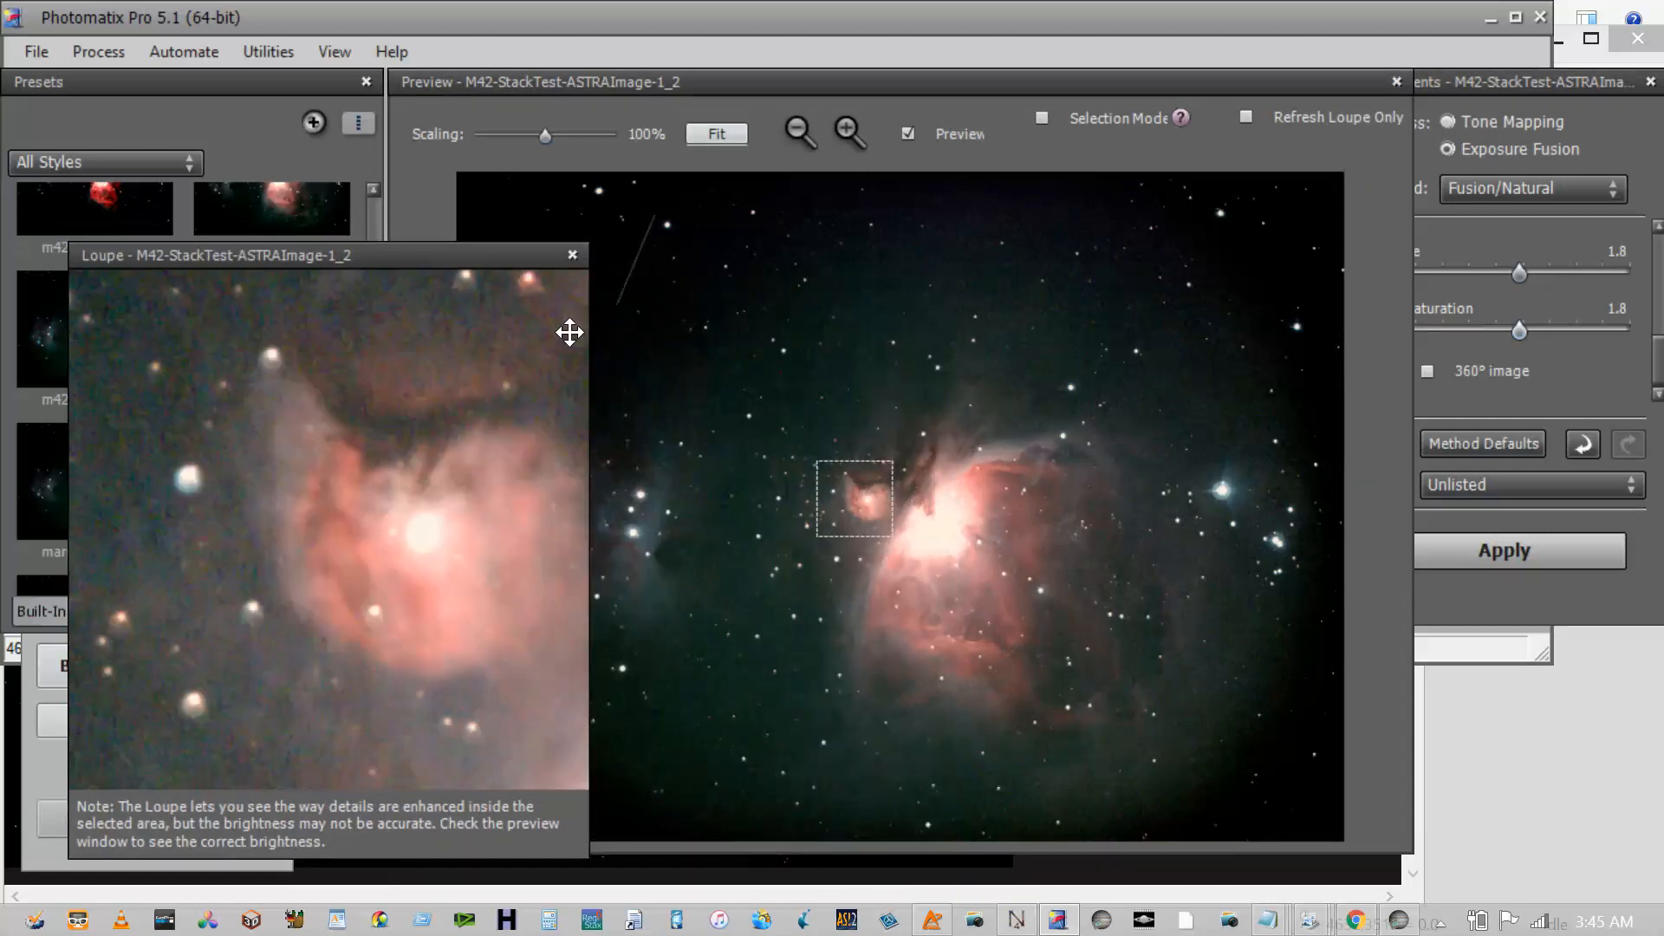
pyautogui.click(752, 530)
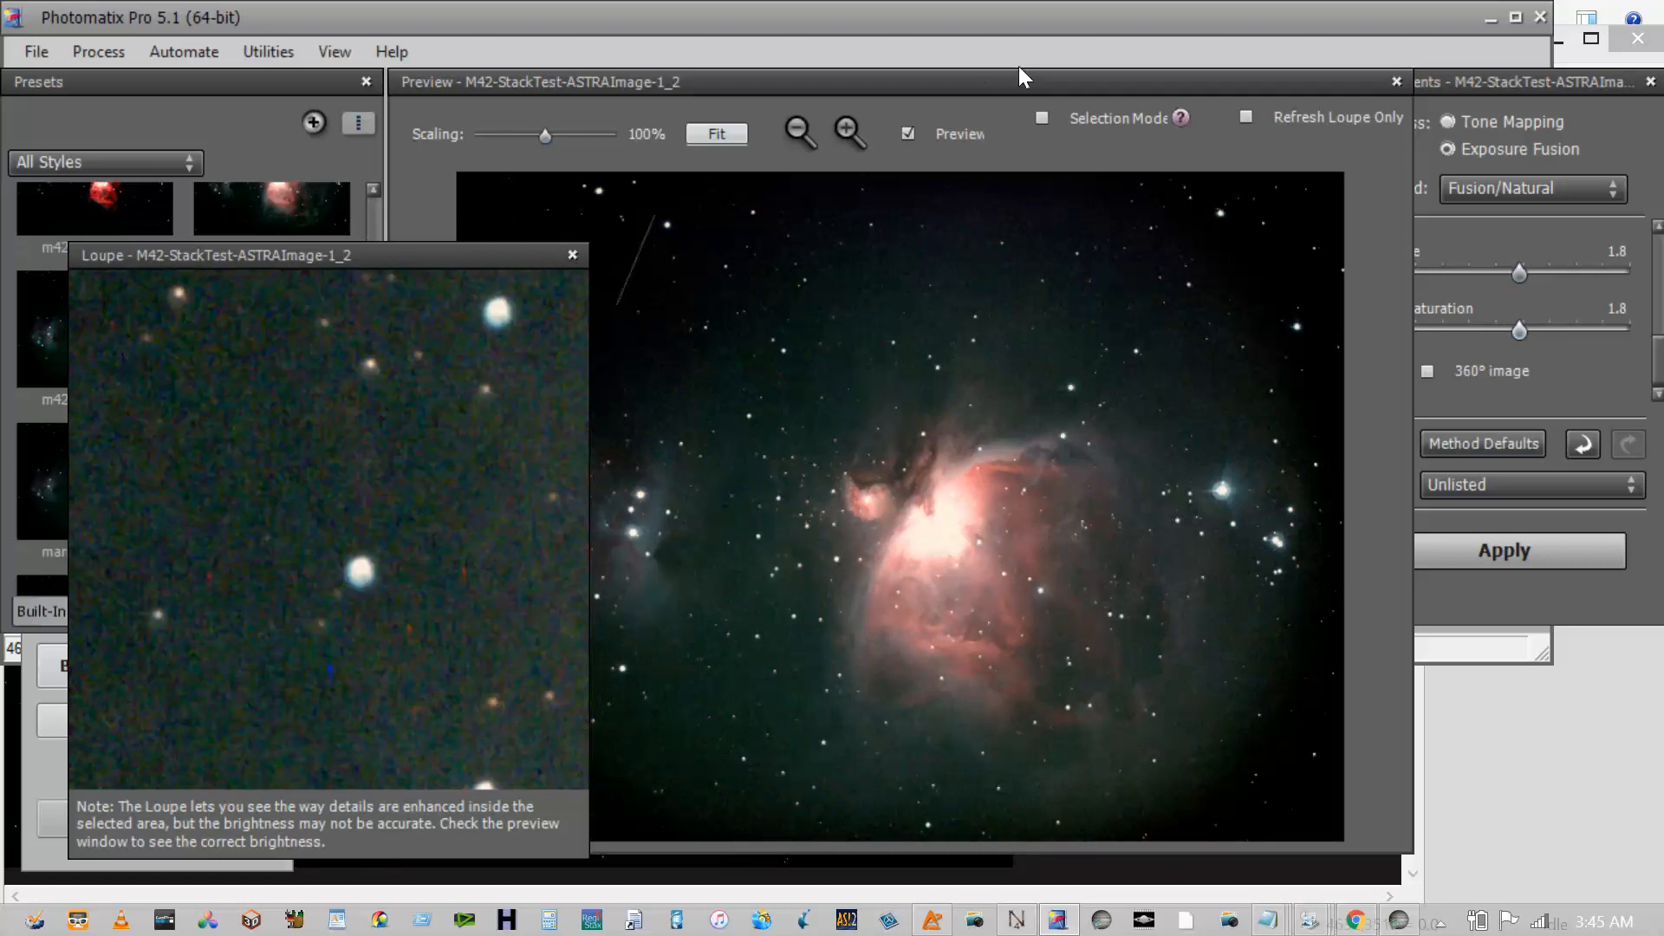
pyautogui.click(842, 488)
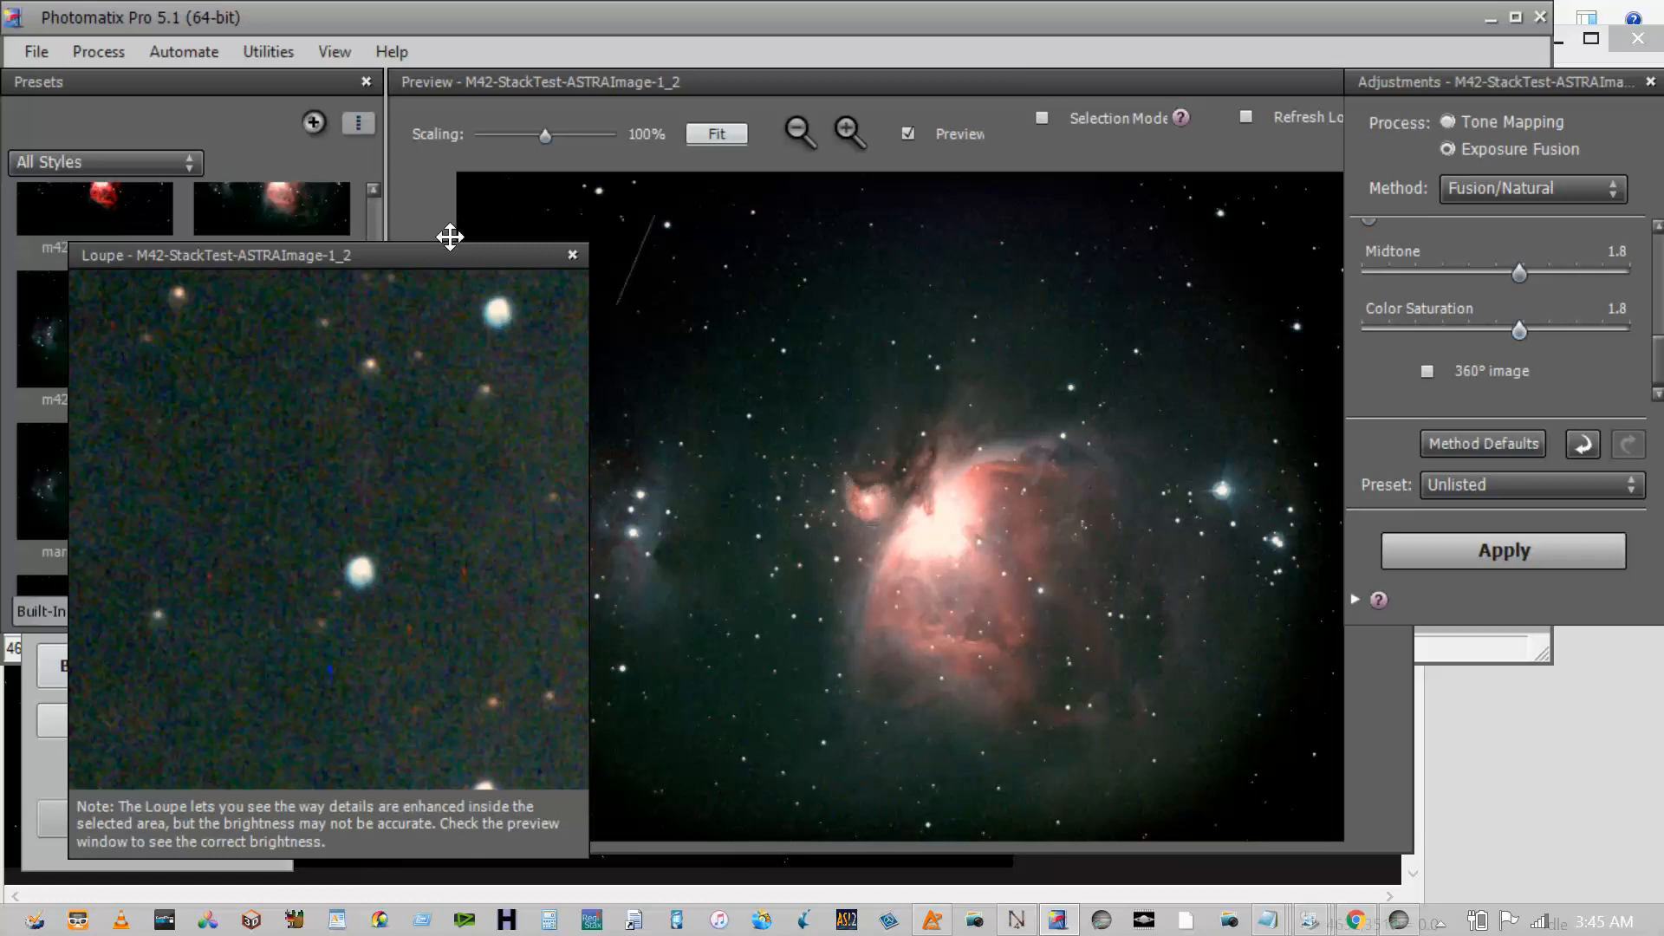
pyautogui.click(617, 59)
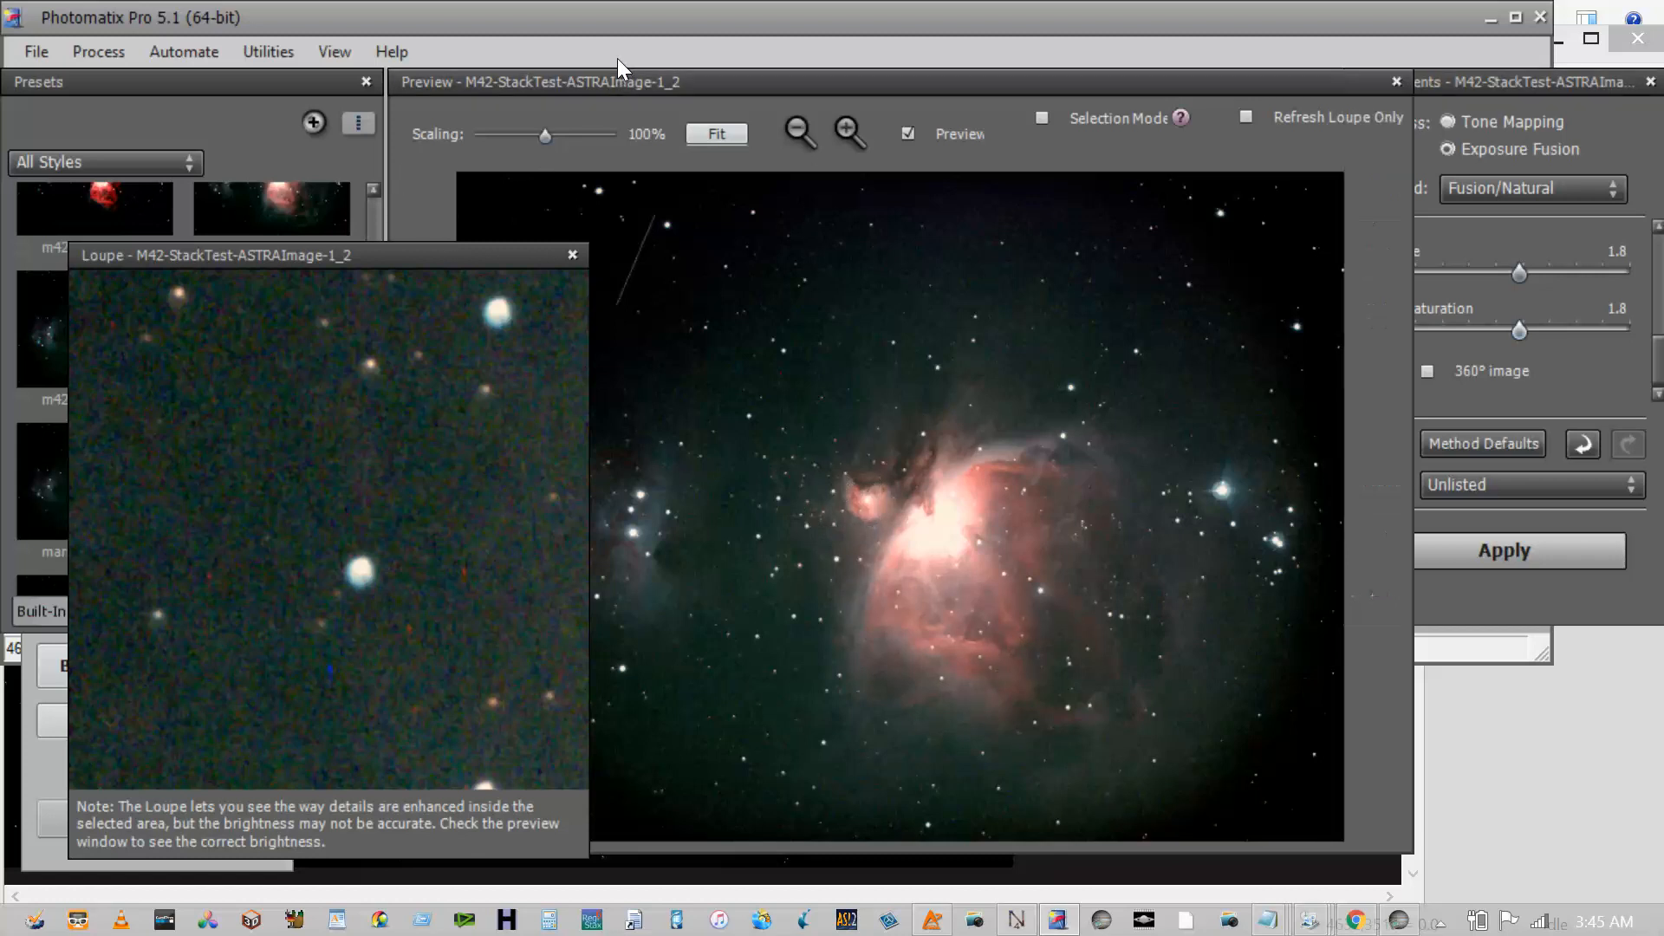
pyautogui.moveTo(342, 169); pyautogui.dragTo(1085, 250)
pyautogui.moveTo(643, 62); pyautogui.dragTo(574, 62)
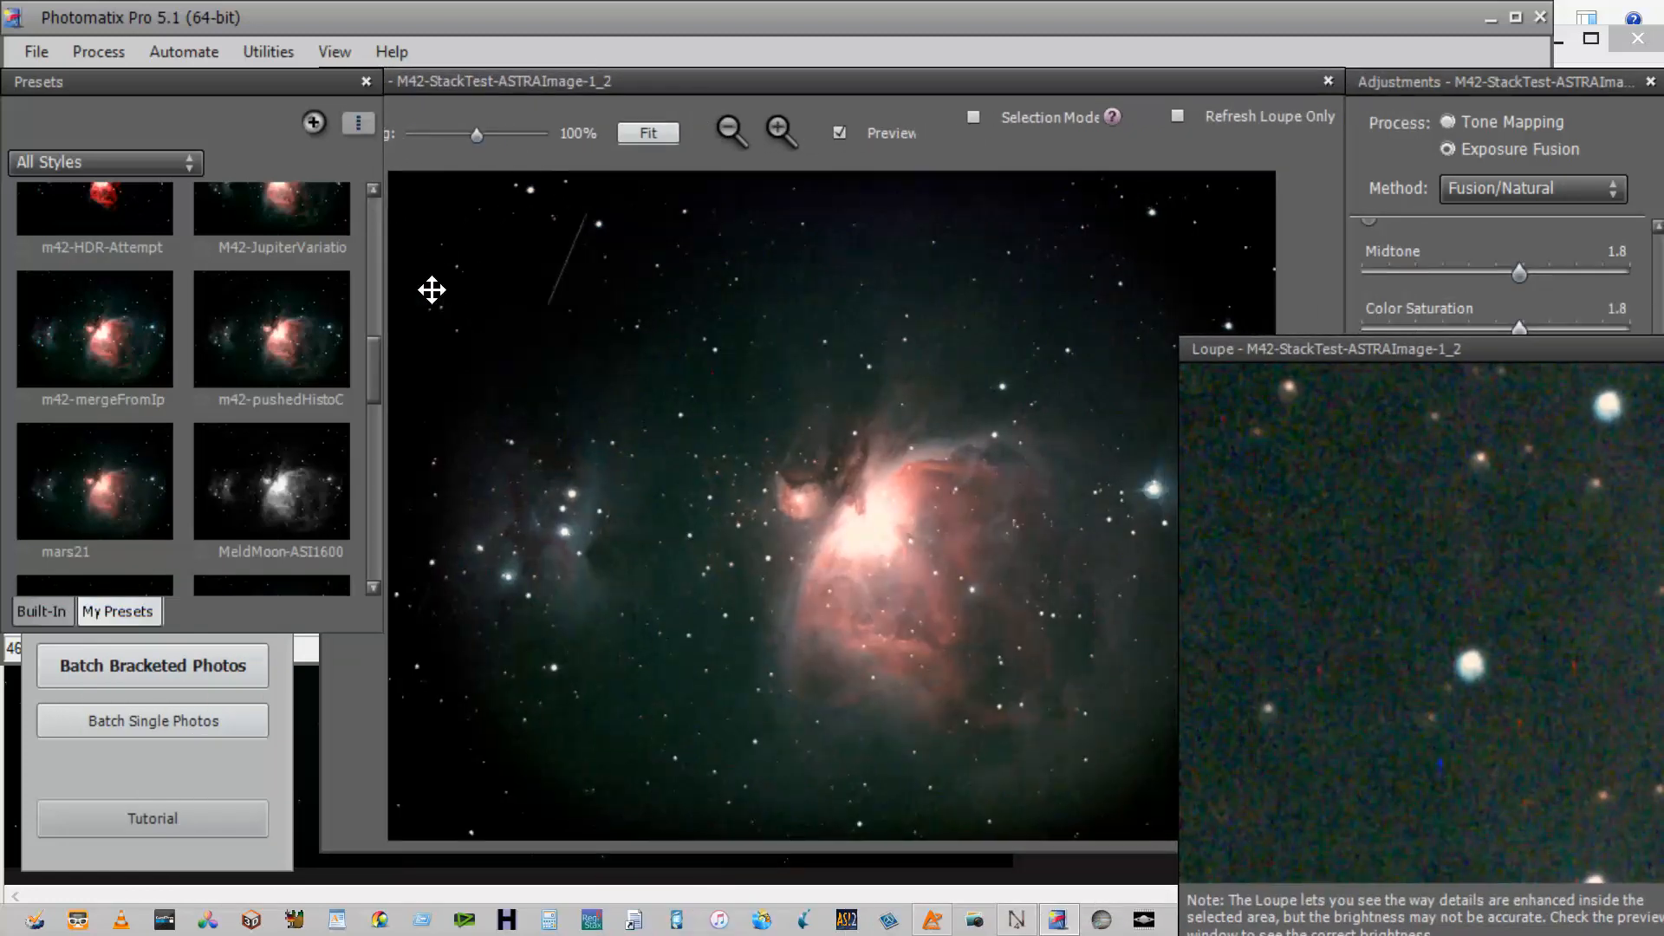
pyautogui.click(1033, 53)
pyautogui.click(517, 455)
pyautogui.click(522, 474)
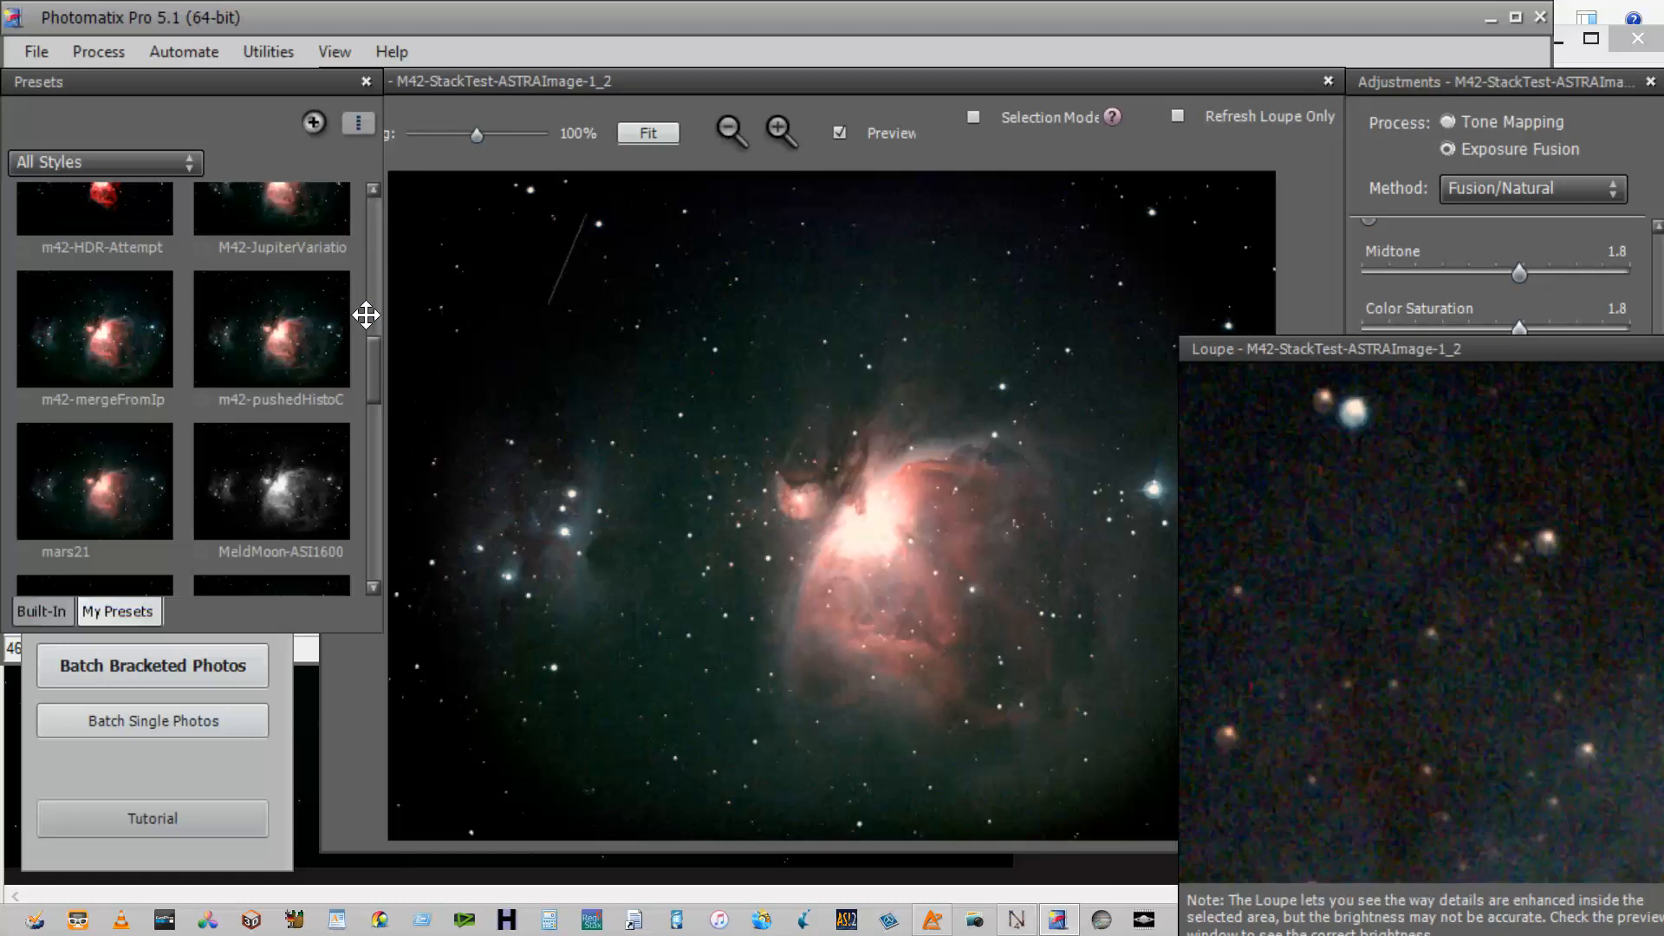
pyautogui.click(366, 315)
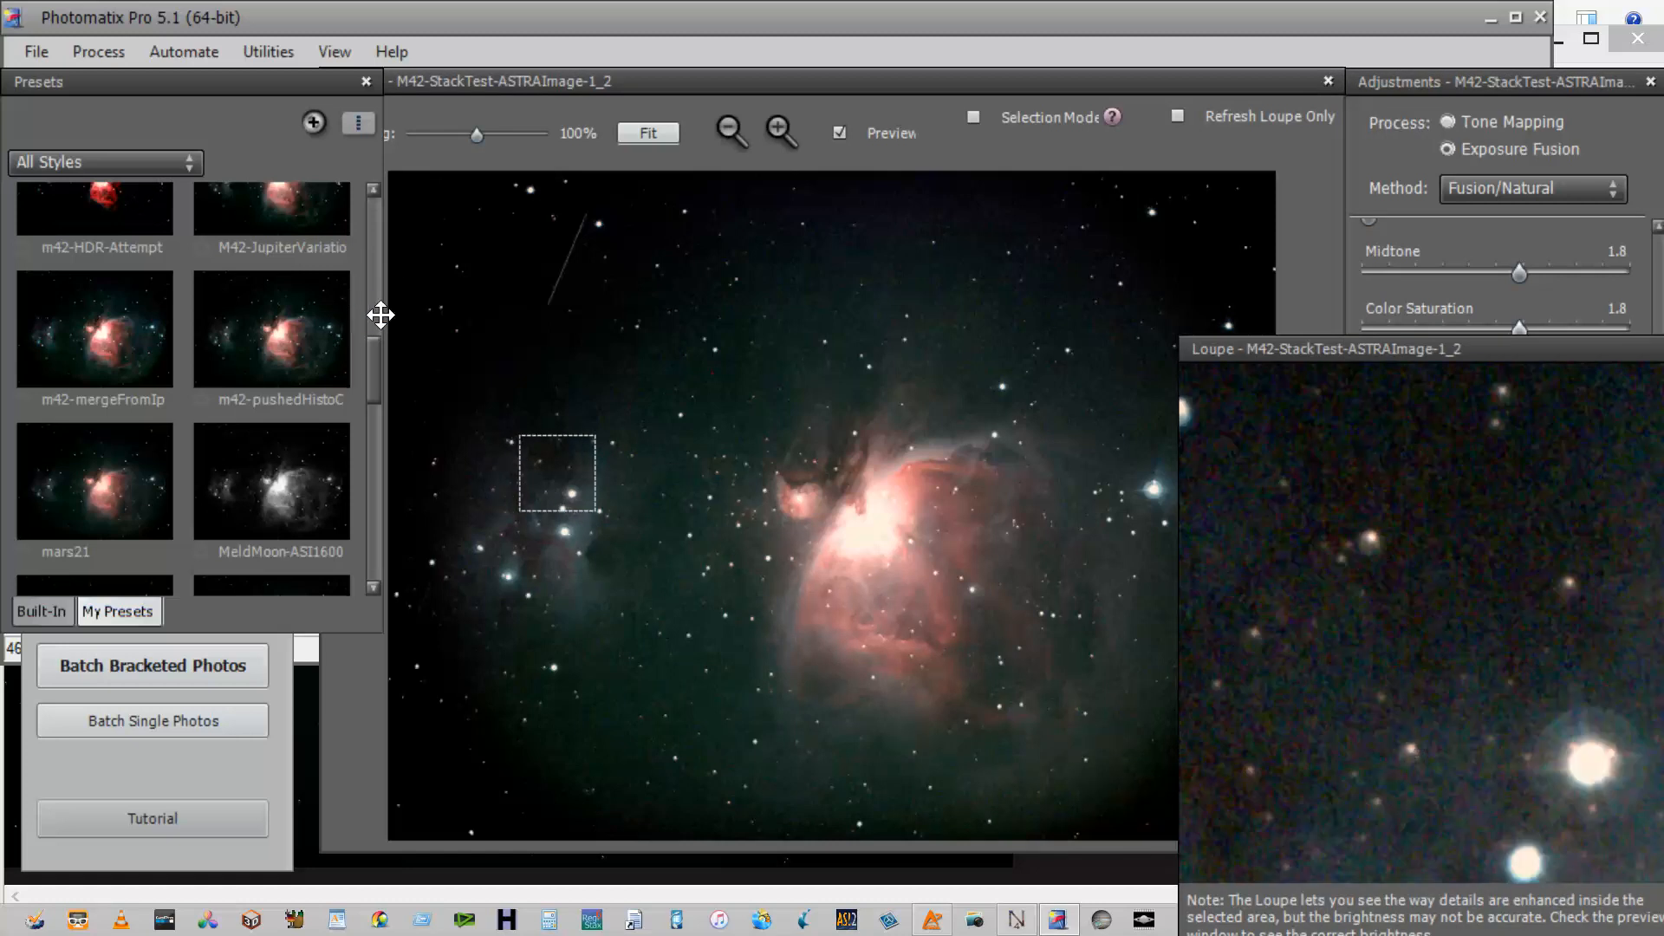
pyautogui.click(960, 62)
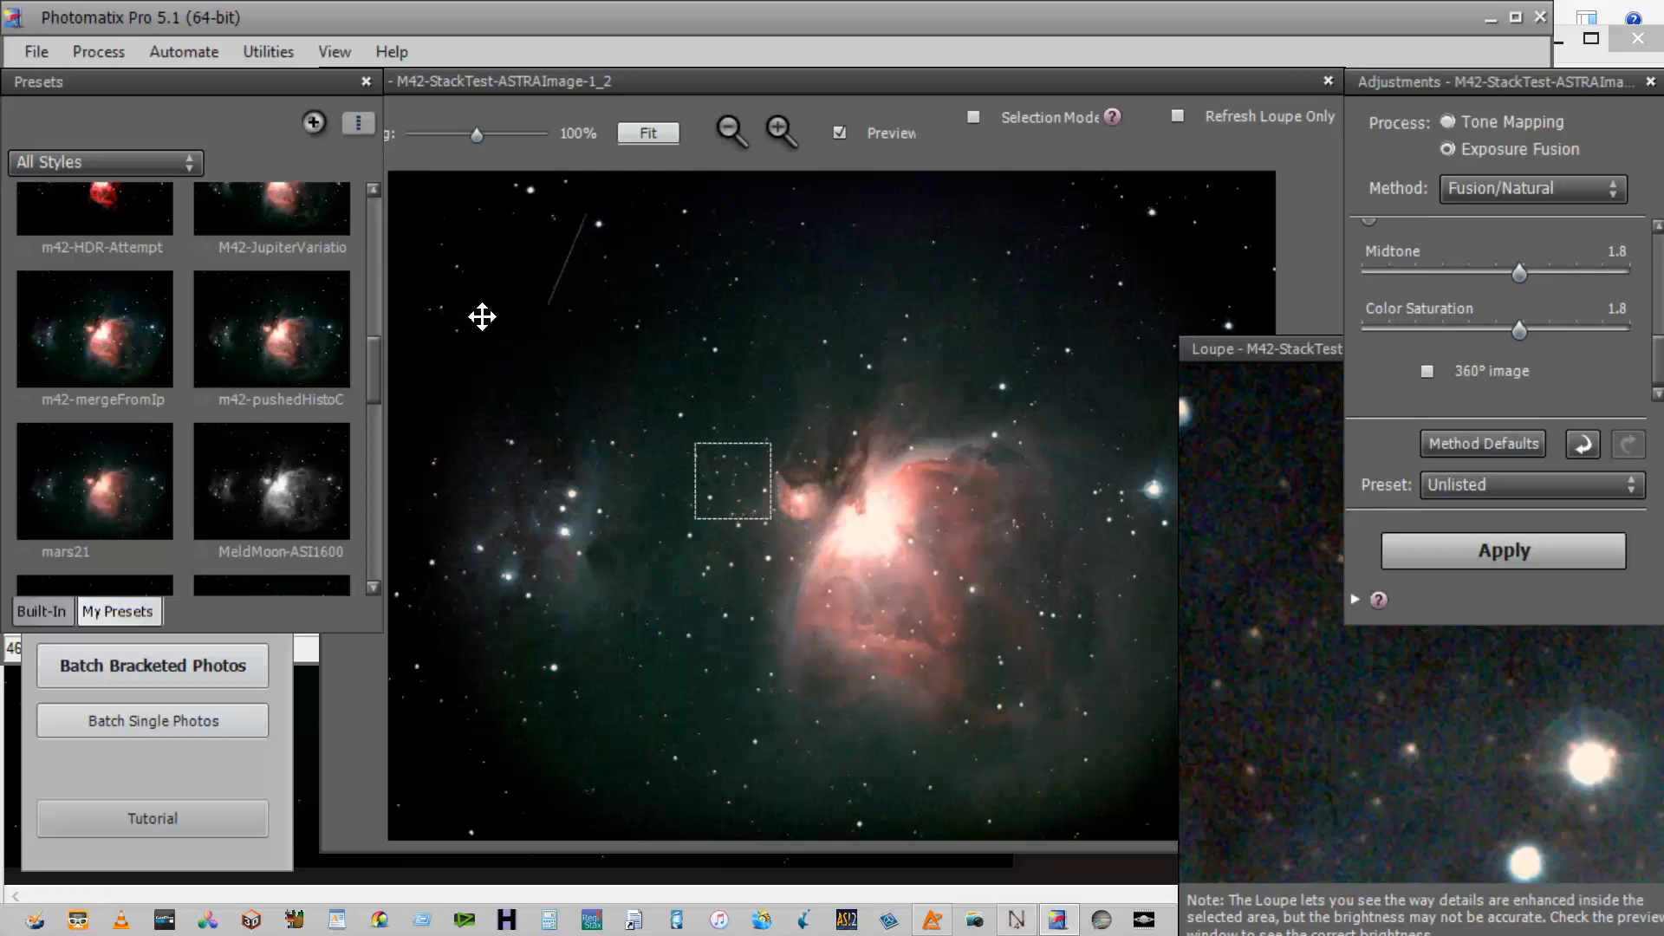
# - Apply the fusion settings and save the result as a 16-bit TIFF named M42-StackTest-ASTRAImage-1_2_fused in the 03_24_05 folder
pyautogui.click(53, 53)
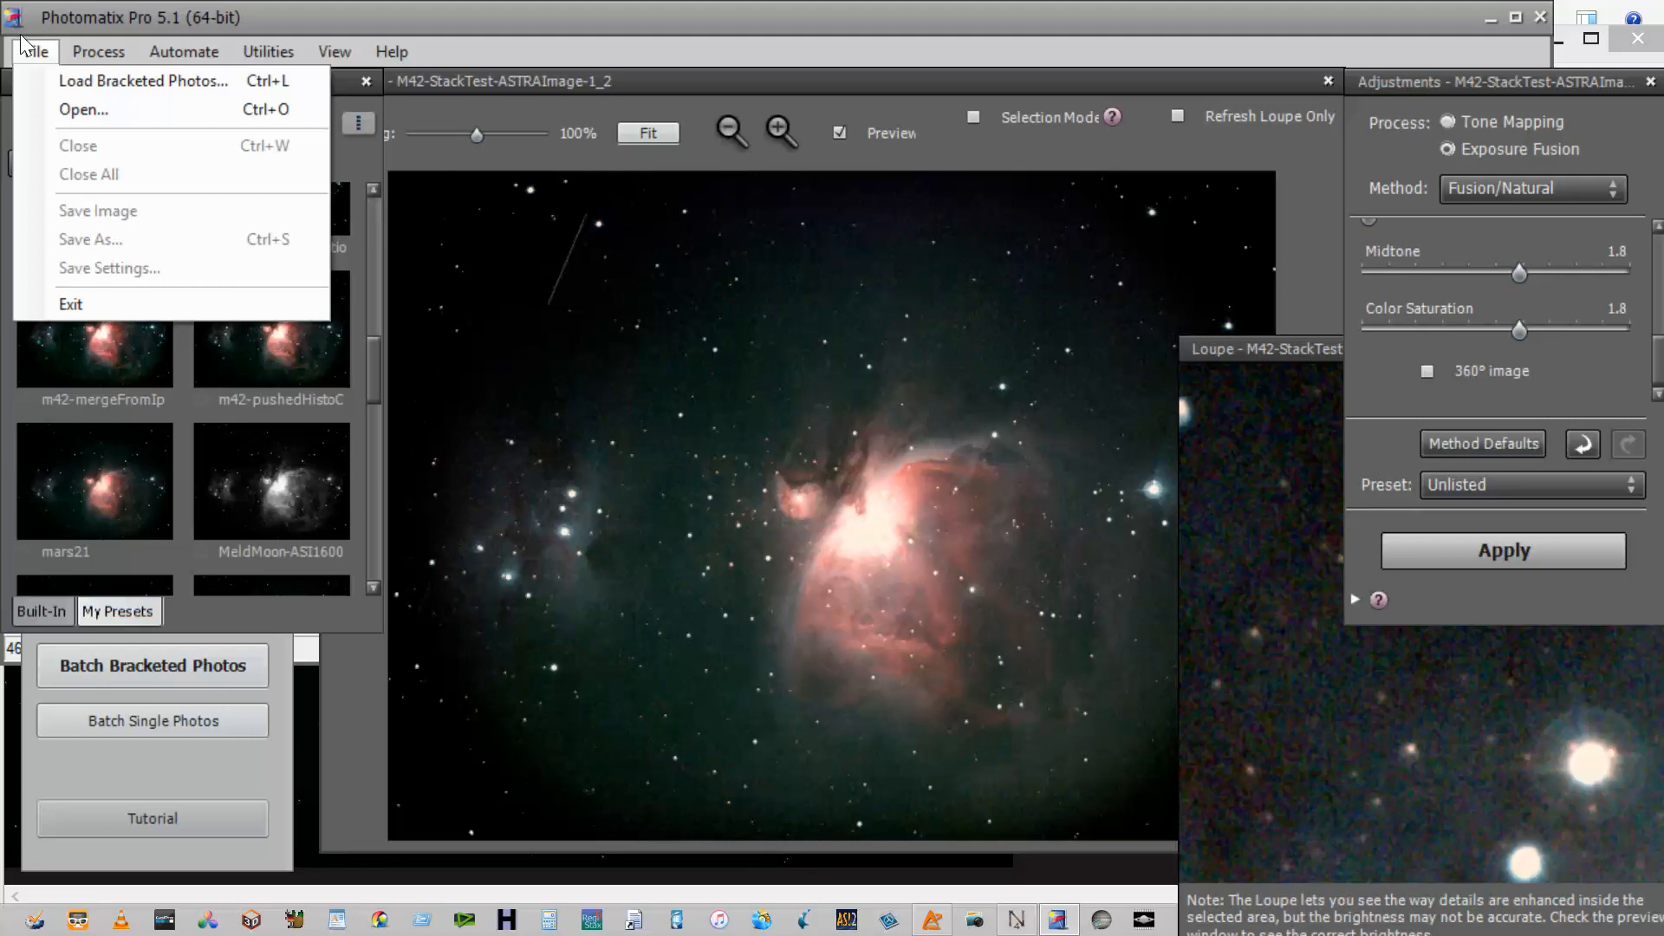
pyautogui.click(26, 48)
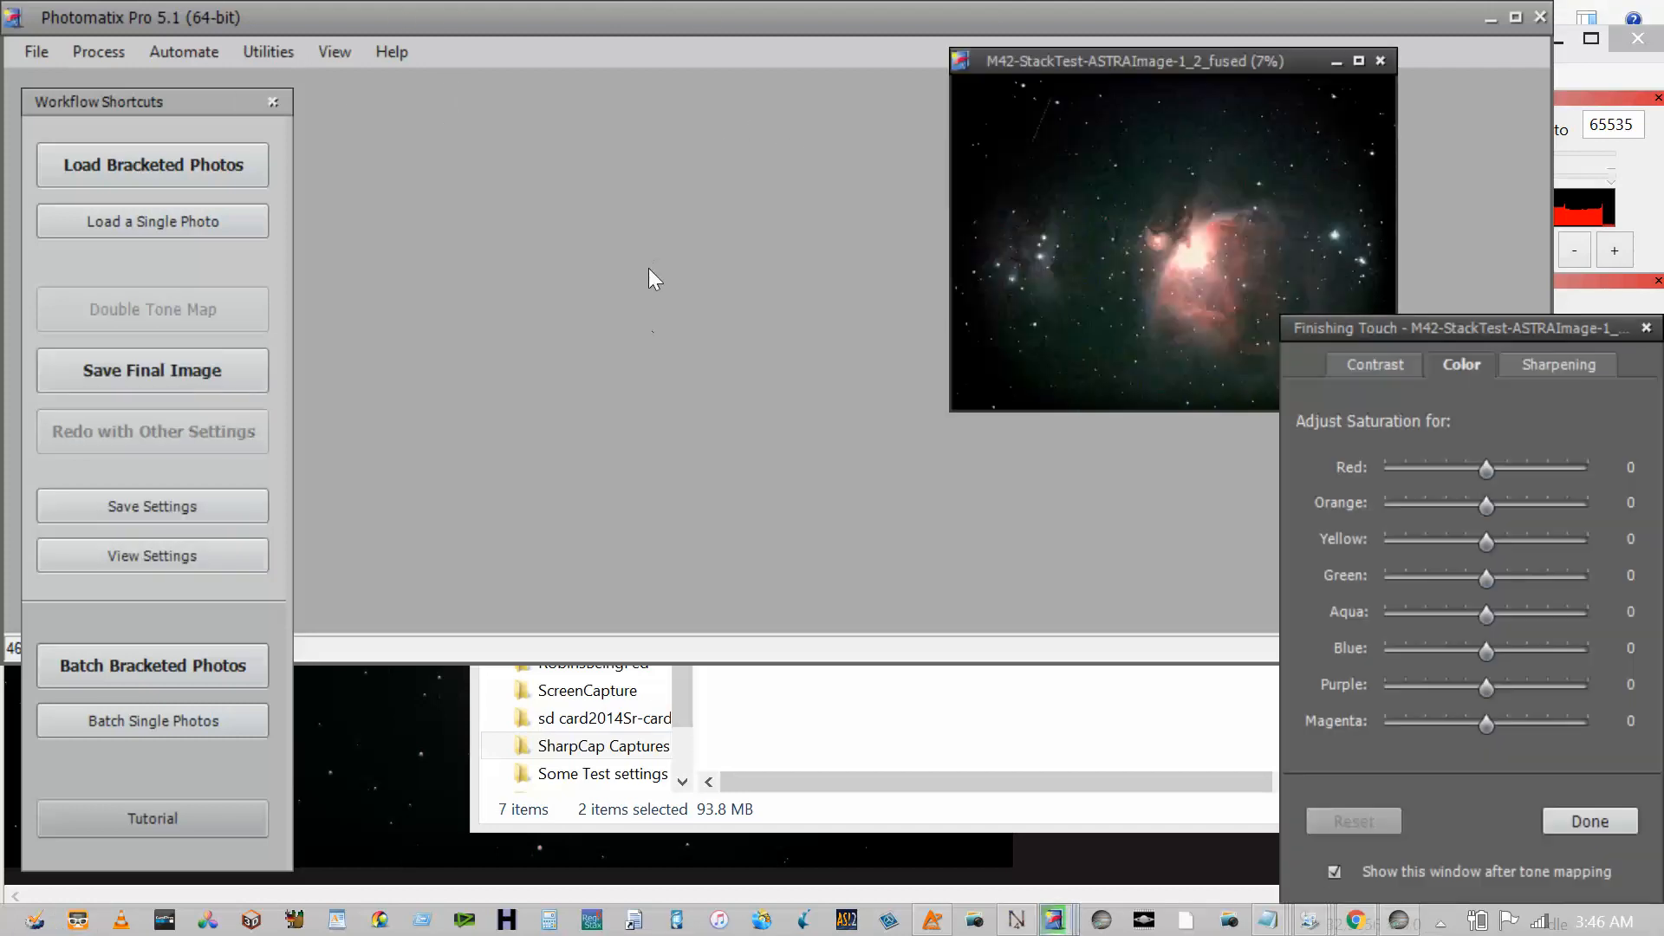
pyautogui.hotkey('ctrl', 's')
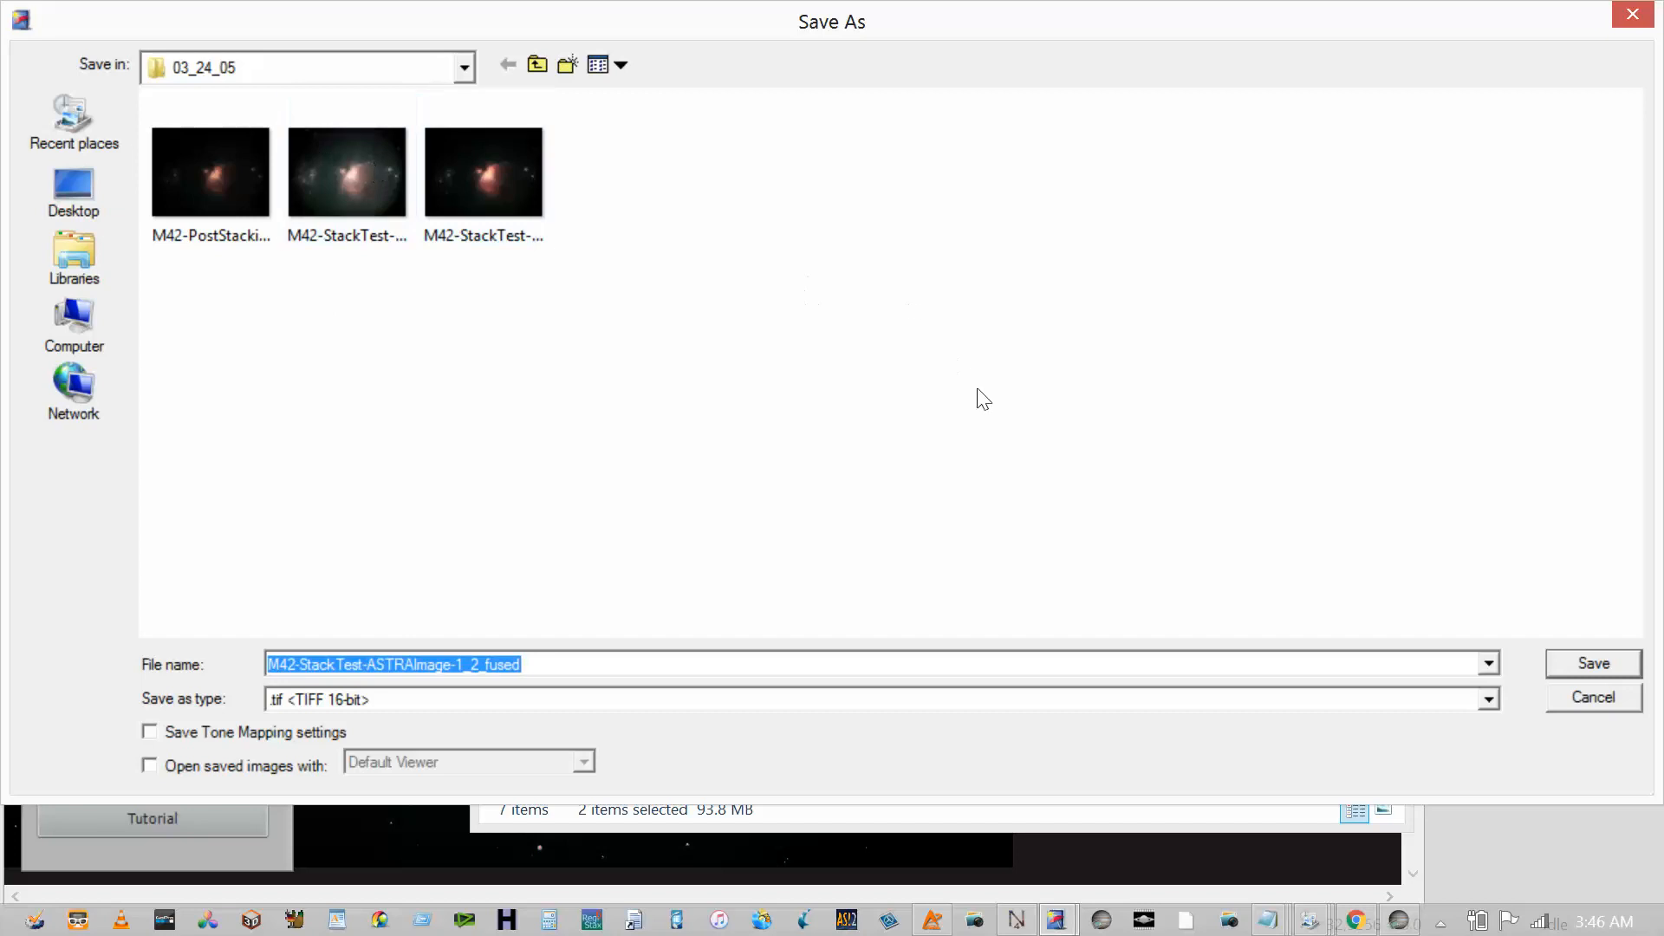
pyautogui.click(1581, 670)
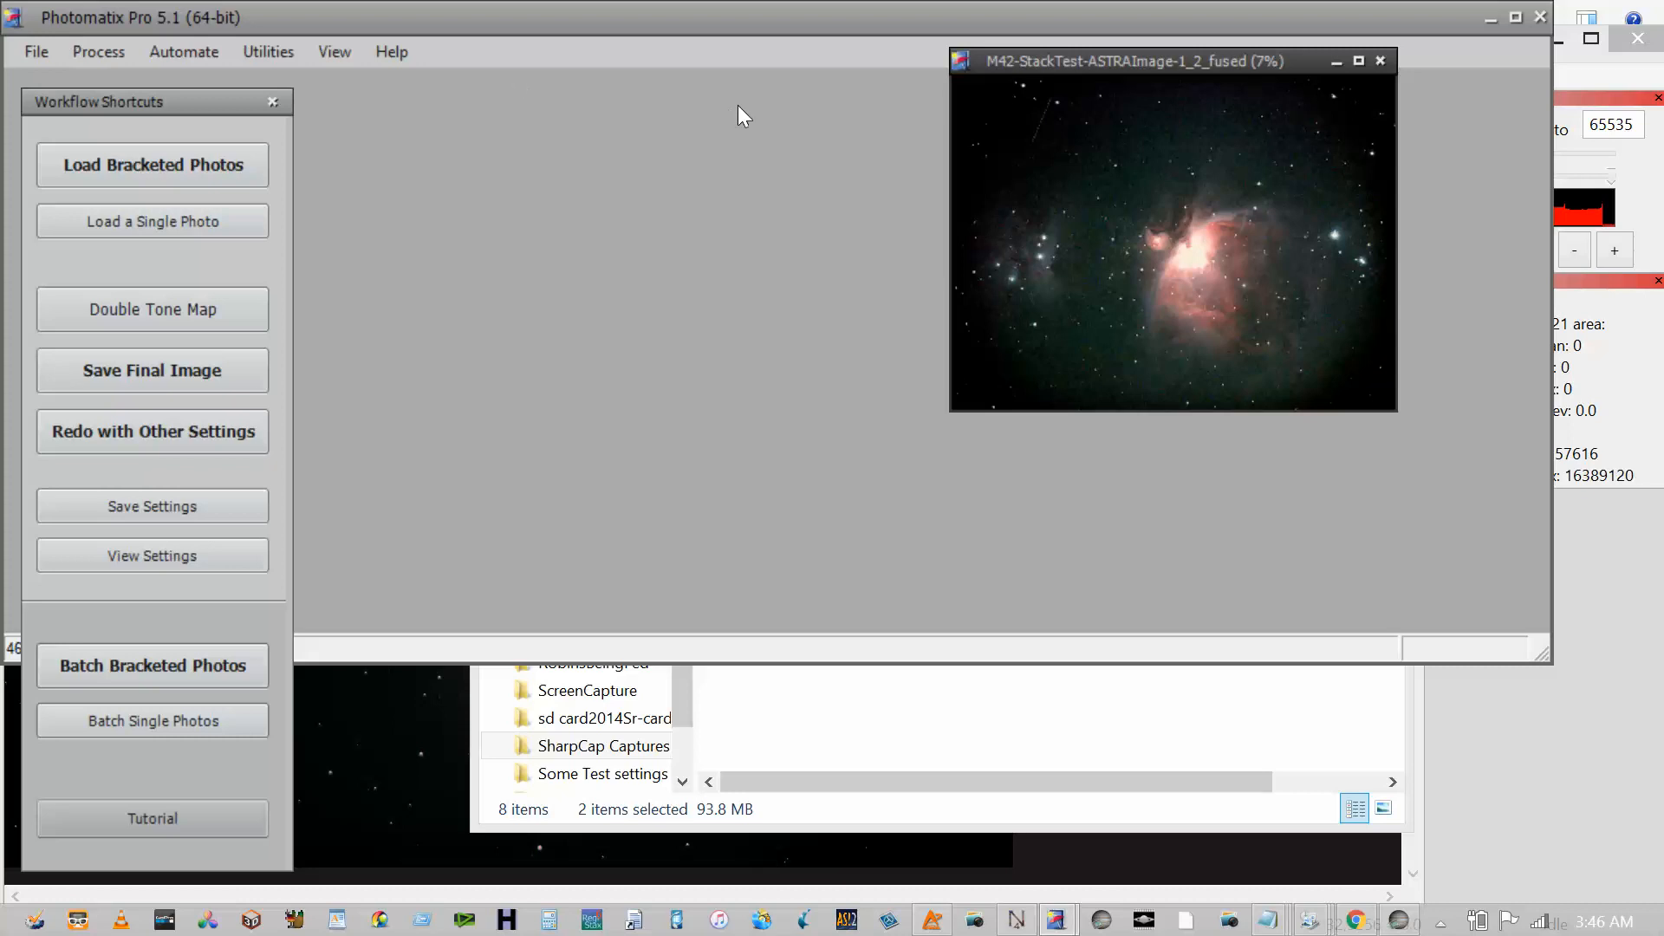
# - Switch to the 03_24_05 folder, view M42-StackTest-ASTRAImage-1_2_fused at full screen, and close the viewer
pyautogui.click(1237, 713)
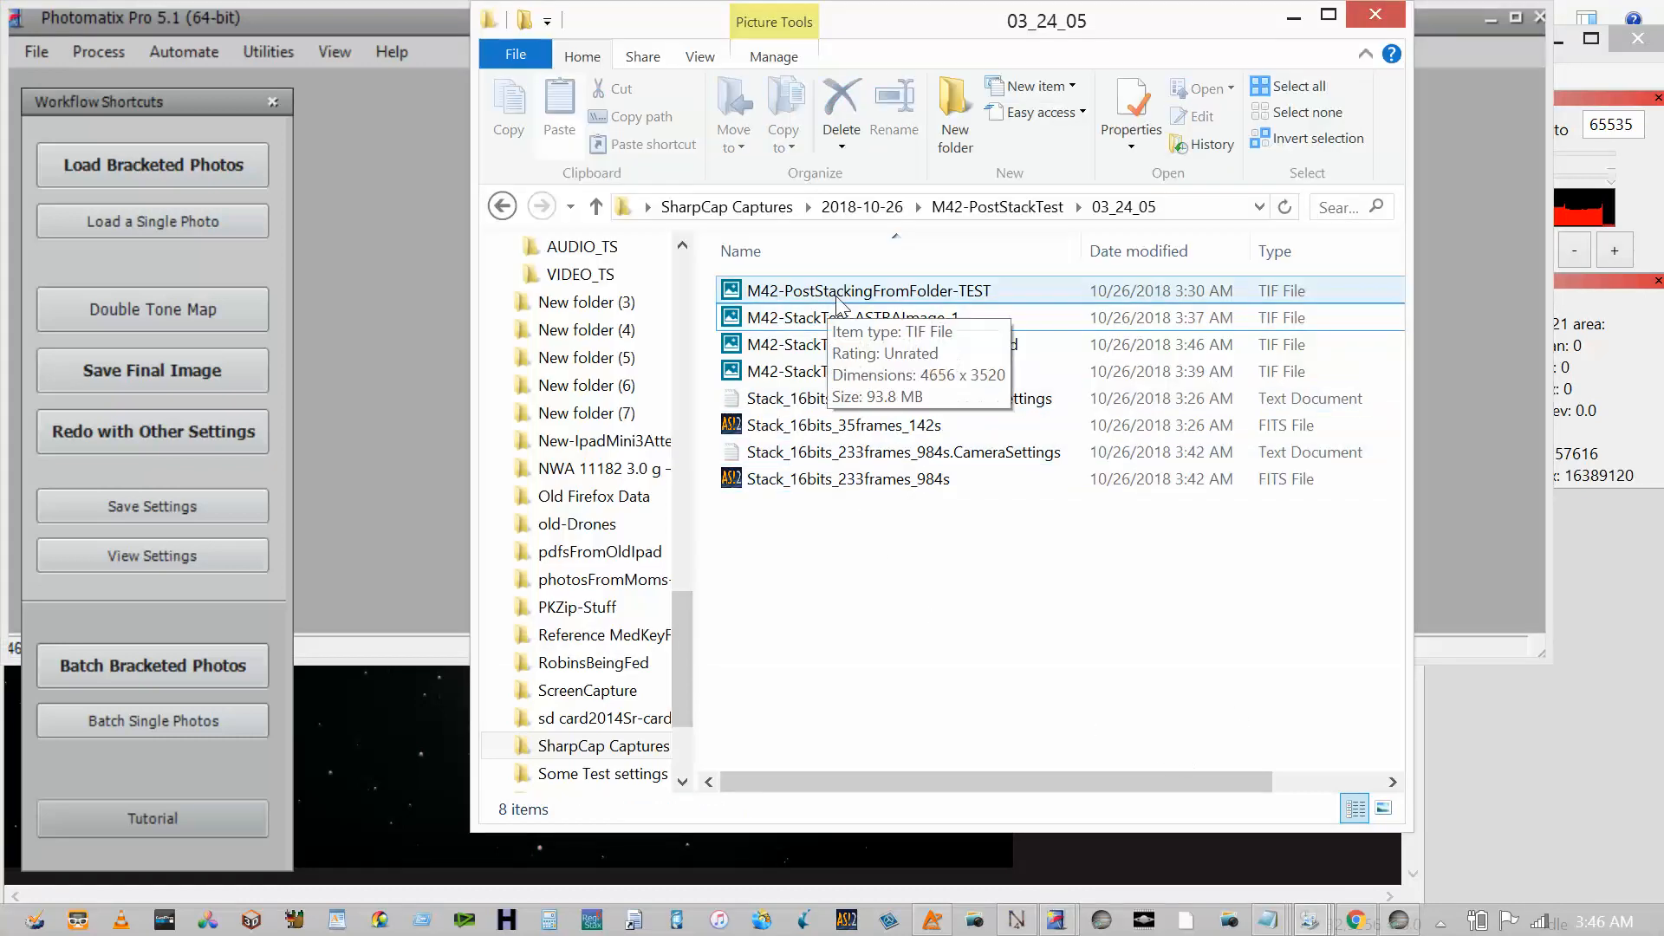
pyautogui.doubleClick(822, 345)
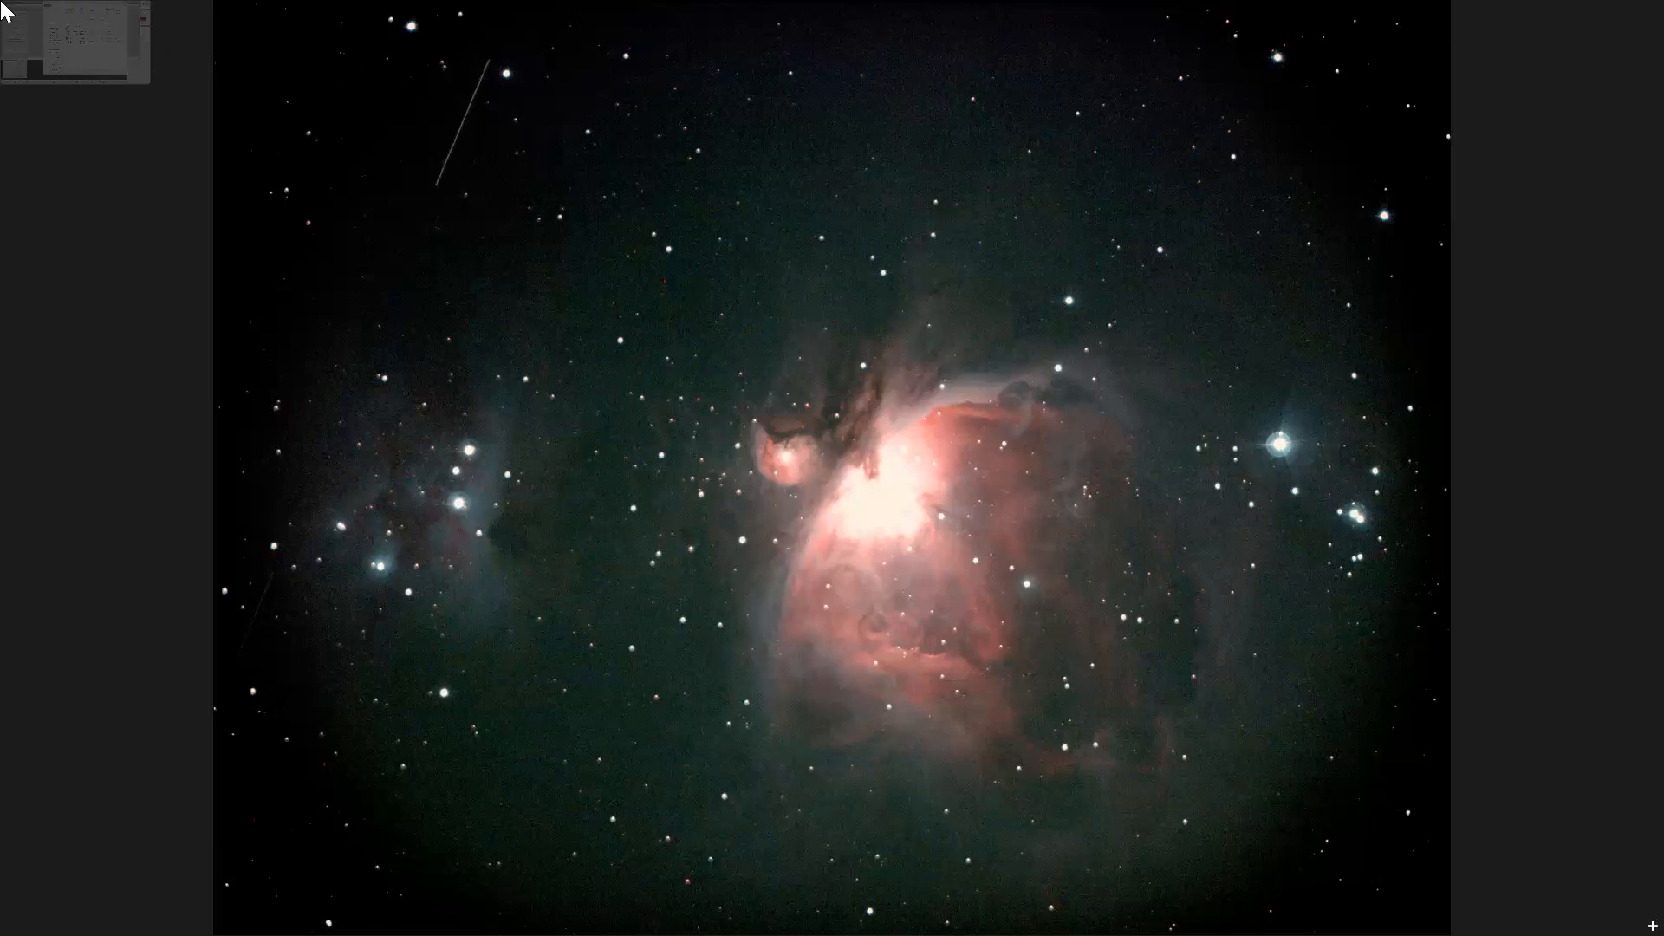
pyautogui.click(5, 10)
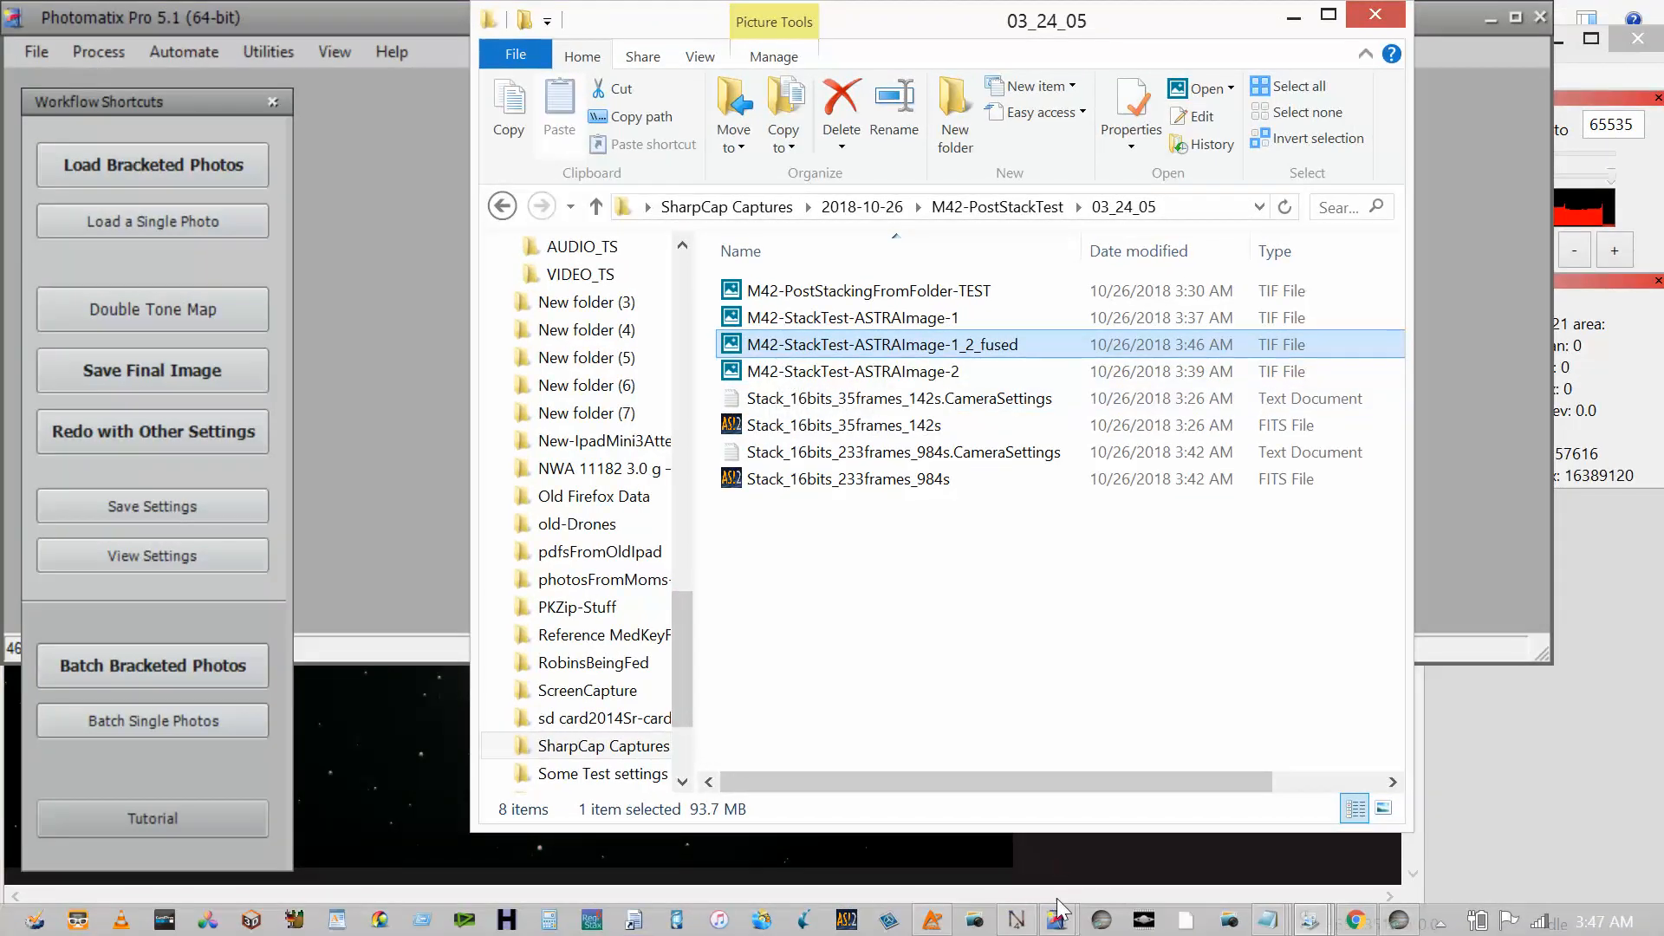
# - Launch Neat Image v8 from the Windows Start screen and toggle its window between maximized and restored size
pyautogui.click(10, 926)
pyautogui.scroll(-15, 1055, 785)
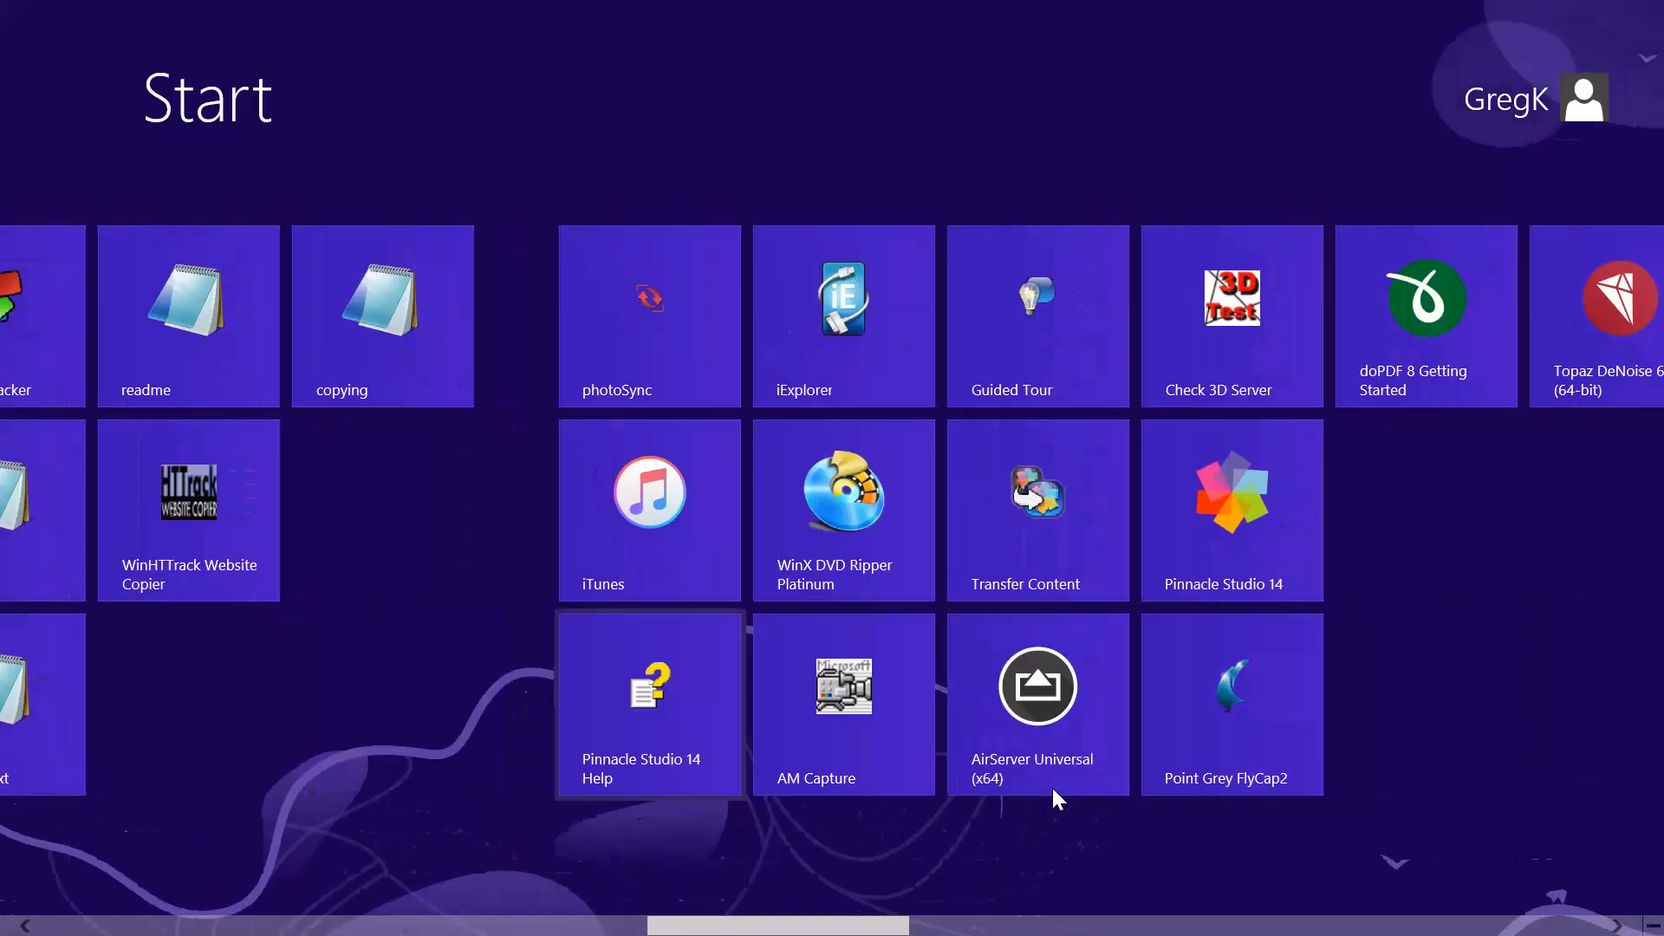
pyautogui.scroll(-6, 1052, 785)
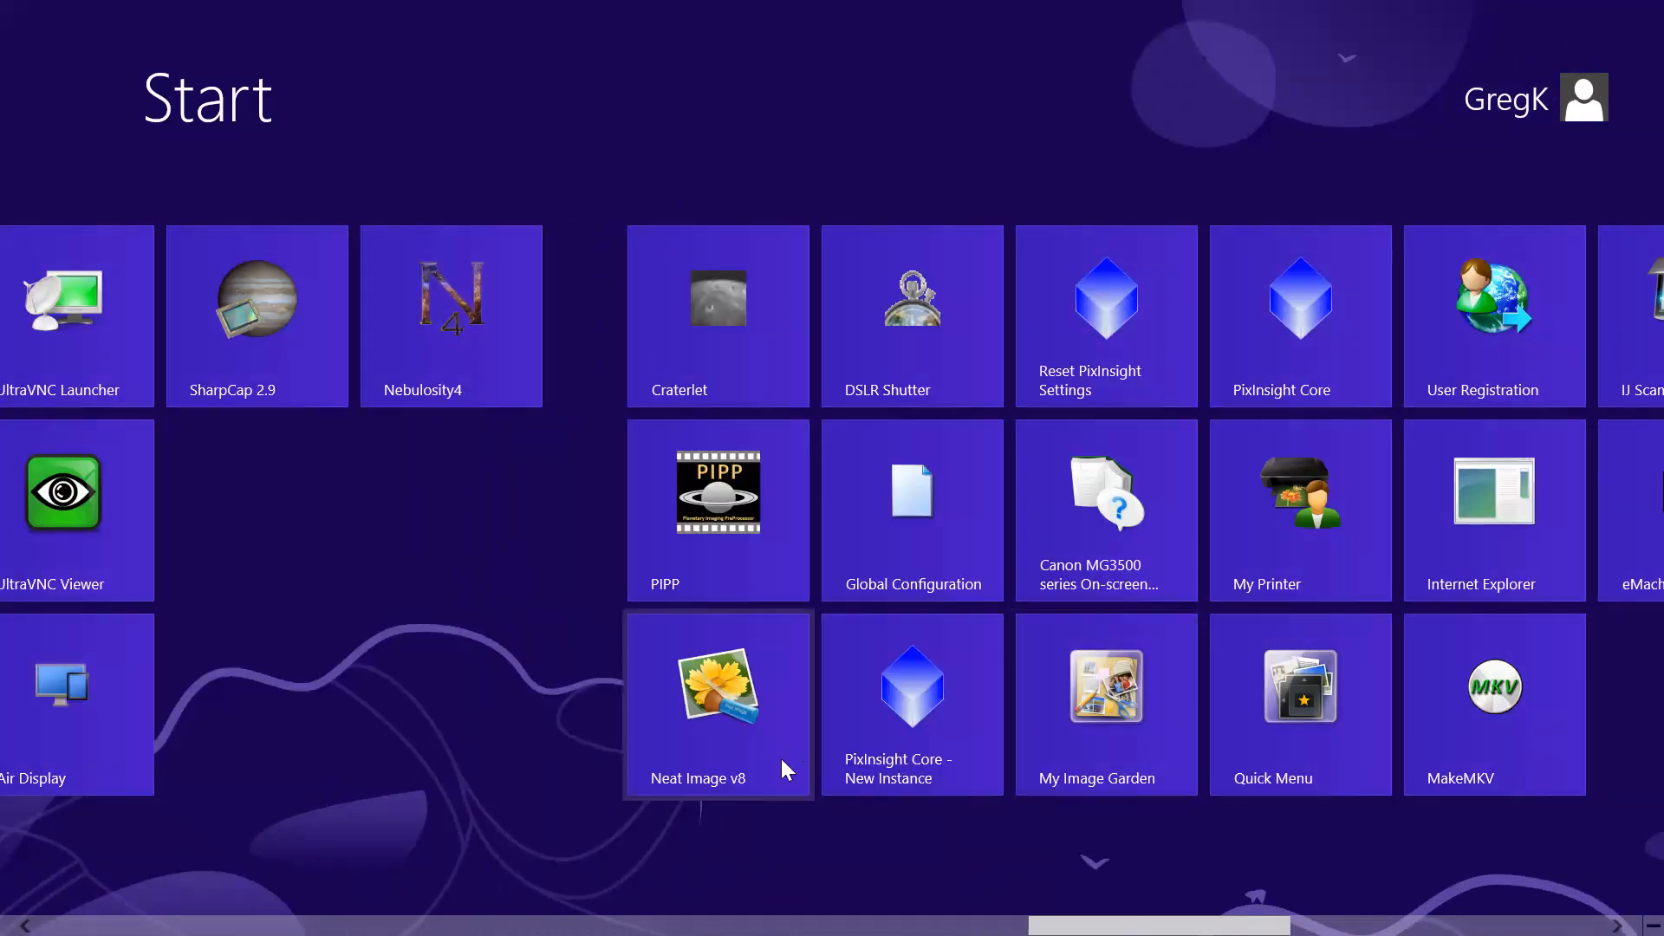
pyautogui.click(734, 764)
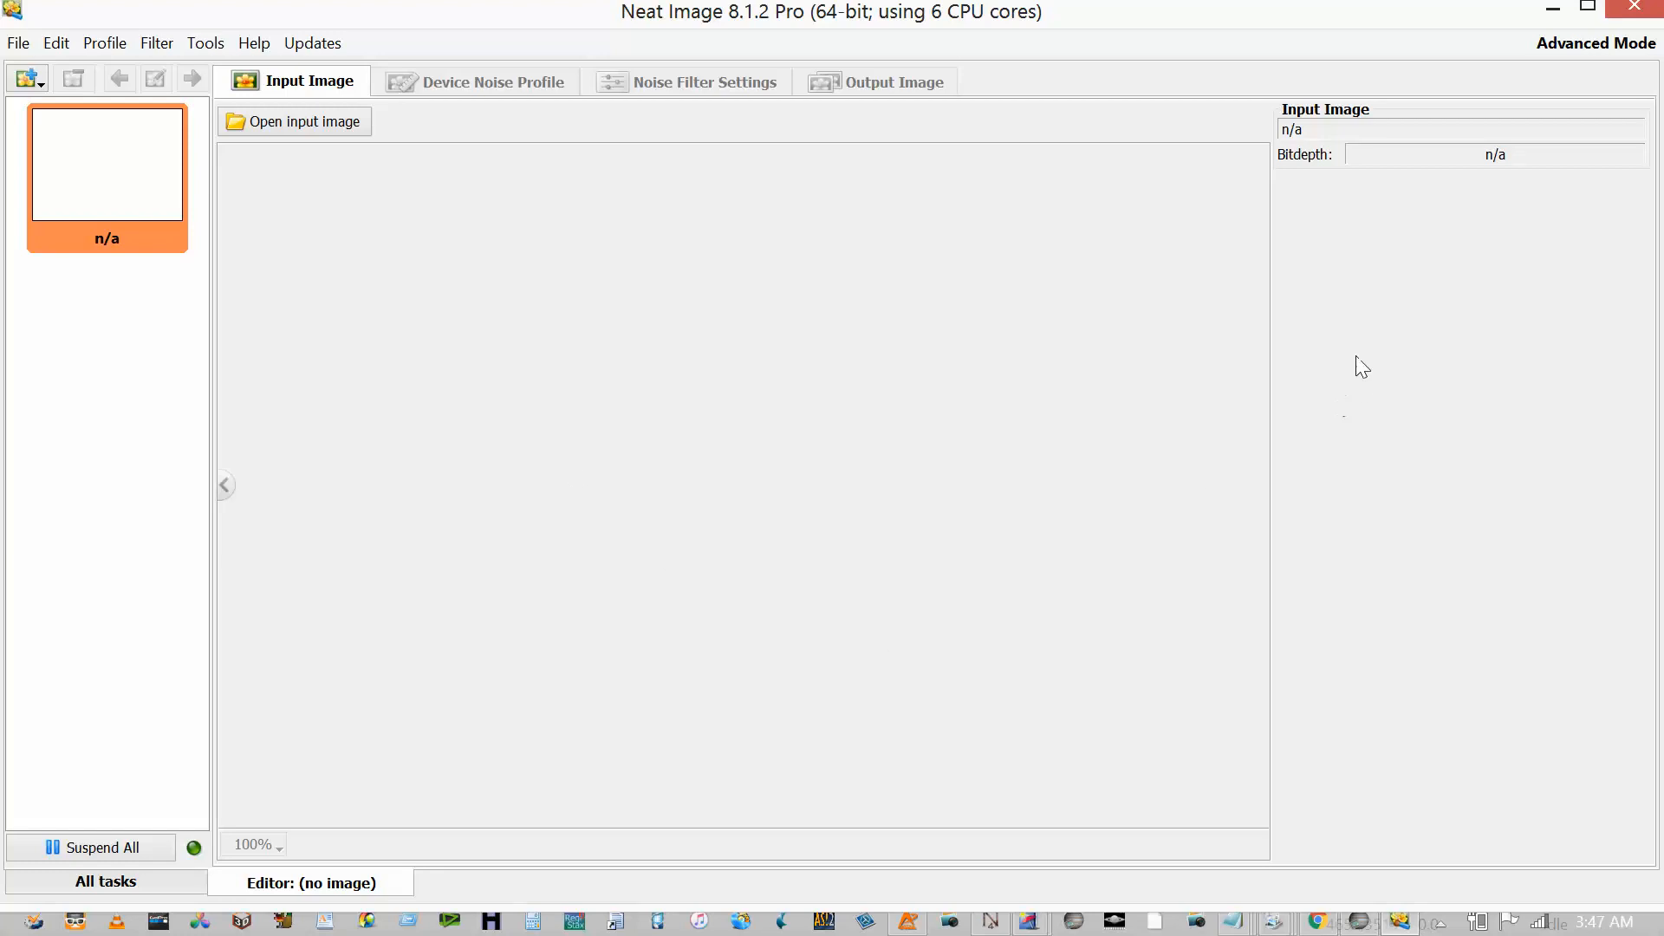
pyautogui.click(1592, 9)
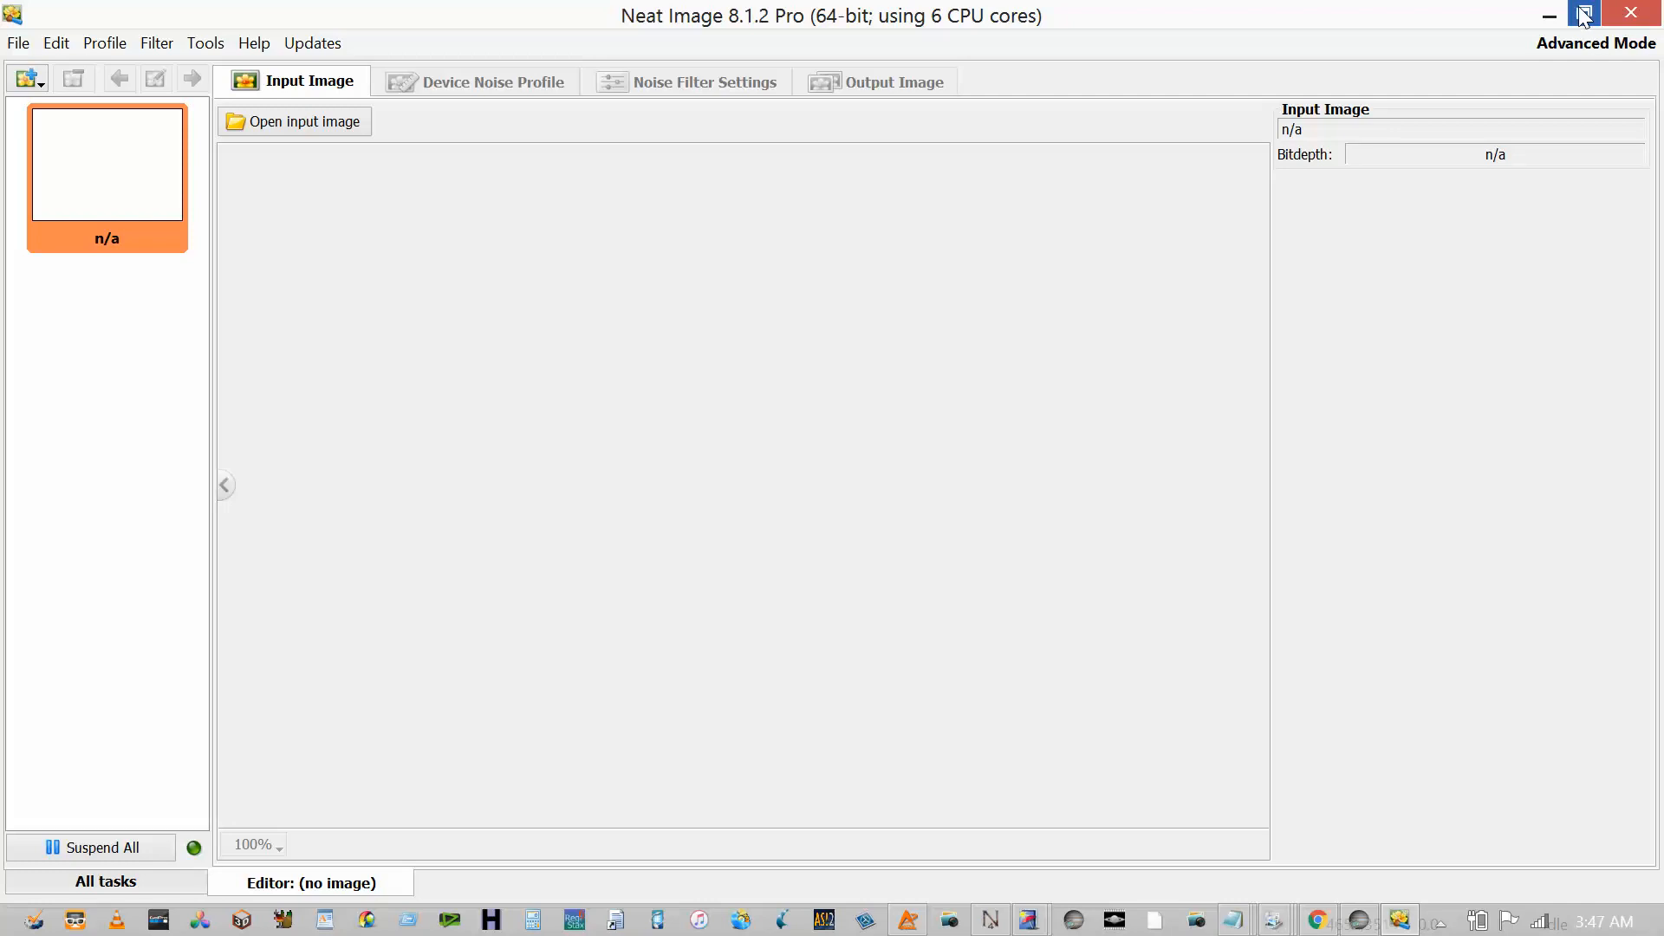
pyautogui.click(1584, 15)
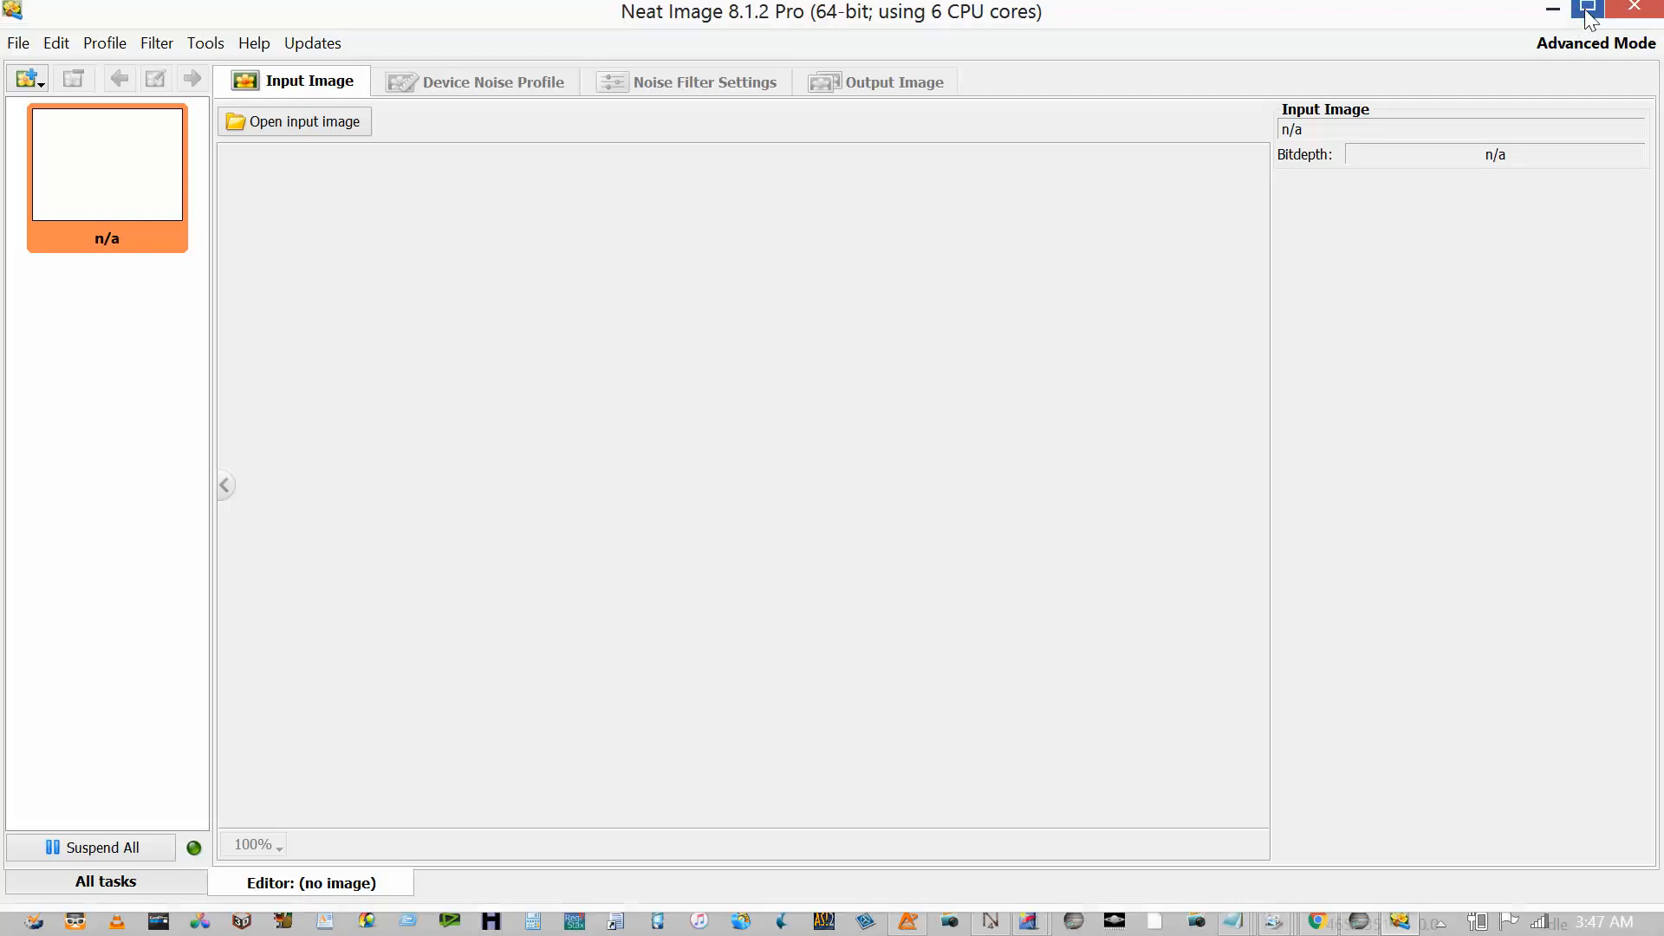
# - Restore the Neat Image window, load M42-StackTest-ASTRAImage-1_2_fused from the 03_24_05 folder, and reposition the window for work
pyautogui.doubleClick(1443, 23)
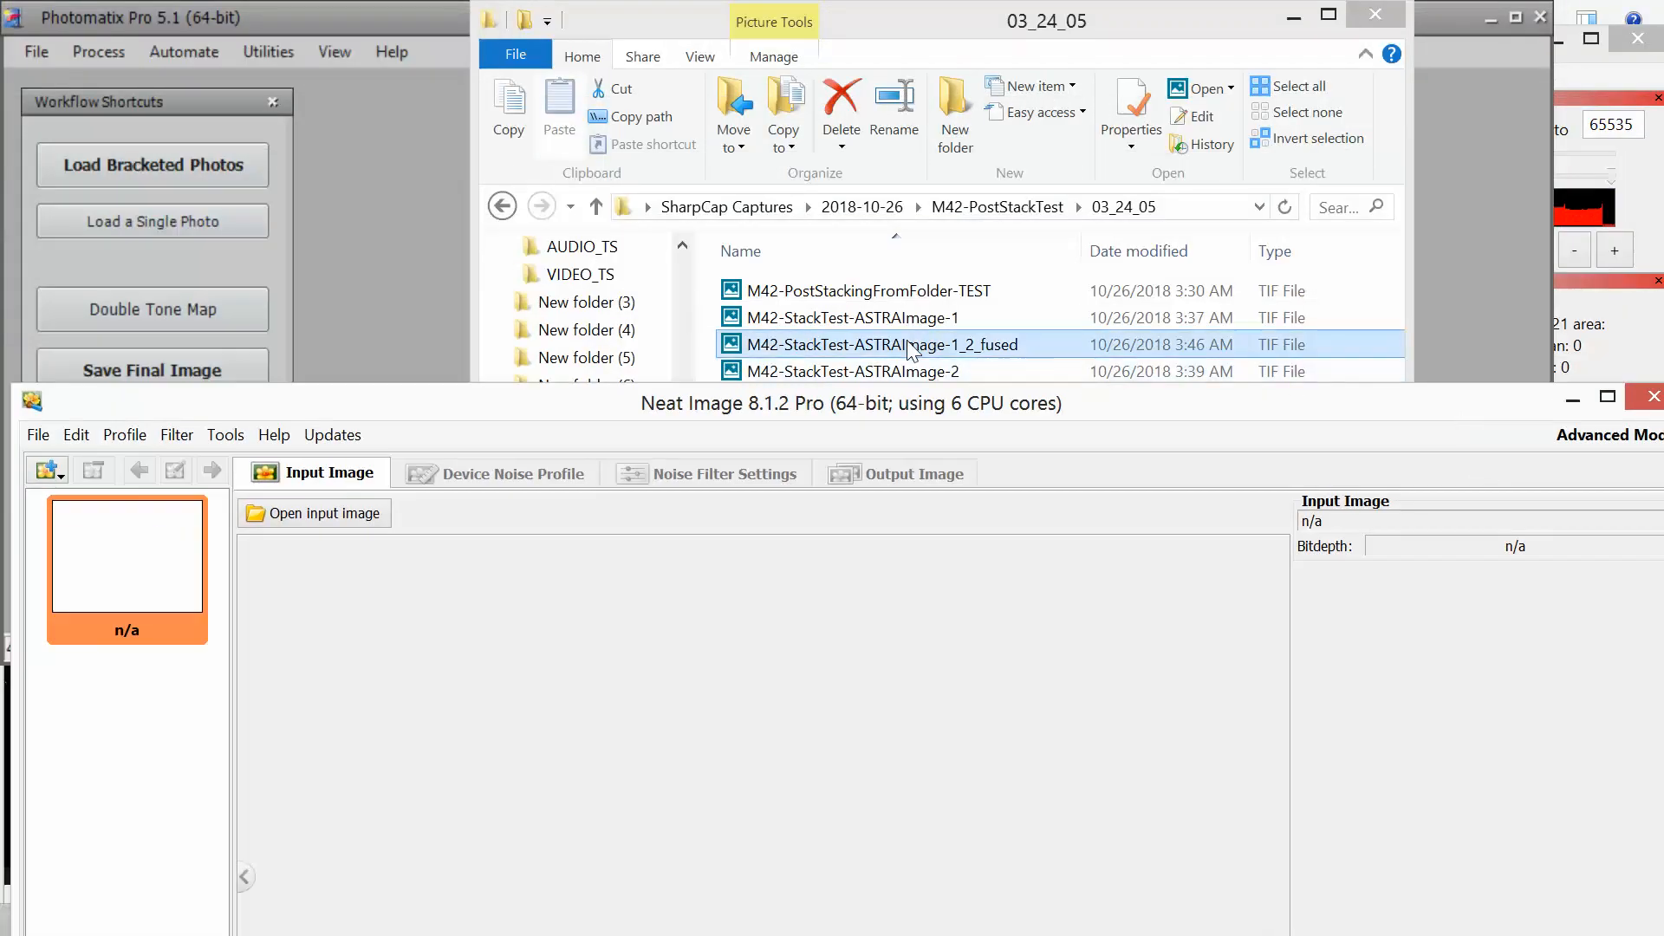
pyautogui.moveTo(889, 568); pyautogui.dragTo(130, 564)
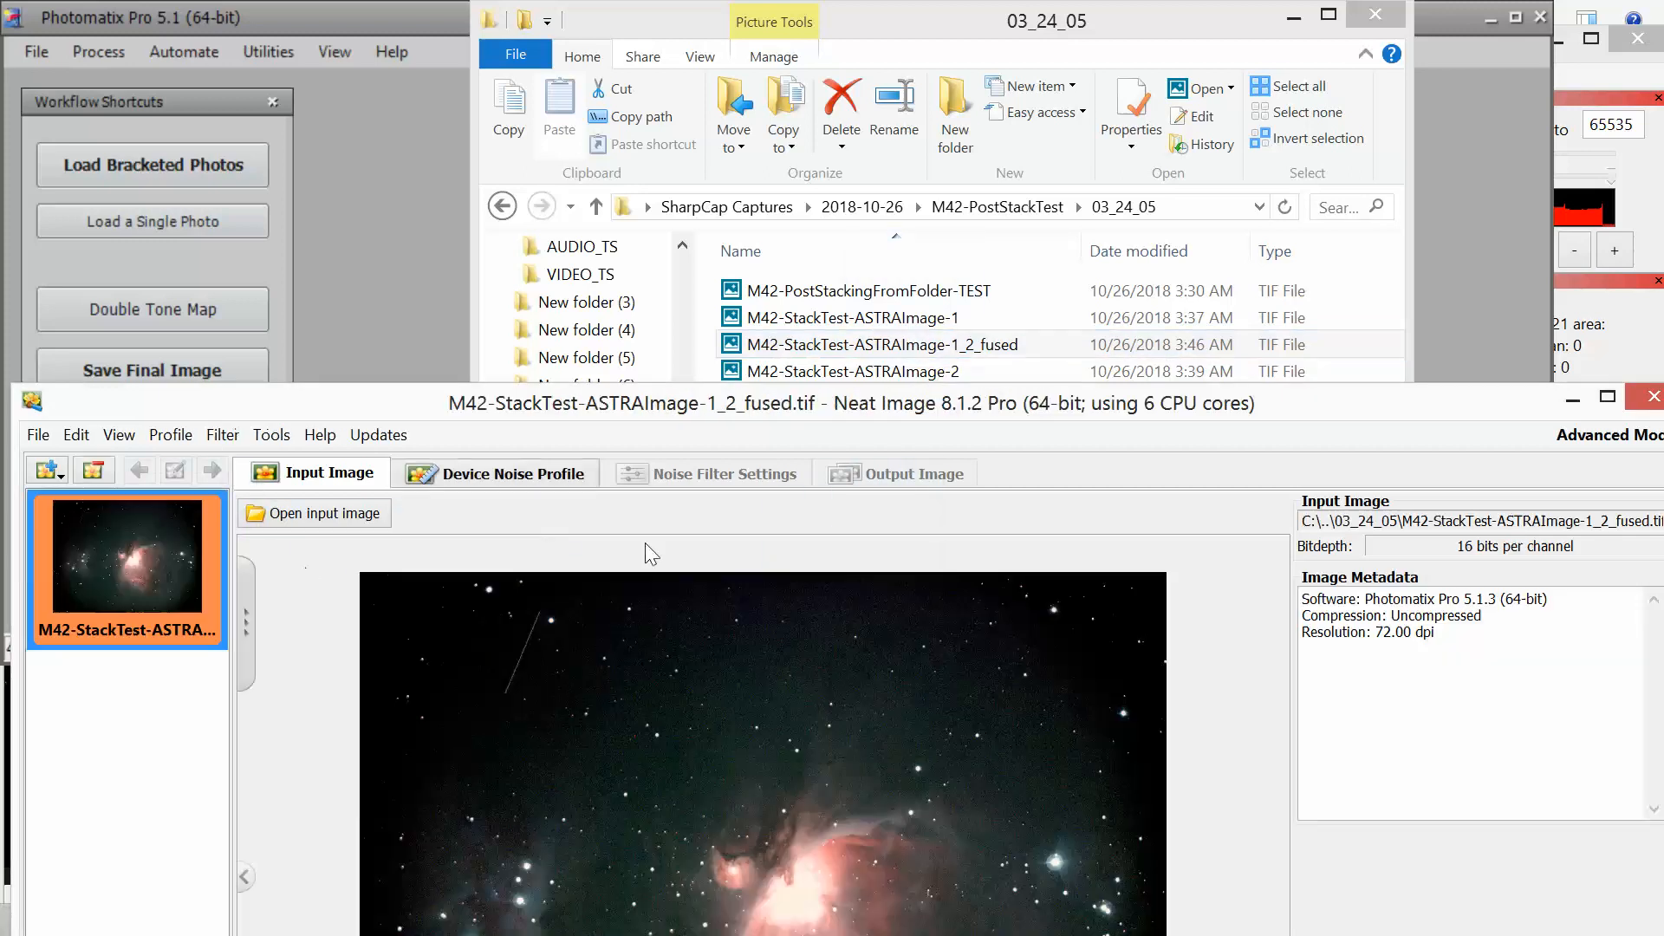
pyautogui.moveTo(892, 404); pyautogui.dragTo(901, 11)
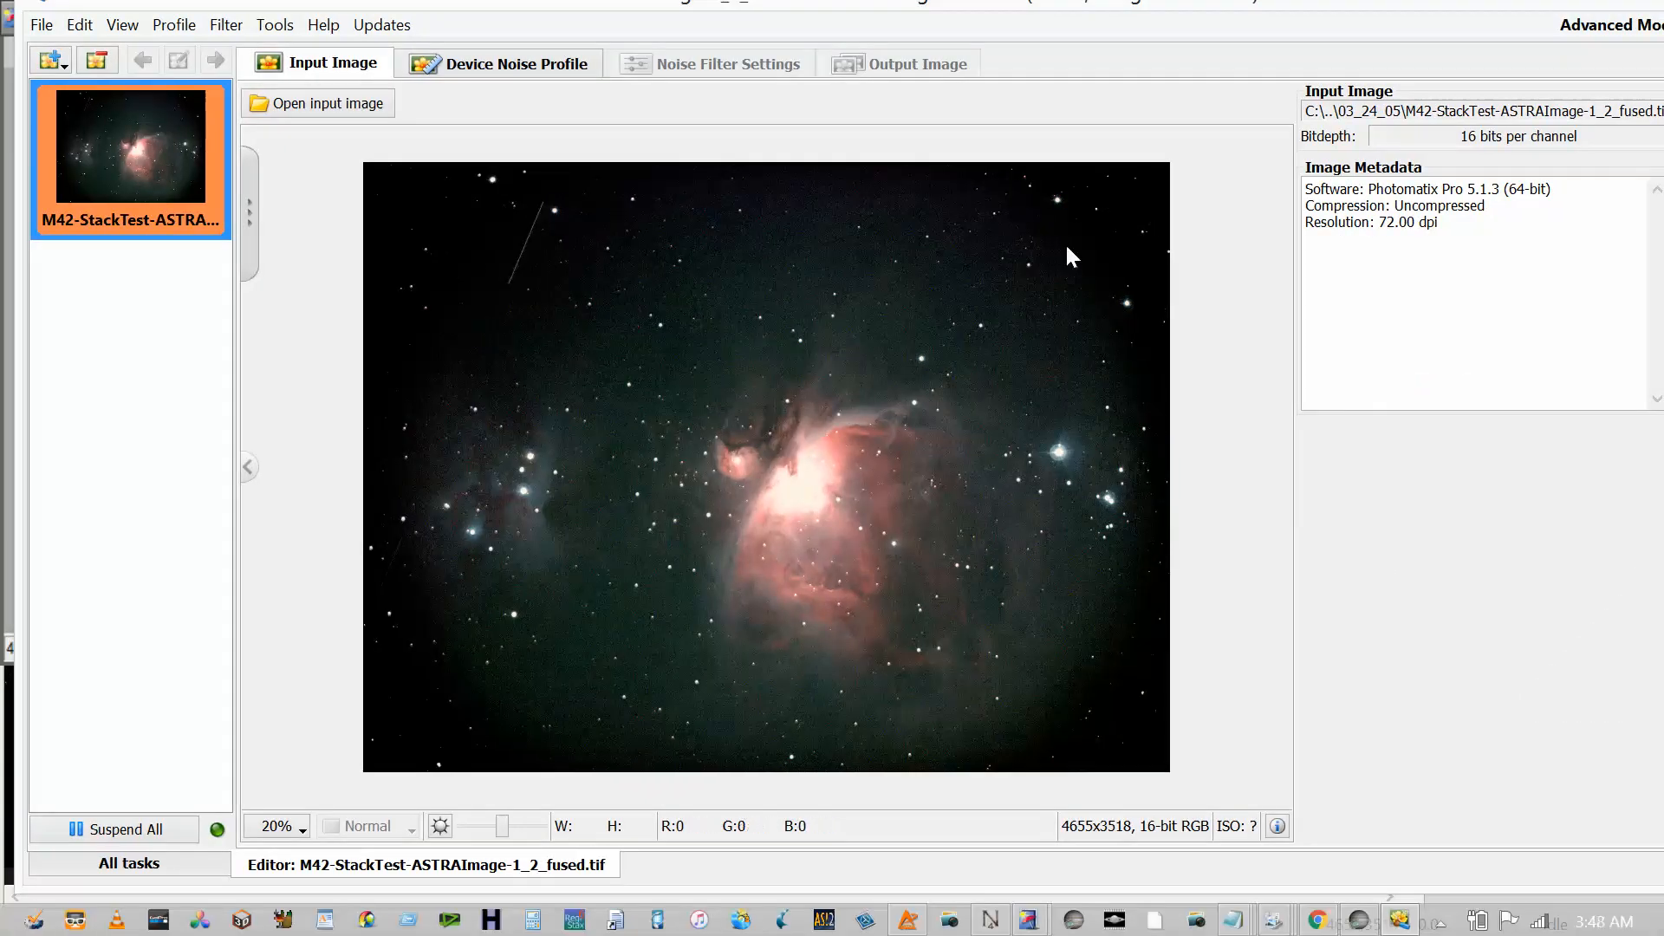
# - Build an automatic device noise profile for the fused M42 image and show the noise filter settings
pyautogui.click(496, 70)
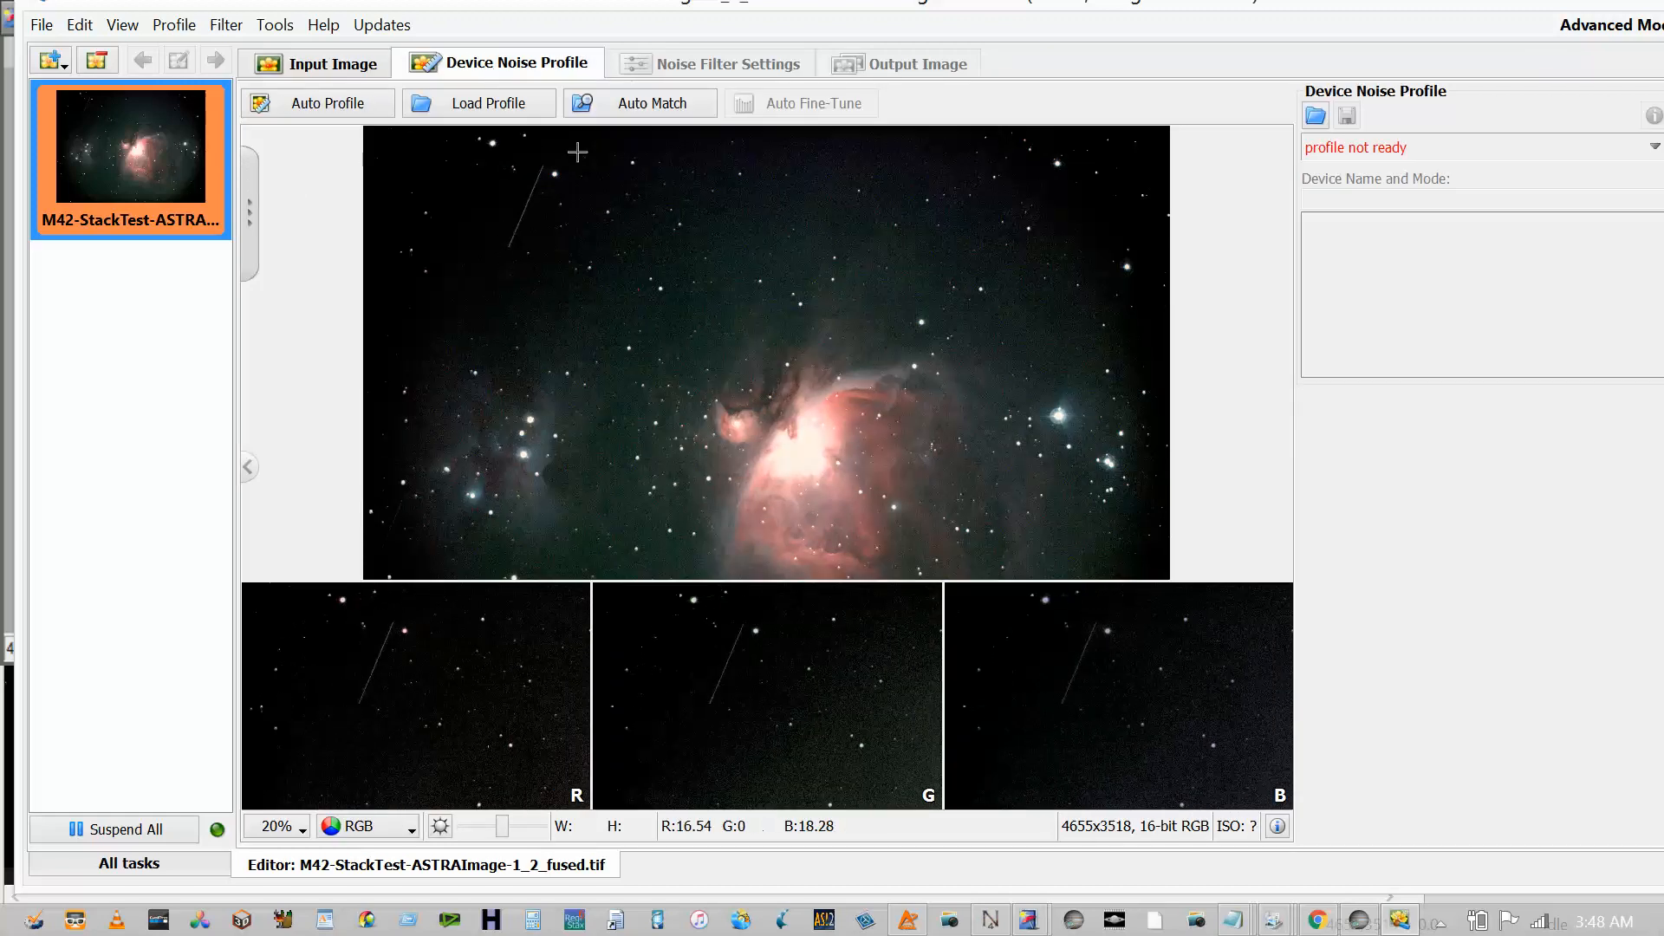
pyautogui.click(331, 102)
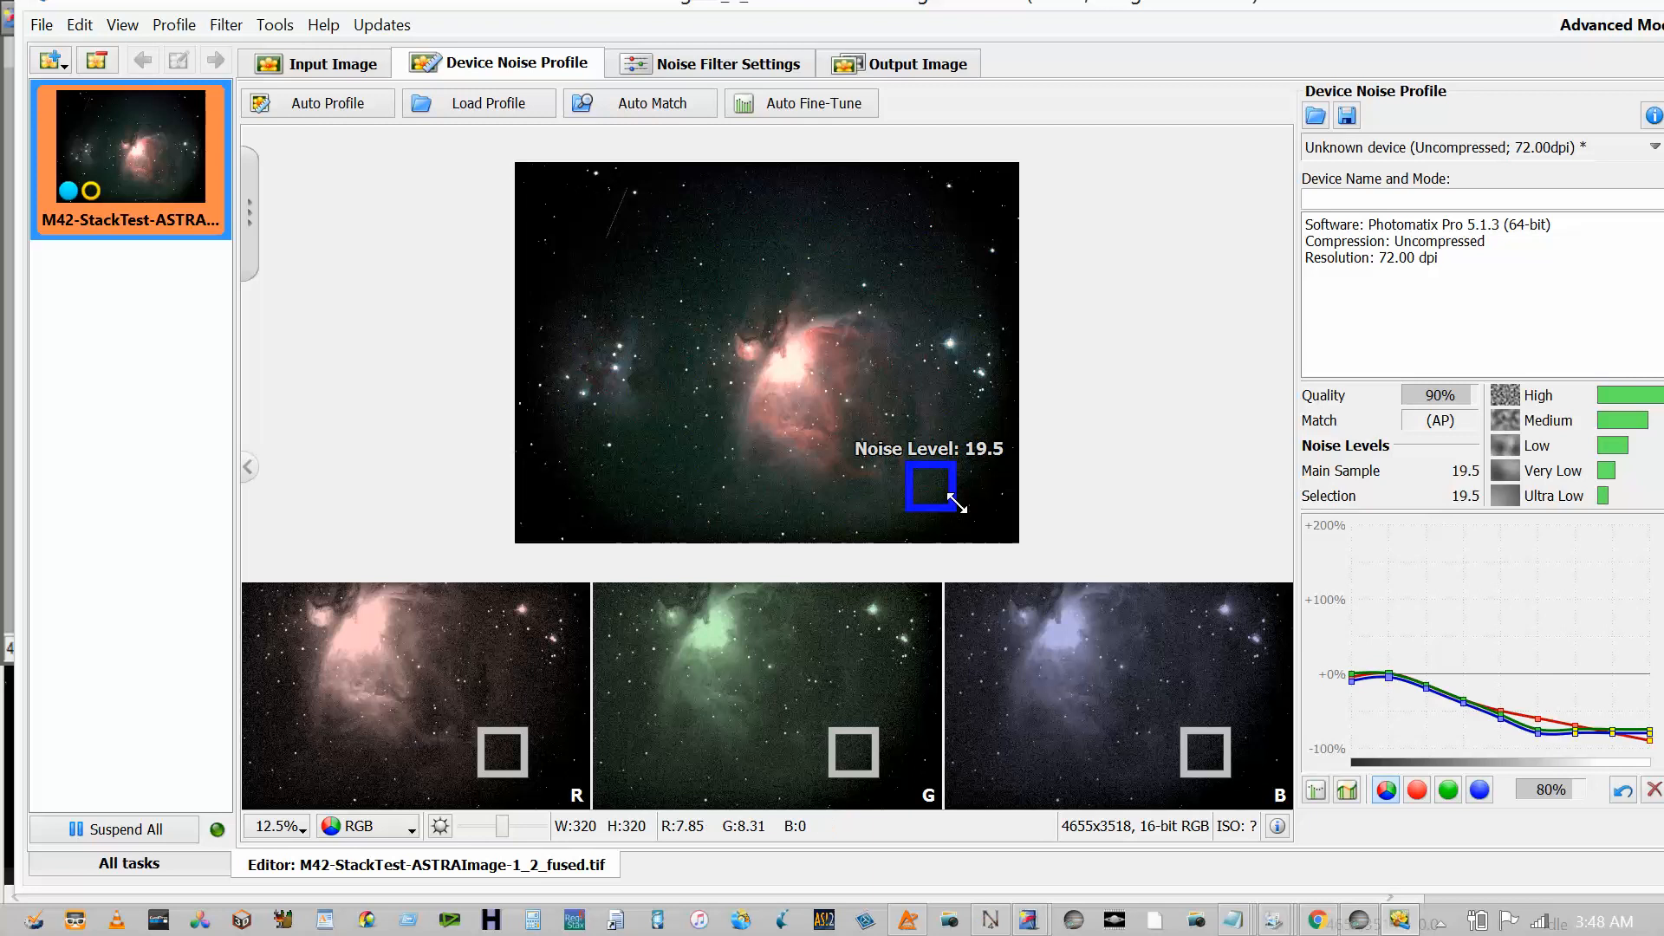
pyautogui.click(732, 70)
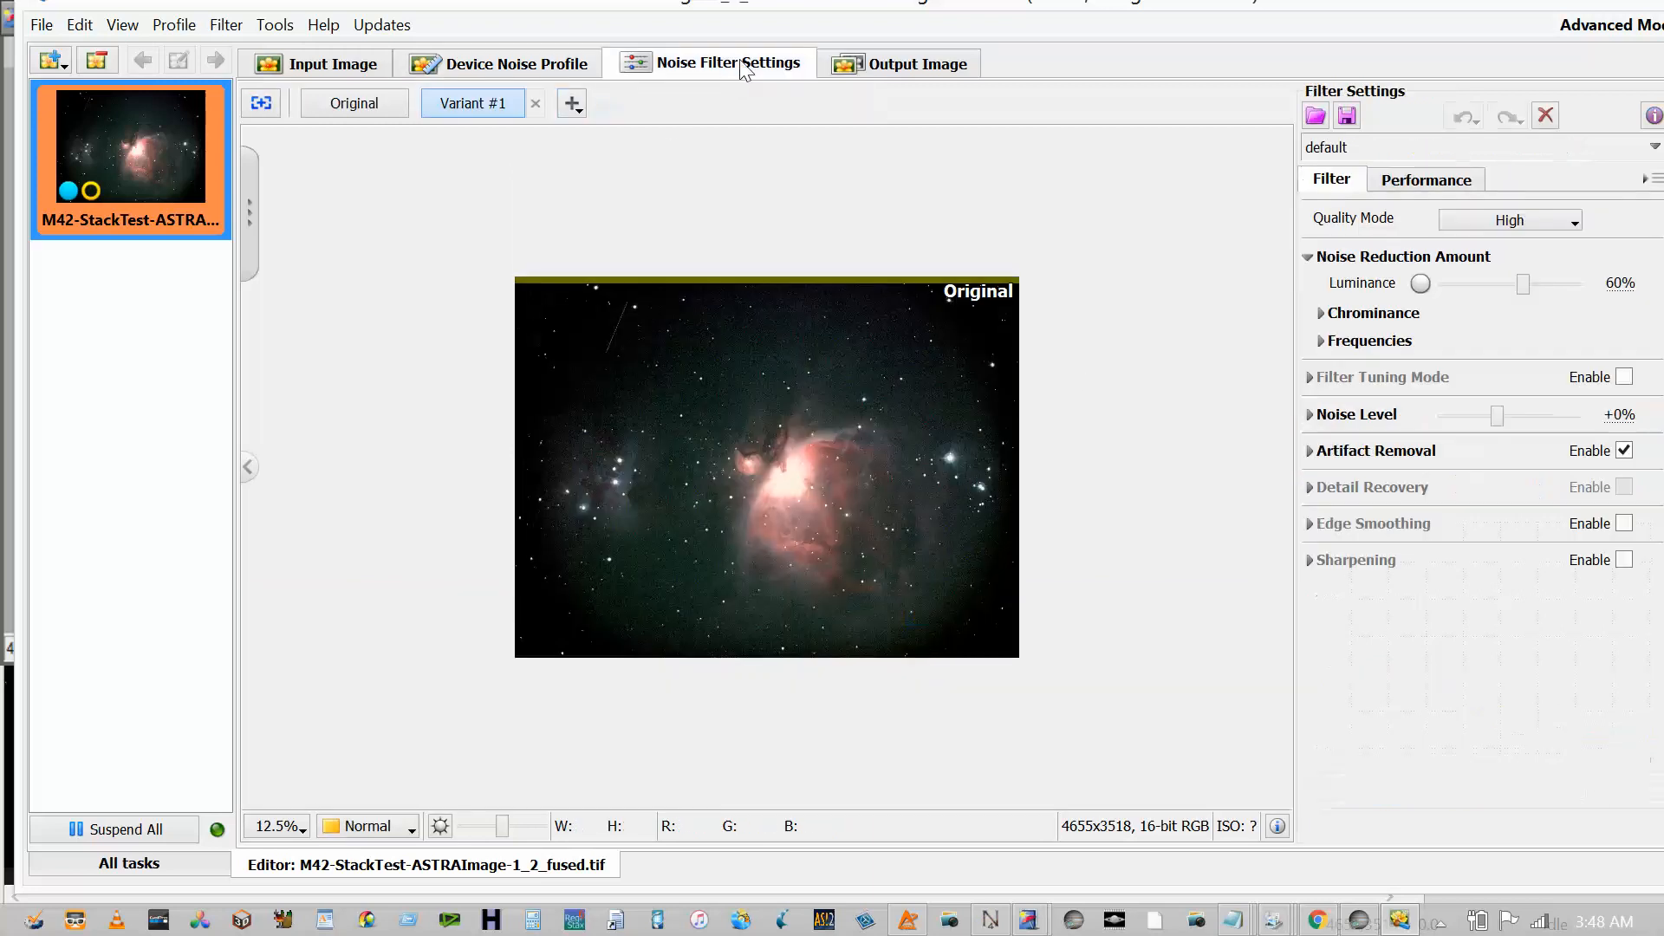
# - Load the Reduce Noise-M42-ipad filter preset from the user folder and accept its description
pyautogui.click(912, 76)
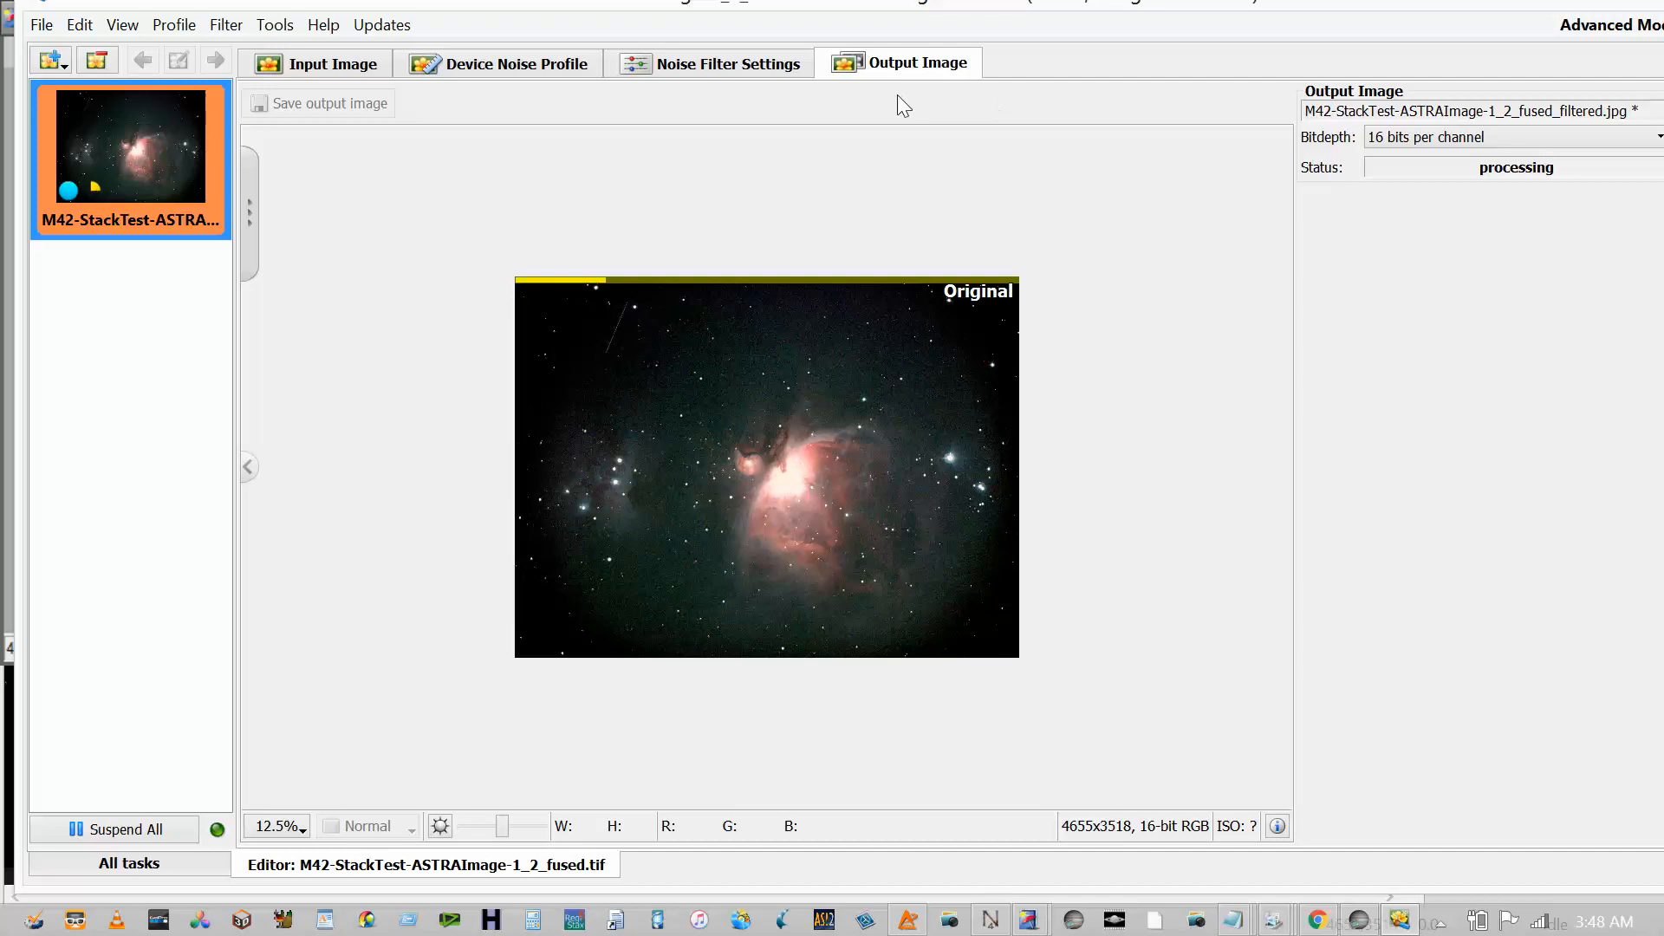
pyautogui.click(756, 74)
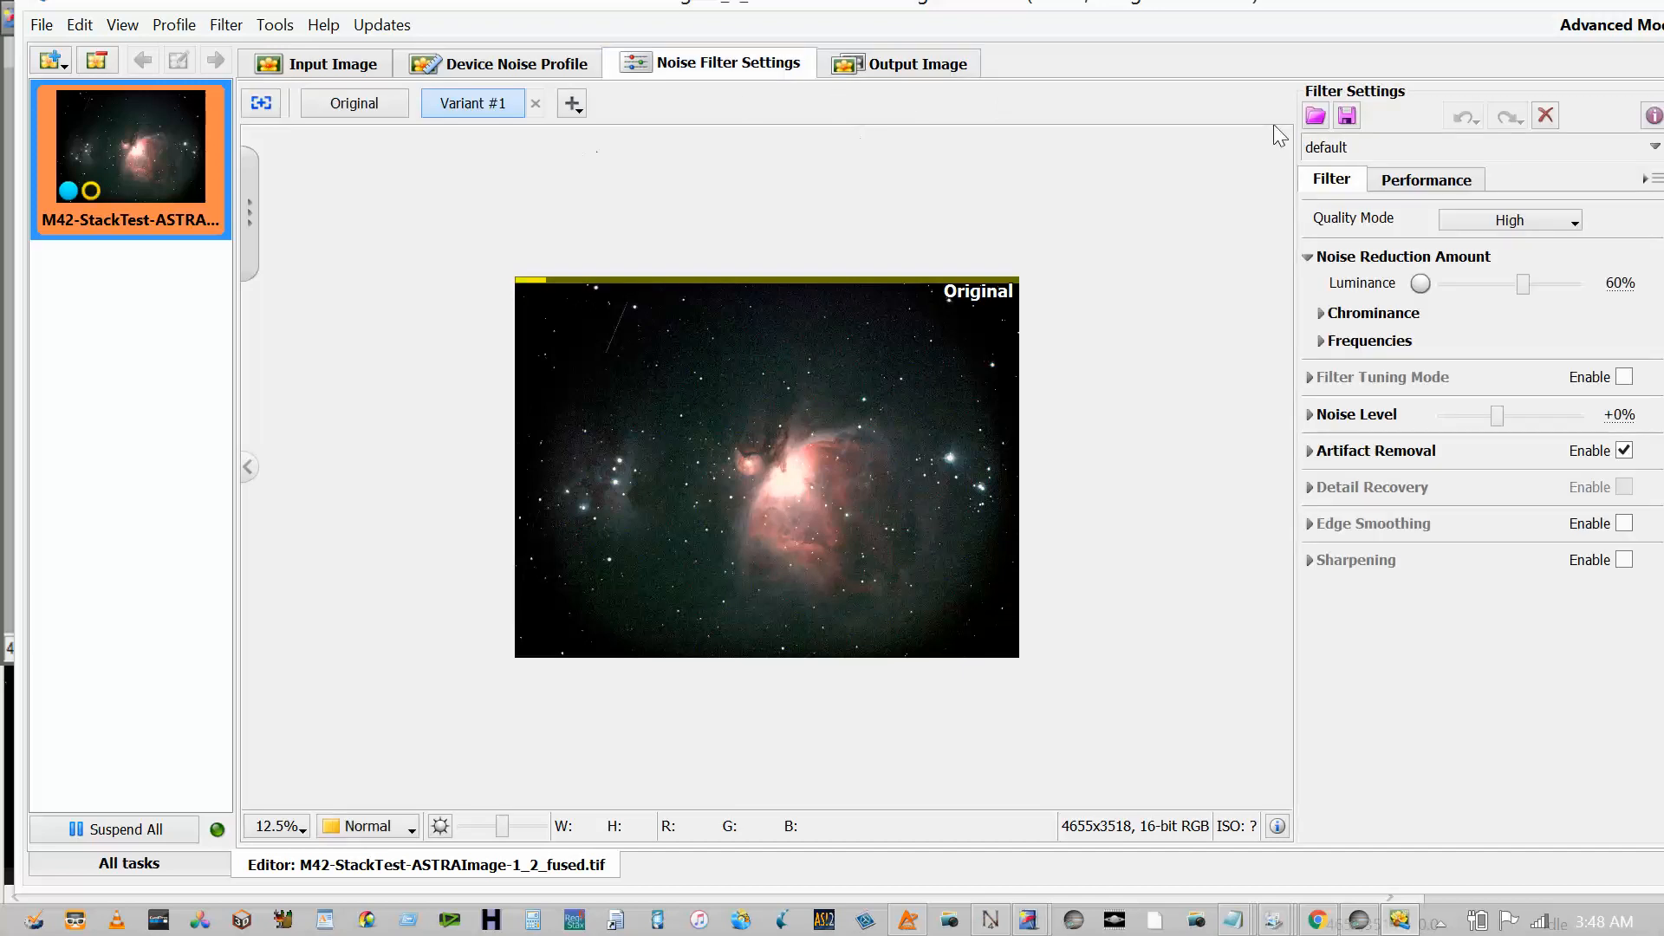
pyautogui.click(1318, 122)
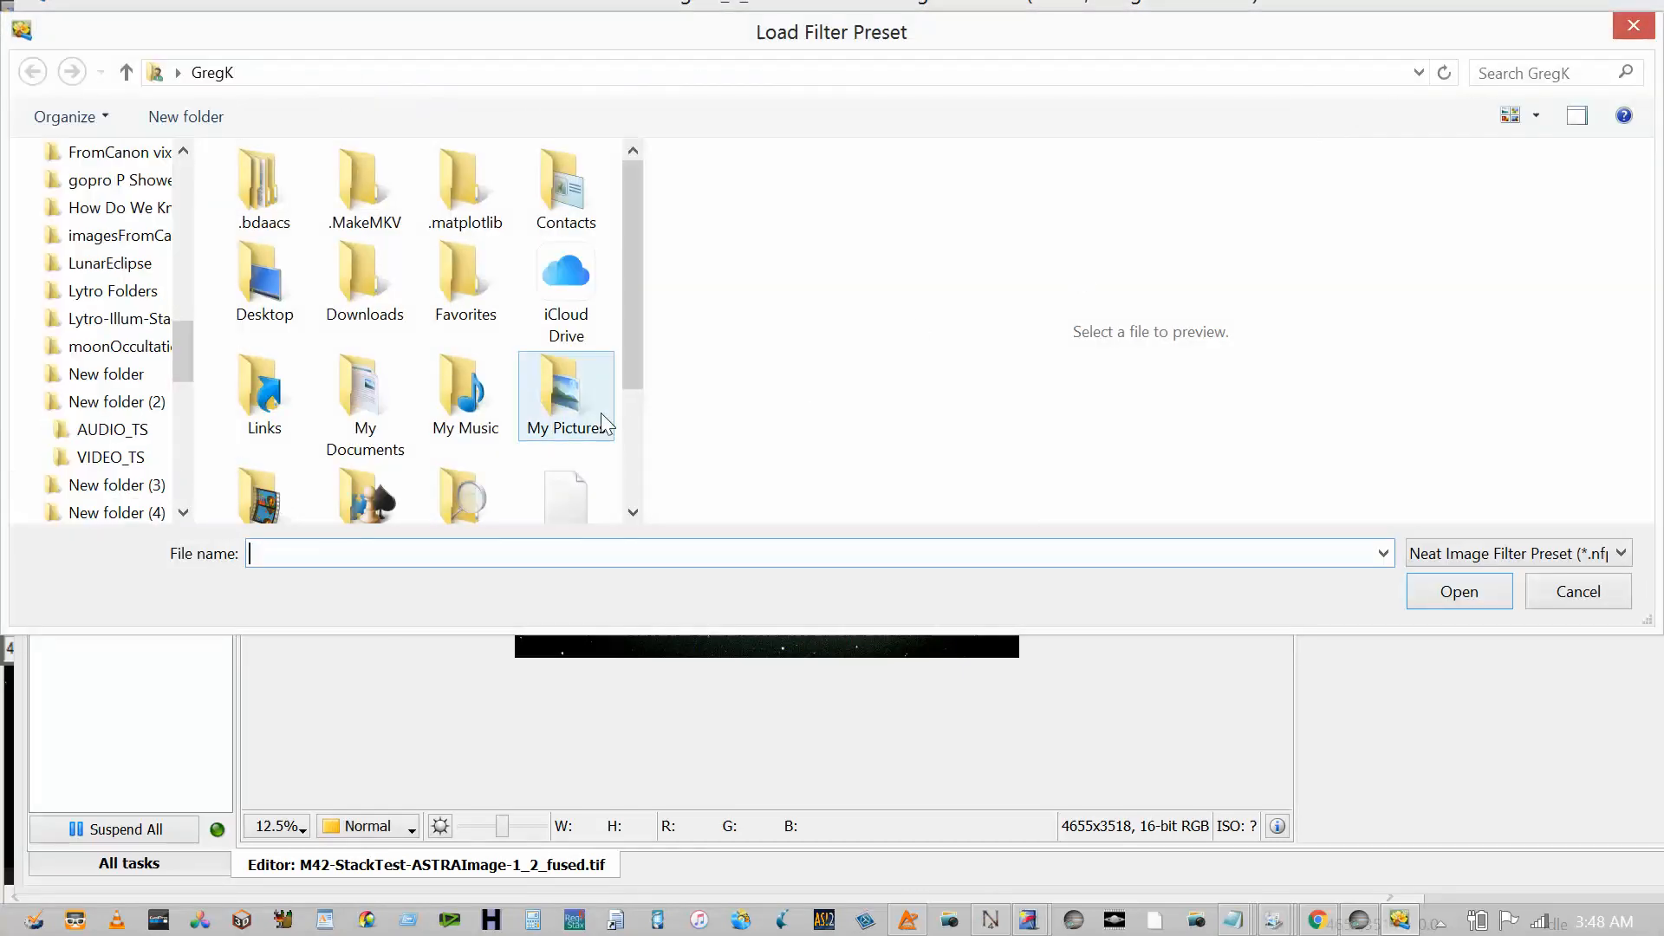
pyautogui.click(631, 410)
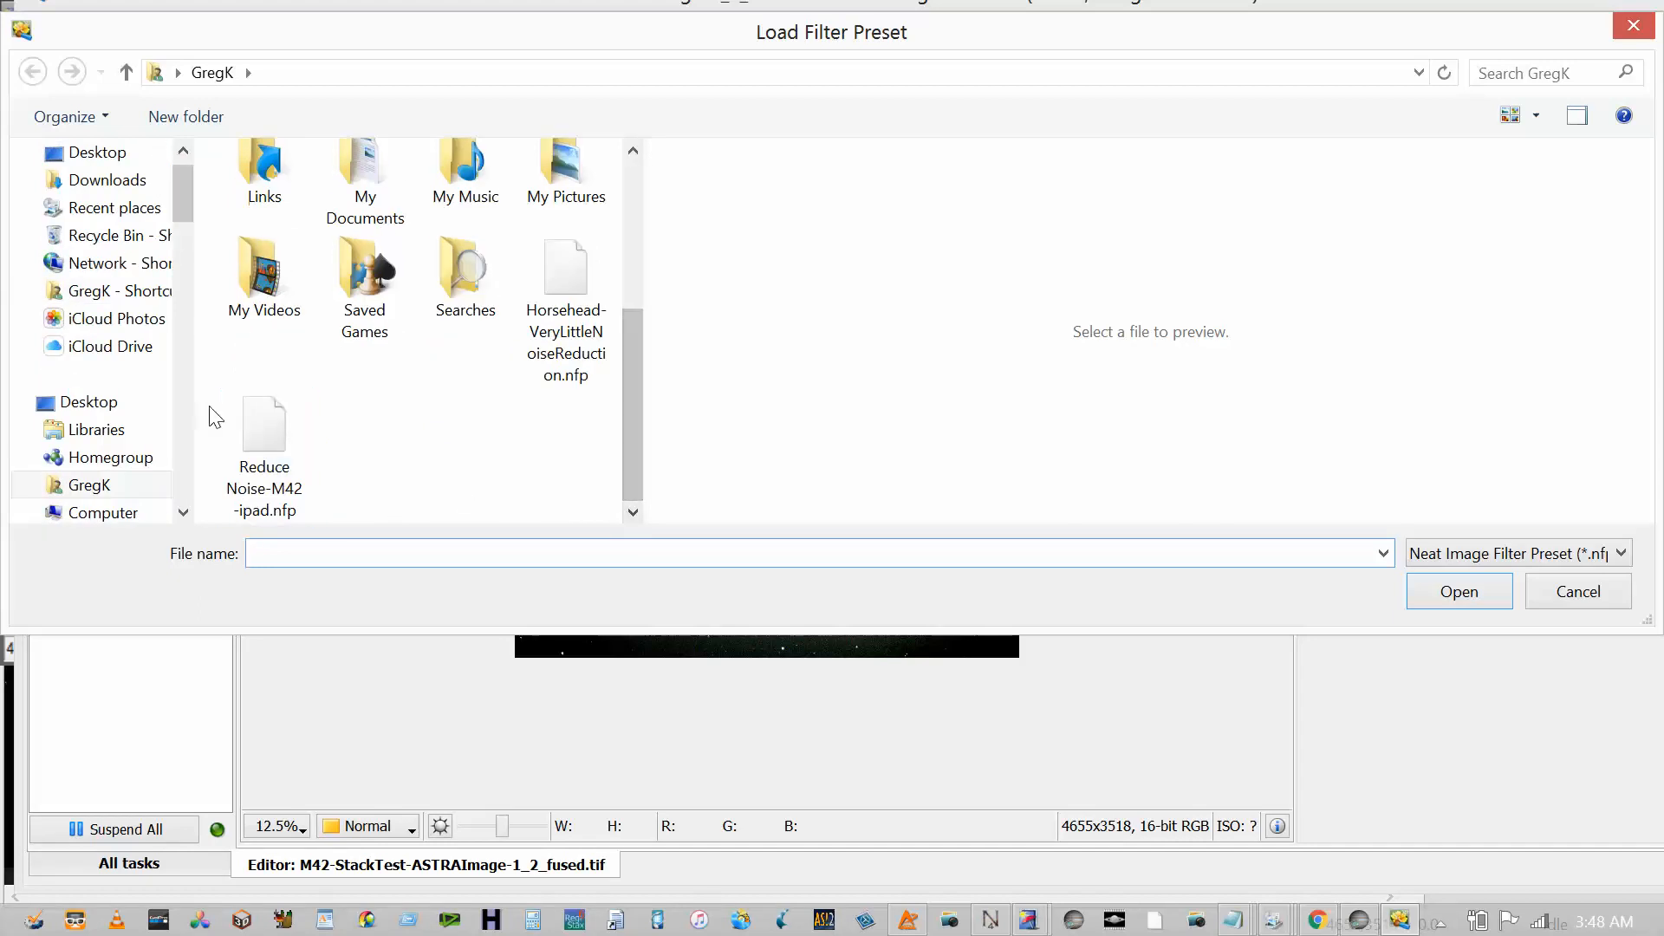
pyautogui.doubleClick(248, 423)
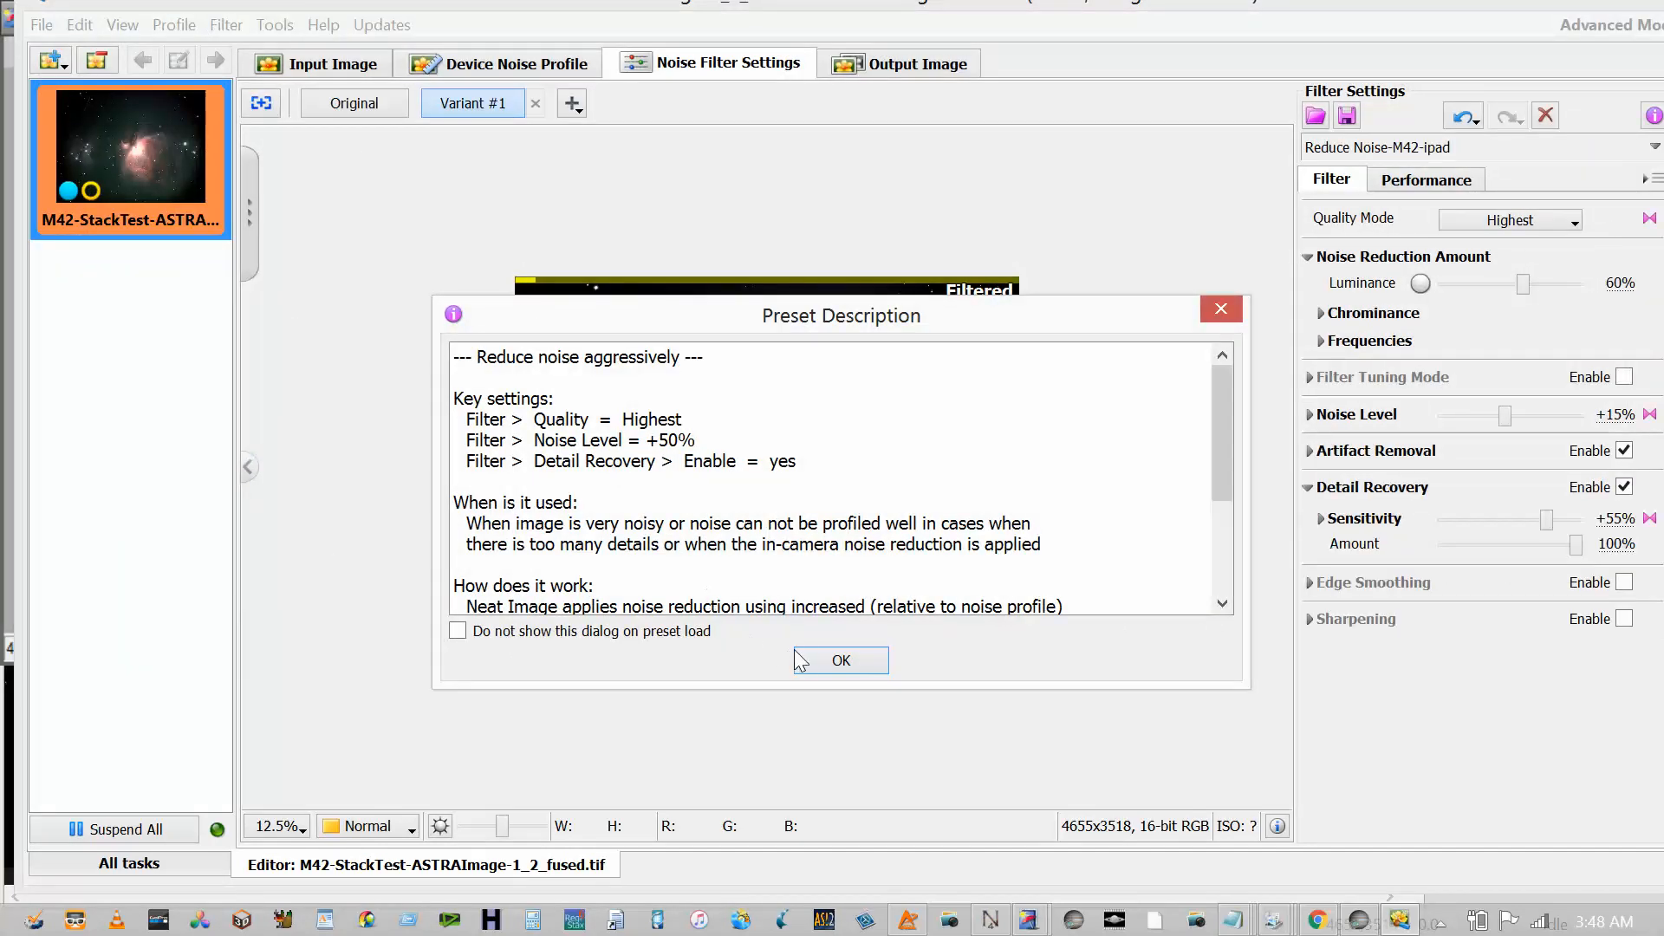
pyautogui.click(810, 660)
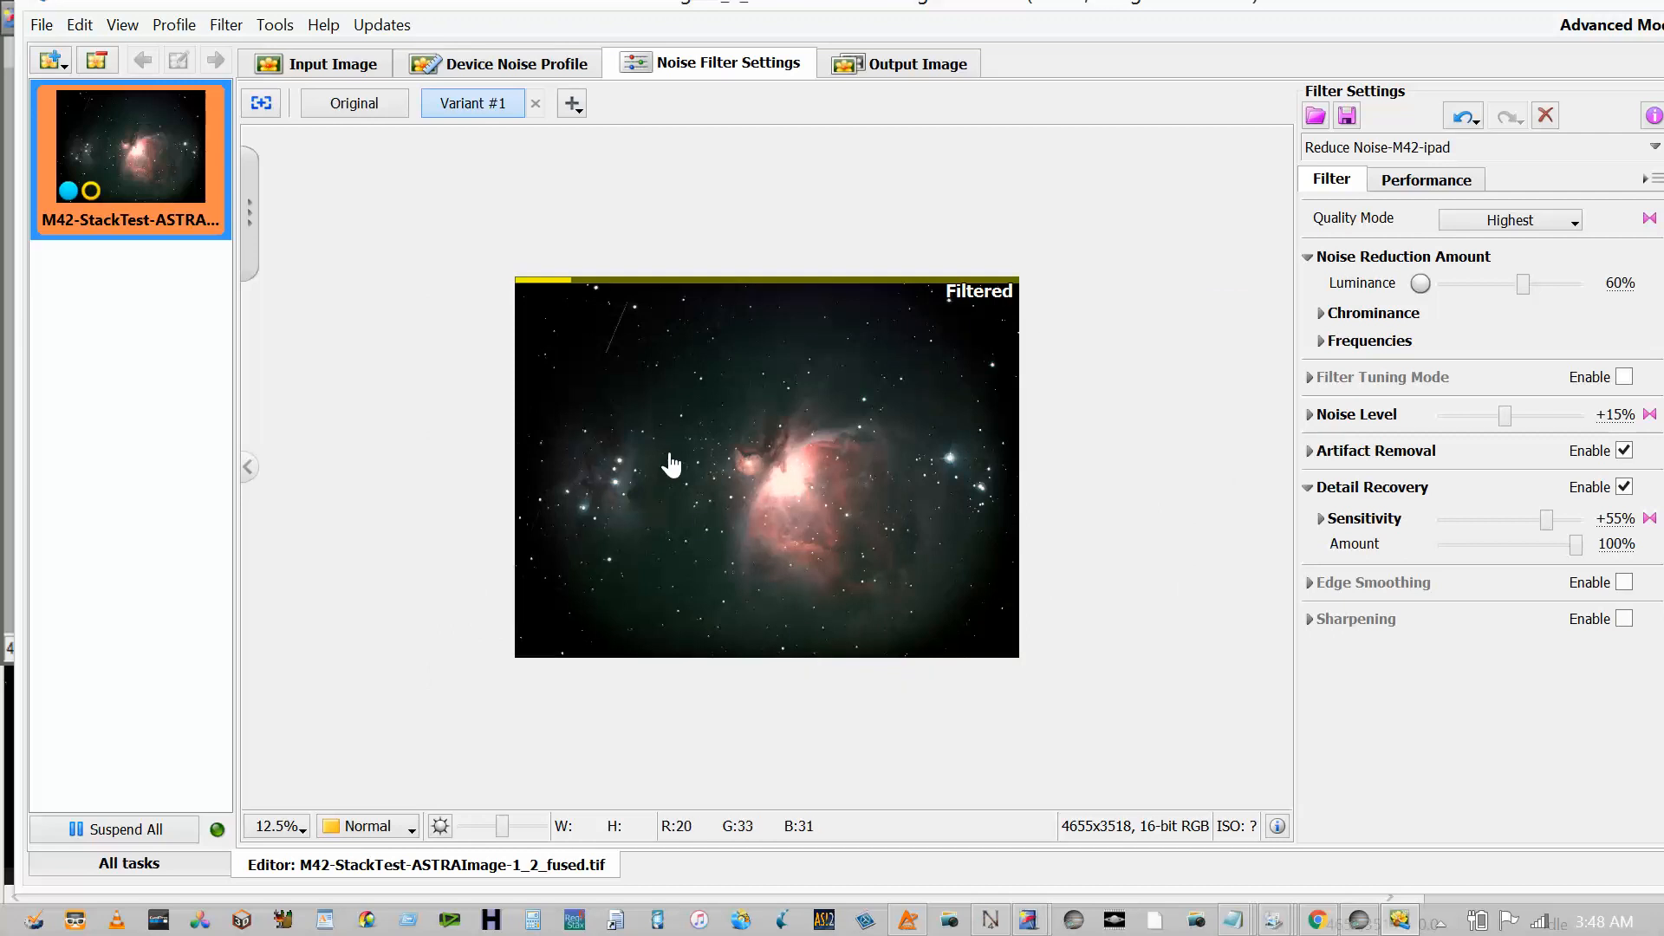
# - Compare the original and filtered image at 100% in several preview areas around the small nebula and nearby stars
pyautogui.scroll(4, 672, 464)
pyautogui.scroll(3, 673, 465)
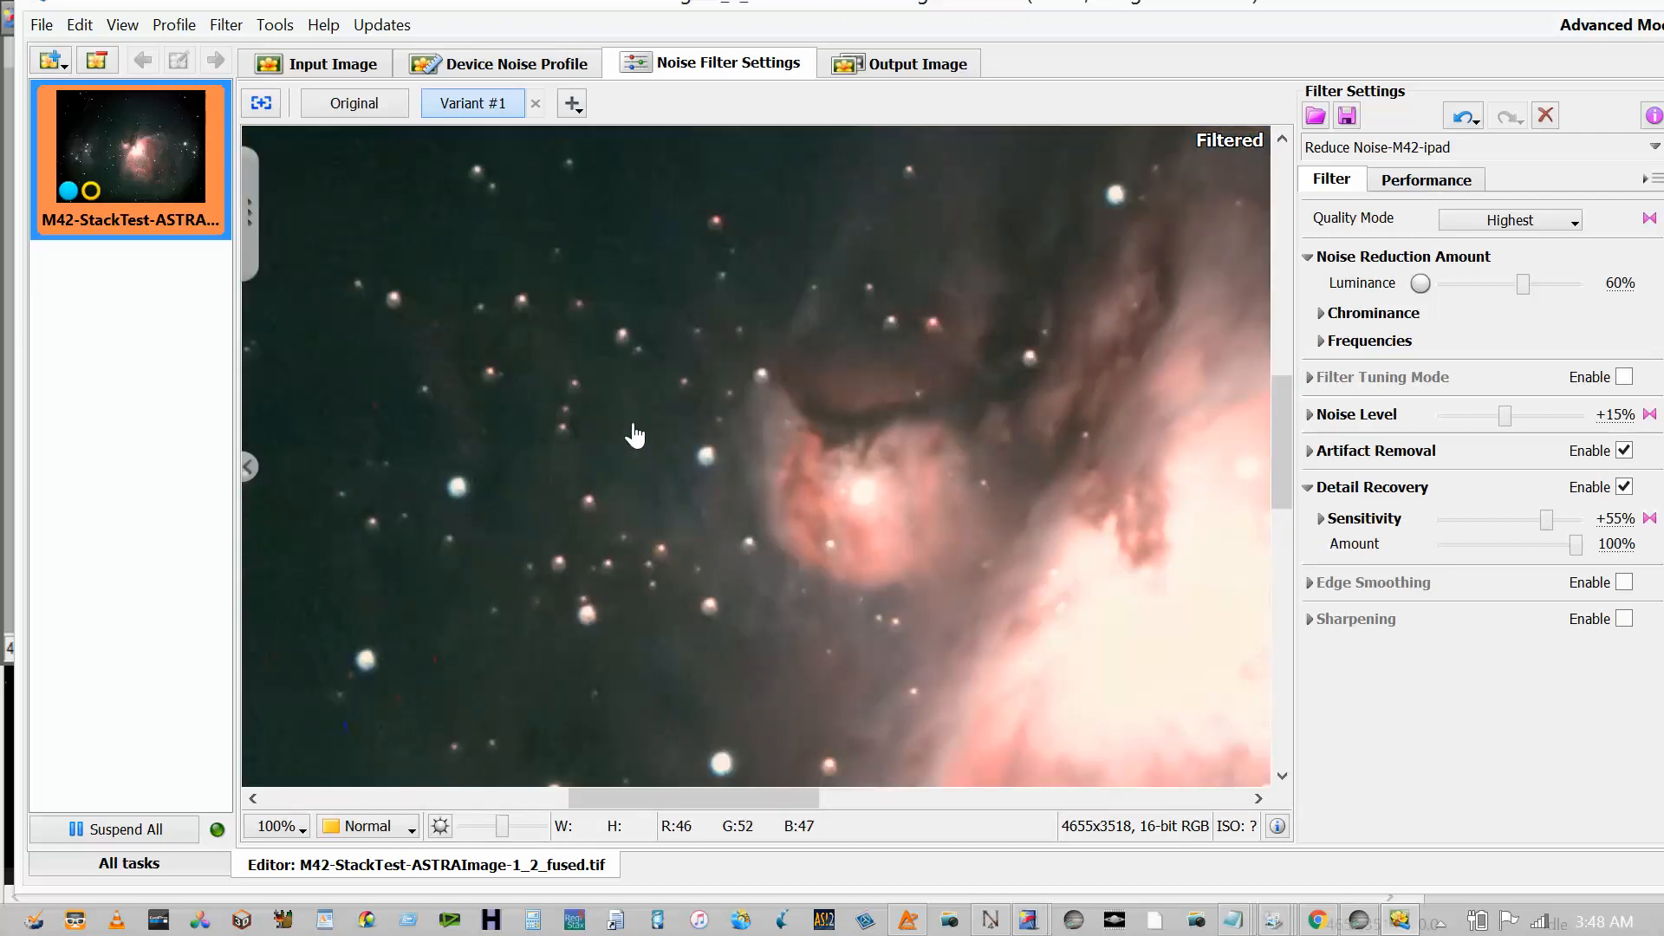
pyautogui.moveTo(546, 274); pyautogui.dragTo(847, 578)
pyautogui.moveTo(680, 263); pyautogui.dragTo(936, 563)
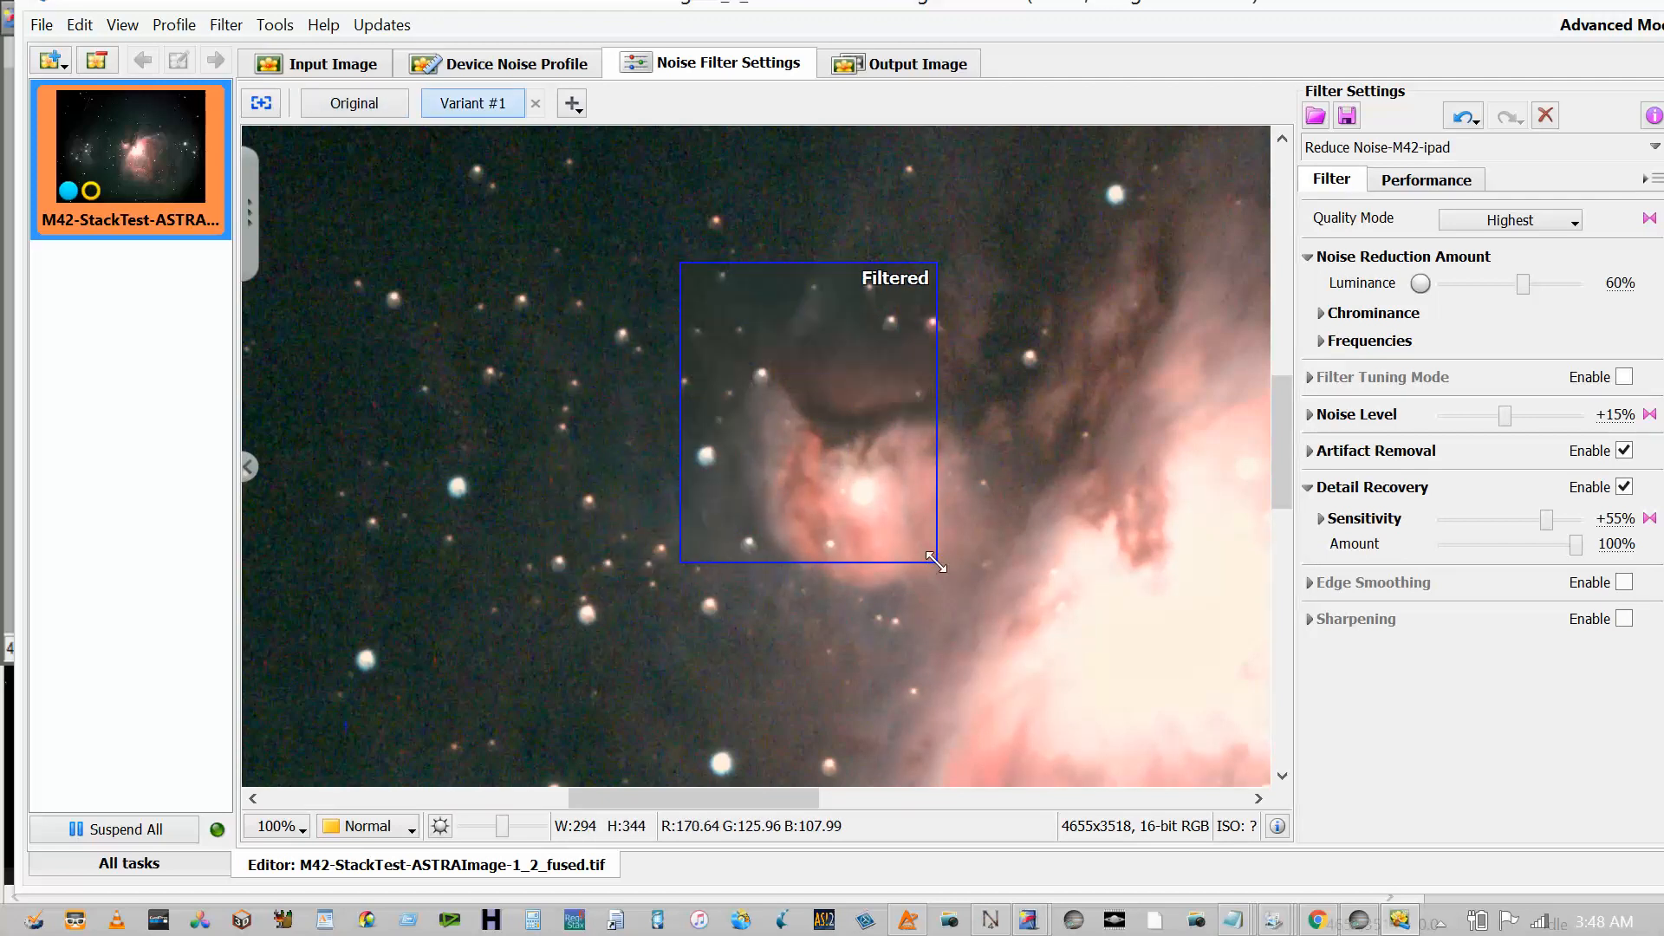
pyautogui.moveTo(460, 304); pyautogui.dragTo(837, 623)
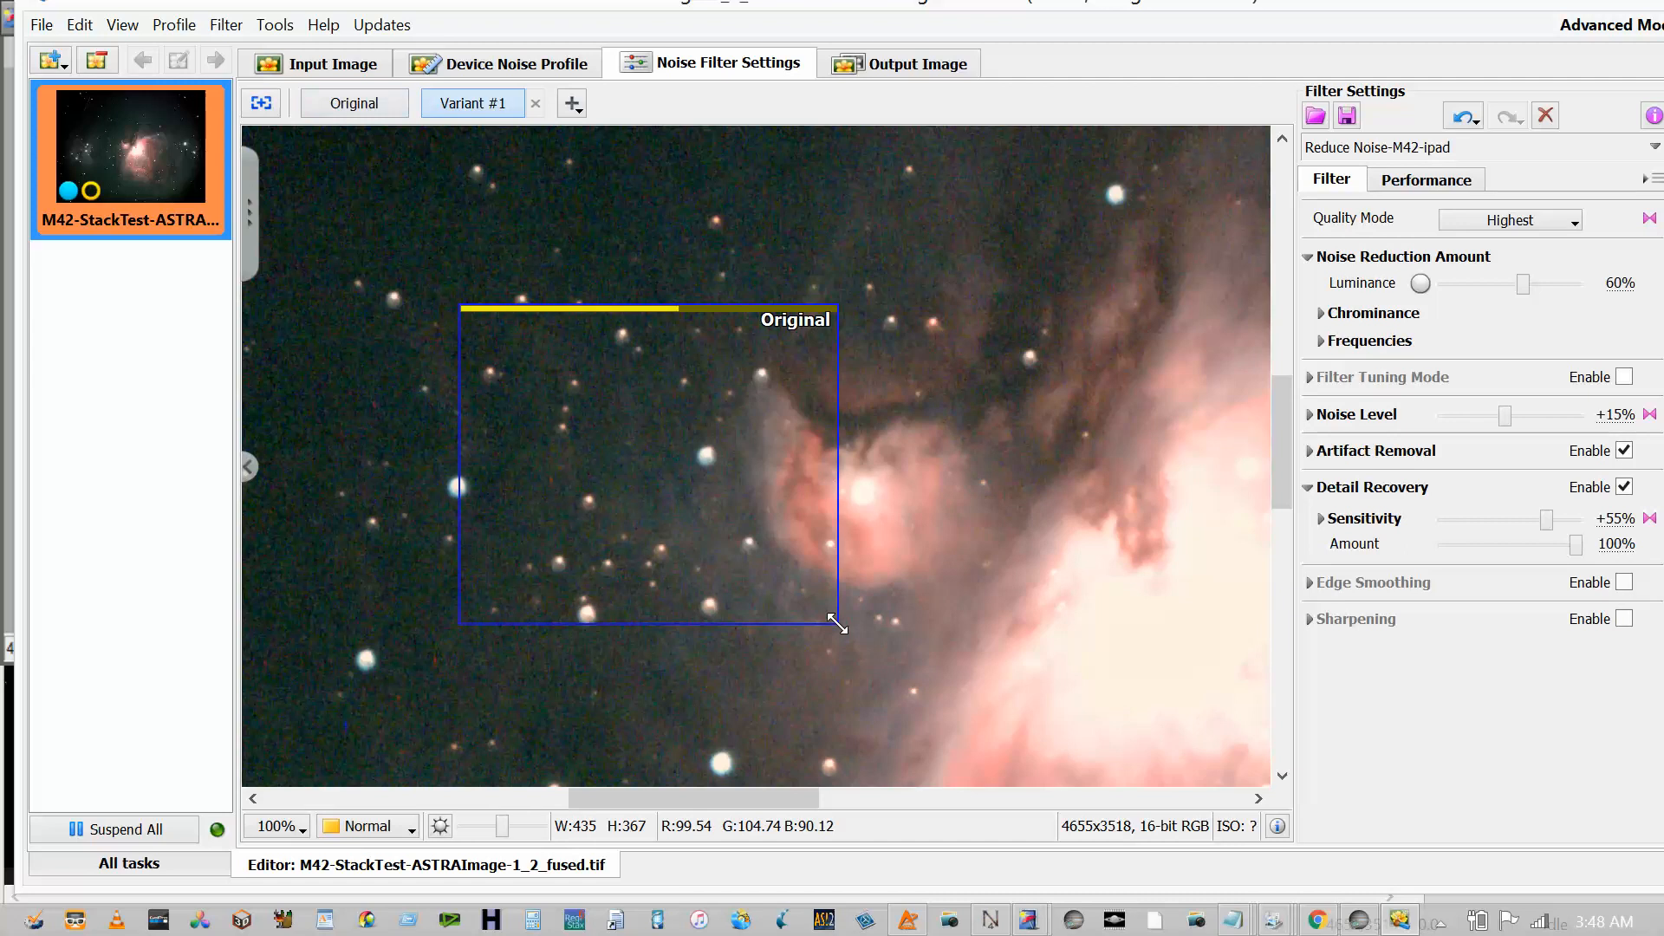
pyautogui.moveTo(328, 430); pyautogui.dragTo(959, 720)
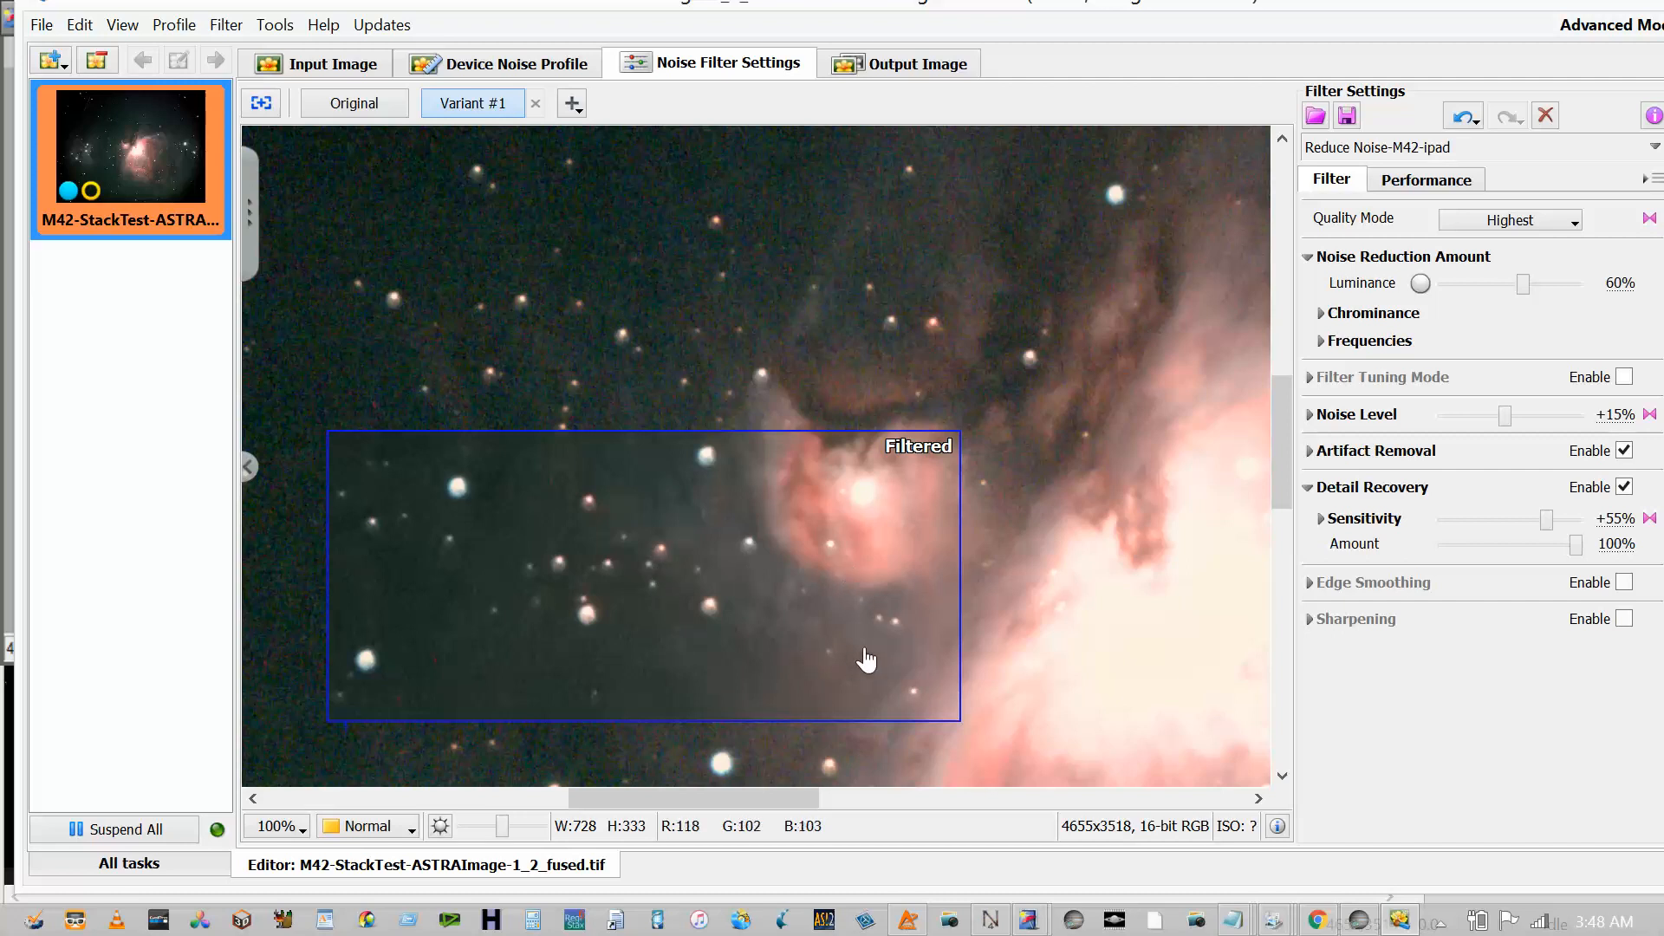
pyautogui.moveTo(652, 337); pyautogui.dragTo(1064, 728)
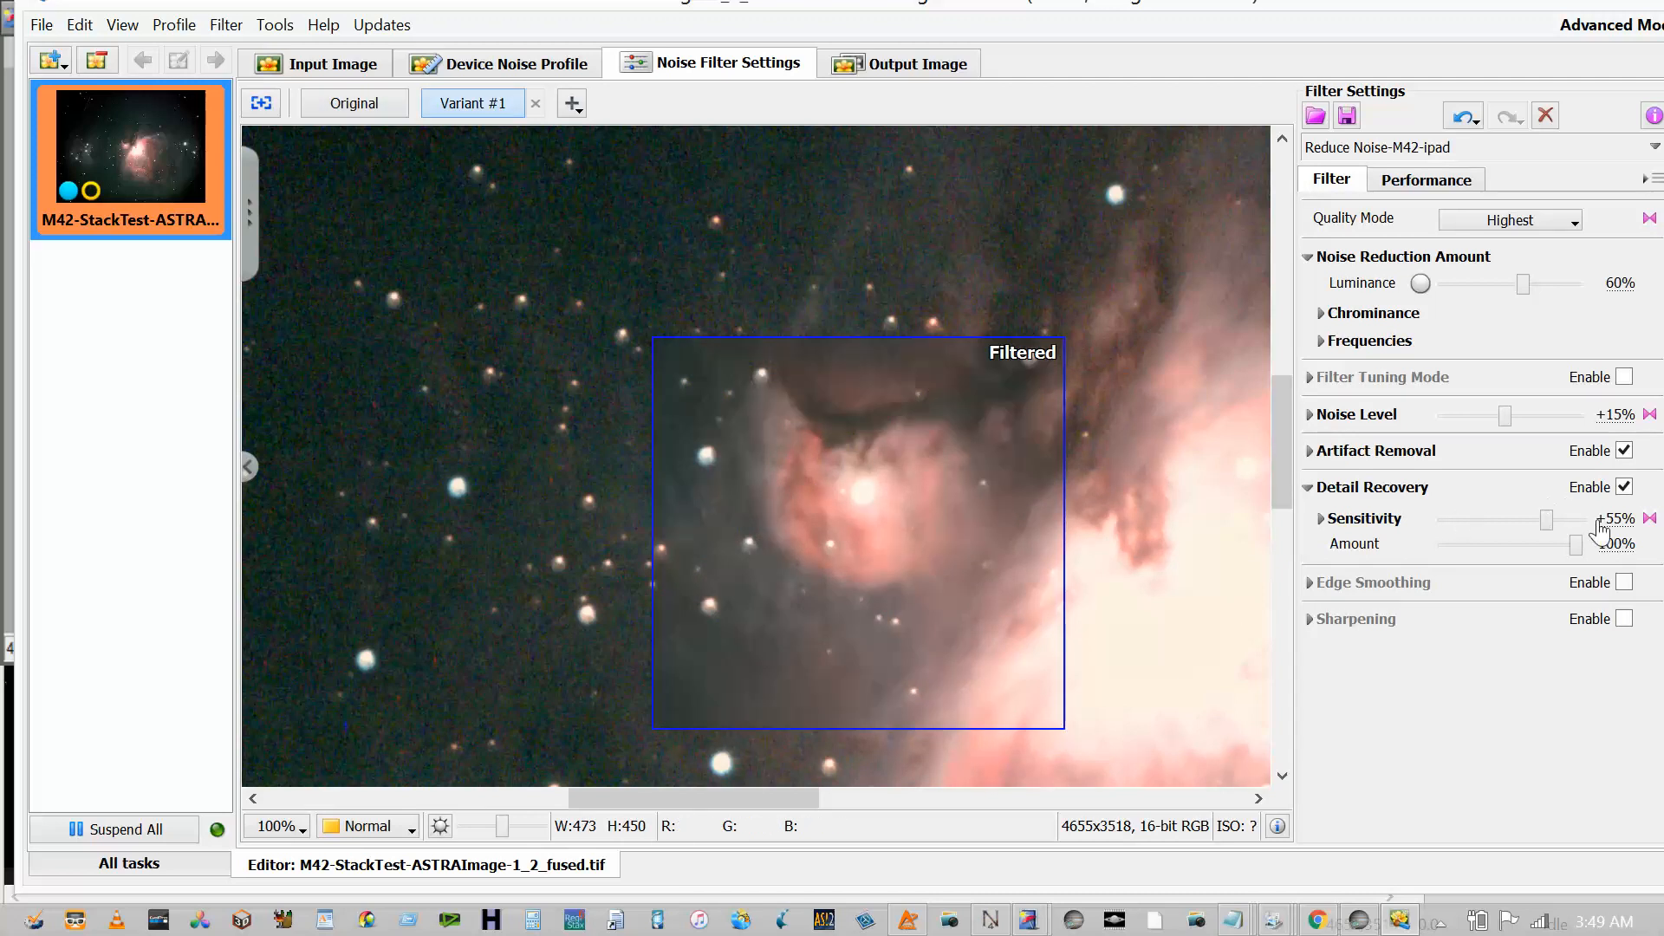
# - Disable Artifact Removal in the filter settings and preview the filtered result around the small nebula
pyautogui.click(1308, 453)
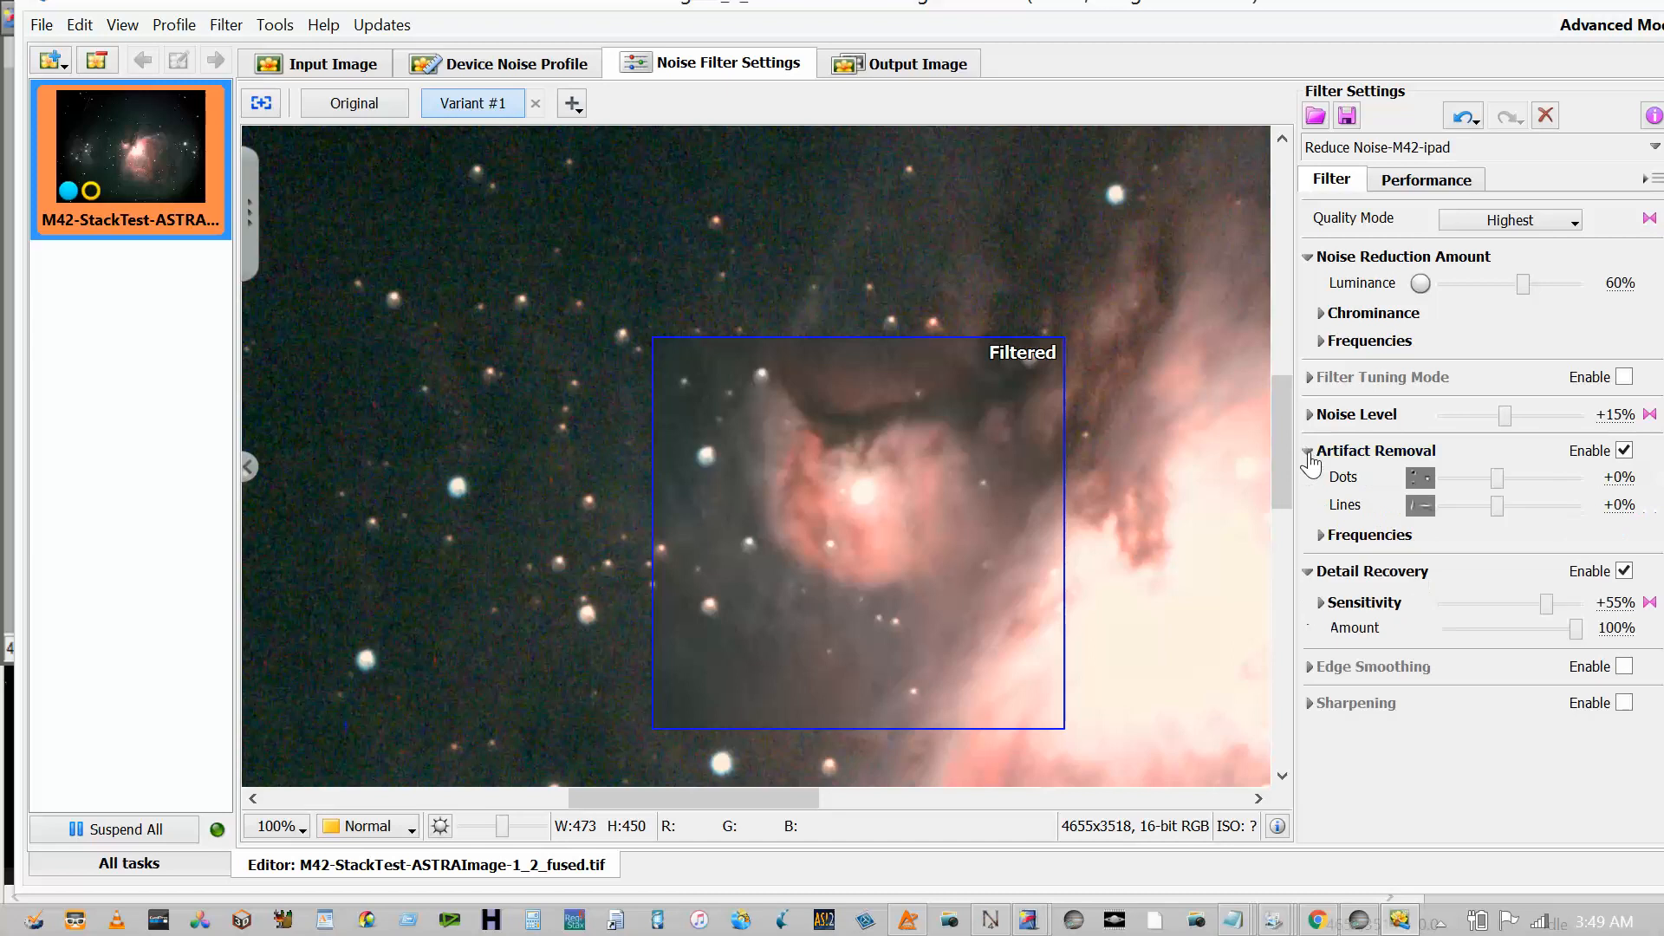
pyautogui.click(1623, 451)
pyautogui.click(1623, 451)
pyautogui.click(1623, 450)
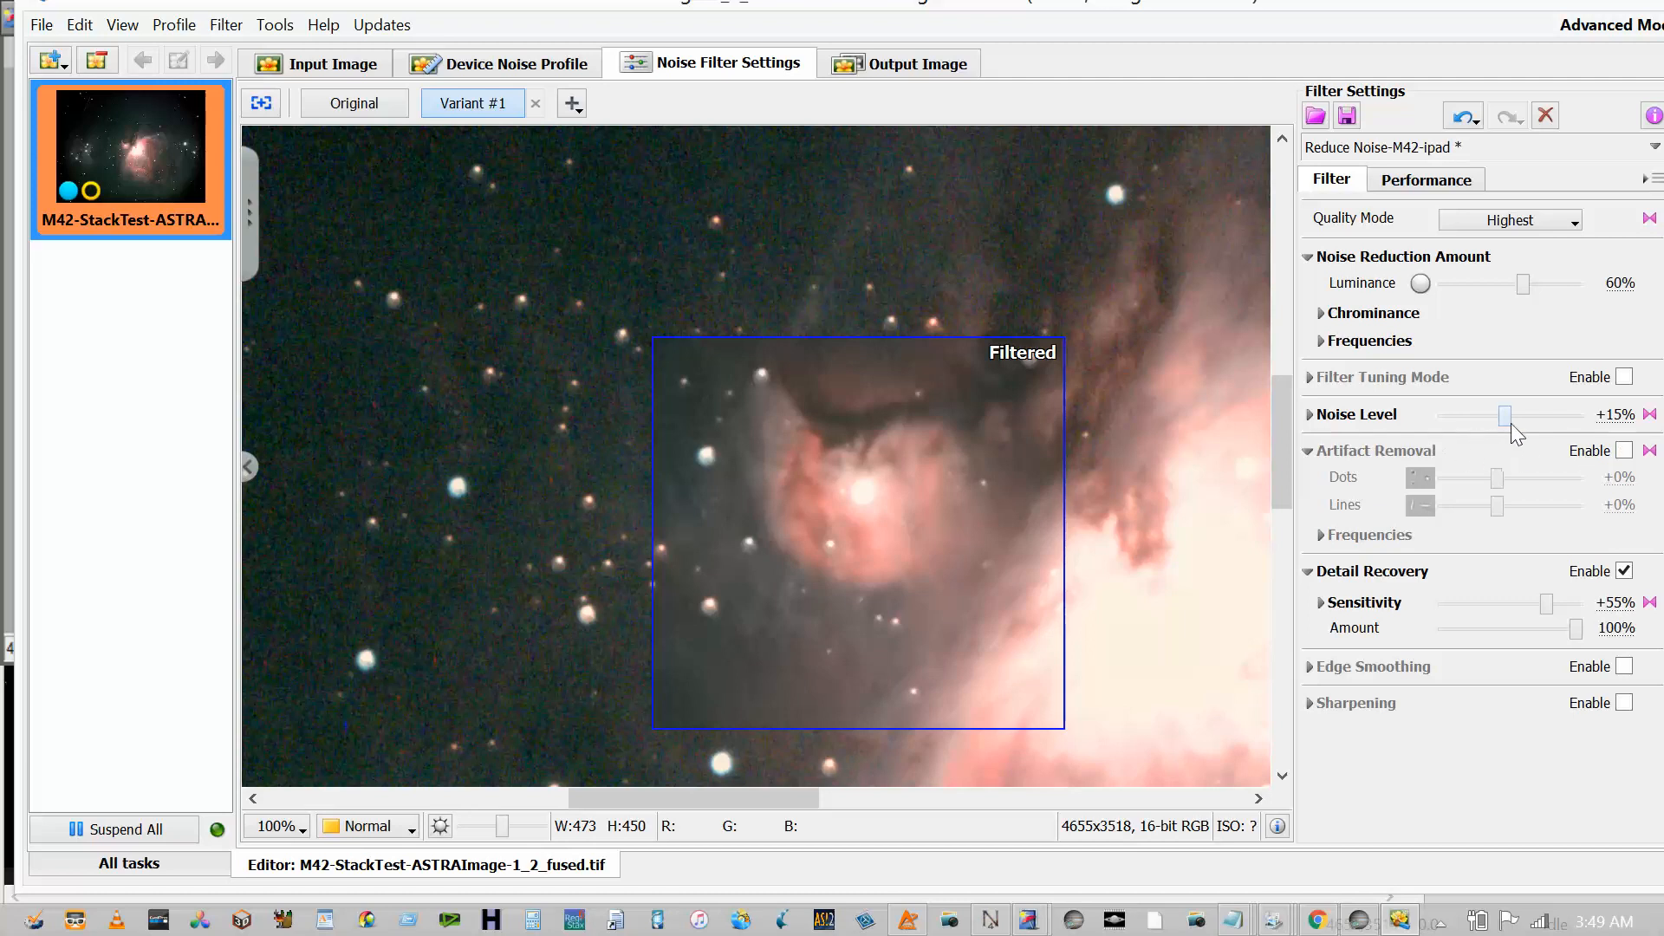
pyautogui.click(1309, 379)
pyautogui.click(1309, 378)
pyautogui.moveTo(467, 343); pyautogui.dragTo(1151, 590)
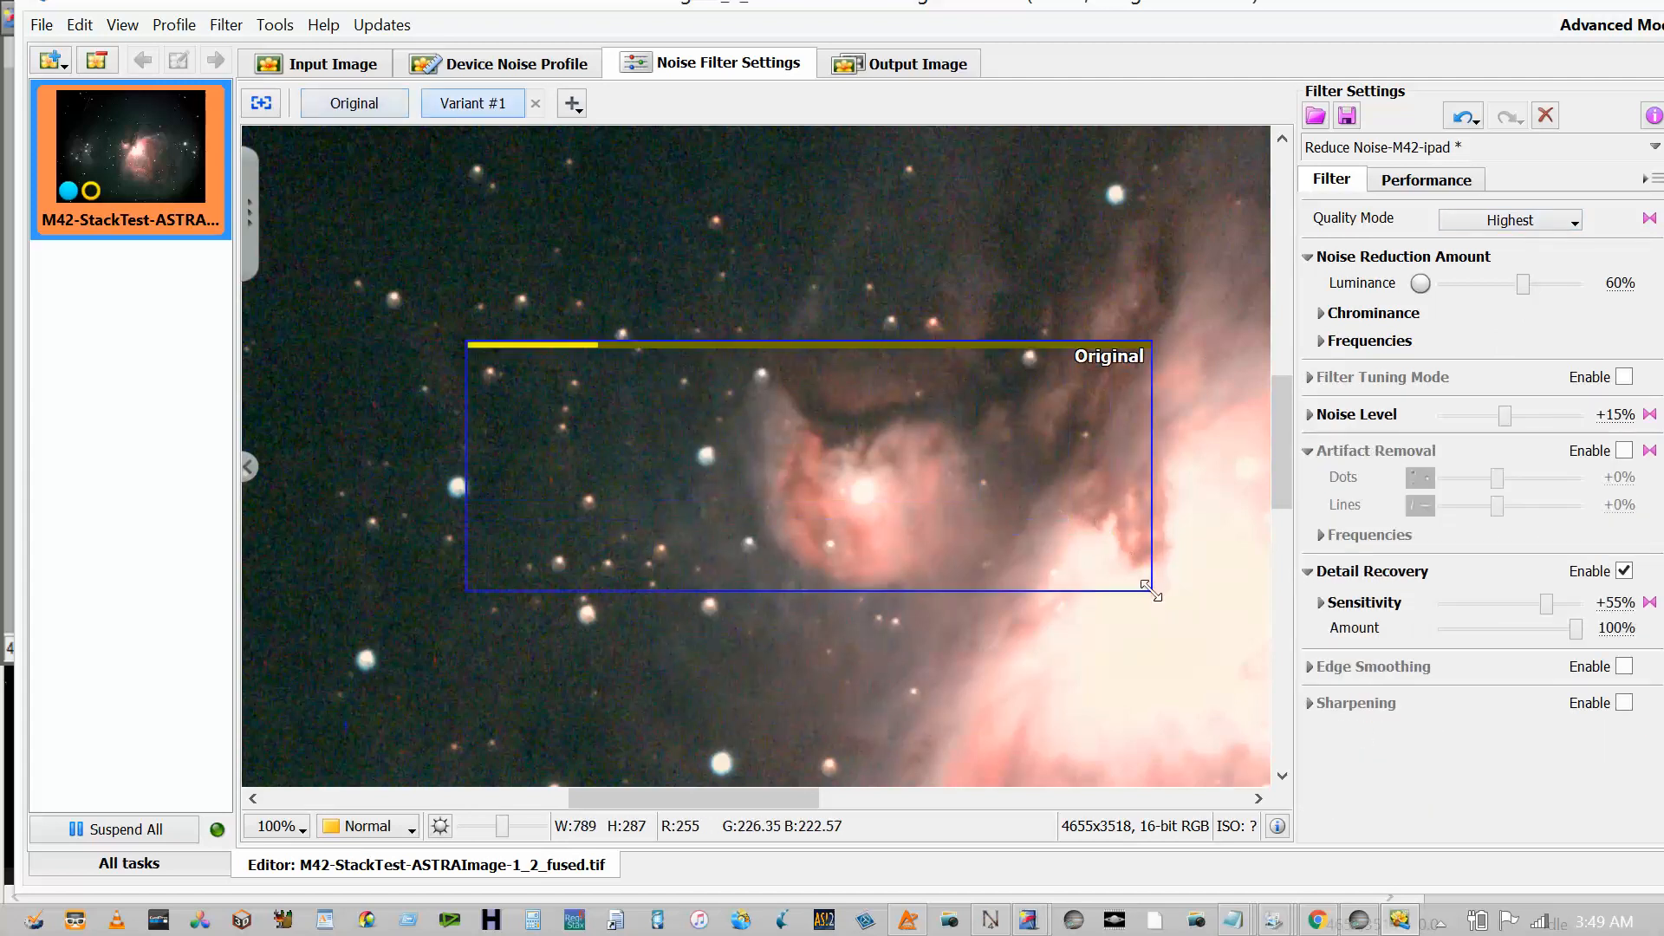
pyautogui.moveTo(675, 295); pyautogui.dragTo(920, 502)
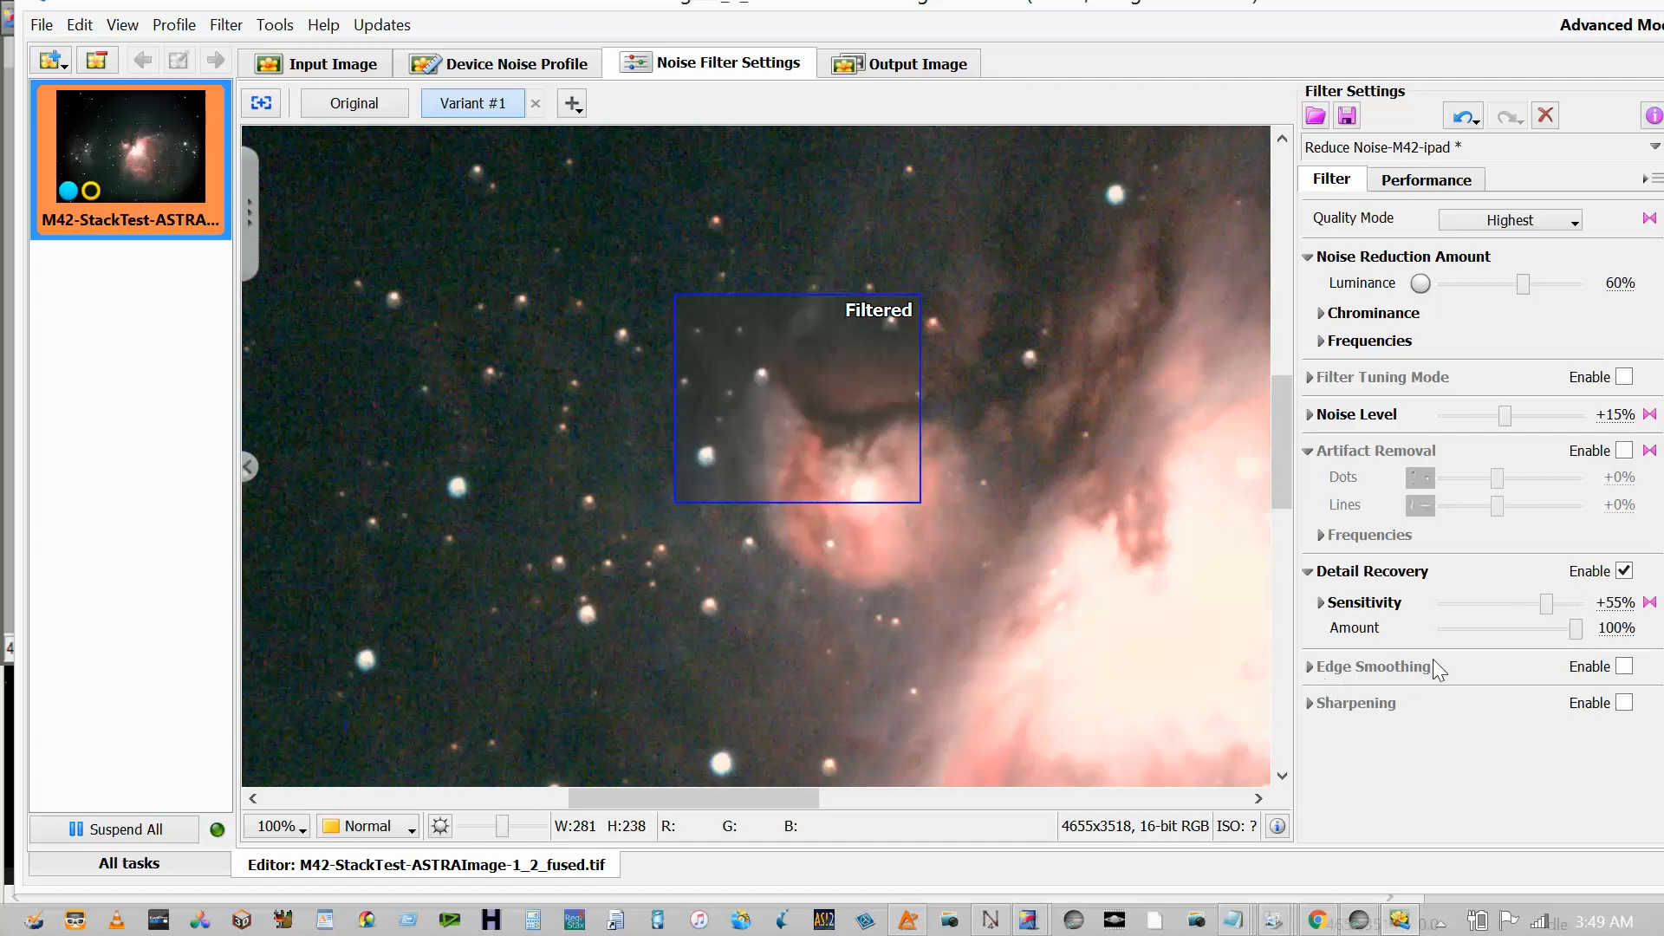
# - Toggle Edge Smoothing on and off, and preview the areas around the small nebula and nearby stars
pyautogui.click(1622, 667)
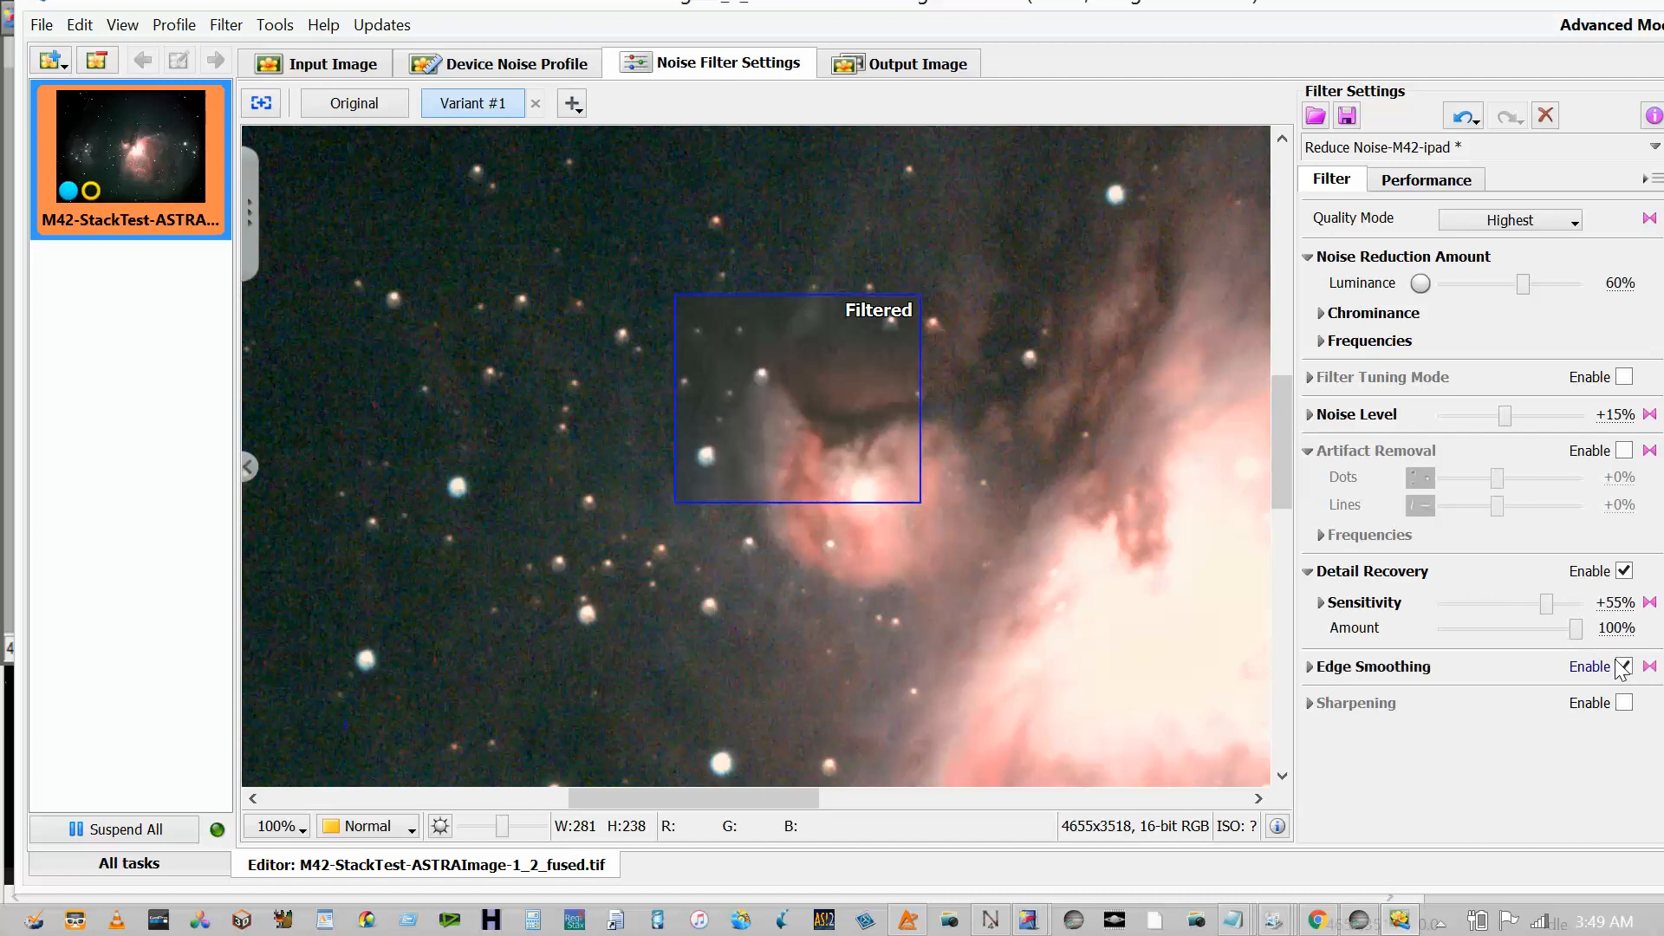
pyautogui.click(1617, 665)
pyautogui.moveTo(633, 363); pyautogui.dragTo(1011, 618)
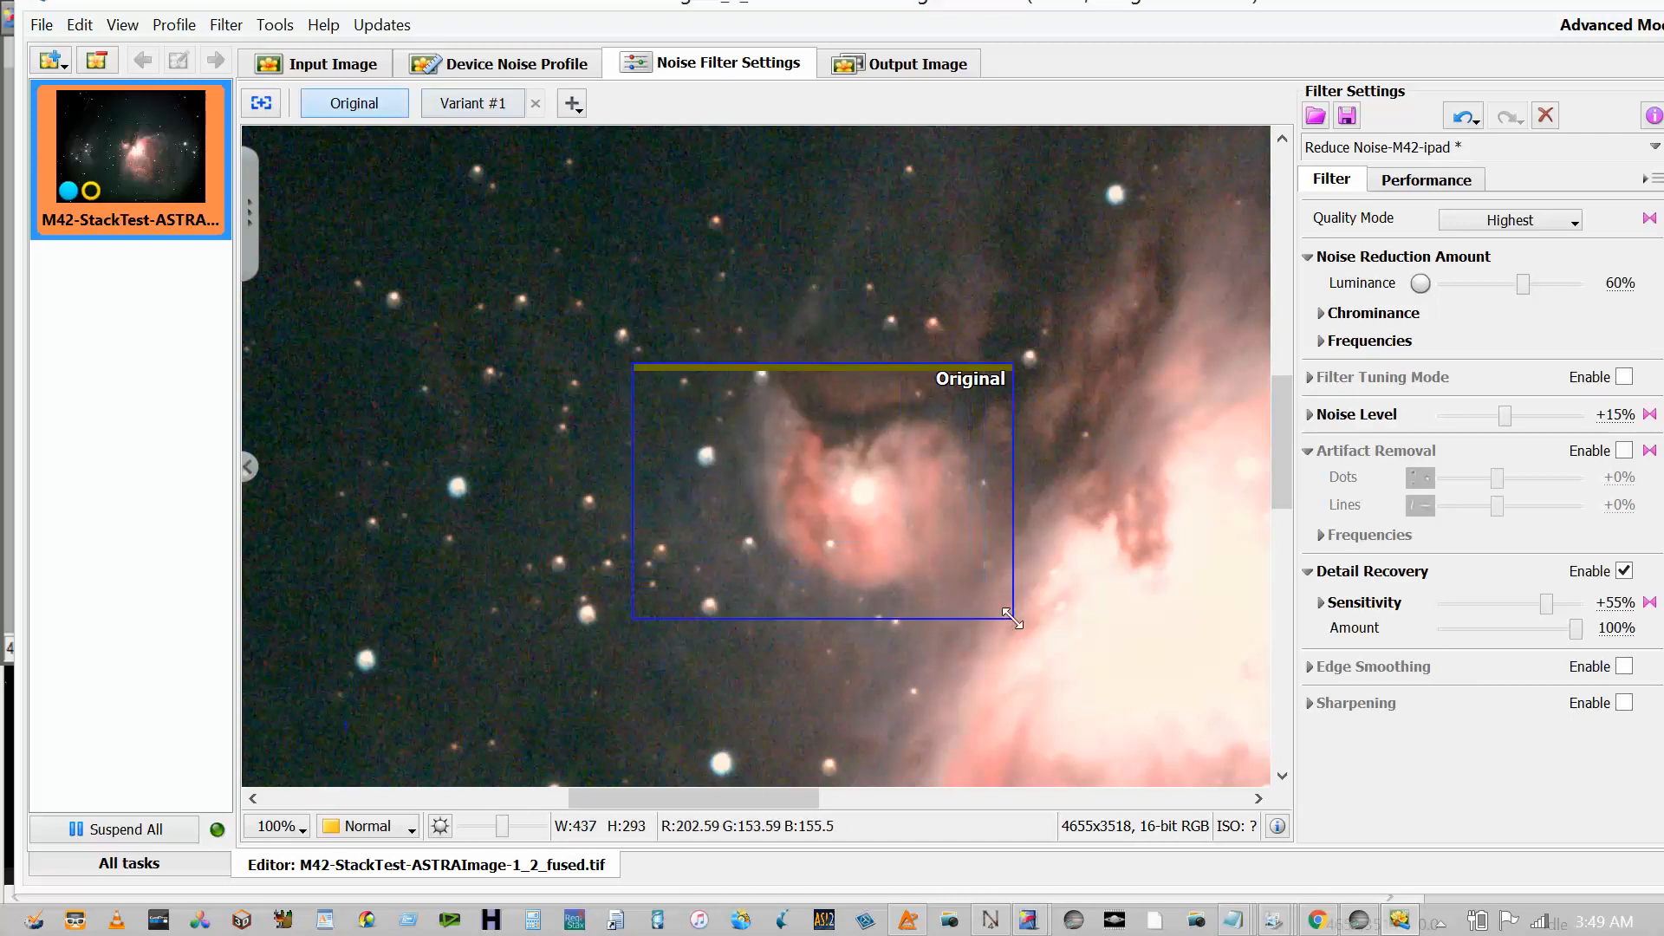
pyautogui.moveTo(488, 431); pyautogui.dragTo(1018, 741)
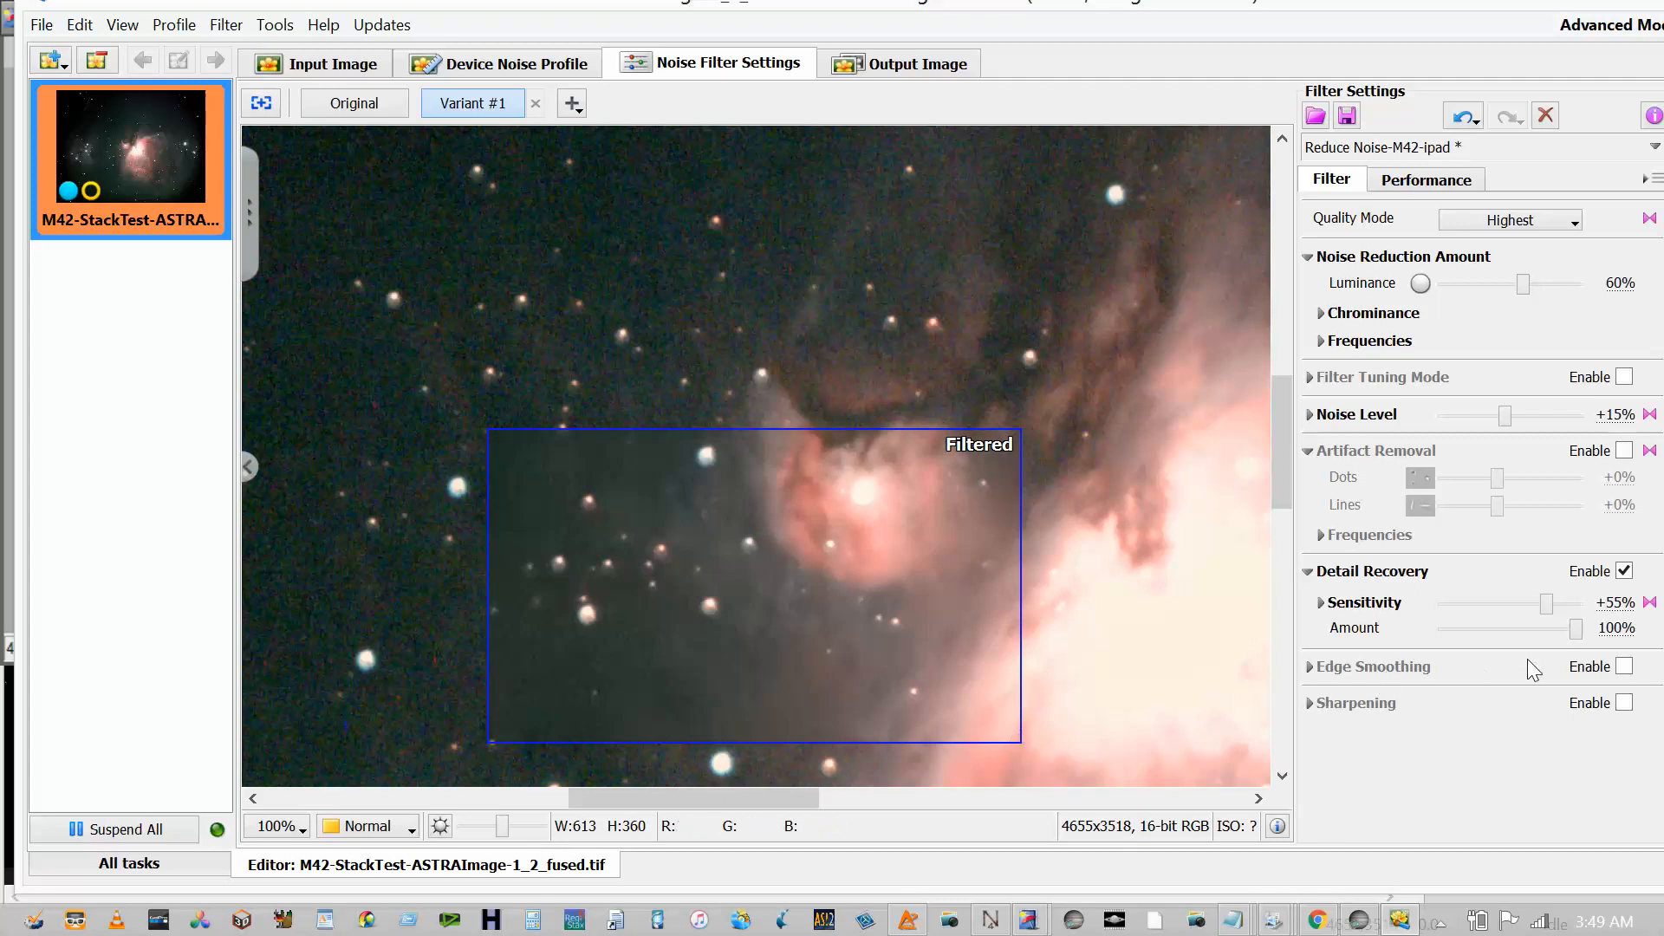
# - Enable Edge Smoothing, expand its frequency settings, and set Low to 90%
pyautogui.click(1623, 667)
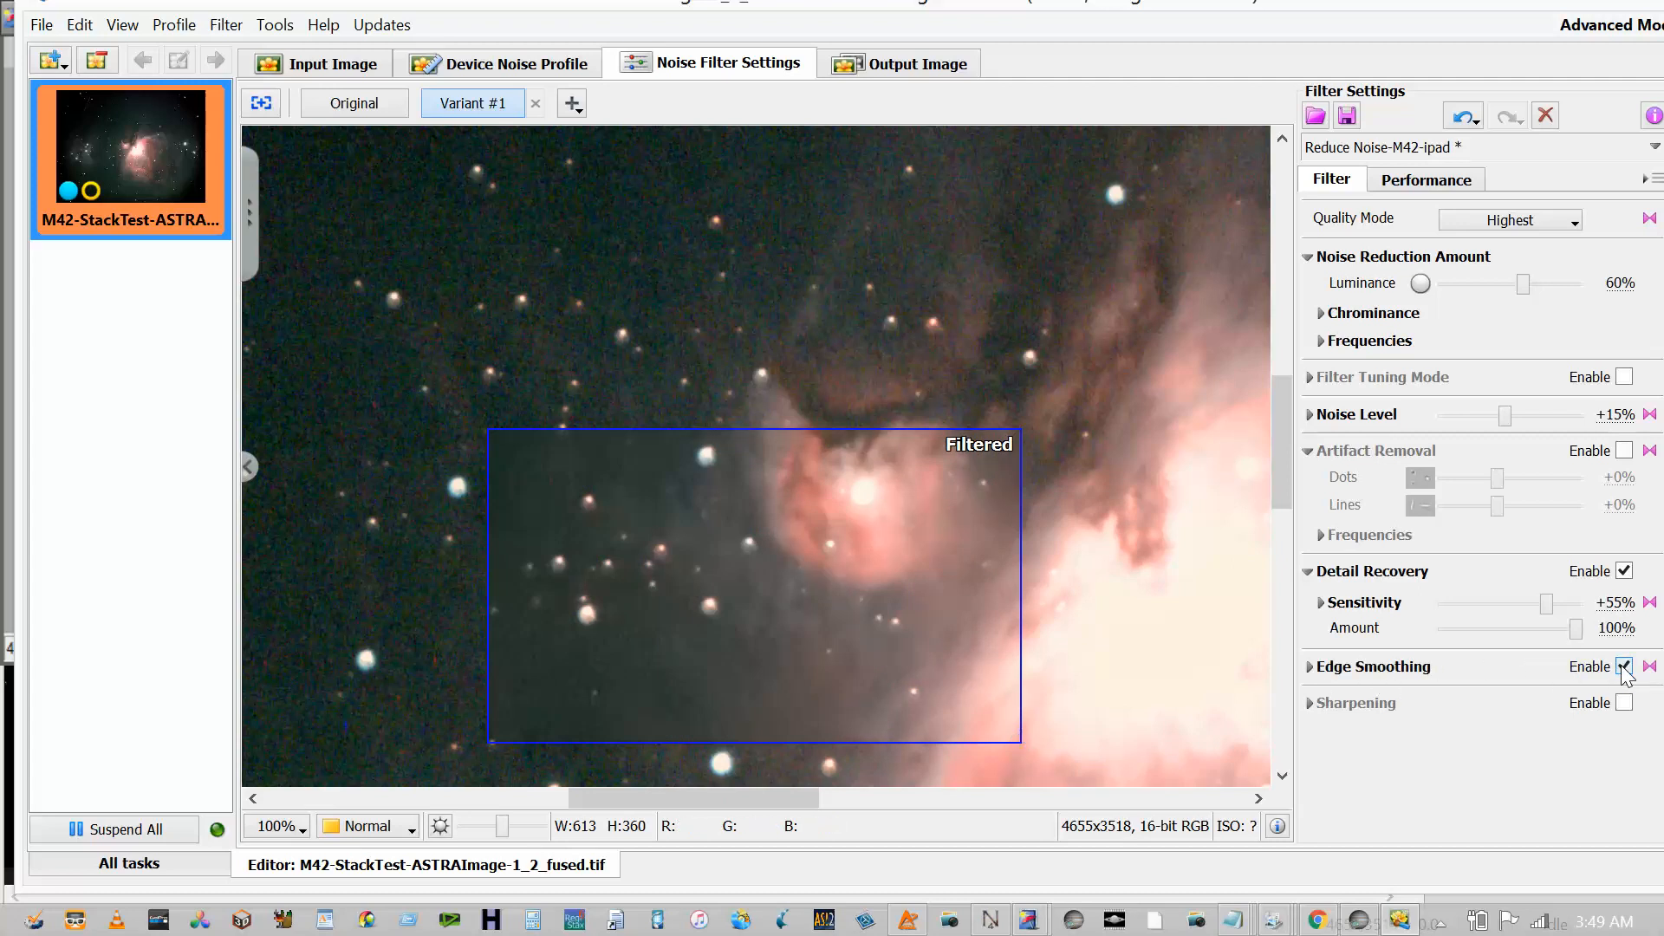
pyautogui.click(1623, 667)
pyautogui.click(1623, 668)
pyautogui.click(1310, 669)
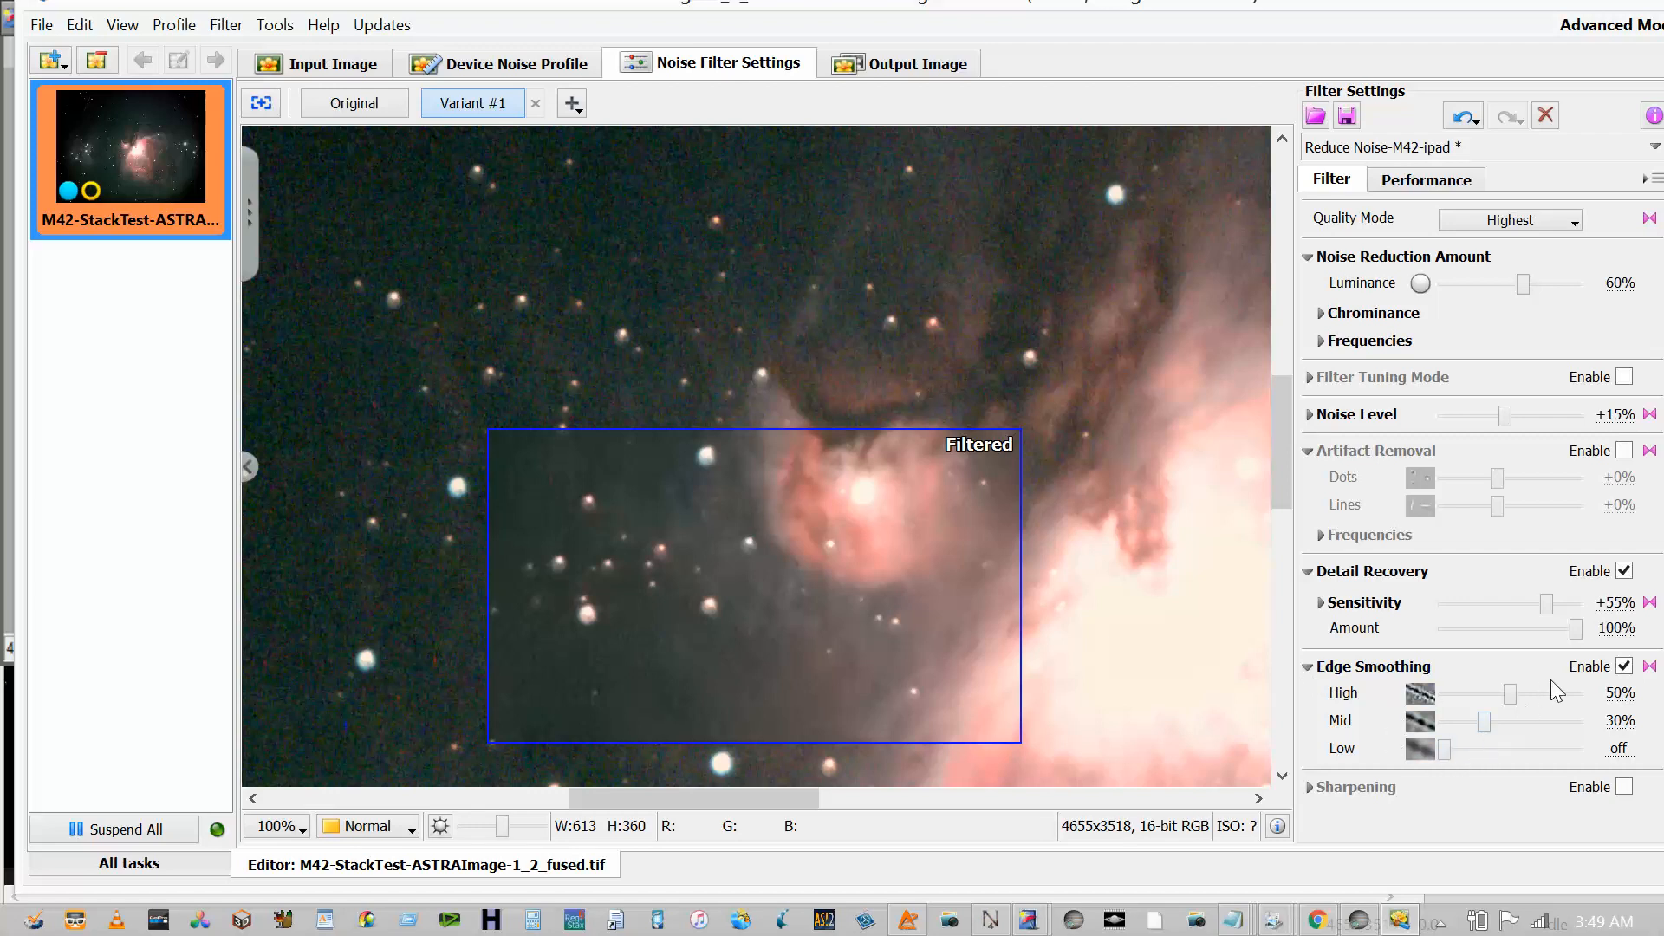
pyautogui.click(1624, 667)
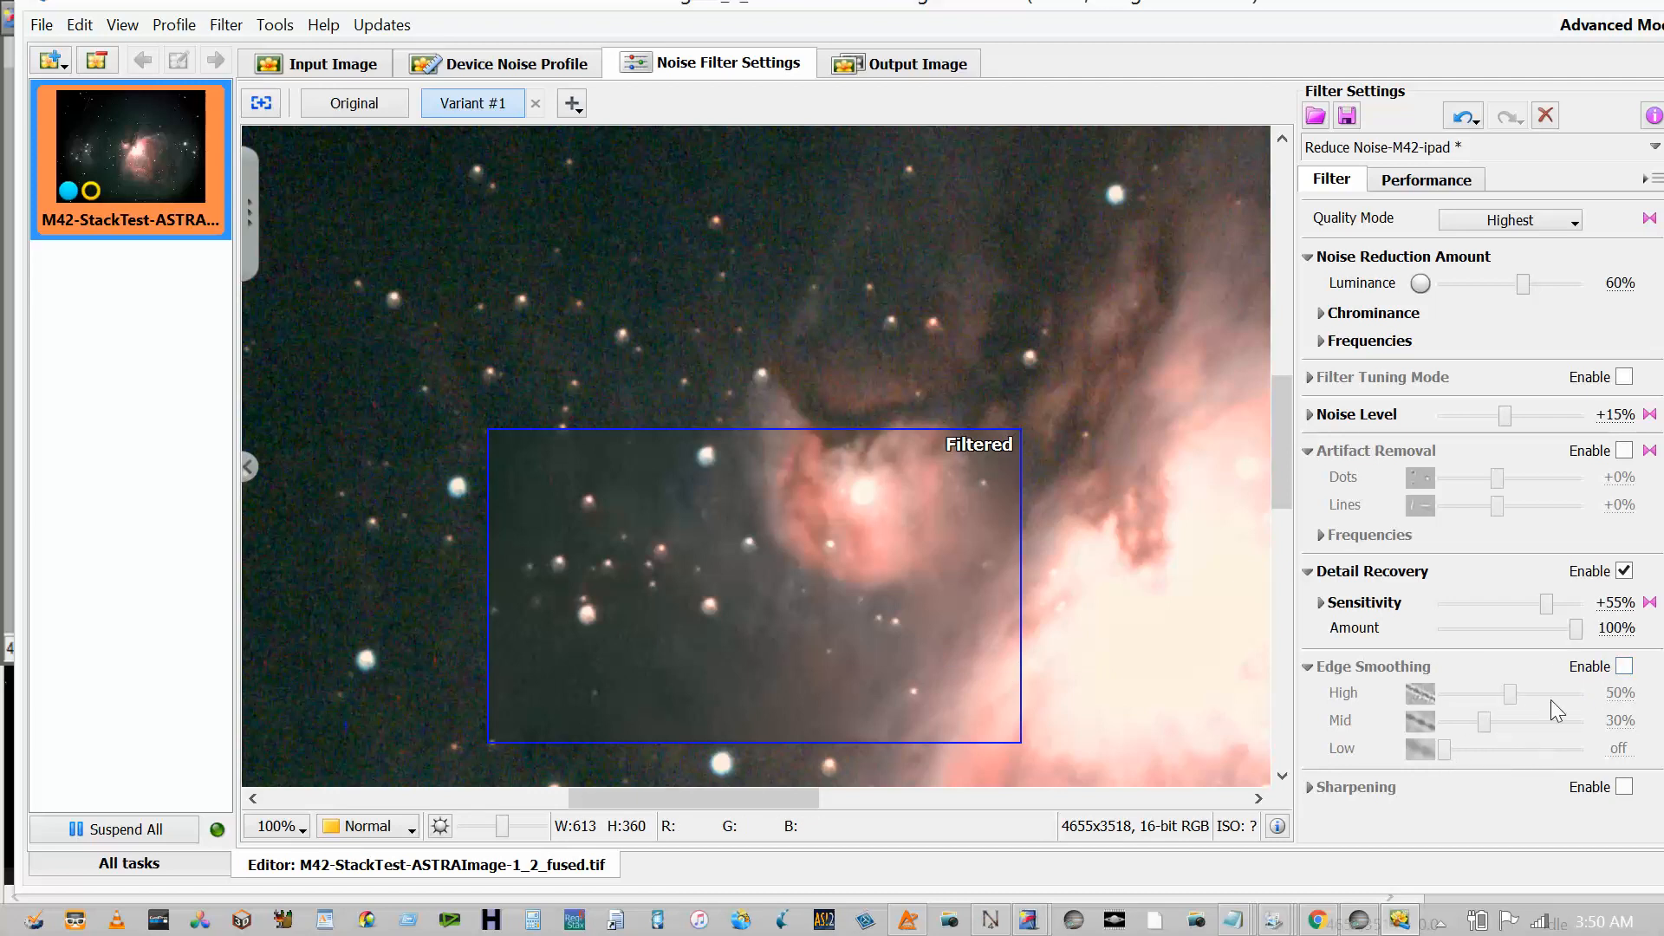
pyautogui.click(1624, 666)
pyautogui.moveTo(1441, 750); pyautogui.dragTo(1560, 750)
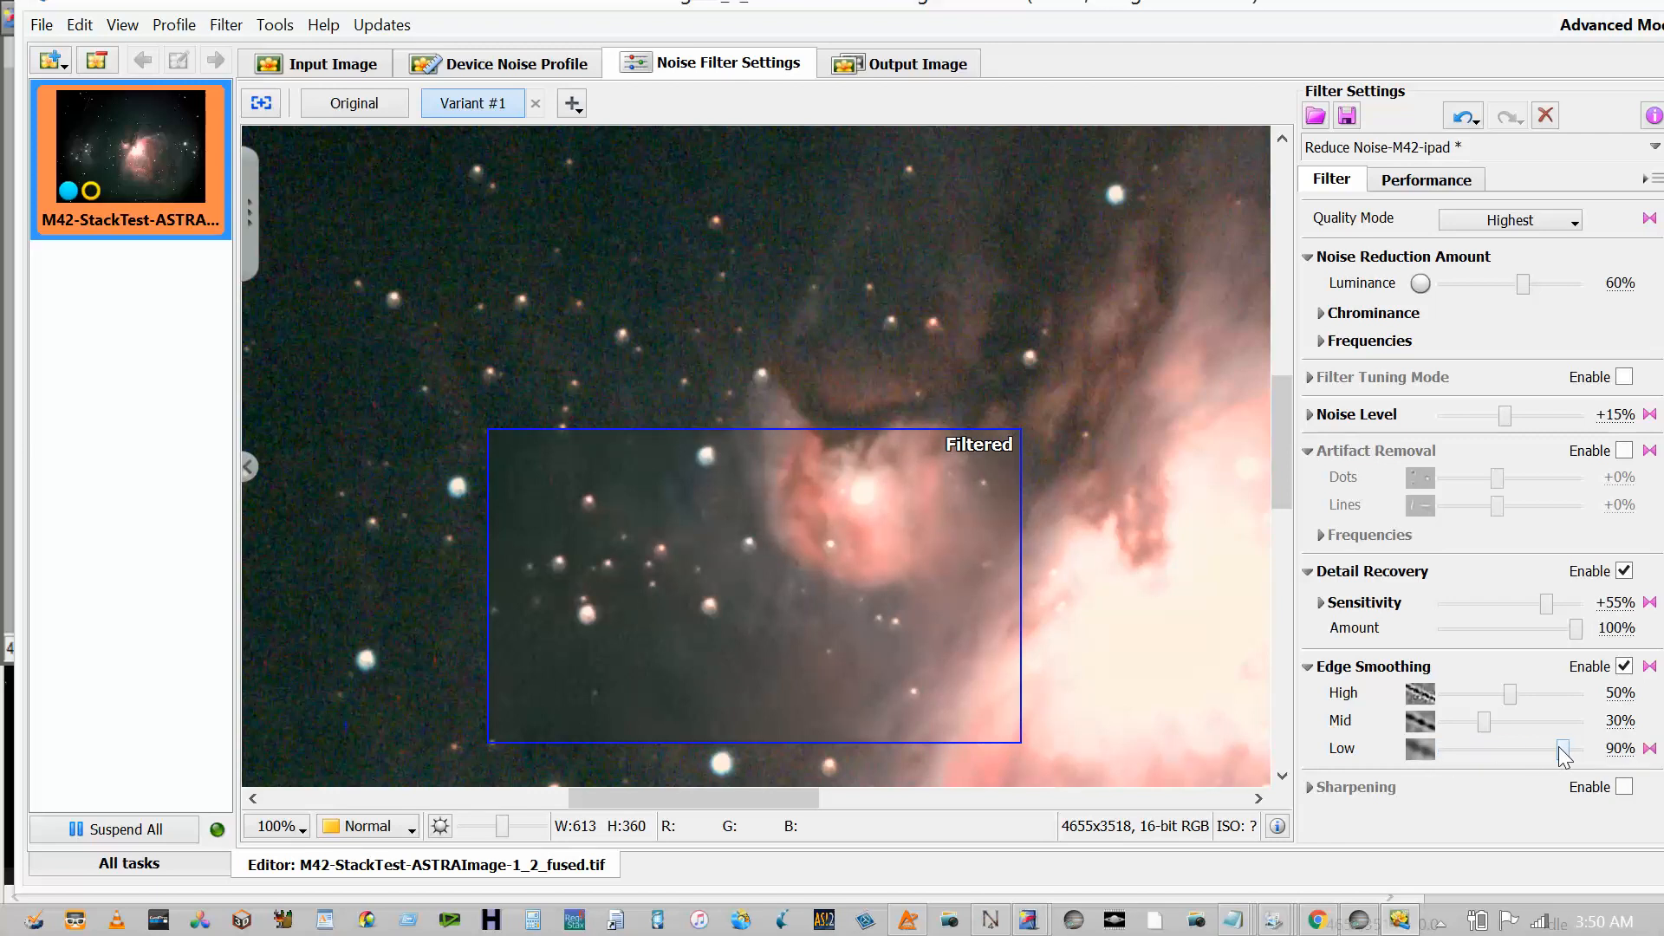
# - Preview the edge-smoothed result in two areas around the small nebula, and disable Edge Smoothing
pyautogui.moveTo(664, 367); pyautogui.dragTo(959, 491)
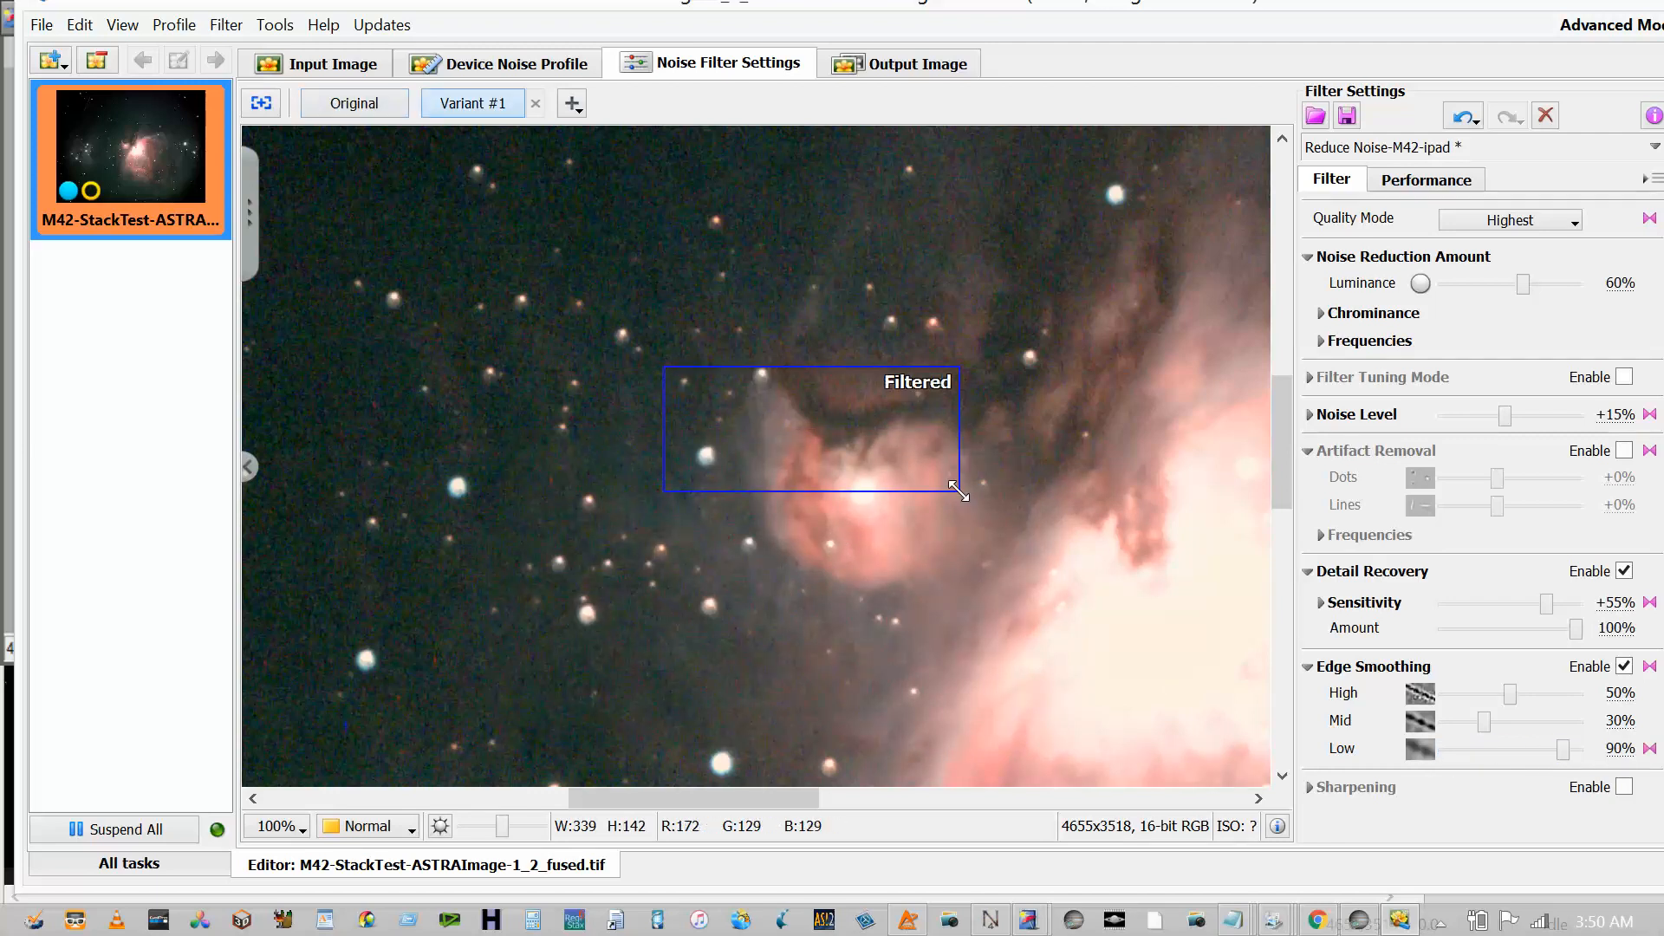
pyautogui.moveTo(538, 474); pyautogui.dragTo(958, 660)
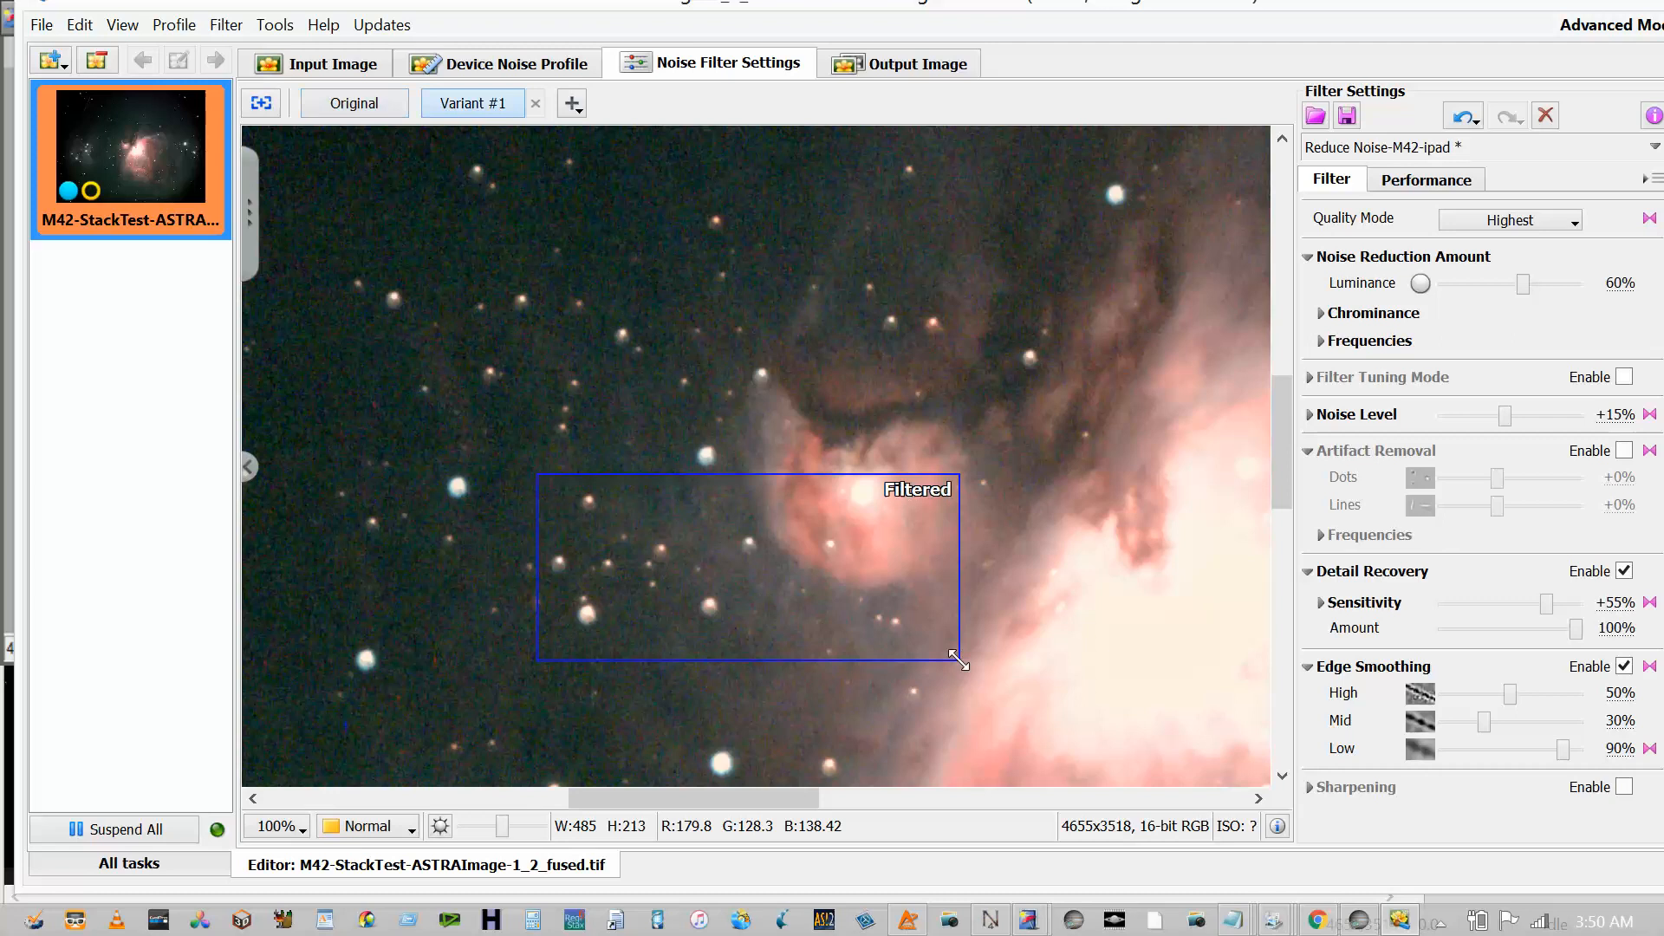
pyautogui.click(1623, 667)
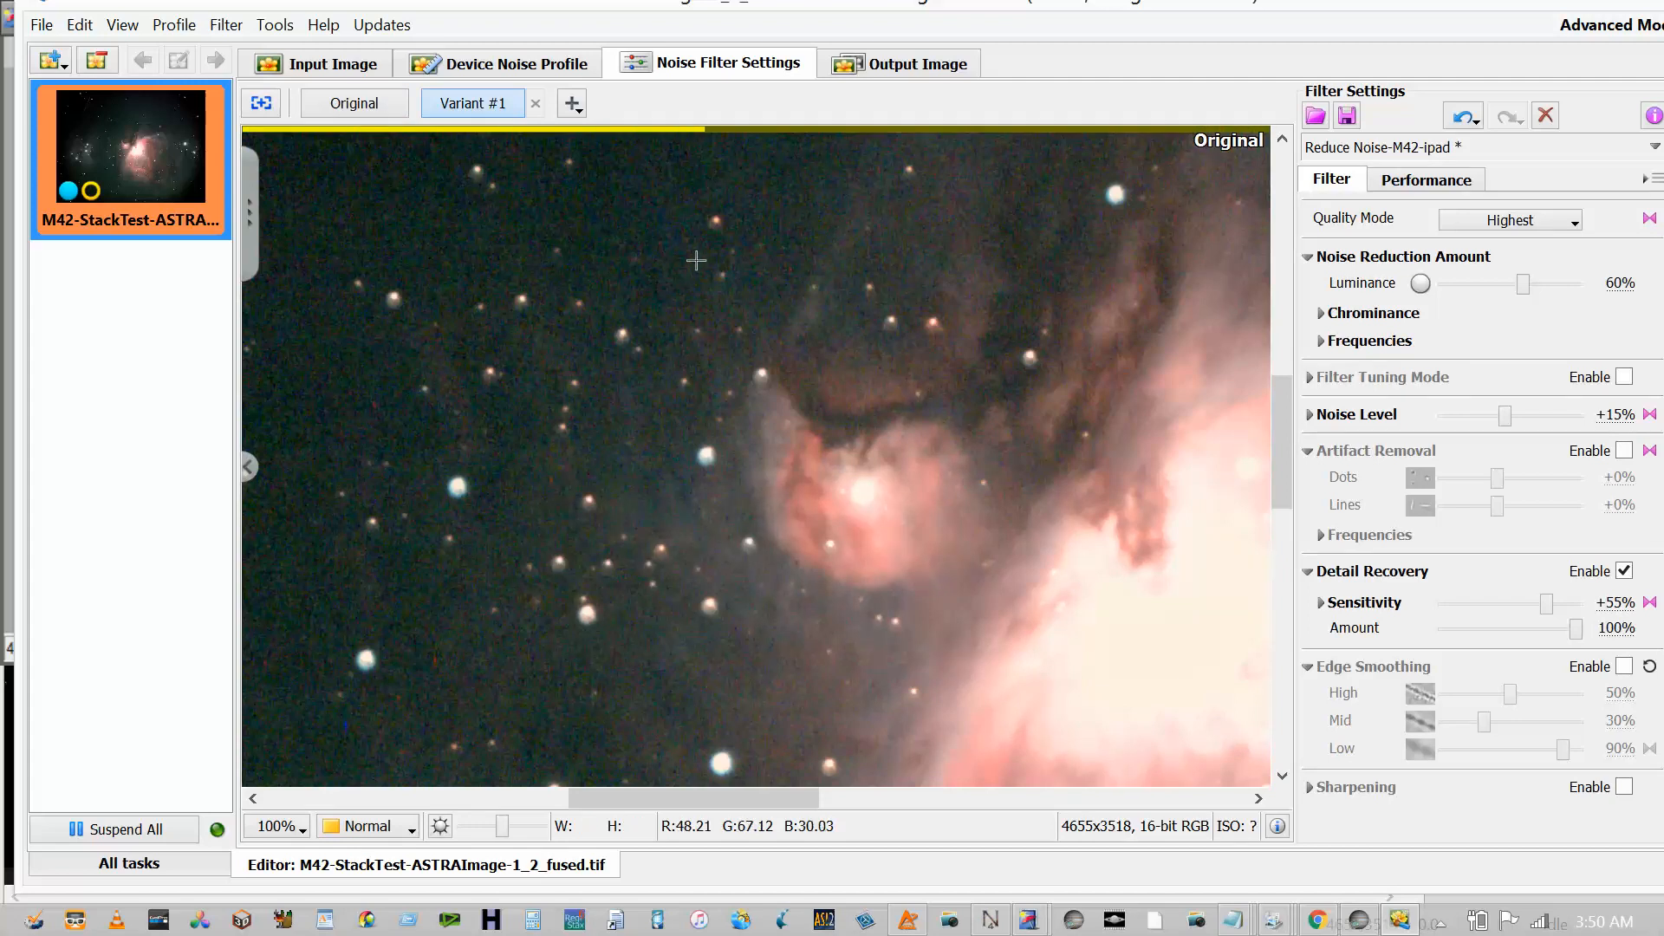
# - Render the filtered output image and save it in TIFF format as M42-StackTest-ASTRAImage-1_2_fused_filtered in the 03_24_05 folder
pyautogui.click(897, 63)
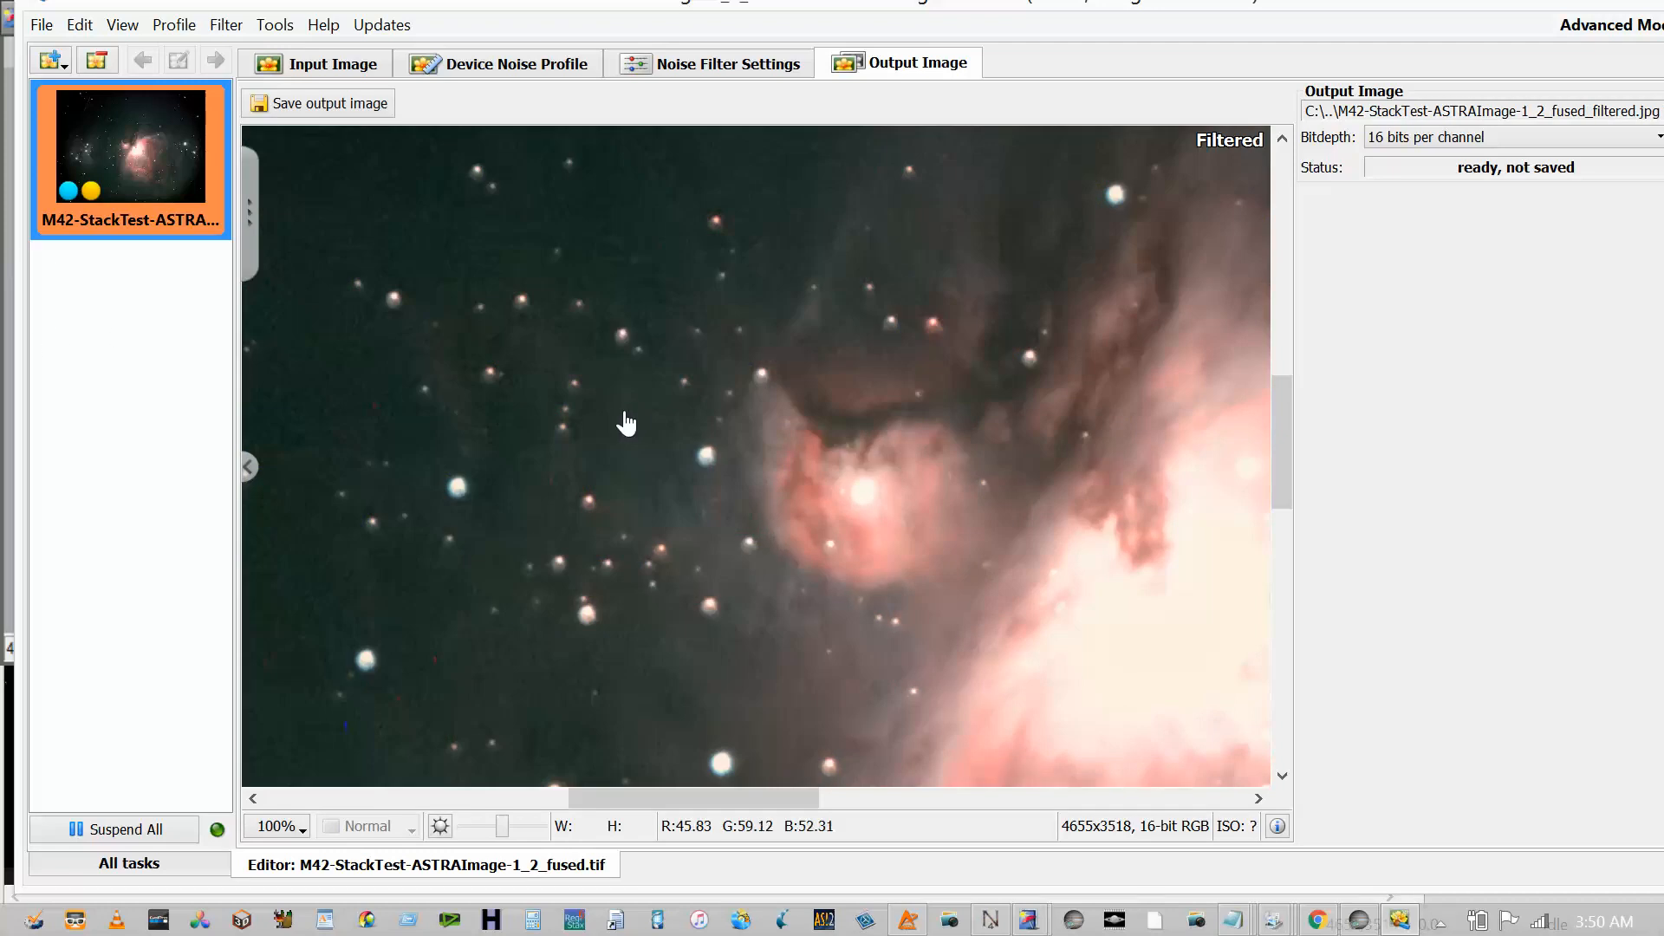
pyautogui.scroll(-2, 626, 424)
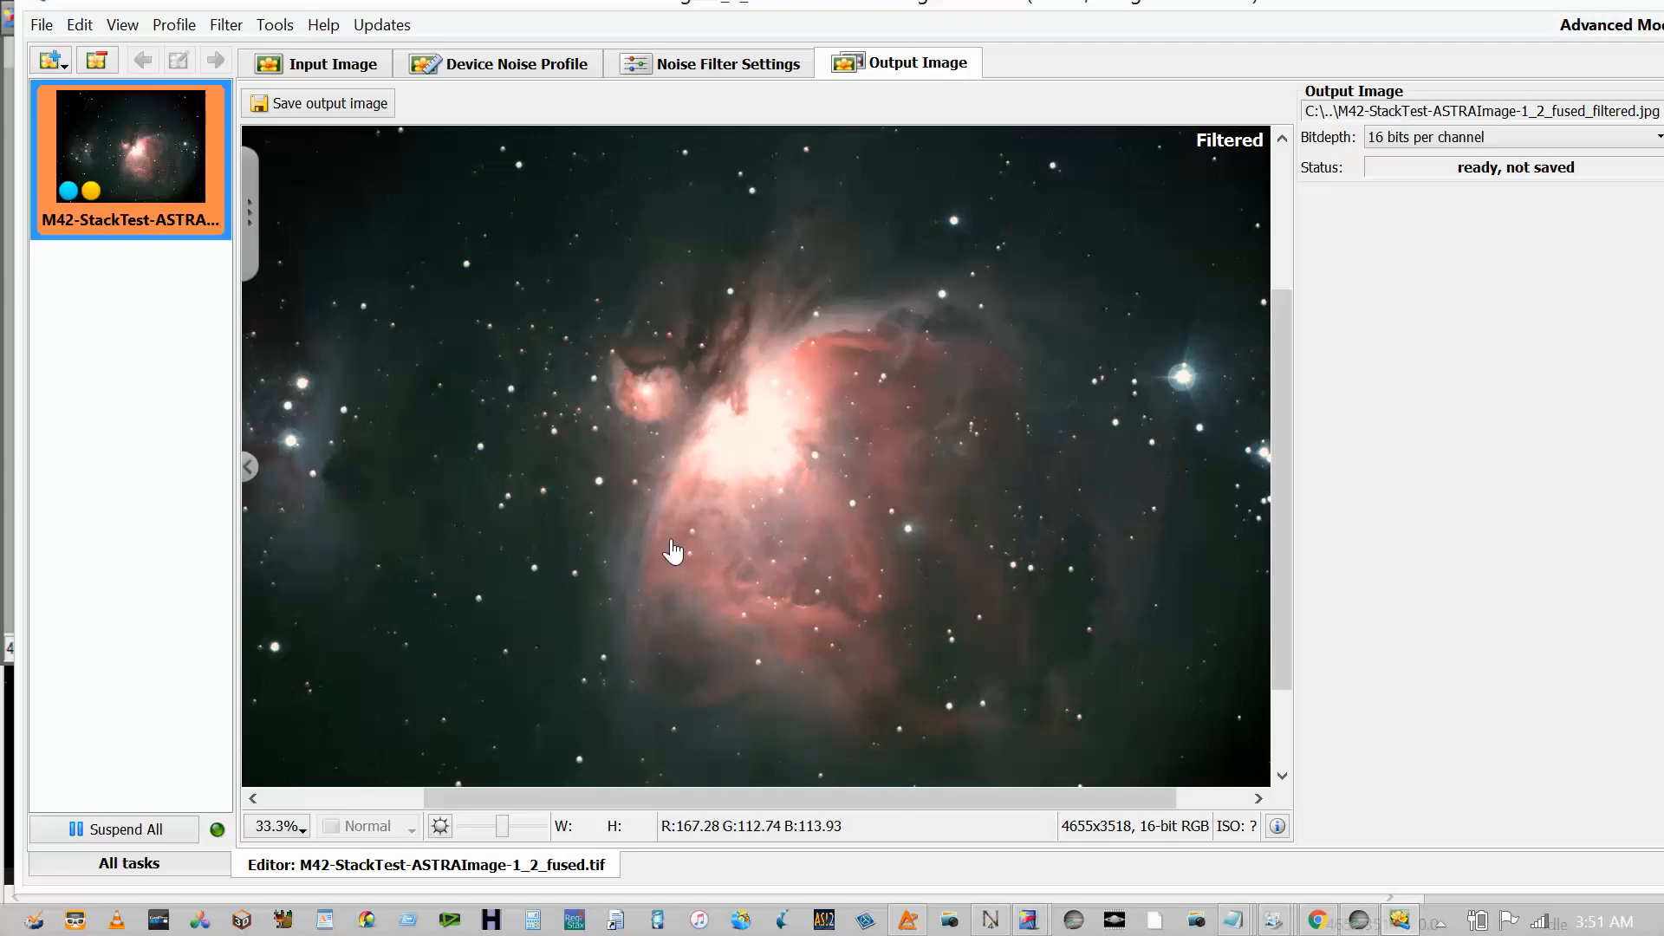
pyautogui.click(349, 107)
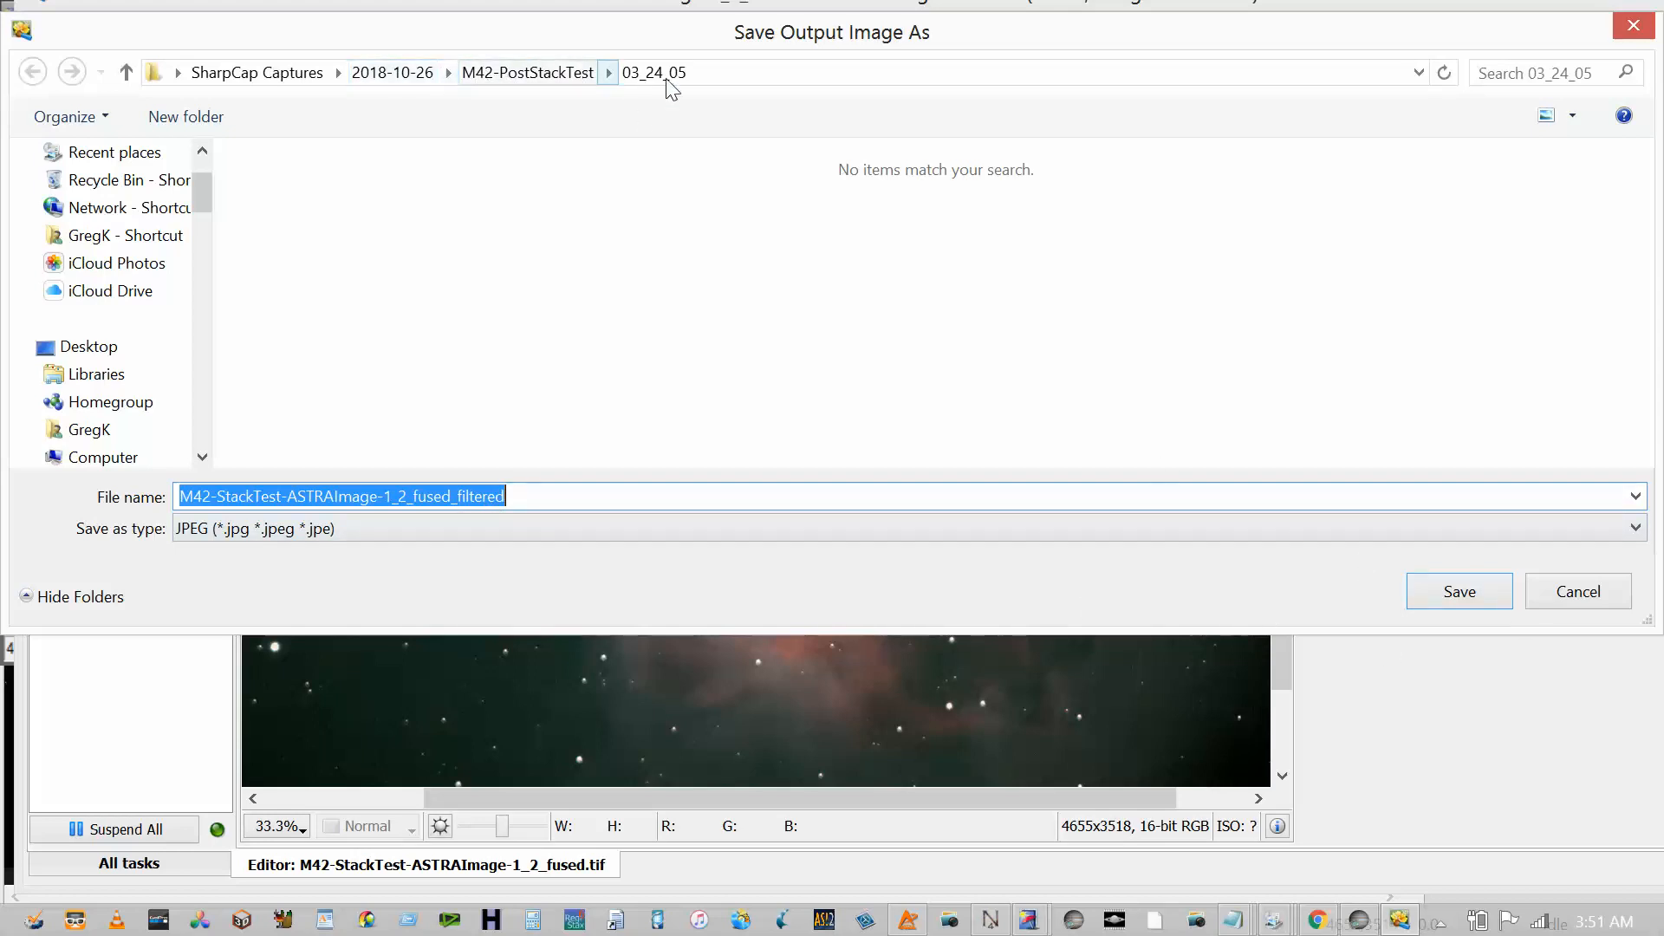
pyautogui.click(335, 530)
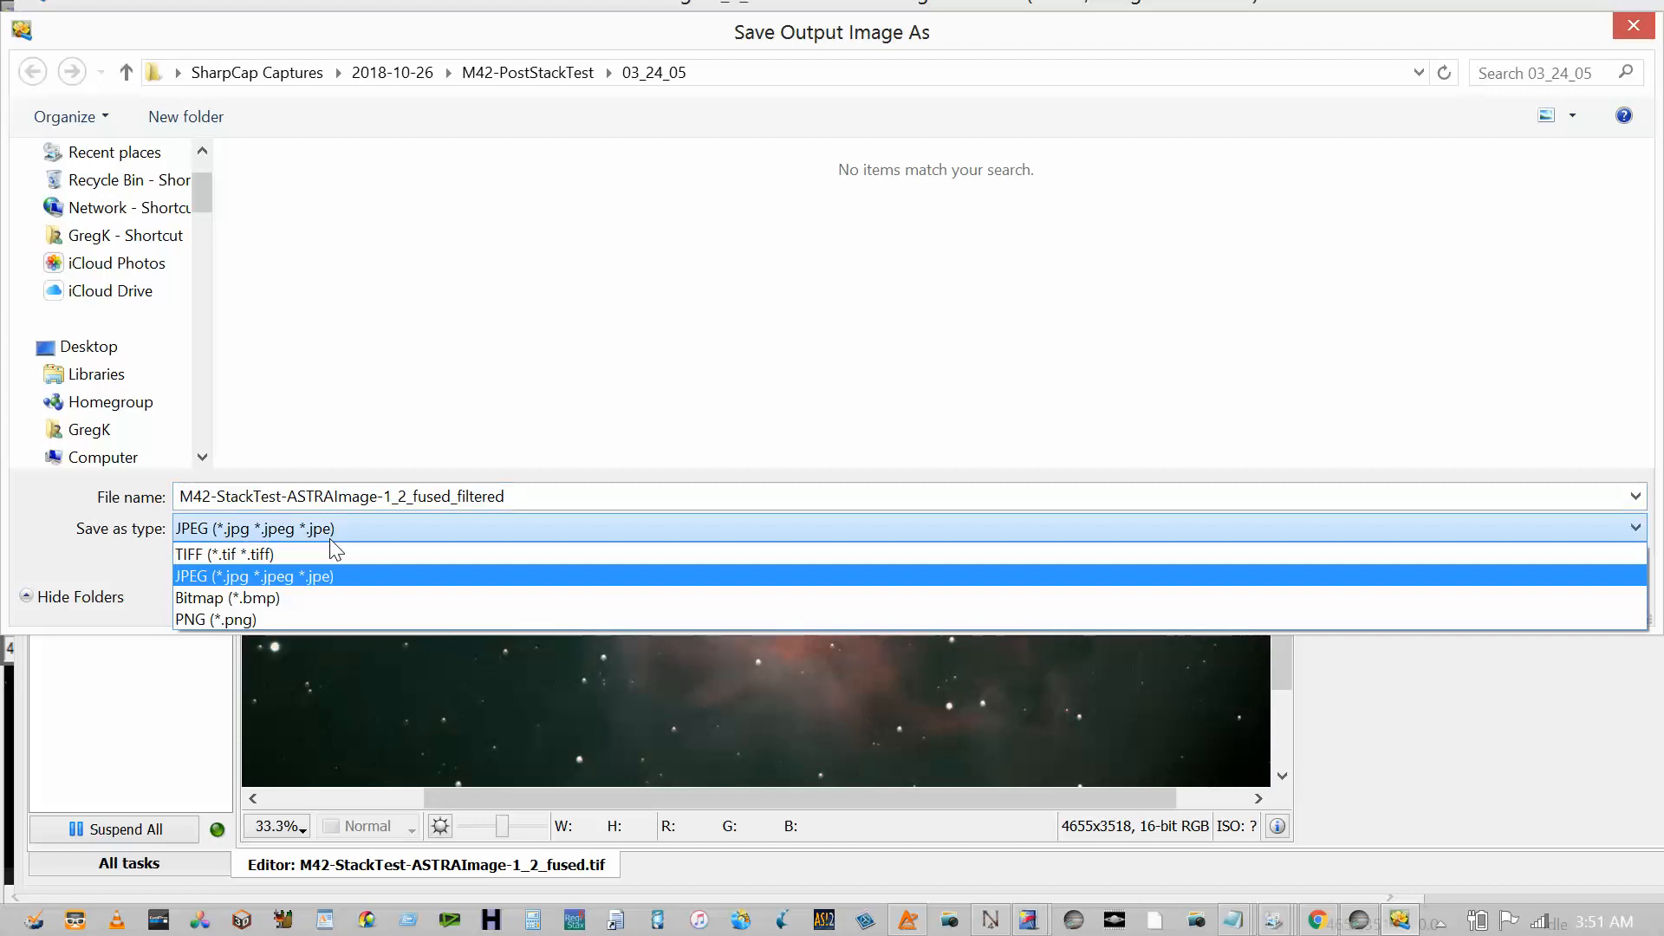
pyautogui.click(329, 556)
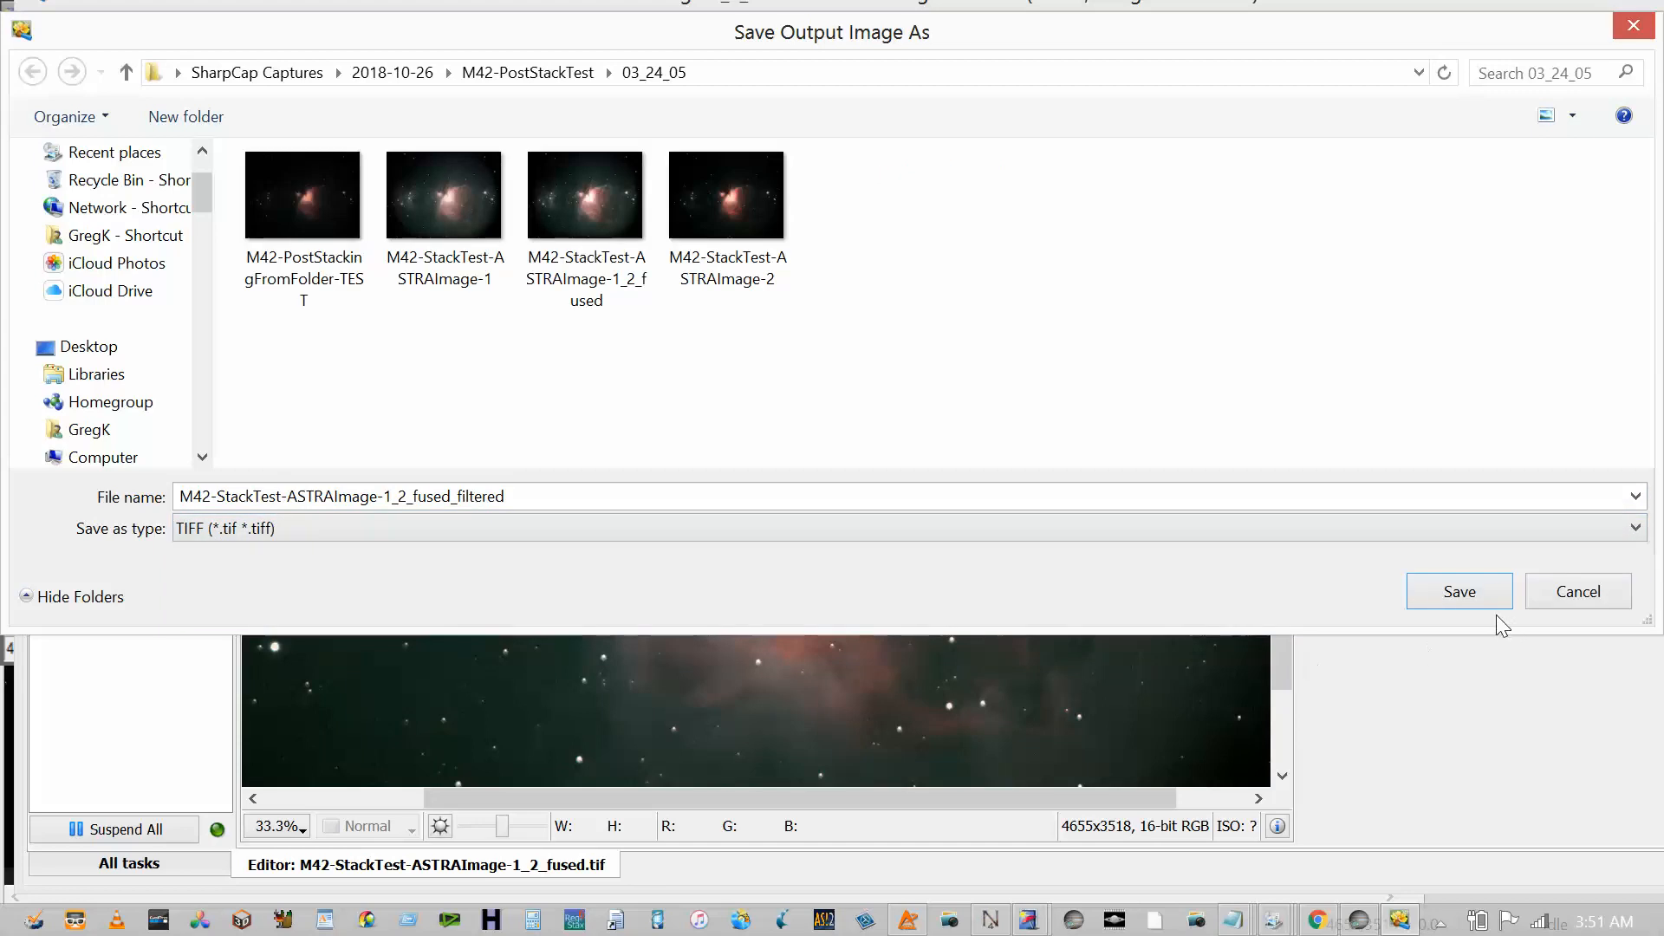
pyautogui.click(1475, 598)
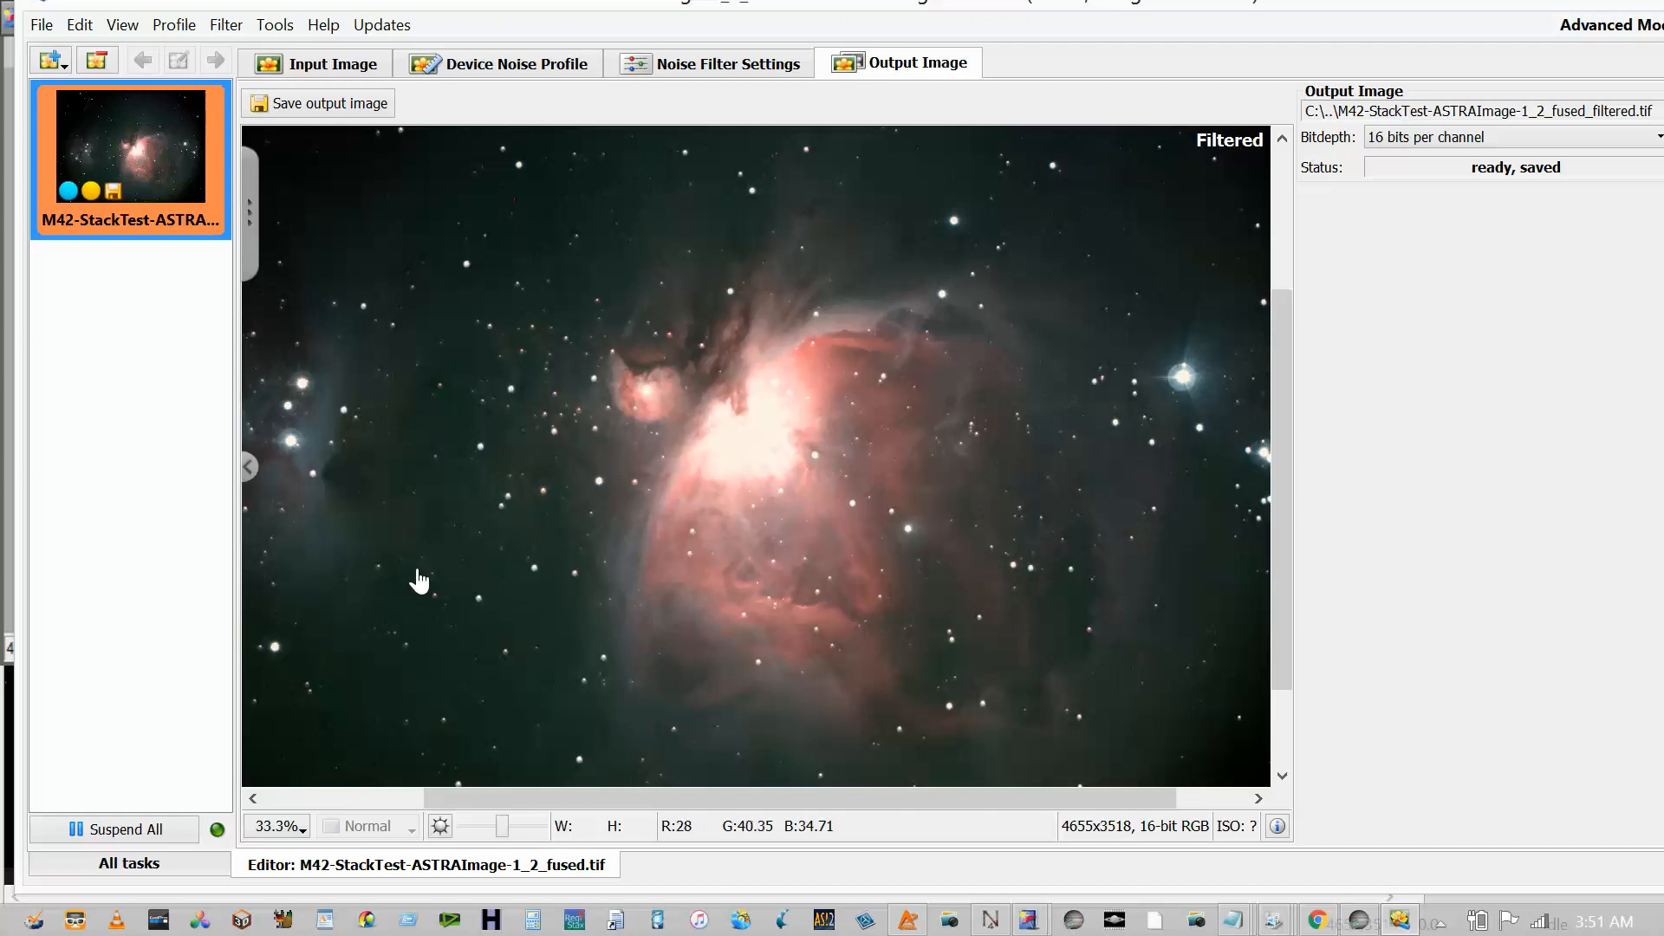
# - Examine the saved filtered output across the nebula and surrounding star field at 25% and 33.3% zoom
pyautogui.scroll(-1, 419, 575)
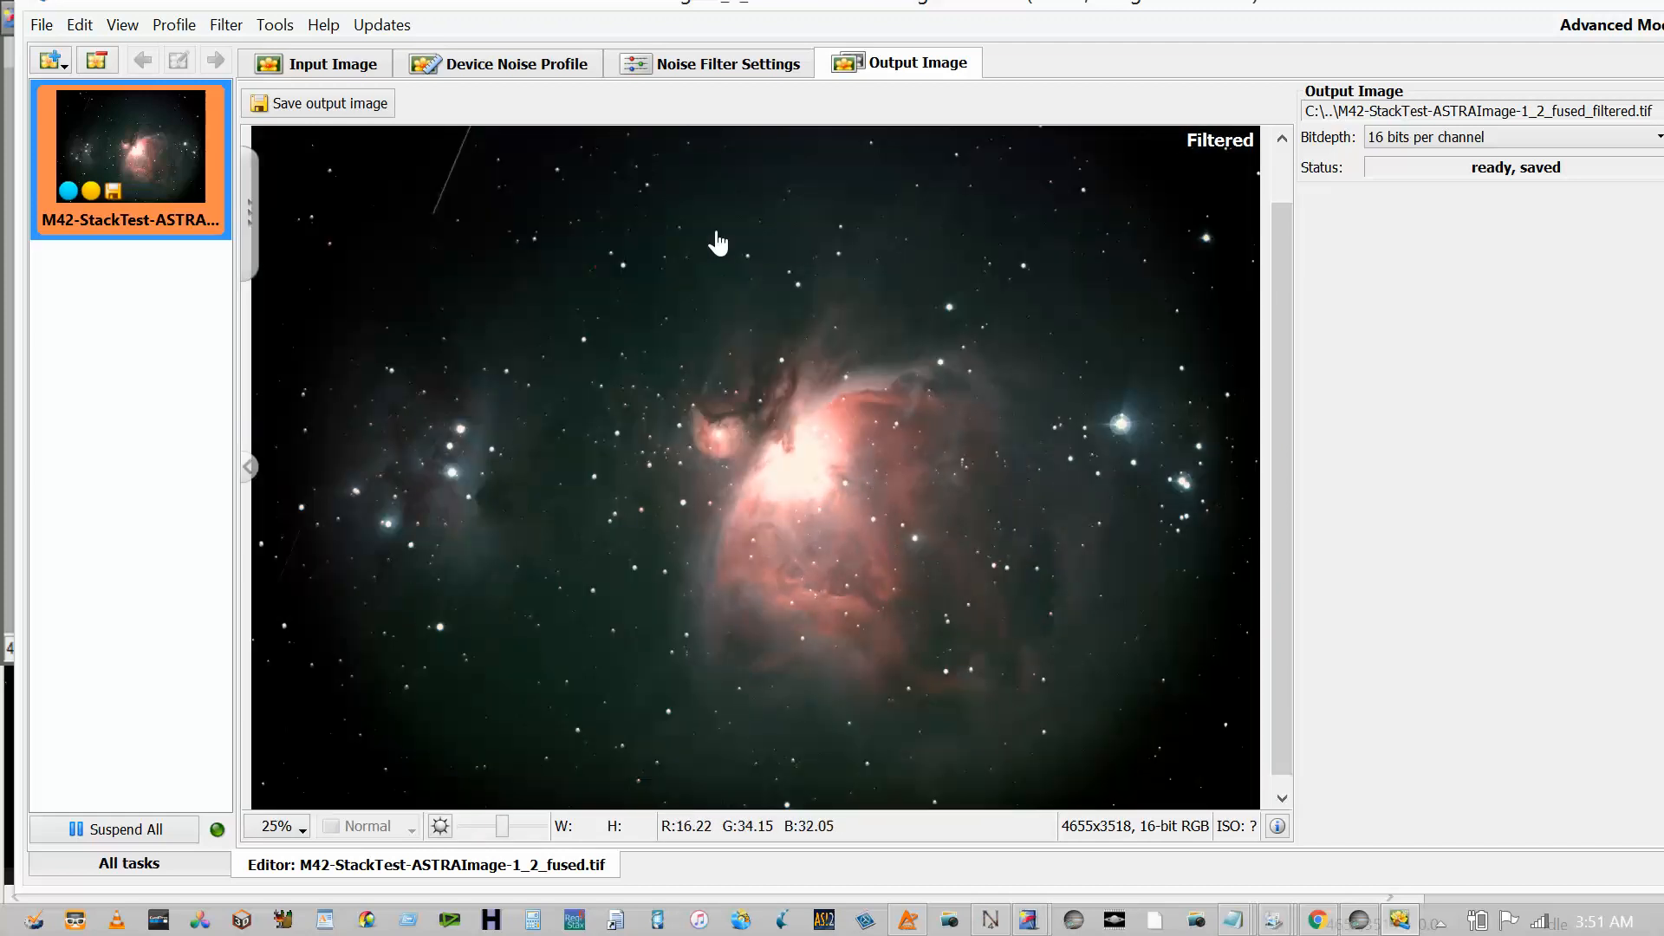
pyautogui.scroll(1, 504, 354)
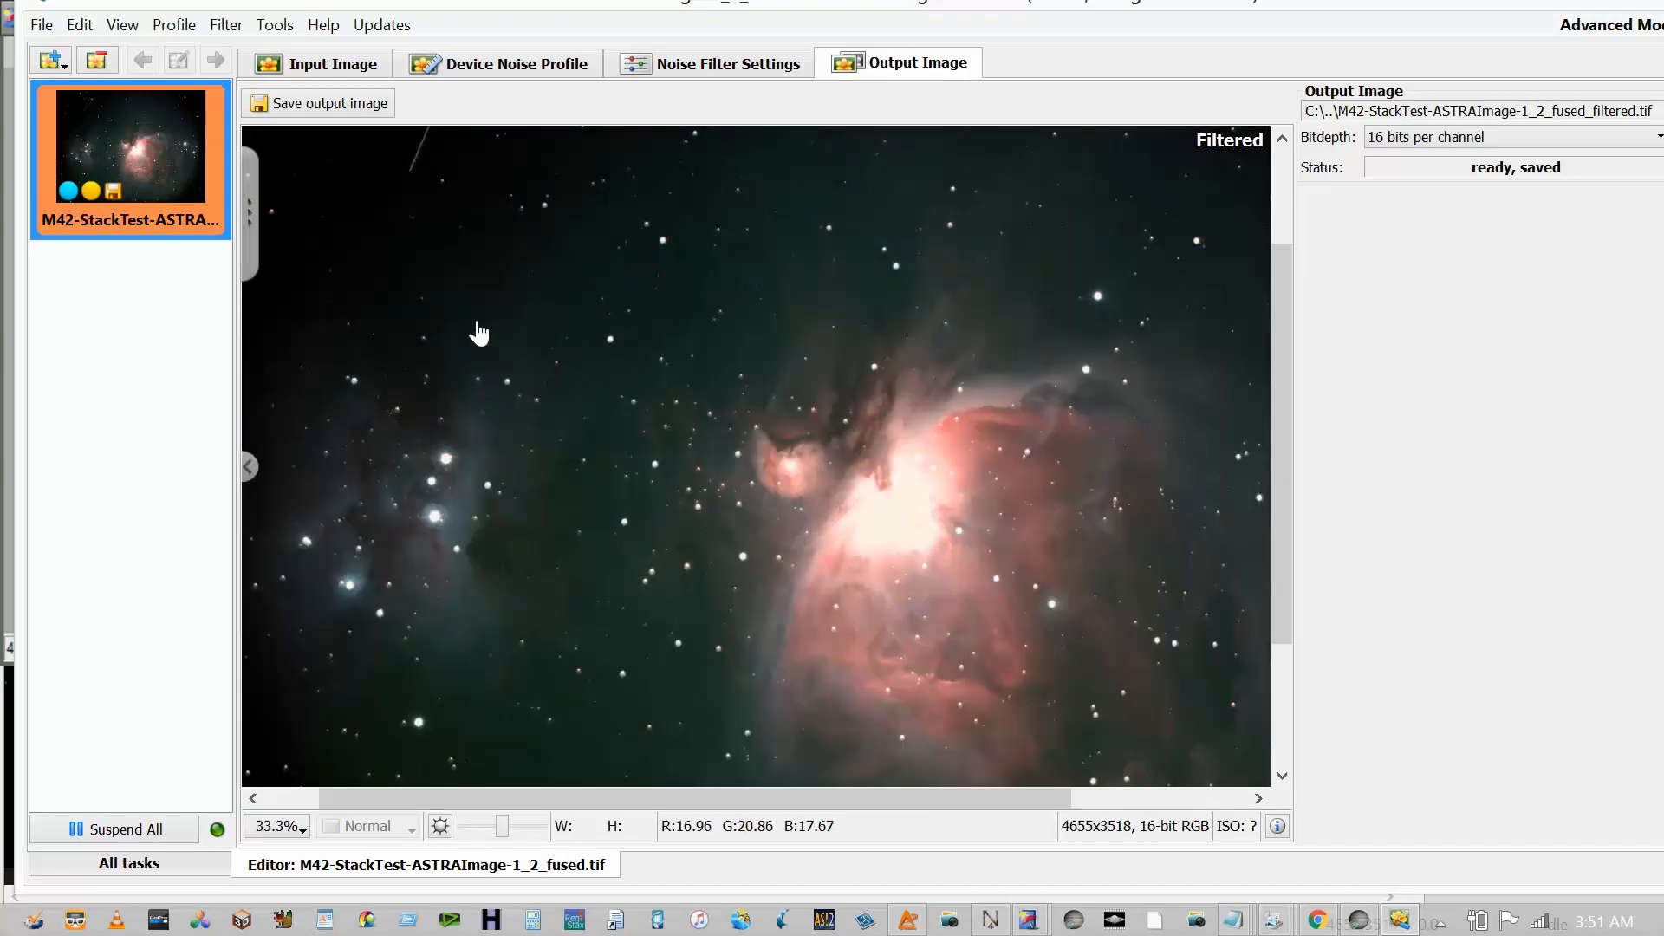
pyautogui.scroll(-1, 476, 326)
pyautogui.scroll(1, 786, 590)
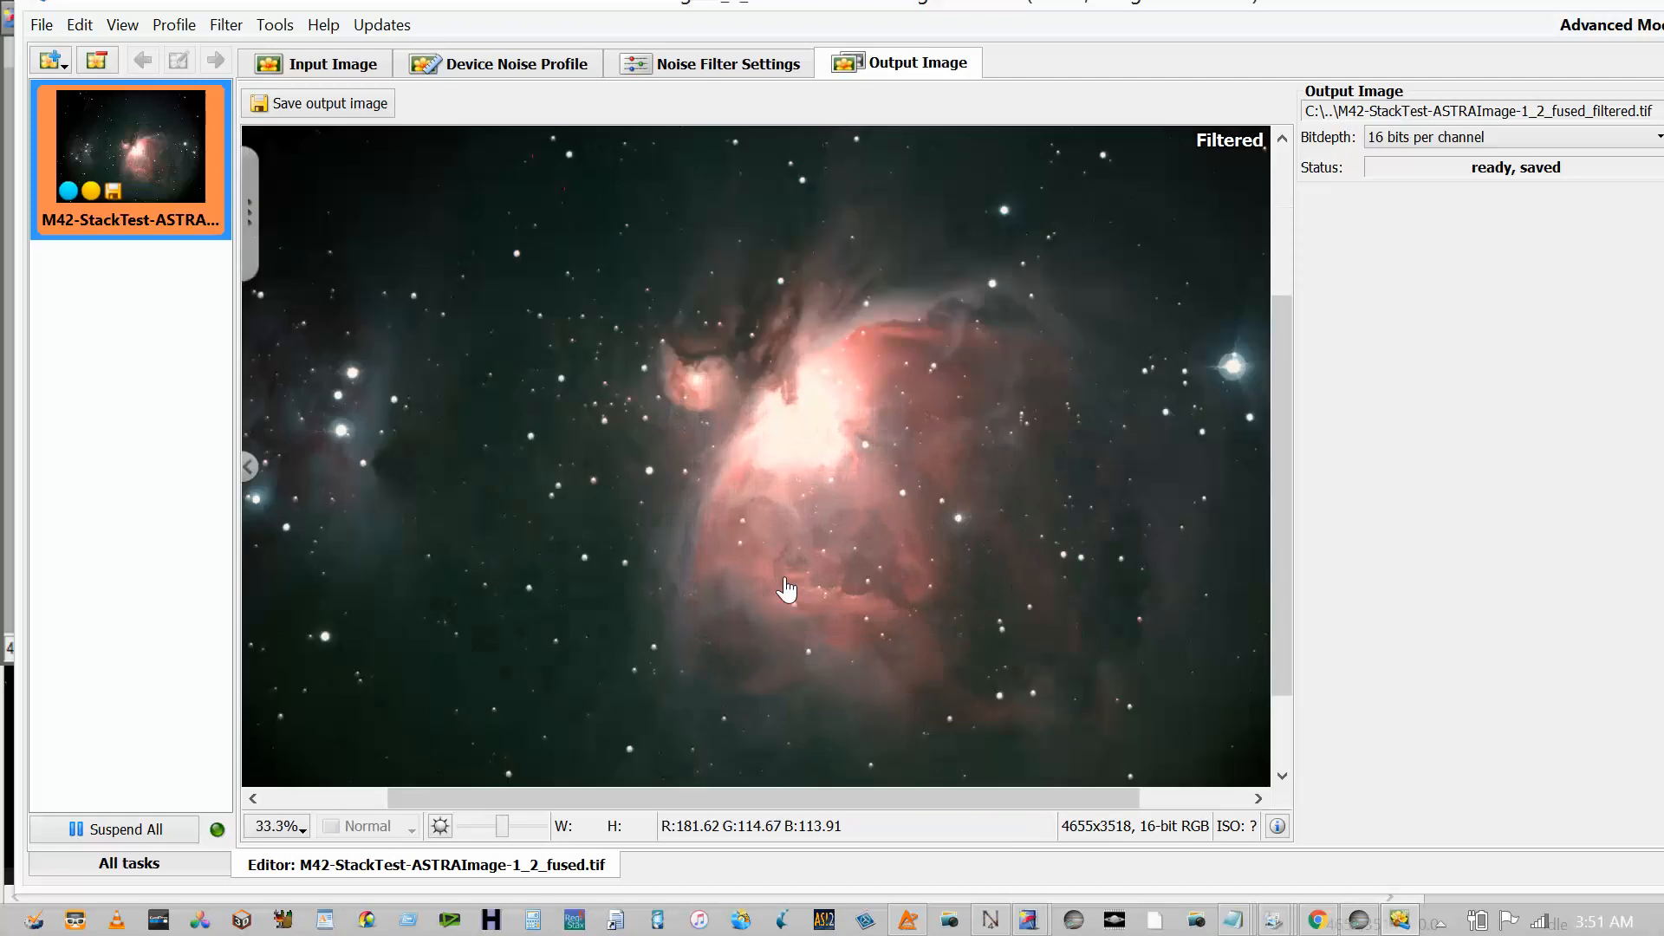
pyautogui.scroll(-1, 786, 589)
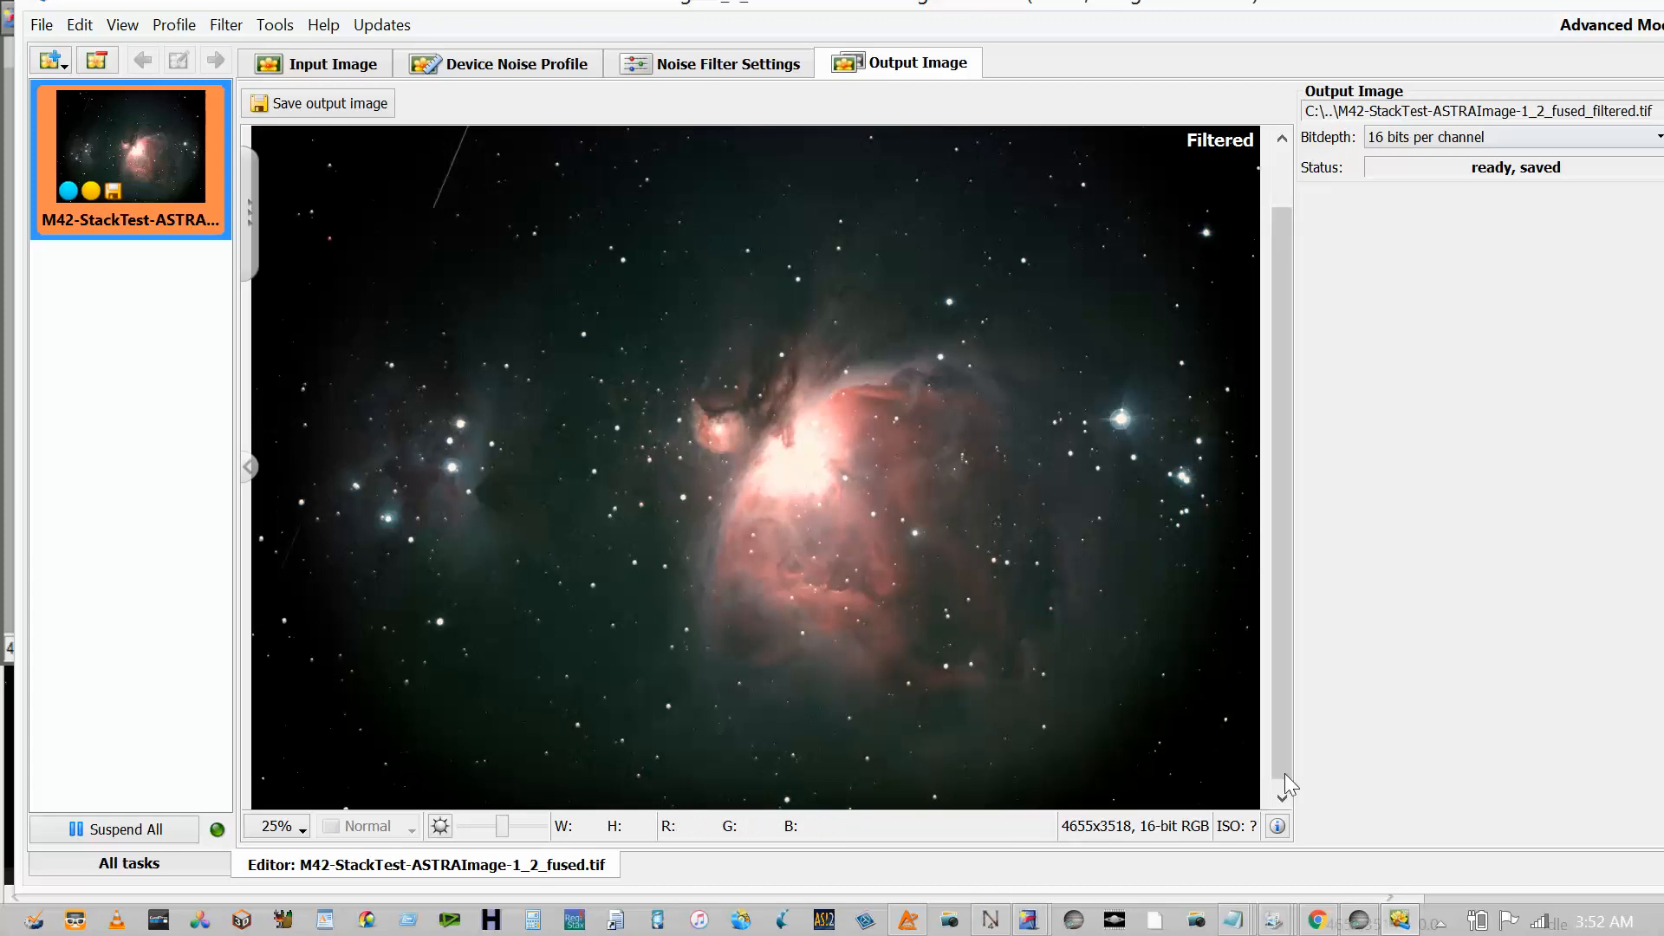
# - Move the Neat Image window down and minimize it to return to the 03_24_05 capture folder
pyautogui.click(1234, 922)
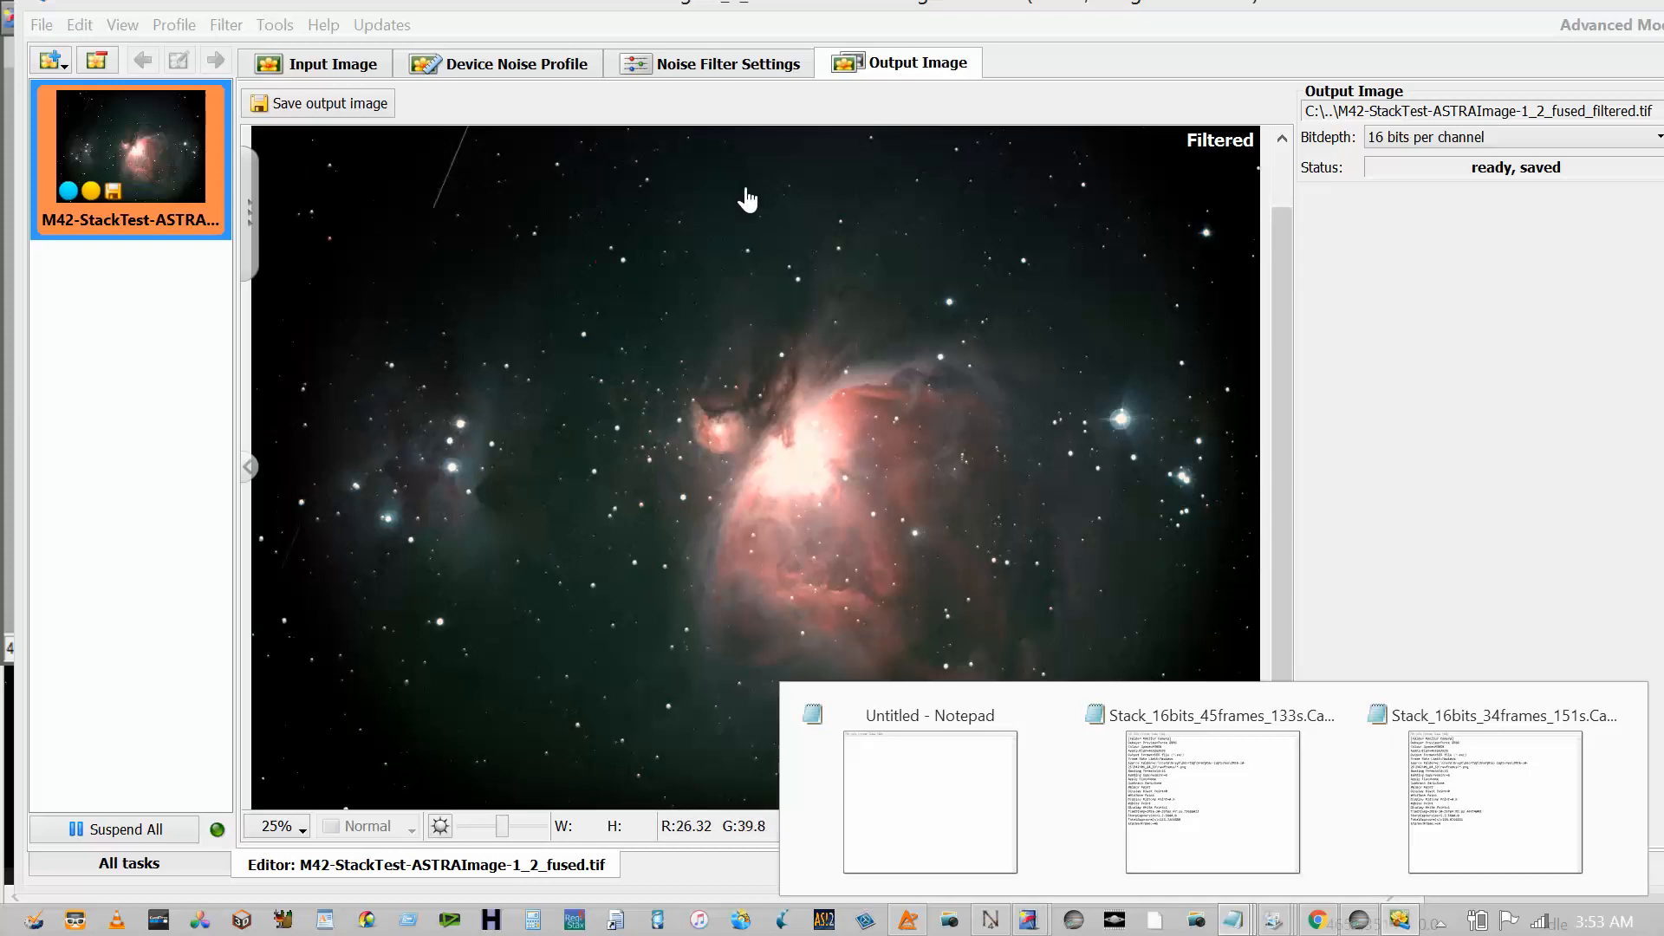
pyautogui.click(1534, 35)
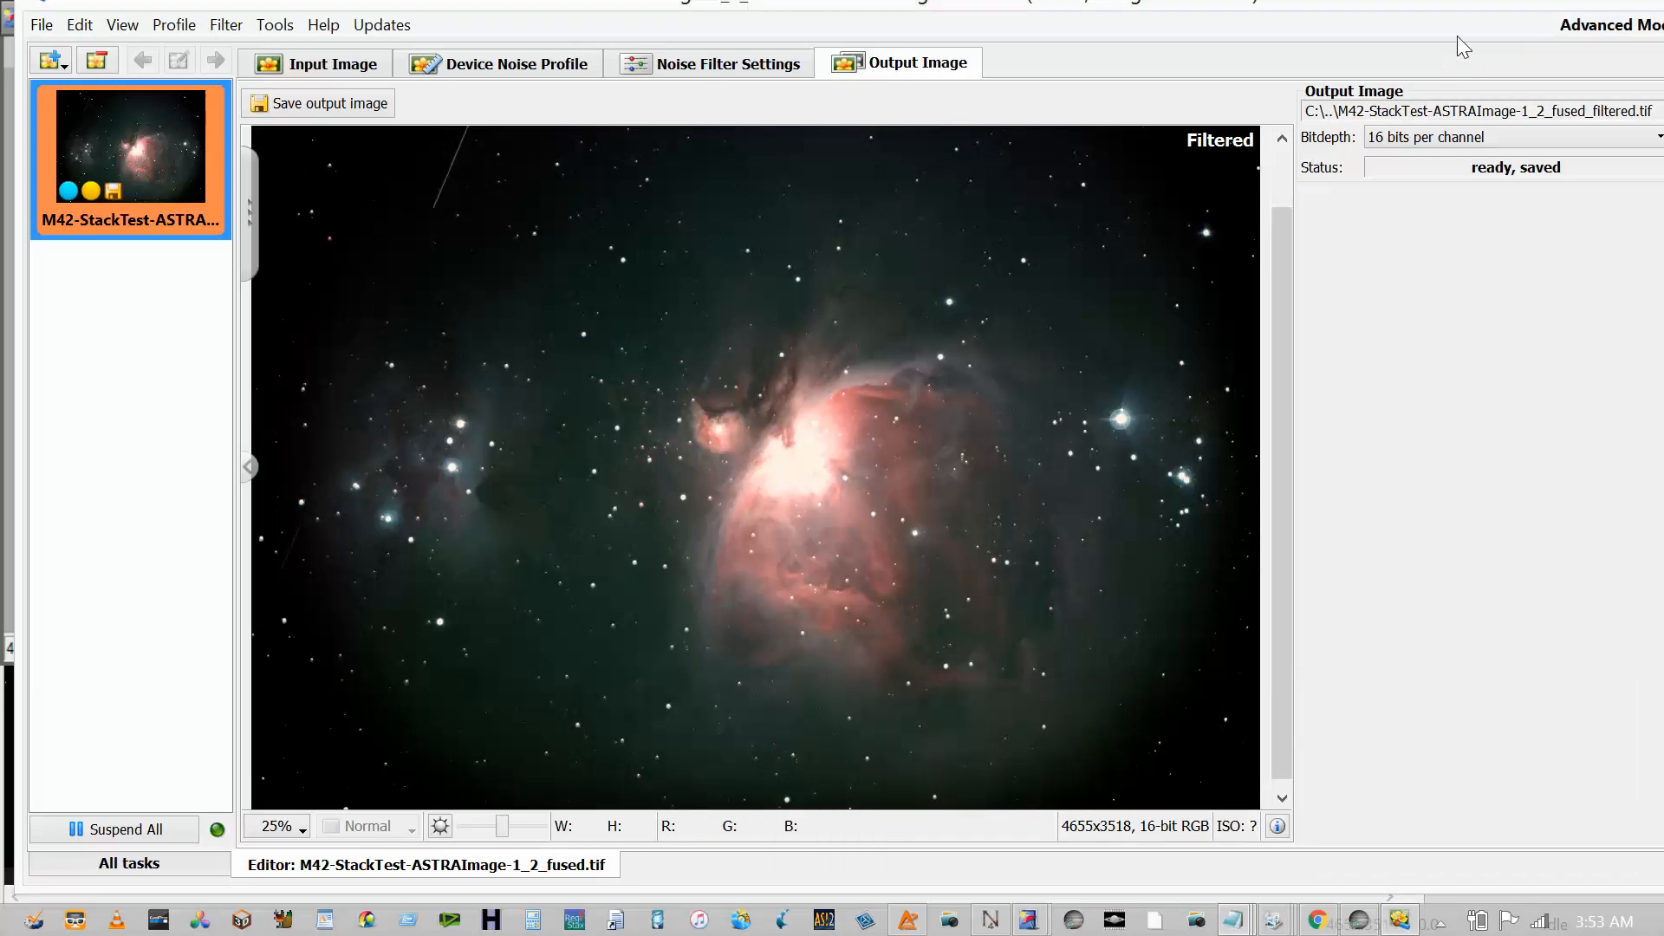
pyautogui.moveTo(1299, 7); pyautogui.dragTo(1248, 78)
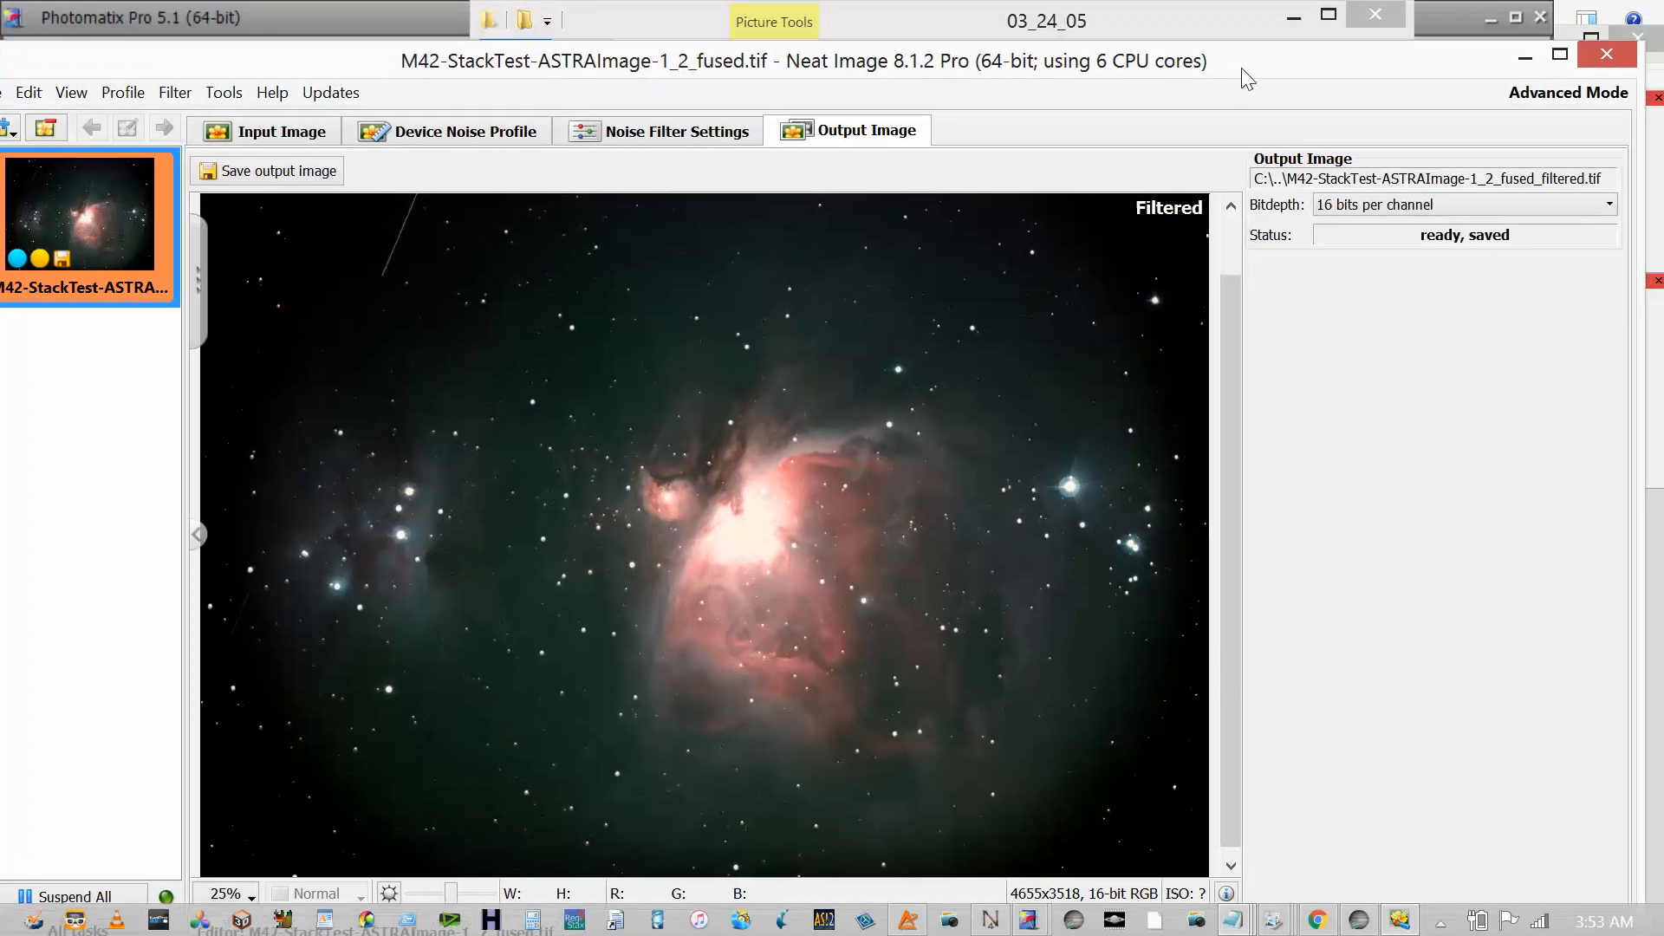
pyautogui.click(1525, 56)
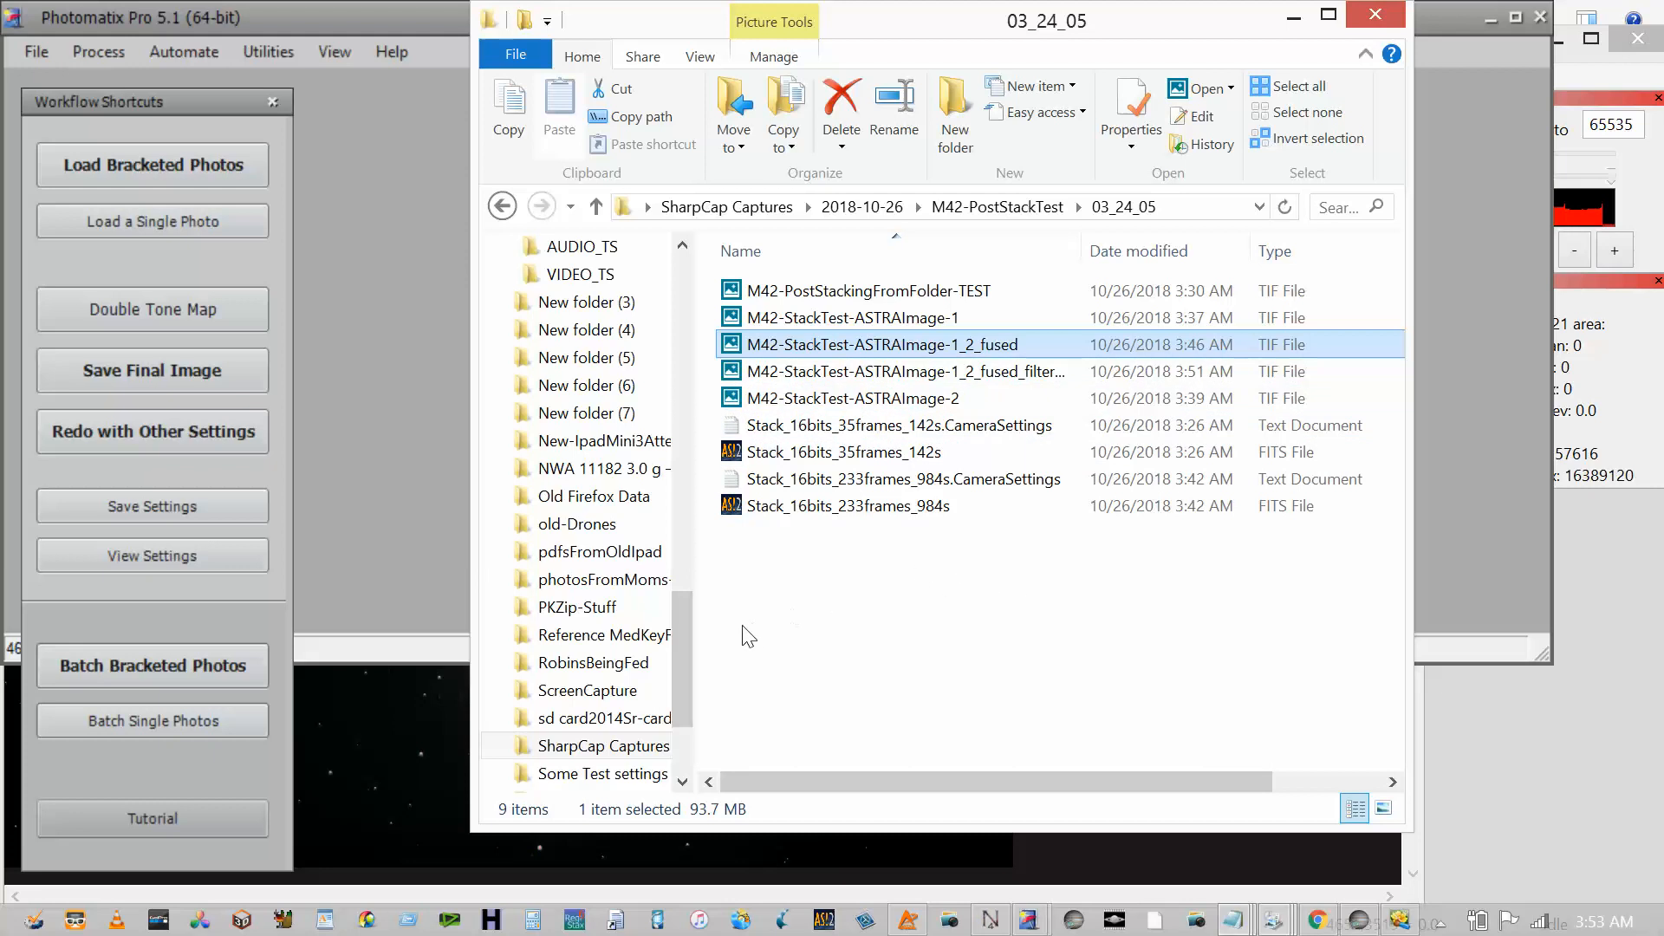
pyautogui.click(827, 510)
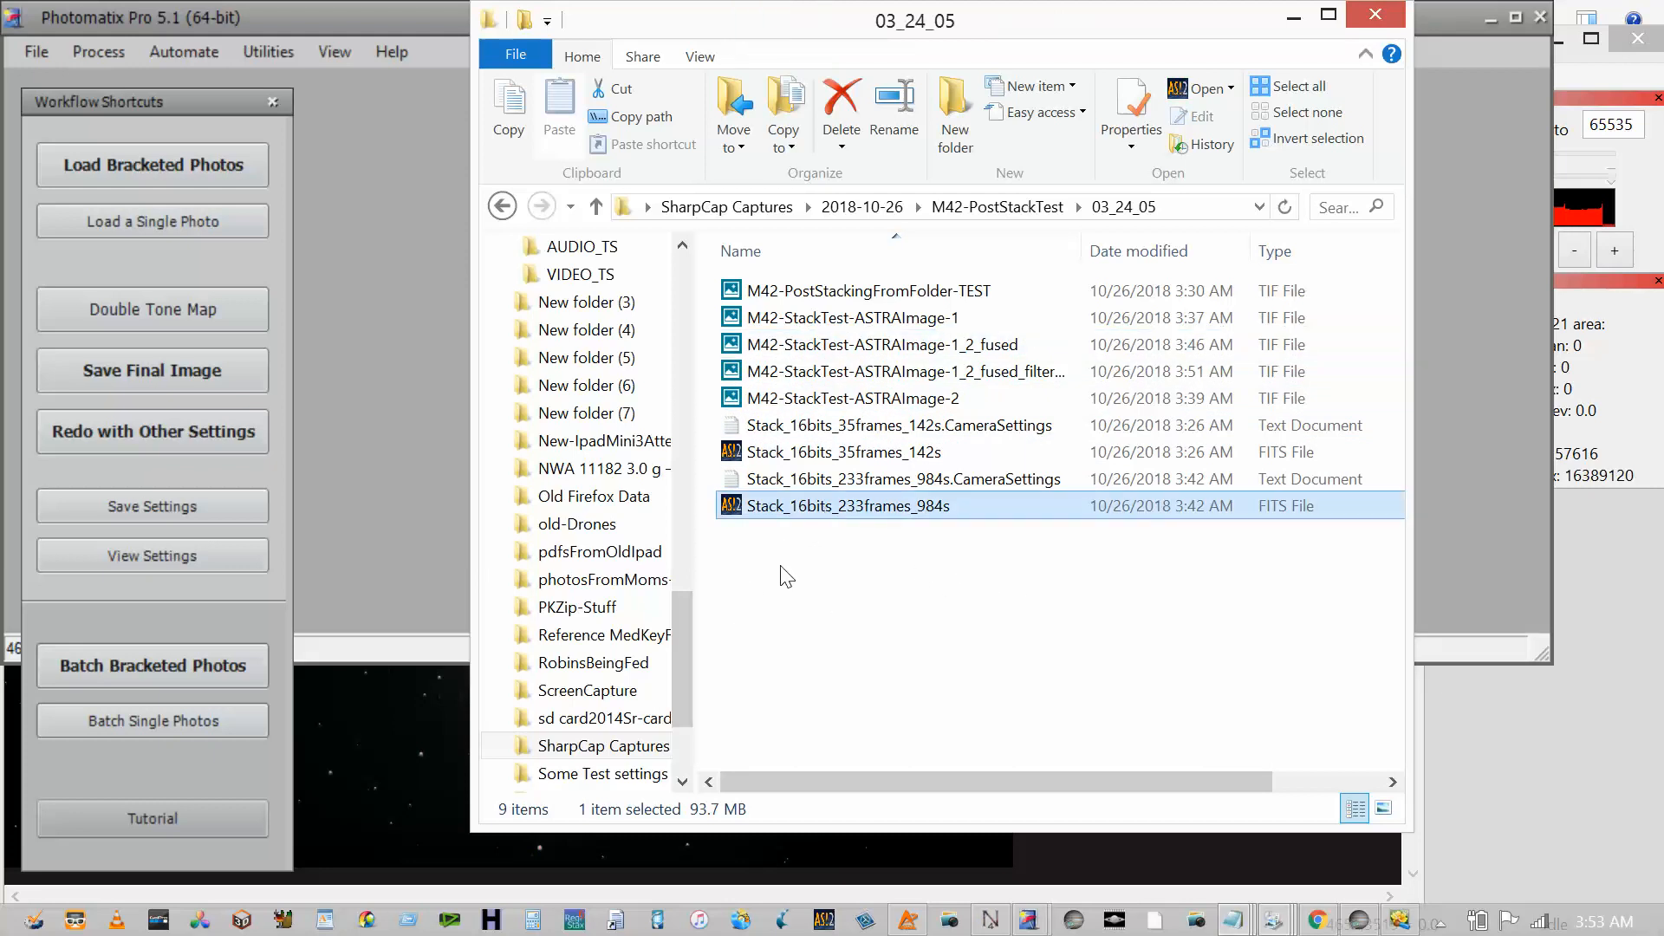
pyautogui.click(422, 867)
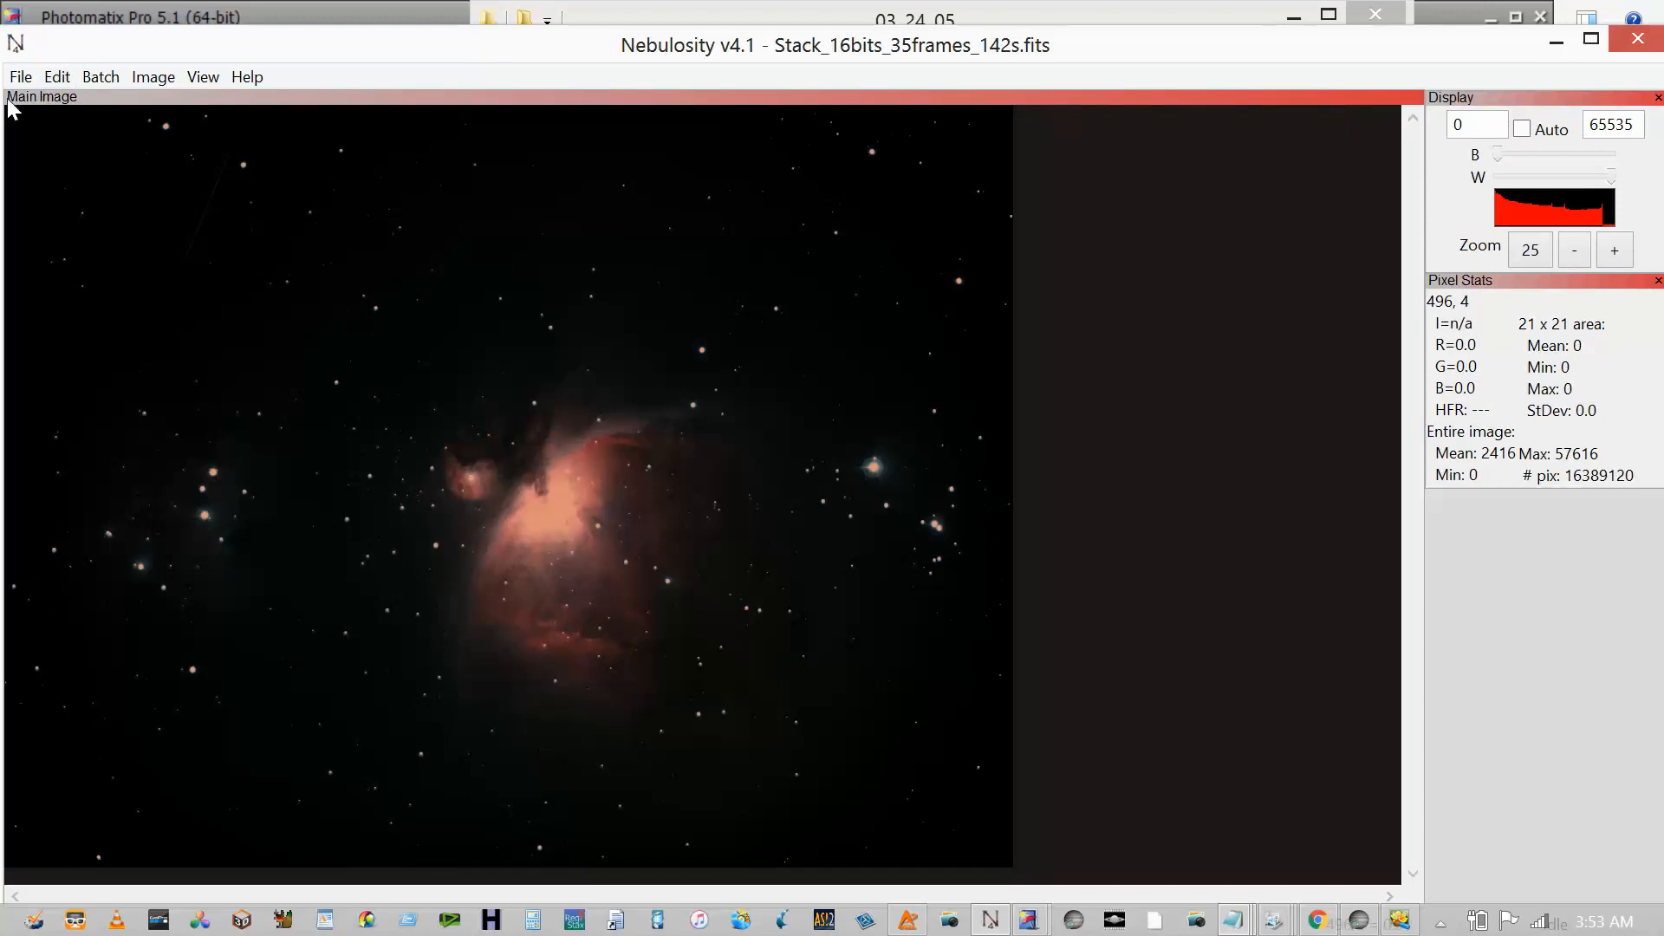
pyautogui.click(20, 78)
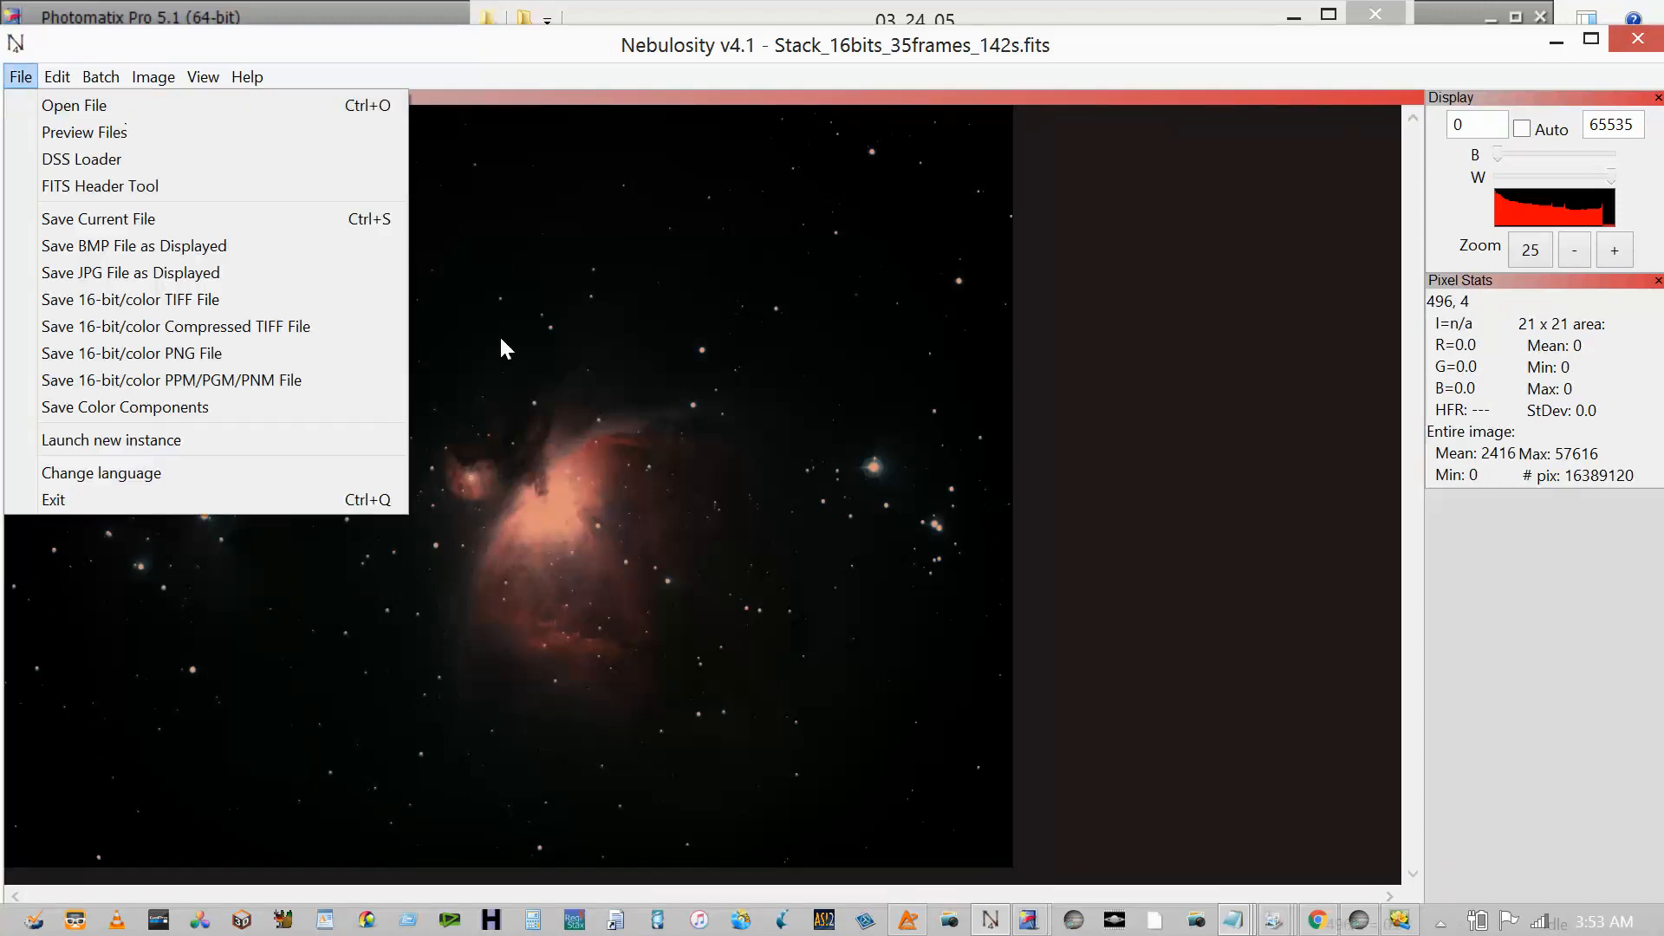
pyautogui.click(501, 338)
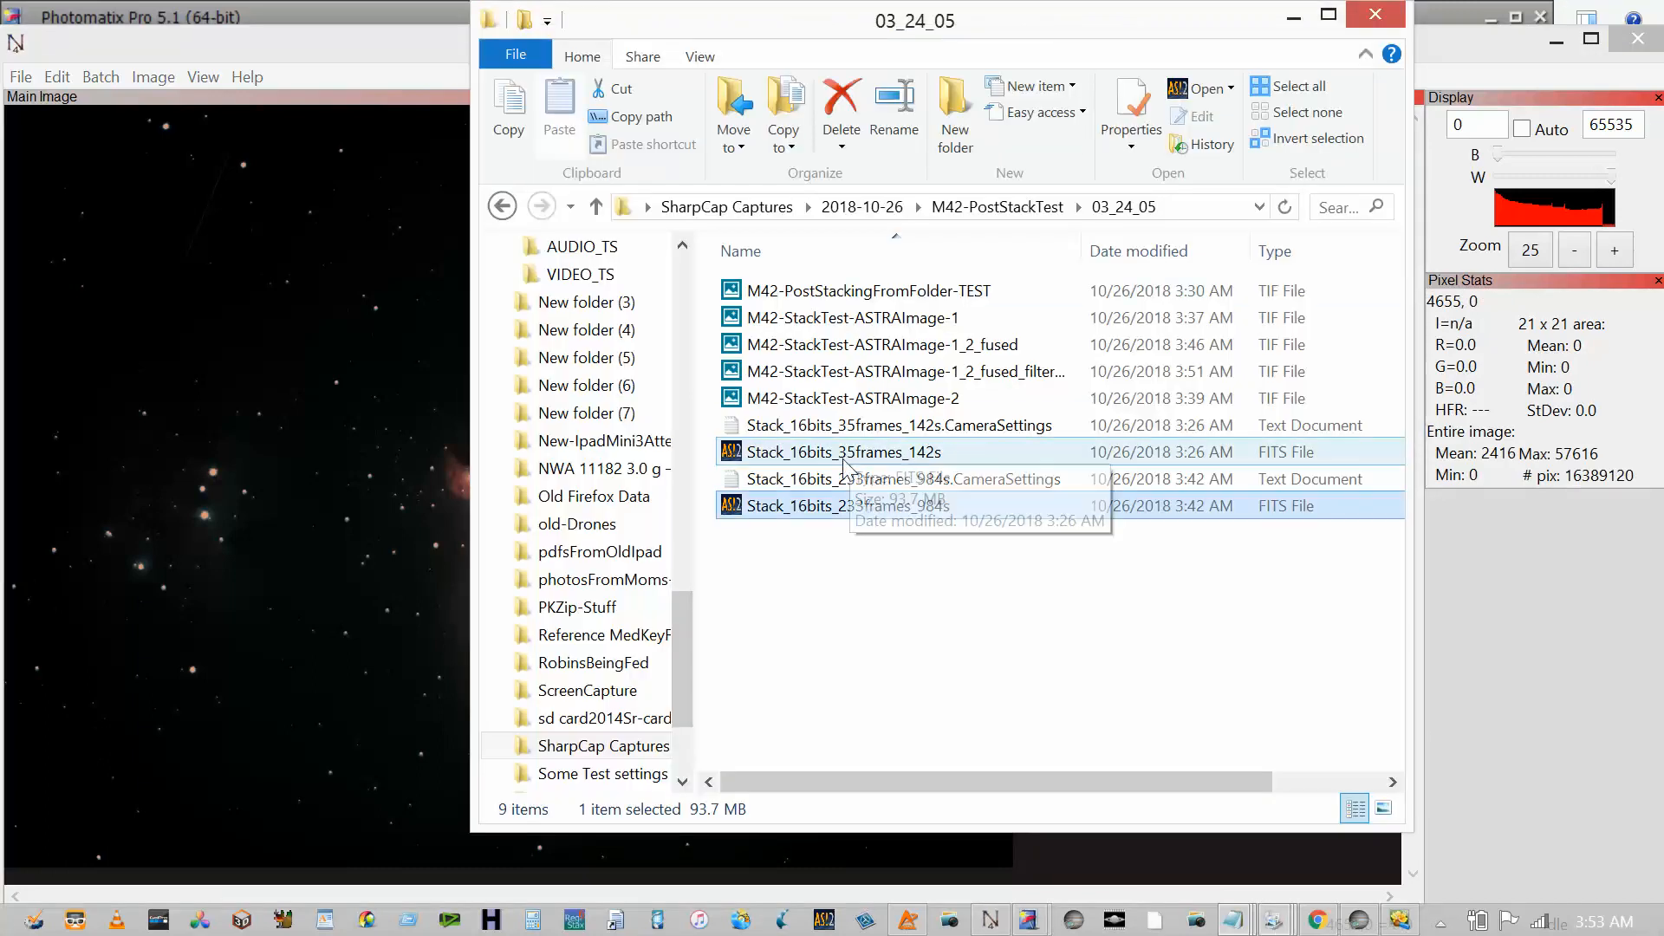
# - Open the filtered, fused M42 TIFF from the 03_24_05 folder in the default full-screen image viewer
pyautogui.click(897, 370)
pyautogui.click(896, 371)
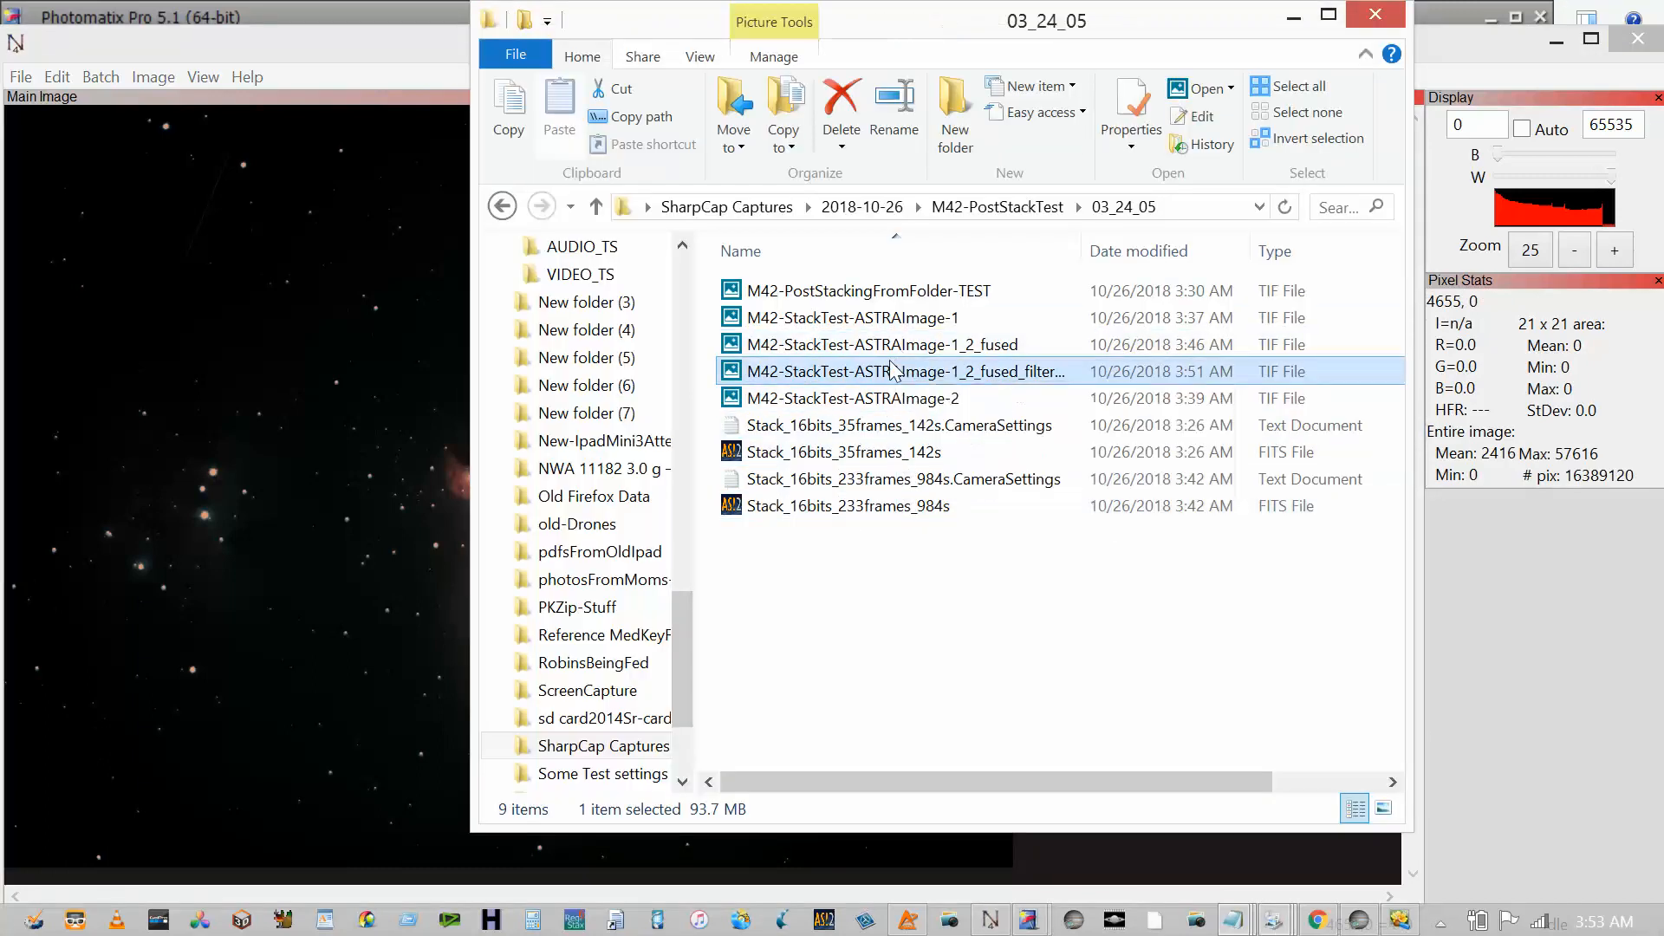
pyautogui.click(733, 380)
pyautogui.doubleClick(733, 373)
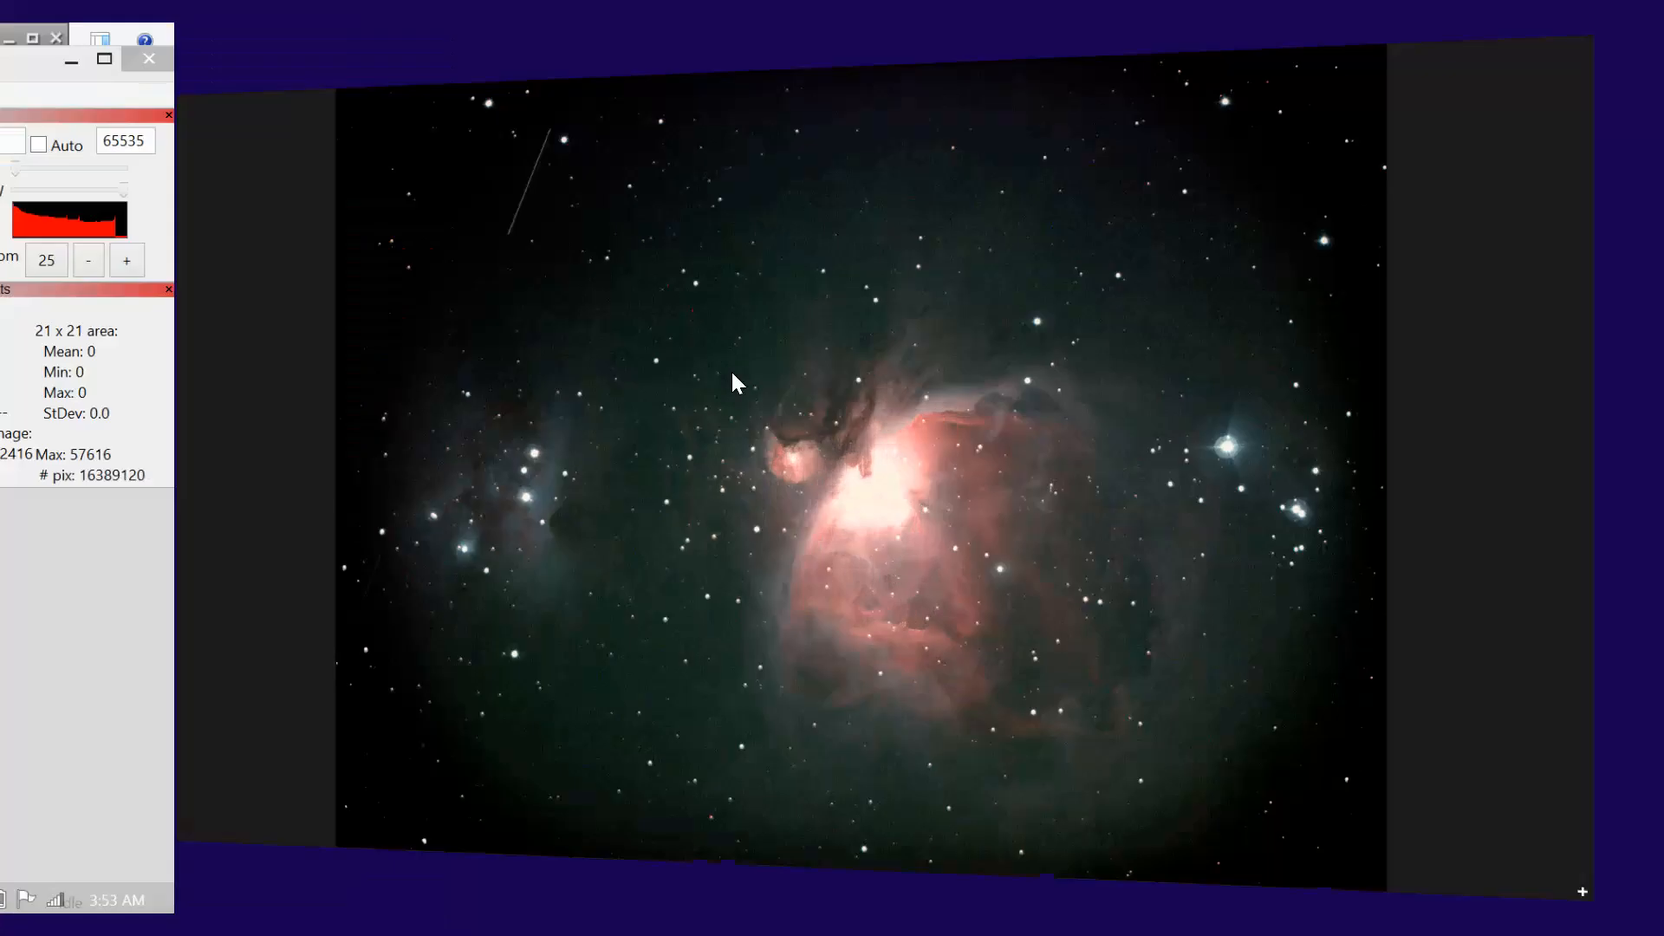